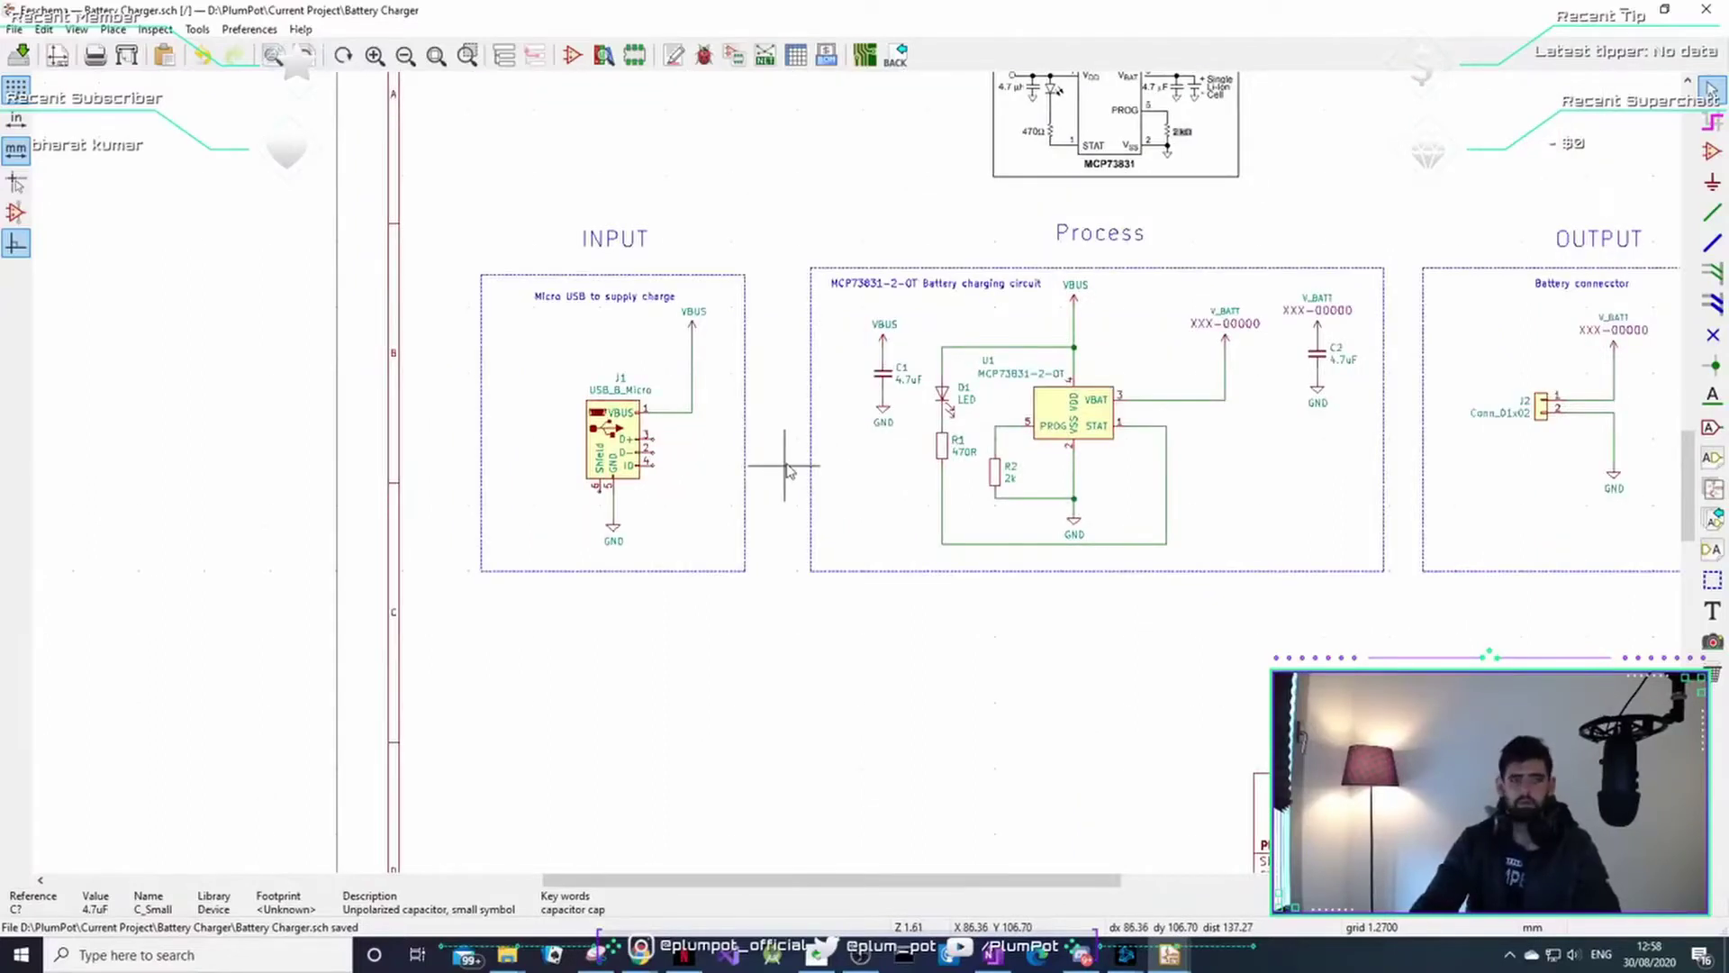
scroll(665, 477, "up", 4)
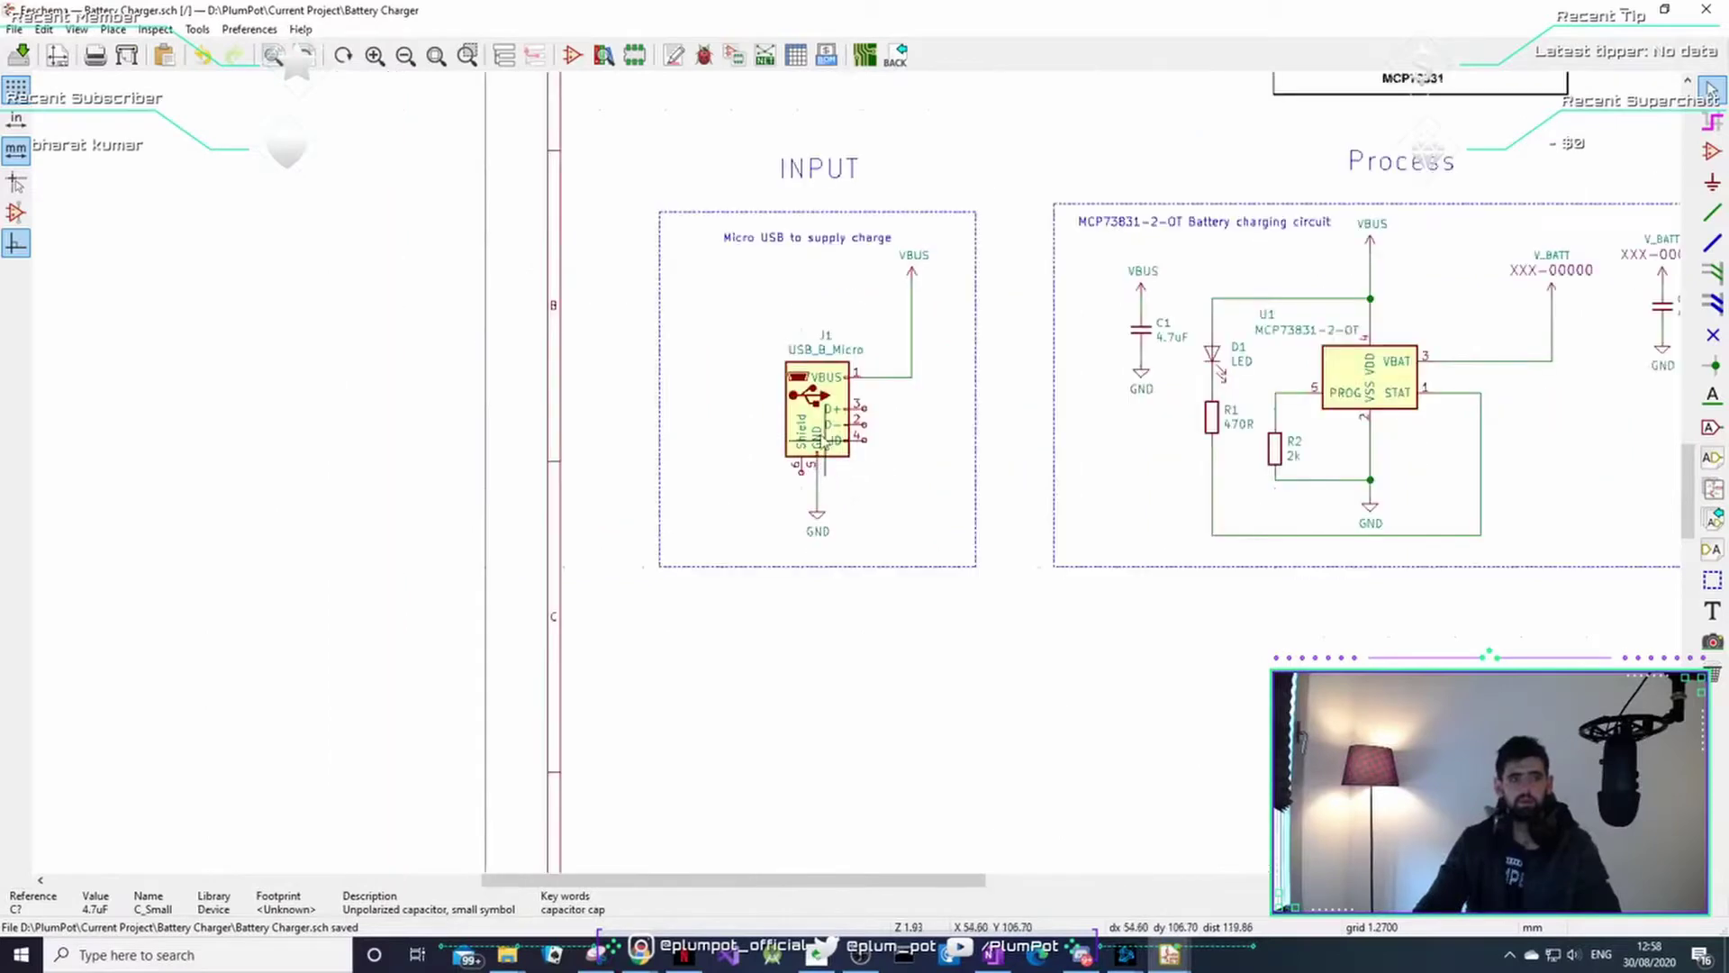
double_click(822, 423)
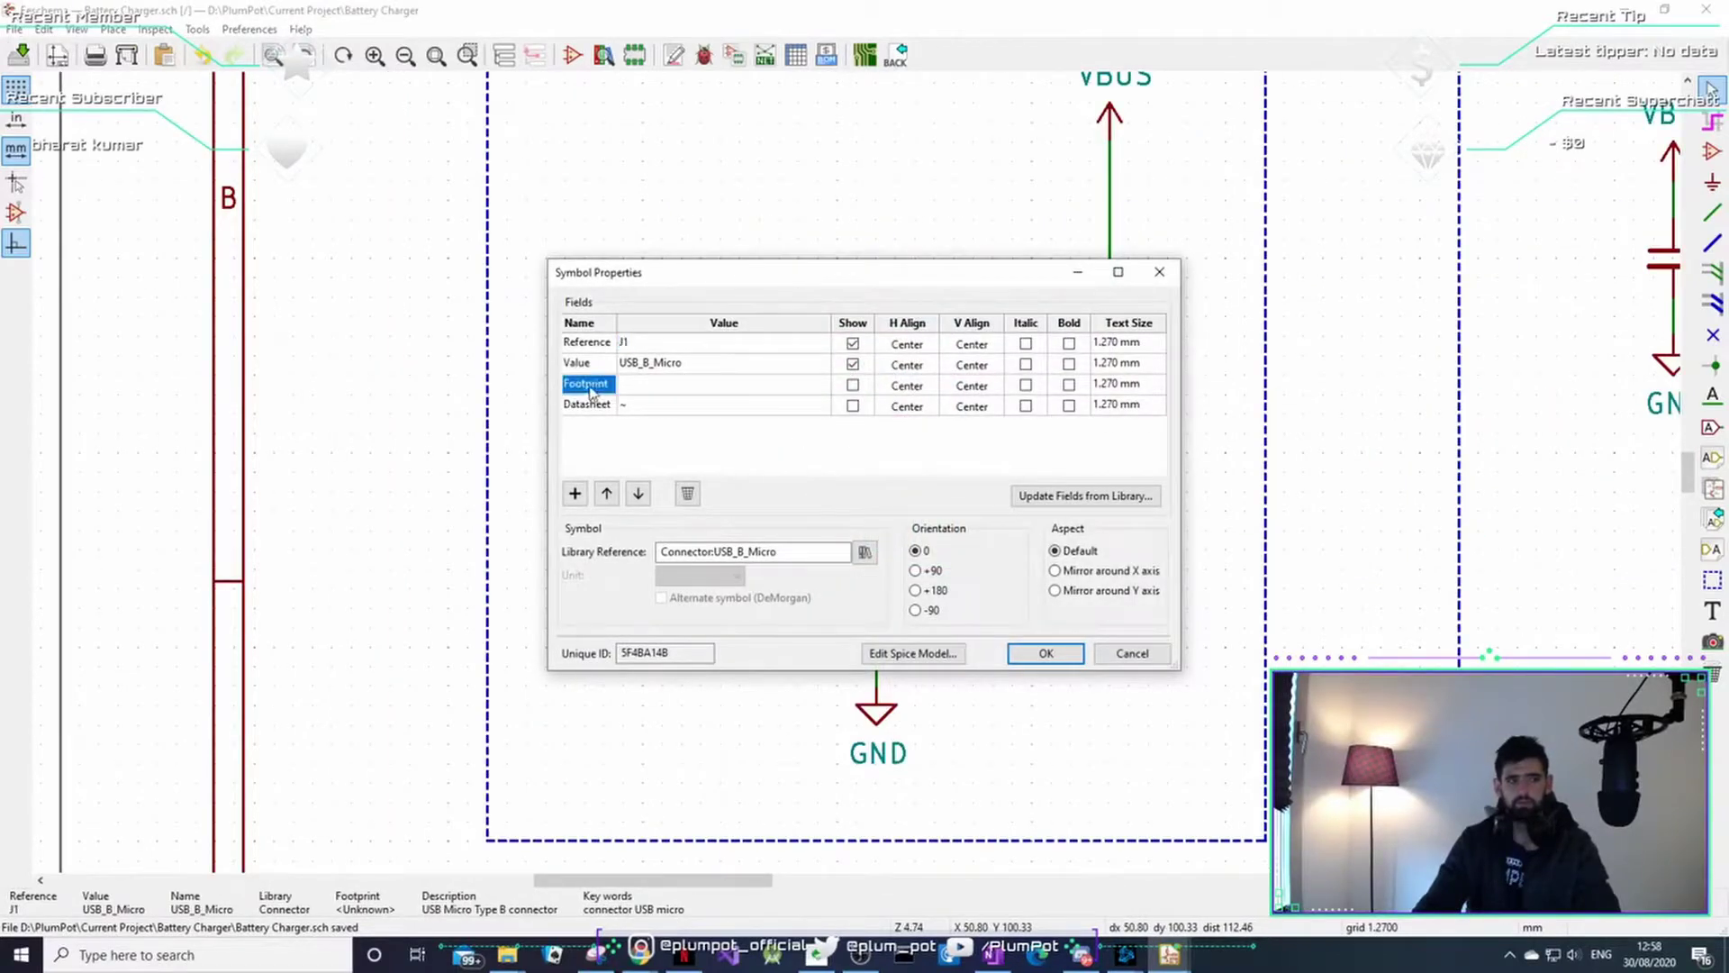
left_click(816, 386)
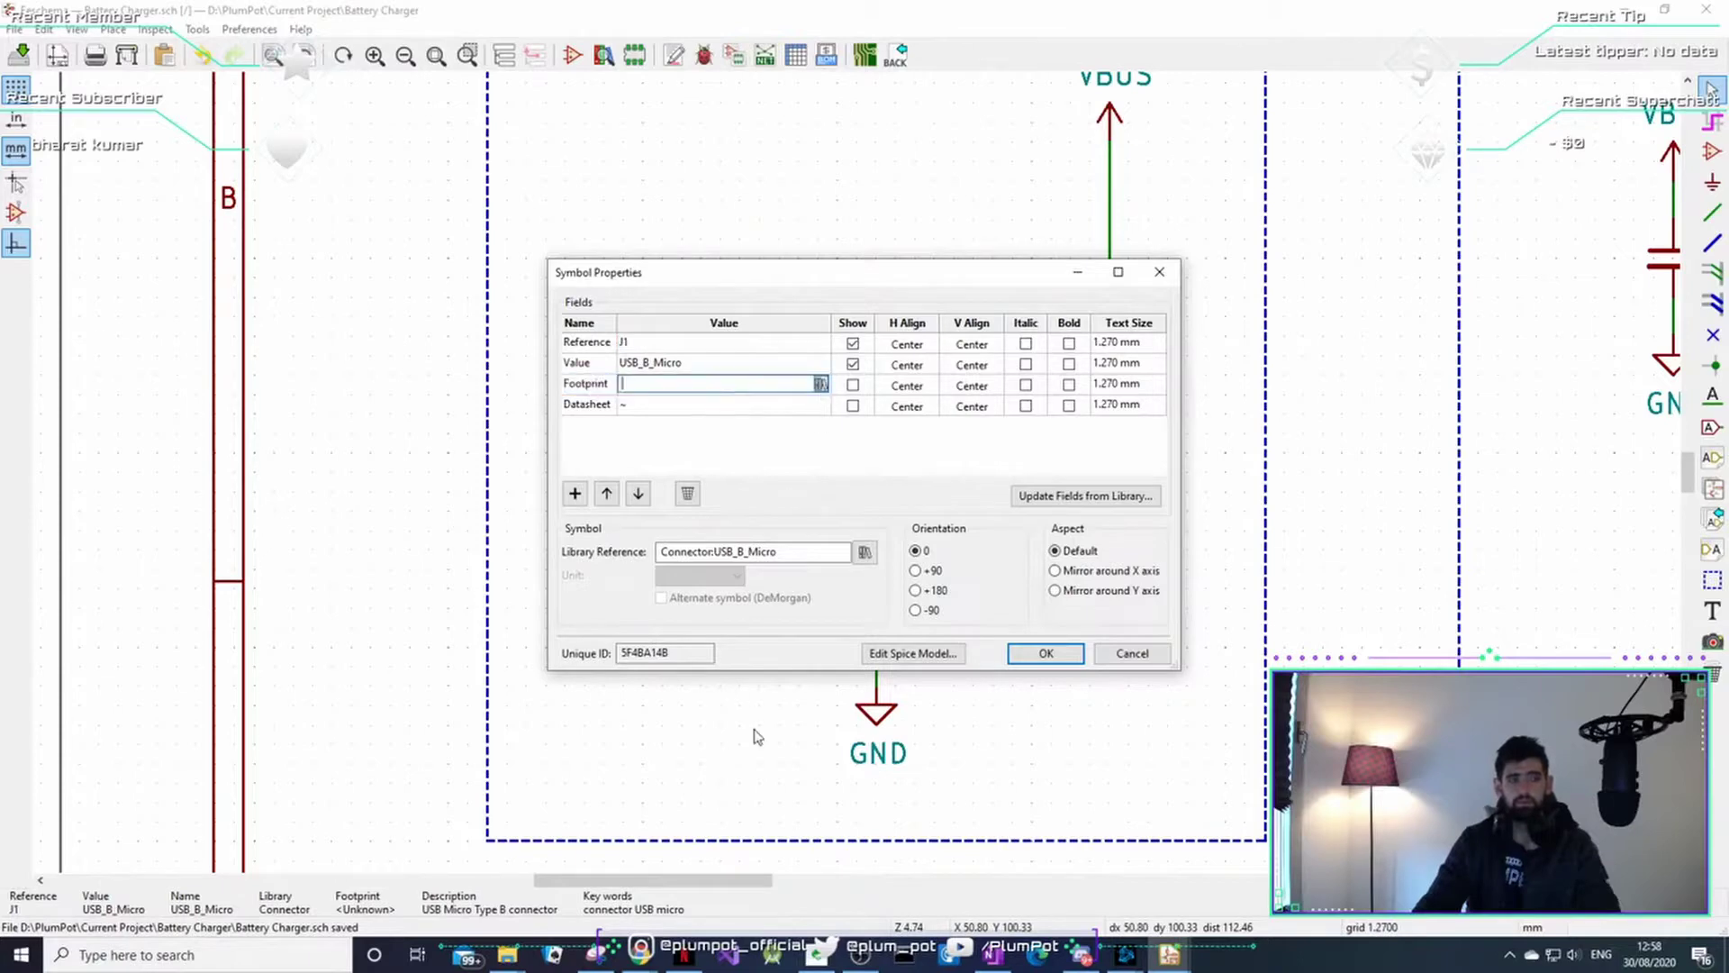
left_click(819, 383)
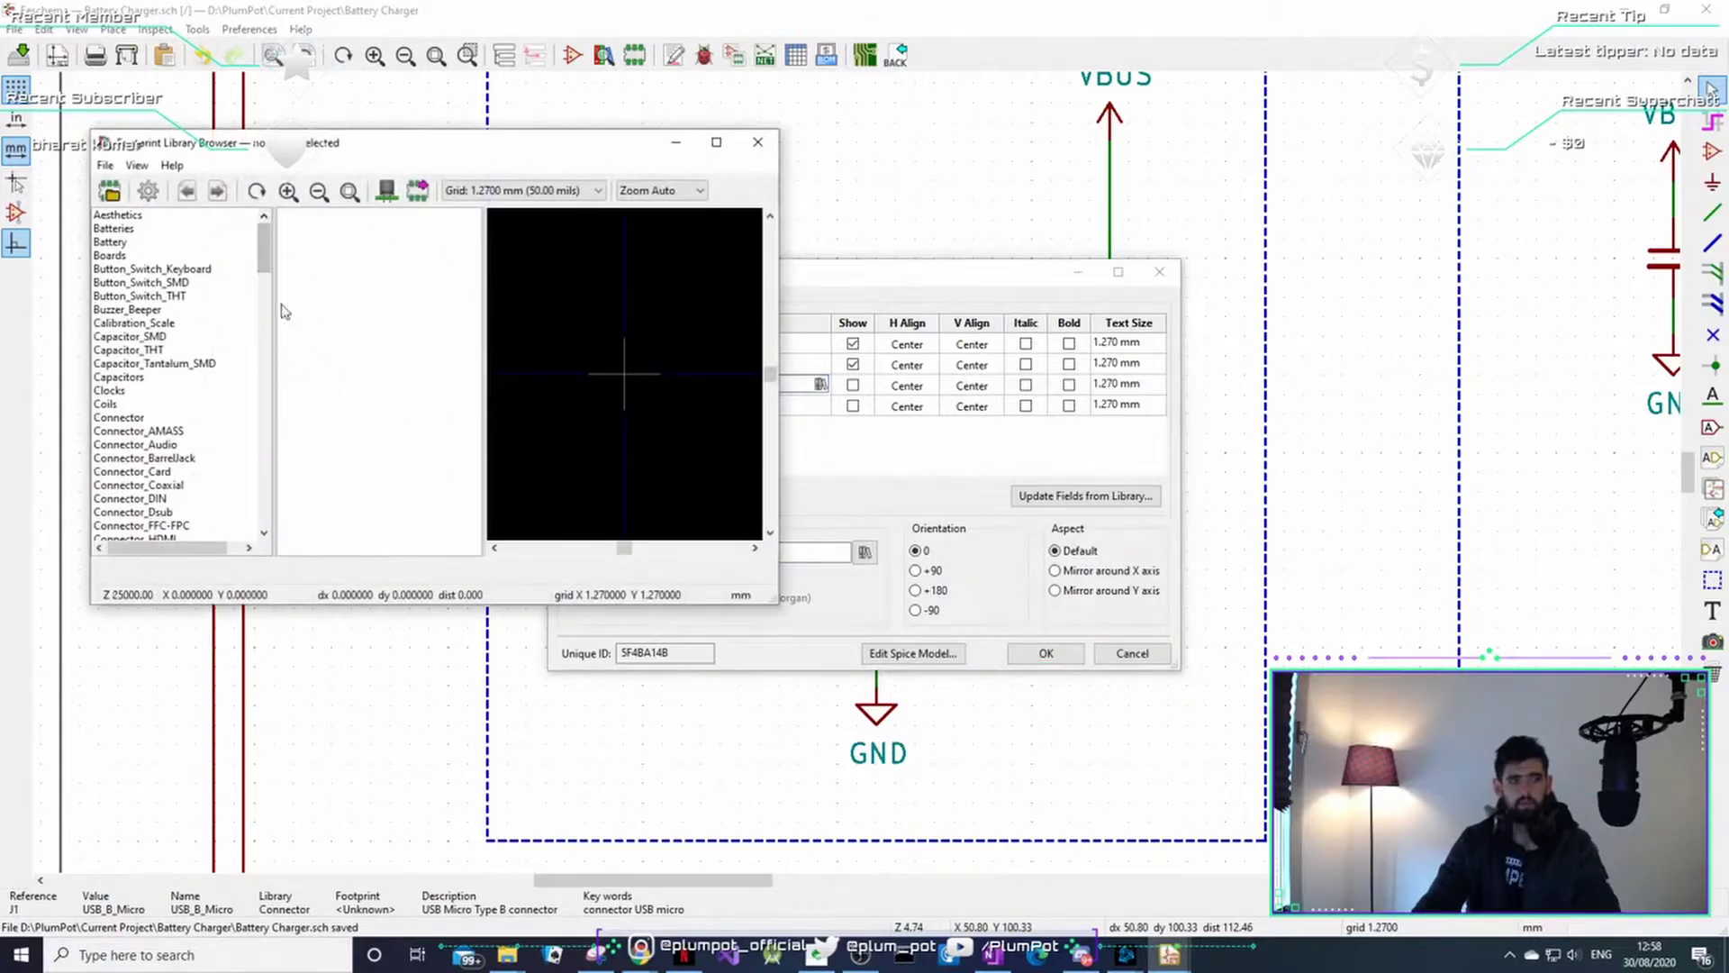
left_click_drag(338, 158, 742, 235)
left_click(631, 494)
scroll(637, 453, "down", 8)
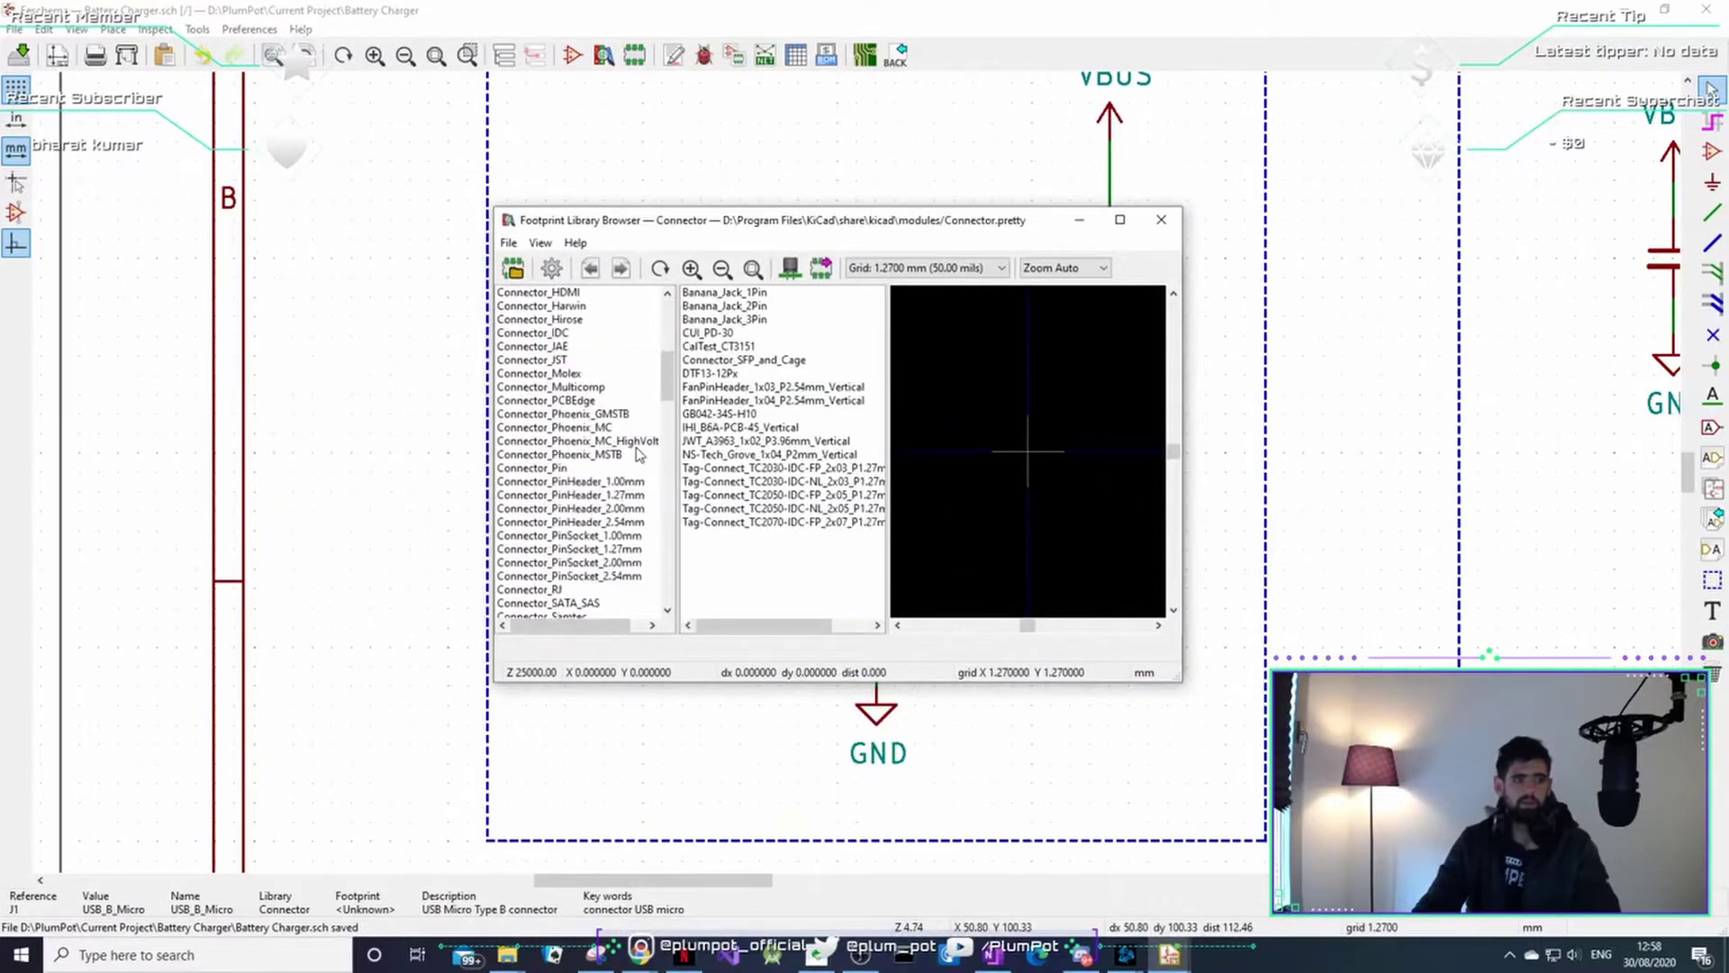
scroll(587, 533, "down", 4)
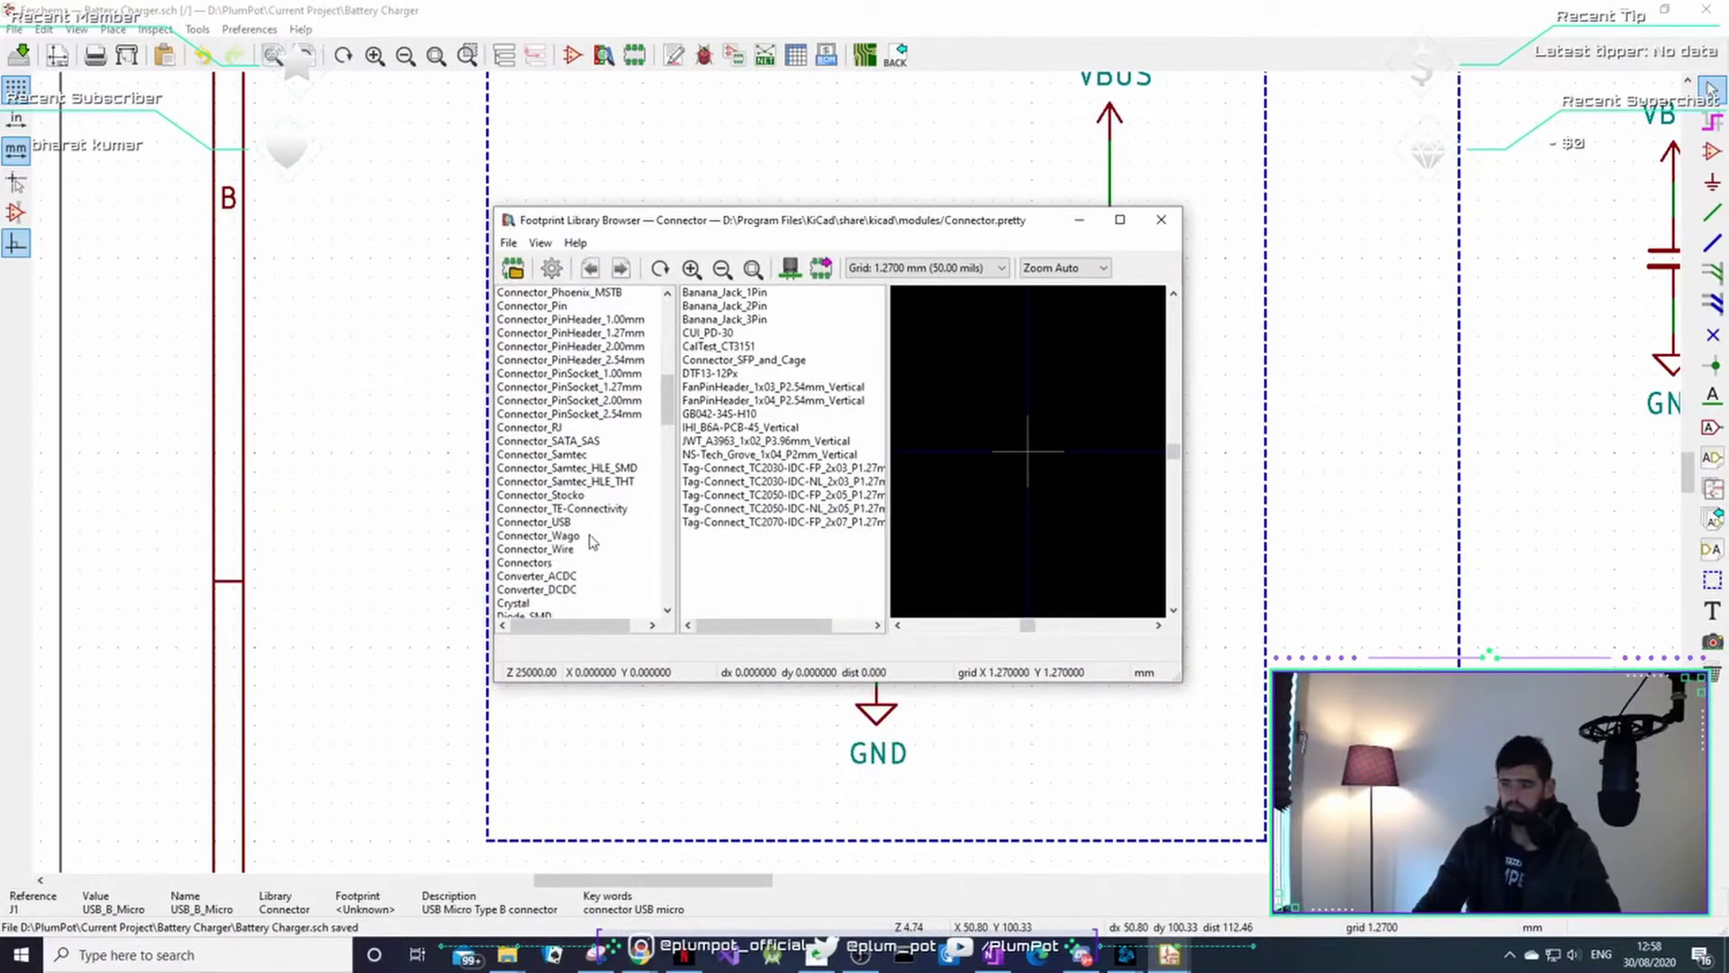
scroll(584, 526, "down", 3)
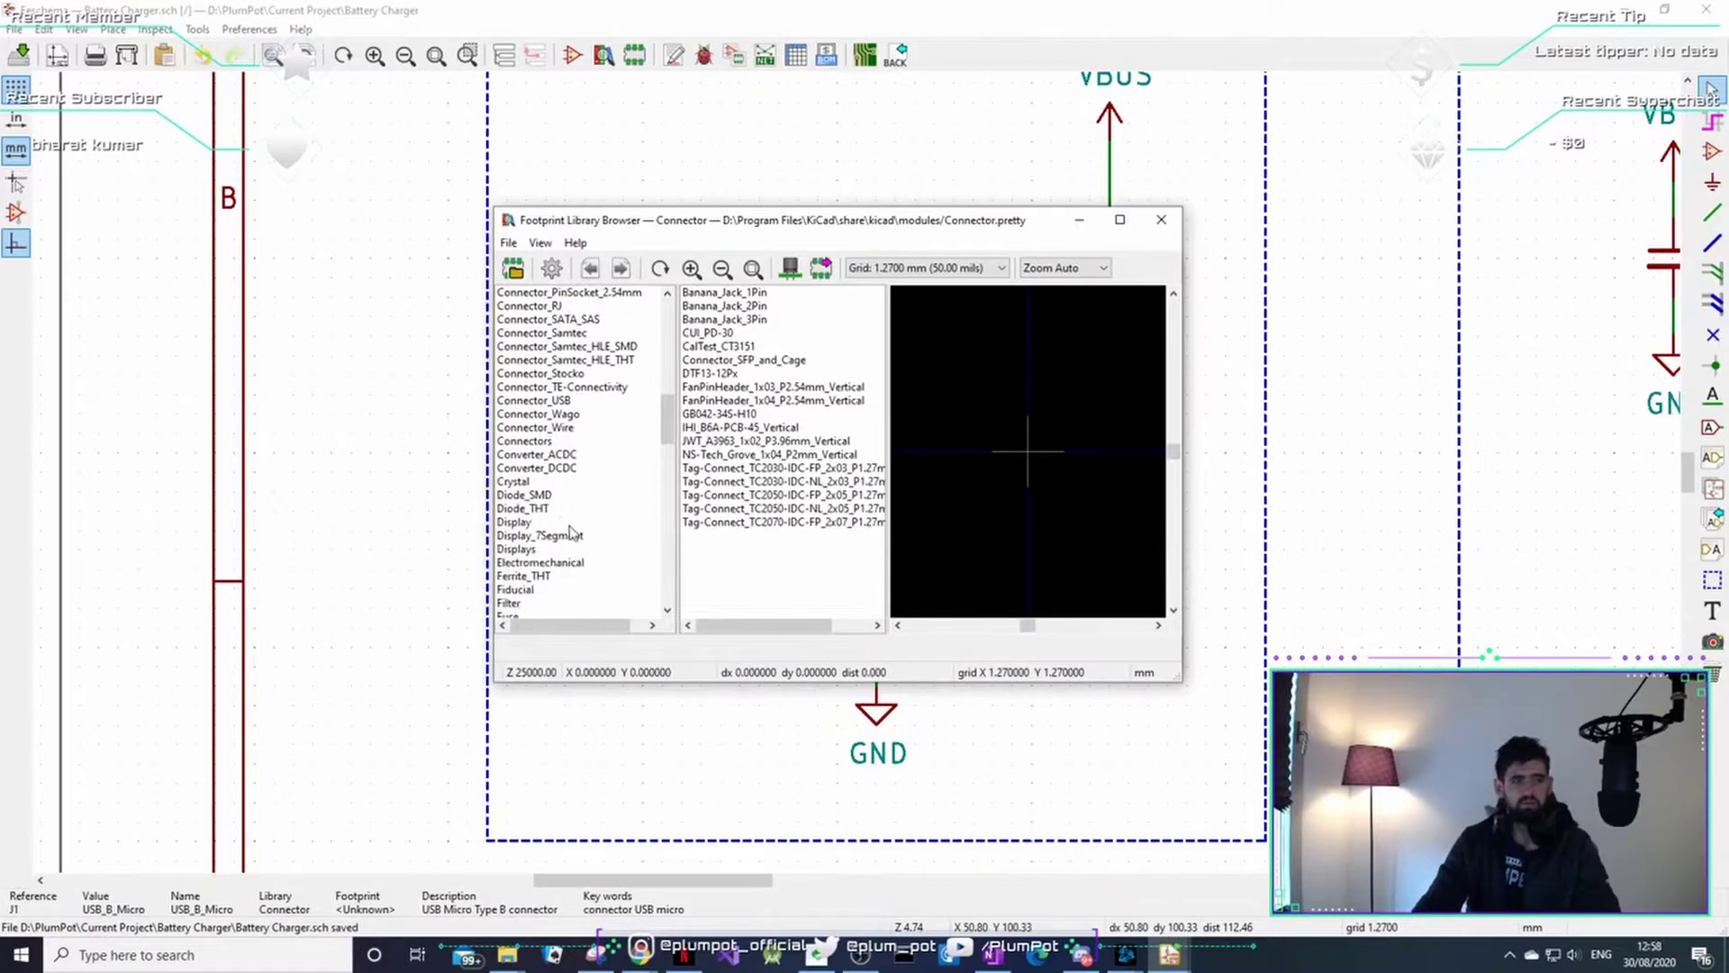
left_click(591, 401)
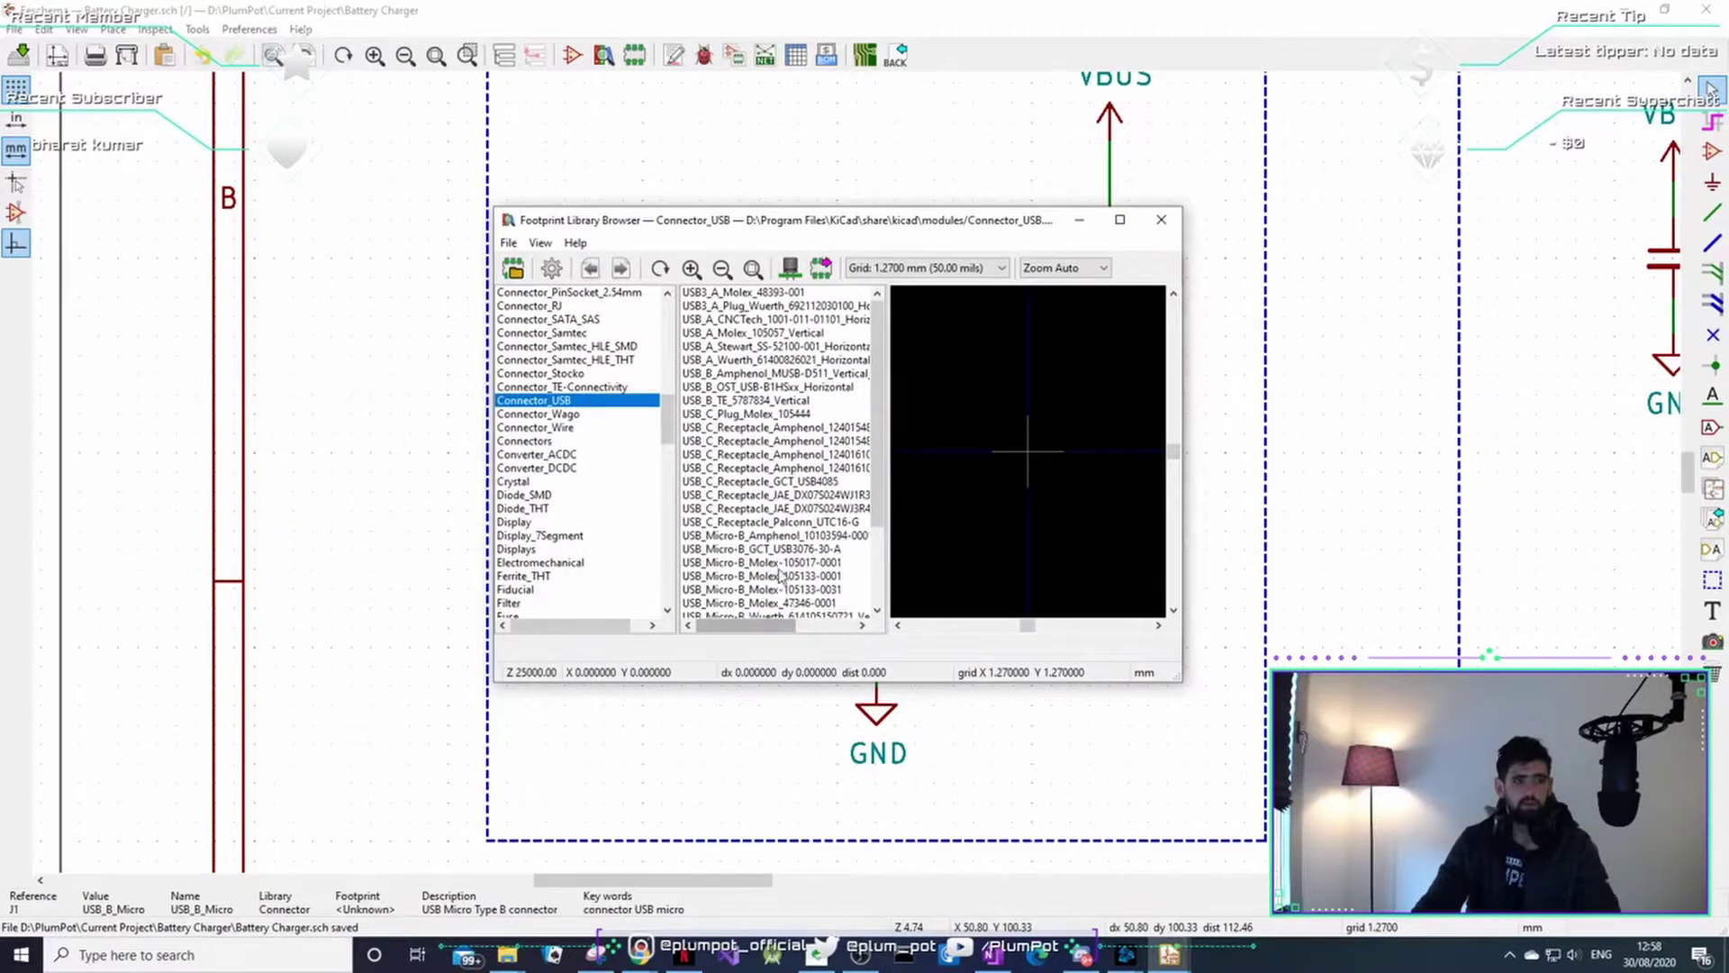
left_click(778, 563)
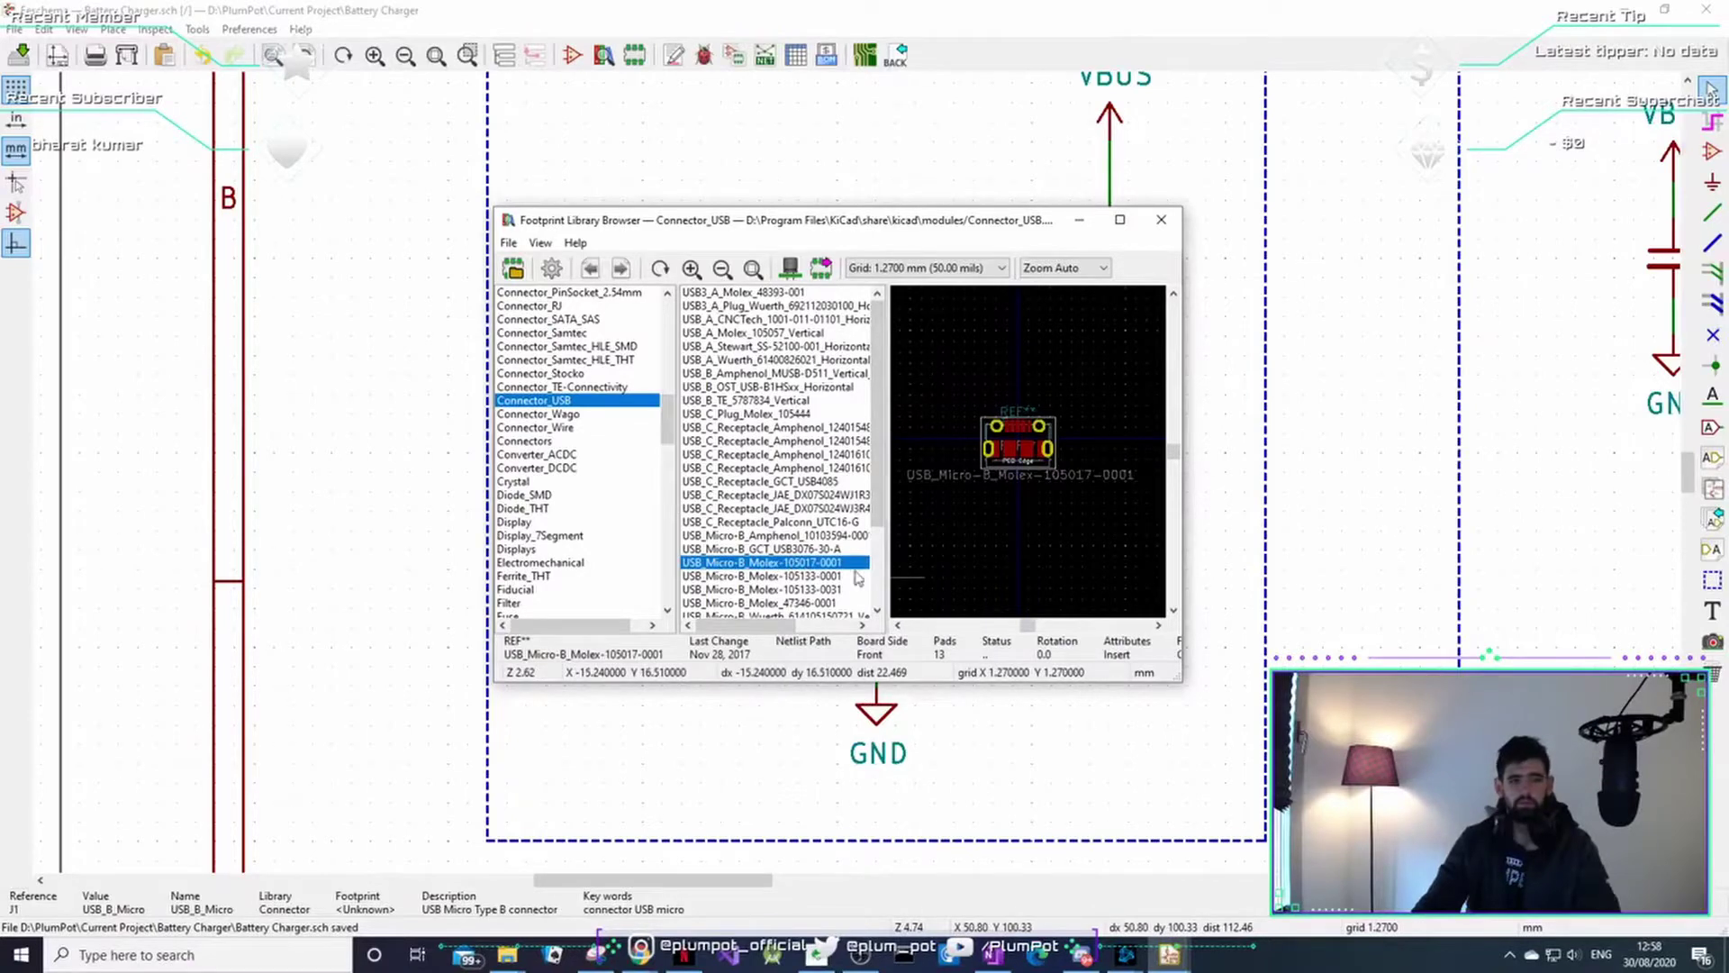
double_click(804, 564)
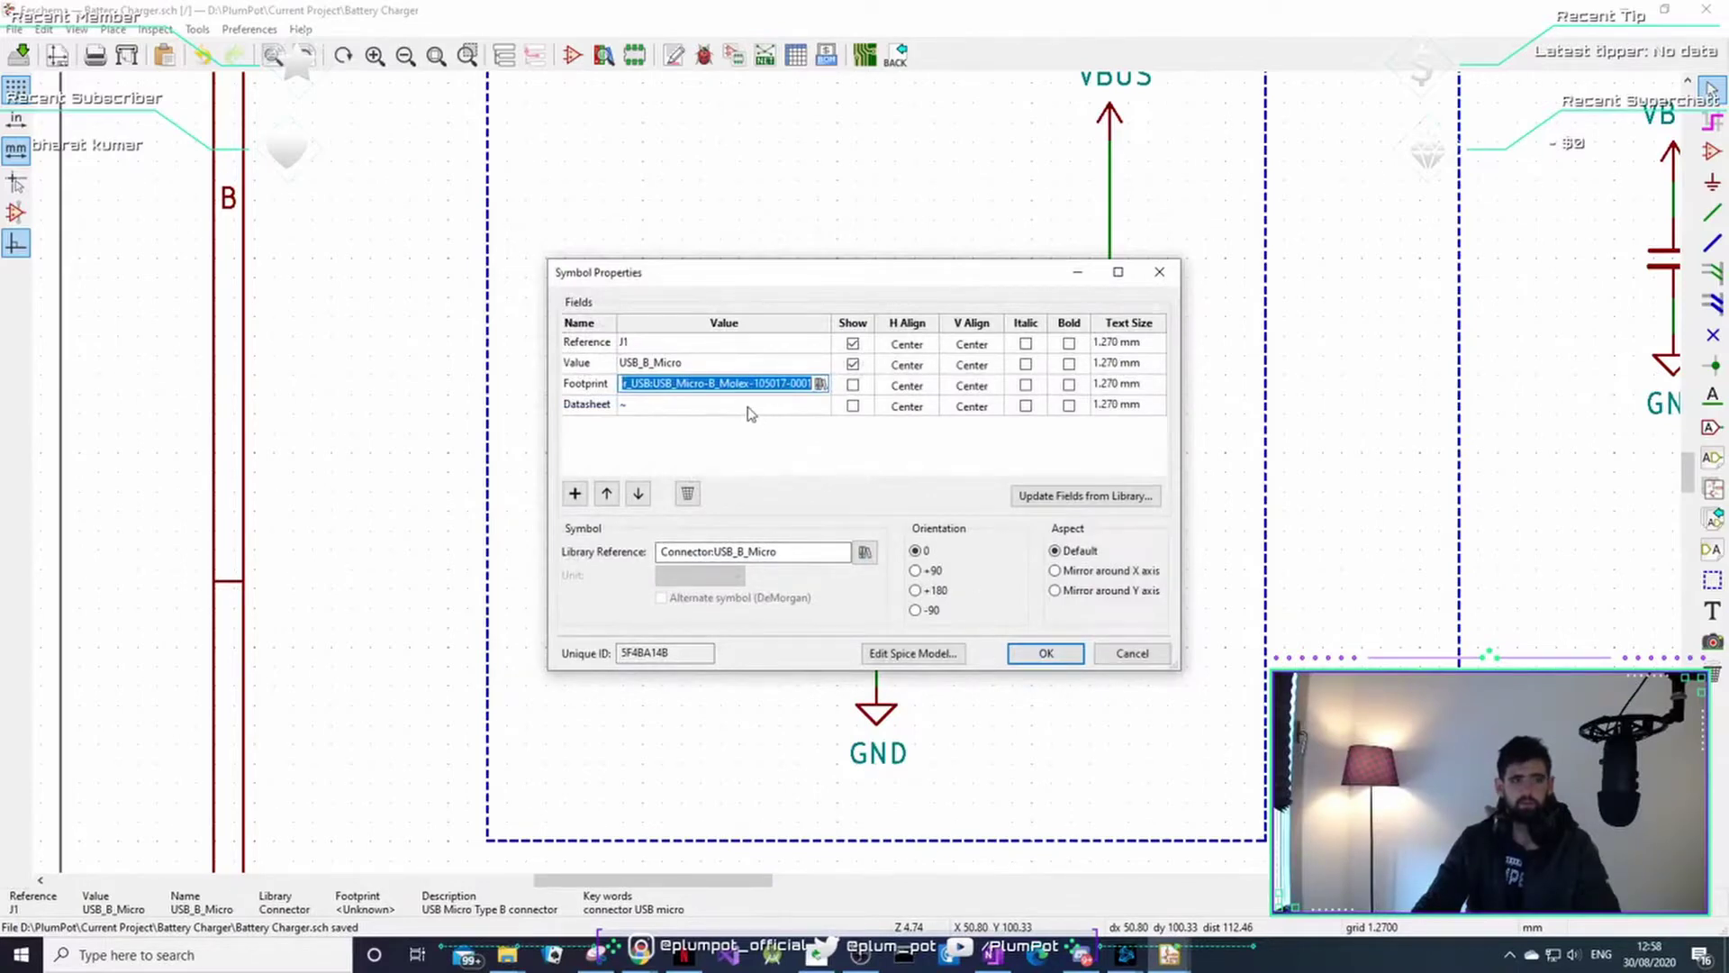
mouse_move(649, 958)
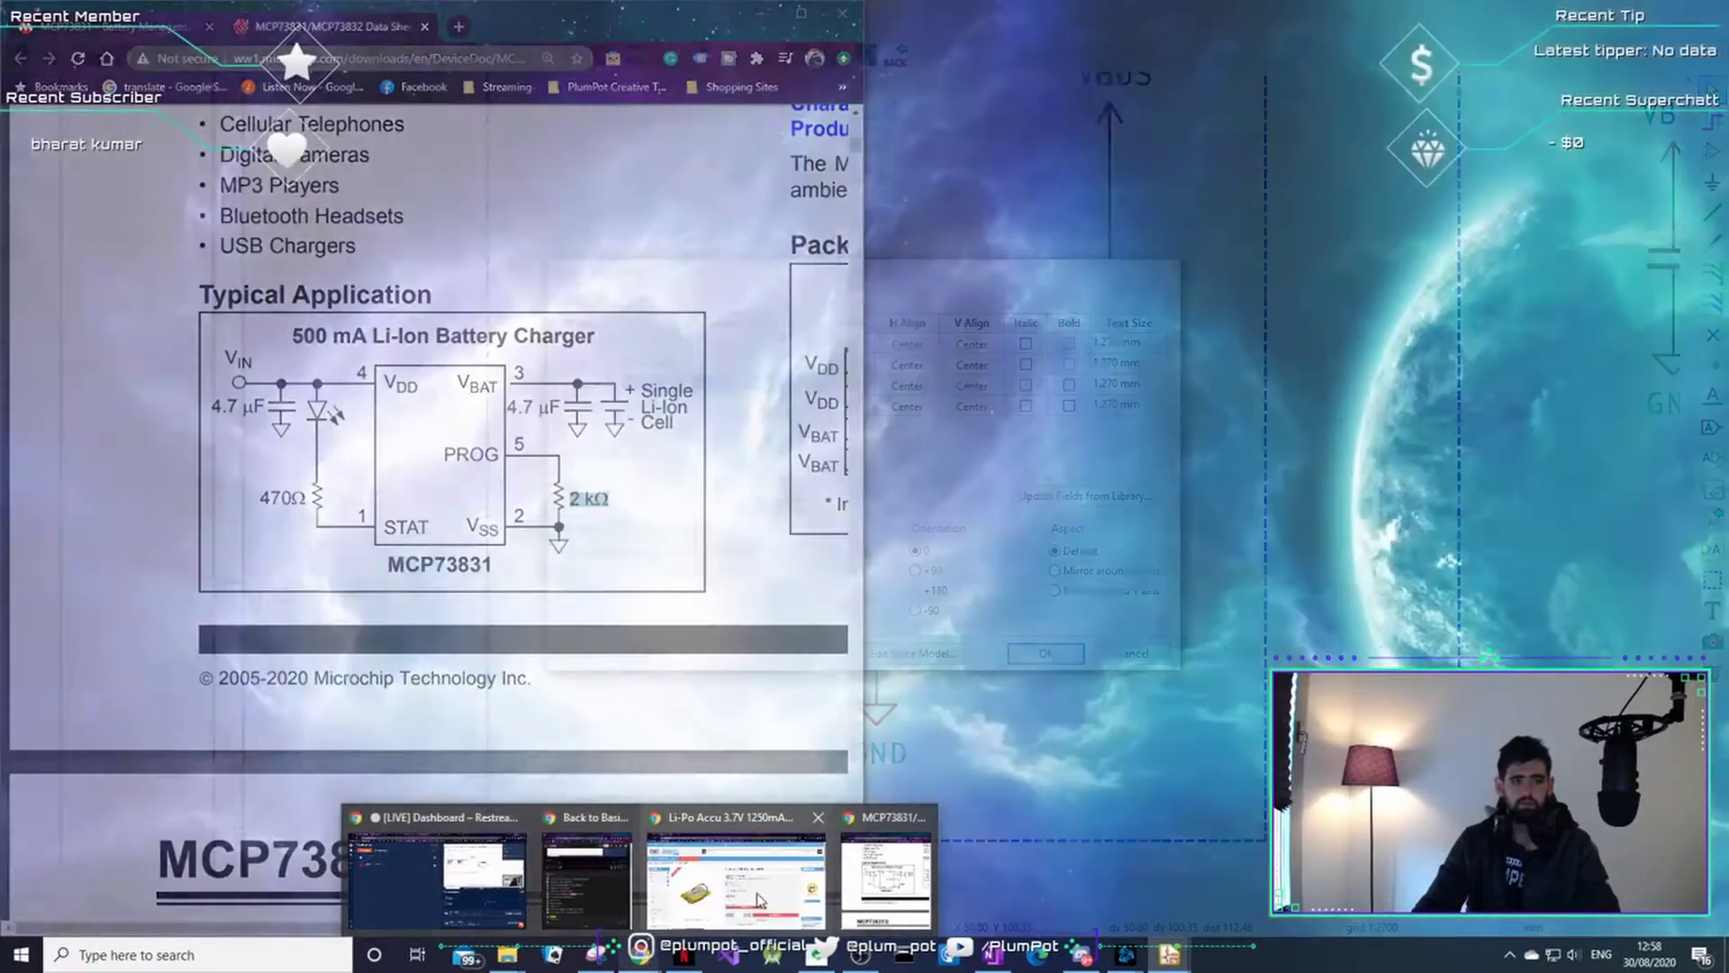
left_click(786, 883)
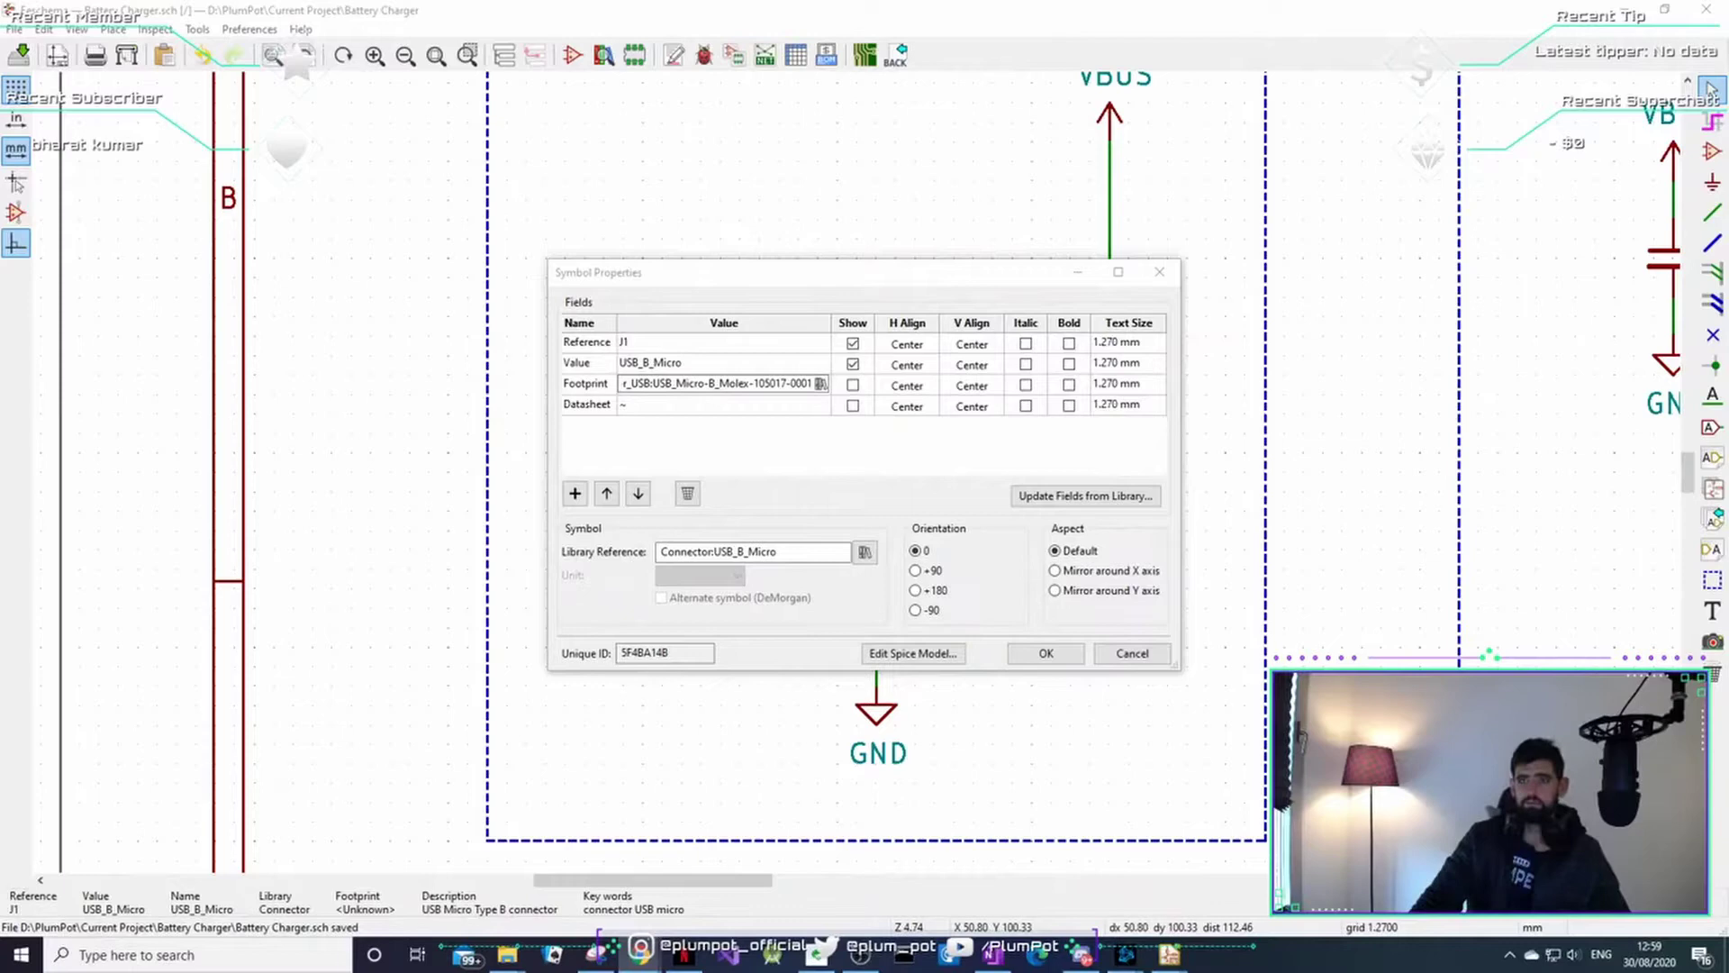
left_click_drag(1522, 972, 576, 2)
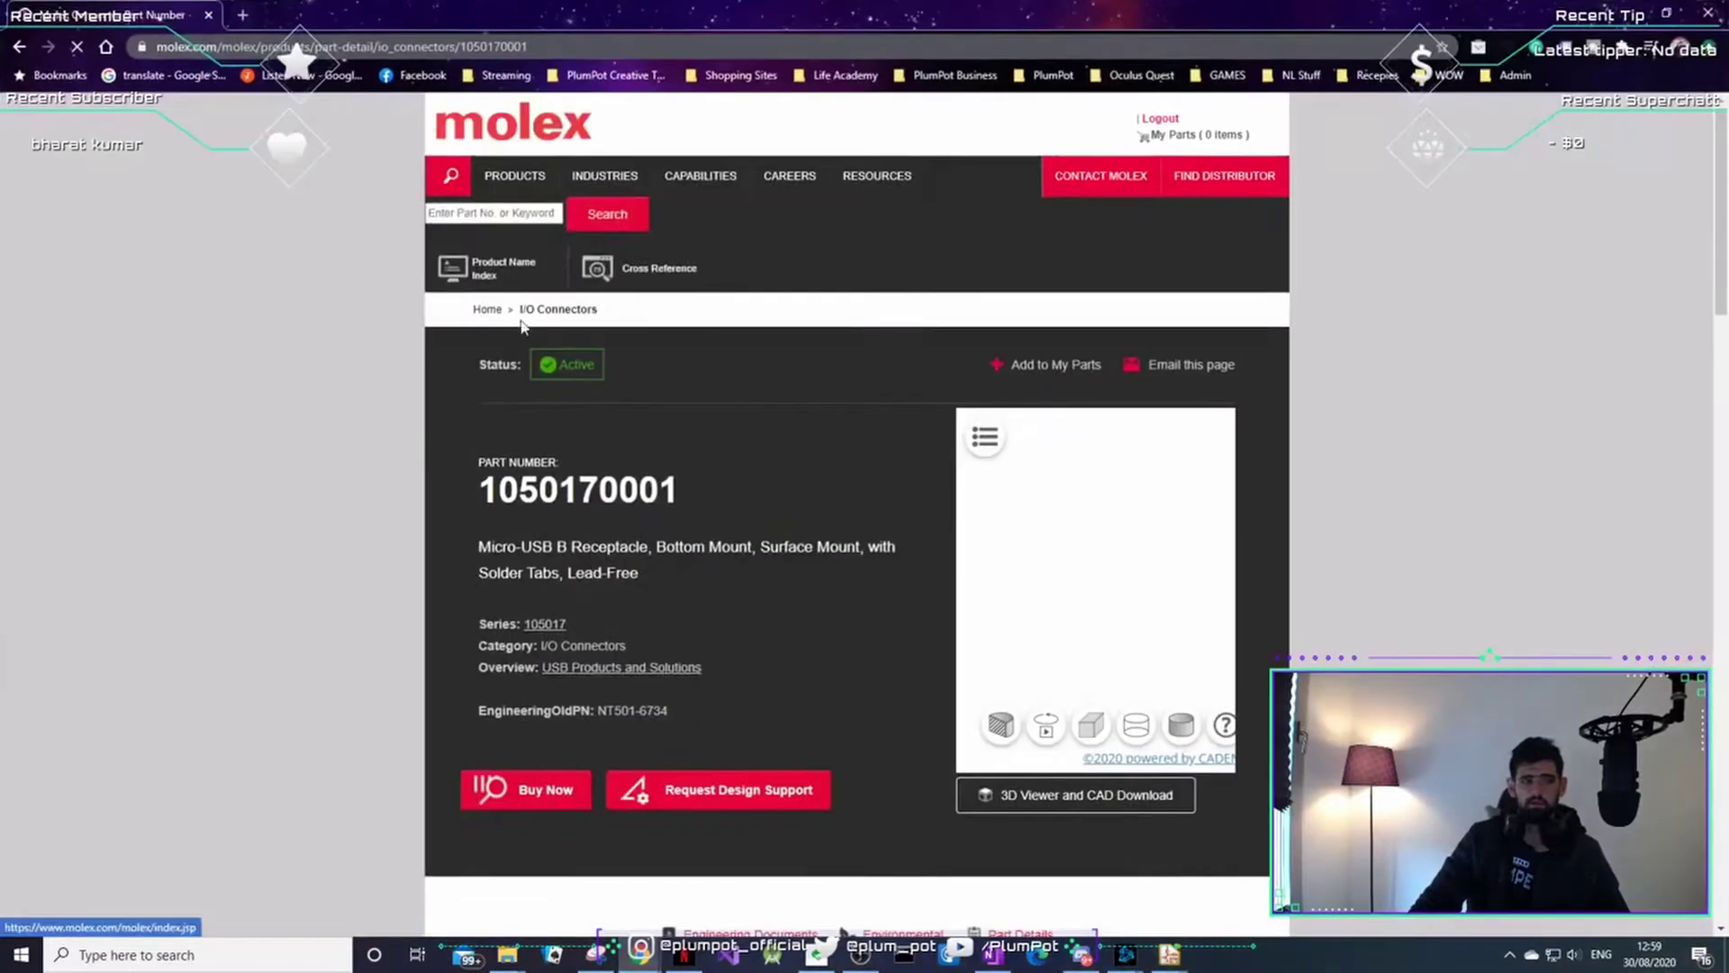
left_click_drag(684, 397, 479, 396)
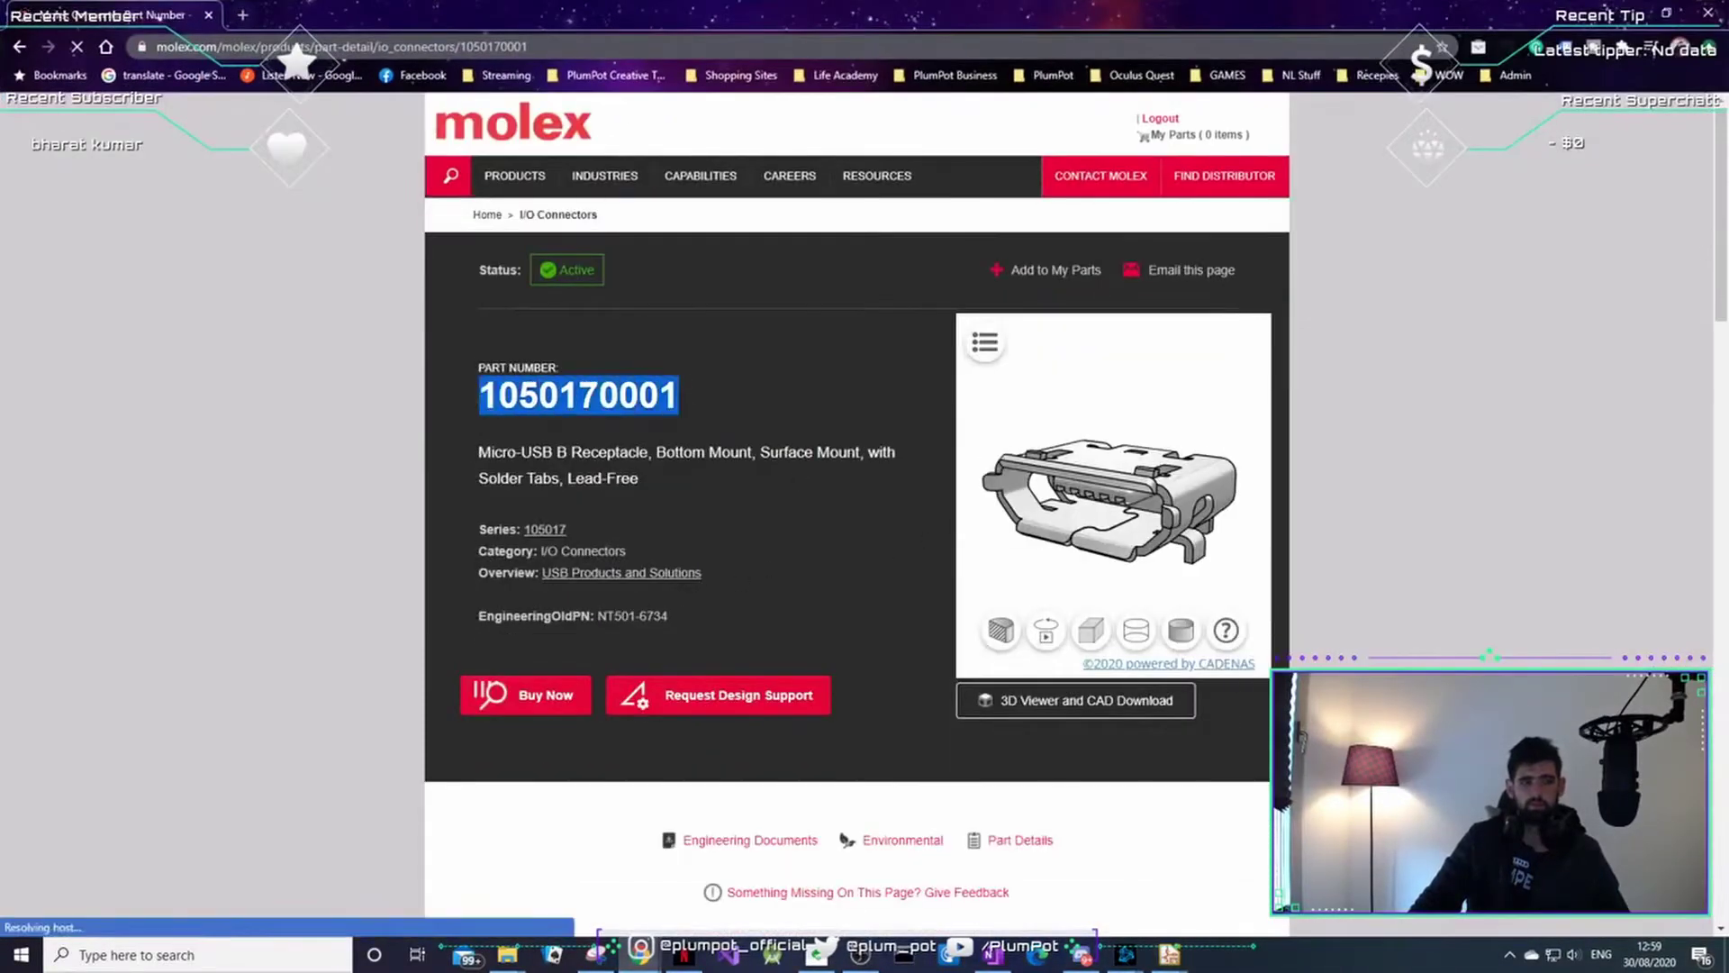
left_click_drag(1164, 498, 984, 602)
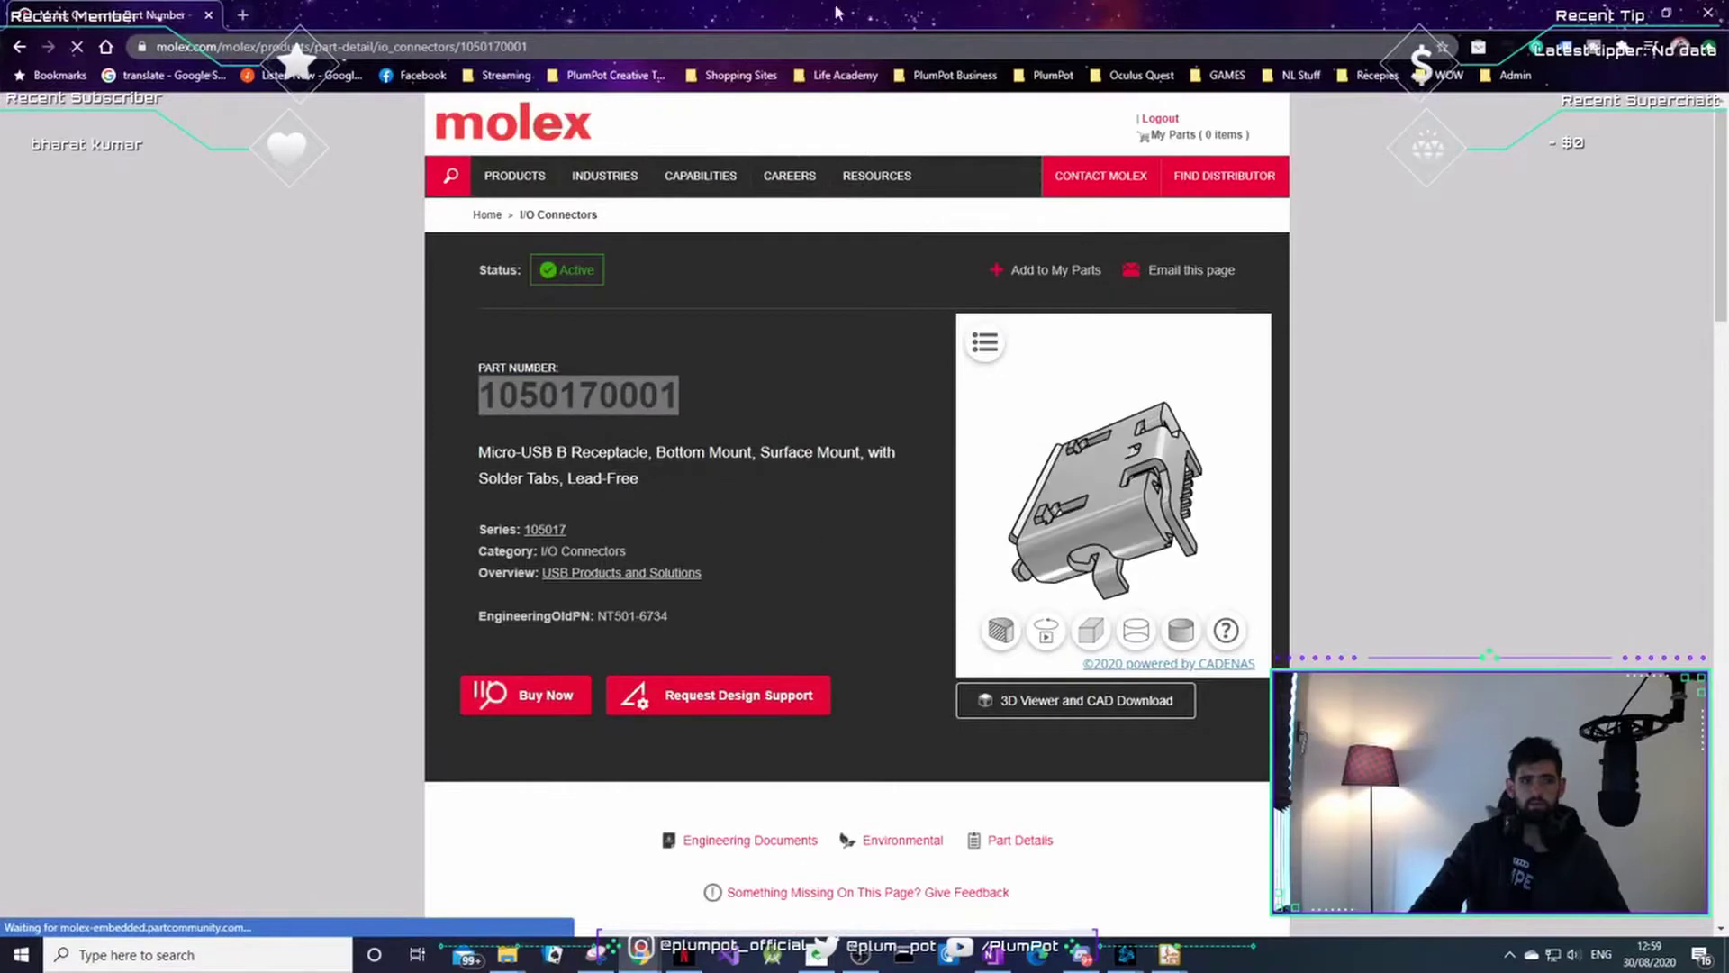
- Copy the Molex product page address into J1's datasheet field in Eeschema and apply the symbol properties
left_click(584, 48)
key("ctrl+c")
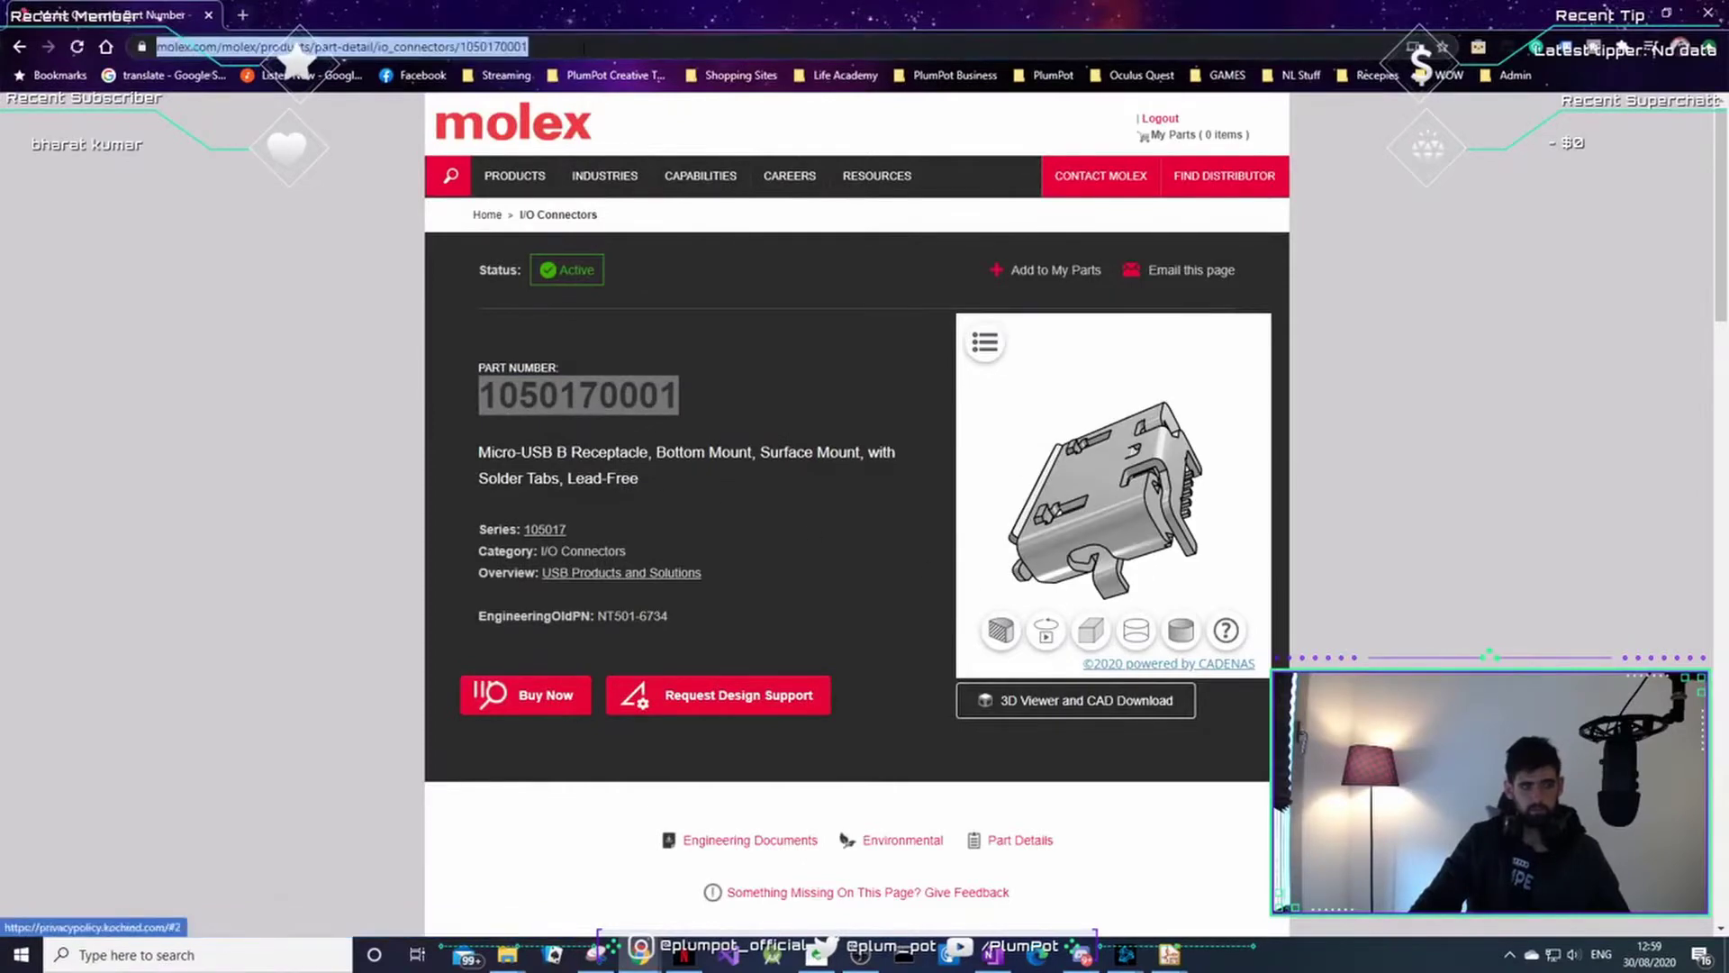
scroll(701, 612, "down", 3)
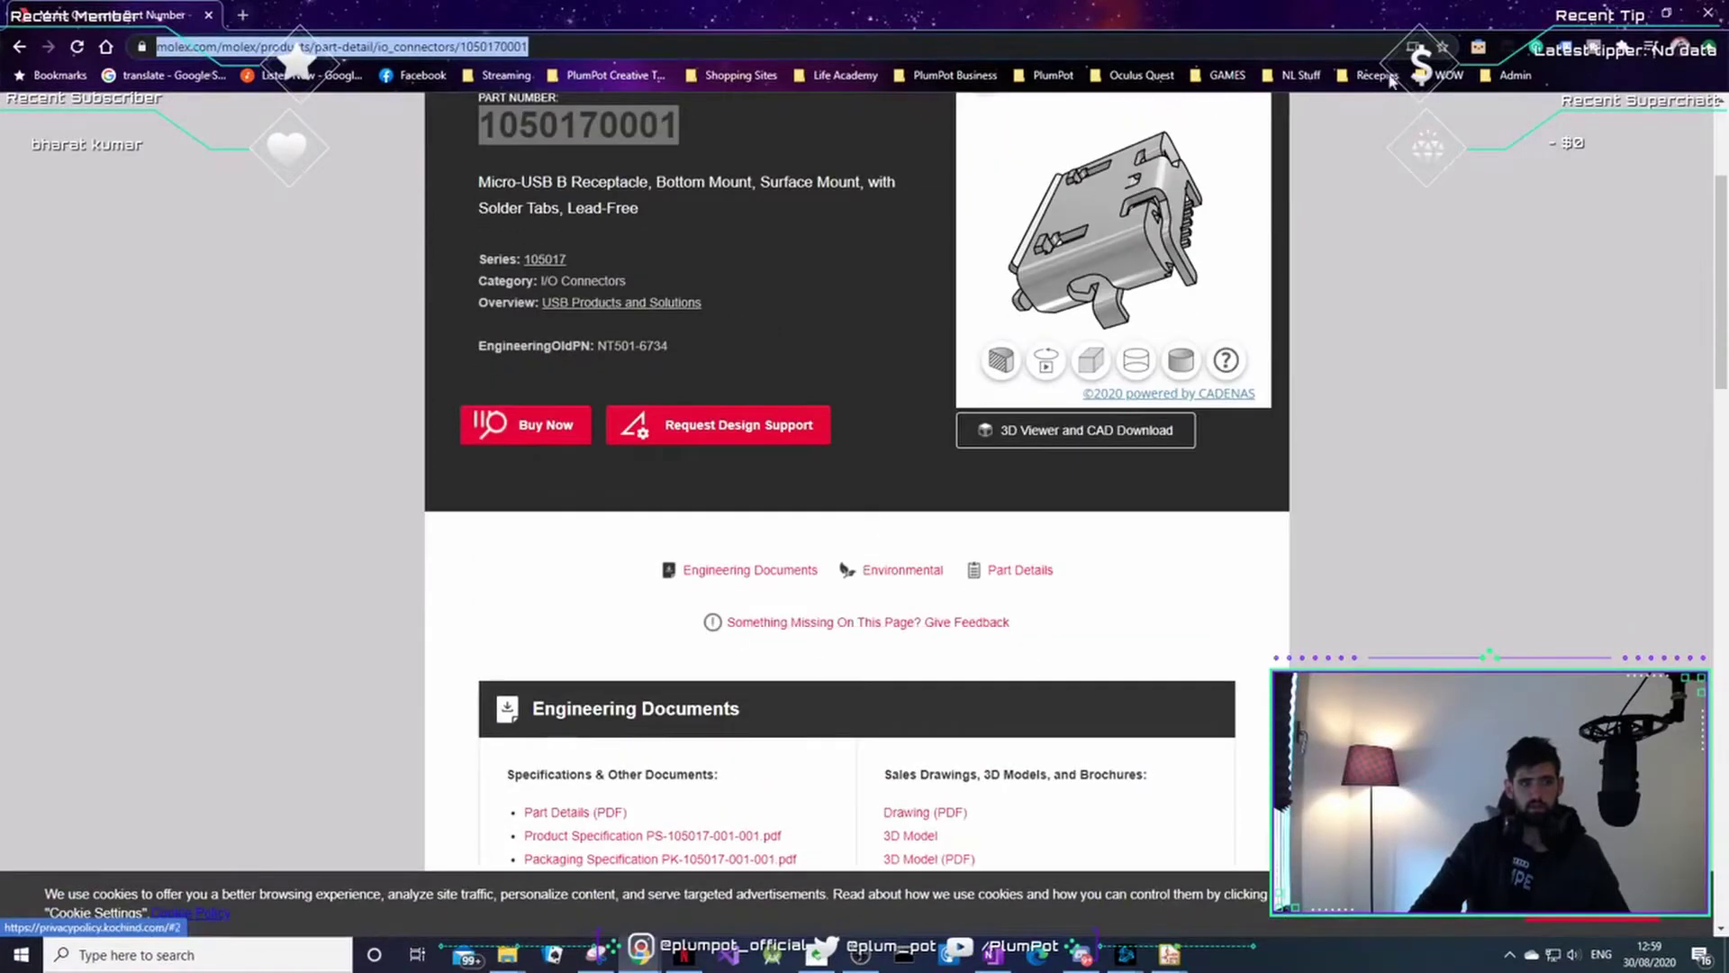
key("alt+Tab")
left_click(755, 407)
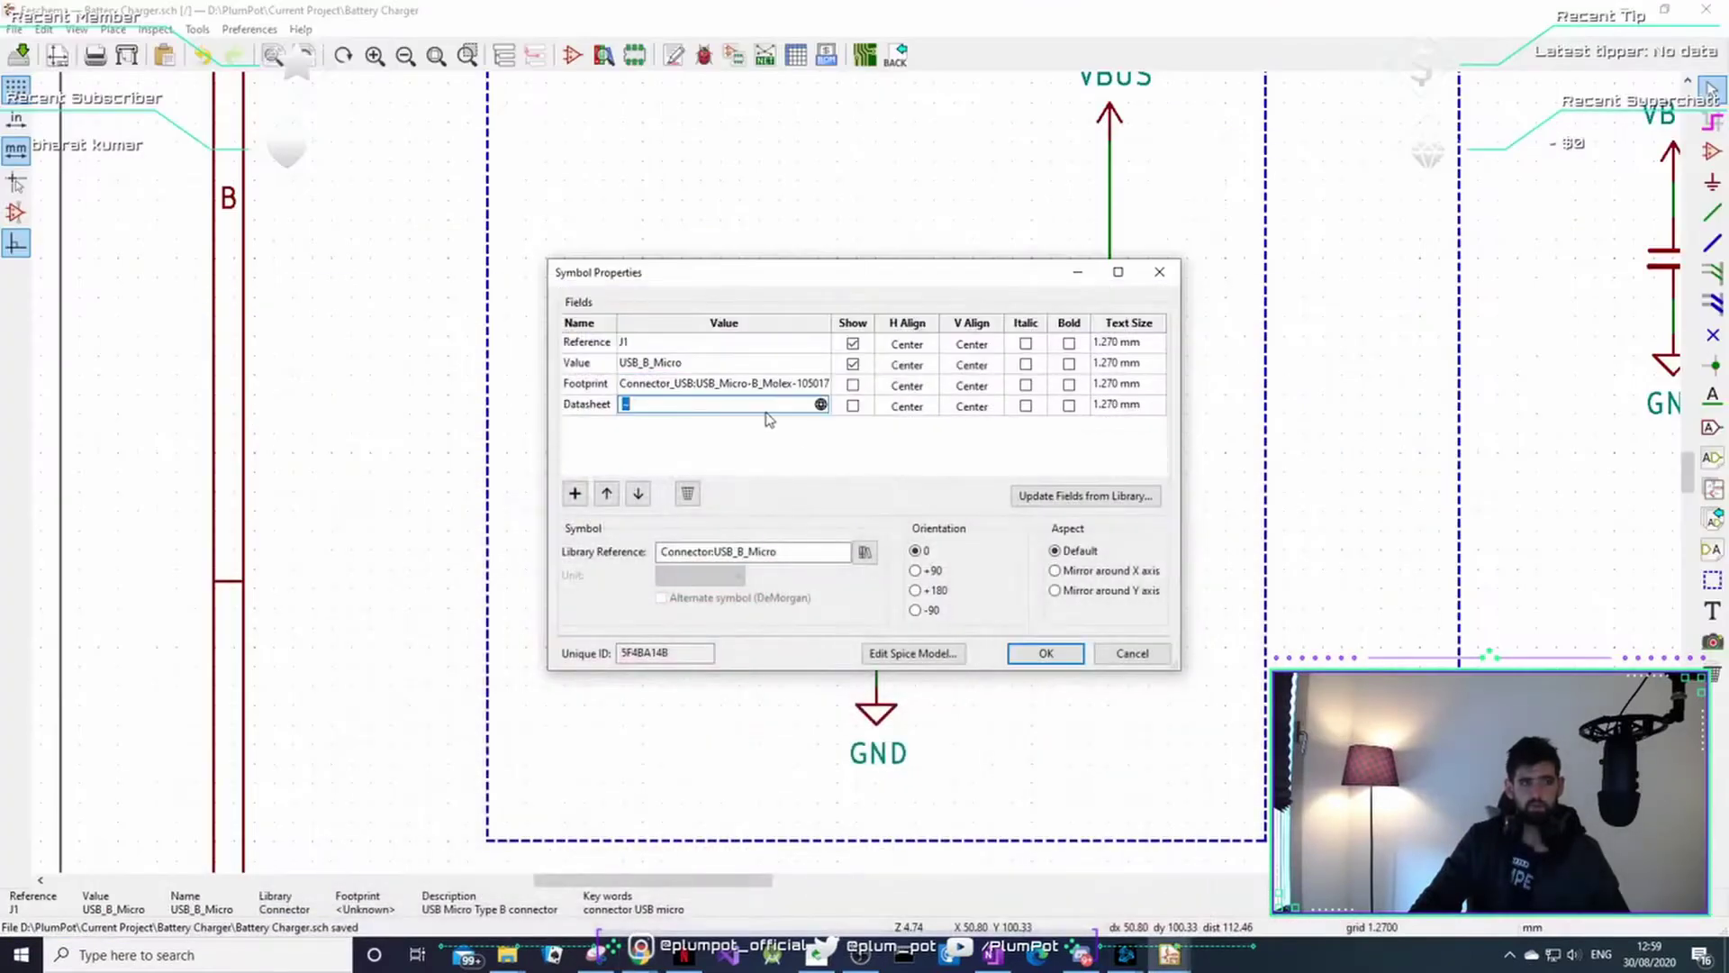
key("ctrl+v")
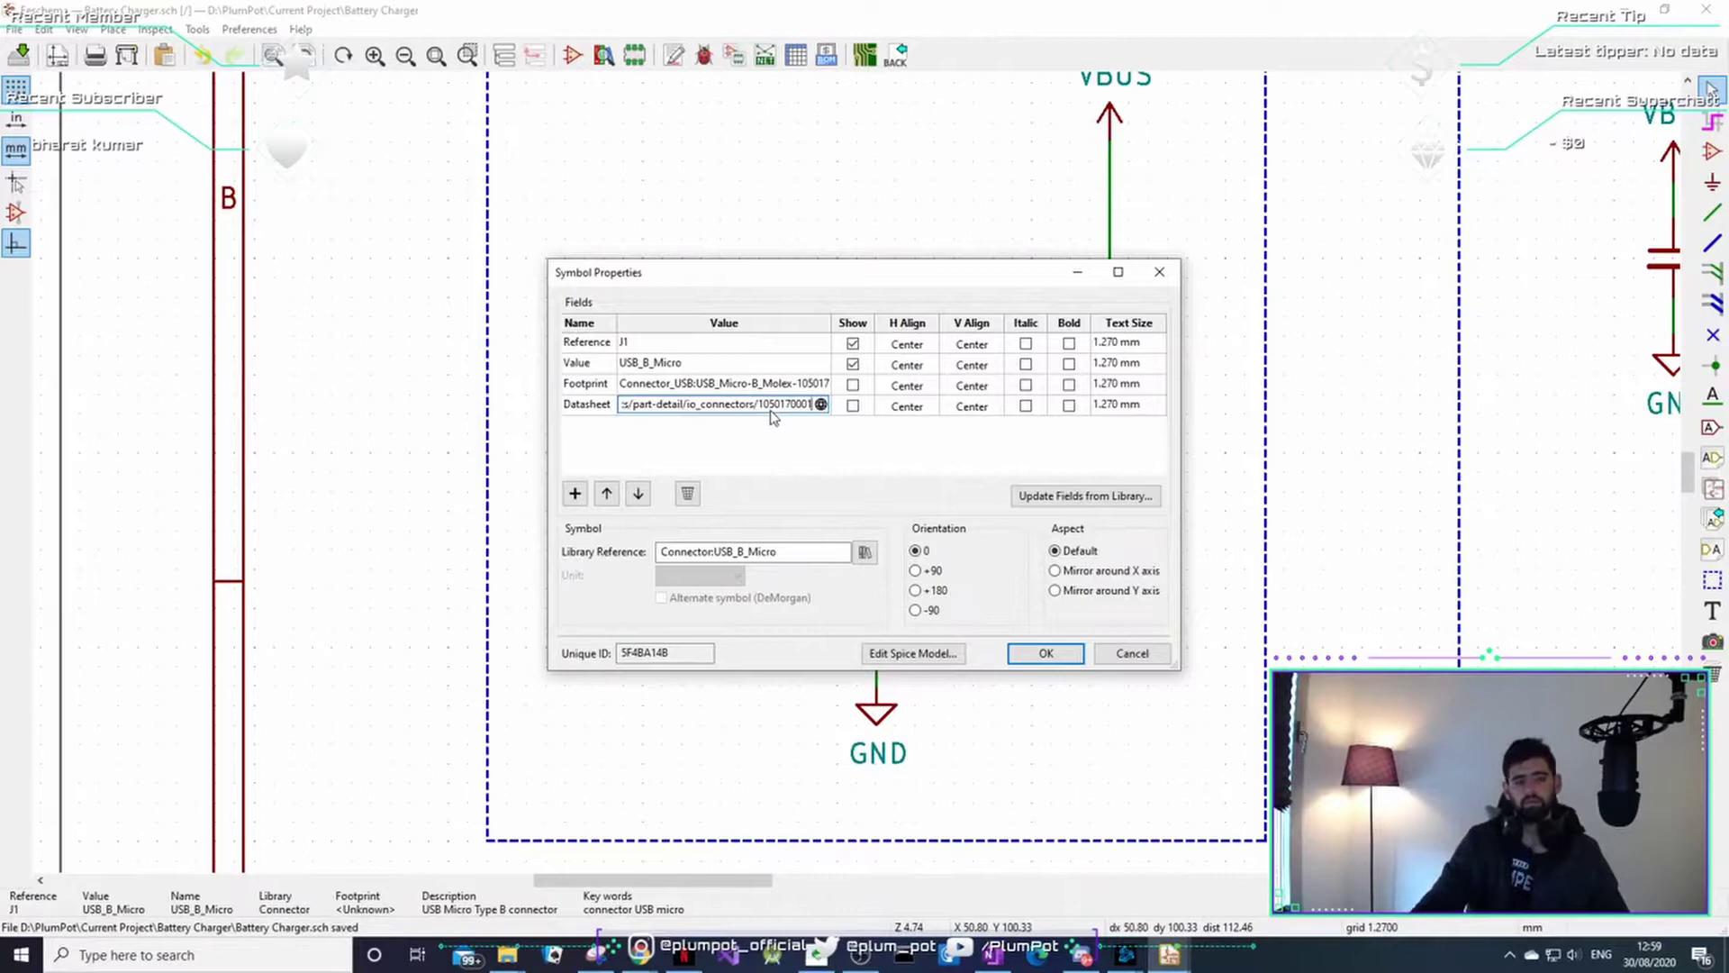
left_click(1062, 664)
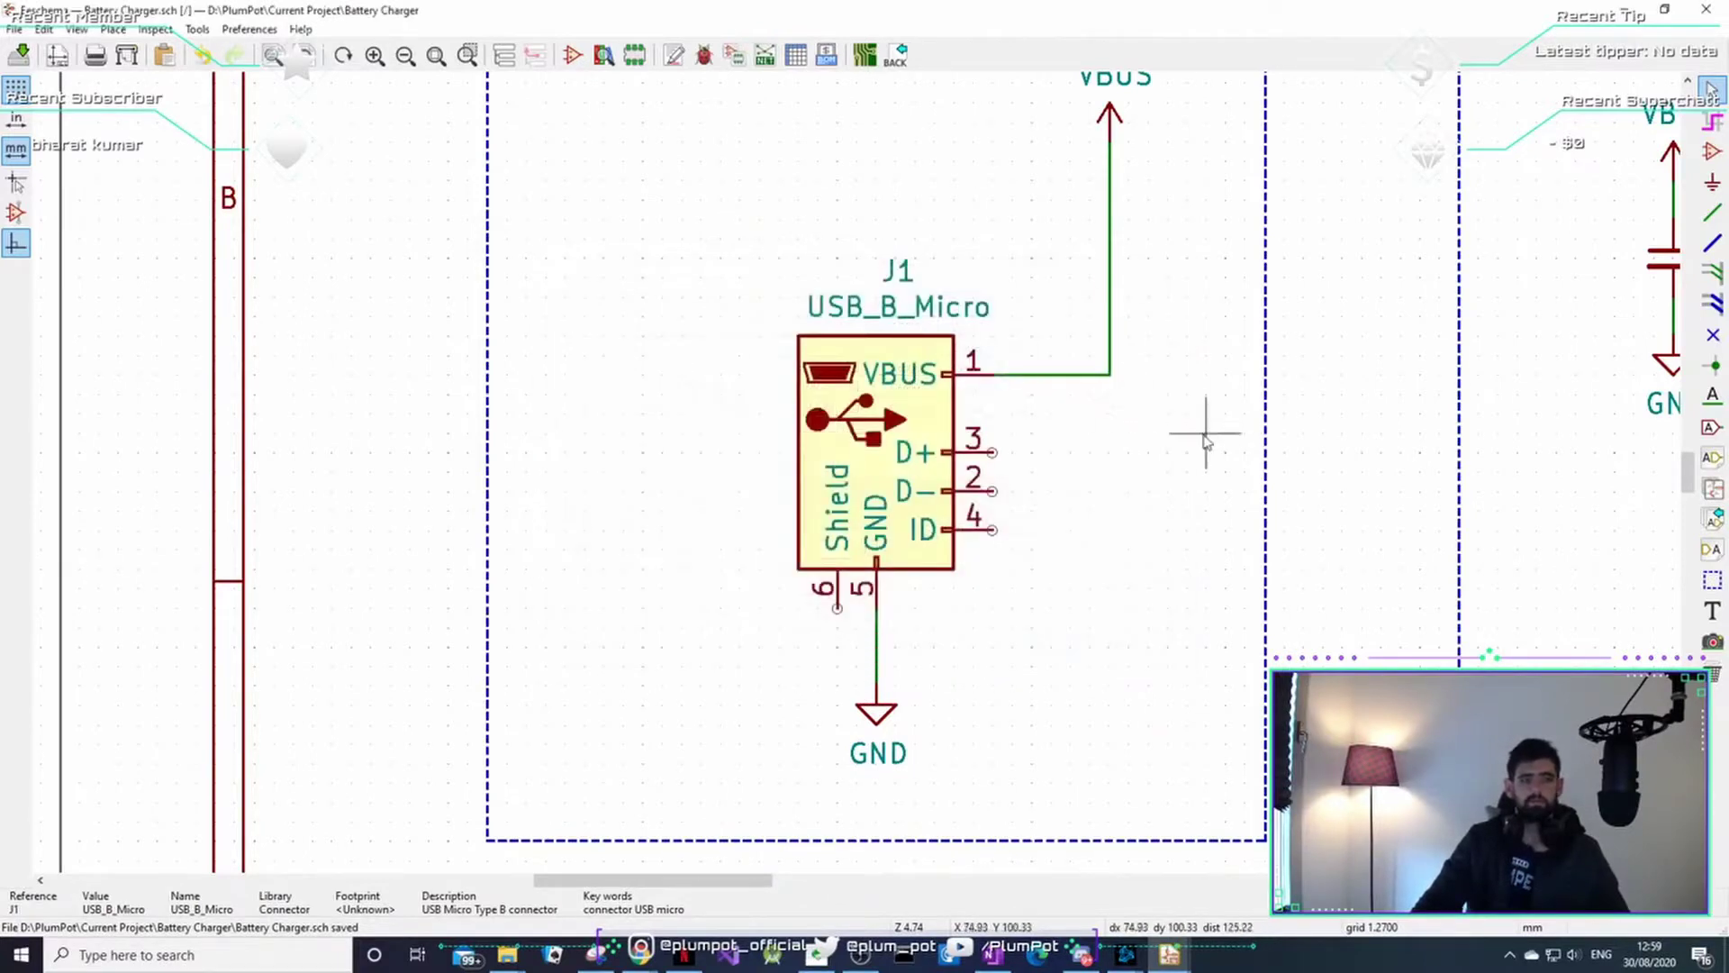
- Open the footprint library browser for capacitor C1, show the Capacitor_SMD library and enlarge the browser window
scroll(1208, 437, "down", 1)
scroll(1058, 367, "up", 3)
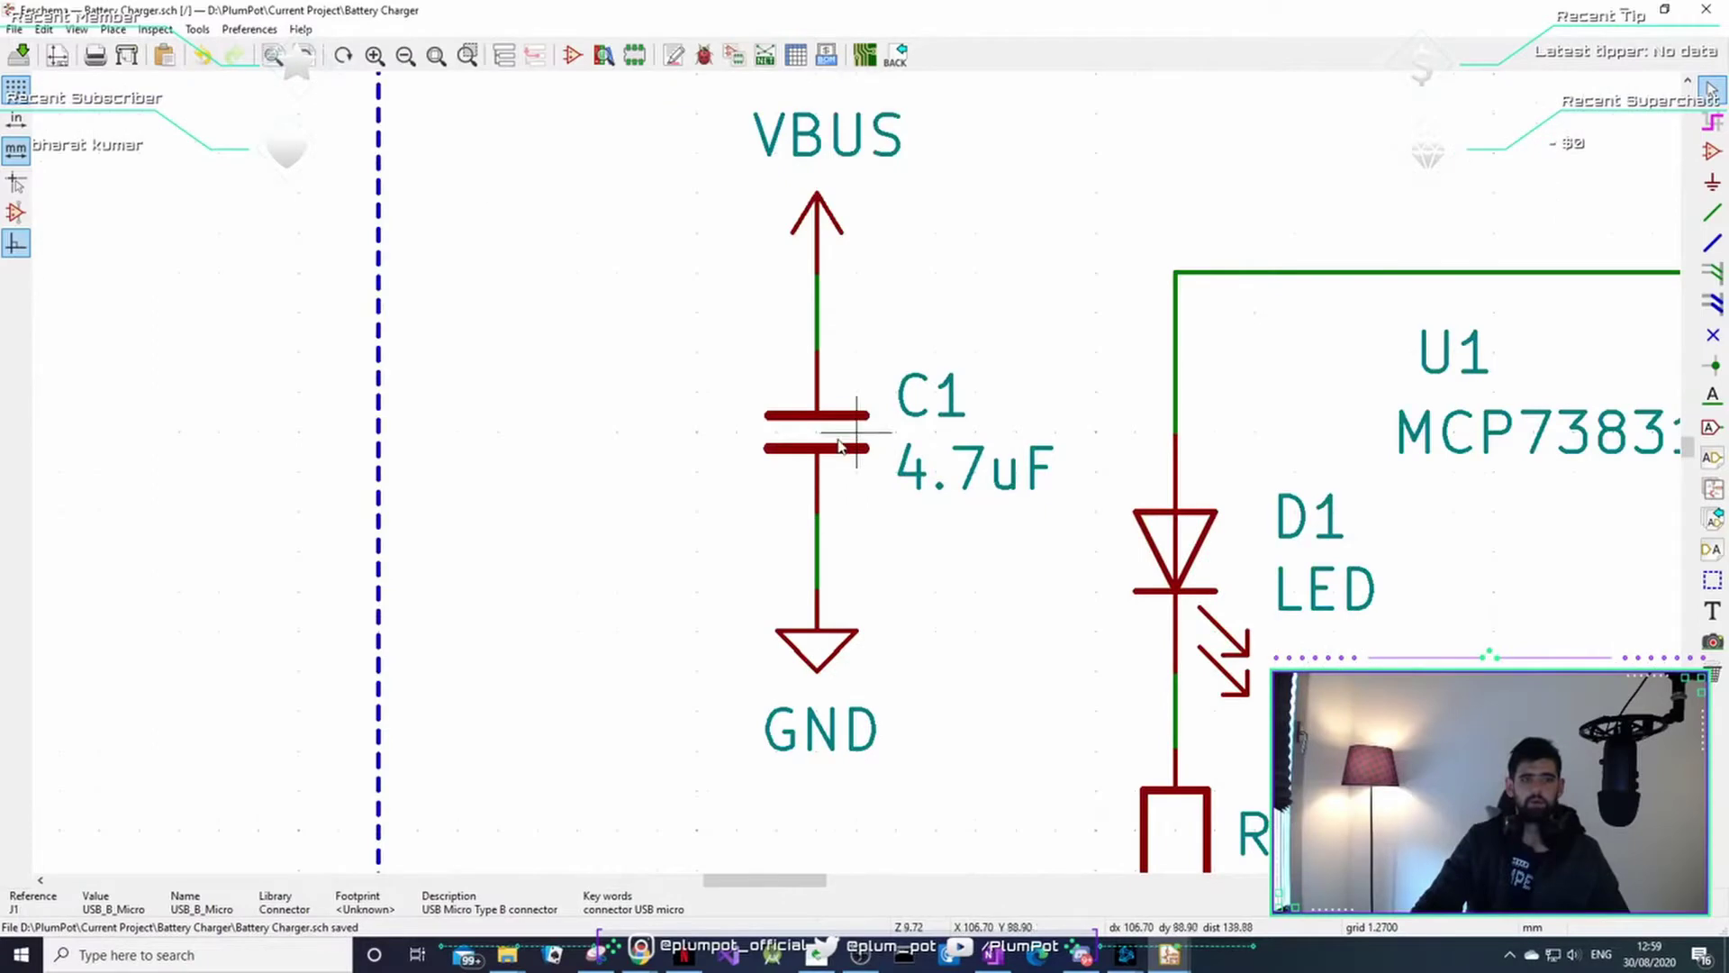
double_click(837, 445)
left_click(820, 385)
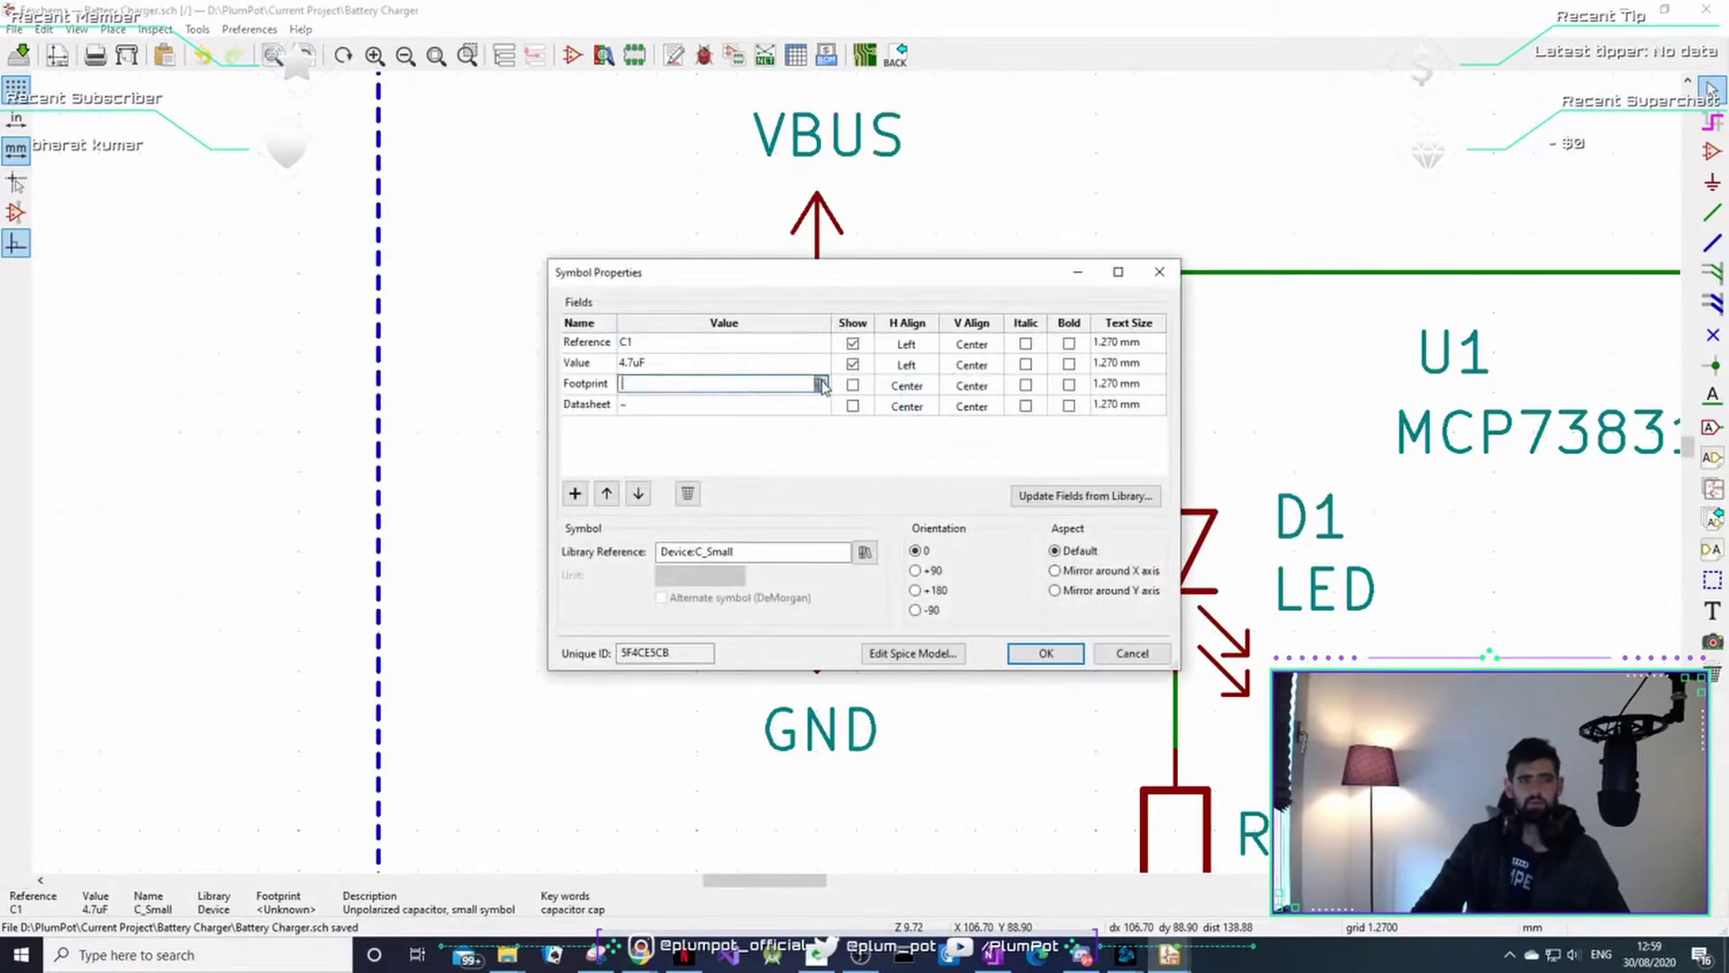
left_click(820, 384)
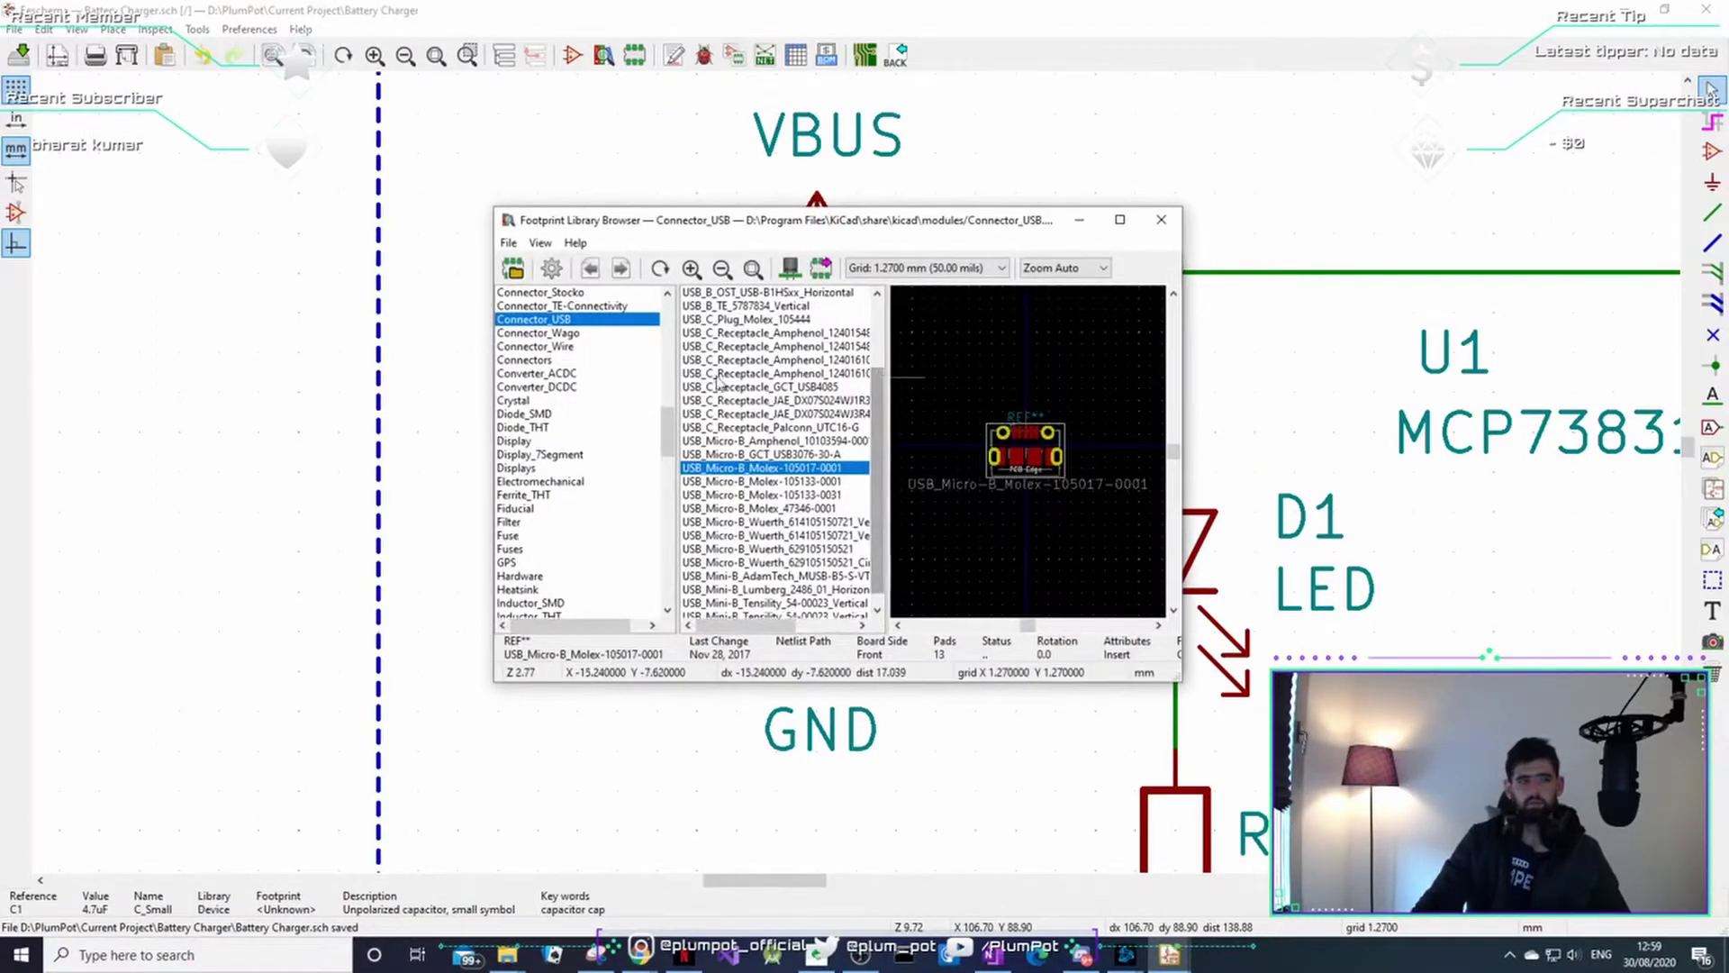
left_click_drag(667, 422, 665, 387)
scroll(664, 394, "up", 10)
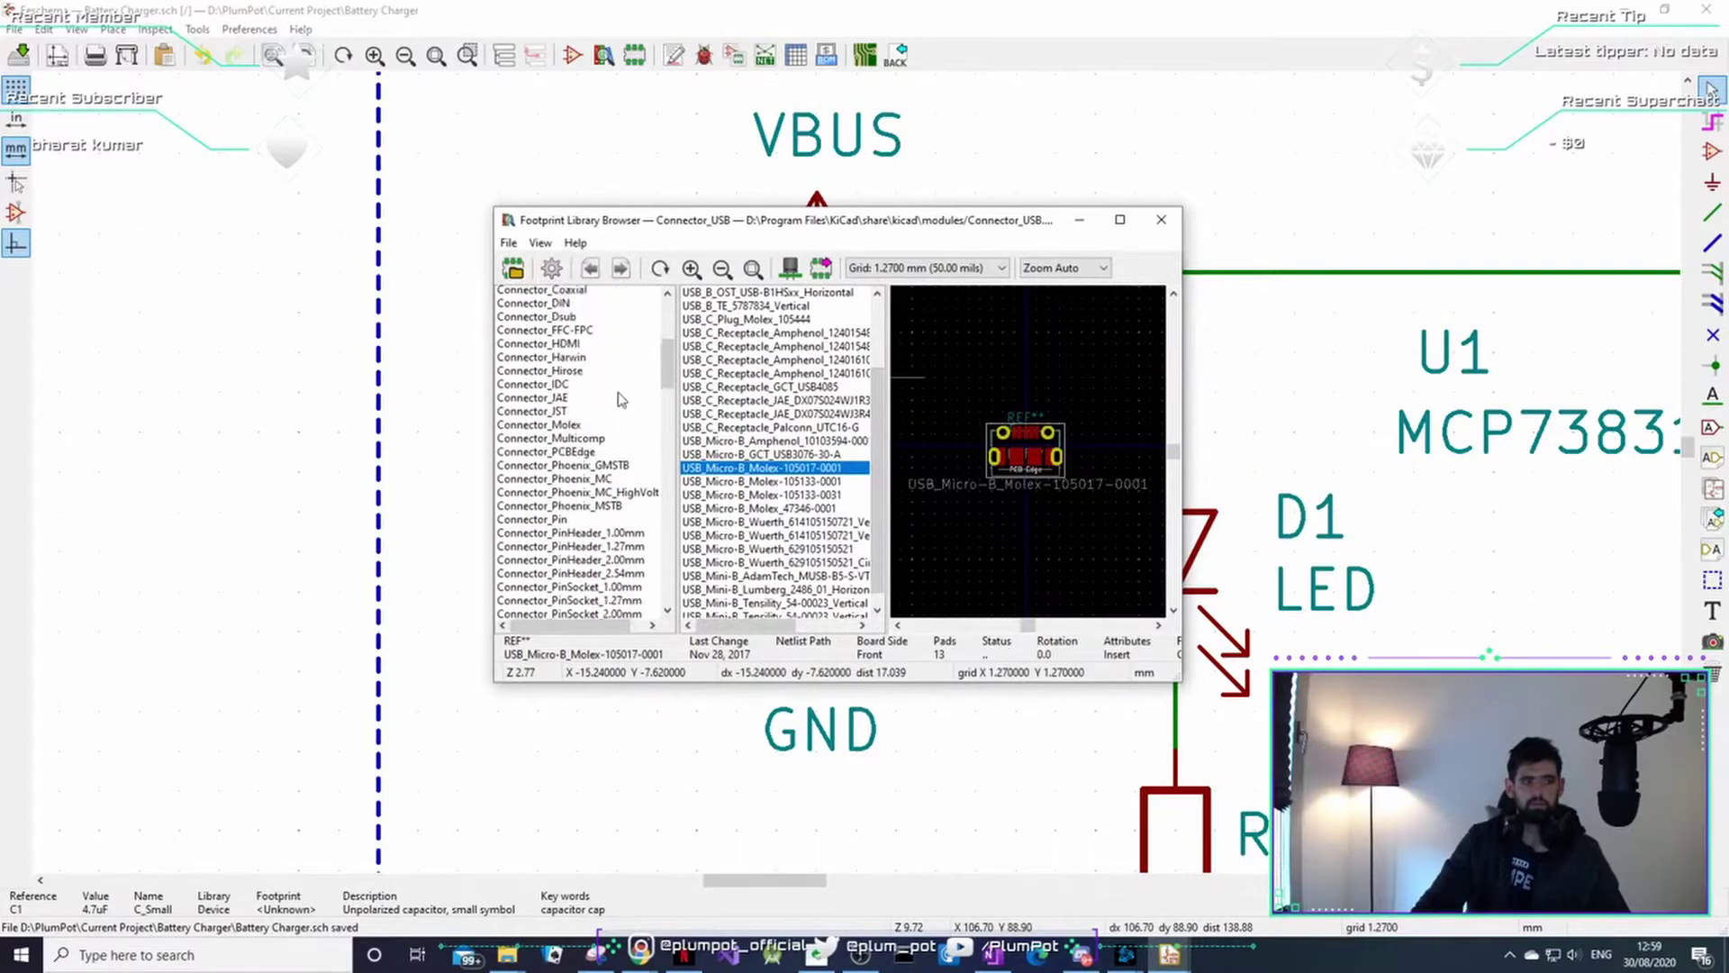
scroll(618, 398, "up", 3)
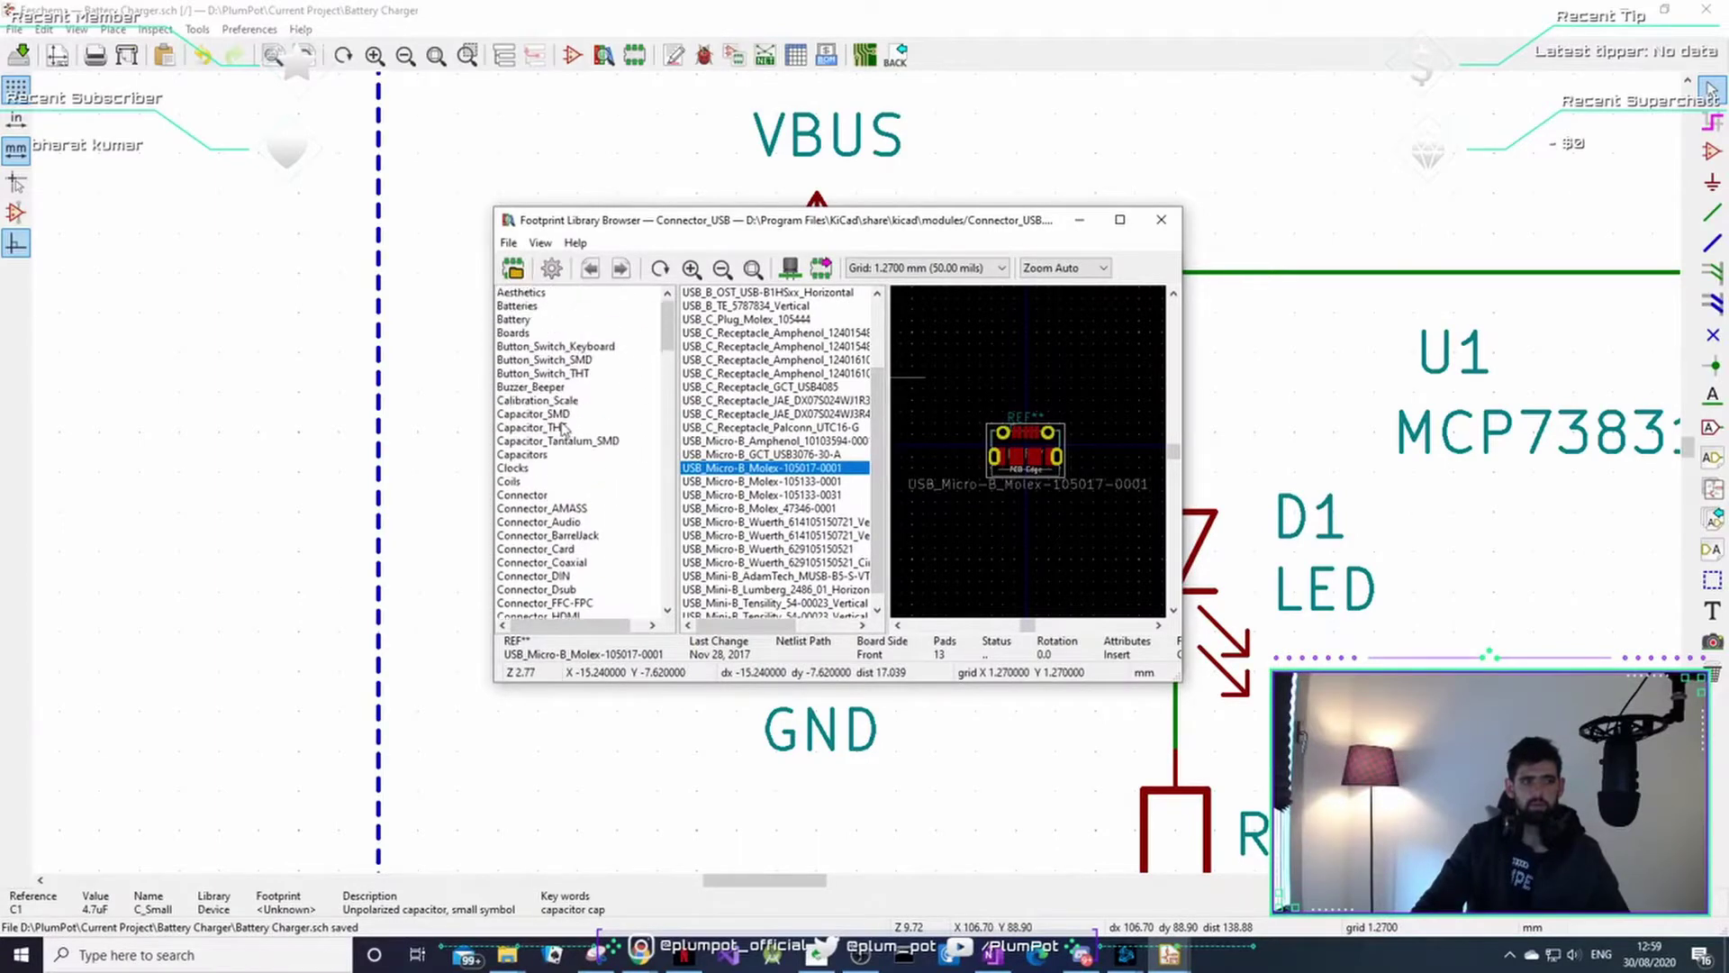
left_click(535, 414)
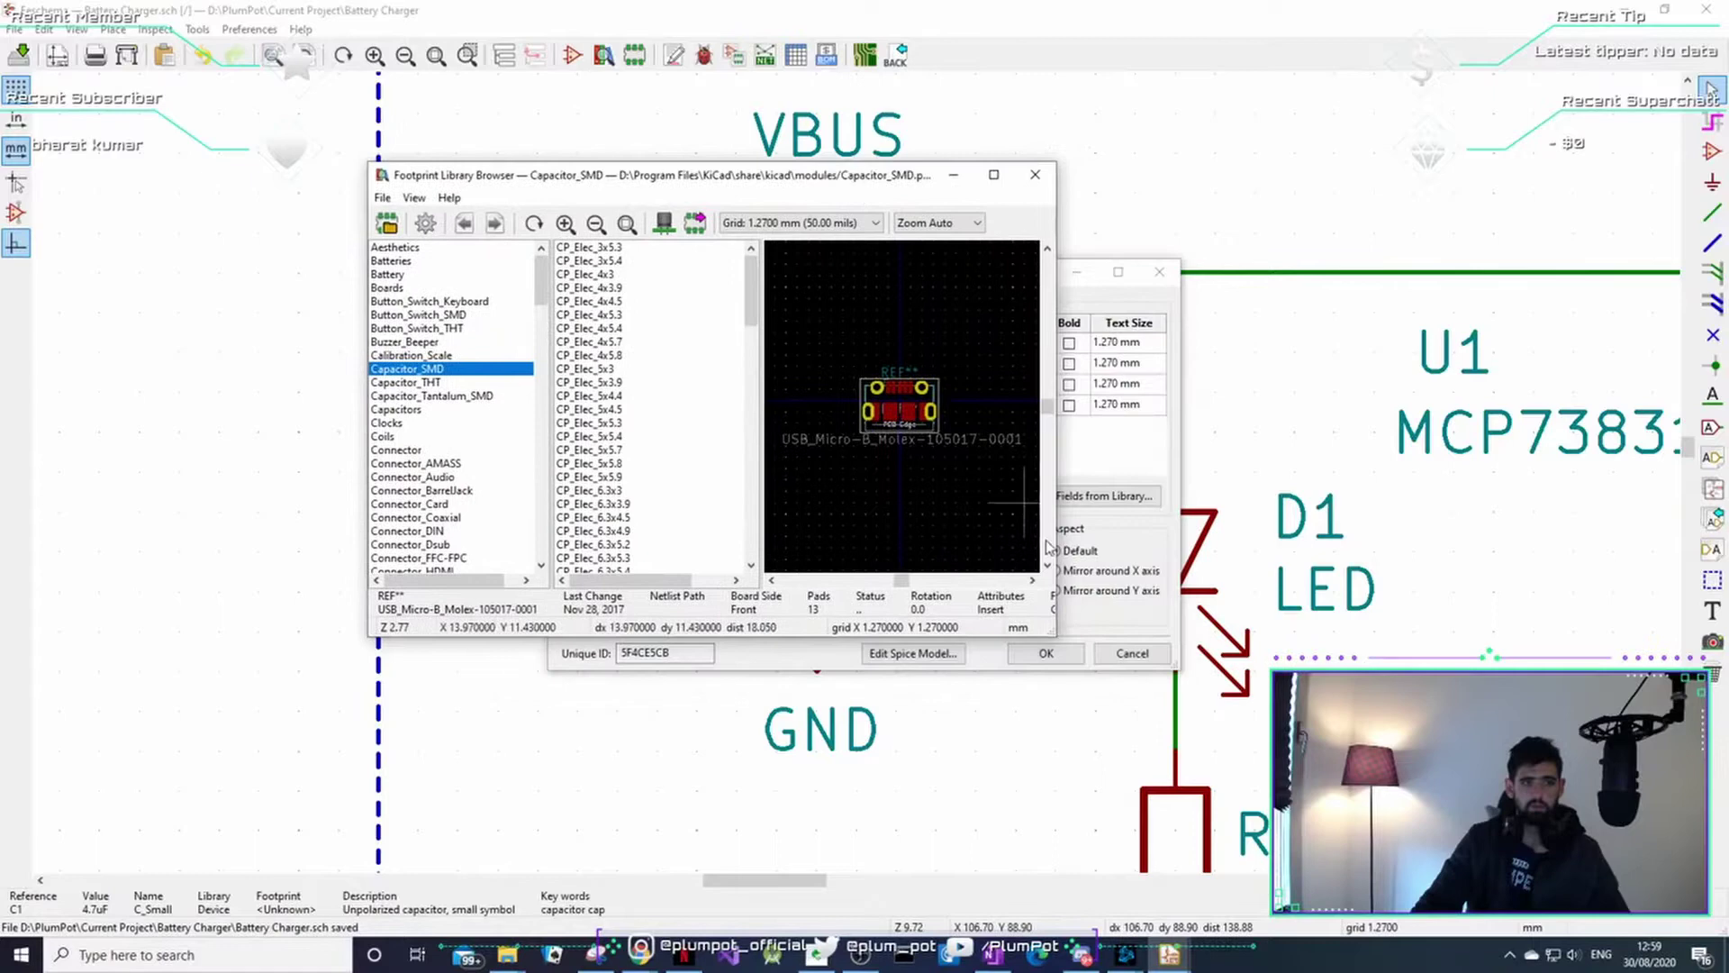
left_click_drag(1060, 638, 1304, 727)
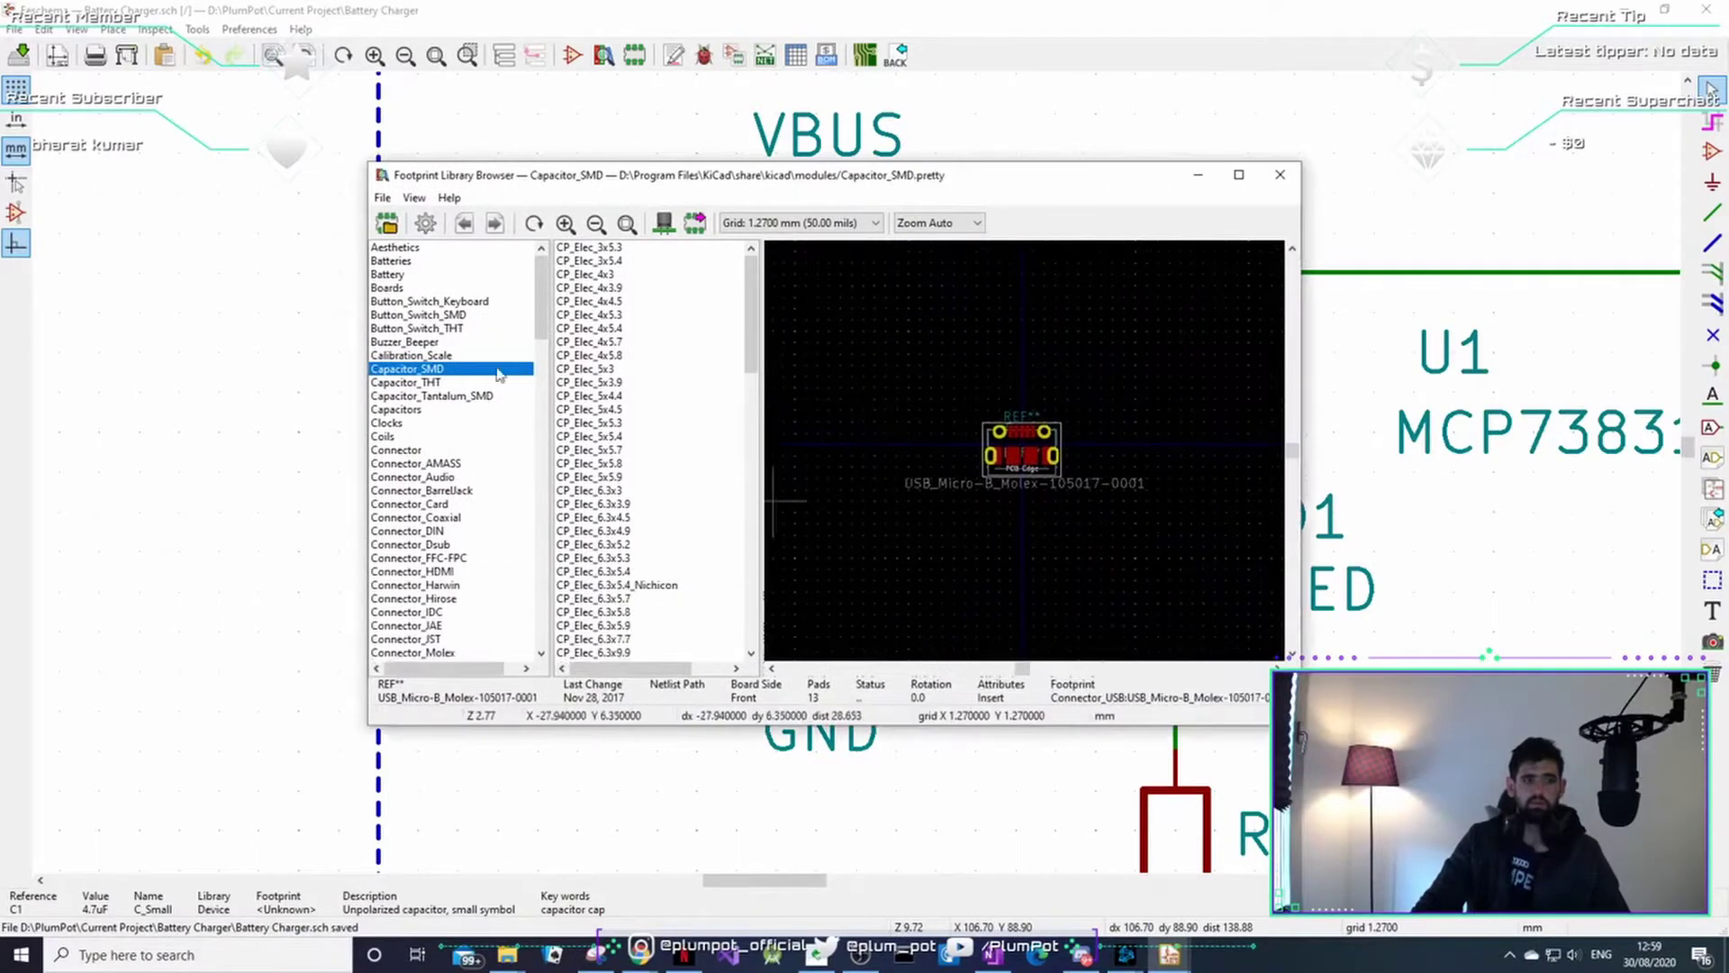
- Preview electrolytic SMD footprints such as CP_Elec_5x3.9, CP_Elec_5x5.3 and CP_Elec_6.3x3.9 as candidates for C1
left_click(641, 384)
left_click(614, 421)
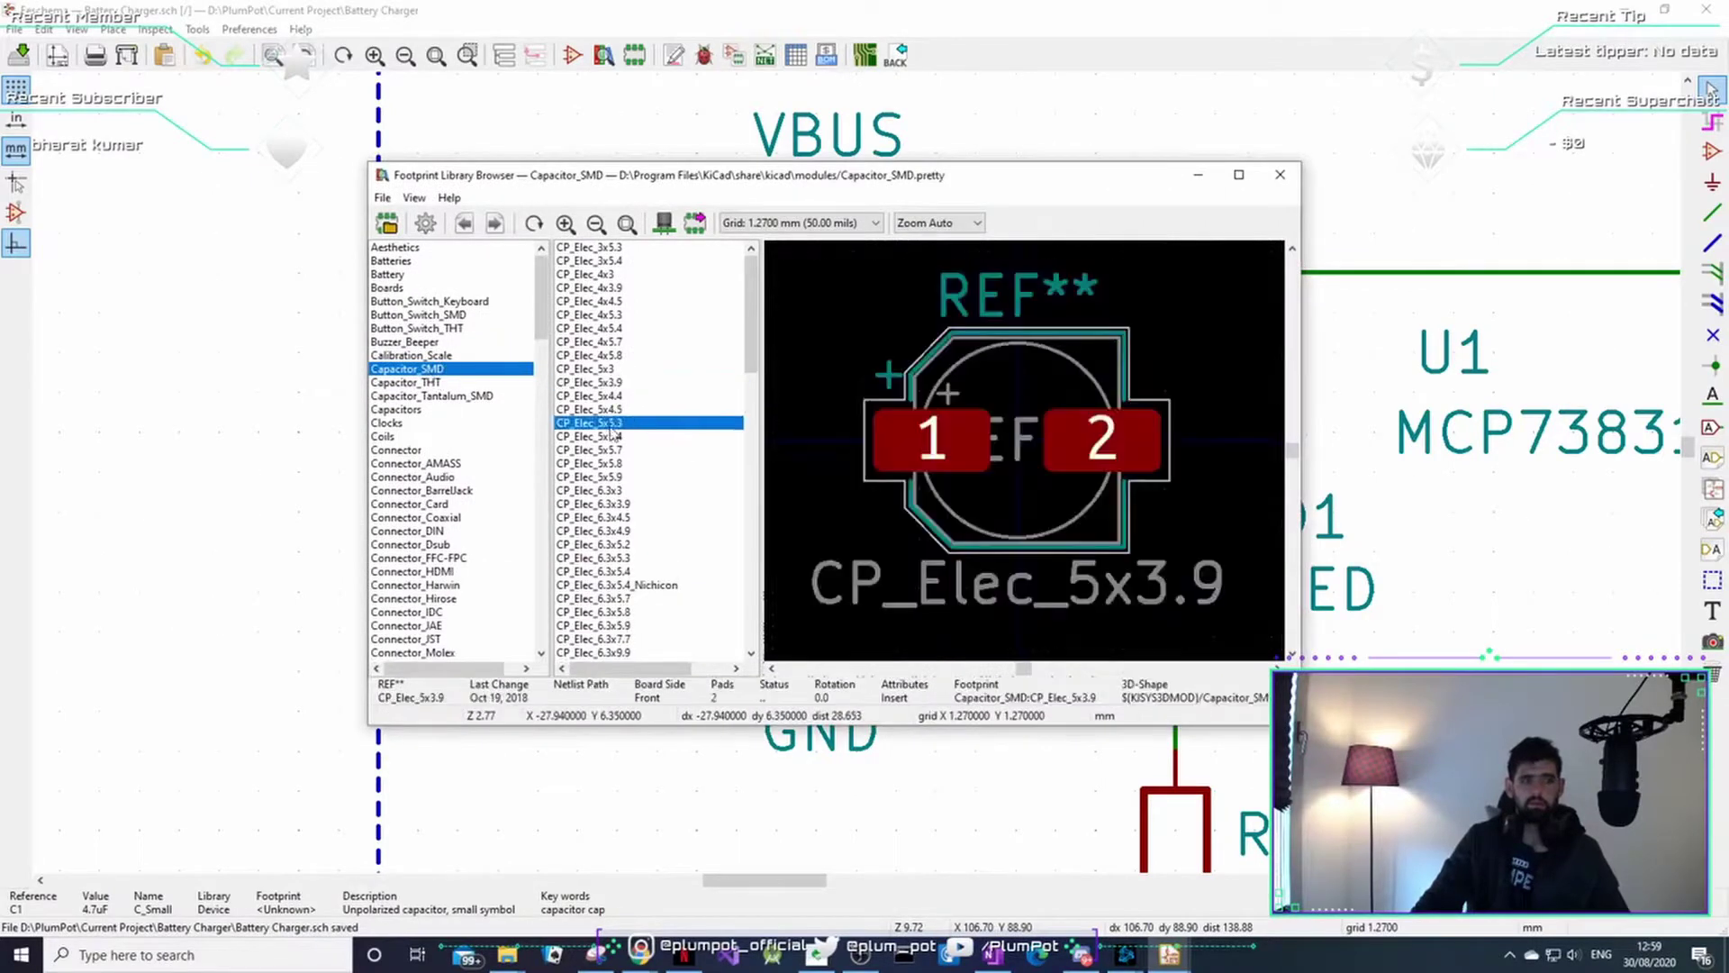
left_click(620, 504)
scroll(622, 508, "down", 2)
scroll(675, 493, "down", 6)
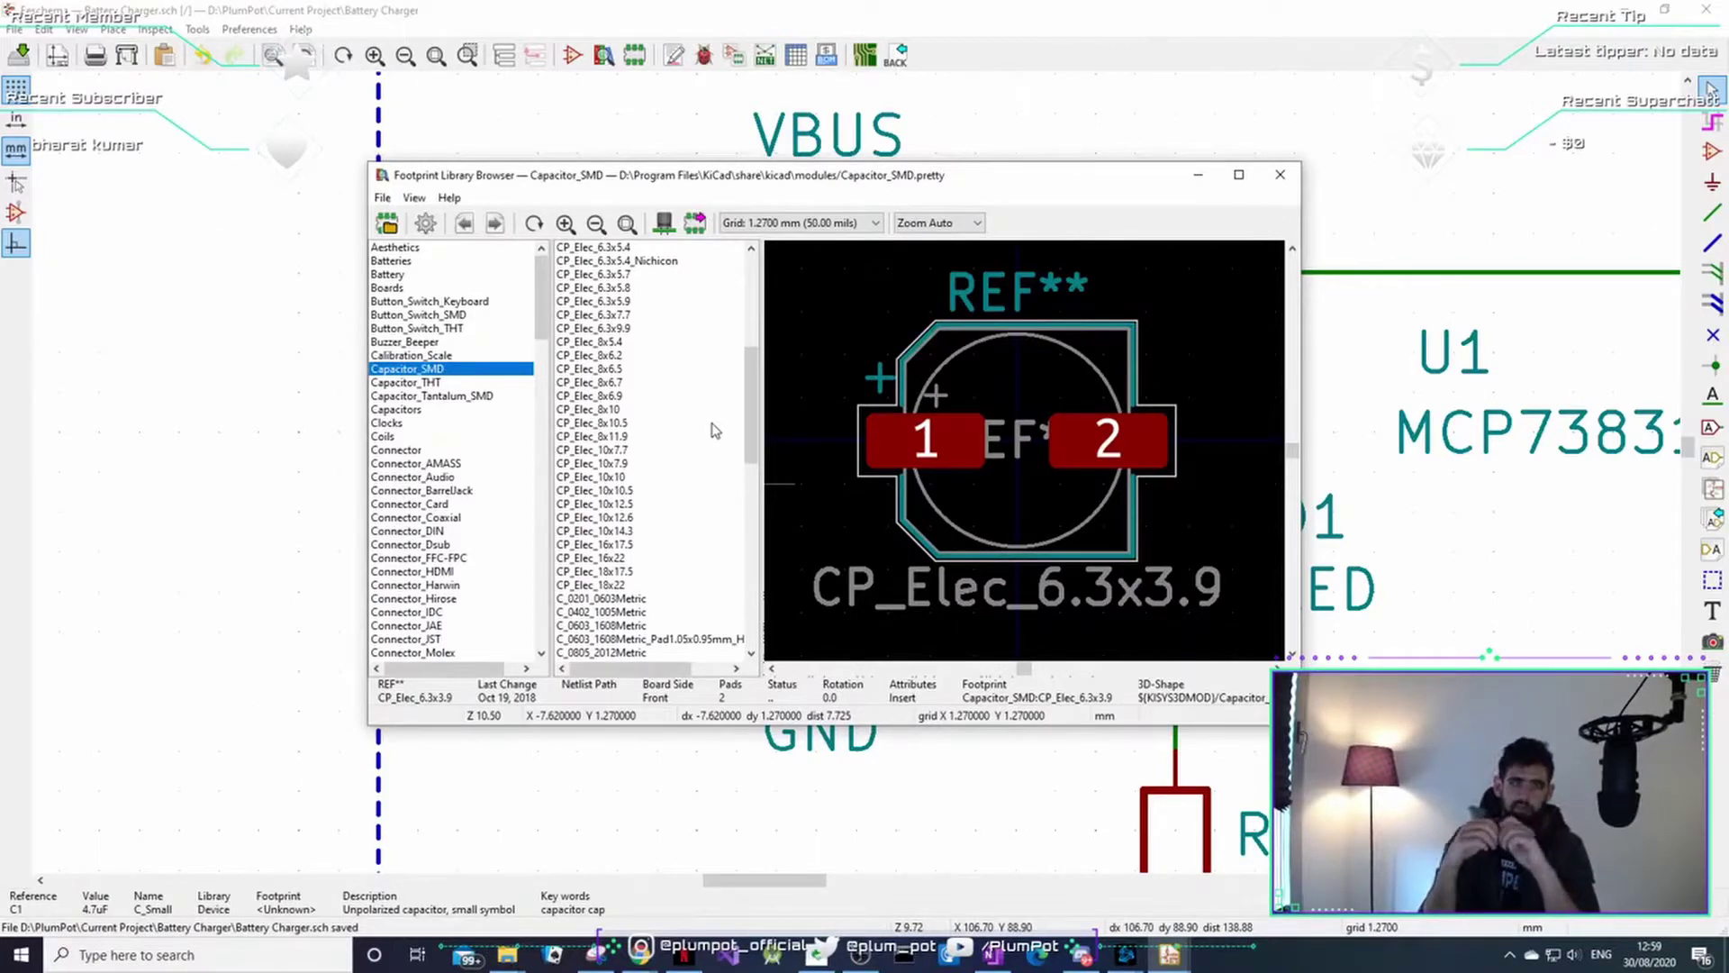
scroll(609, 440, "down", 2)
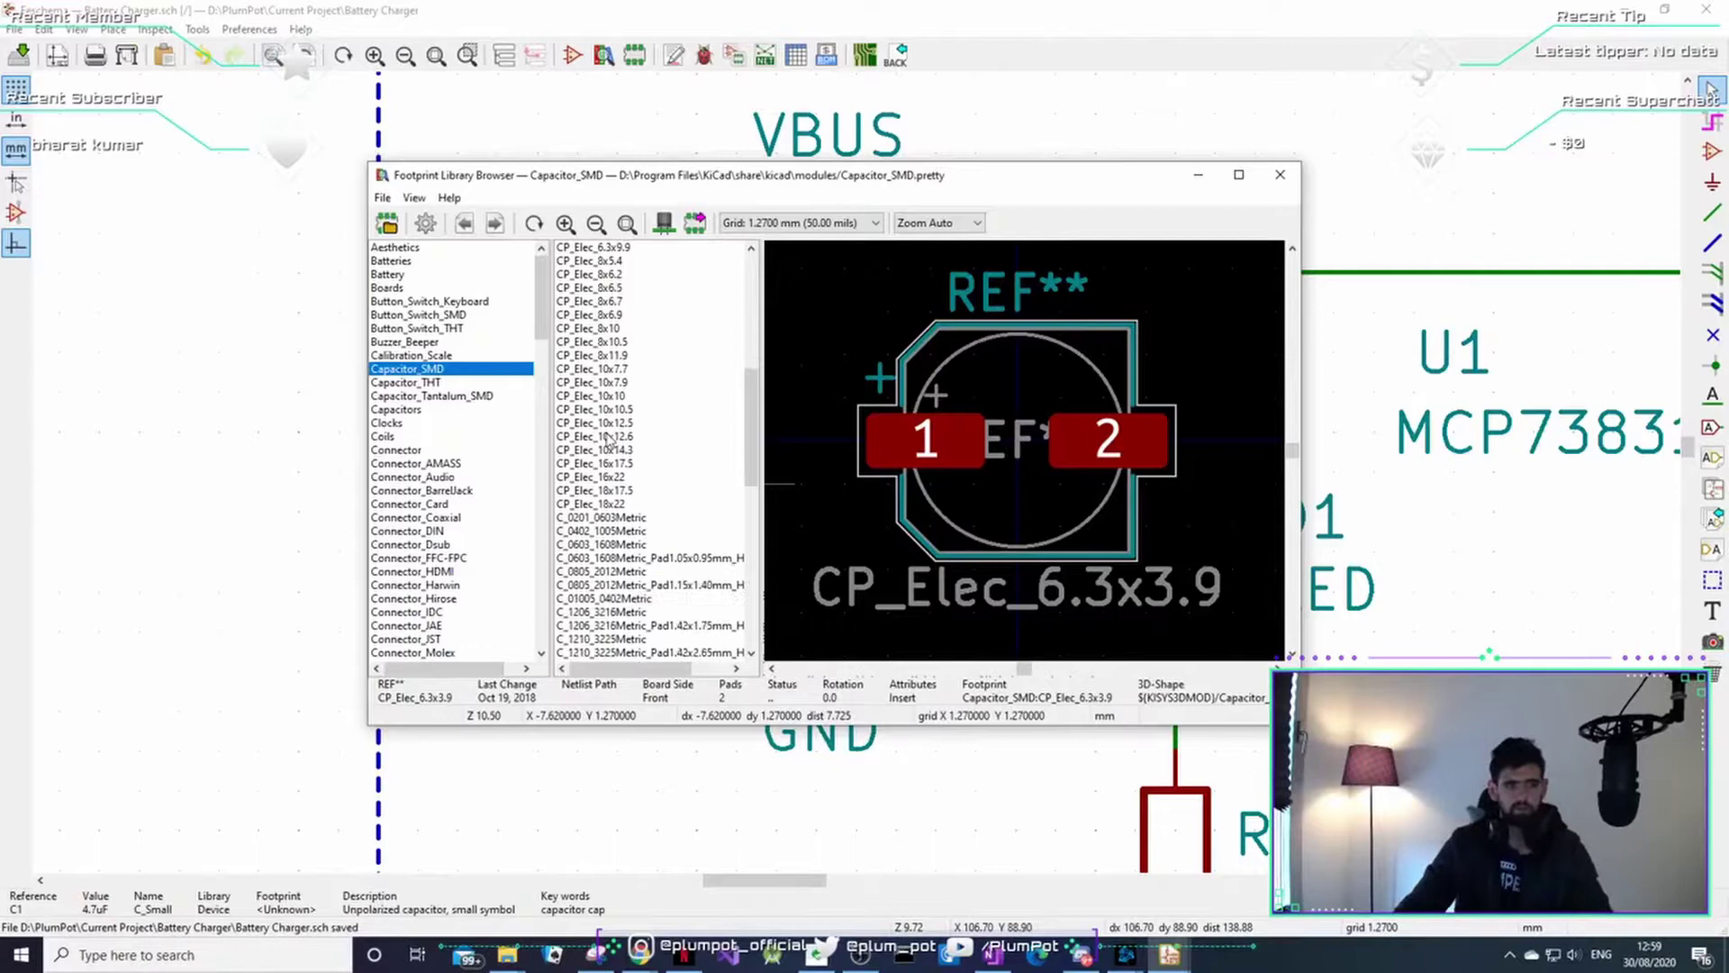
- Compare SMD chip capacitor footprints for C1 from C_0603_1608Metric up to C_1210_3225Metric, including the HandSolder variants
left_click(644, 545)
left_click(660, 585)
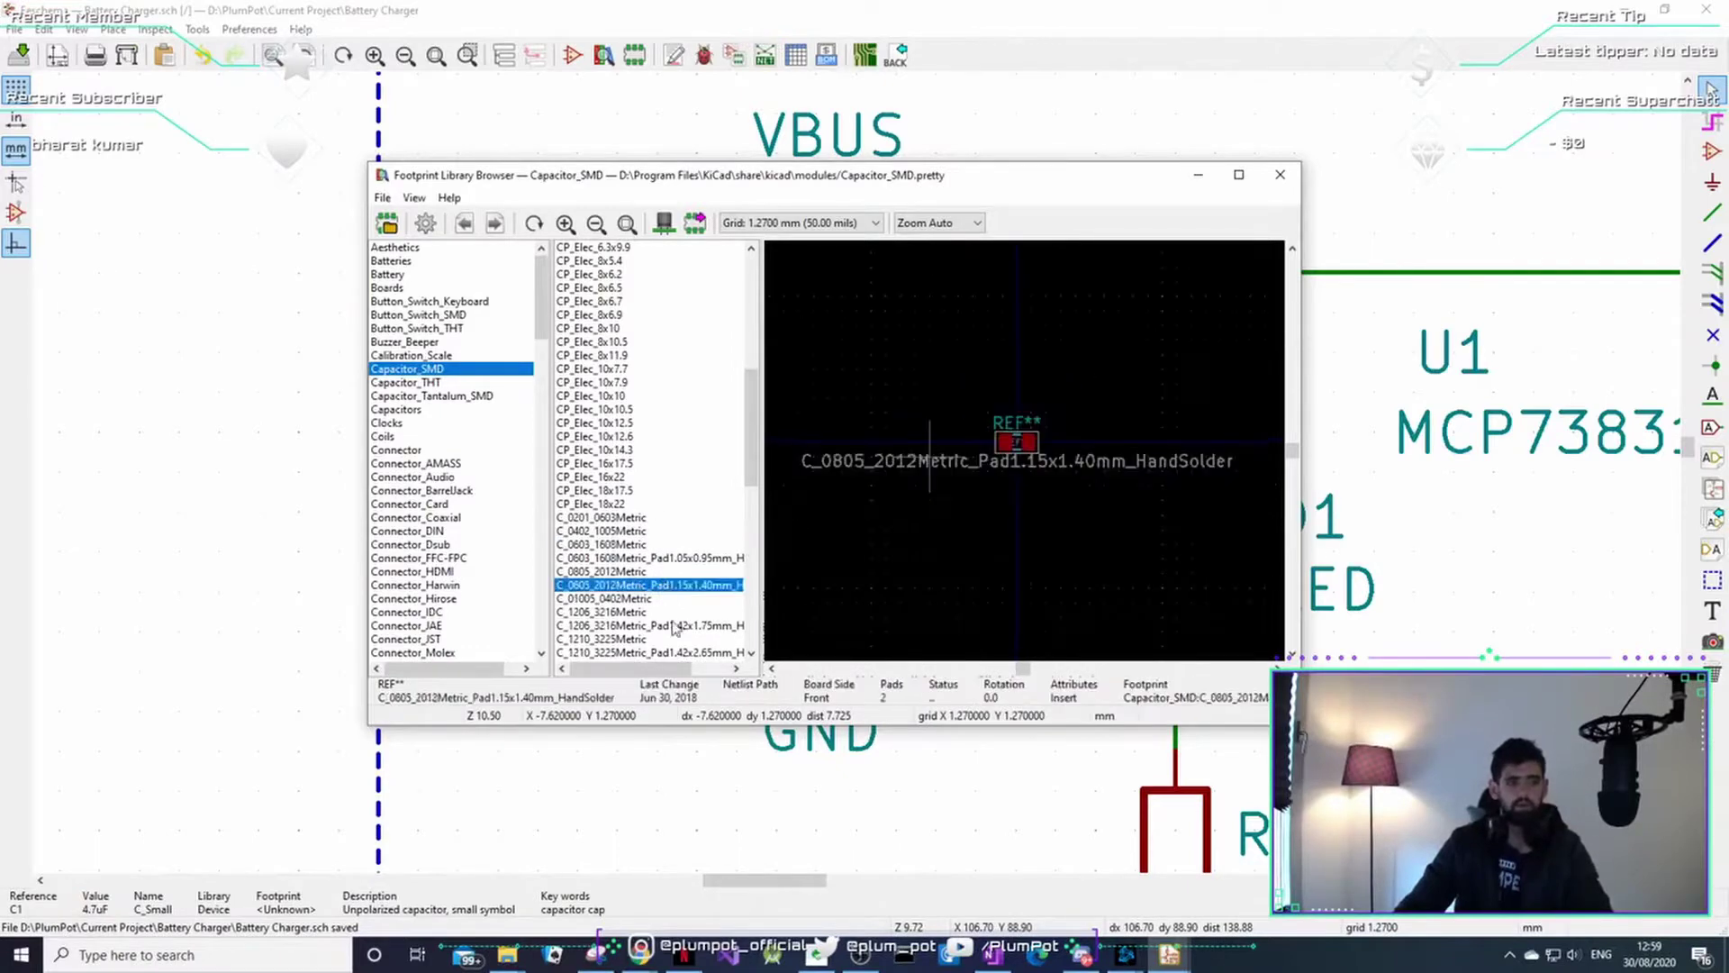
left_click(628, 599)
left_click(628, 612)
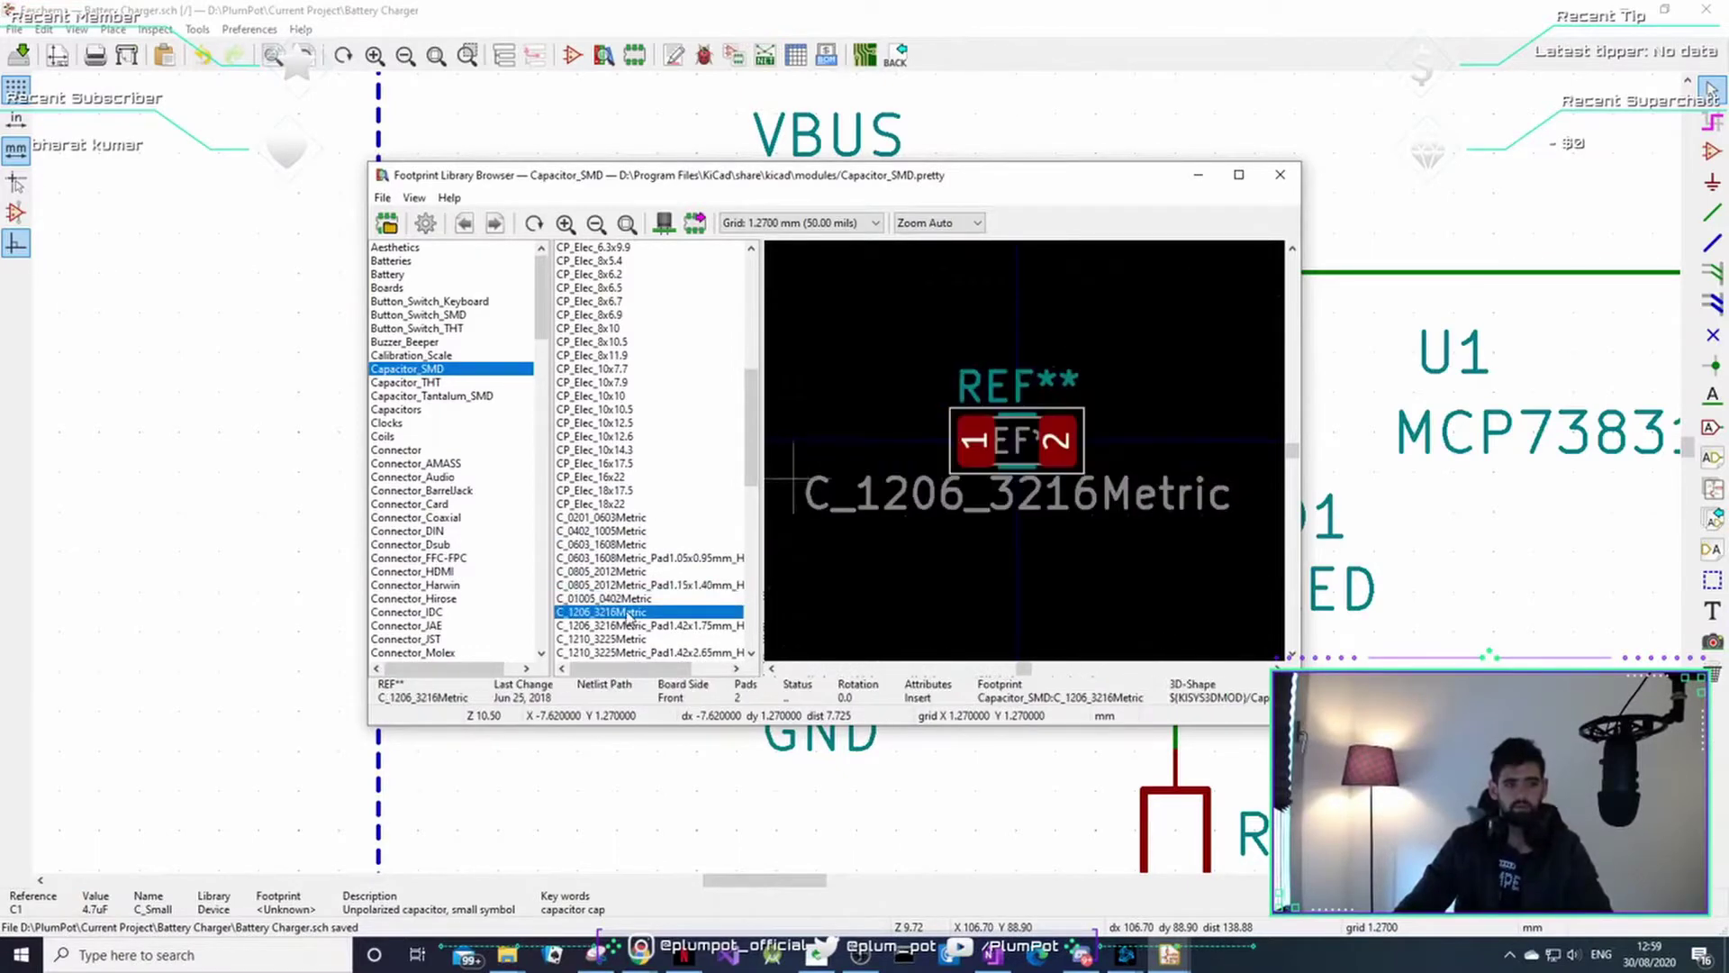
left_click(629, 625)
scroll(609, 598, "down", 2)
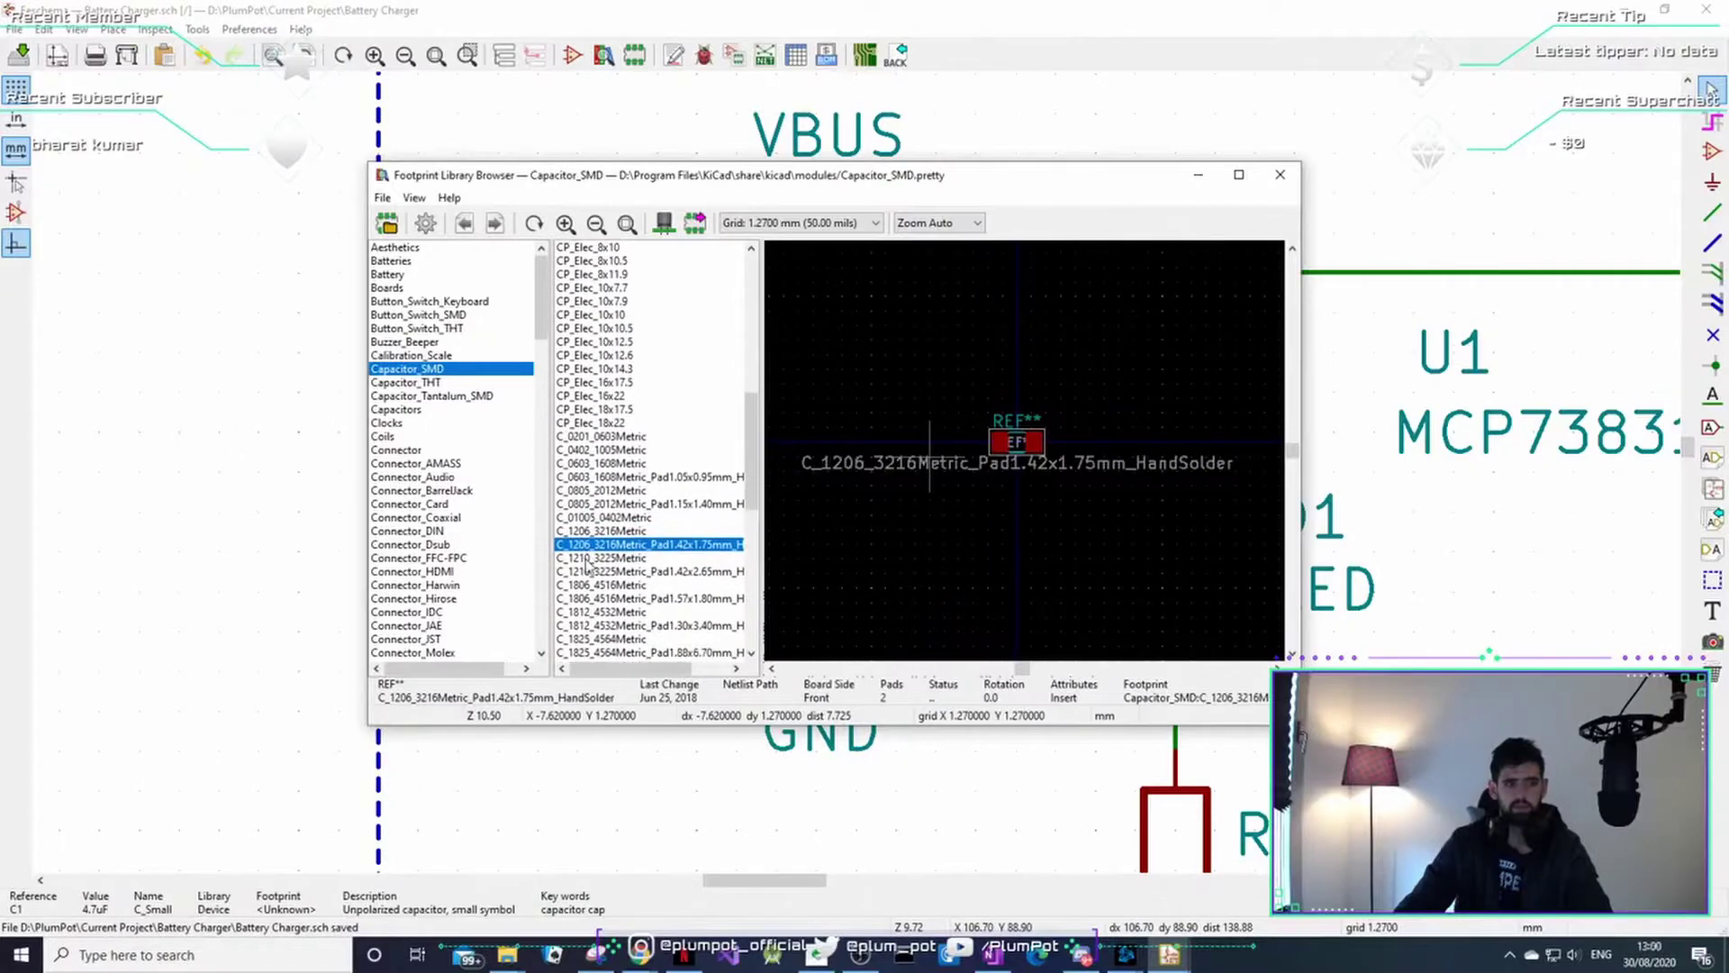
left_click(588, 560)
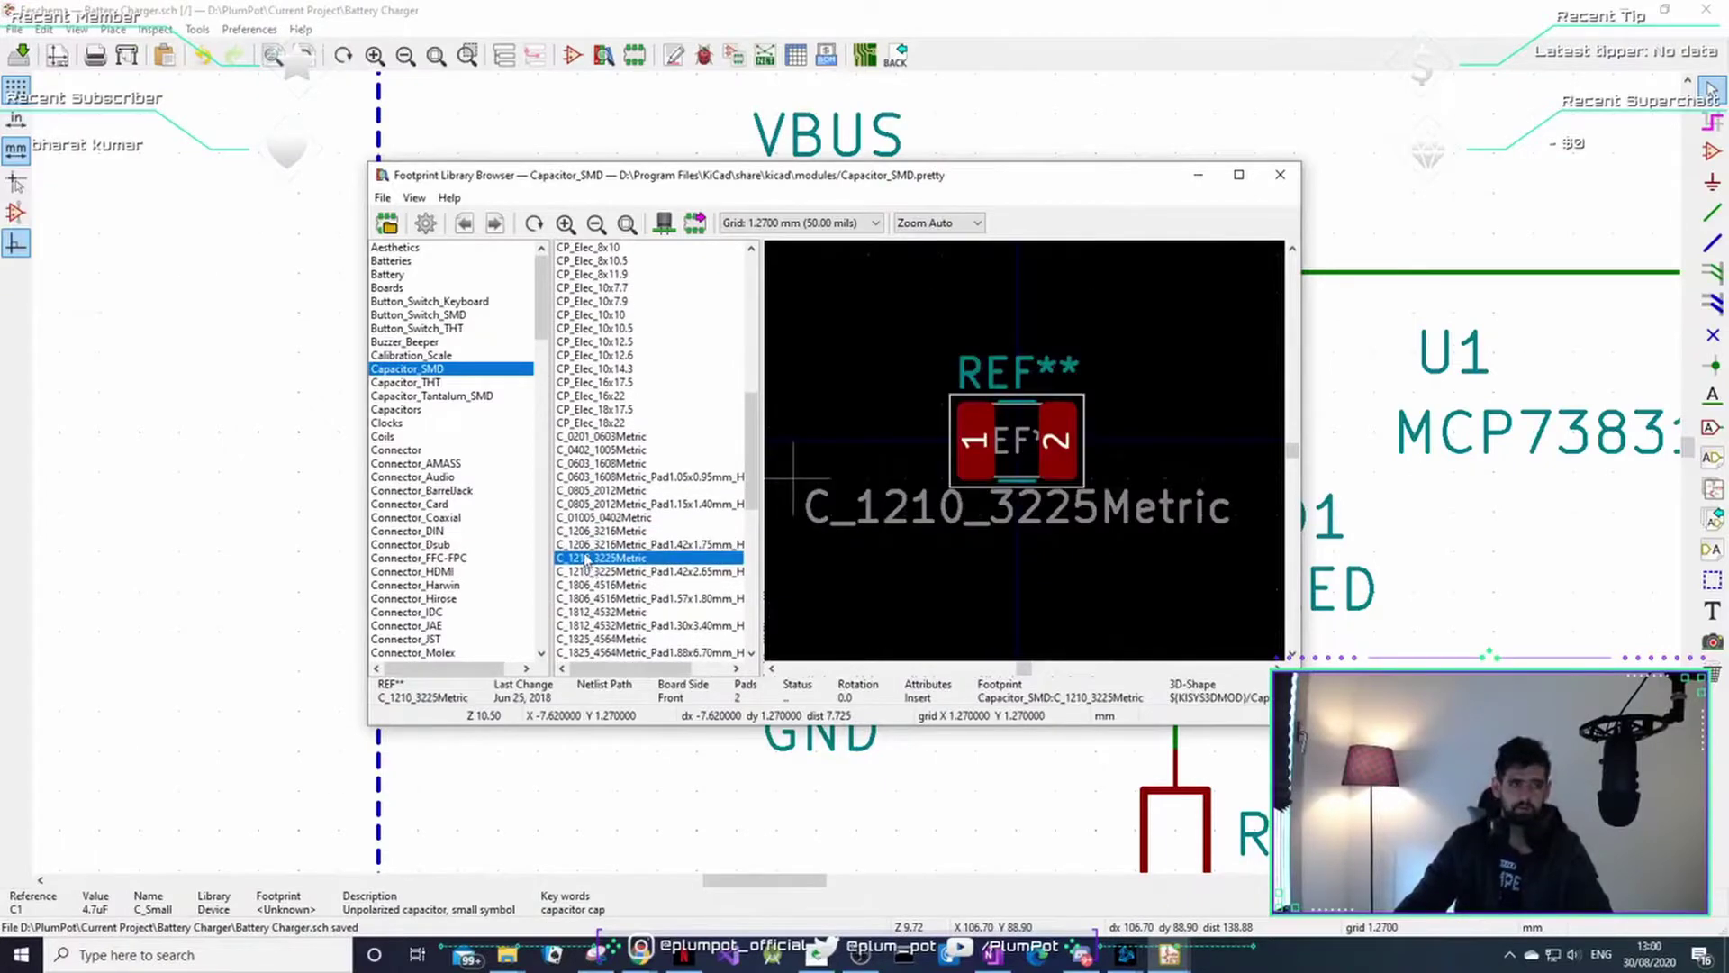
- Show the Capacitor_THT library for C1 and preview axial electrolytic footprints of various lengths, such as CP_Axial_L20.0mm_D13.0mm and CP_Axial_L93.0mm_D32.0mm
left_click(472, 383)
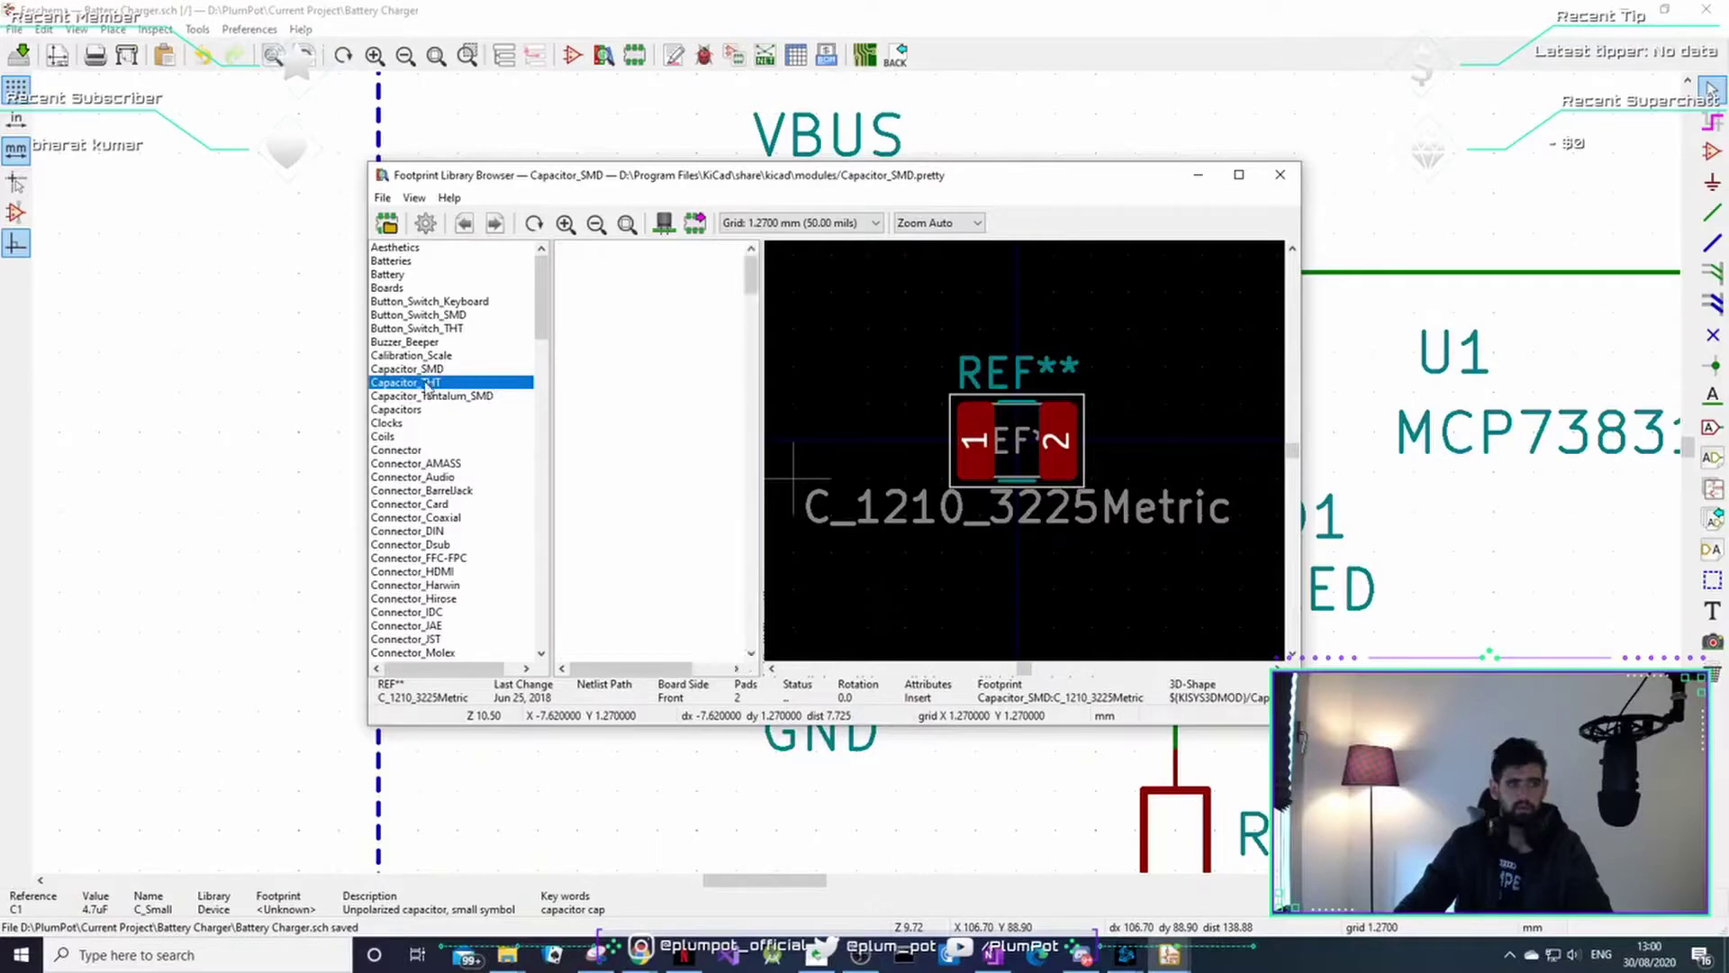
left_click(594, 369)
left_click(648, 436)
scroll(645, 504, "down", 2)
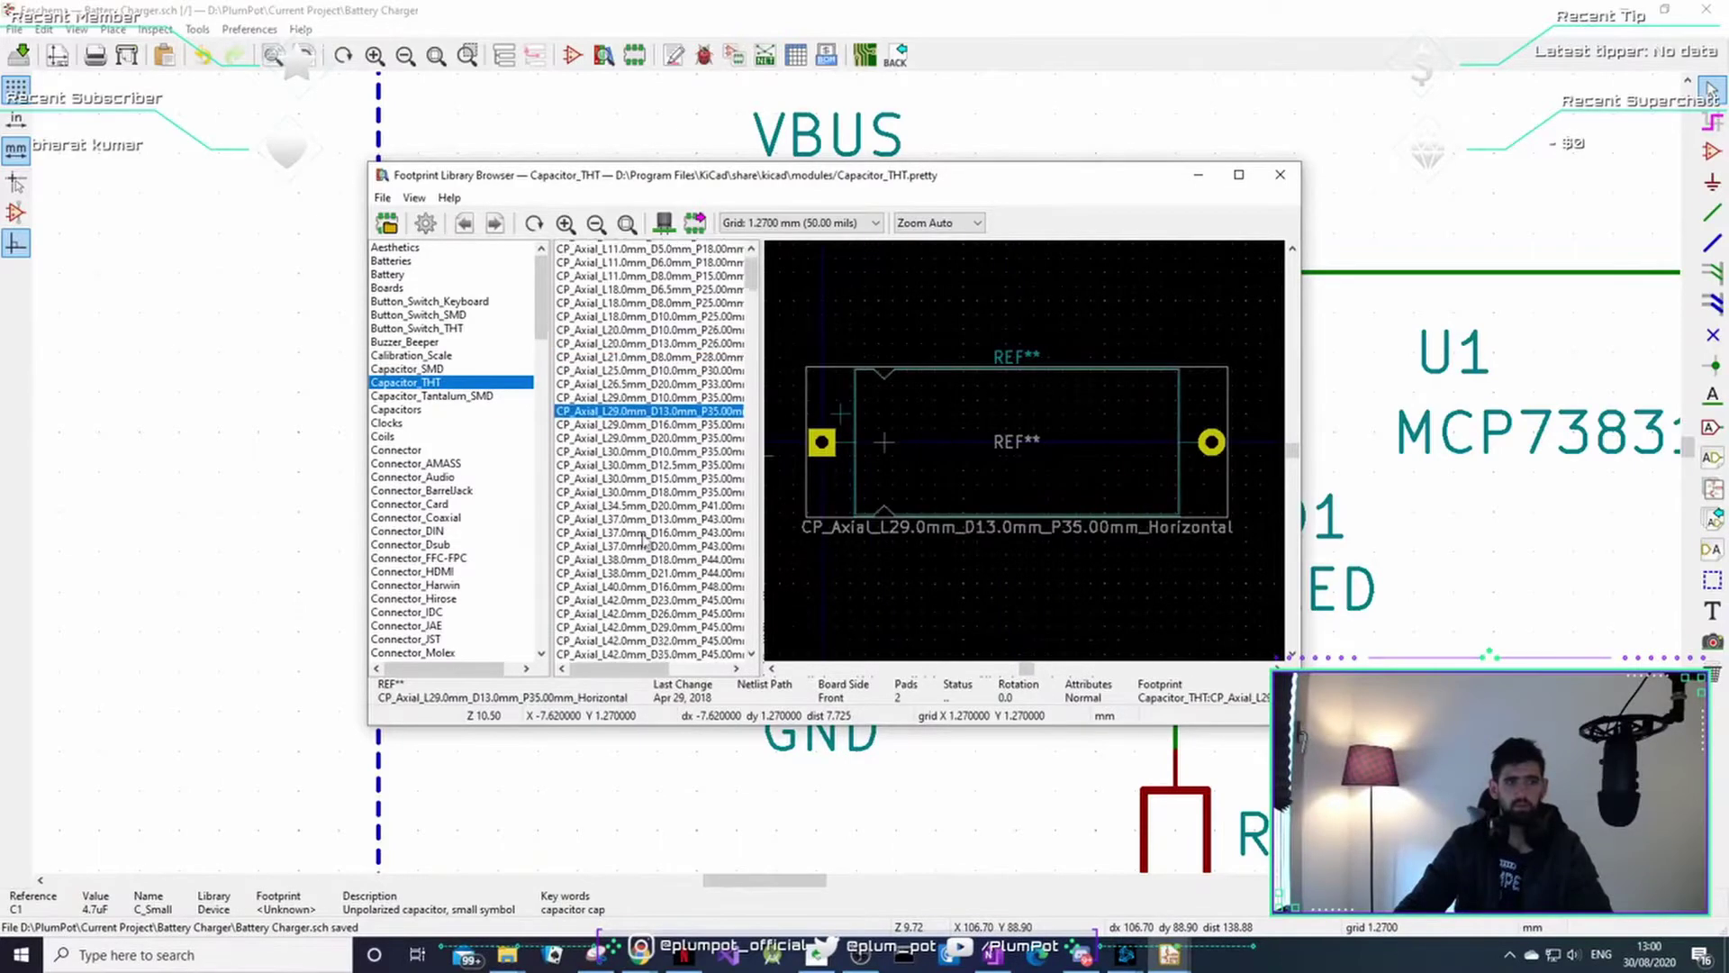
left_click(643, 531)
scroll(632, 617, "down", 2)
left_click(636, 612)
scroll(645, 599, "up", 4)
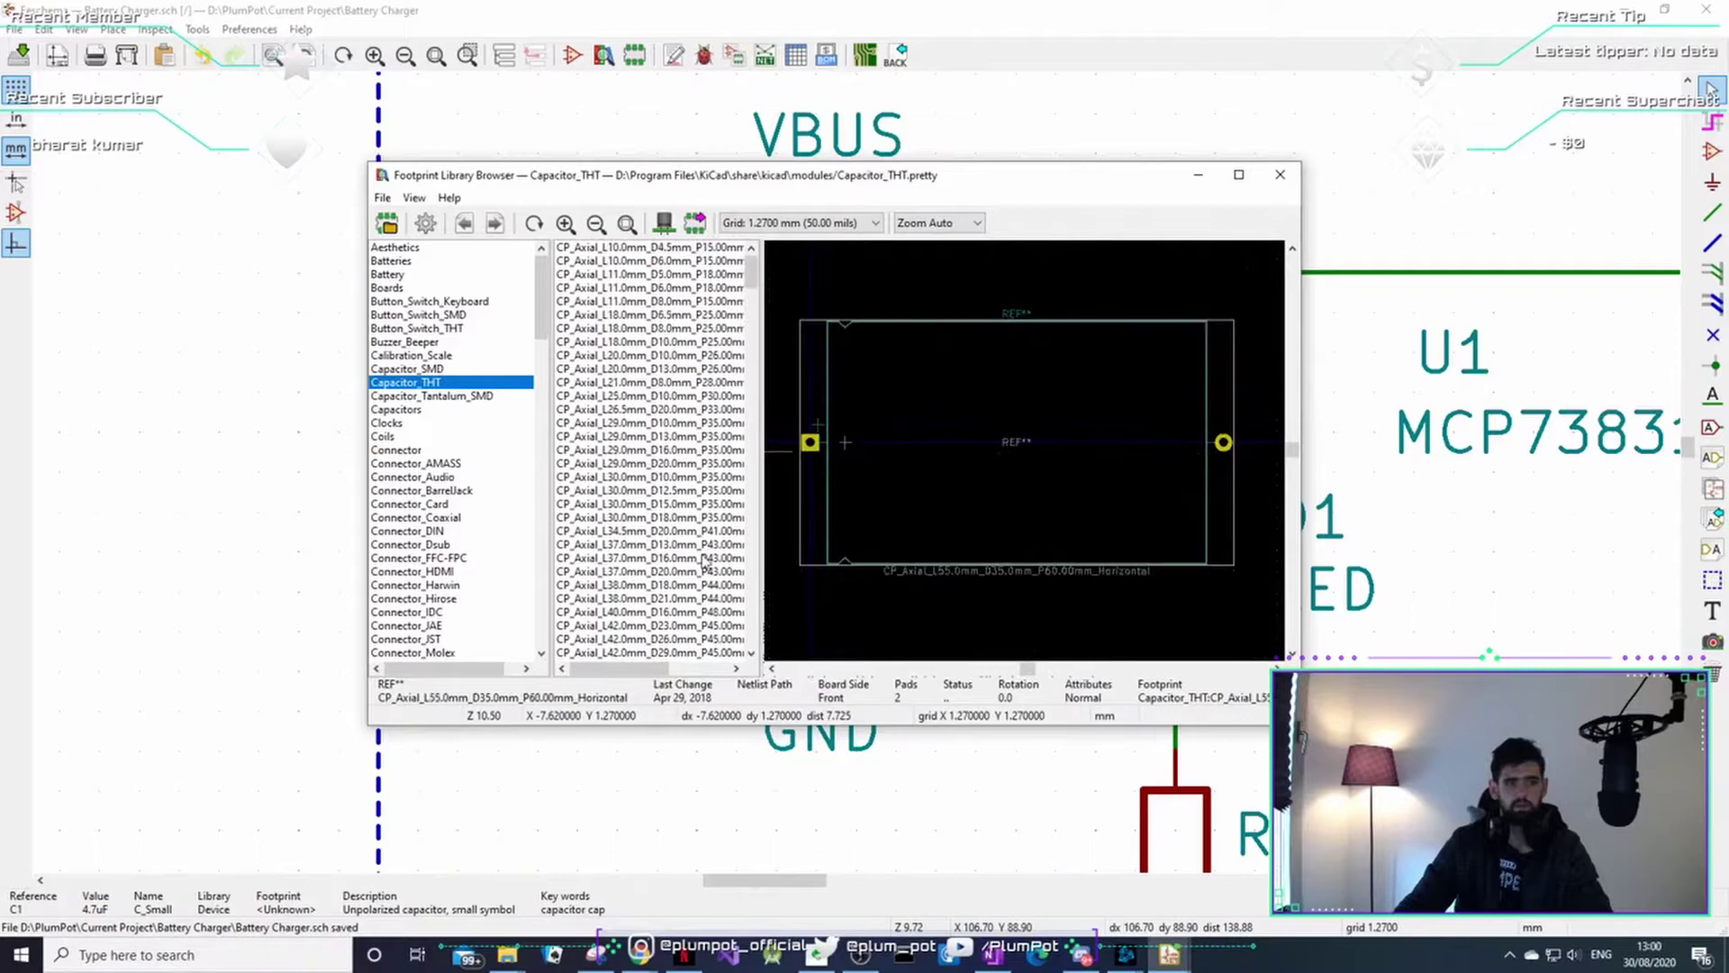
left_click(684, 369)
scroll(671, 406, "down", 11)
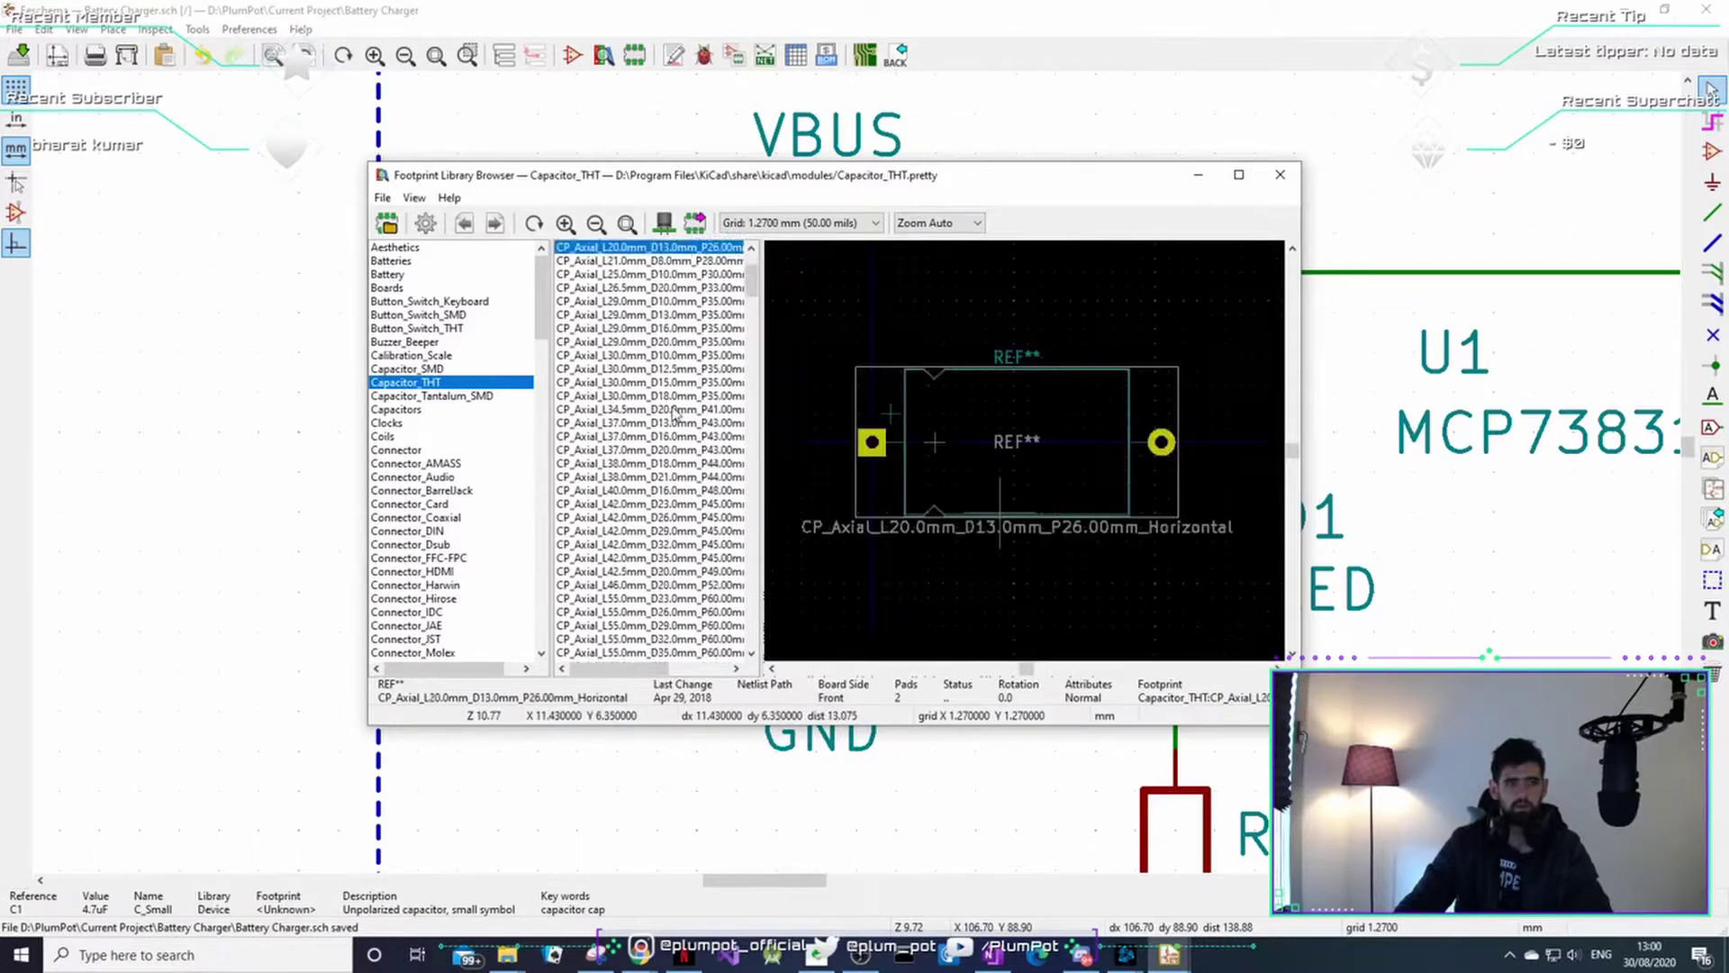
left_click(642, 477)
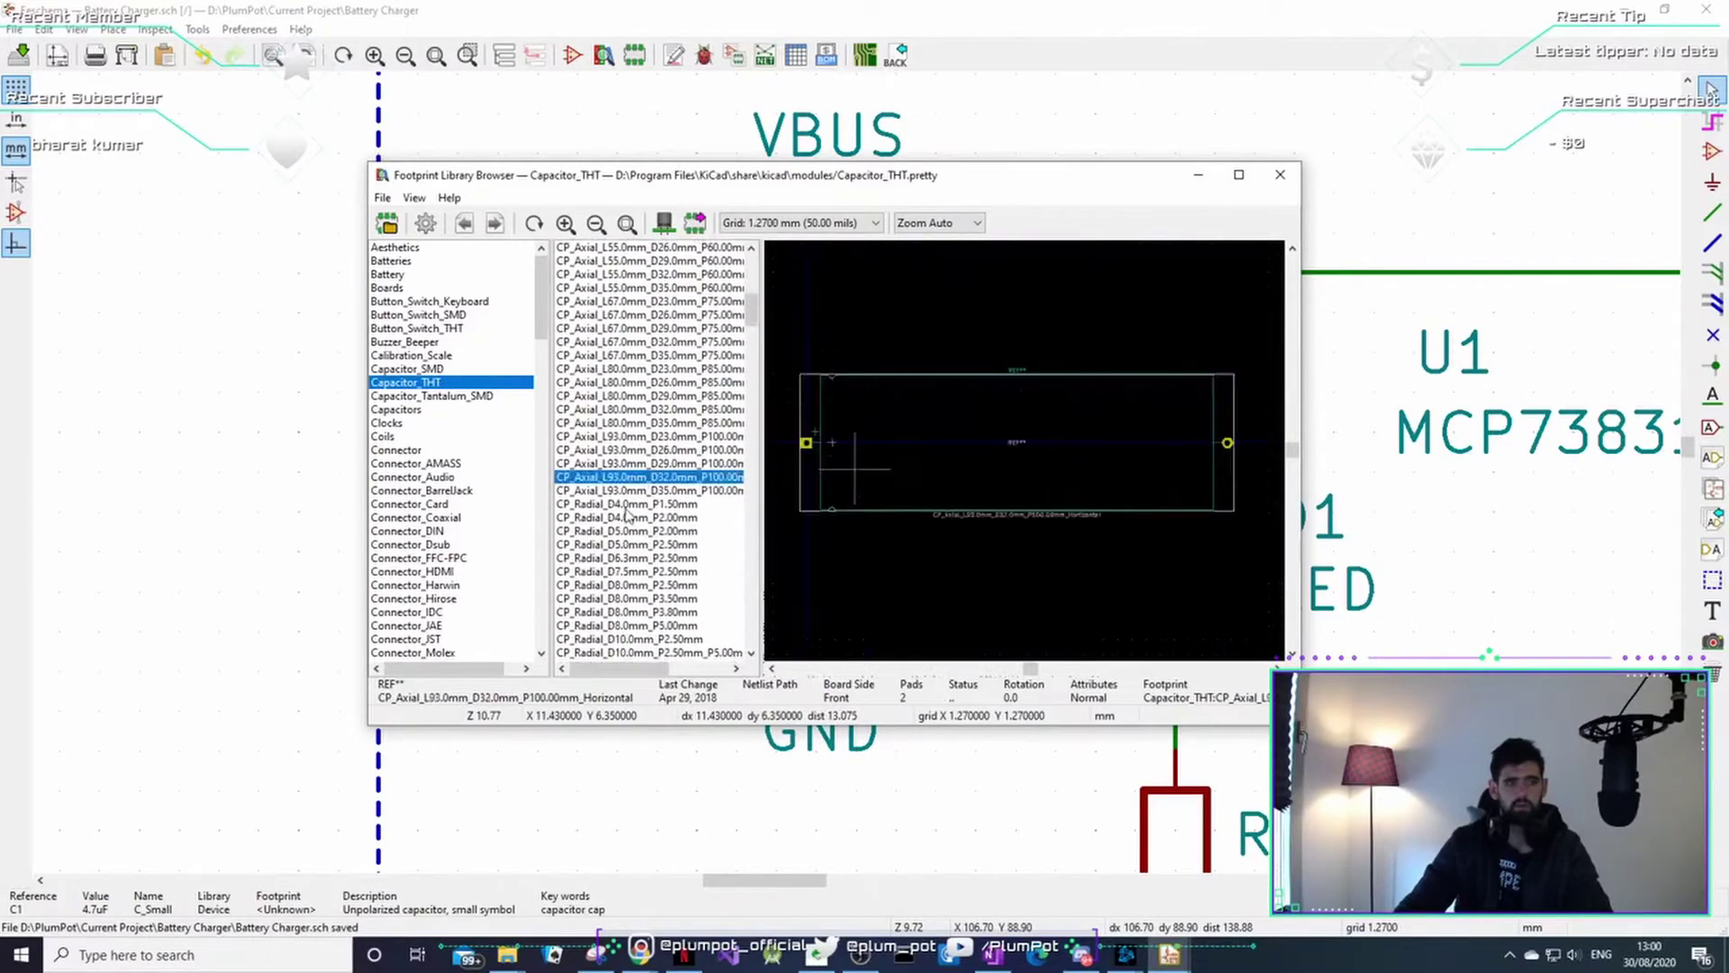
- Preview radial through-hole capacitor footprints from CP_Radial_D4.0mm_P1.50mm up to CP_Radial_D10.0mm_P7.50mm
left_click(628, 503)
left_click(617, 558)
left_click(641, 598)
scroll(642, 606, "down", 3)
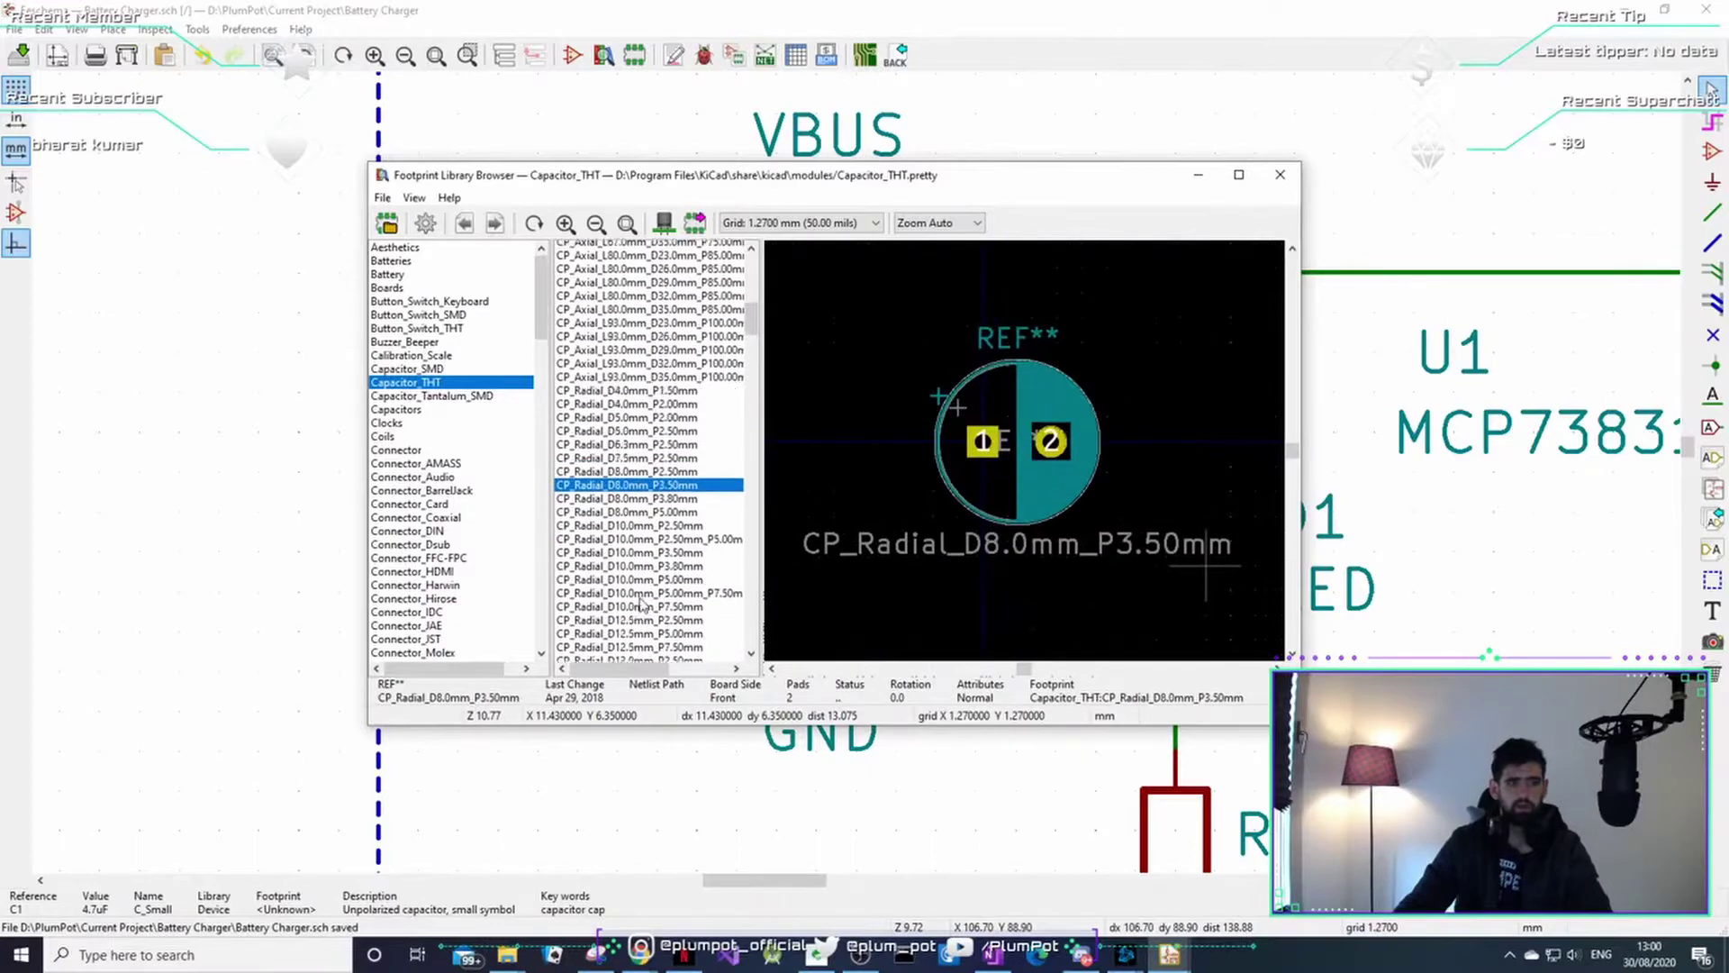
left_click(639, 600)
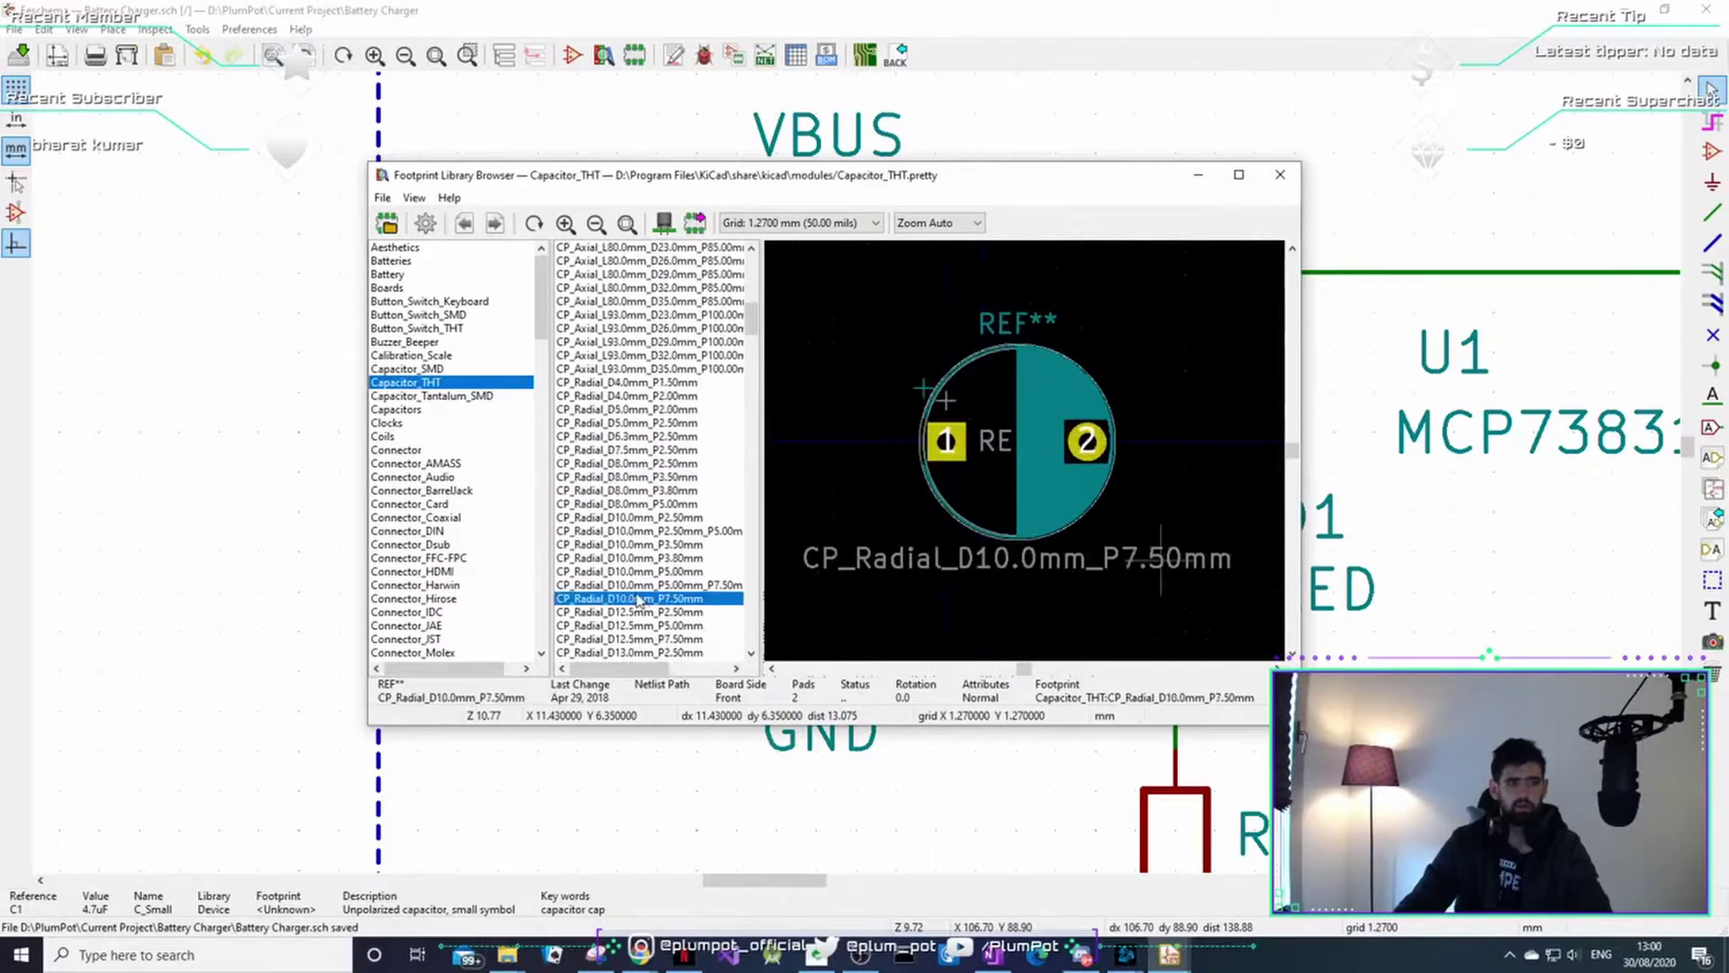
- Return to the Capacitor_SMD library, assign C_1206_3216Metric_Pad1.42x1.75mm_HandSolder to C1 and apply the symbol properties
left_click(449, 369)
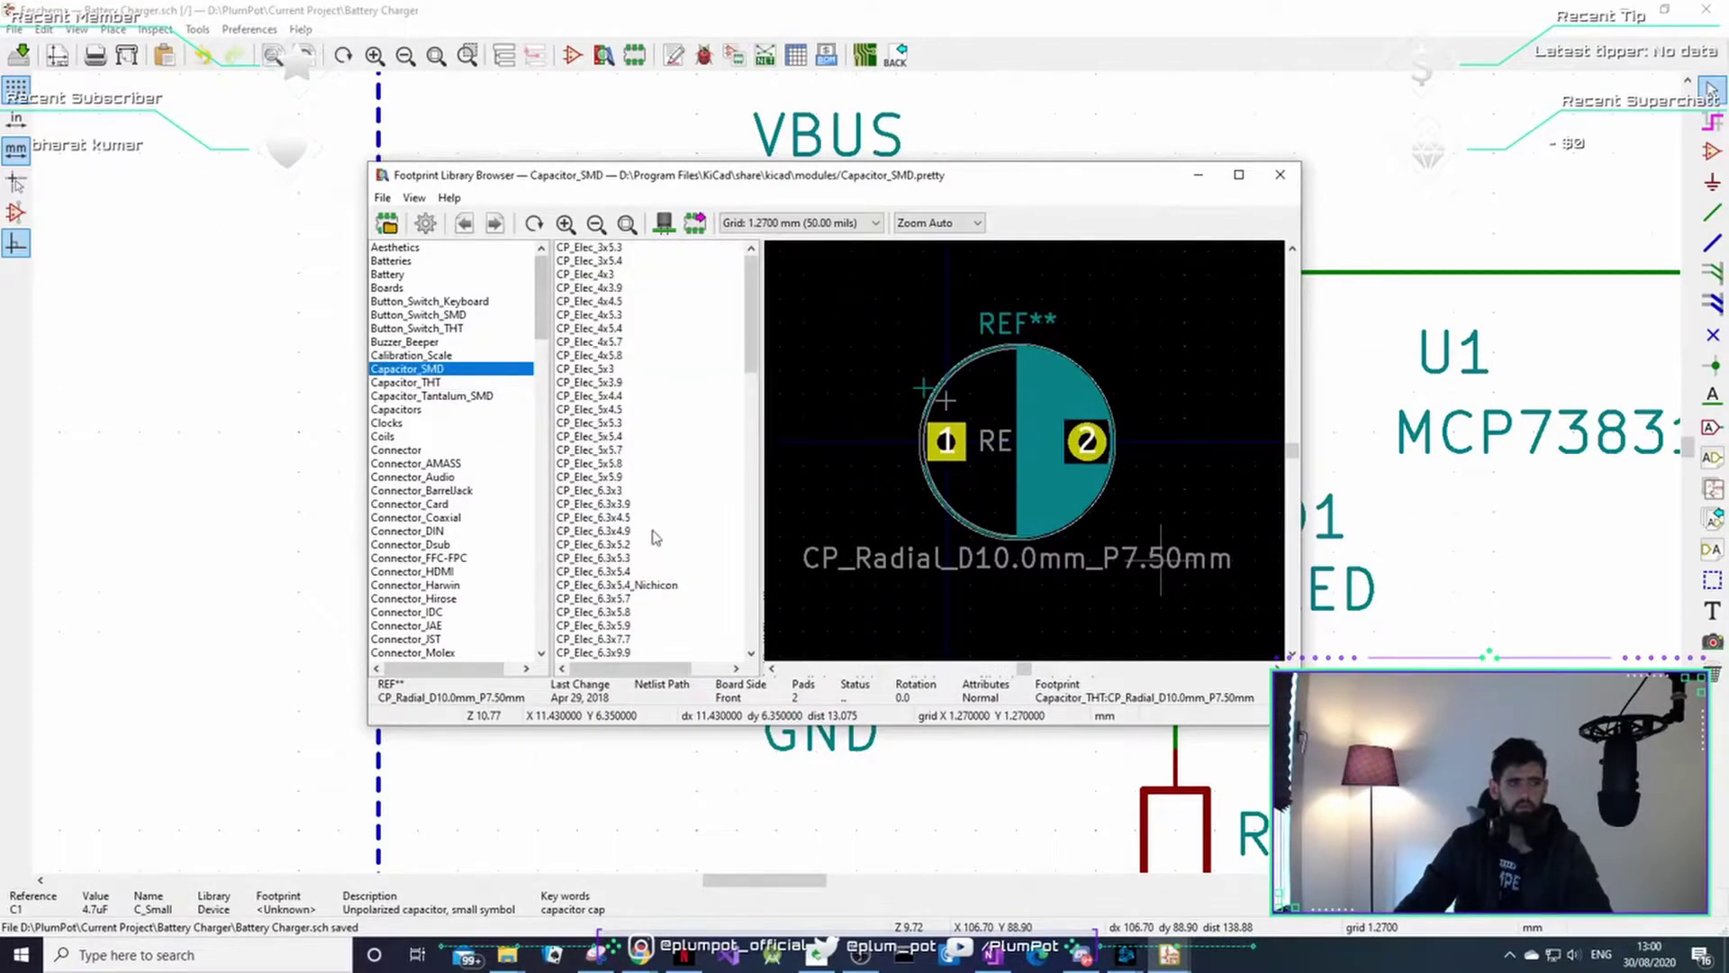
scroll(655, 538, "down", 13)
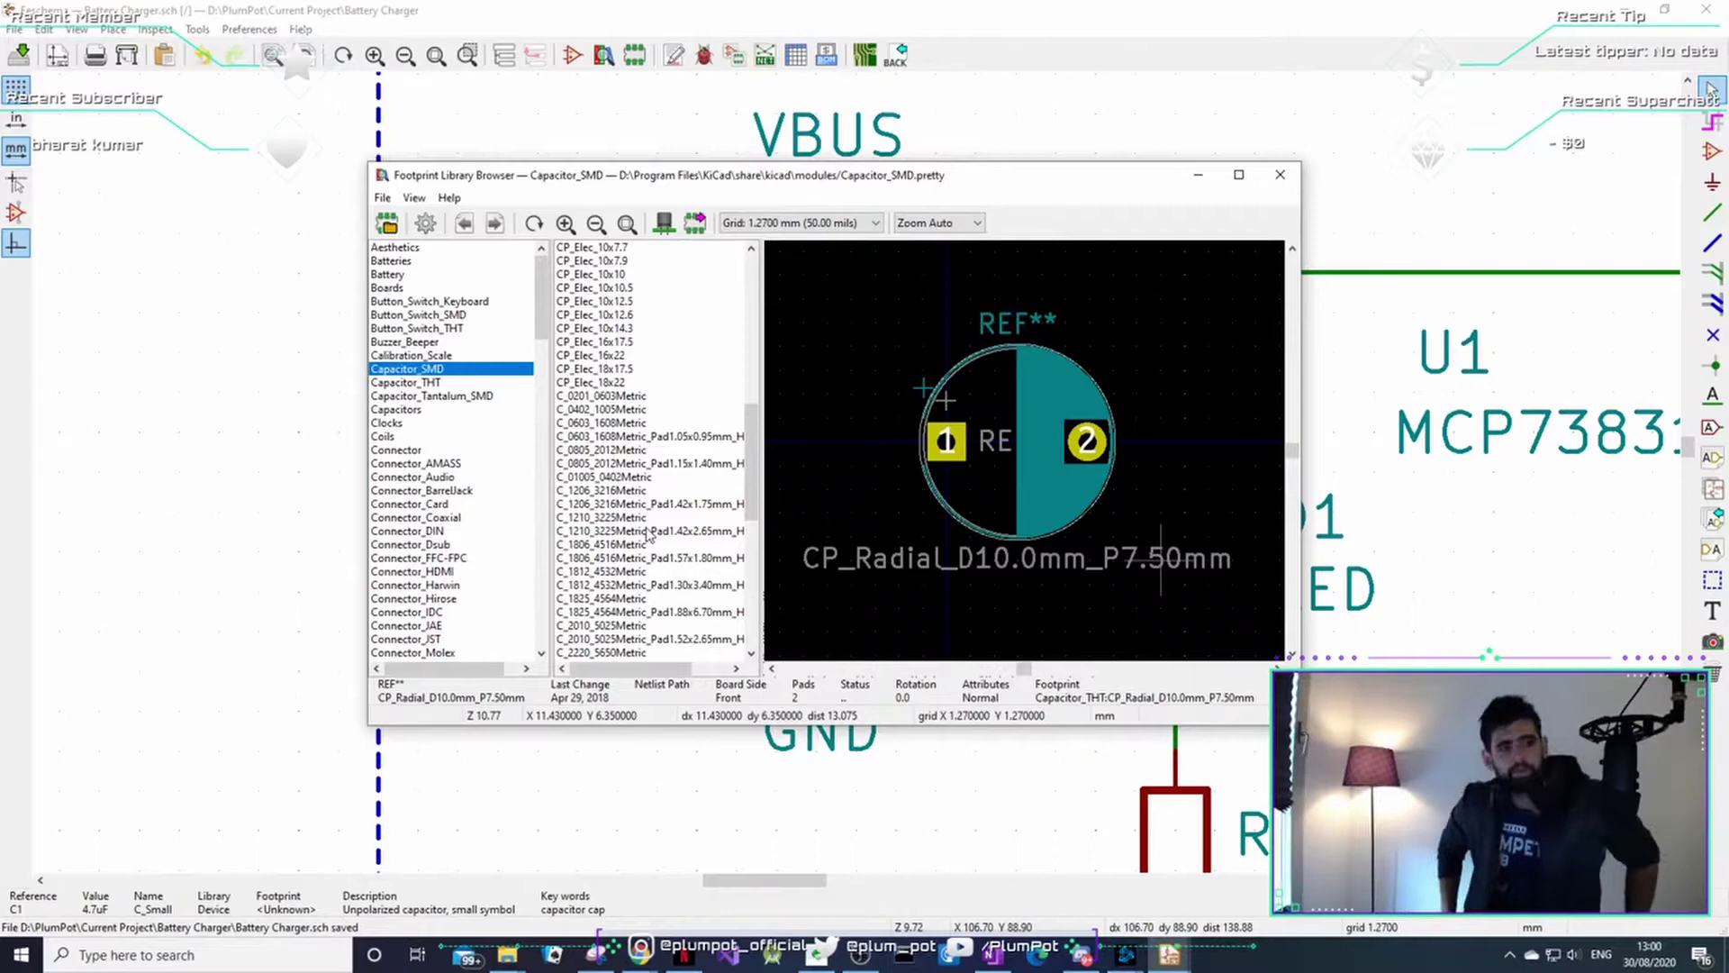
left_click(590, 492)
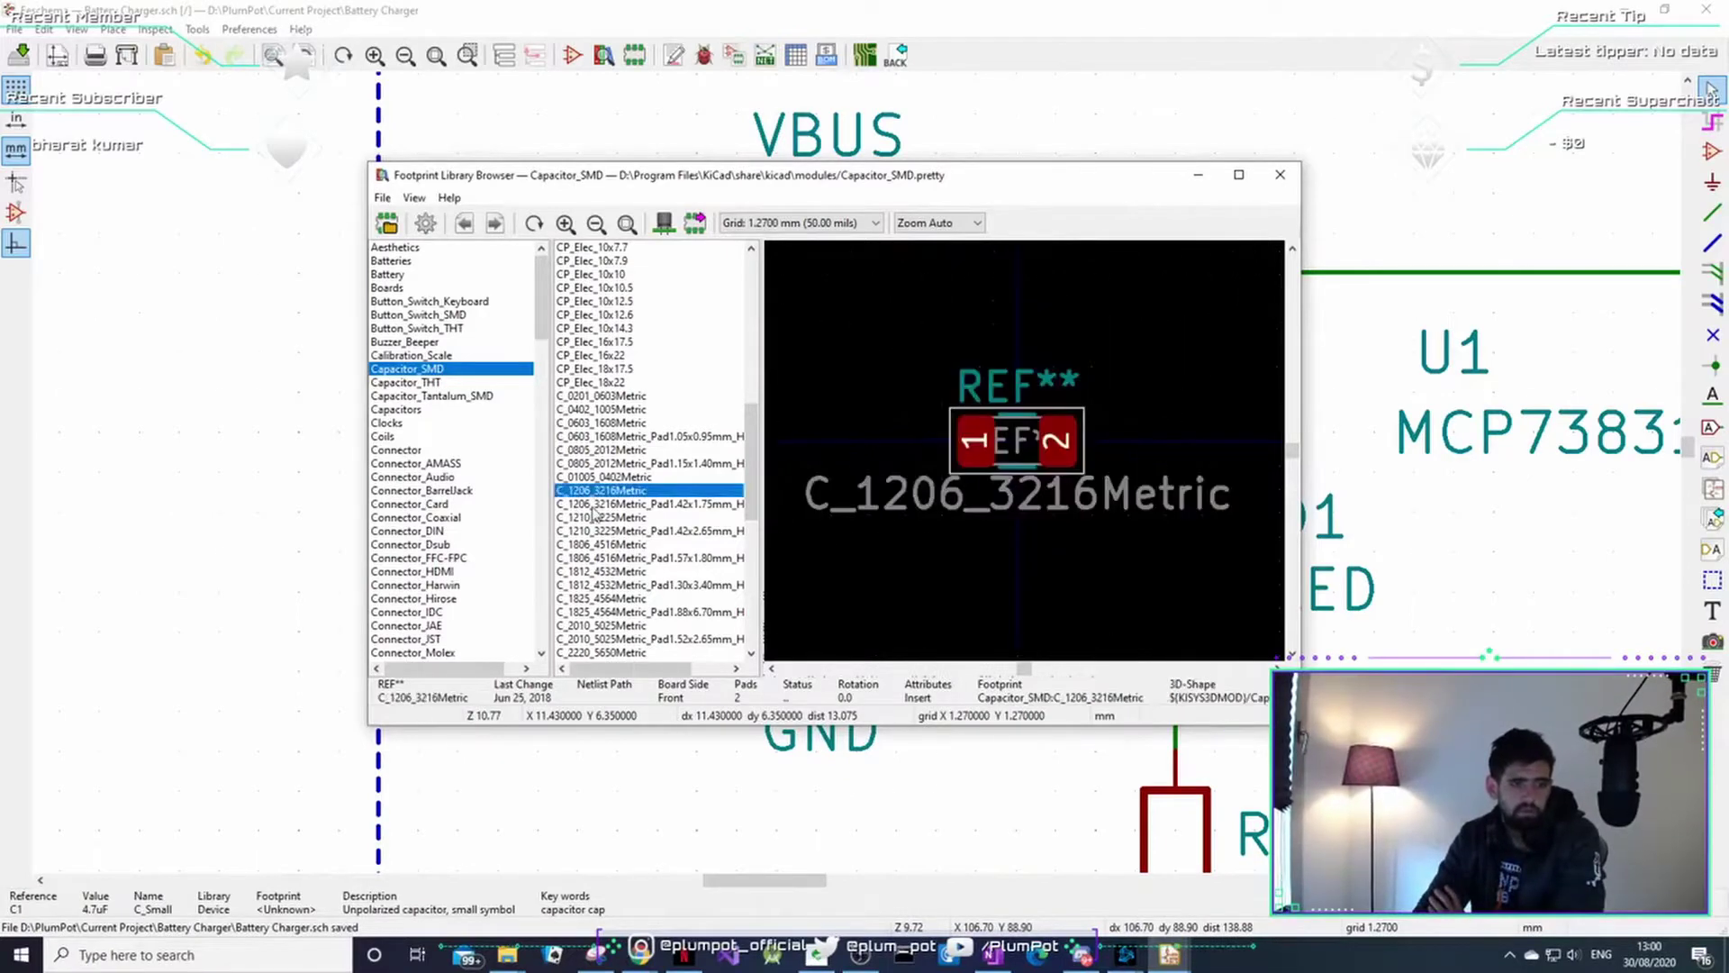
left_click_drag(620, 671, 664, 655)
left_click(691, 505)
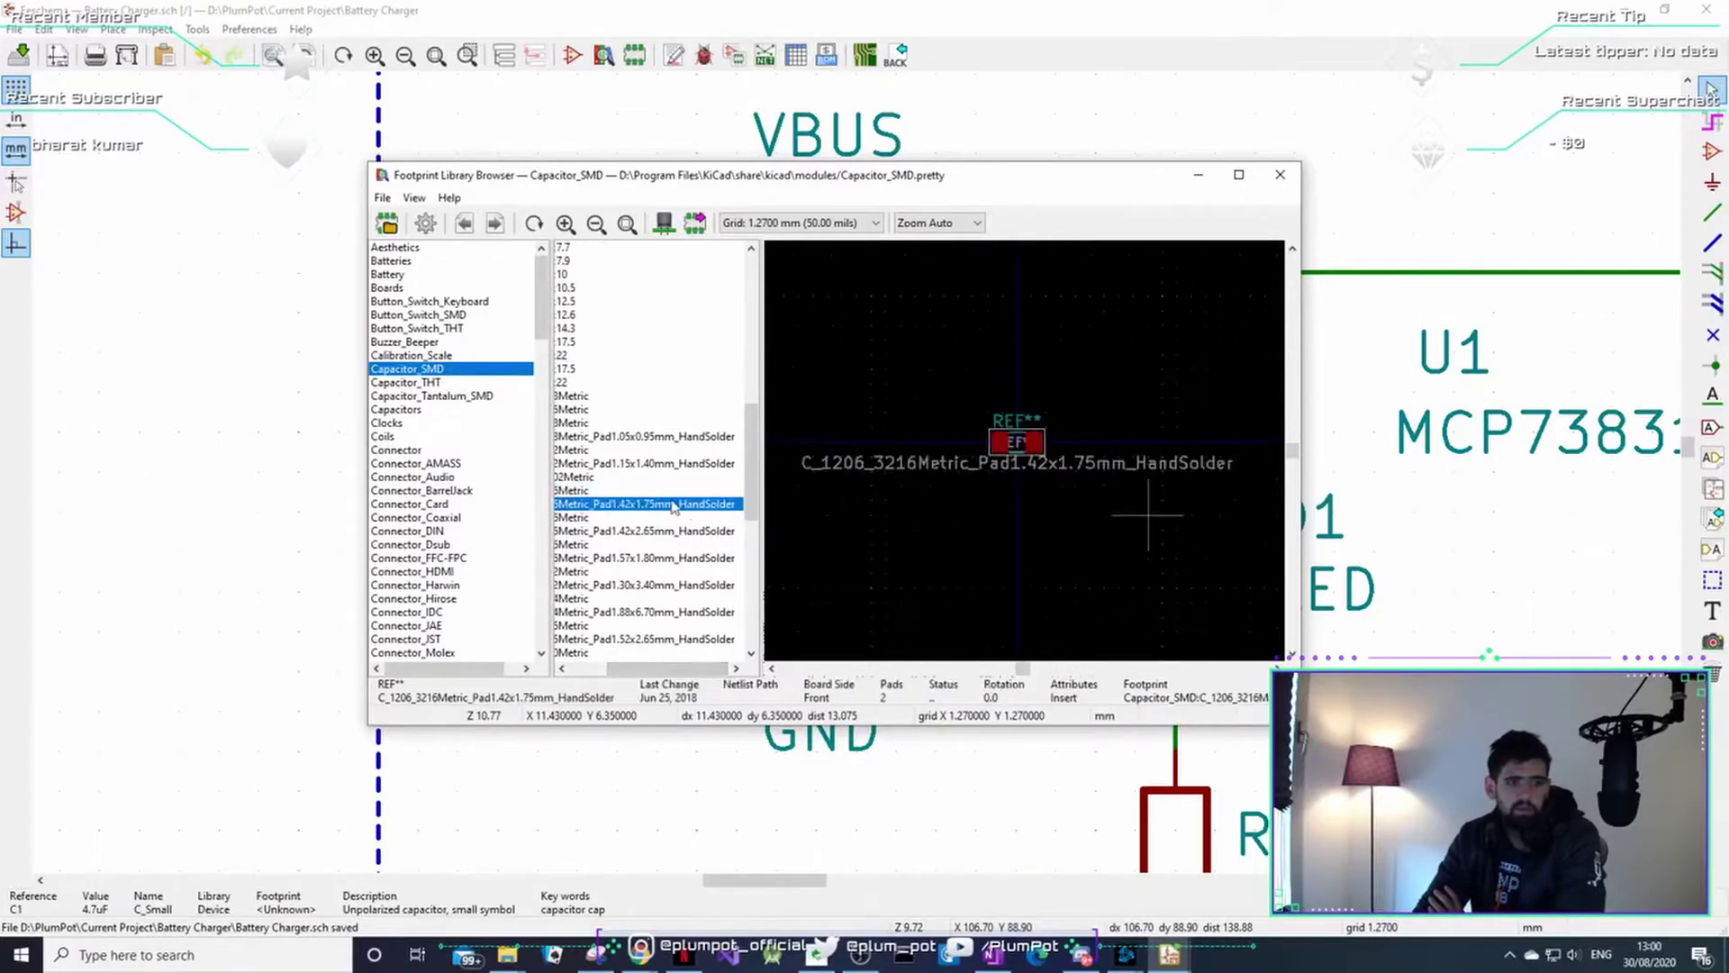
left_click_drag(671, 673, 634, 672)
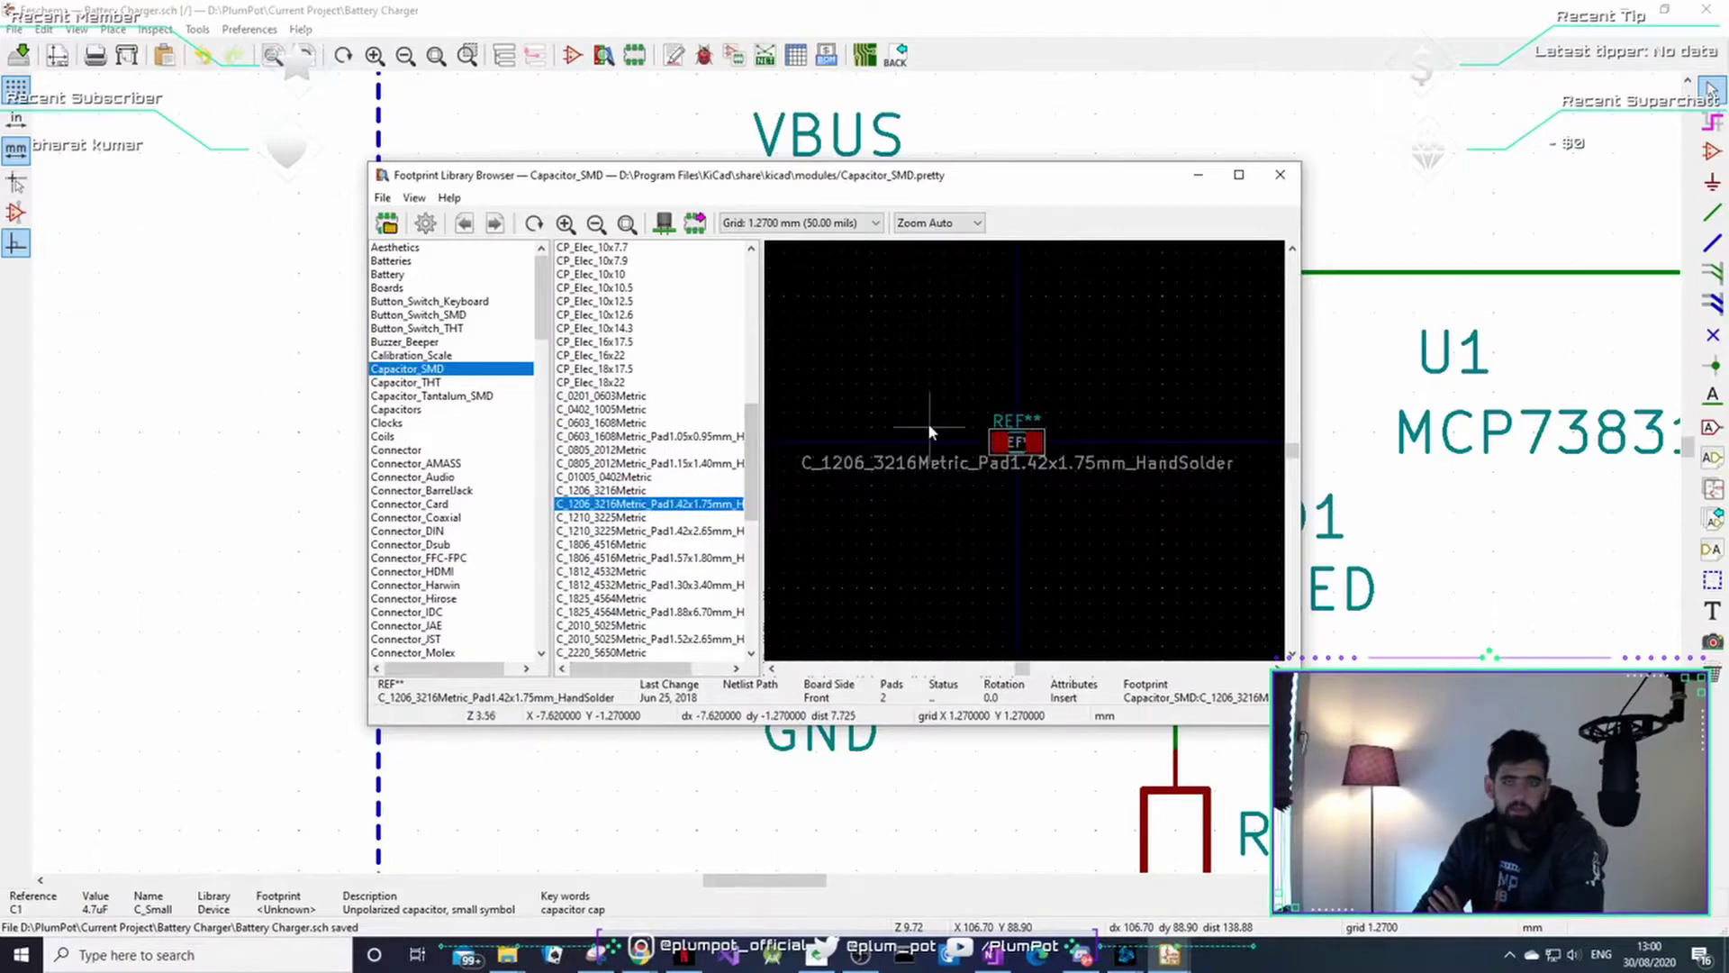
left_click(707, 518)
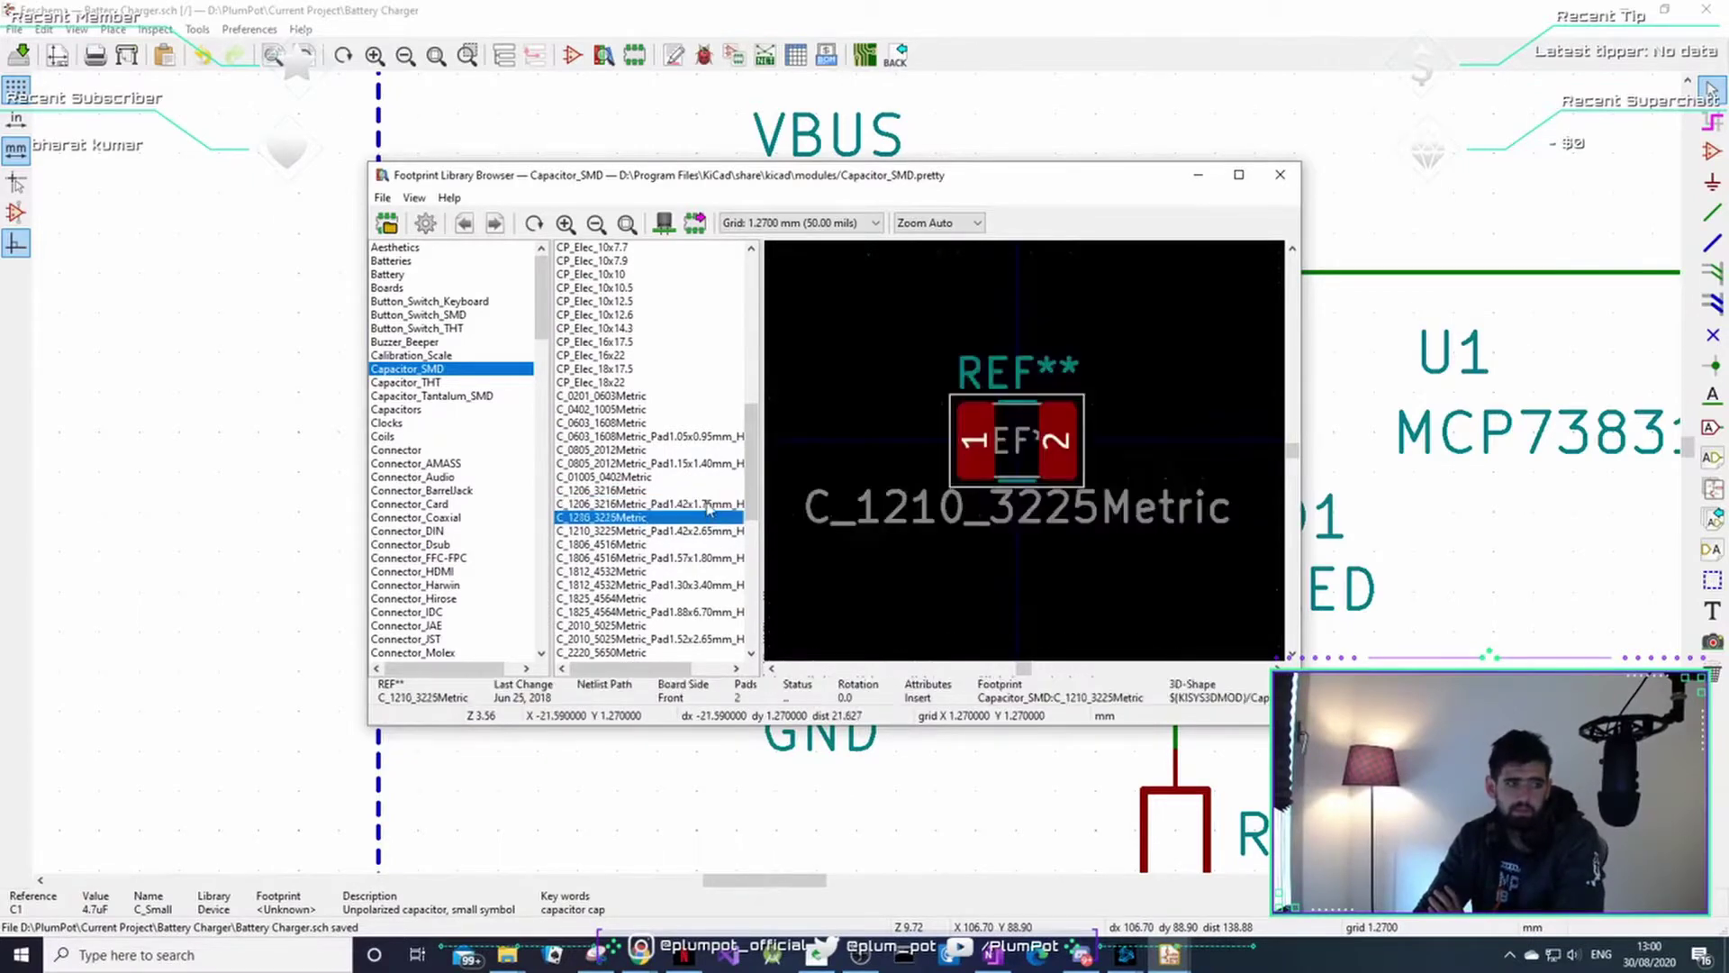
left_click(709, 505)
double_click(709, 504)
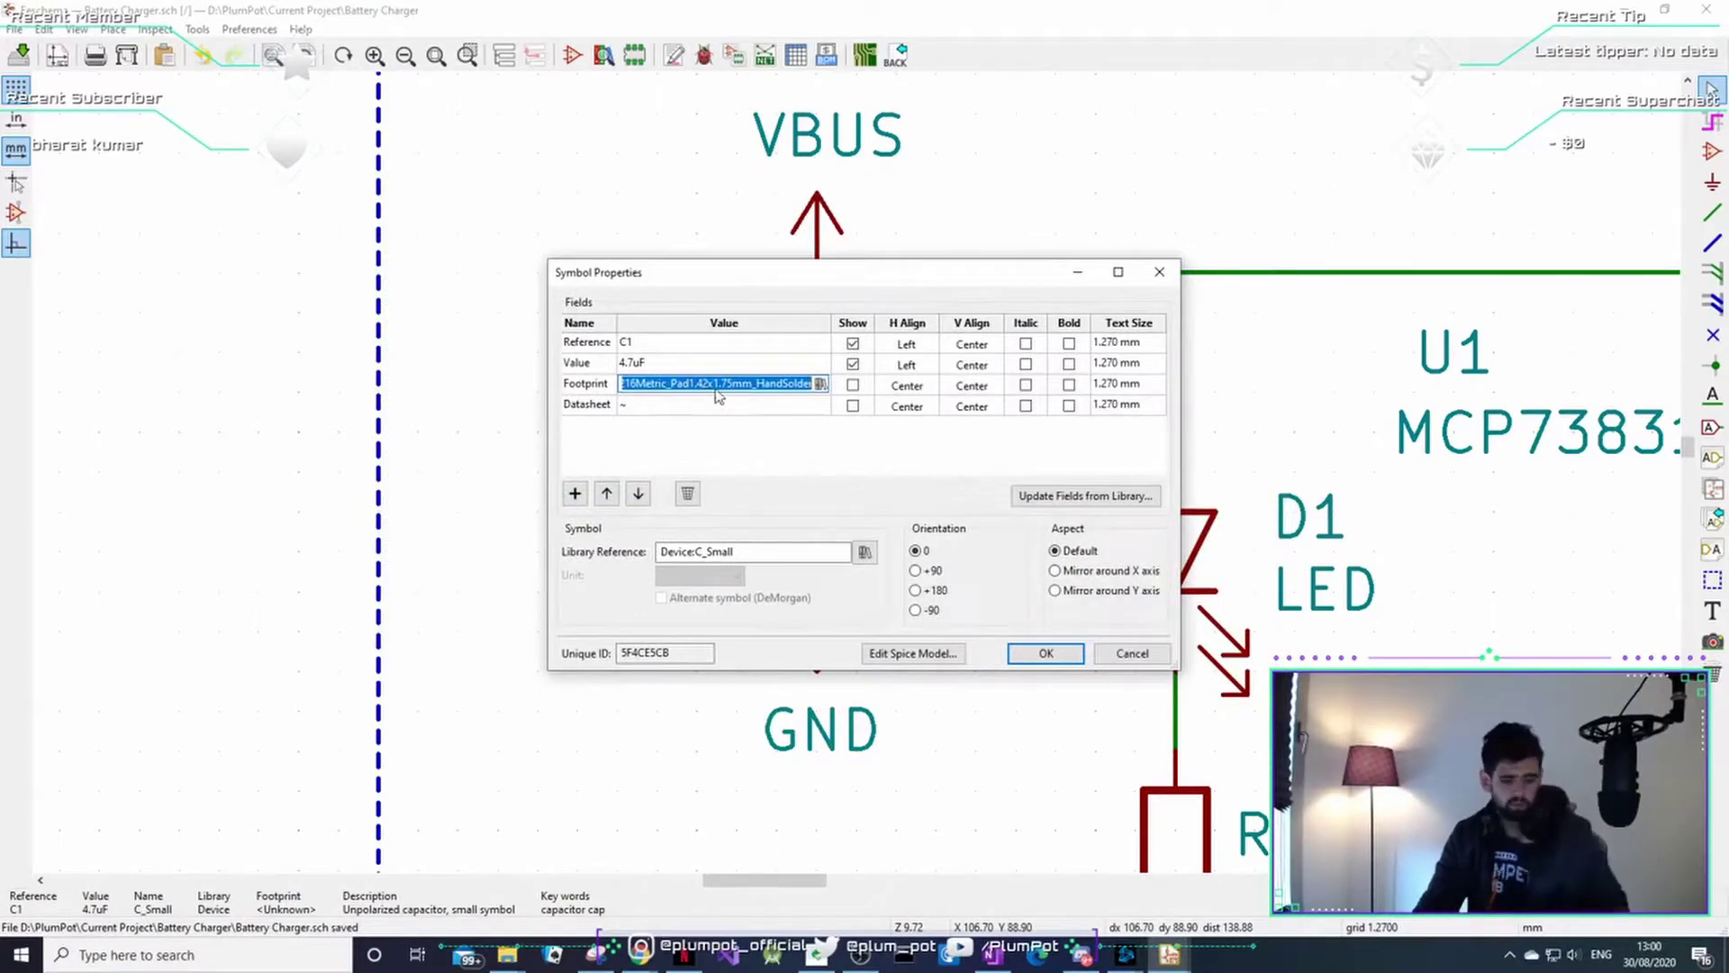
left_click(1044, 653)
- Paste C1's 1206 HandSolder footprint into the footprint field of capacitor C2 and apply the symbol properties
scroll(1135, 540, "down", 5)
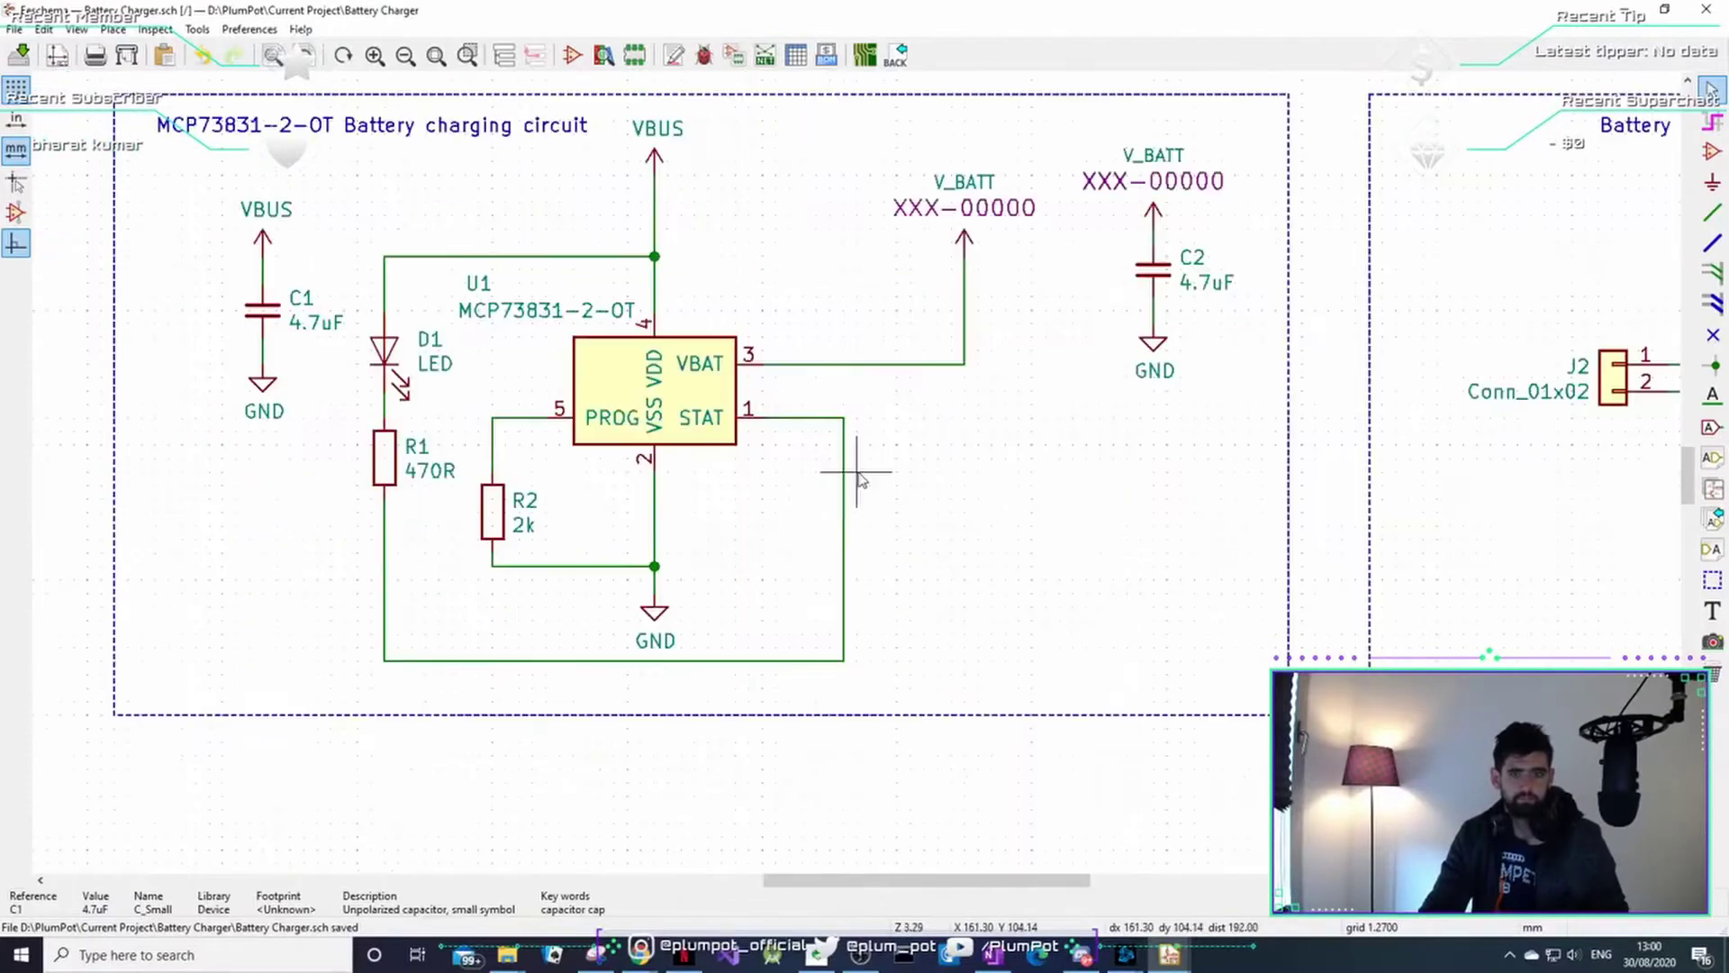
middle_click_drag(859, 477, 763, 282)
middle_click_drag(1321, 221, 974, 778)
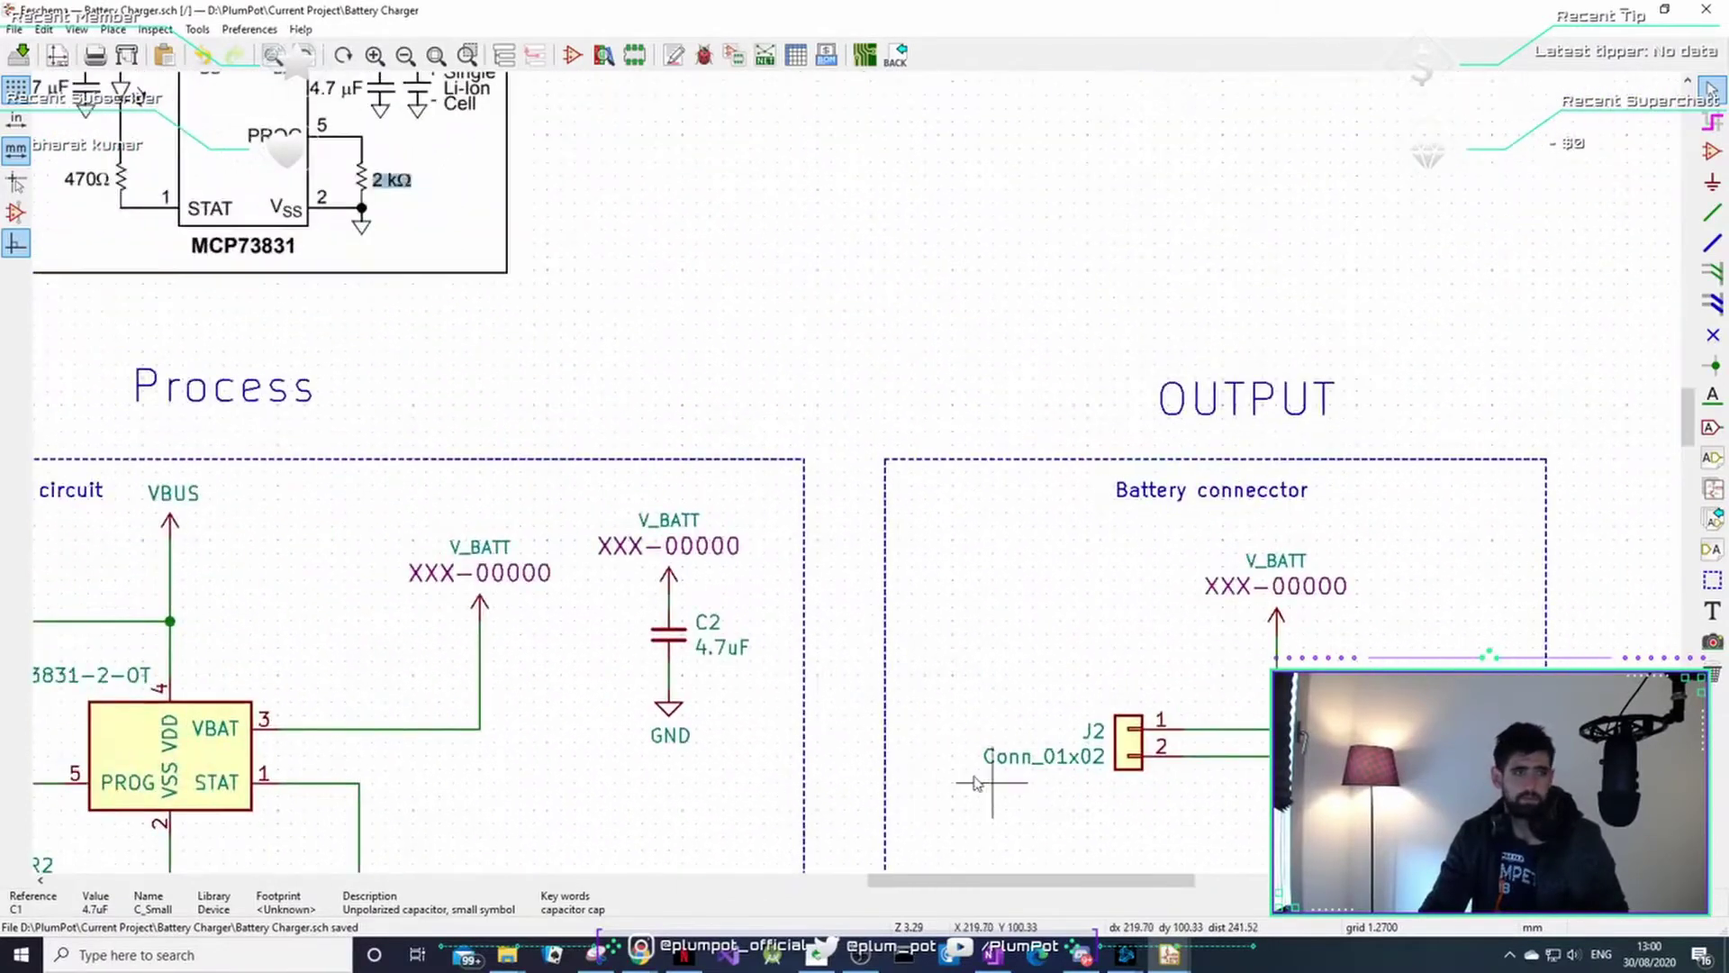
scroll(668, 621, "up", 6)
double_click(834, 455)
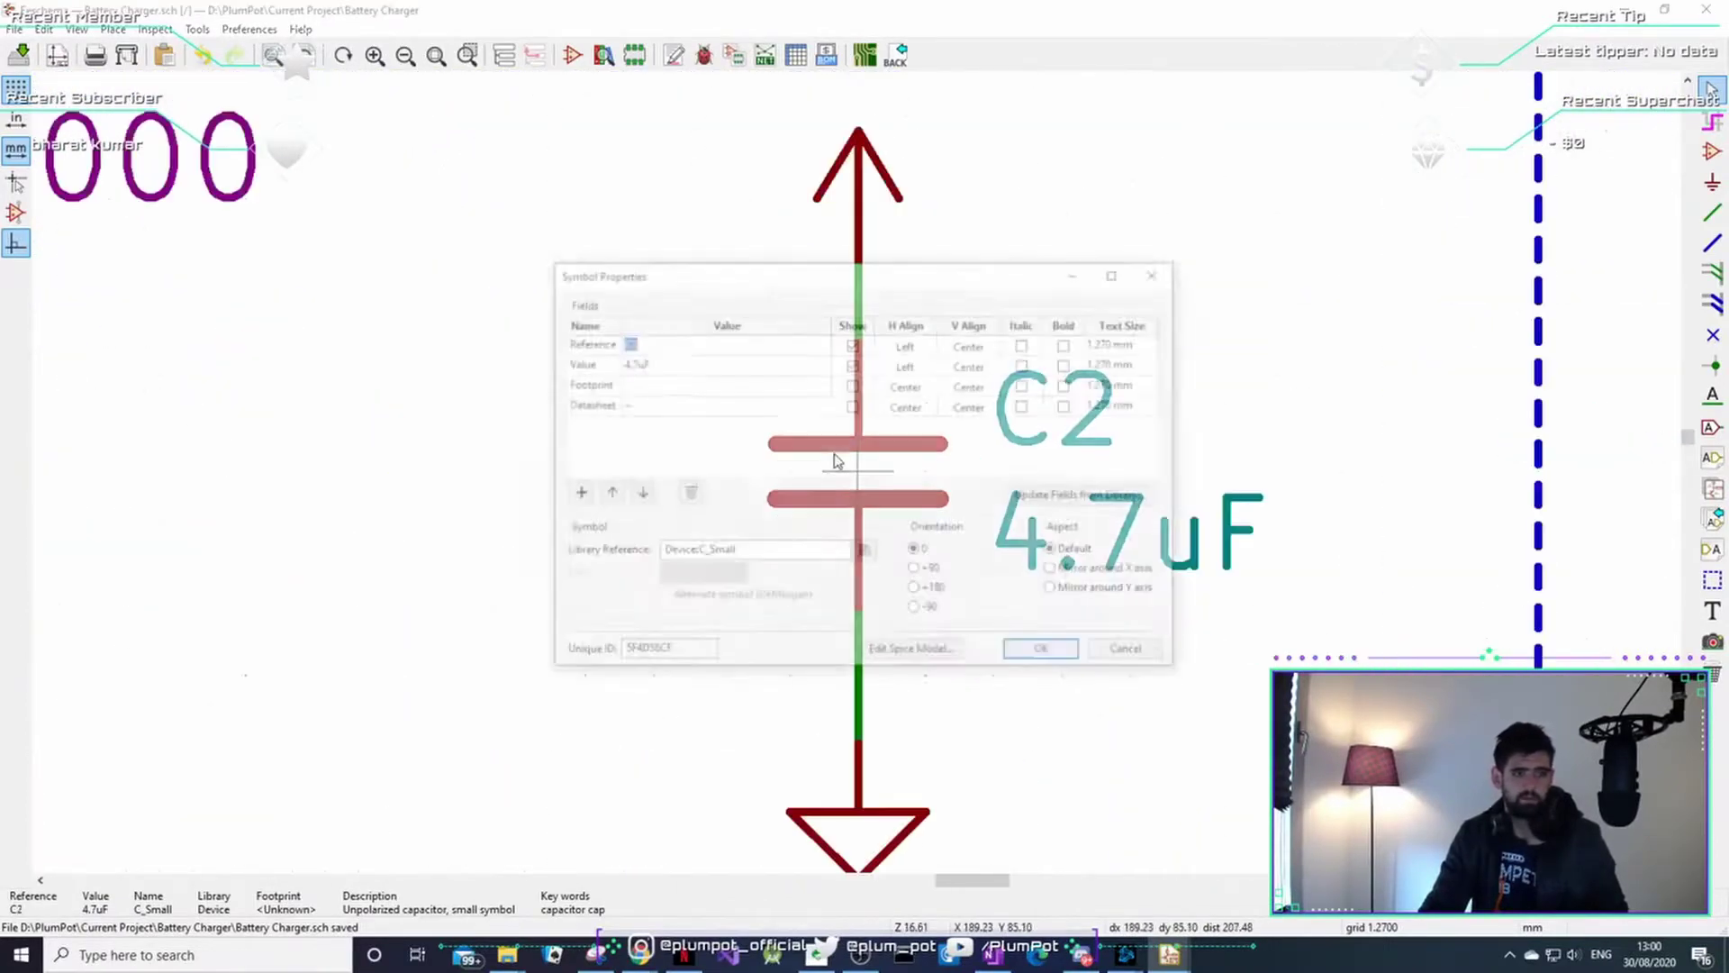
left_click(684, 385)
key("ctrl+v")
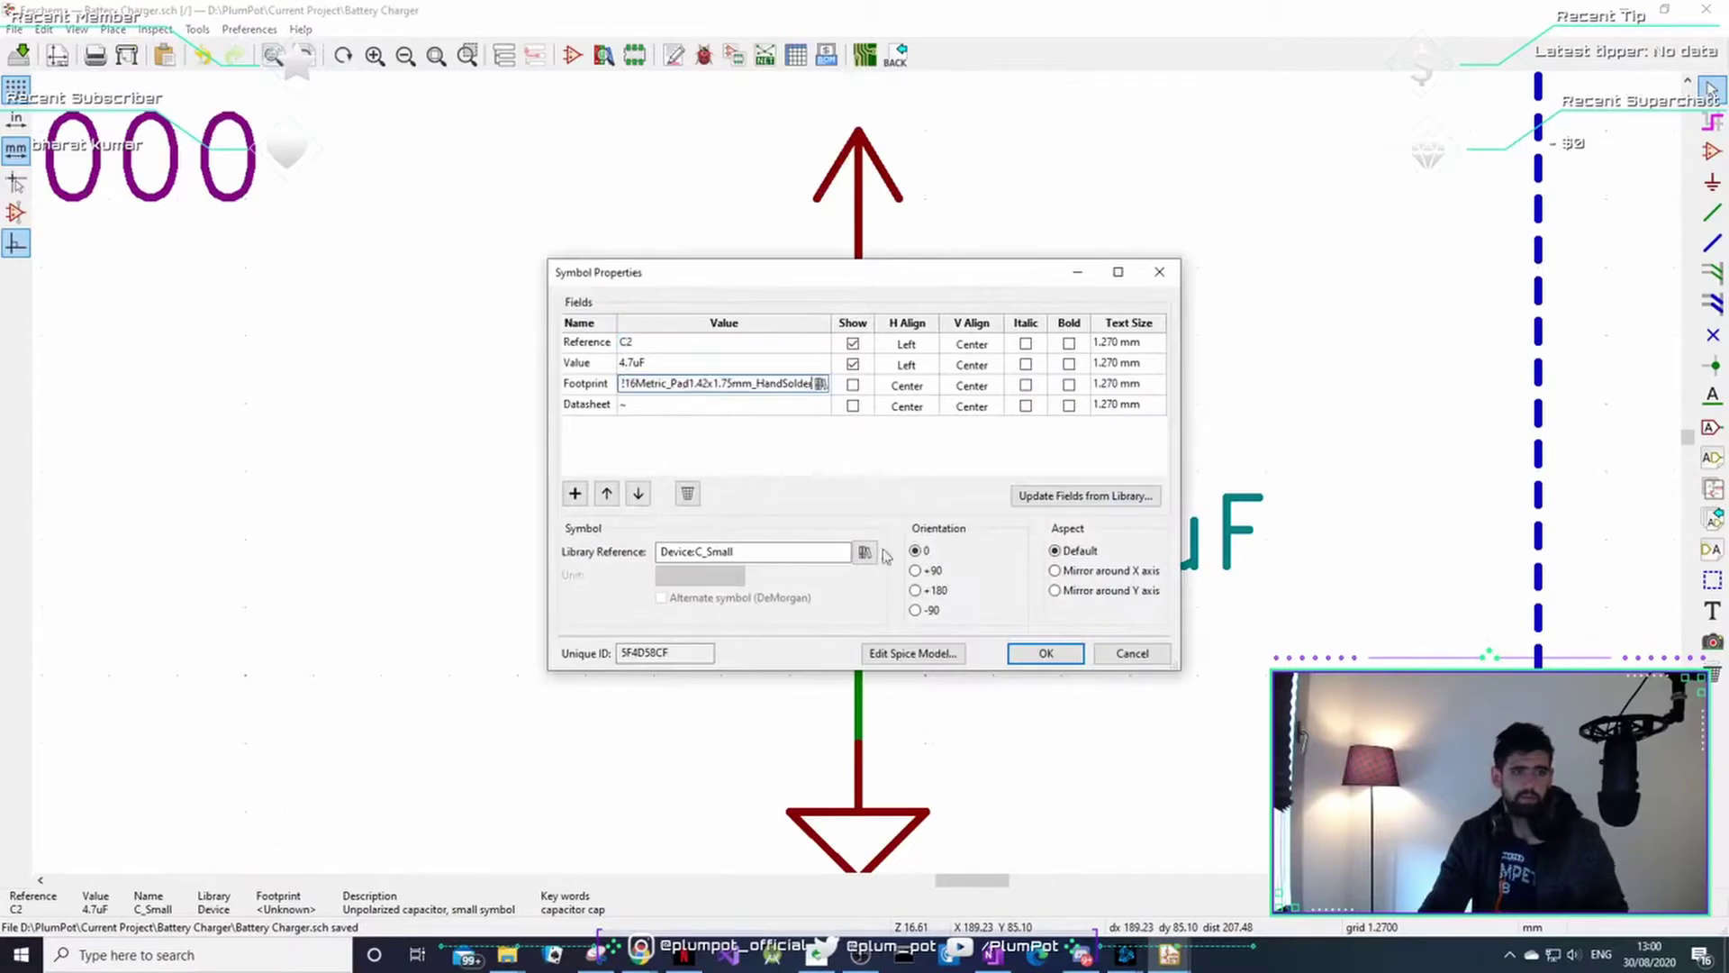
left_click(1045, 654)
- Assign the LED_SMD footprint LED_1206_3216Metric_Pad1.42x1.75mm_HandSolder to D1 in its symbol properties
scroll(824, 475, "down", 3)
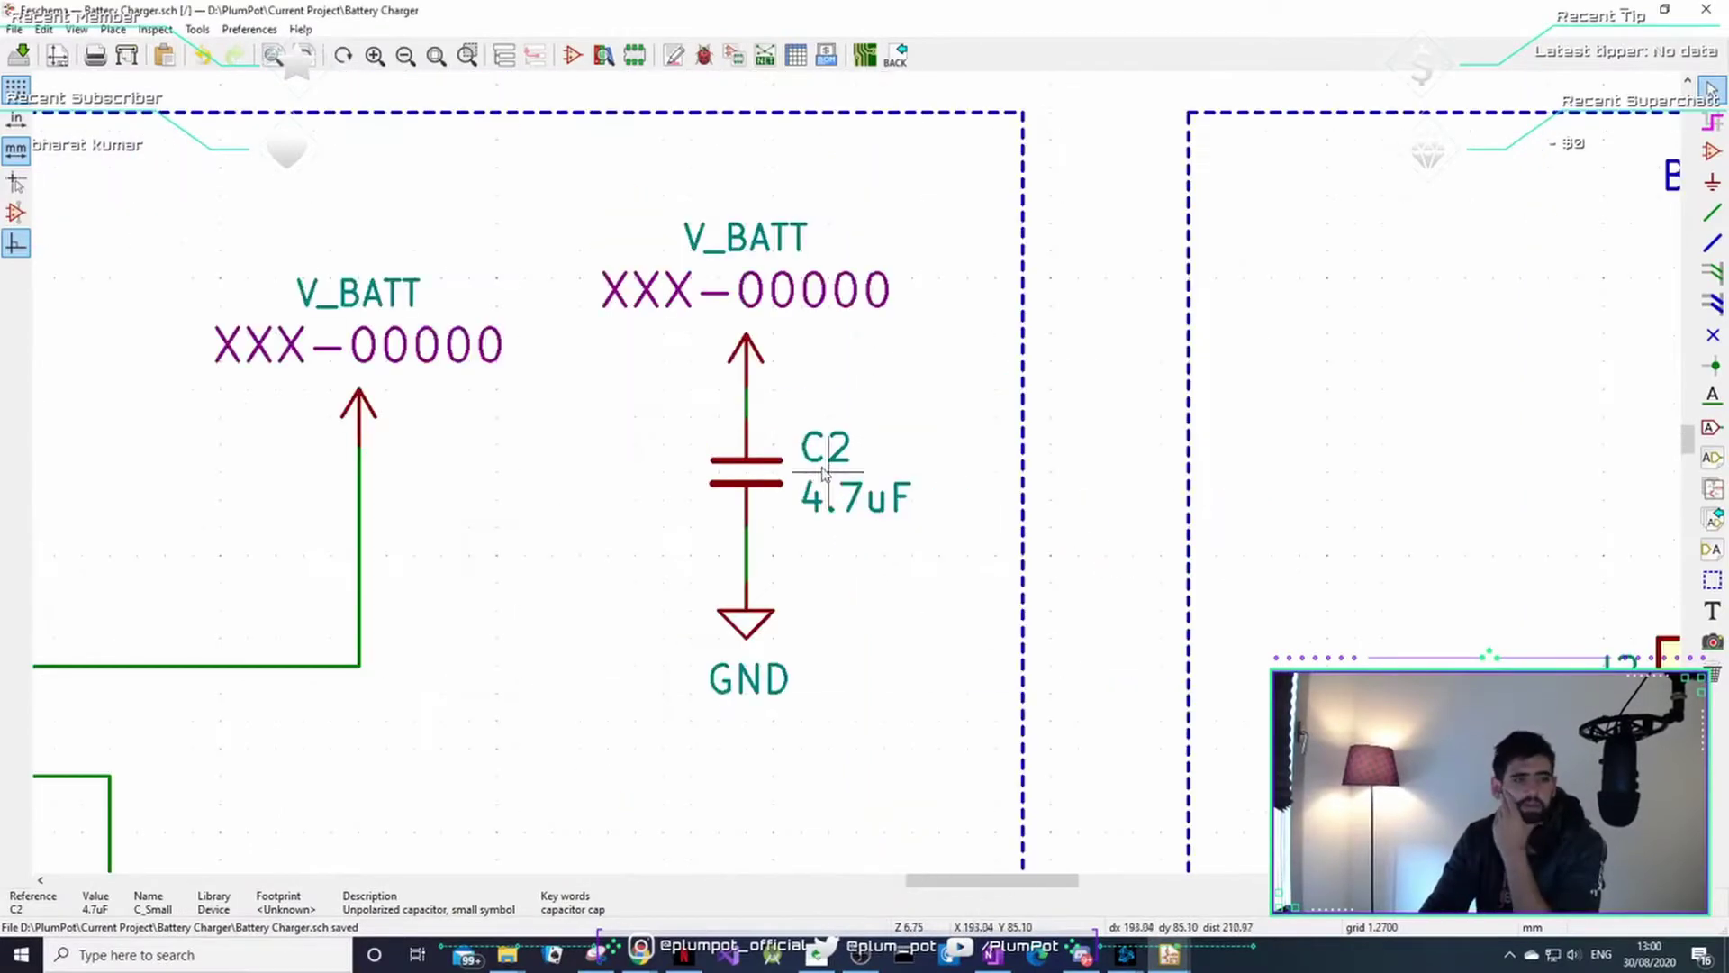
scroll(825, 475, "down", 4)
scroll(618, 714, "up", 2)
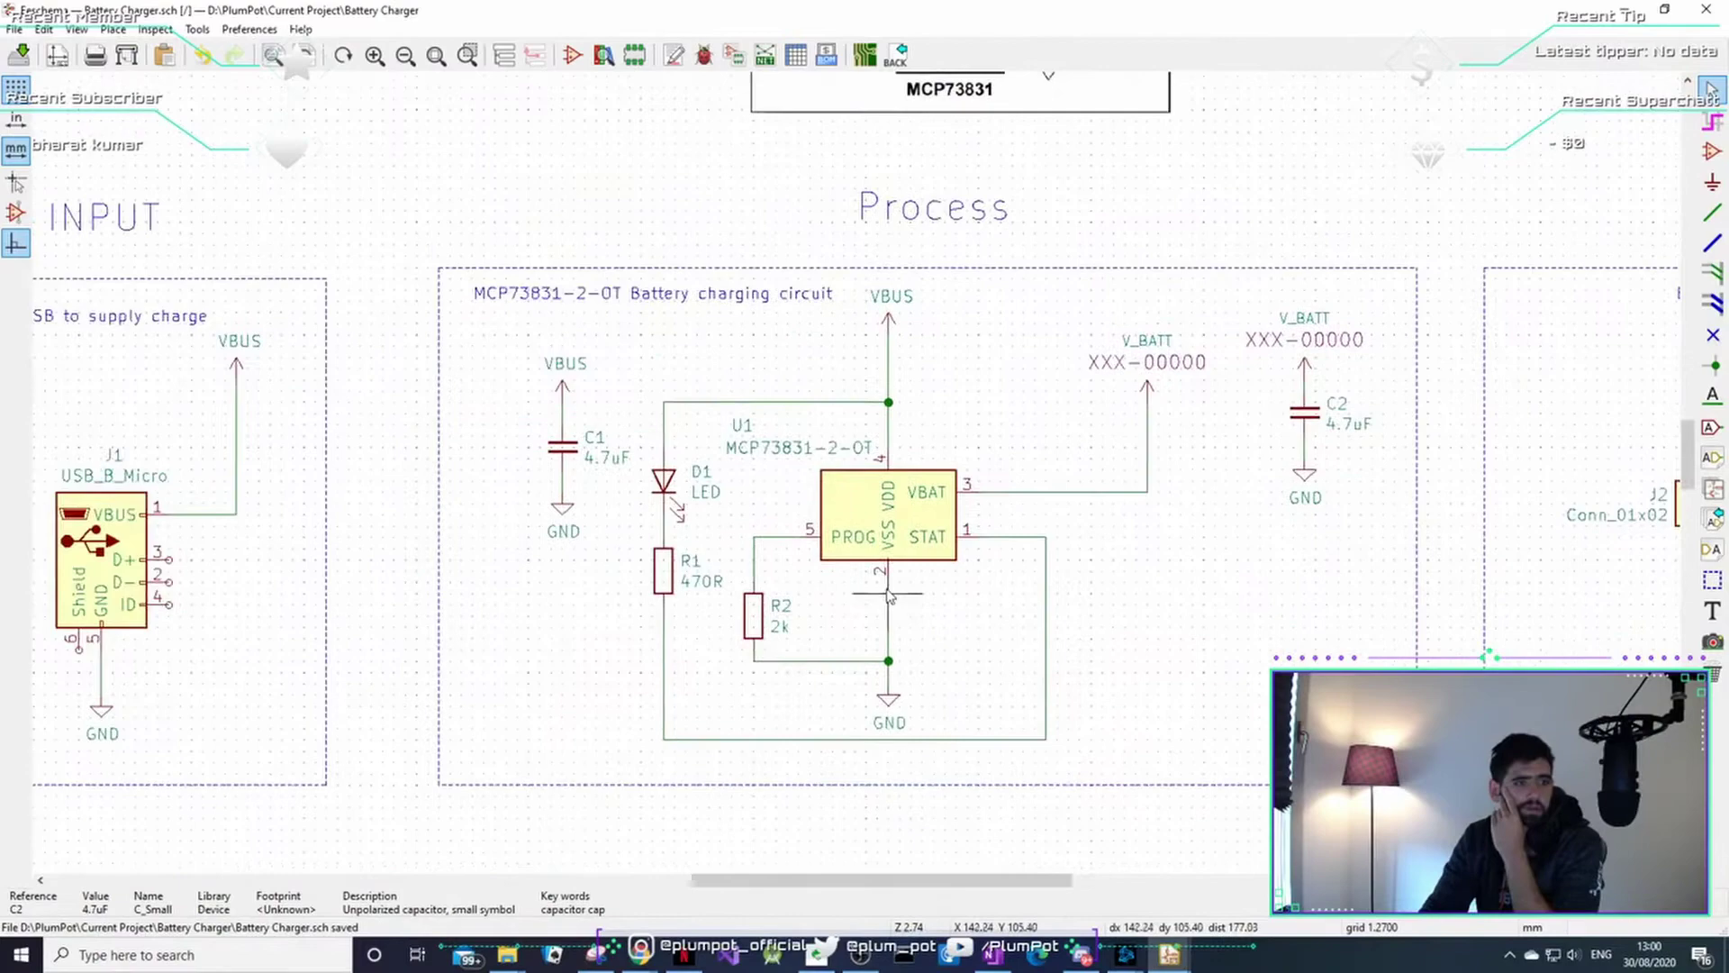
scroll(589, 583, "up", 3)
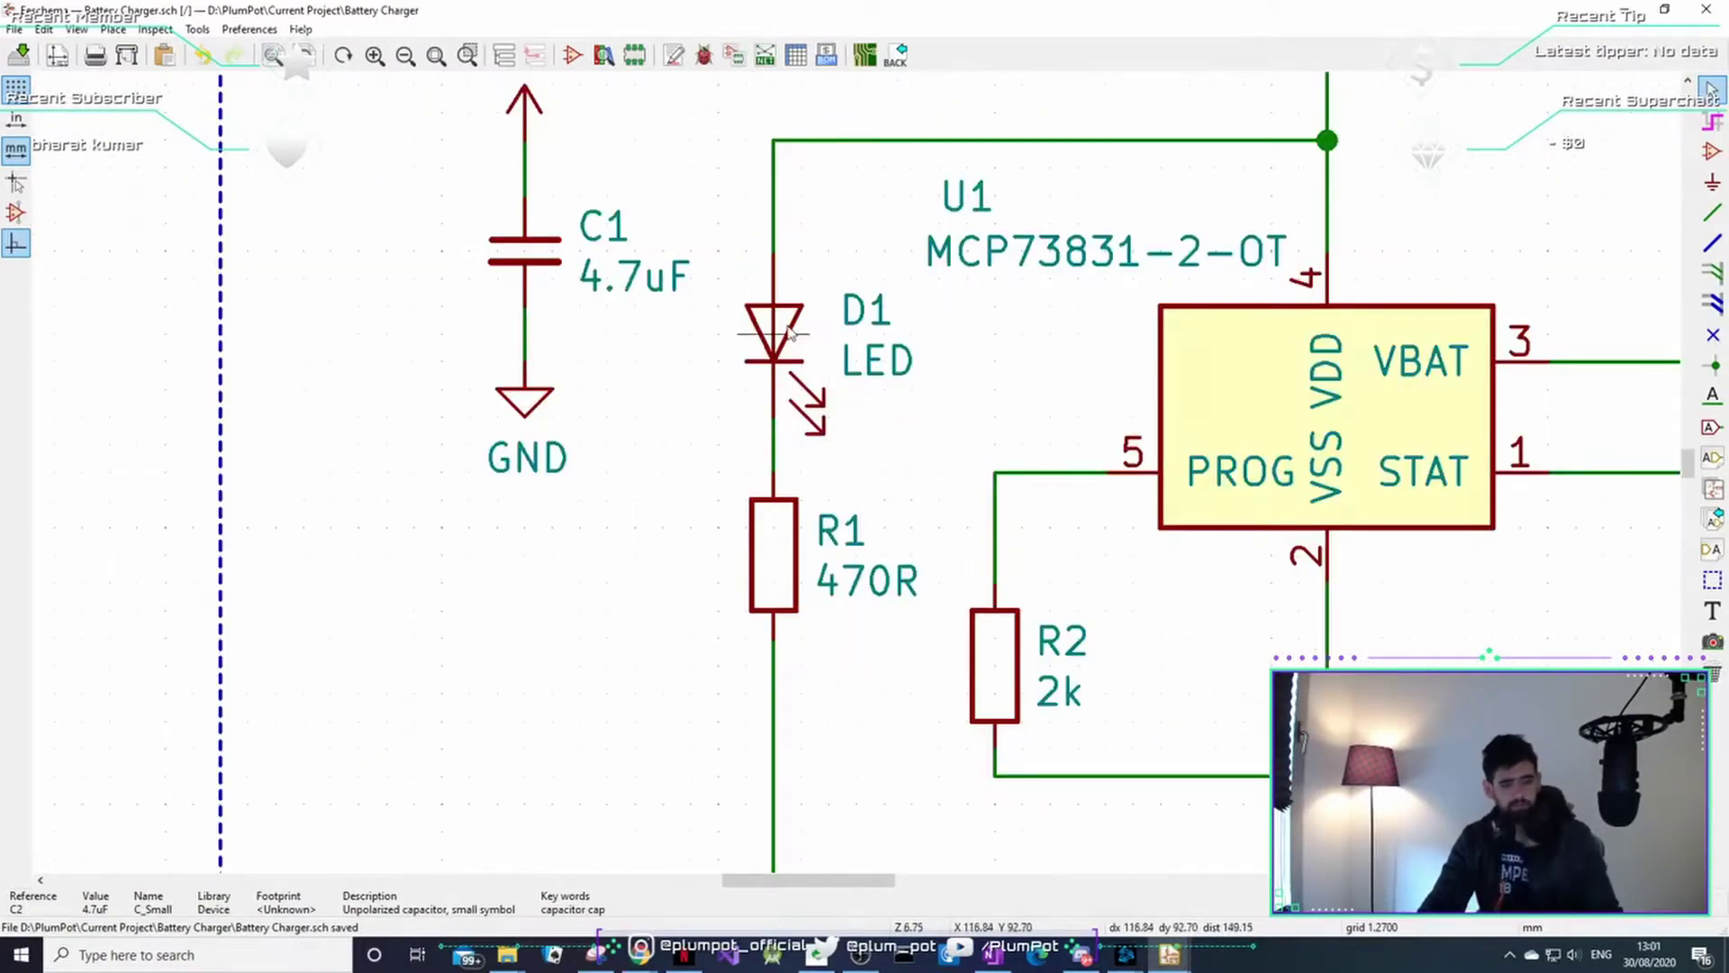
left_click(773, 322)
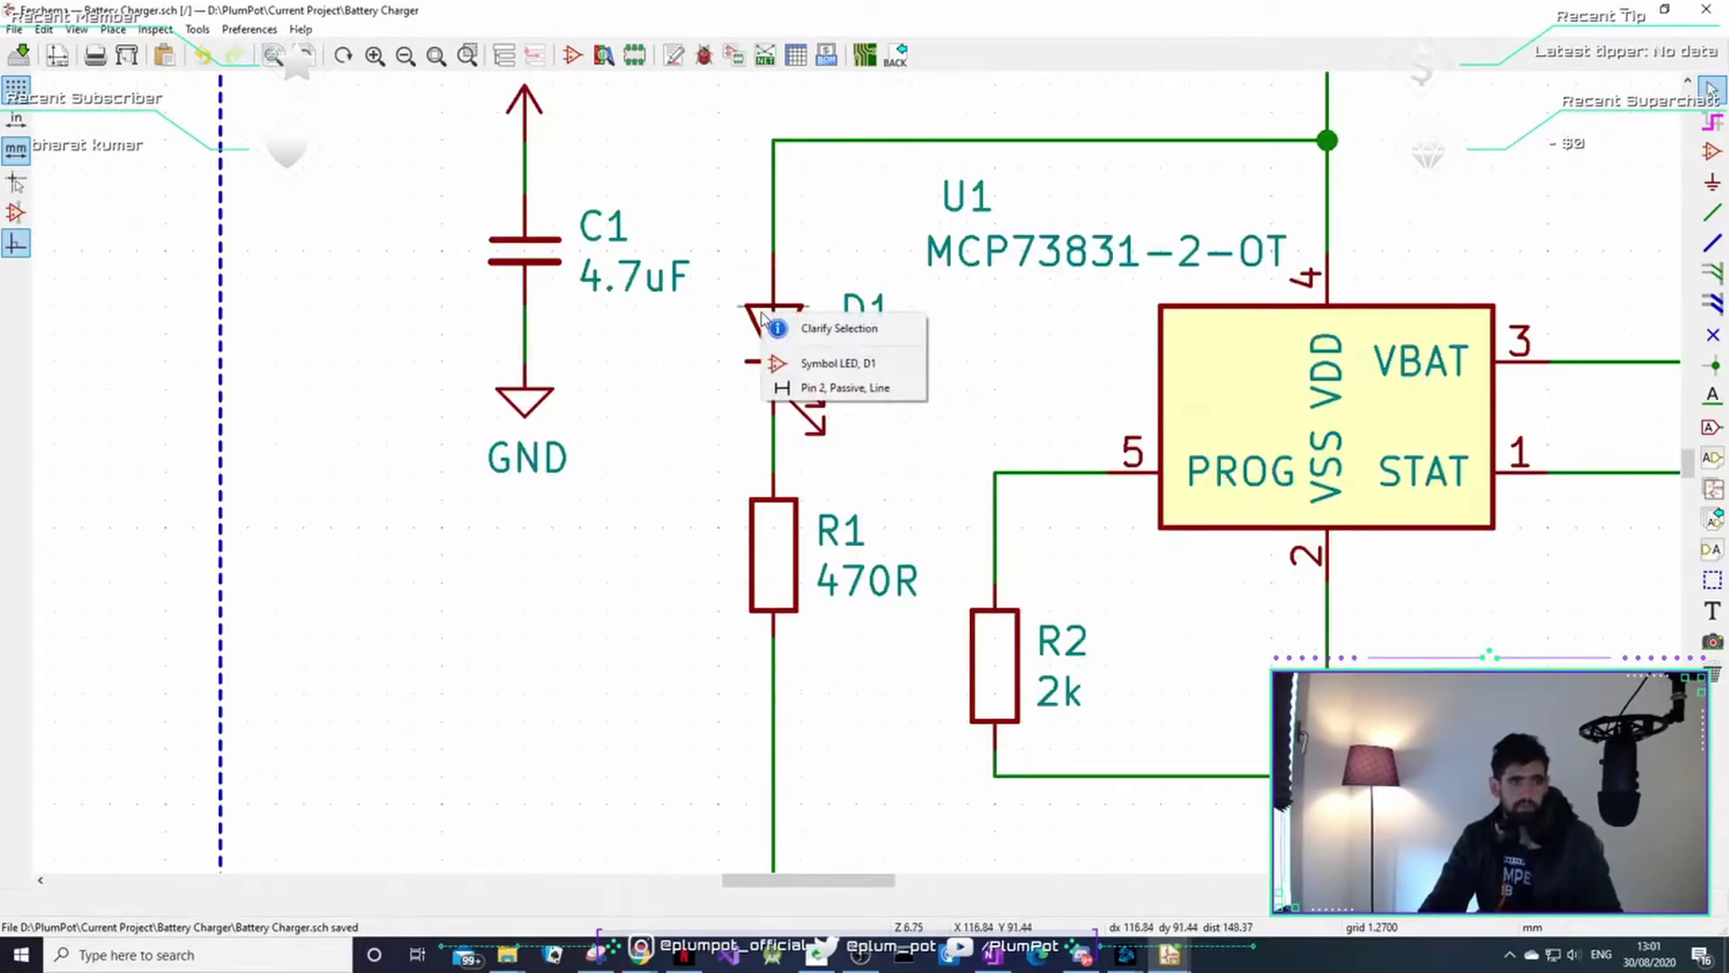
key("Escape")
left_click(776, 364)
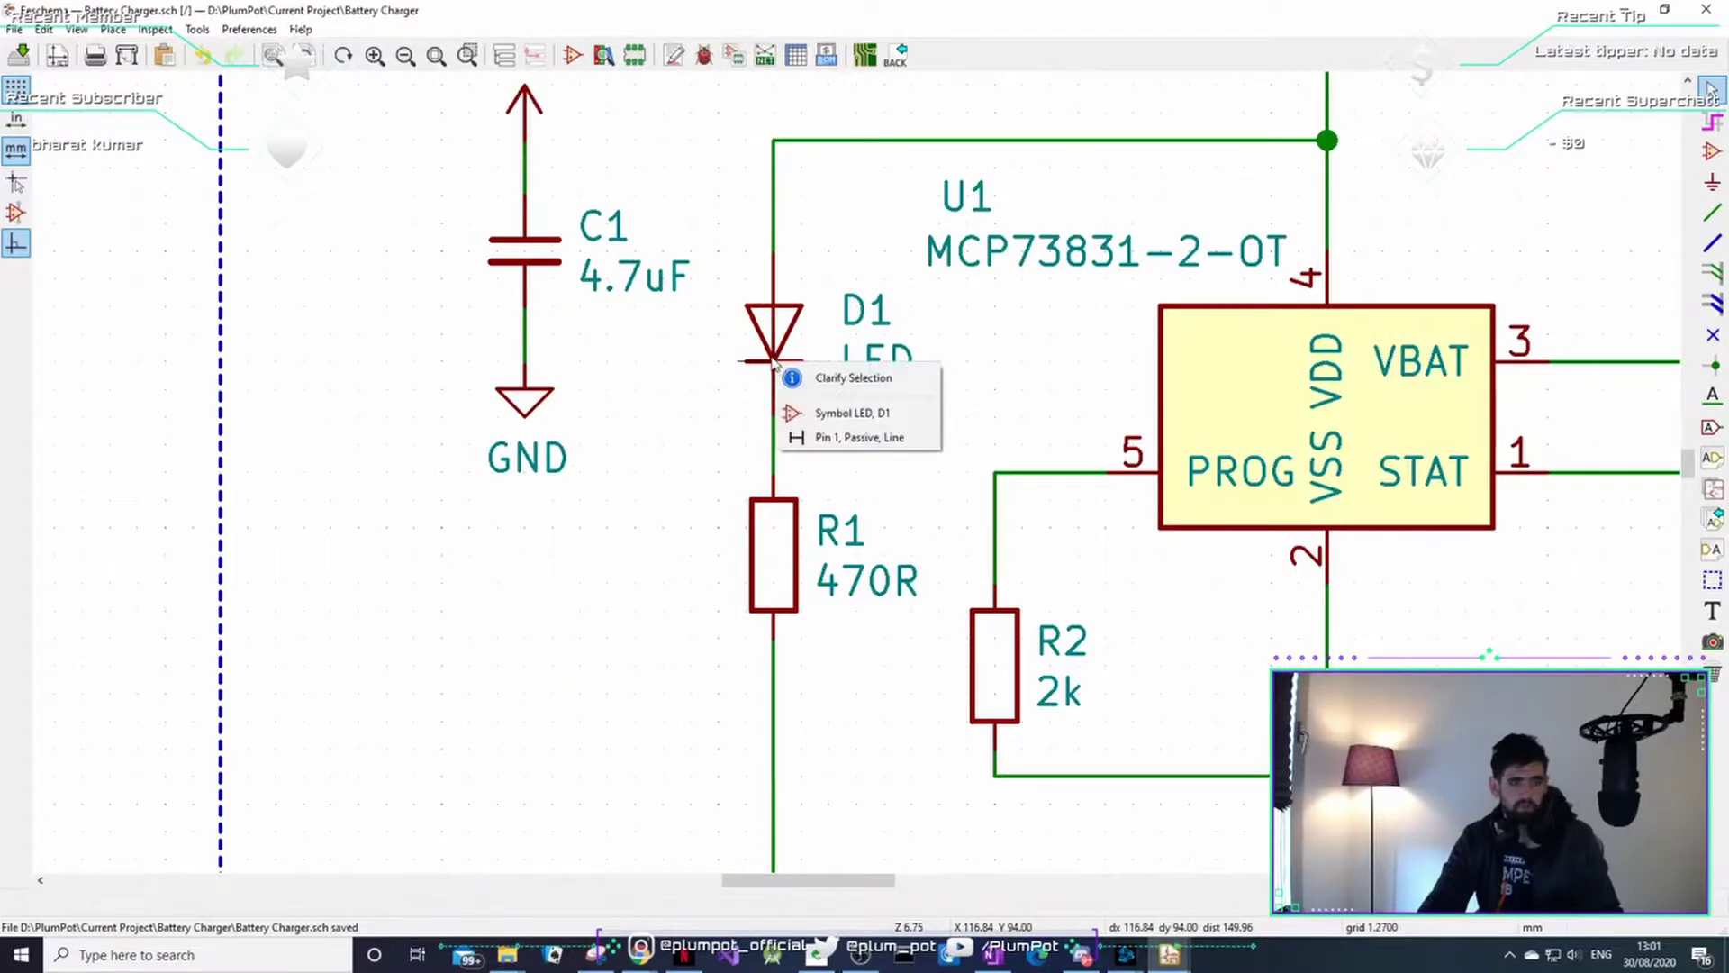
left_click(823, 416)
key("e")
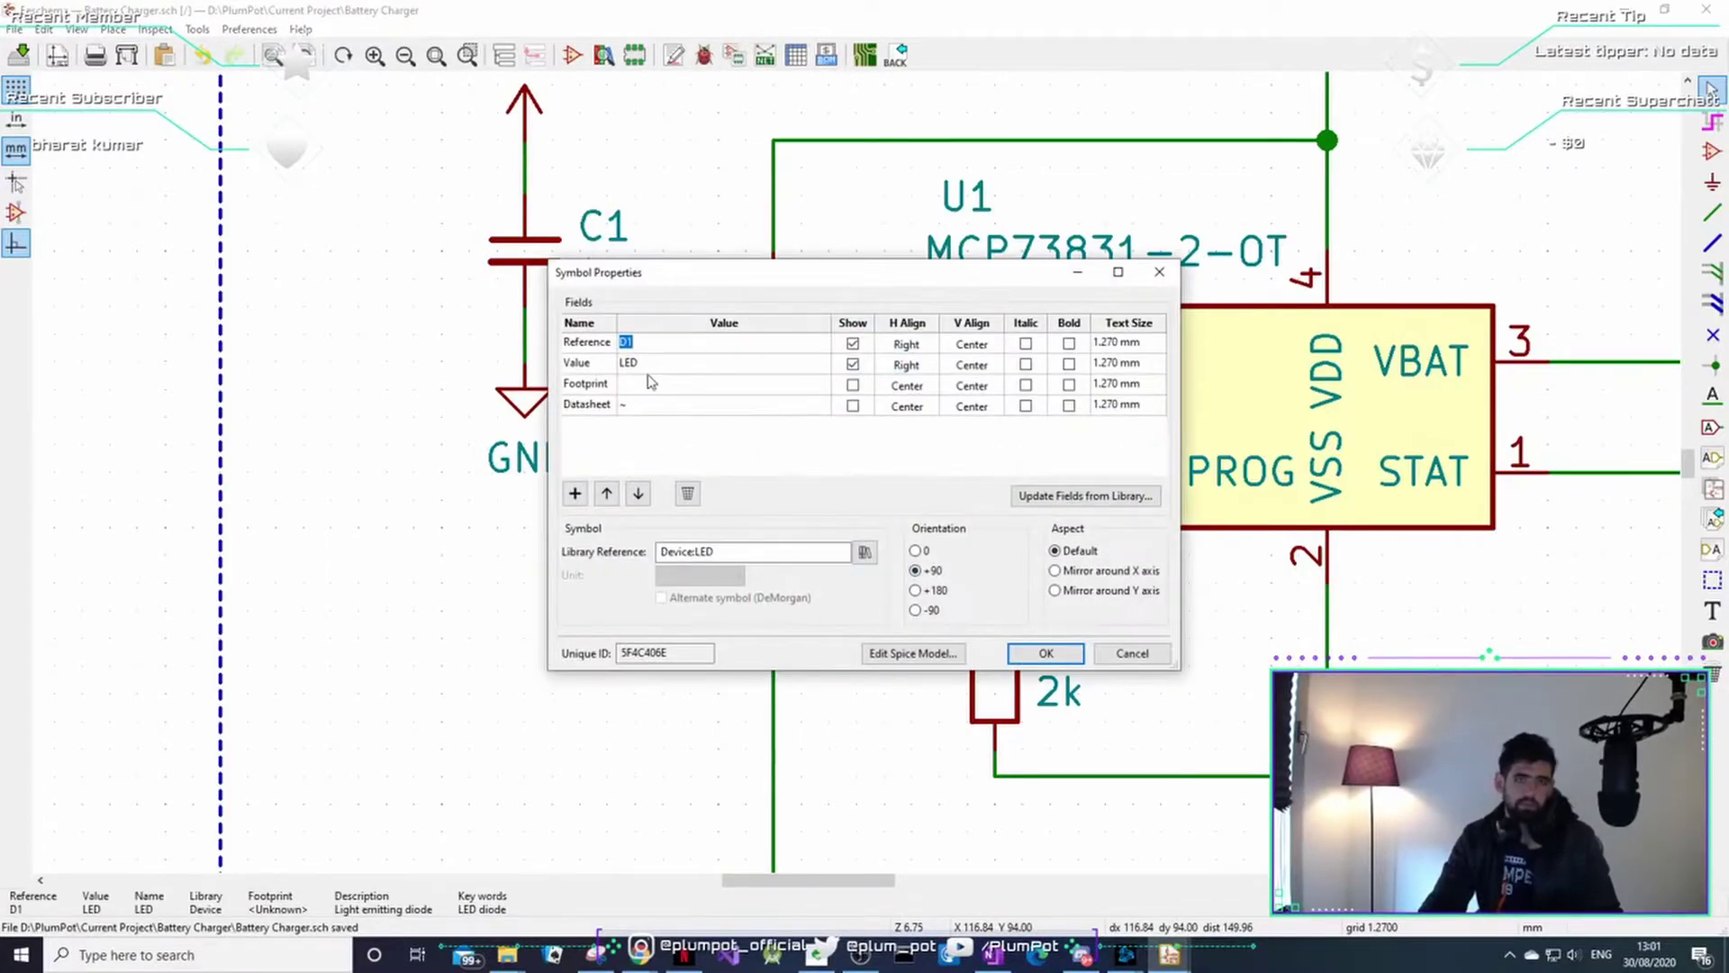
left_click(712, 384)
key("ctrl+v")
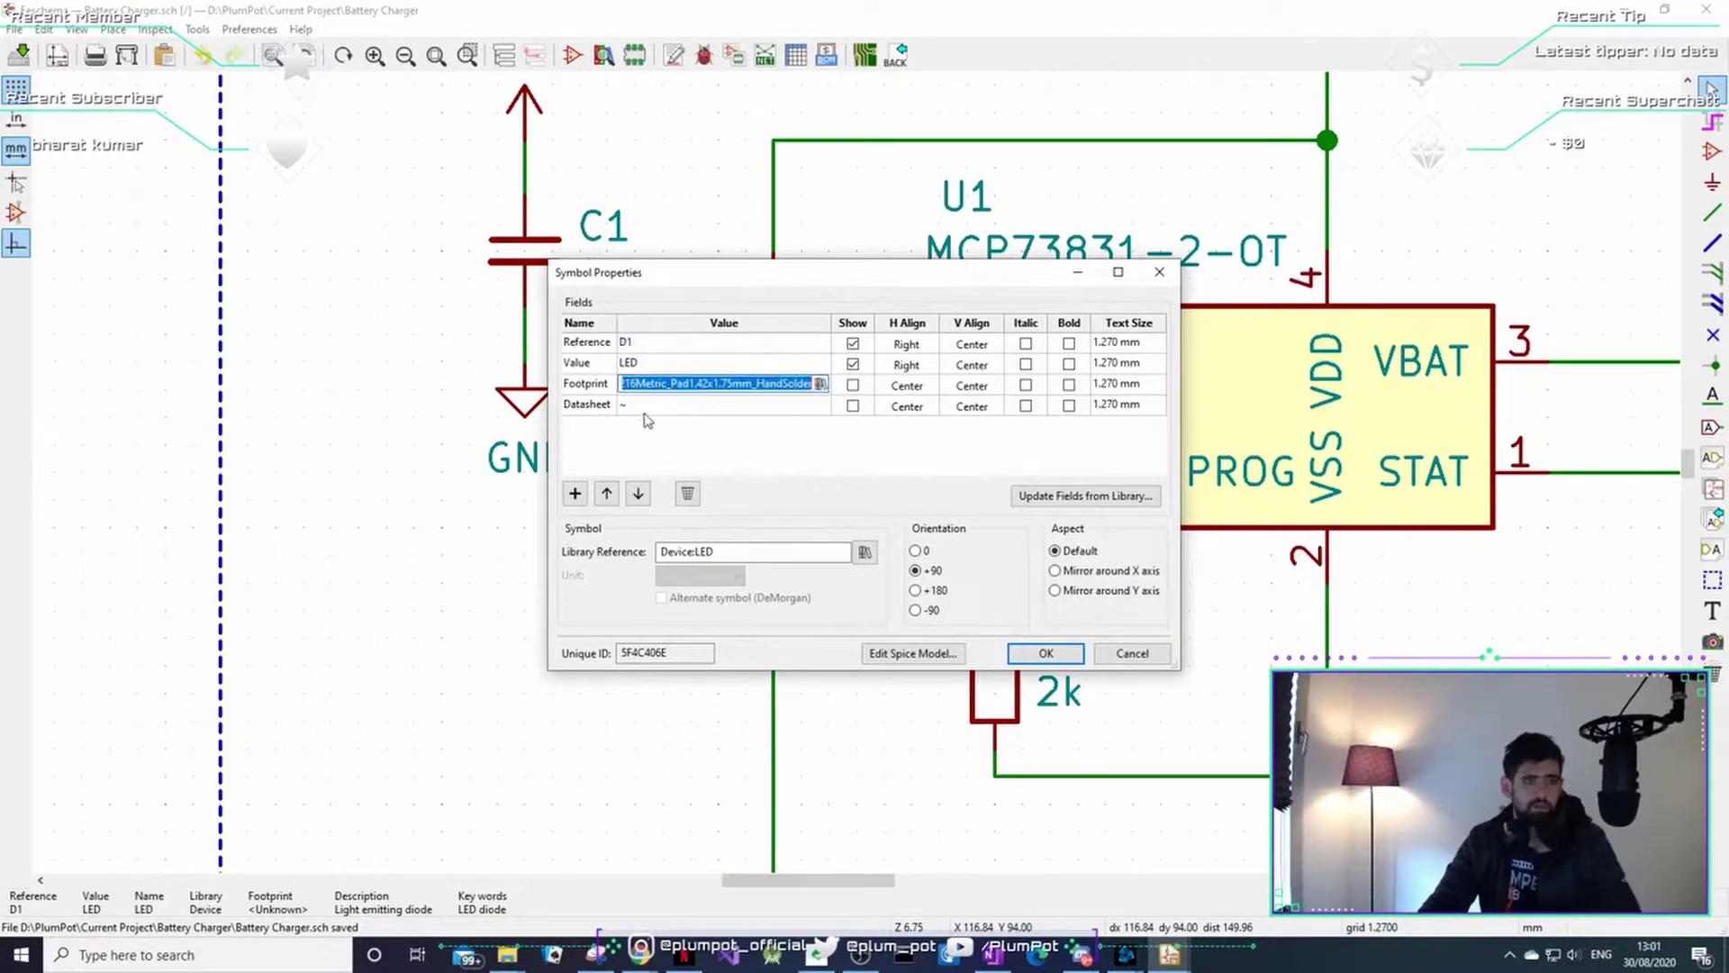
left_click(1045, 651)
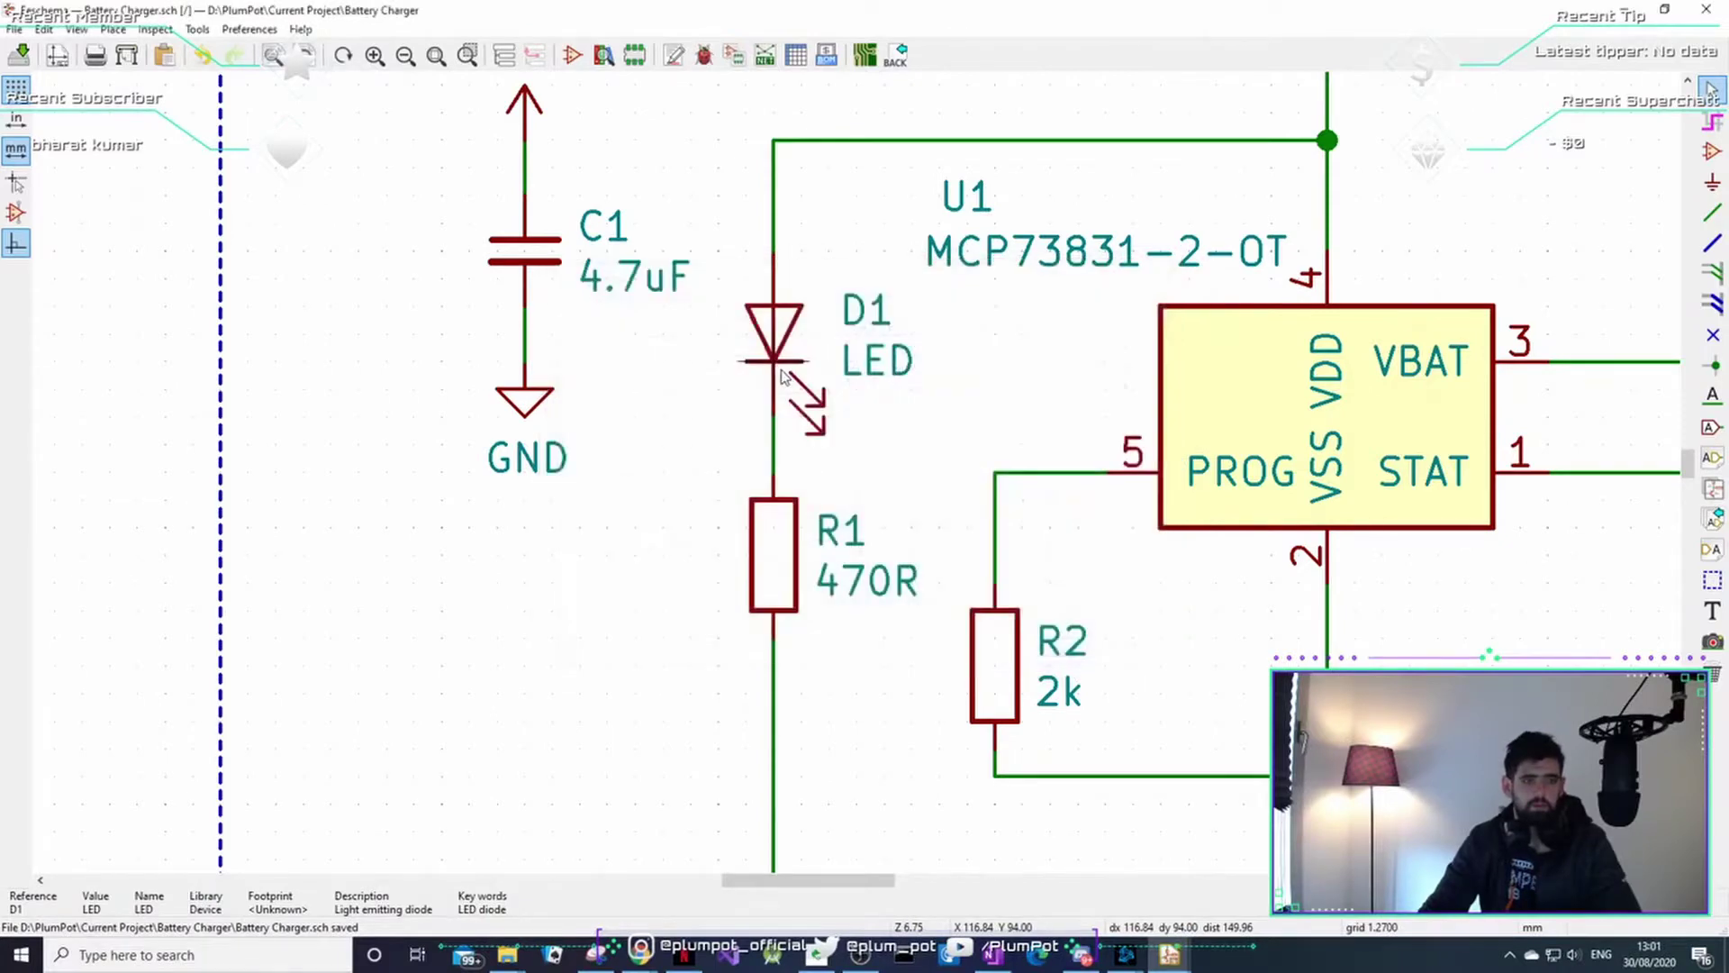
- Assign the Resistor_SMD footprint R_1206_3216Metric_Pad1.42x1.75mm_HandSolder to resistor R1 through the footprint library browser
double_click(784, 581)
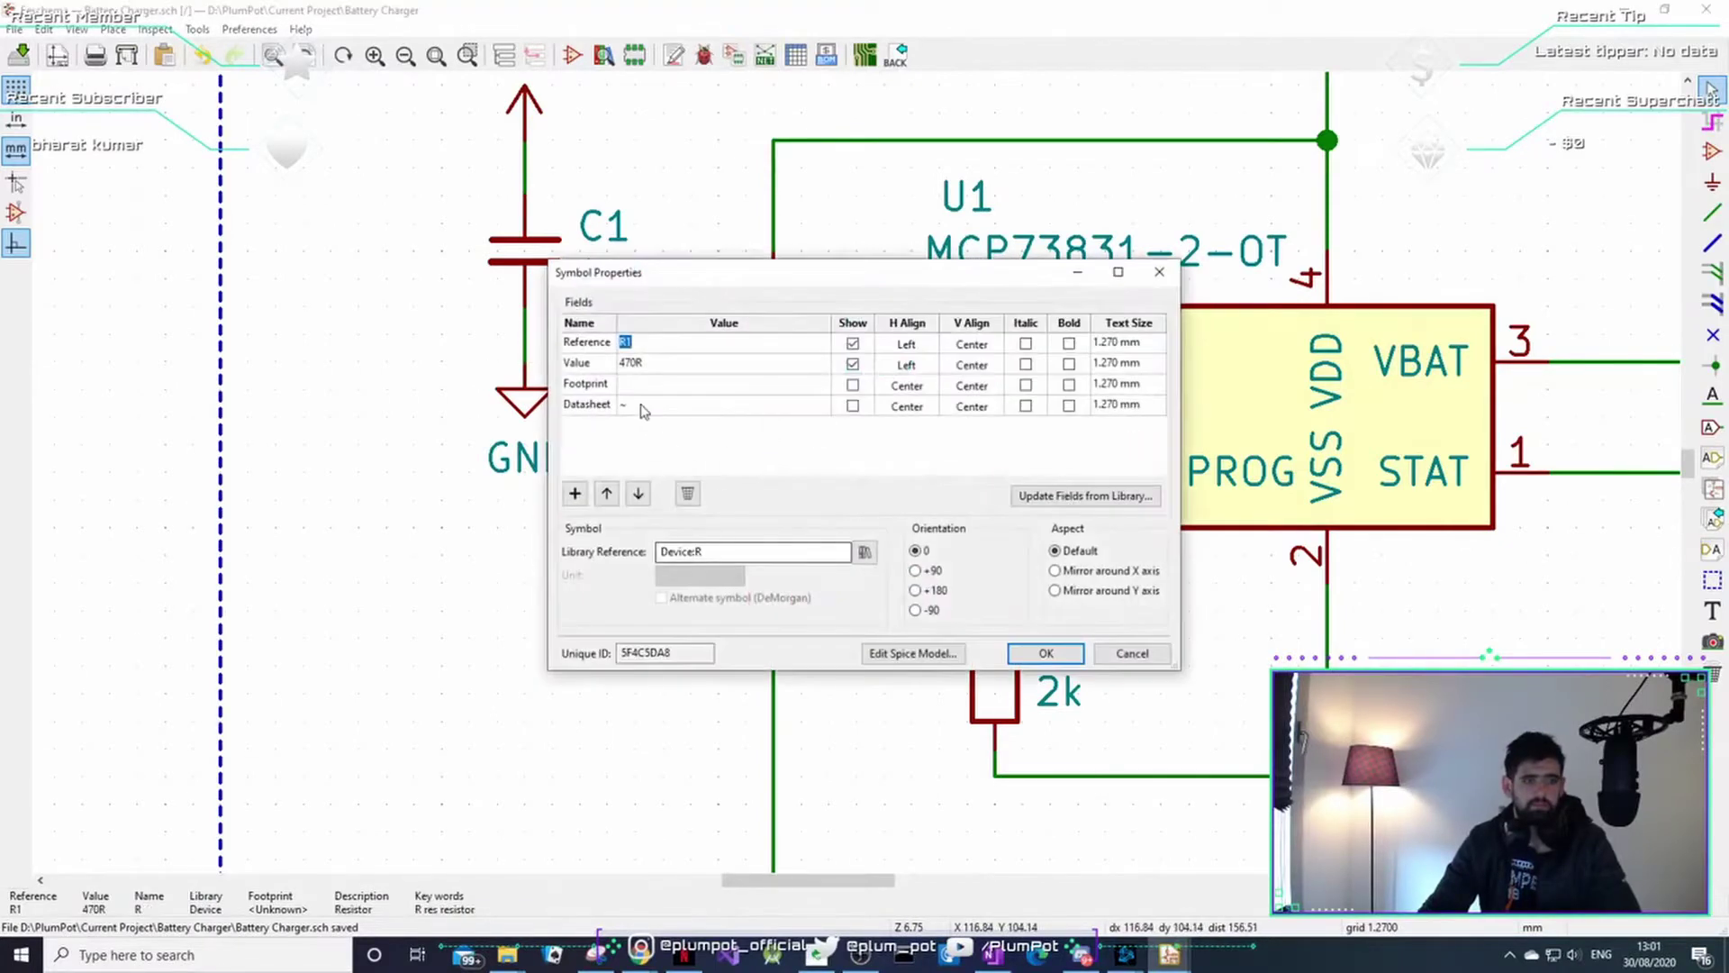
left_click(802, 384)
left_click(820, 383)
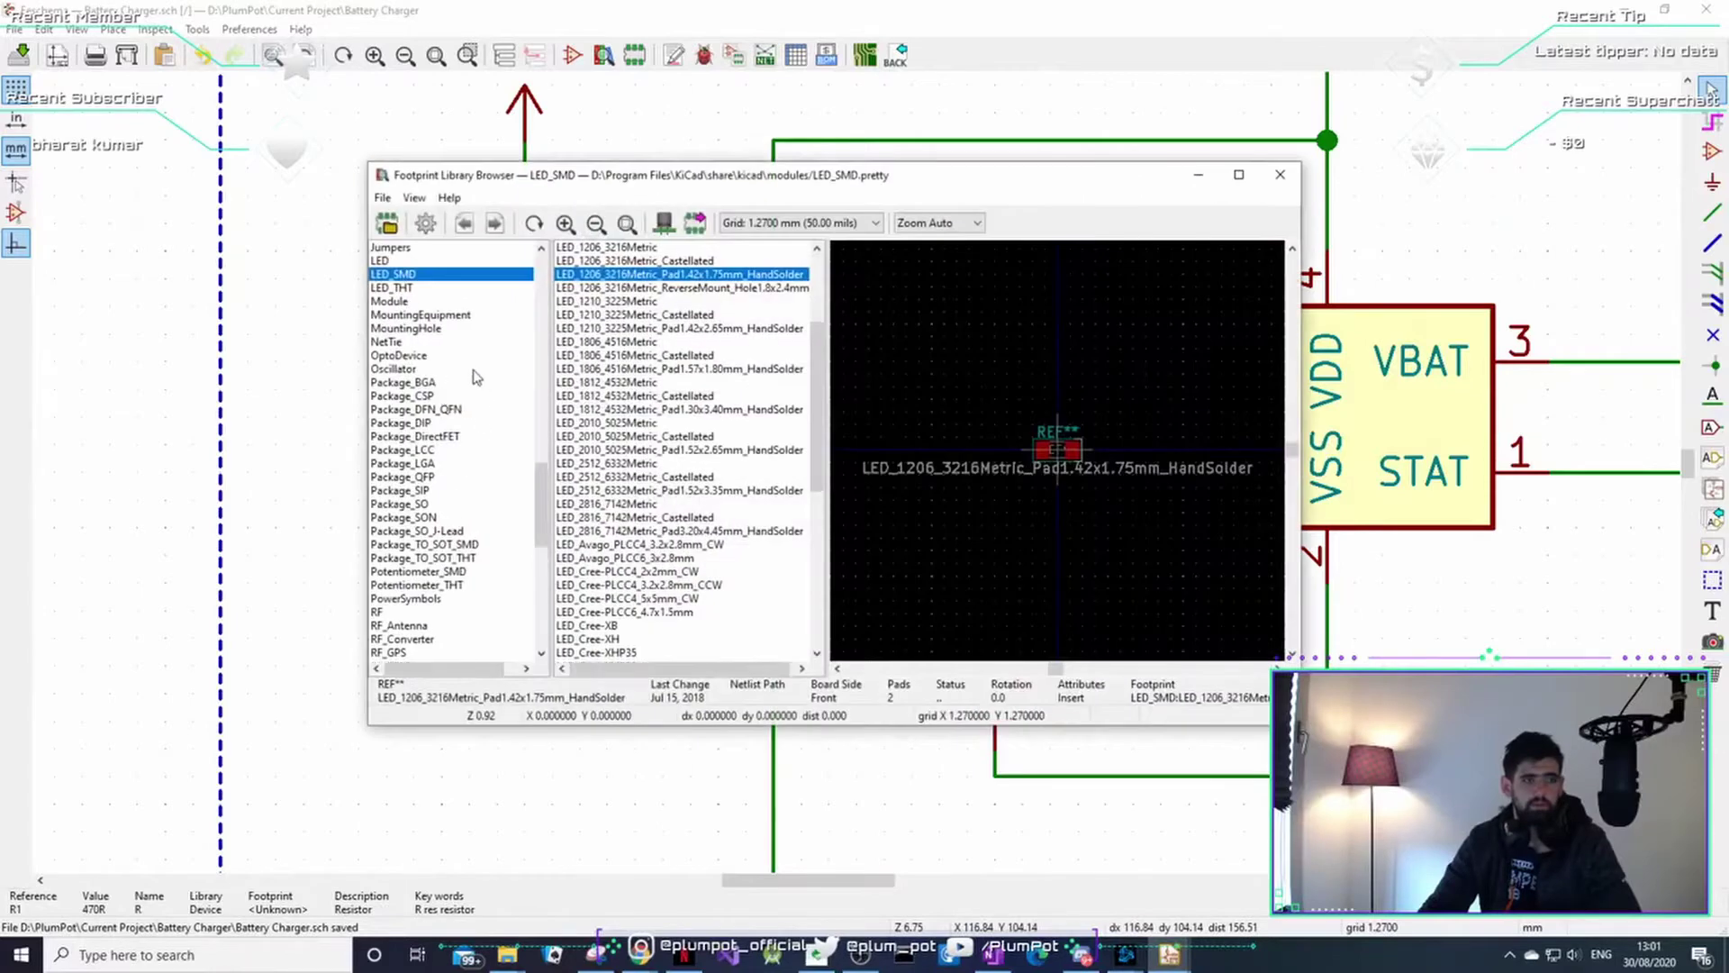
left_click(451, 382)
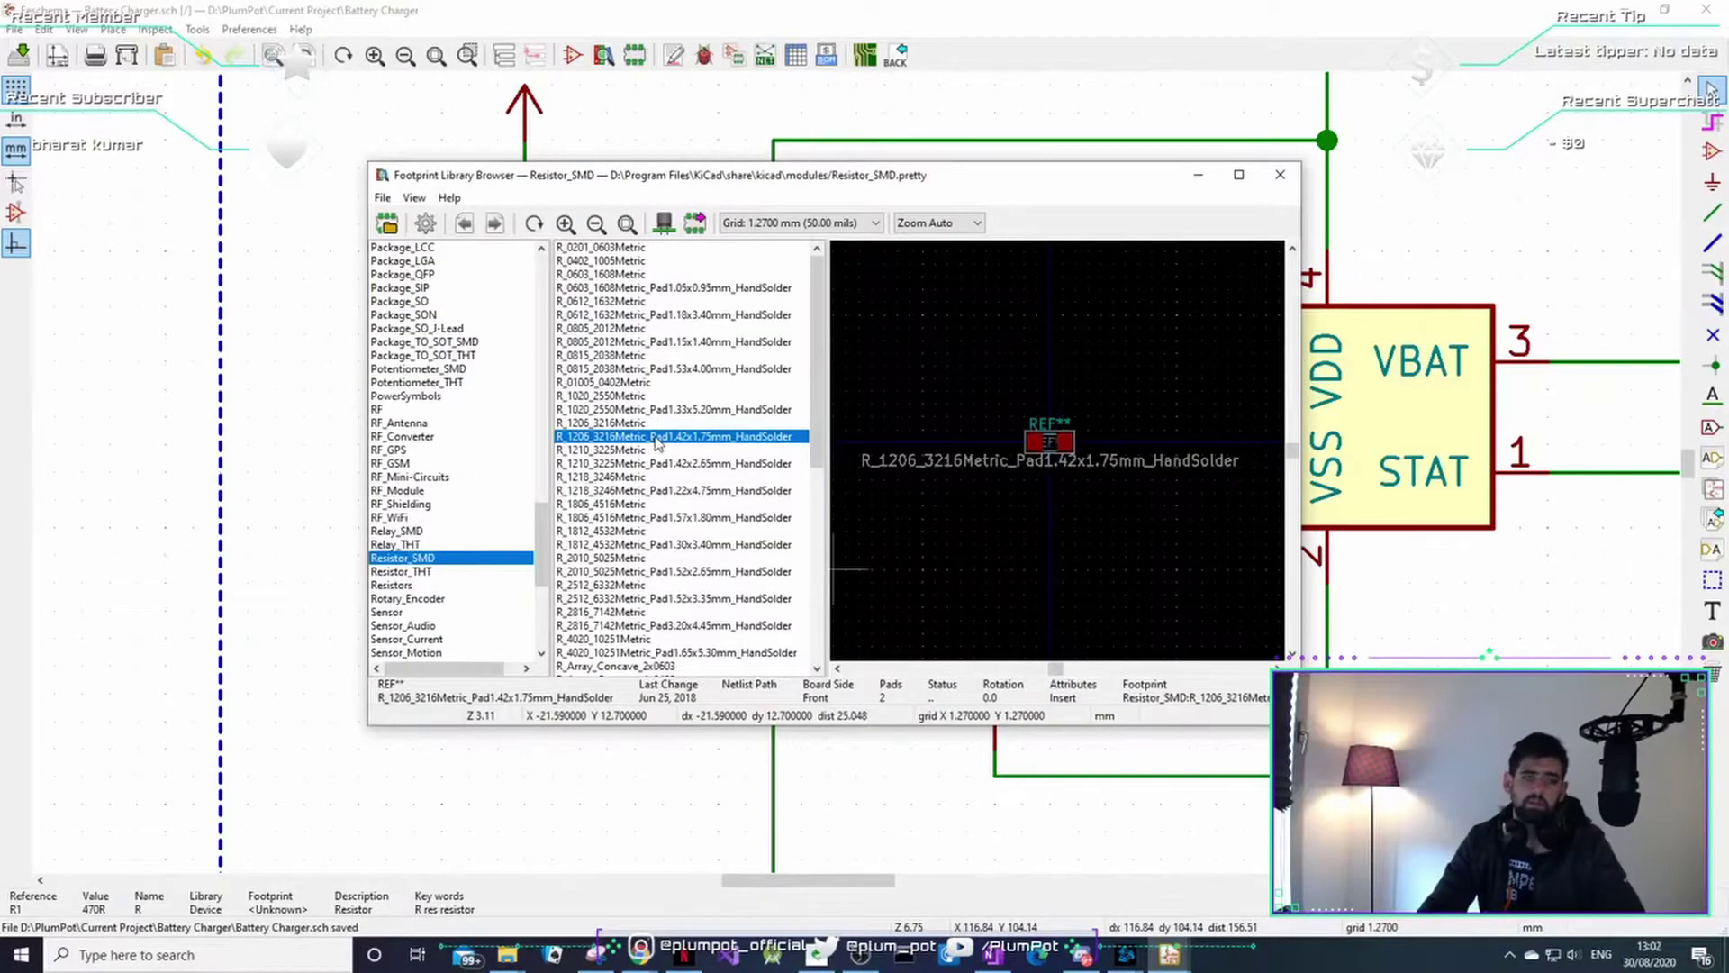
double_click(655, 438)
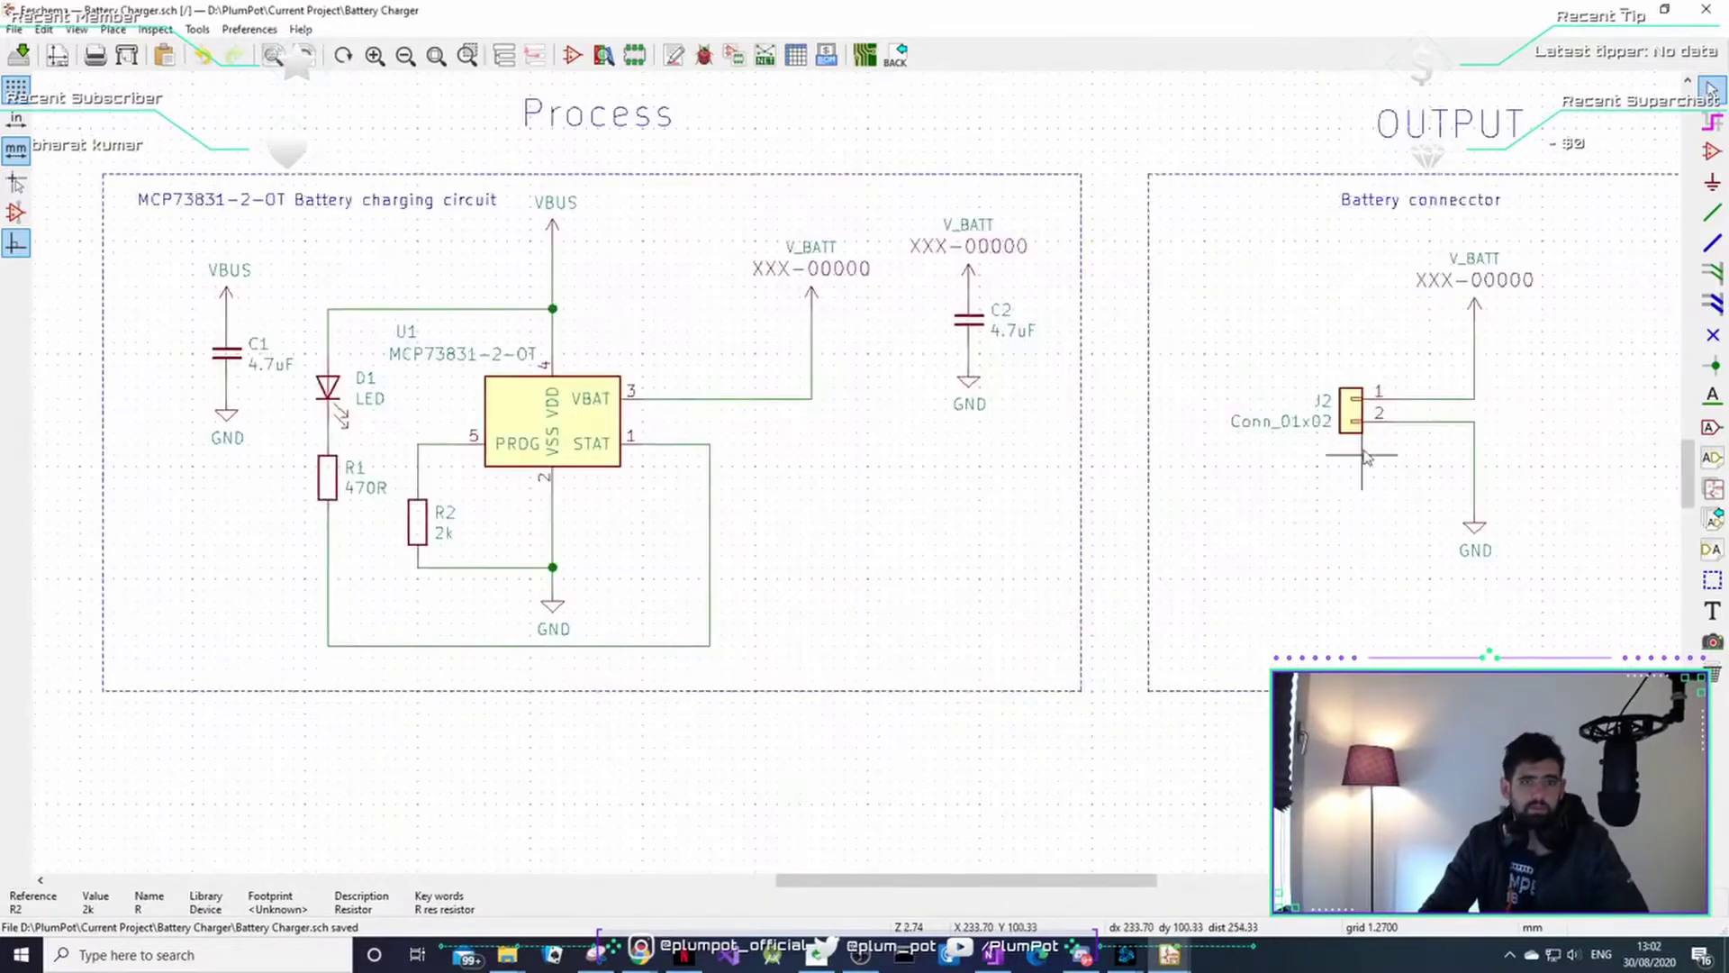
- Switch to Chrome, maximize the window with the Tinytronics Li-Po battery page and examine its connector specification for J2
scroll(1364, 458, "up", 4)
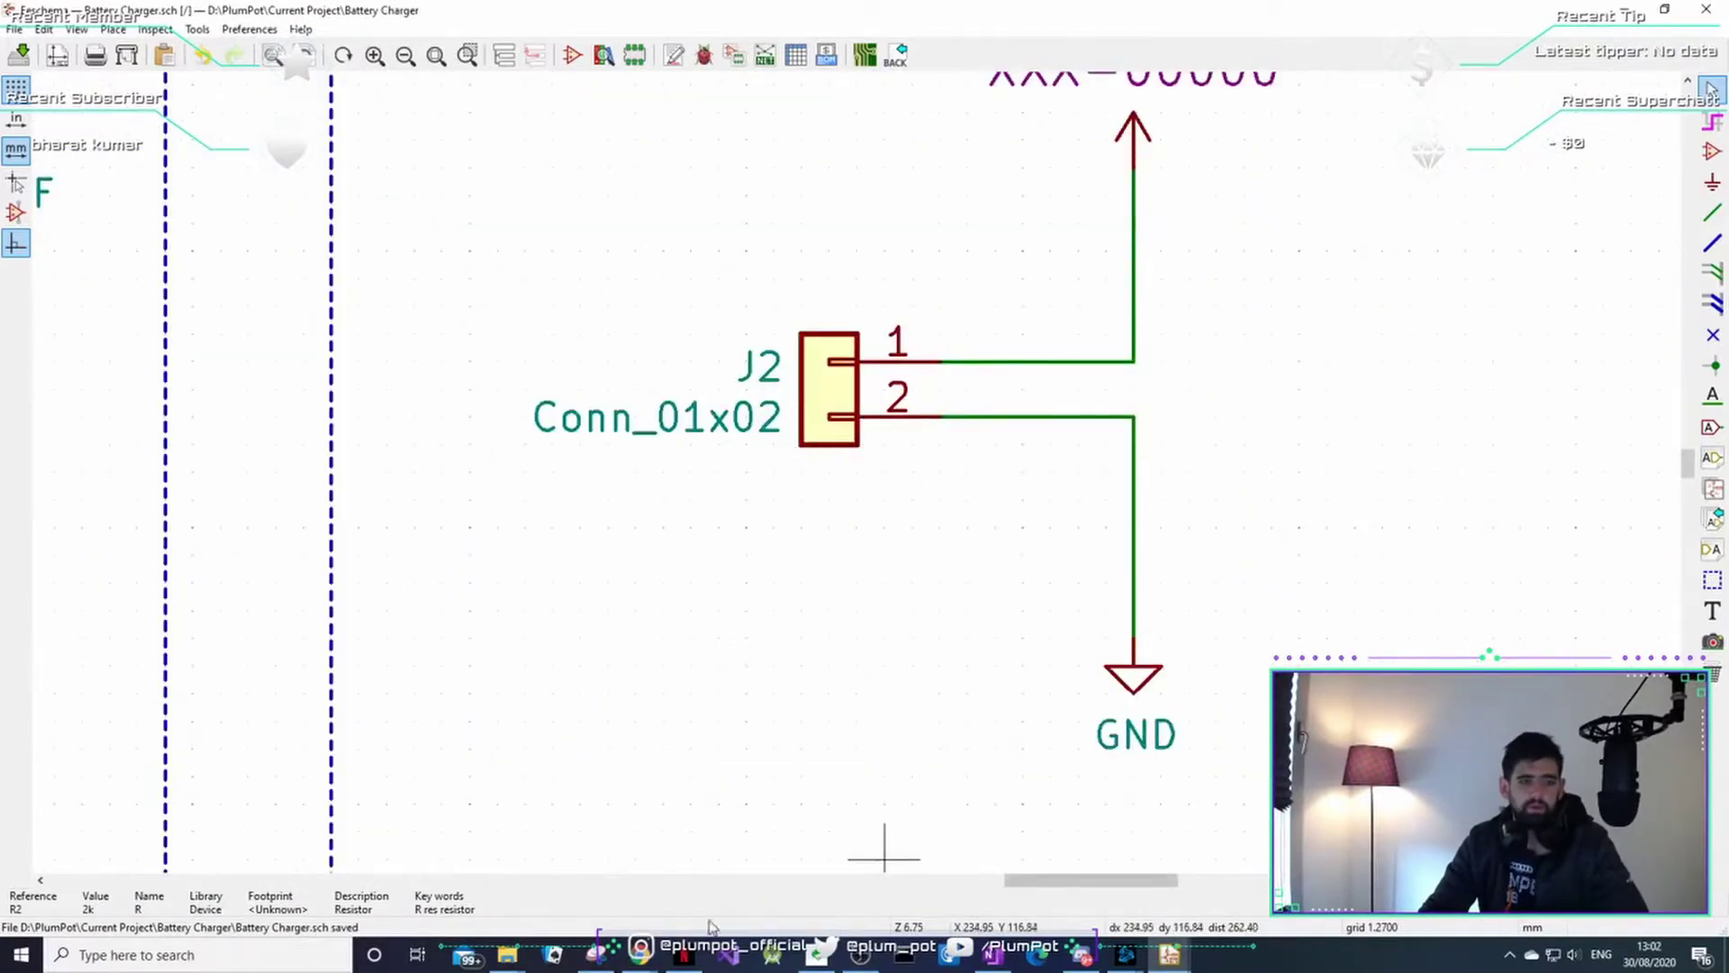
mouse_move(640, 952)
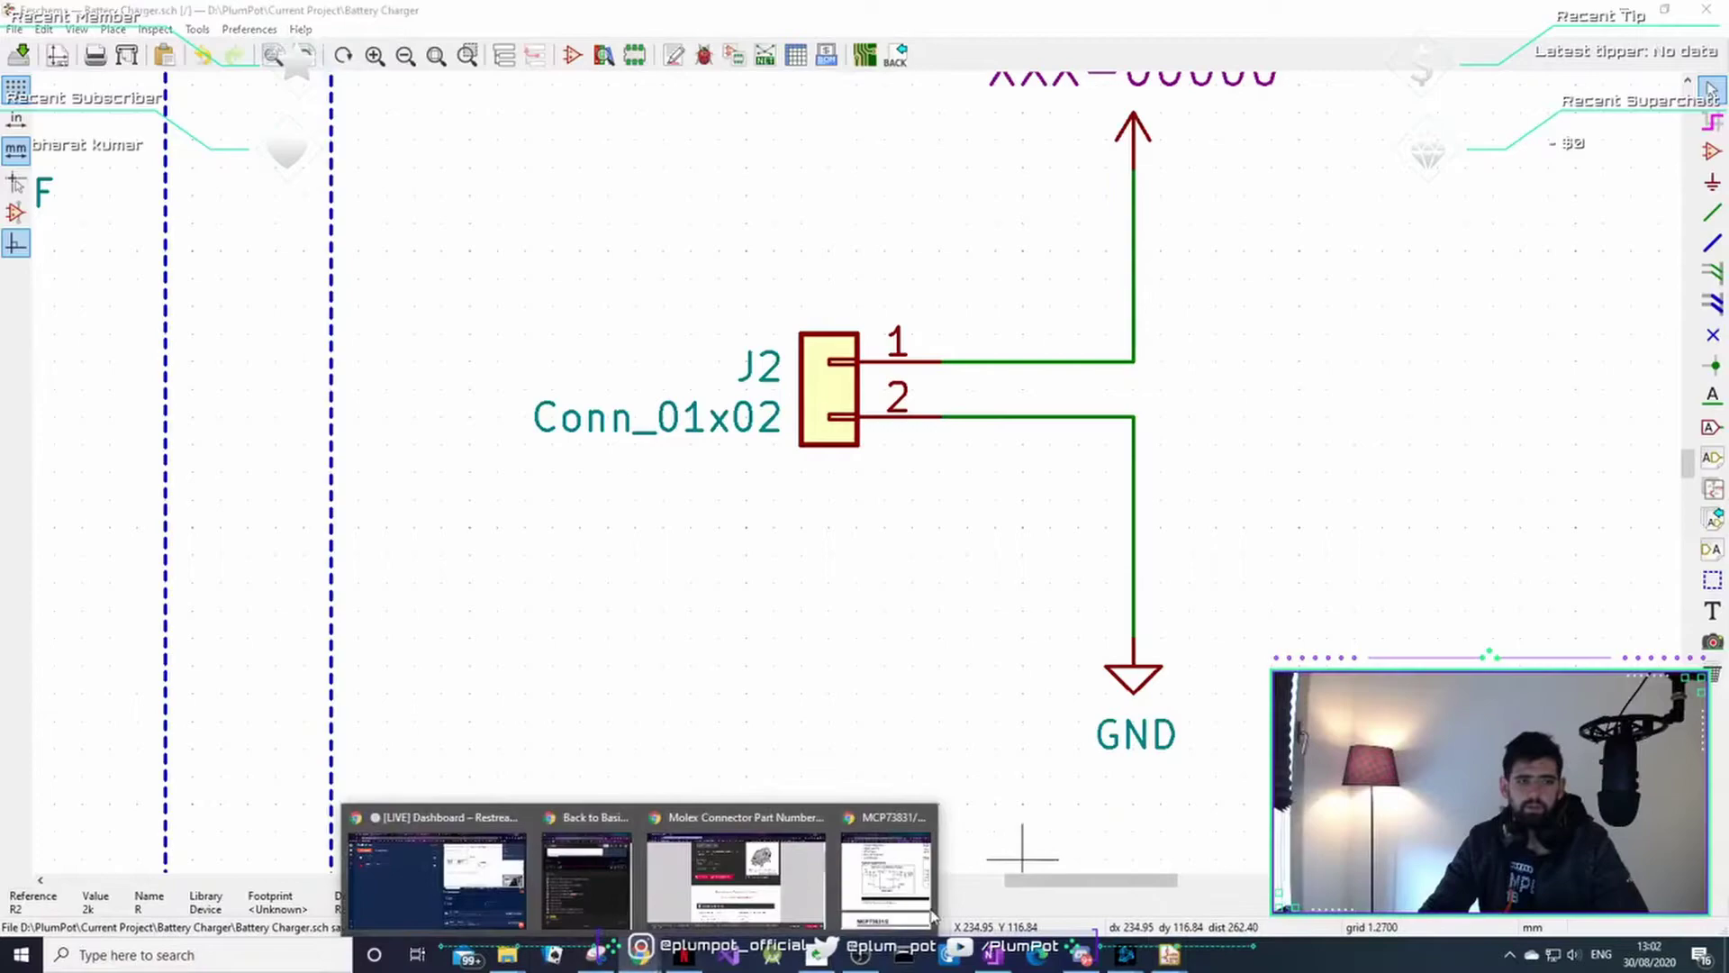
mouse_move(833, 911)
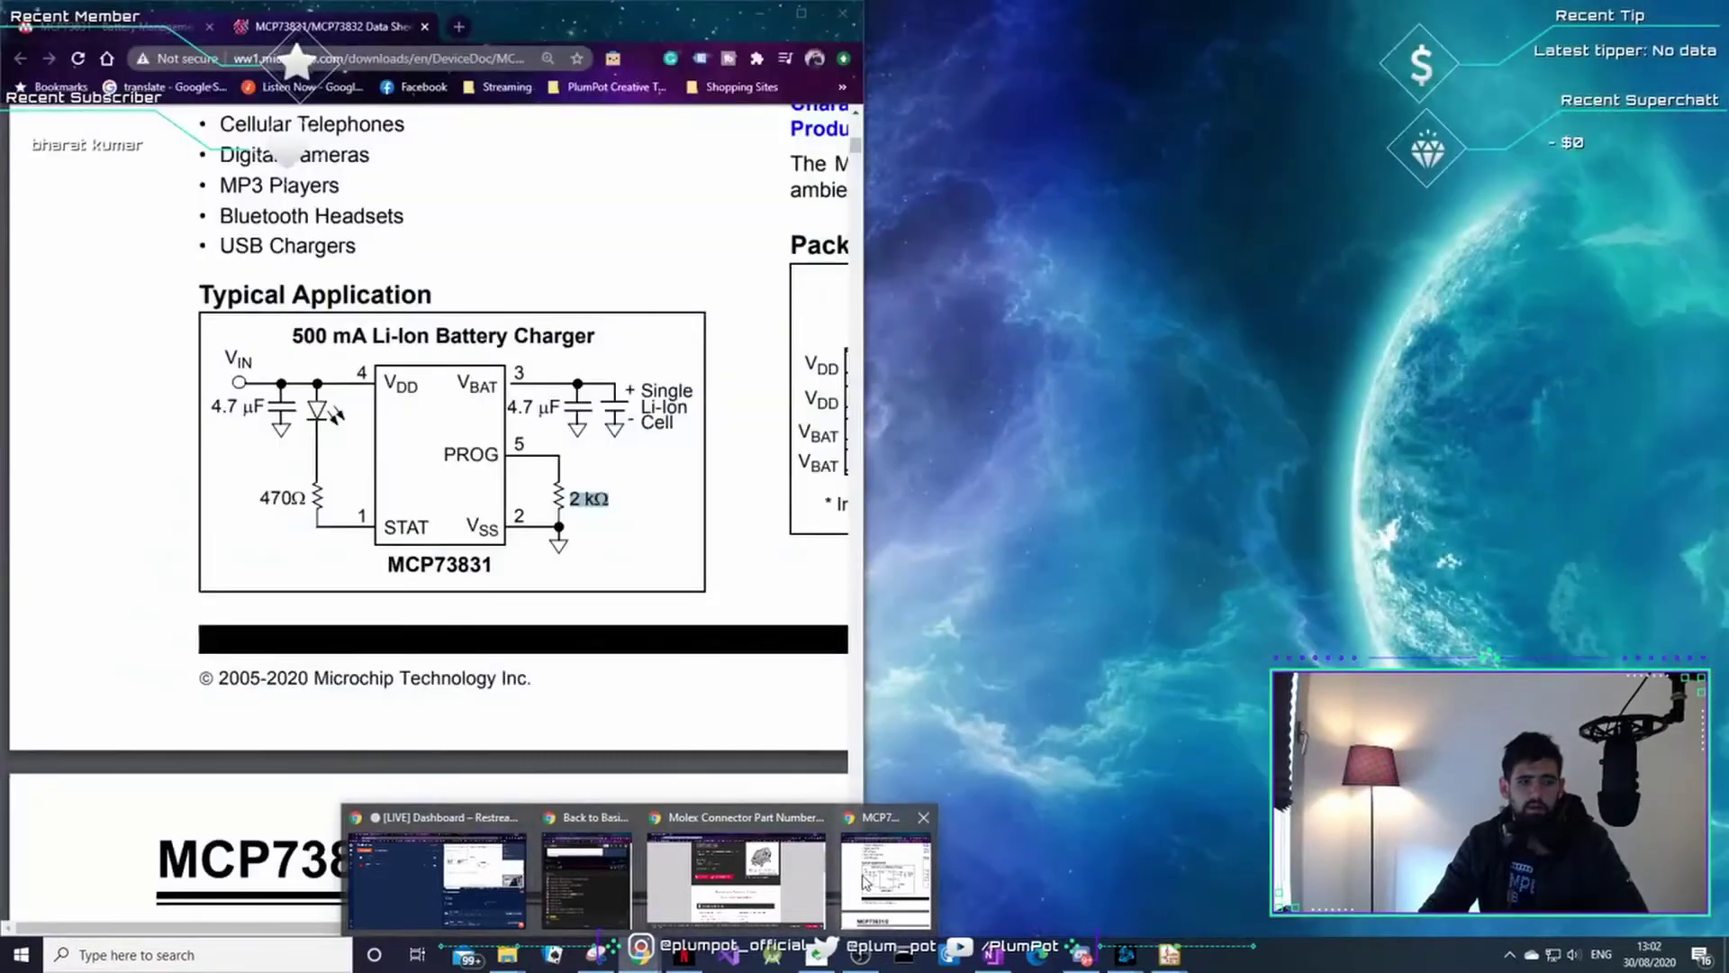
left_click(737, 878)
left_click_drag(668, 5, 604, 173)
double_click(690, 151)
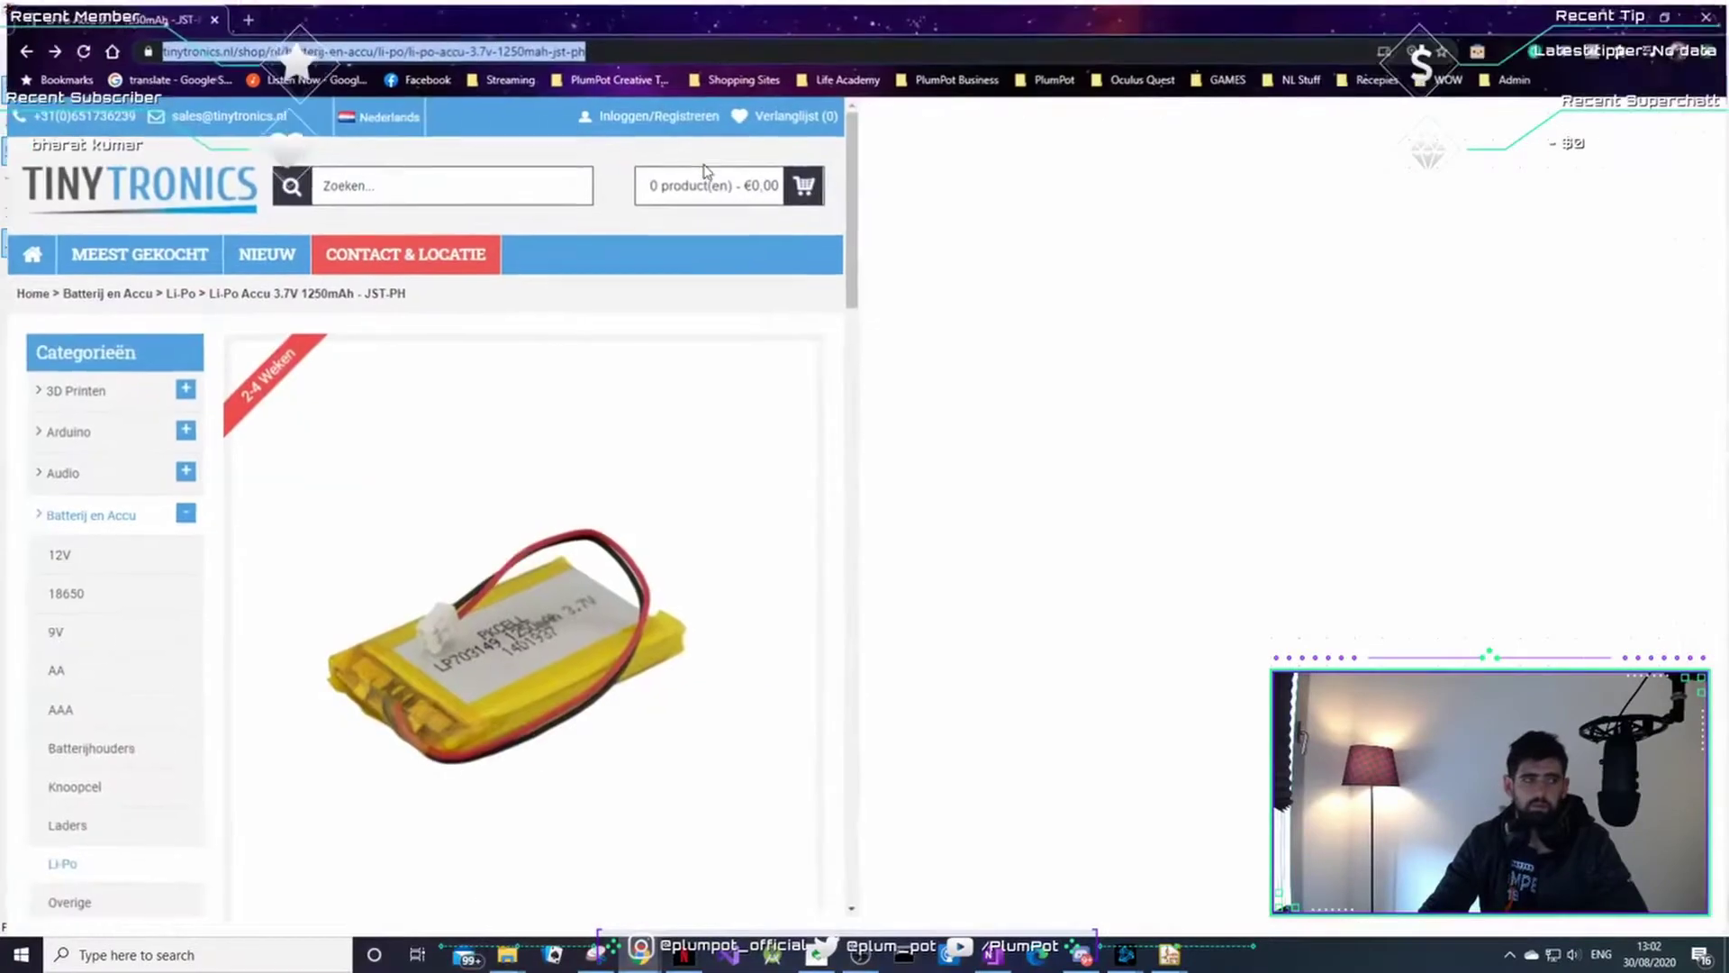
scroll(417, 666, "down", 2)
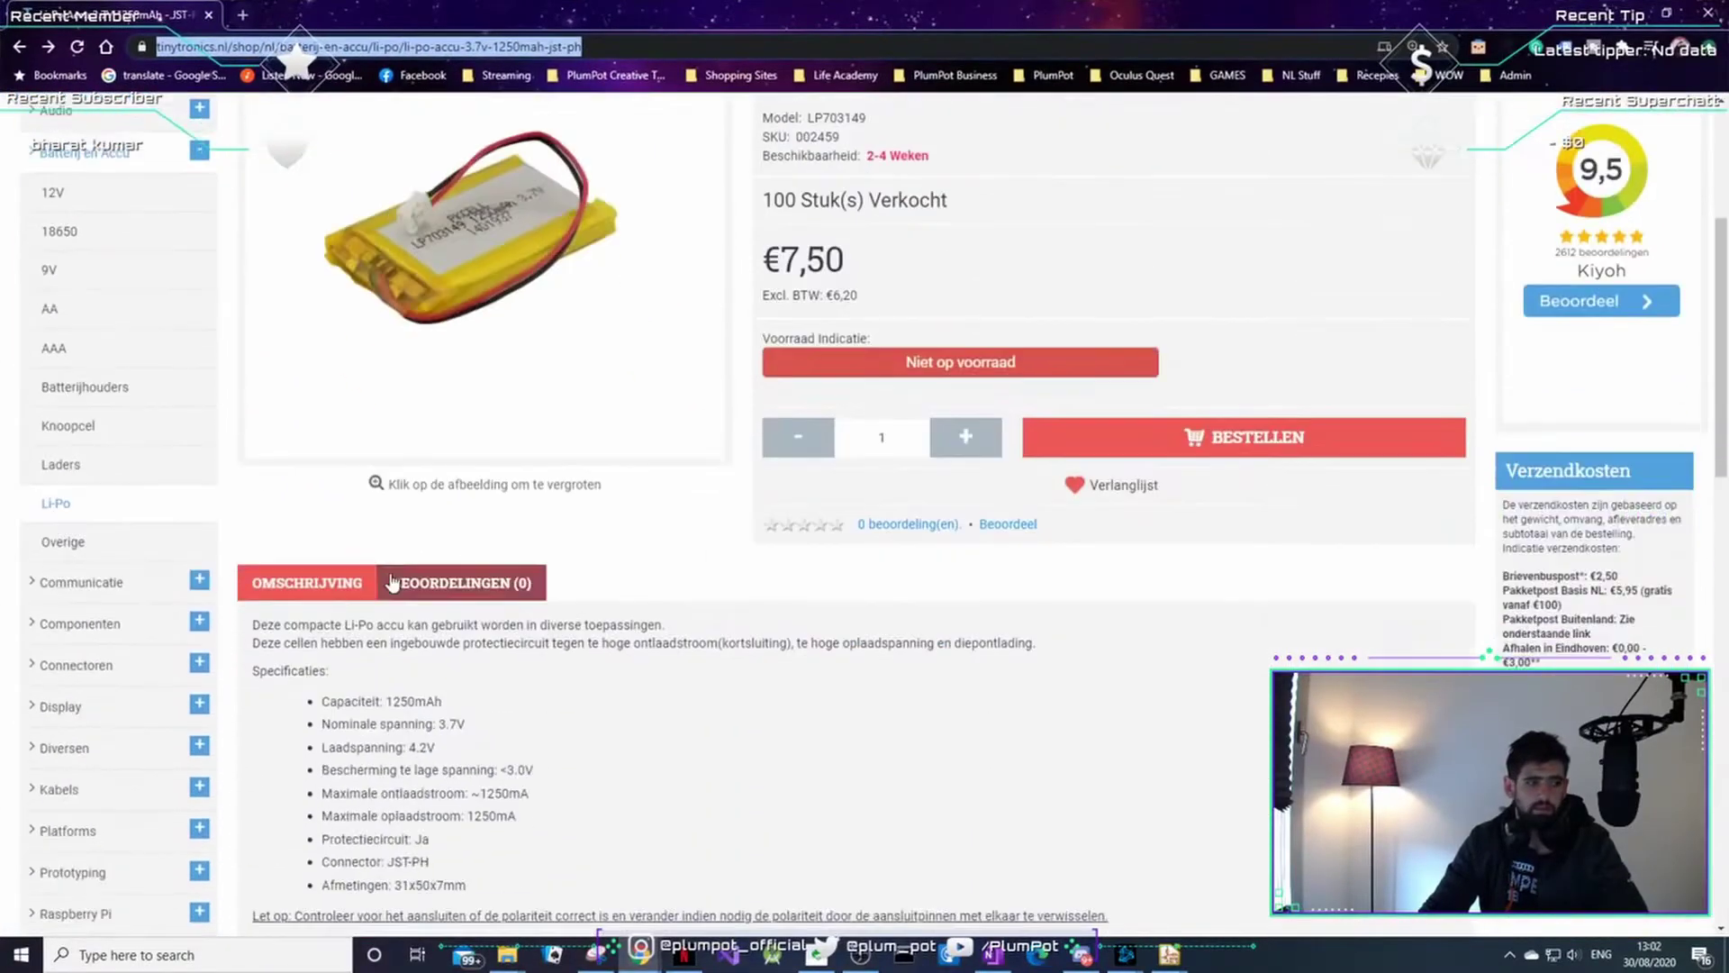
- Examine the connector entry in the Li-Po battery's specifications and compare it with the product photo
scroll(392, 582, "down", 3)
left_click_drag(430, 593, 420, 596)
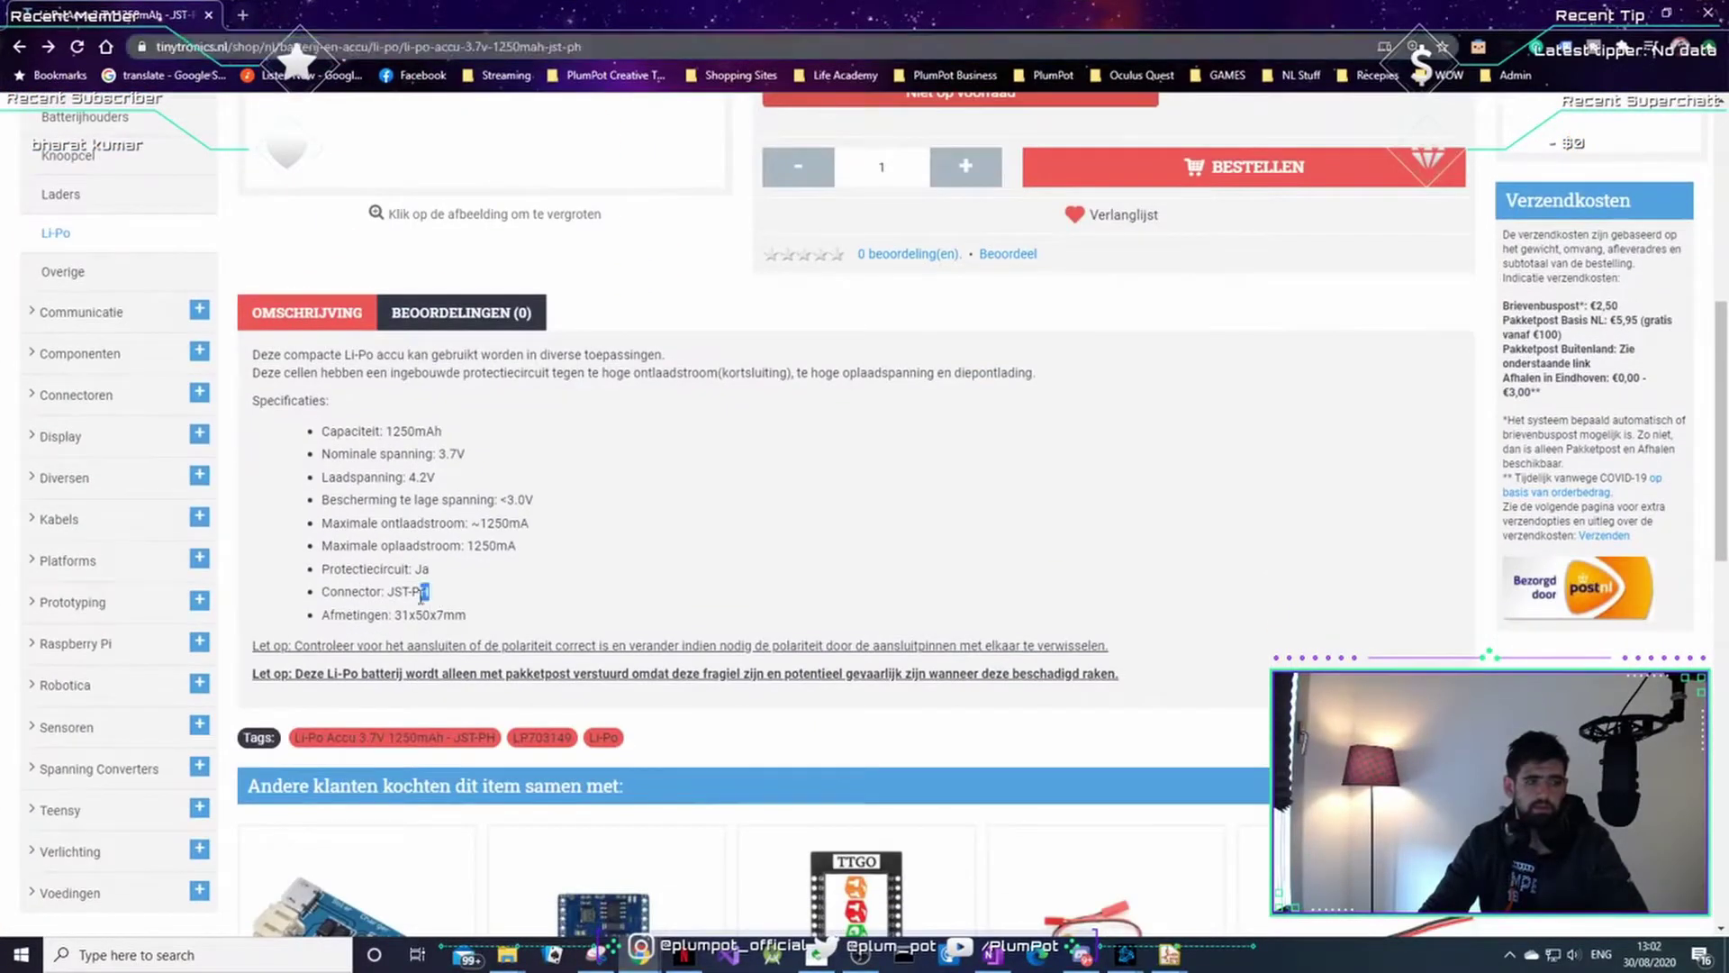
scroll(392, 596, "up", 5)
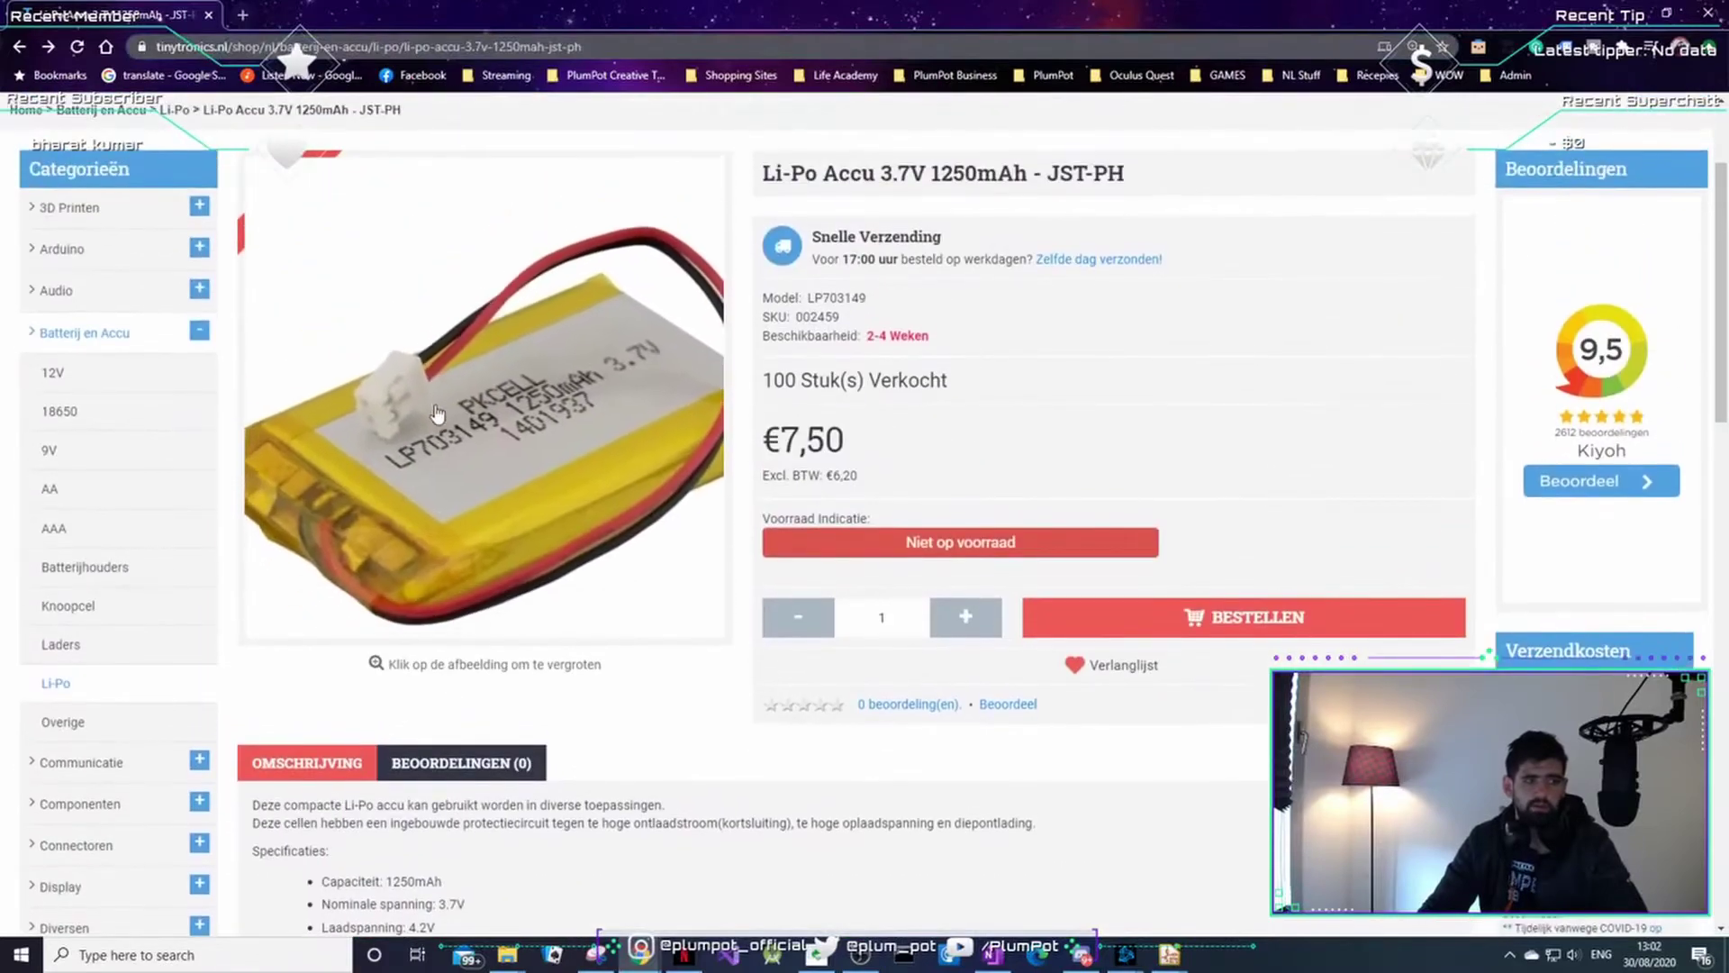
scroll(505, 582, "down", 2)
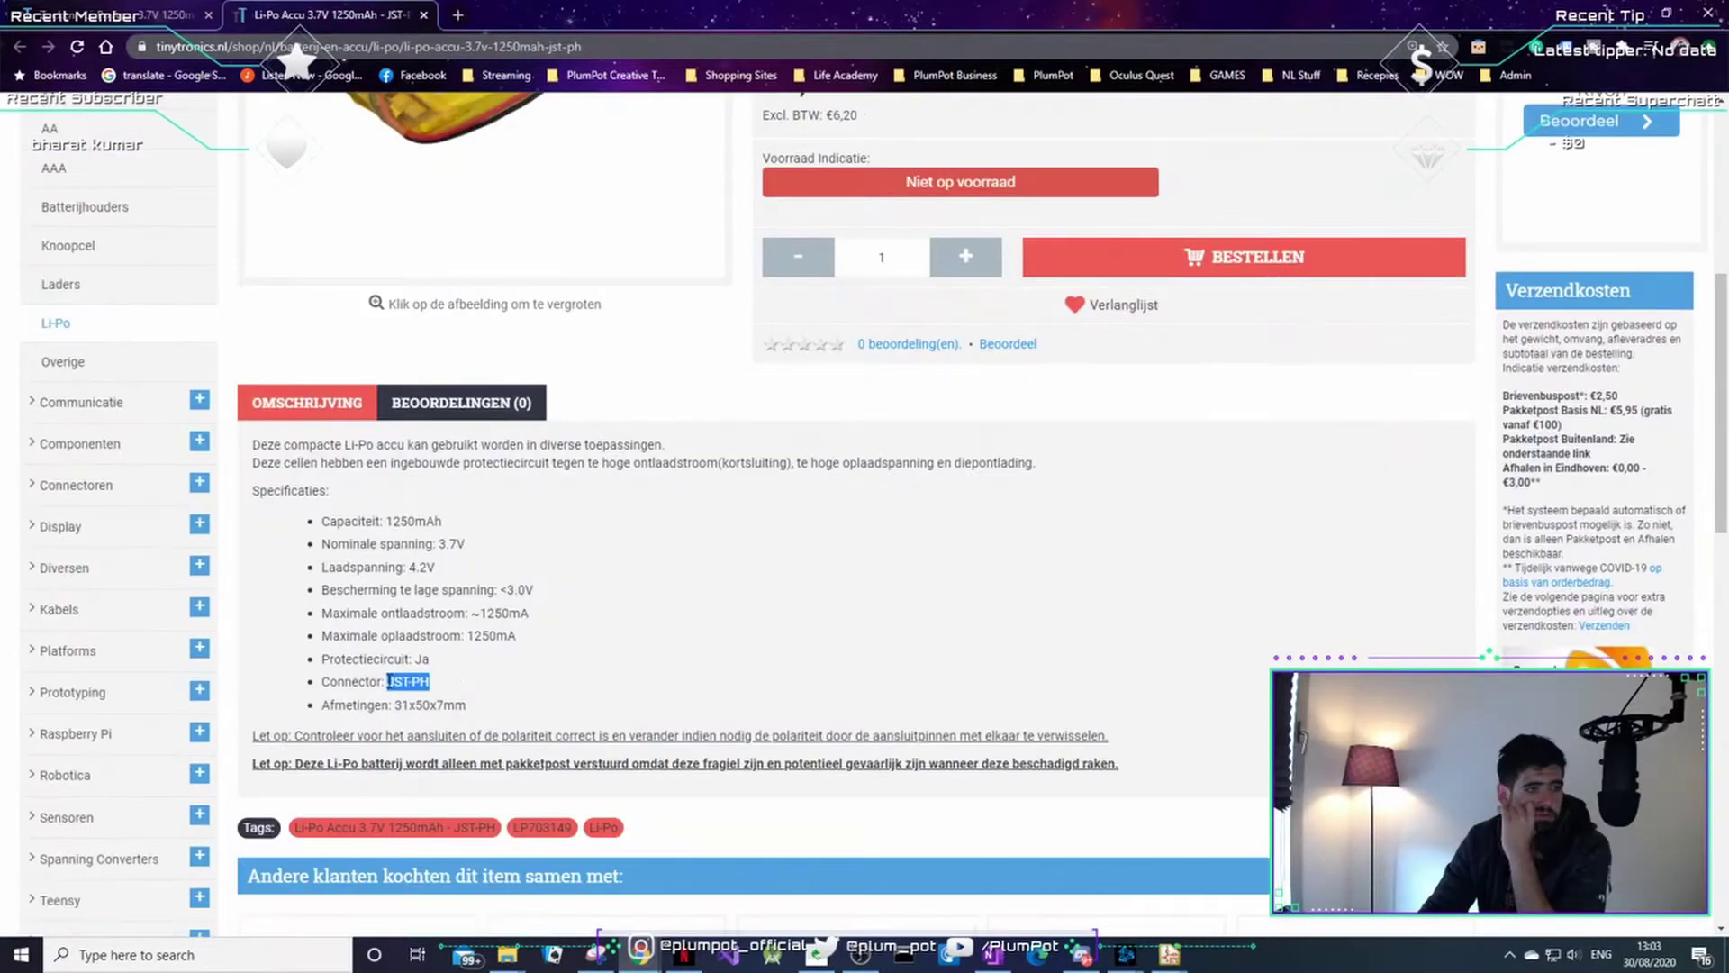
scroll(490, 252, "up", 3)
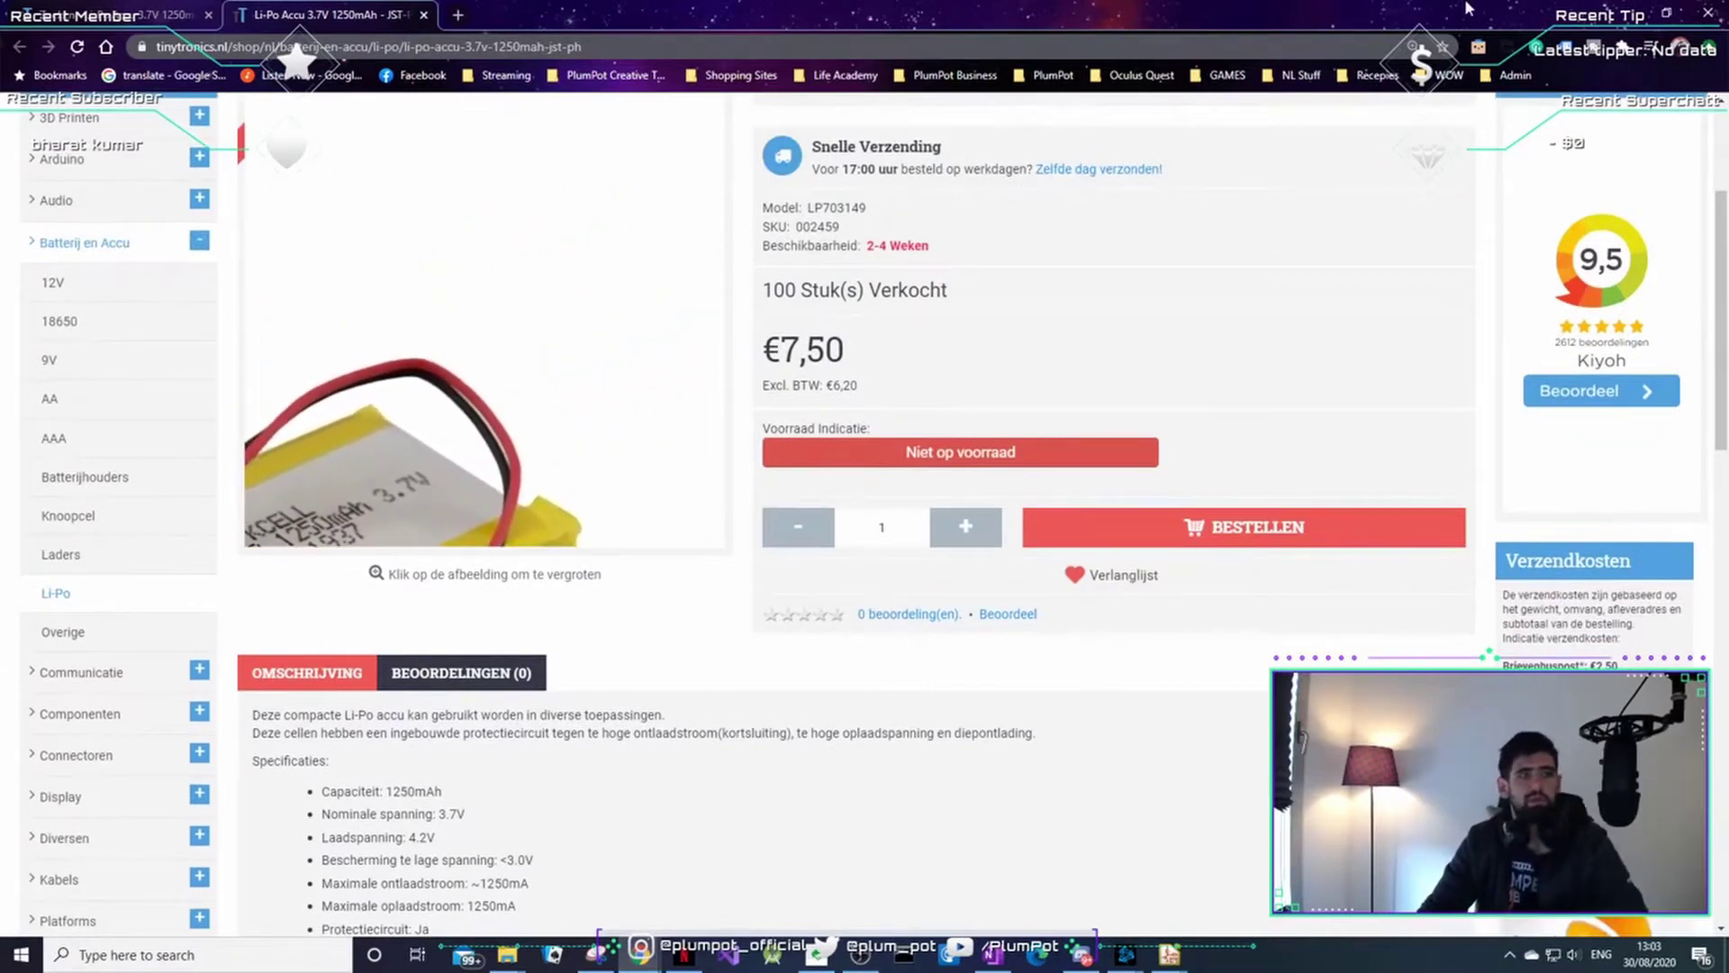
- Switch back to the KiCad schematic and apply J2's symbol properties with the footprint JST_GH_SM02B-GHS-TB_1x02-1MP_P1.25mm_Horizontal
key("alt+Tab")
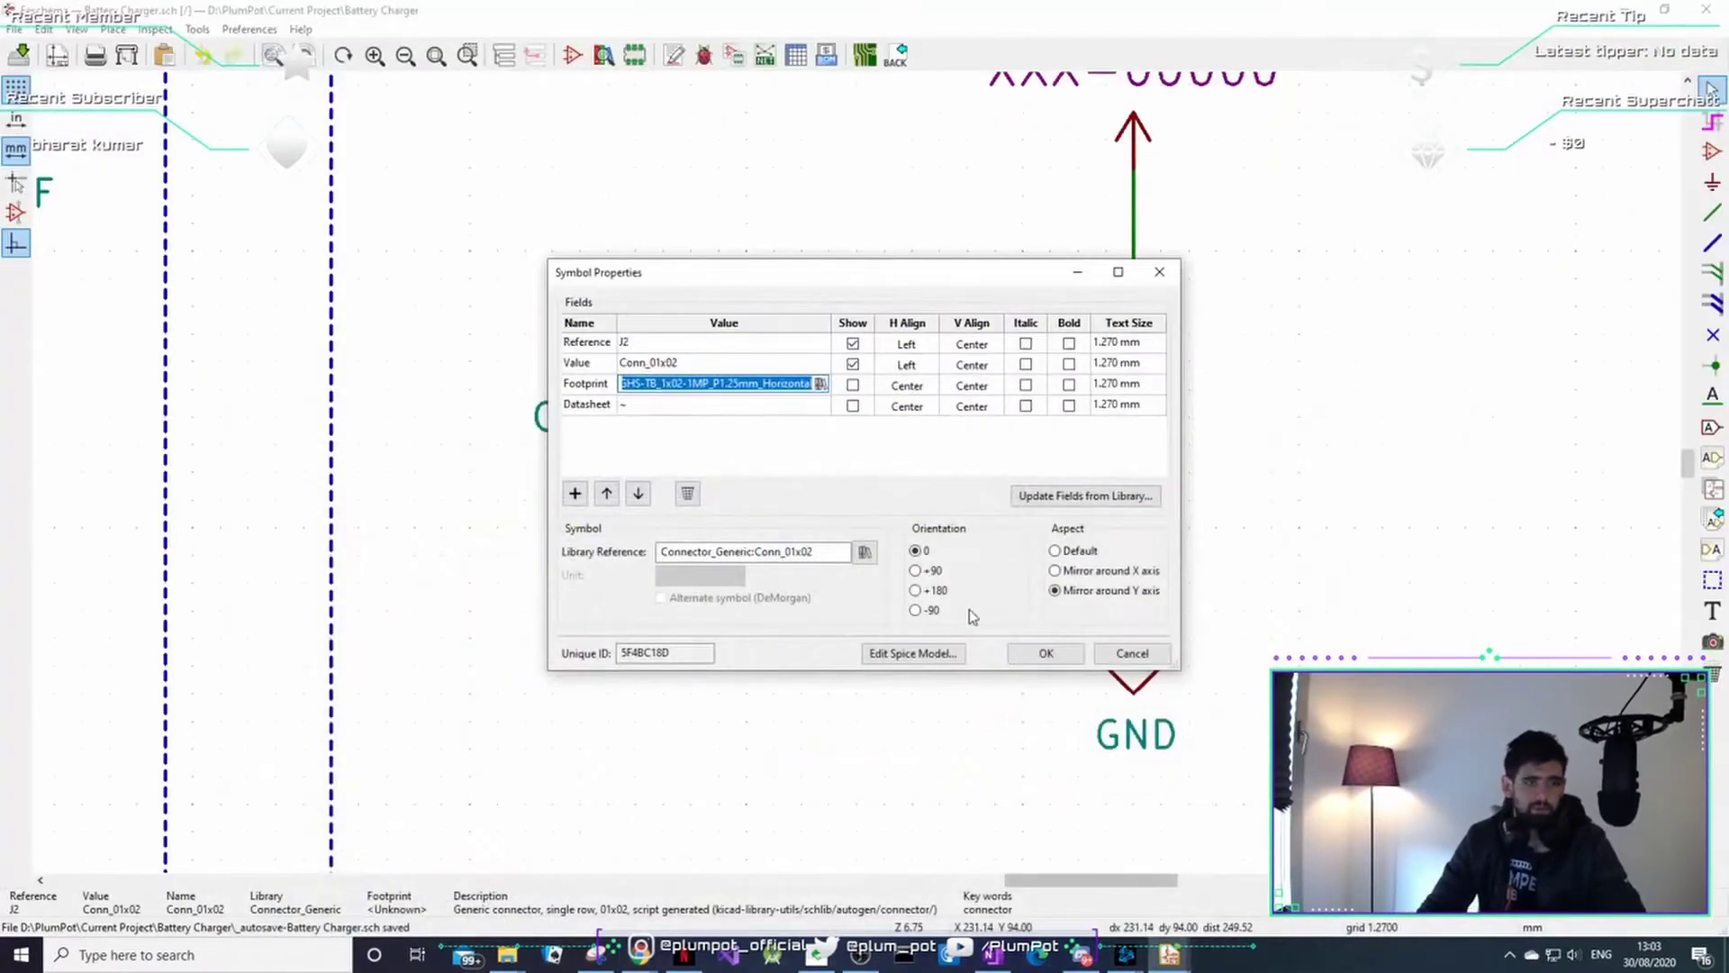
left_click(1045, 653)
scroll(671, 455, "down", 5)
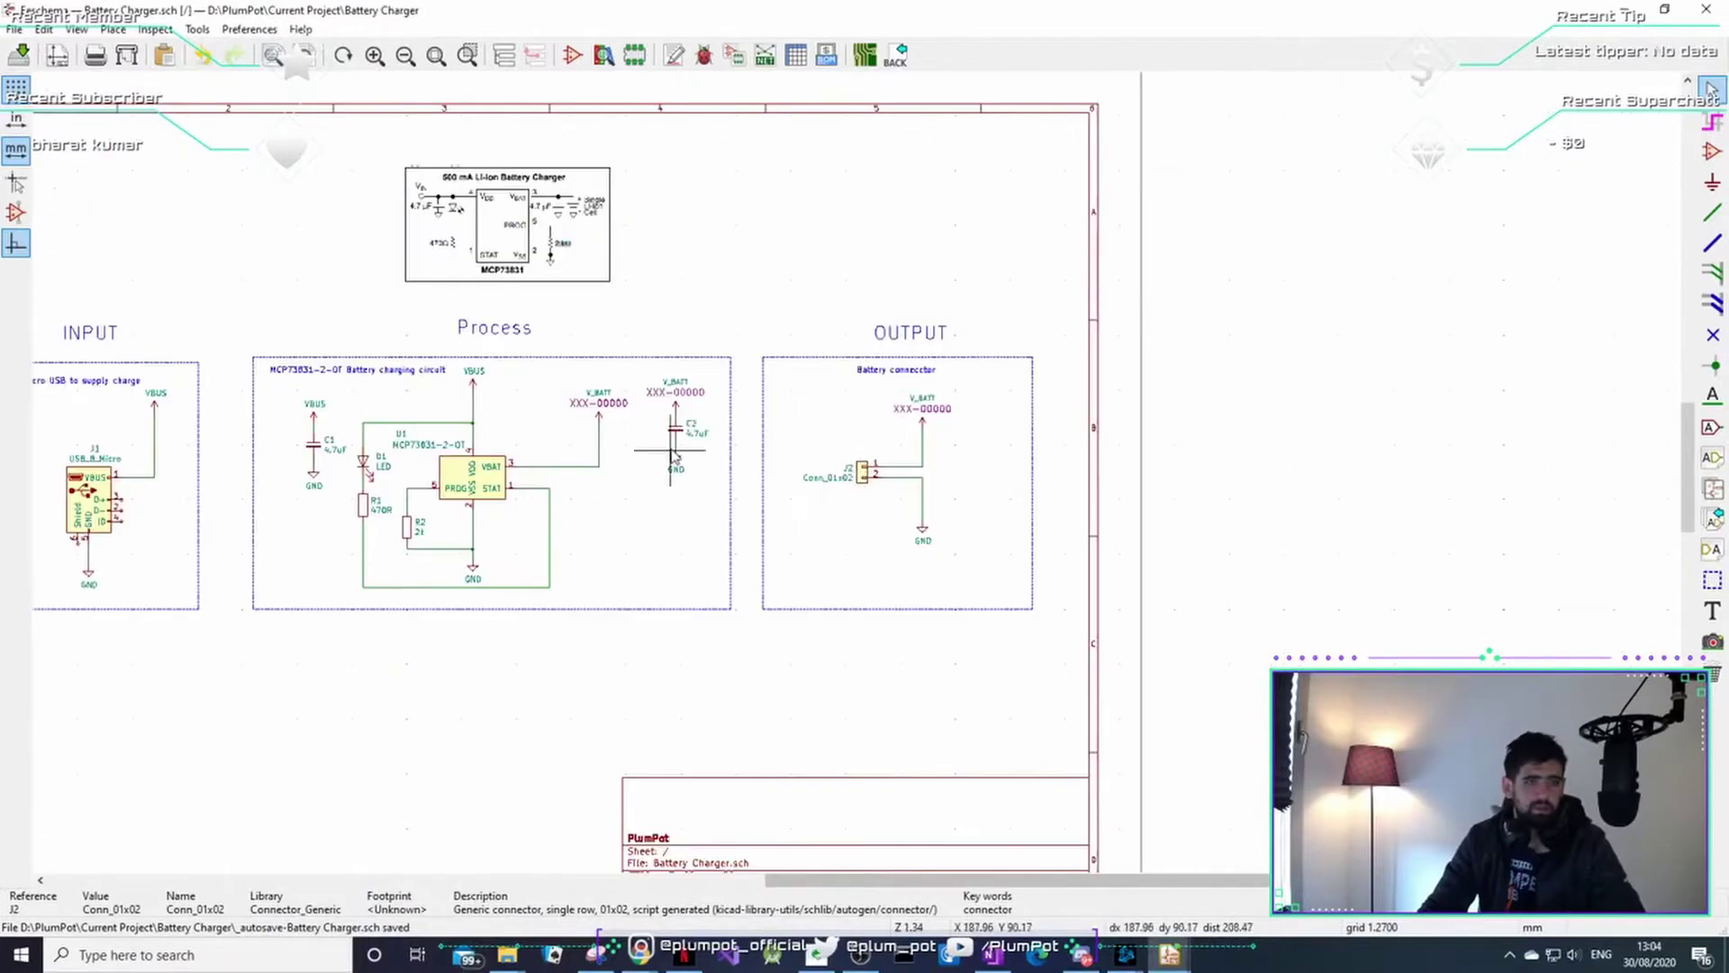
middle_click_drag(671, 451, 983, 462)
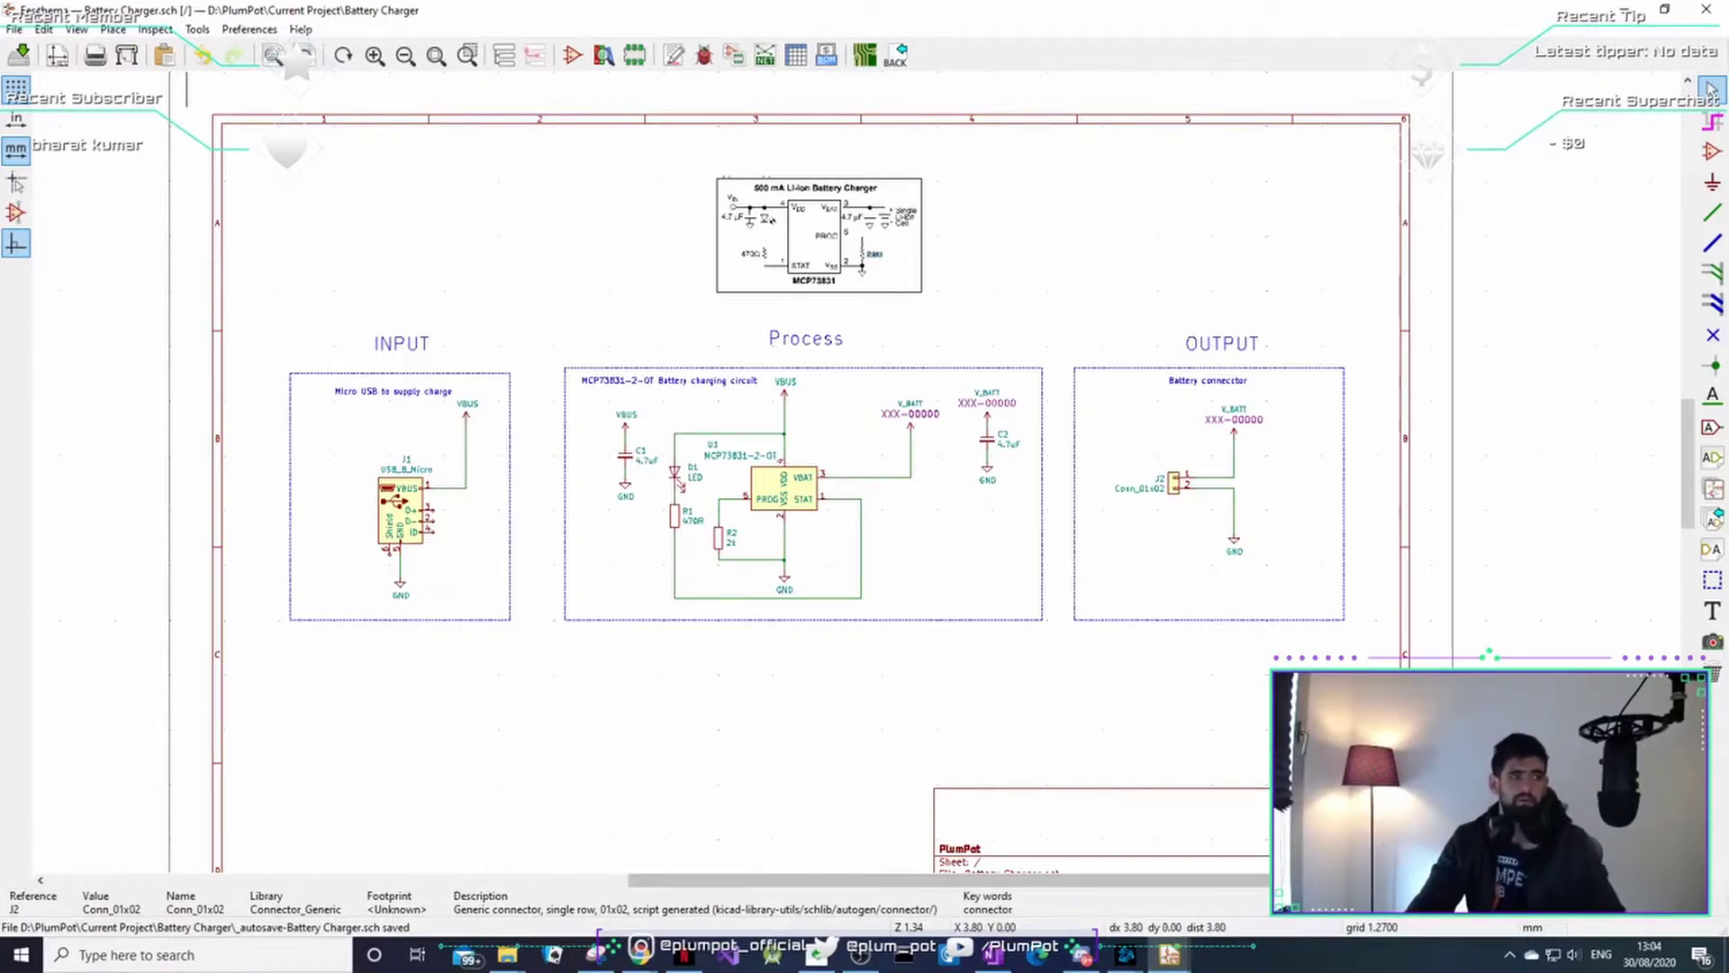
- Update the PCB from the schematic, re-associating footprints by reference, after reviewing the list of changes
left_click(200, 30)
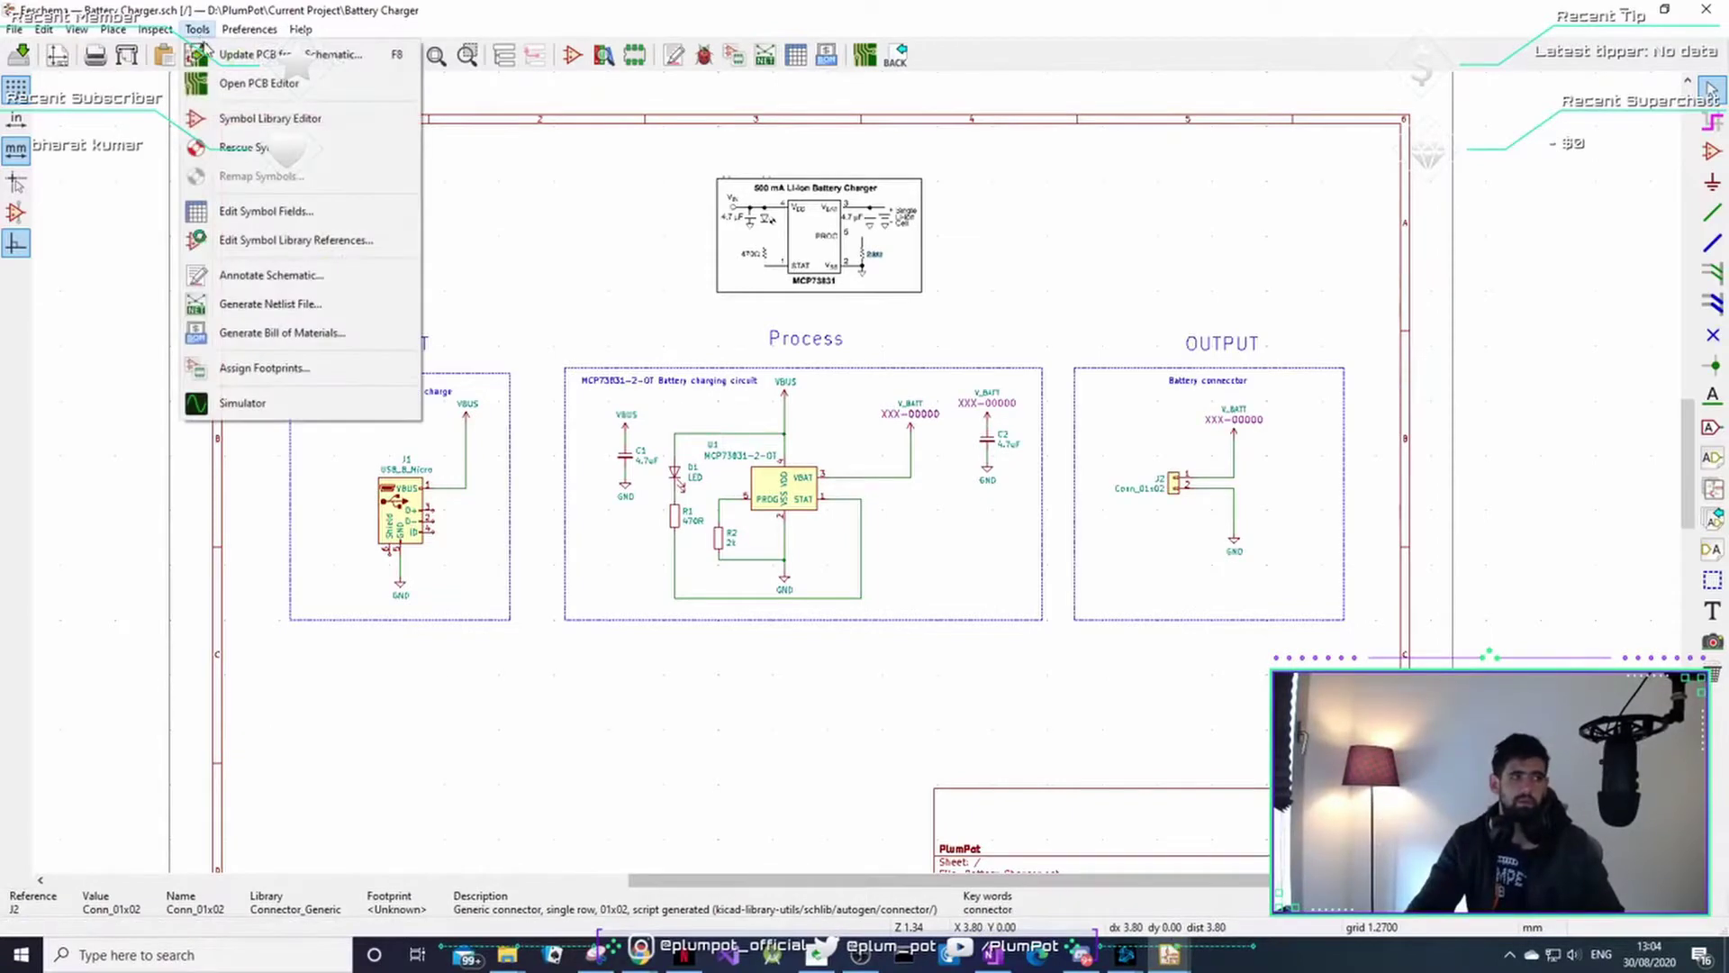
left_click(264, 63)
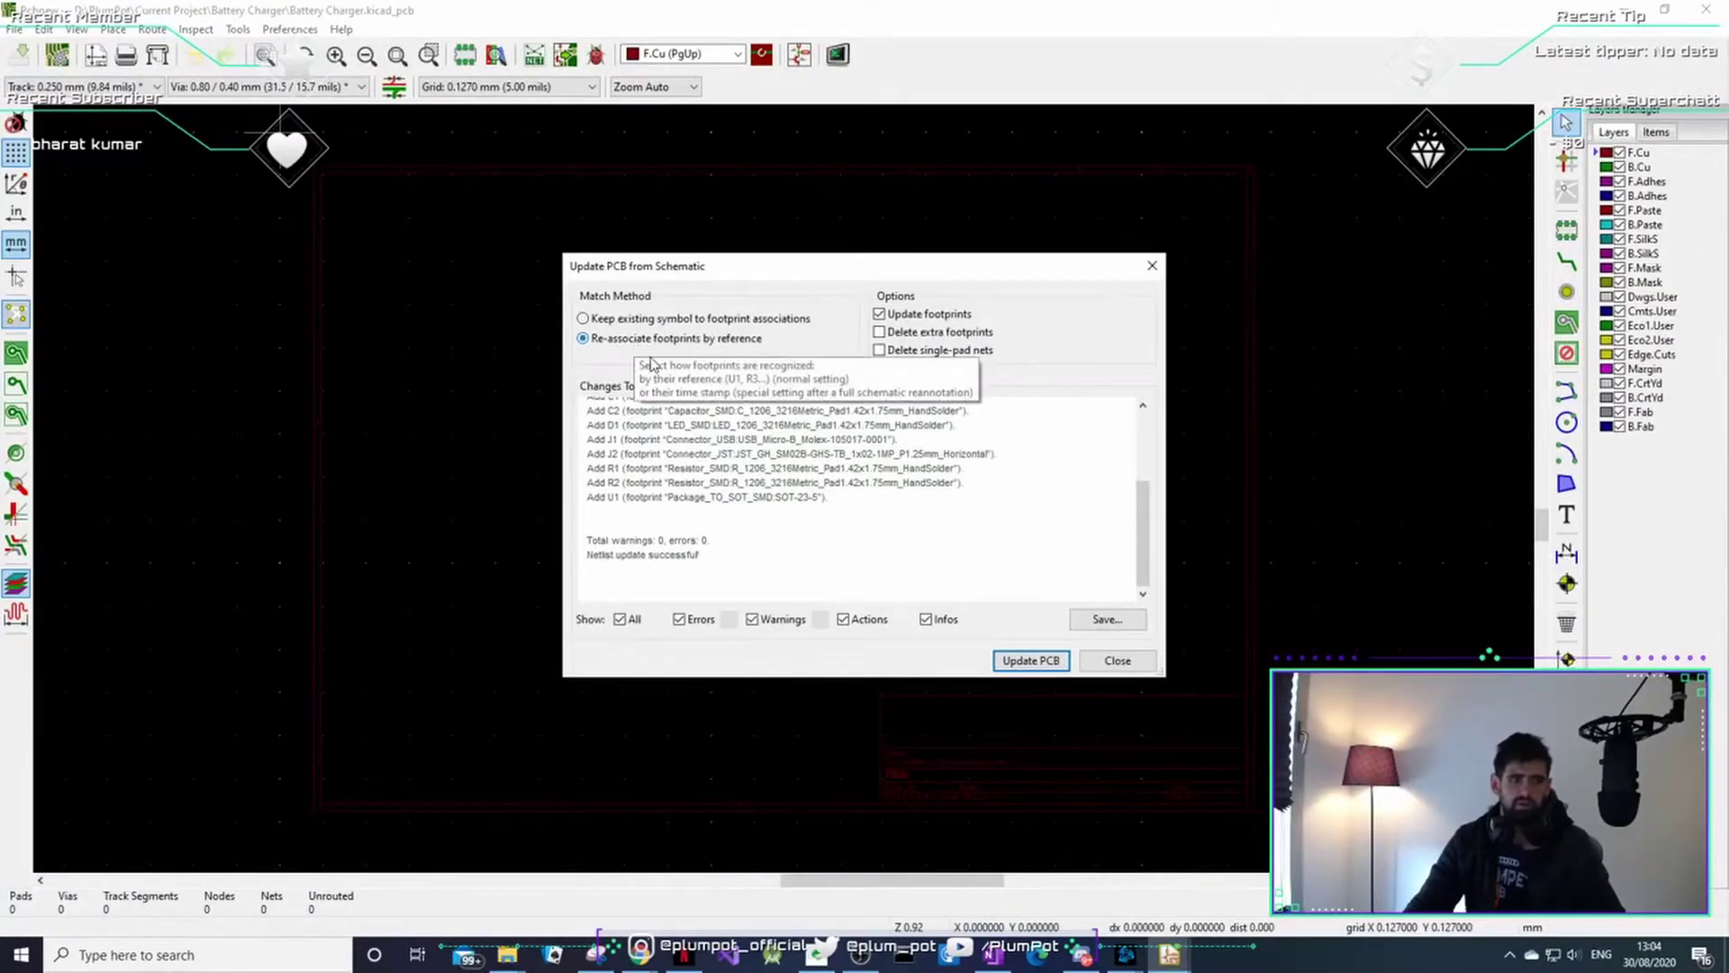
scroll(878, 562, "up", 3)
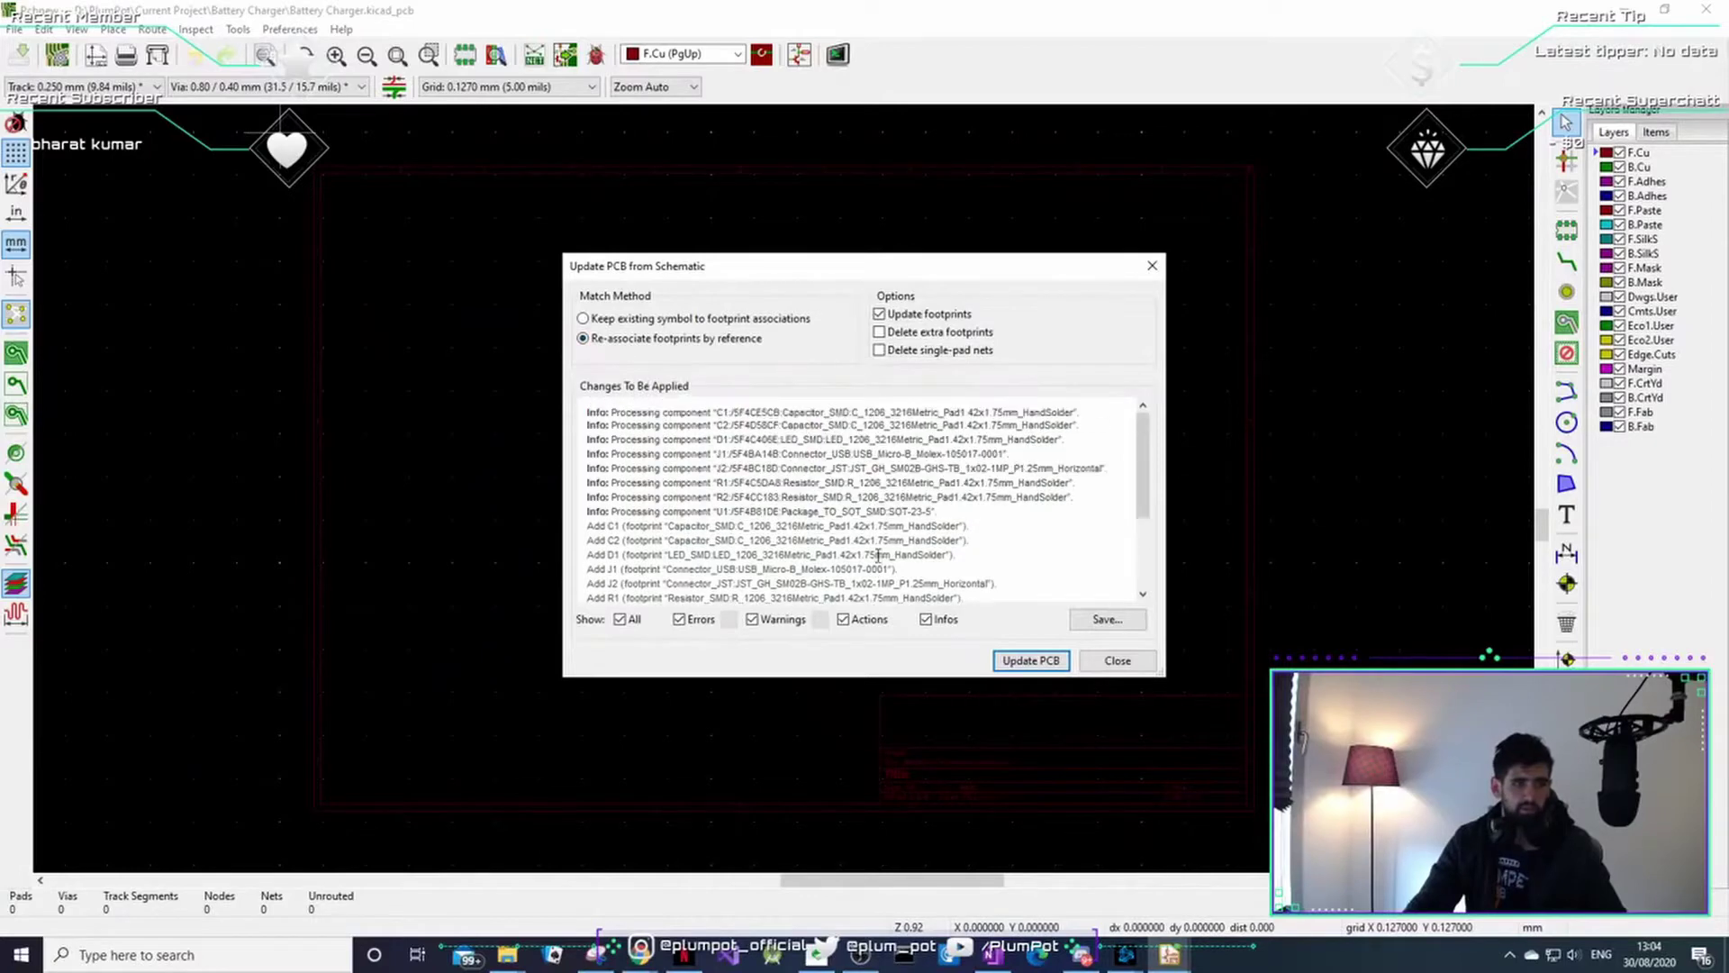
scroll(667, 554, "down", 3)
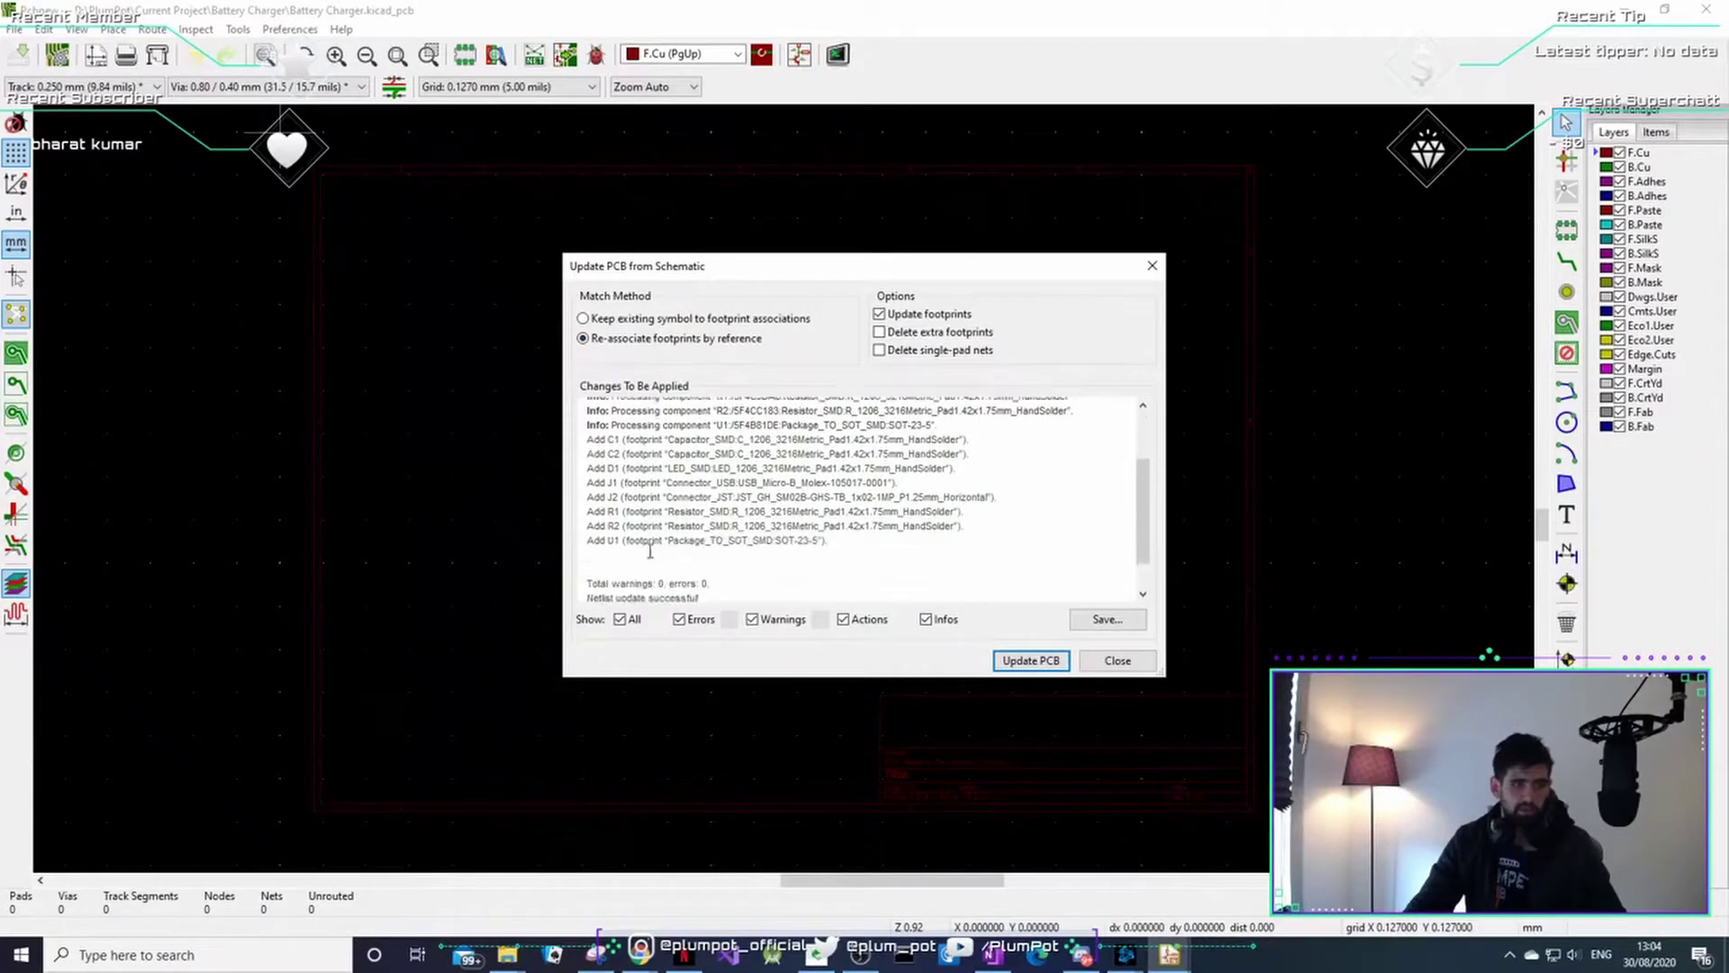
left_click_drag(595, 538, 731, 552)
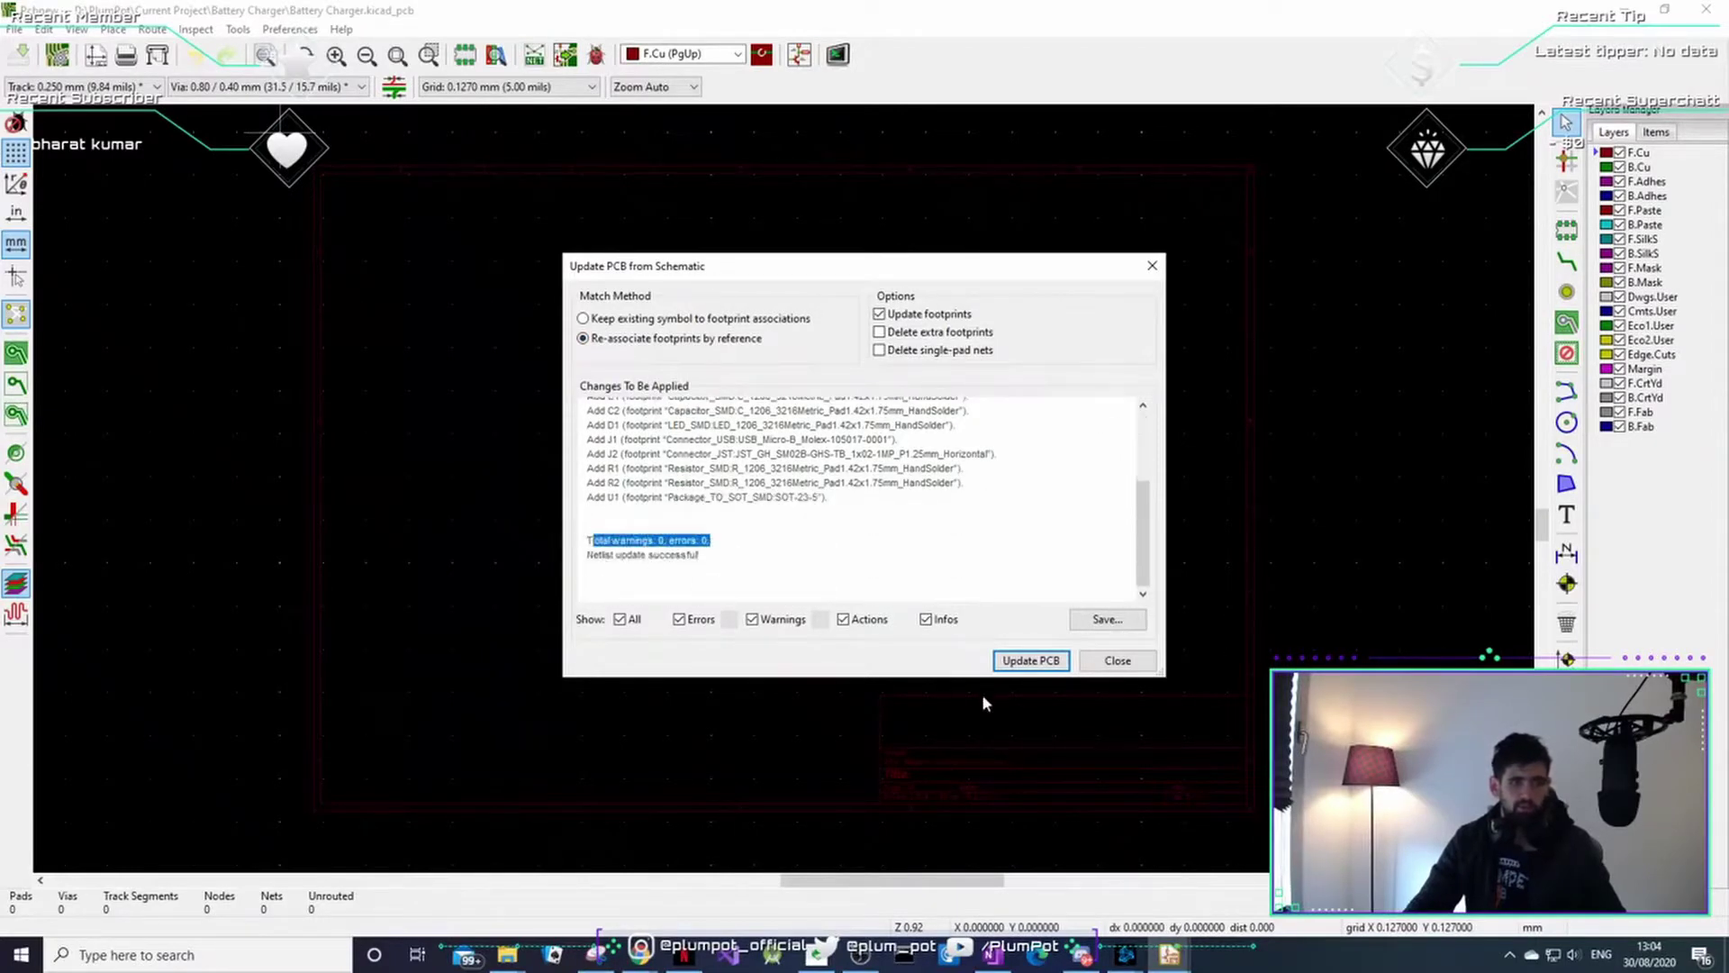
left_click(1045, 663)
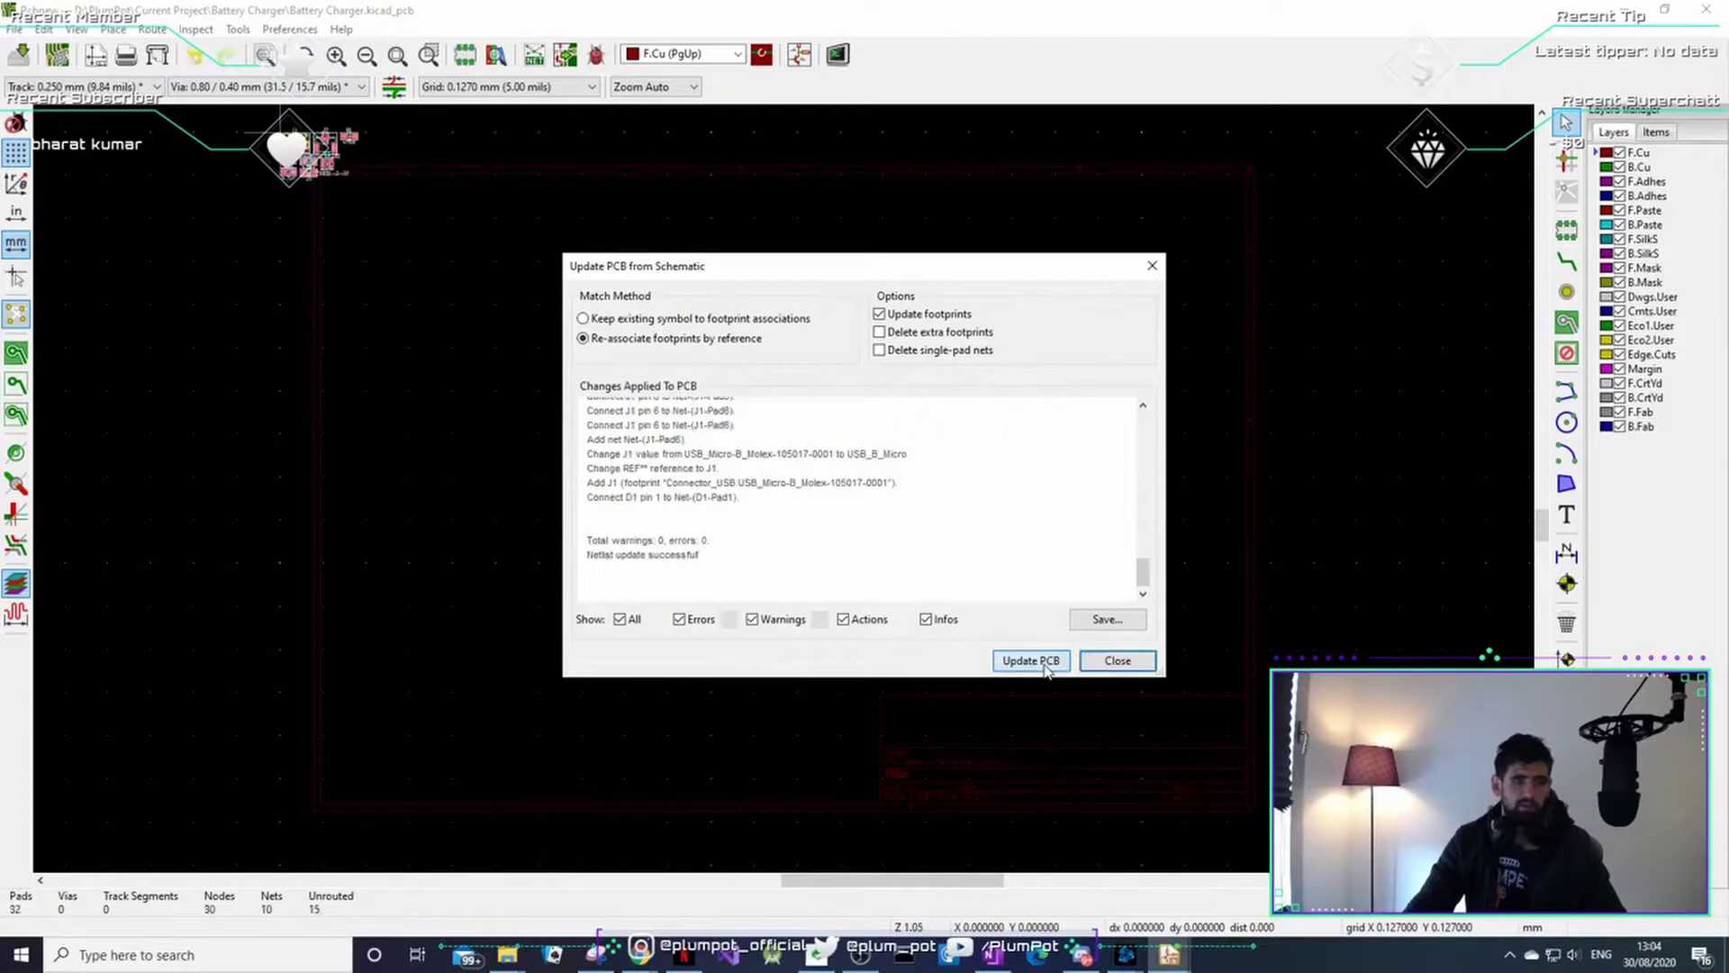
left_click(1118, 661)
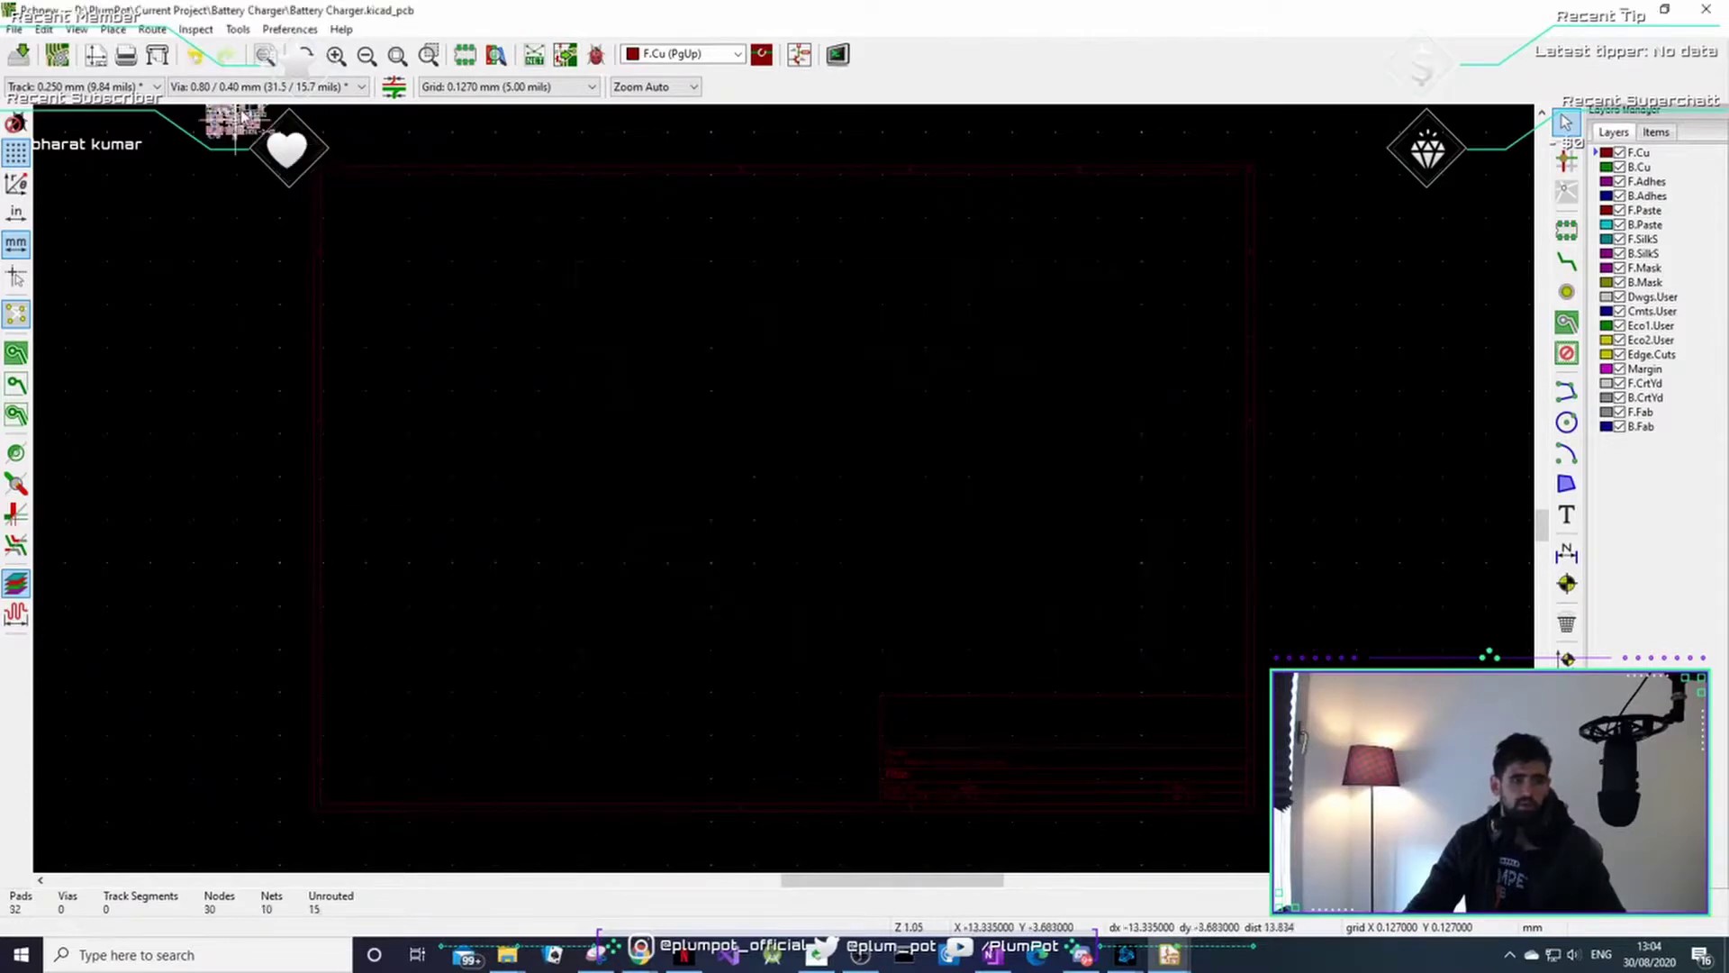
- Place the imported group of component footprints on the empty PCB sheet
scroll(783, 493, "up", 5)
scroll(790, 503, "down", 2)
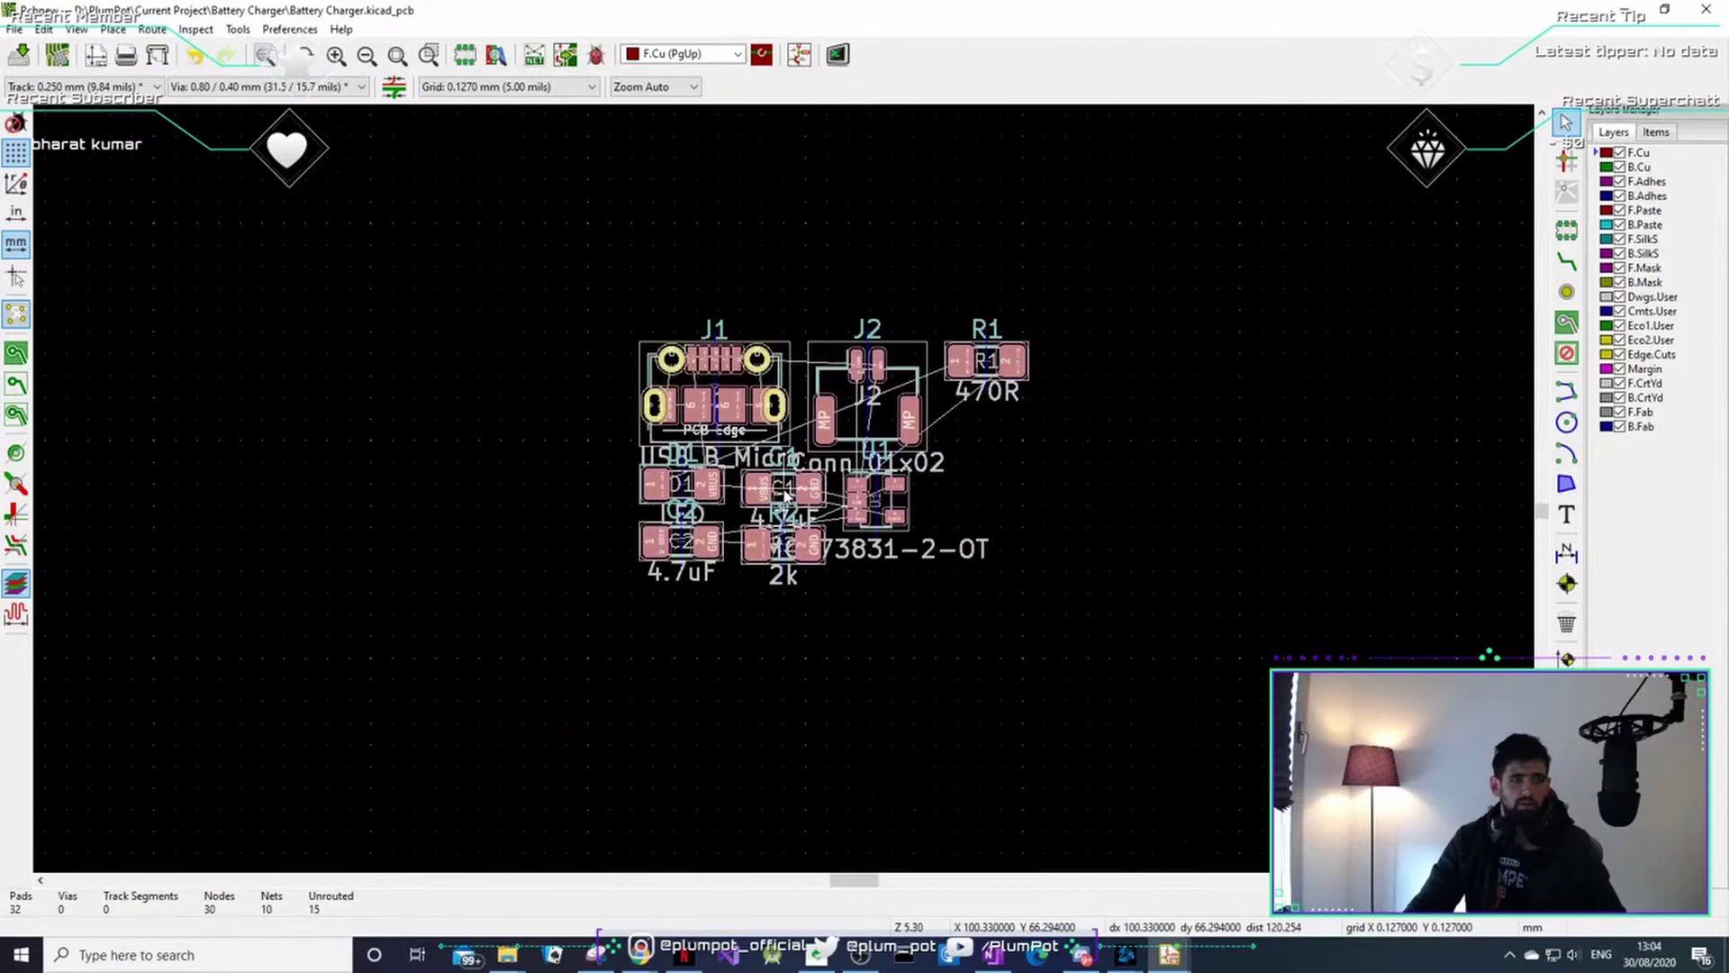
scroll(792, 506, "up", 1)
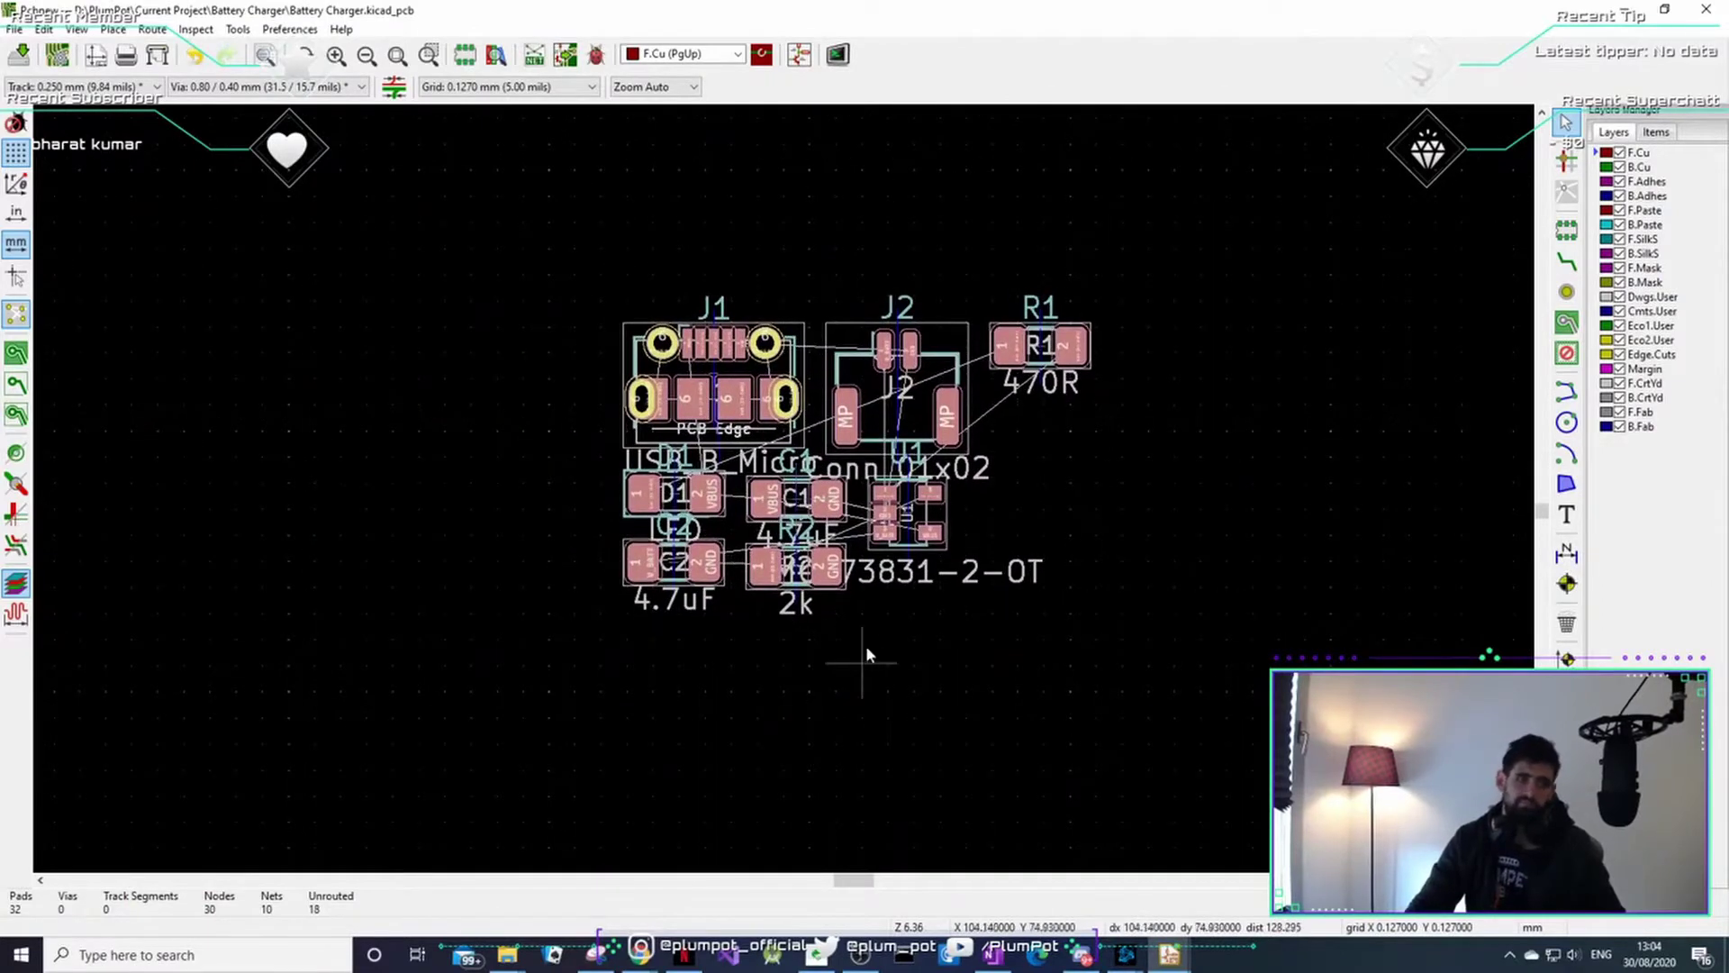
scroll(798, 509, "down", 2)
left_click(779, 432)
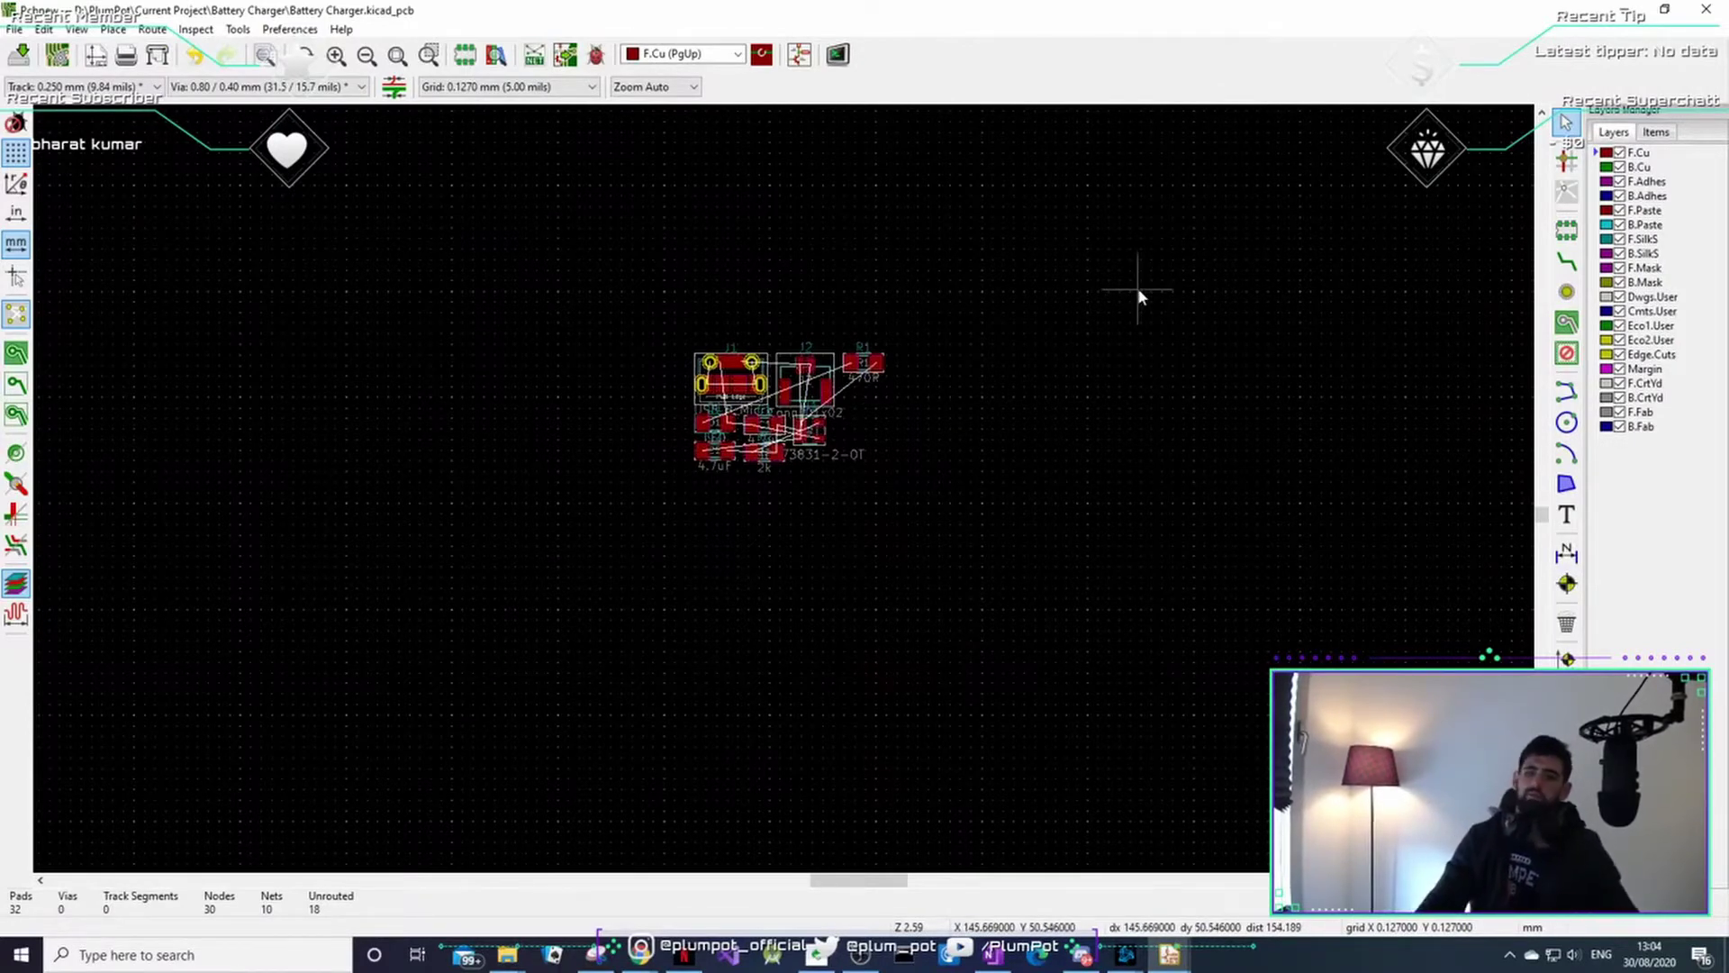
- Draw a horizontal graphic line about 27.3 mm long on the Edge.Cuts layer above the footprints
scroll(1048, 272, "up", 2)
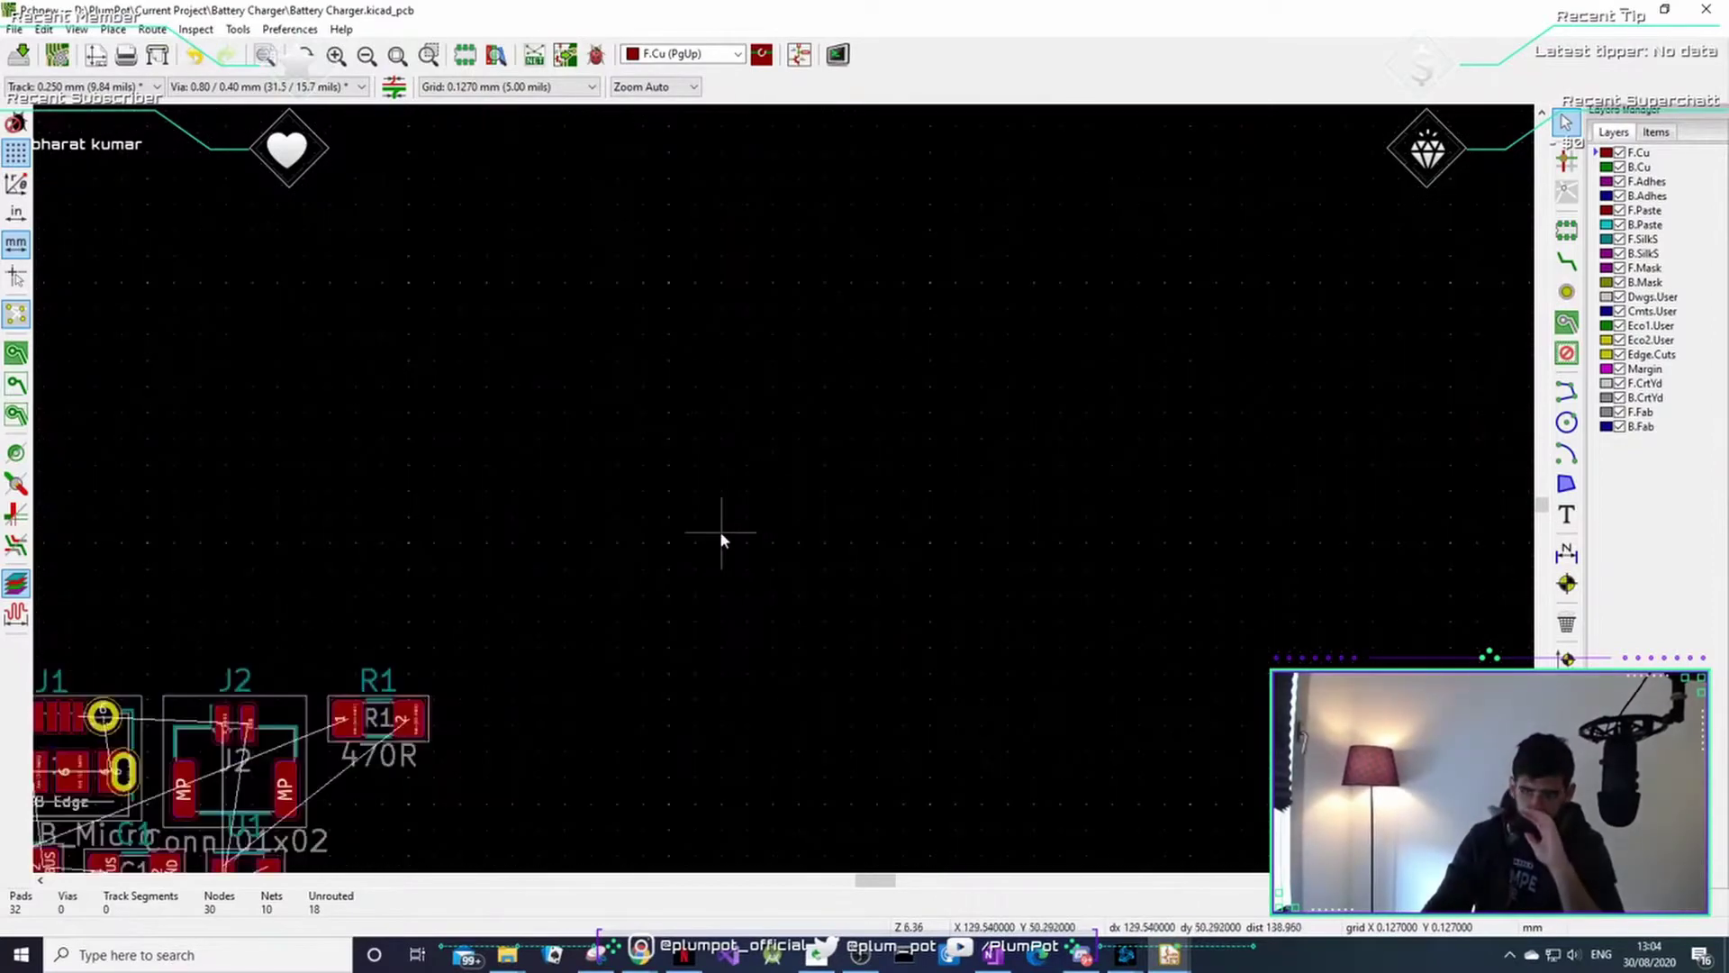
scroll(717, 529, "up", 1)
middle_click_drag(843, 467, 1481, 153)
middle_click_drag(1109, 371, 1044, 339)
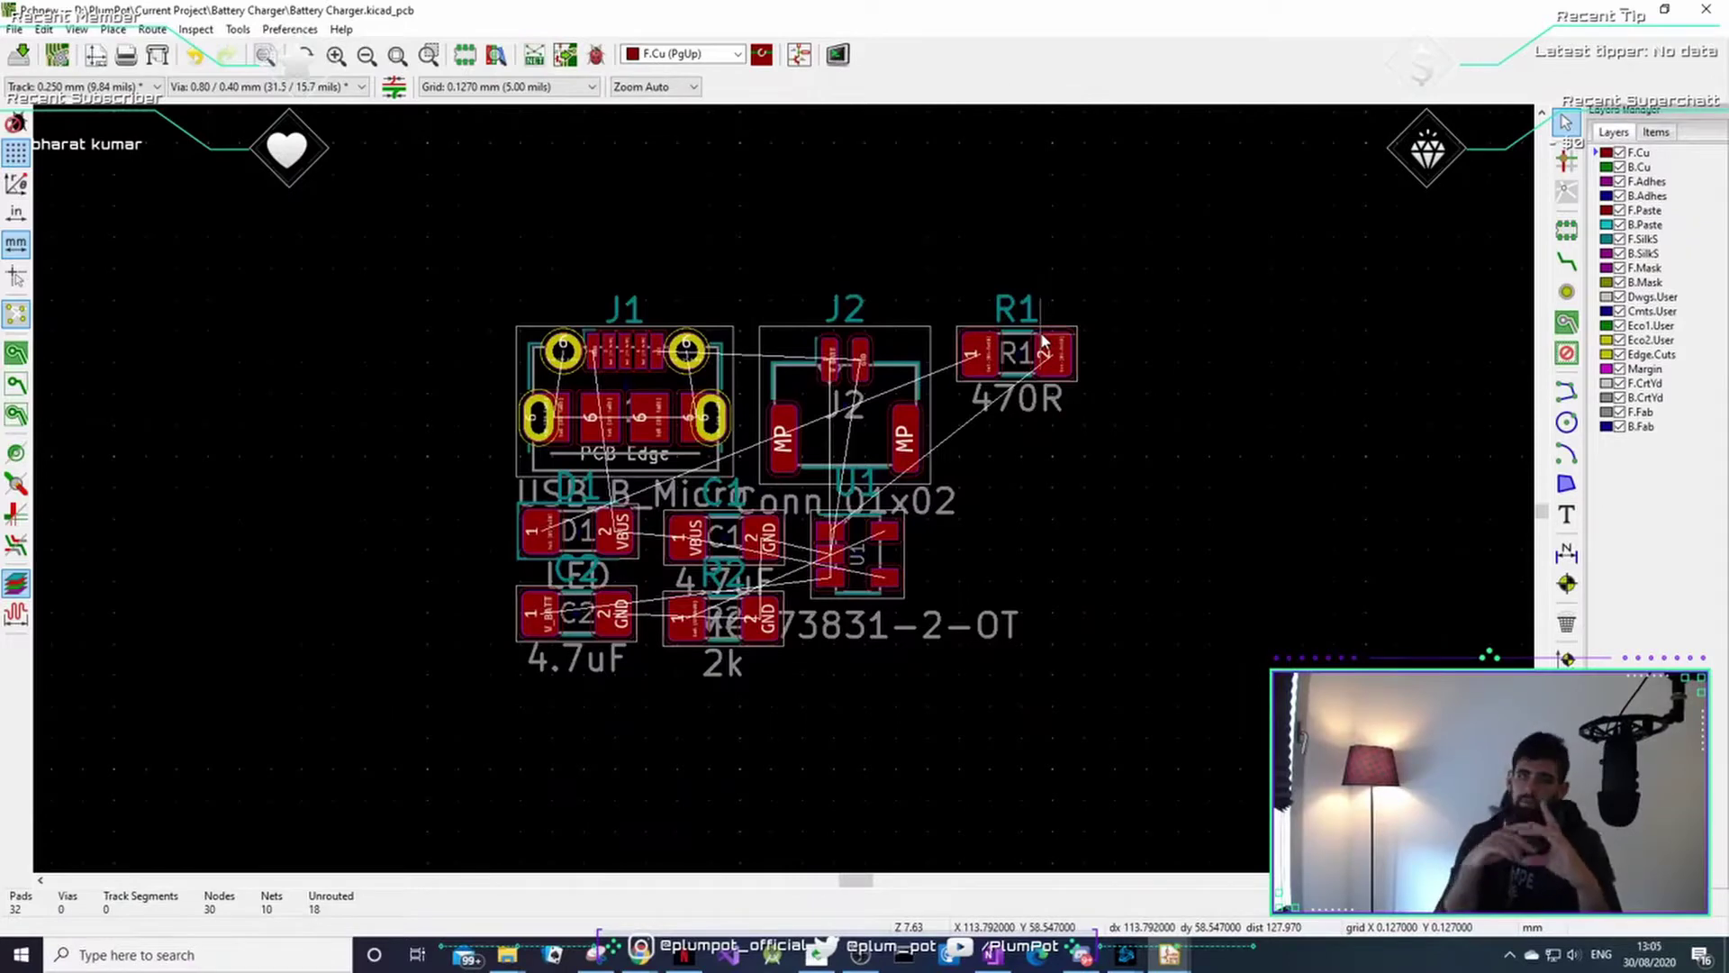
left_click(1607, 356)
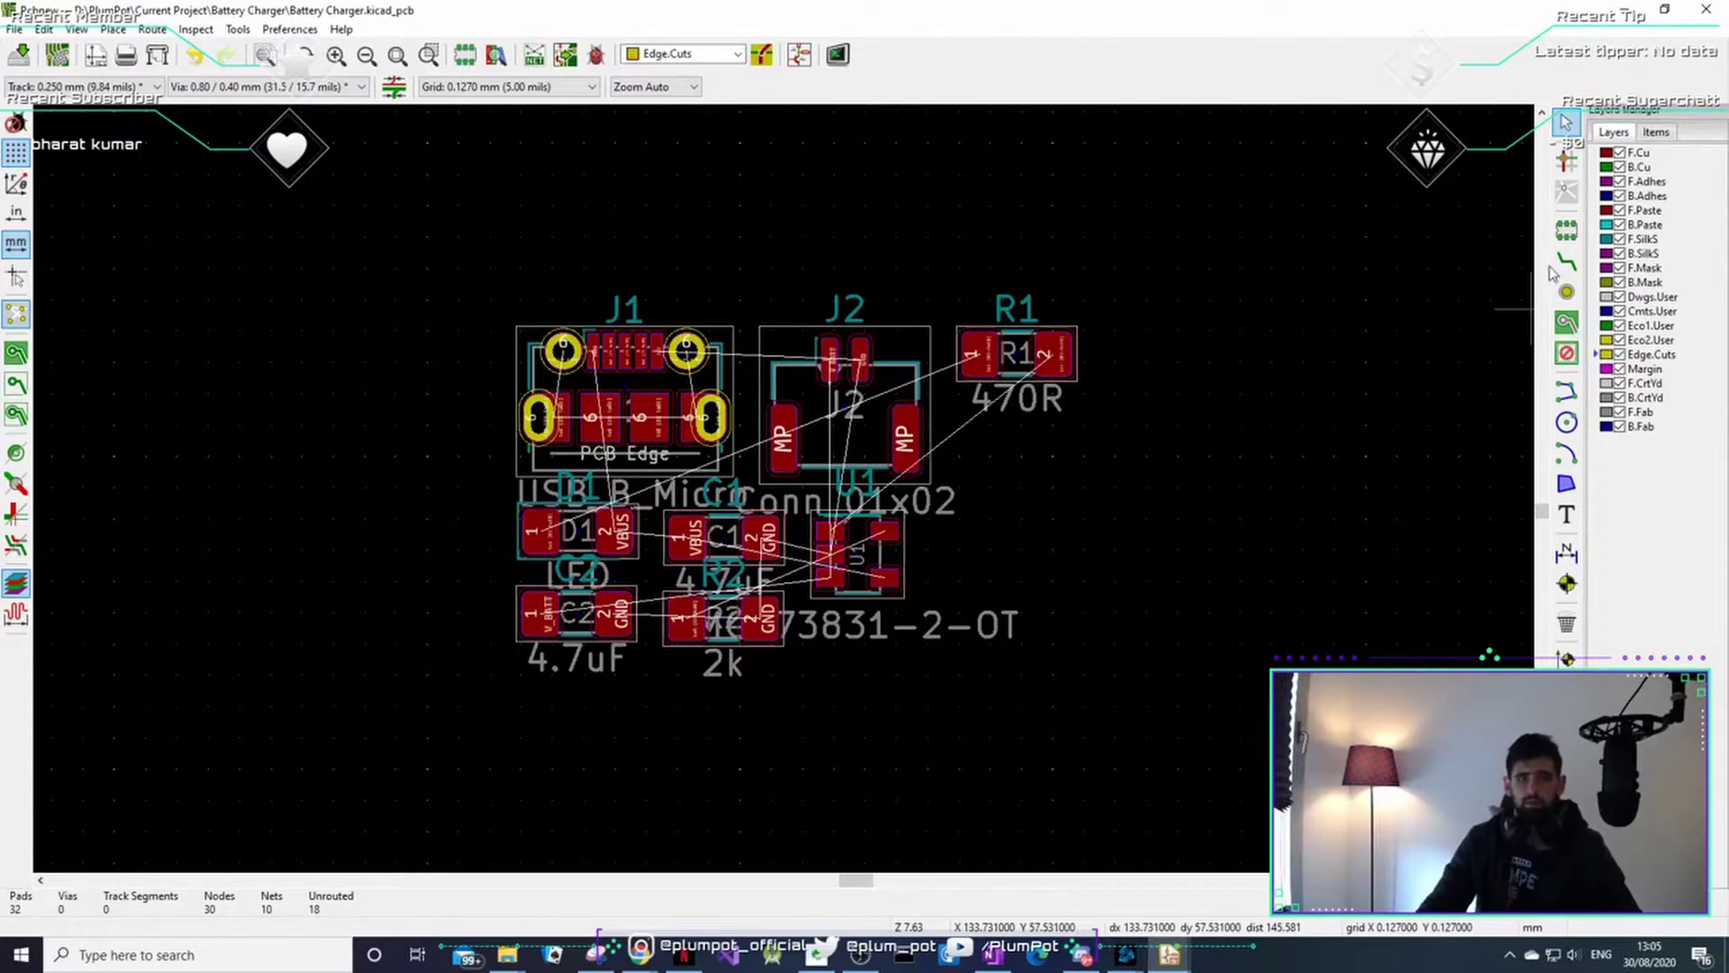
left_click(1565, 400)
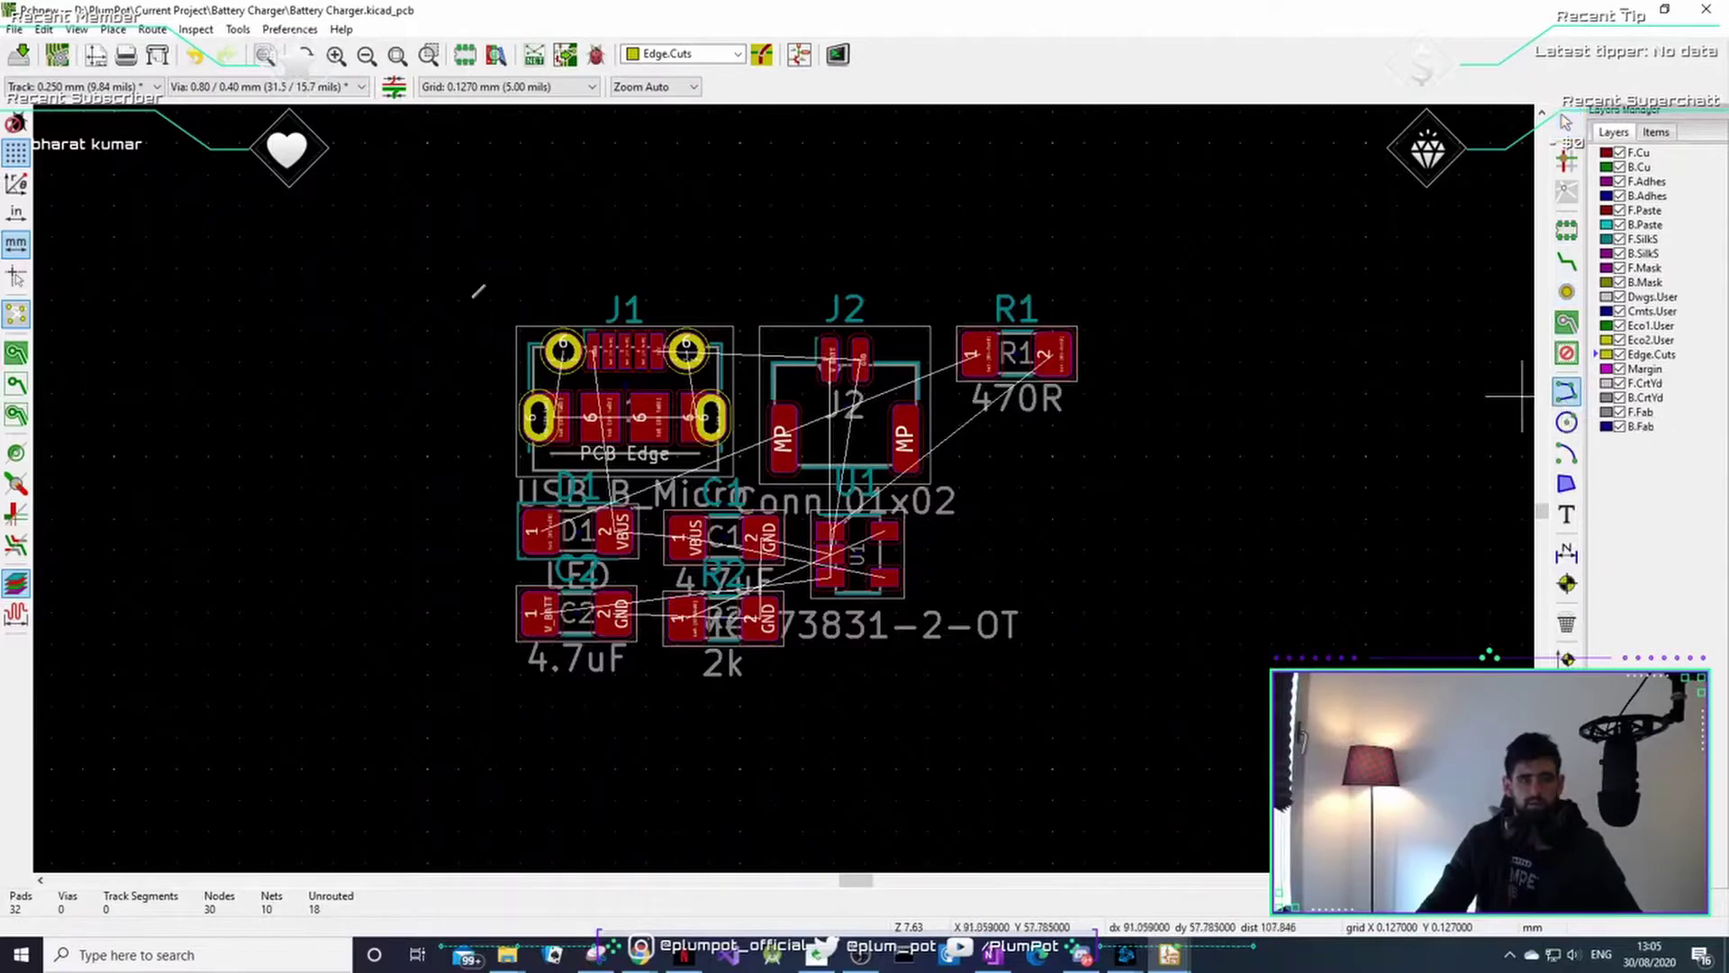
left_click(465, 205)
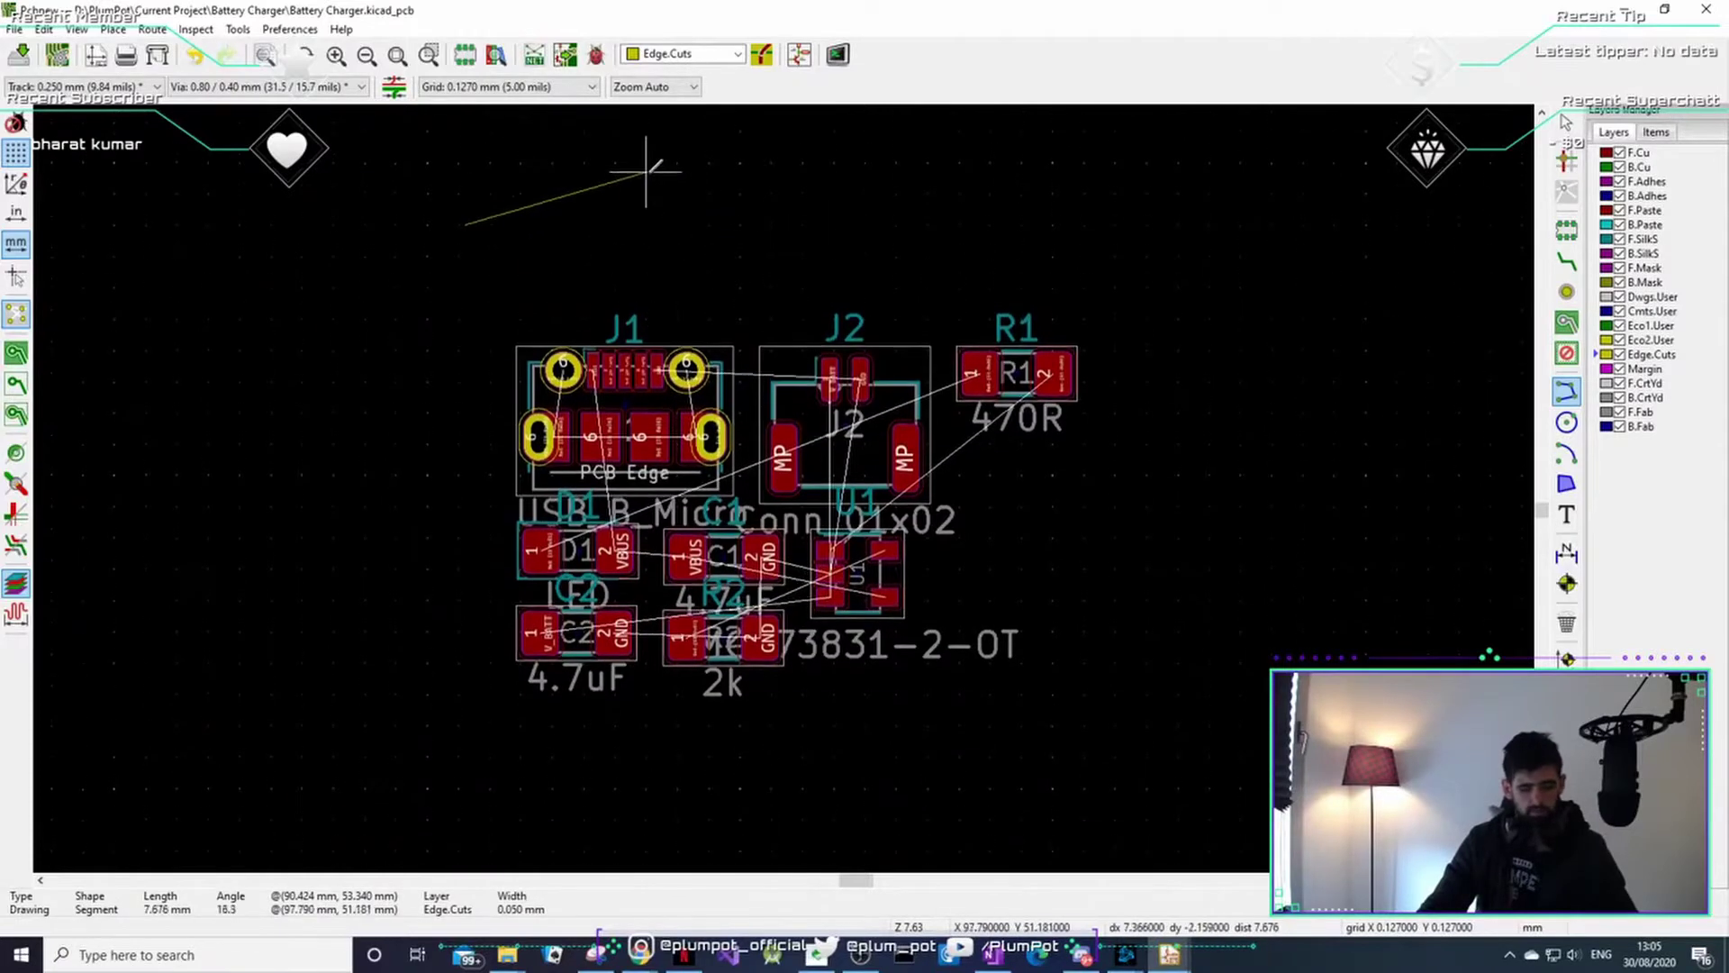
double_click(1138, 235)
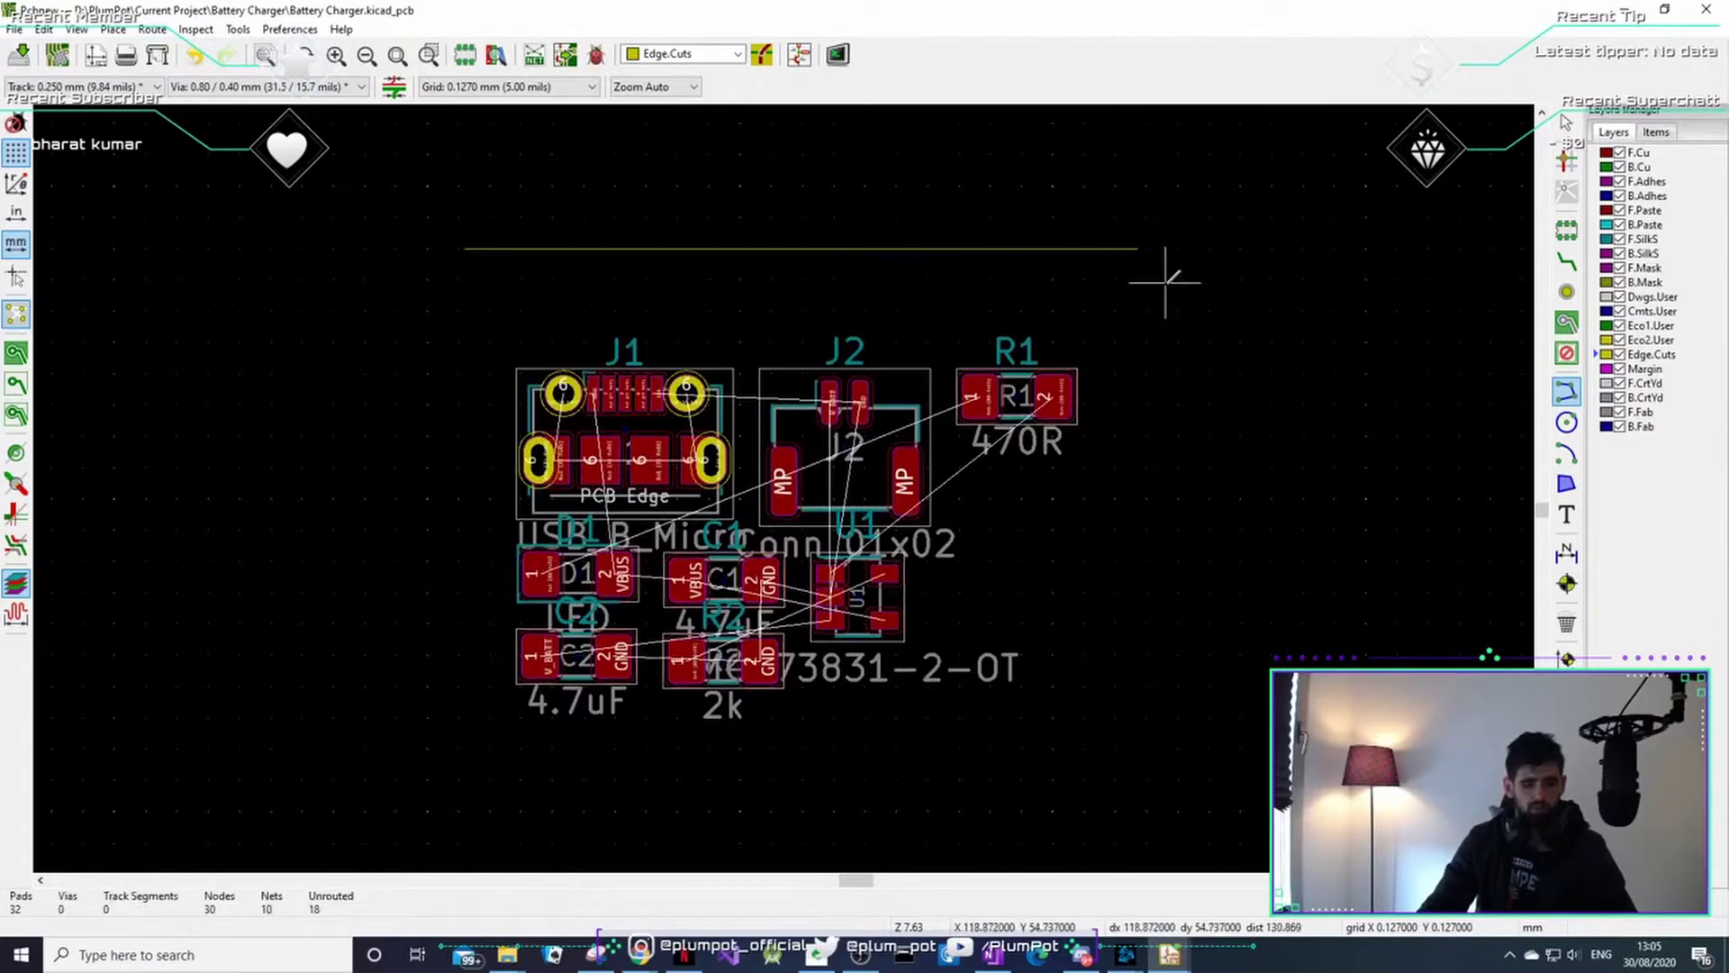
key("Escape")
- Set the Edge.Cuts line's start point to X 0, Y 20 mm and its end X to 0, making it 20 mm long and vertical
left_click_drag(1060, 195, 892, 299)
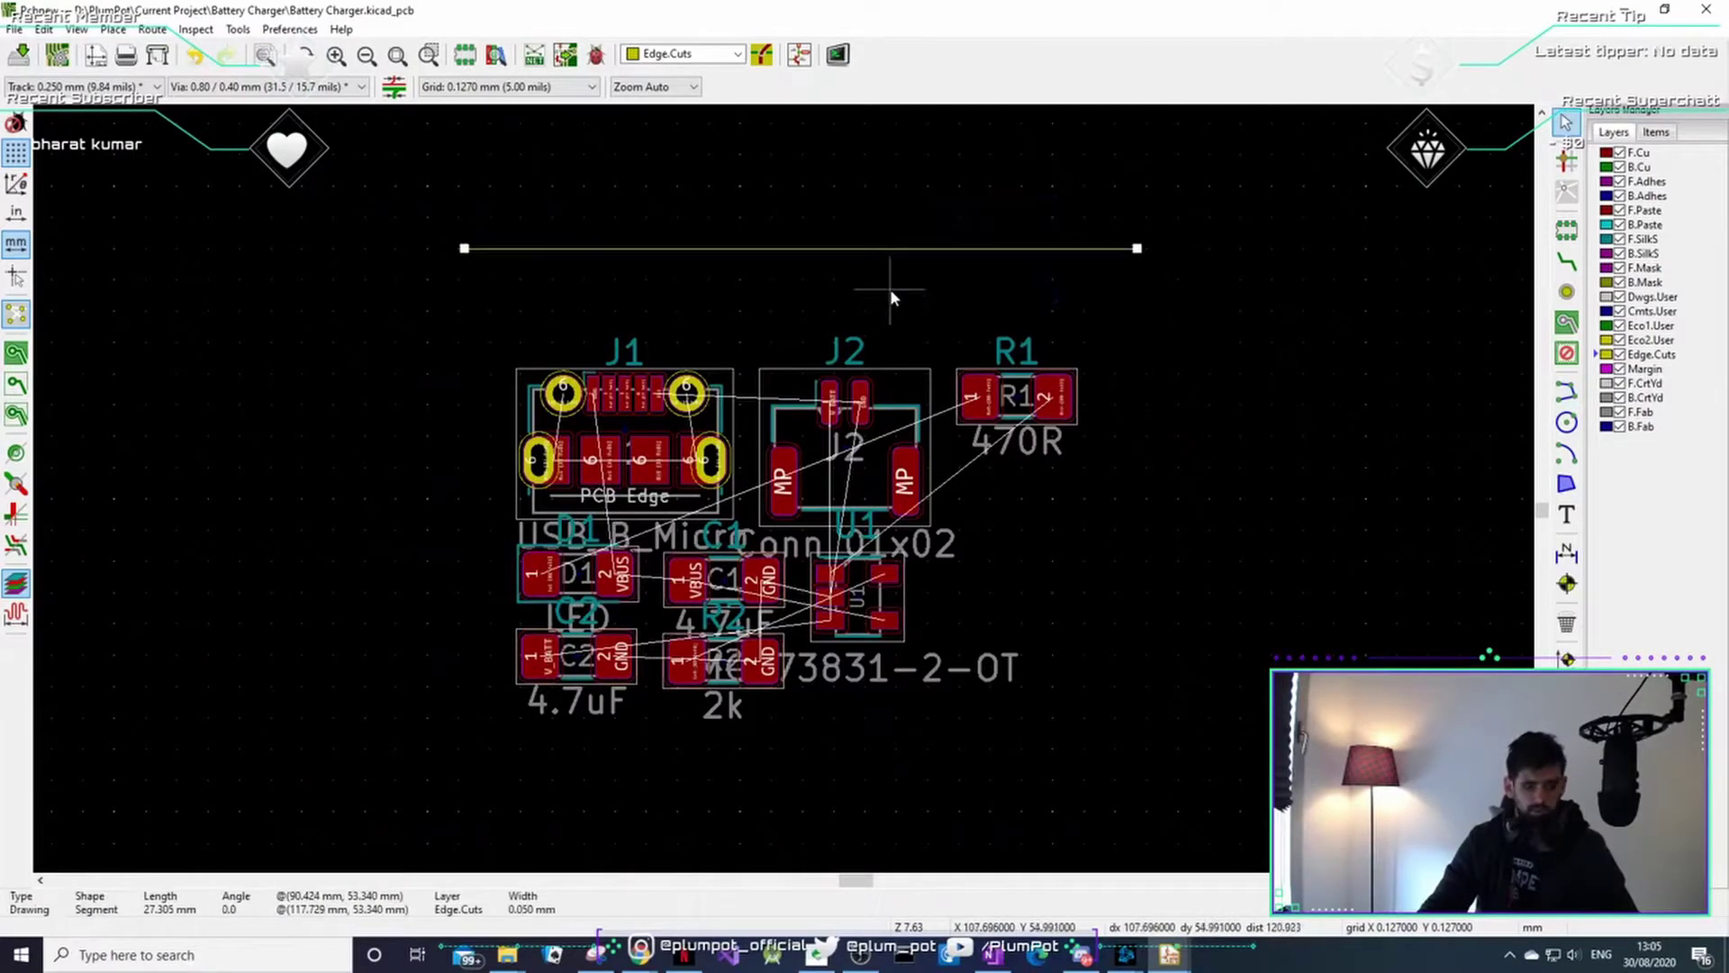
type("e")
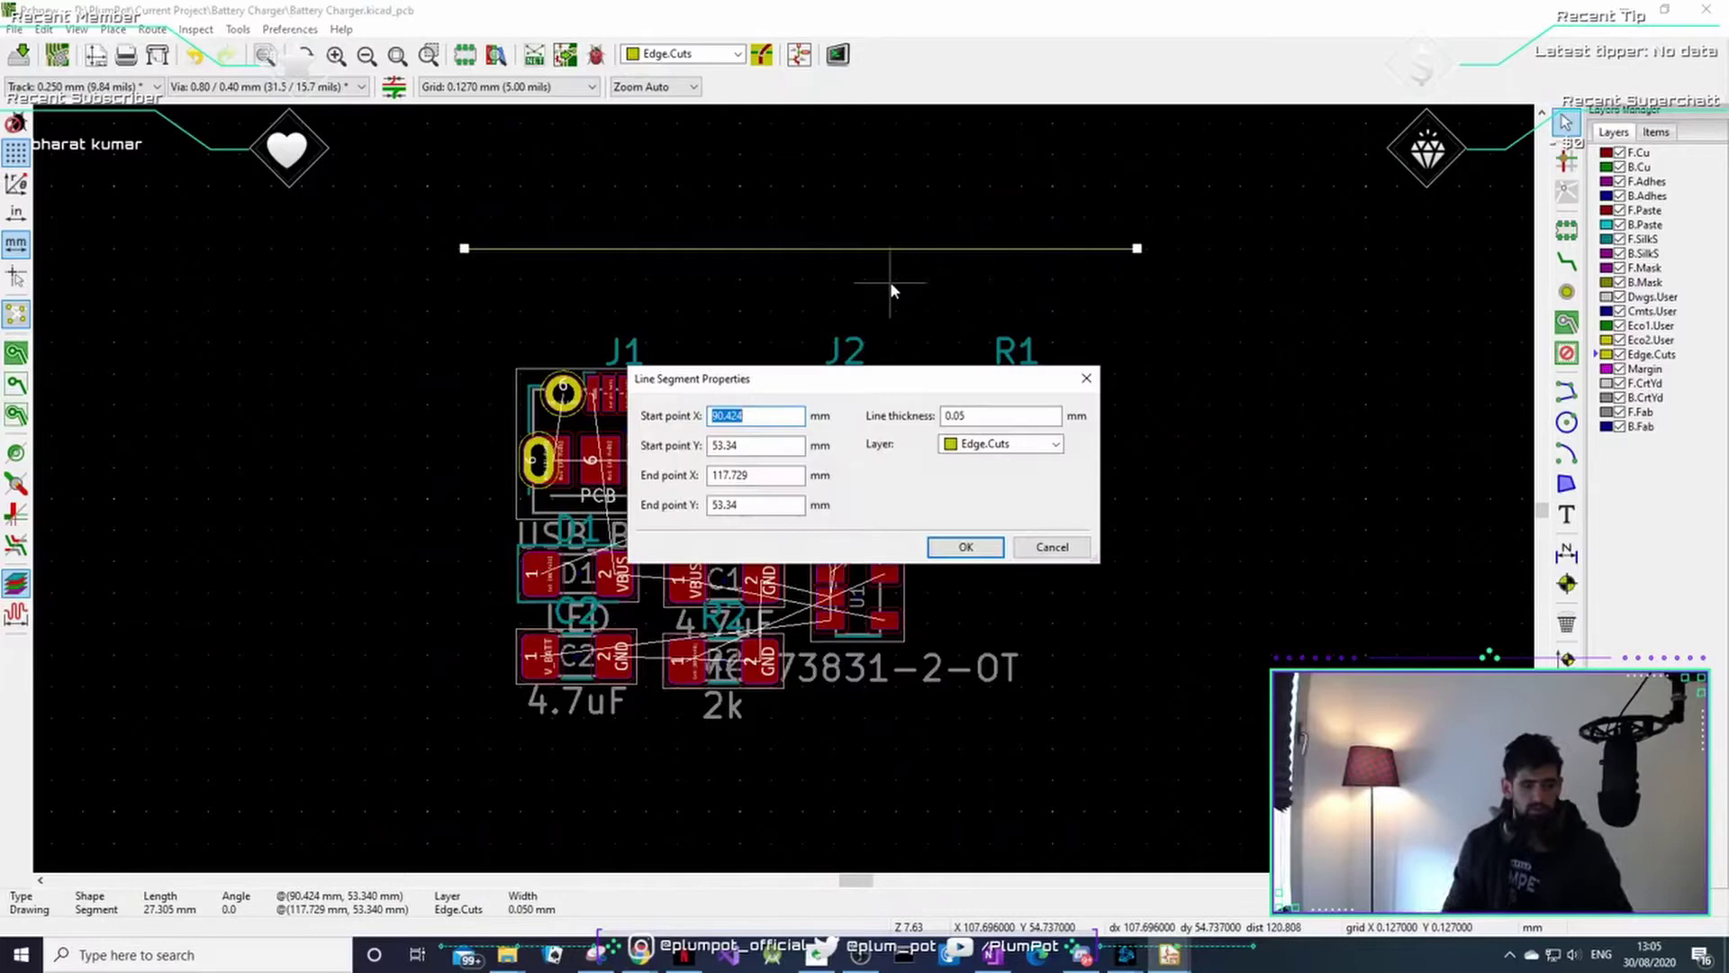
type("0")
key("Tab")
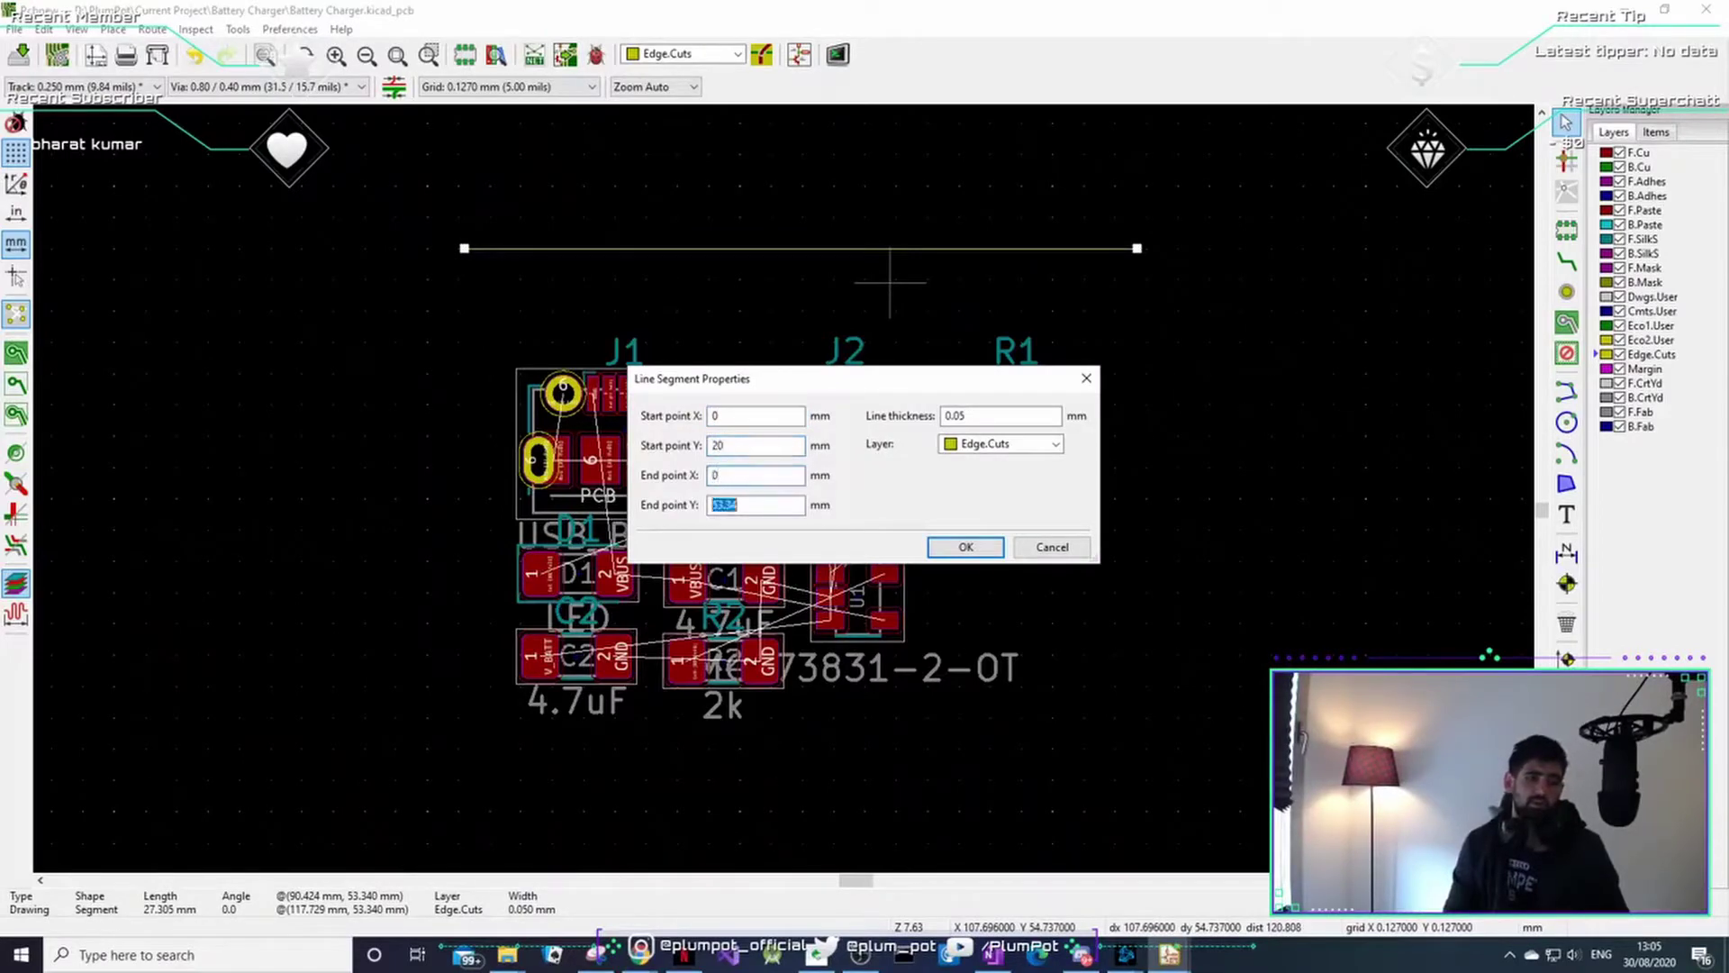
key("Return")
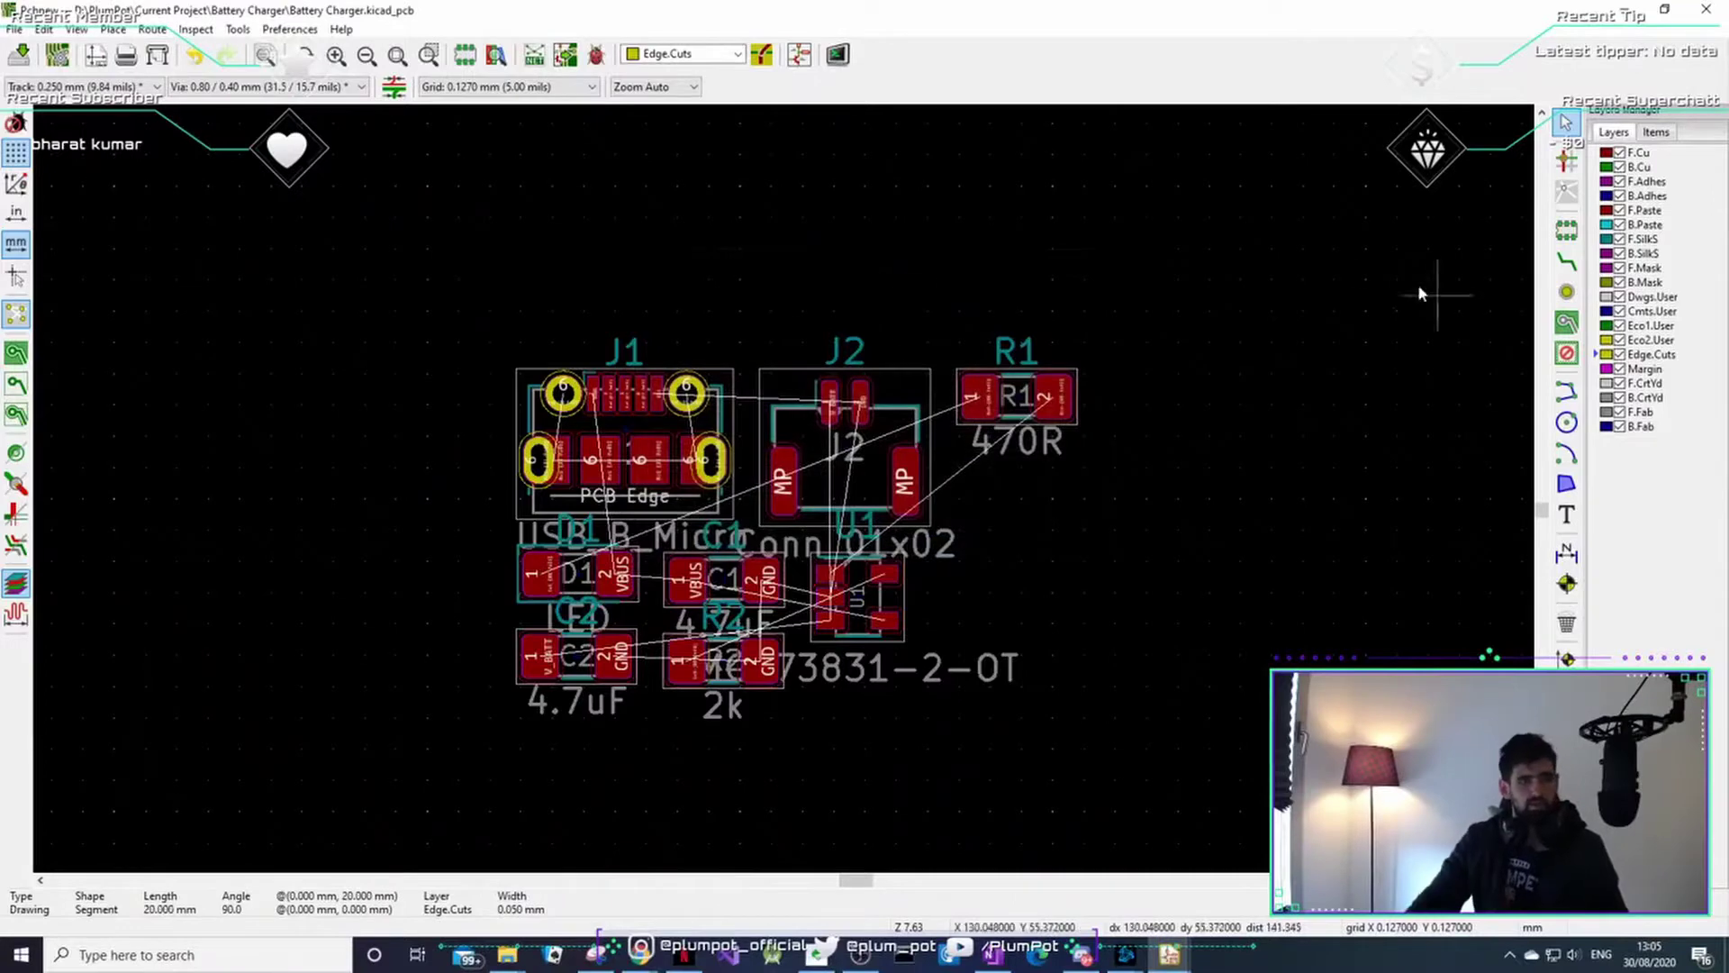
- Inspect the square board outline in the layout and as a 3D board, and close the 3D view
scroll(1421, 294, "down", 3)
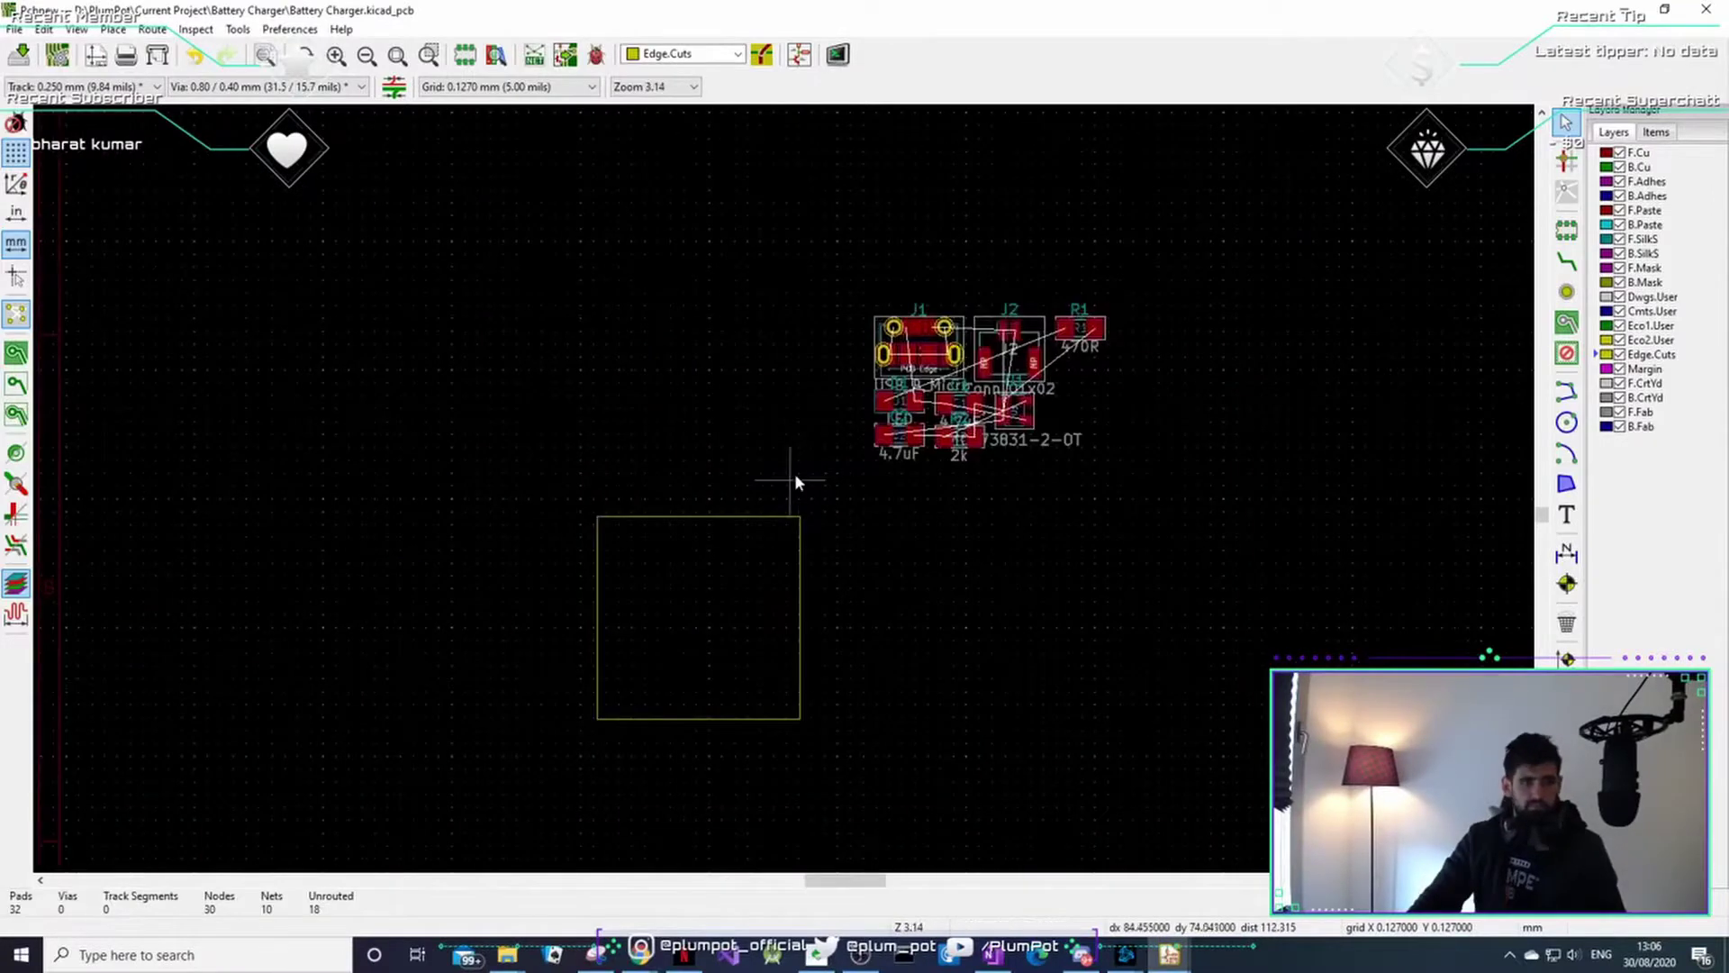
left_click_drag(839, 474, 546, 760)
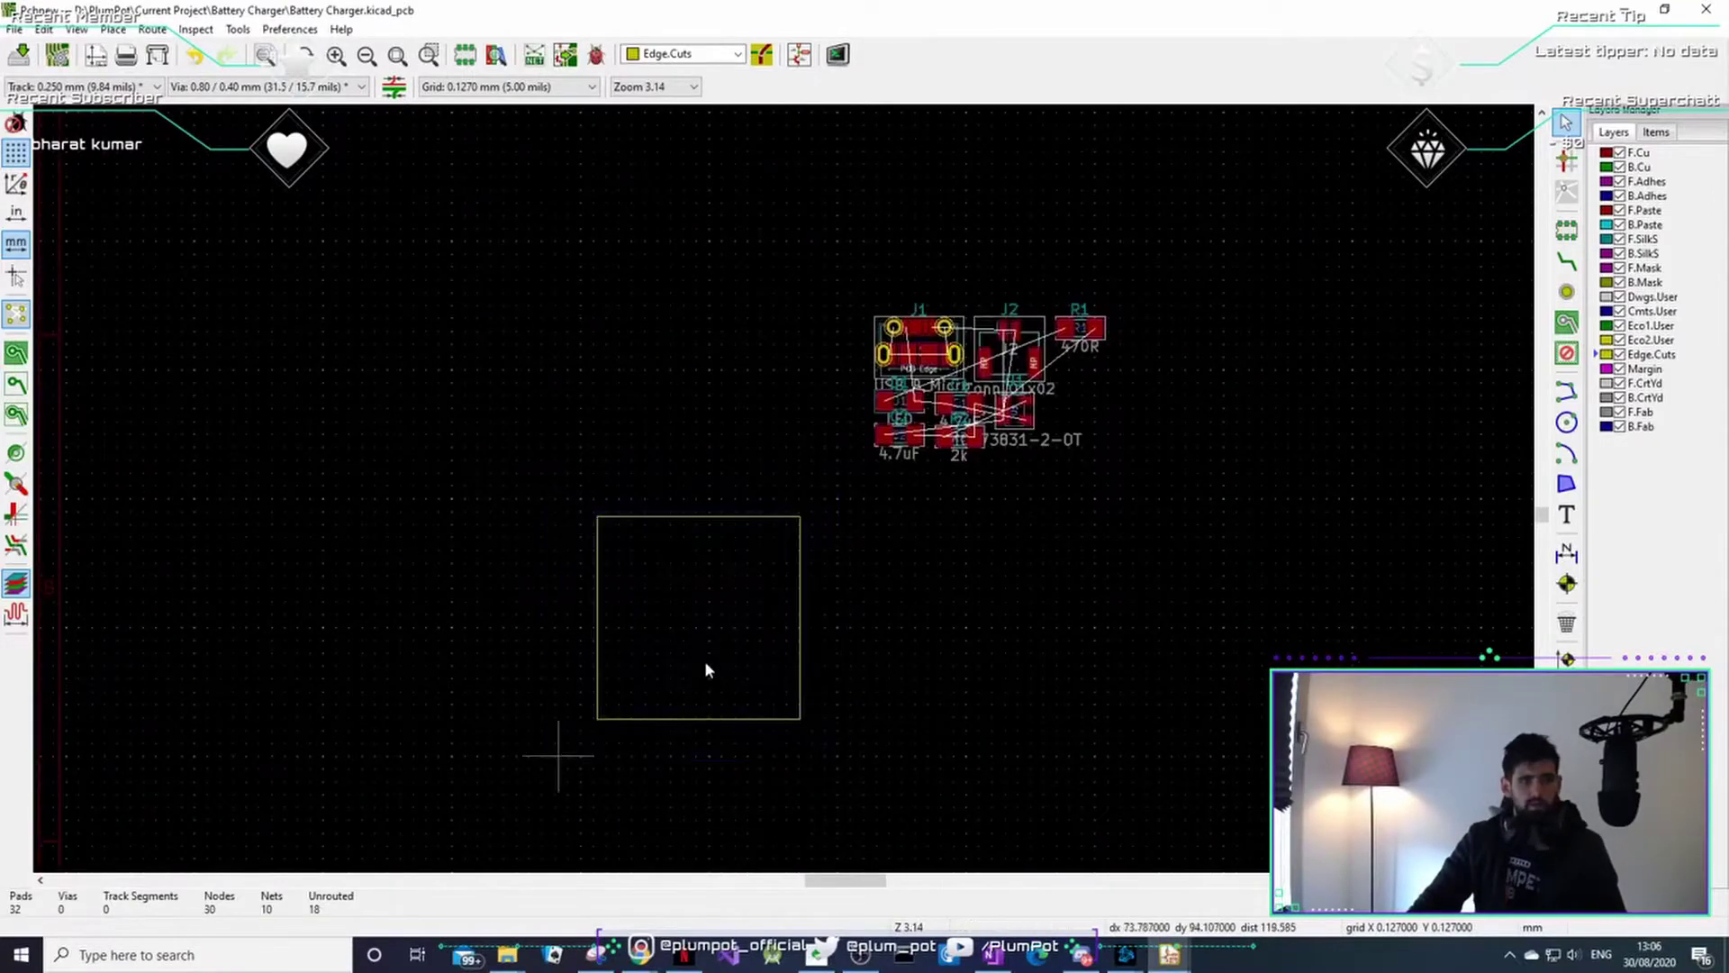
left_click_drag(715, 645, 749, 571)
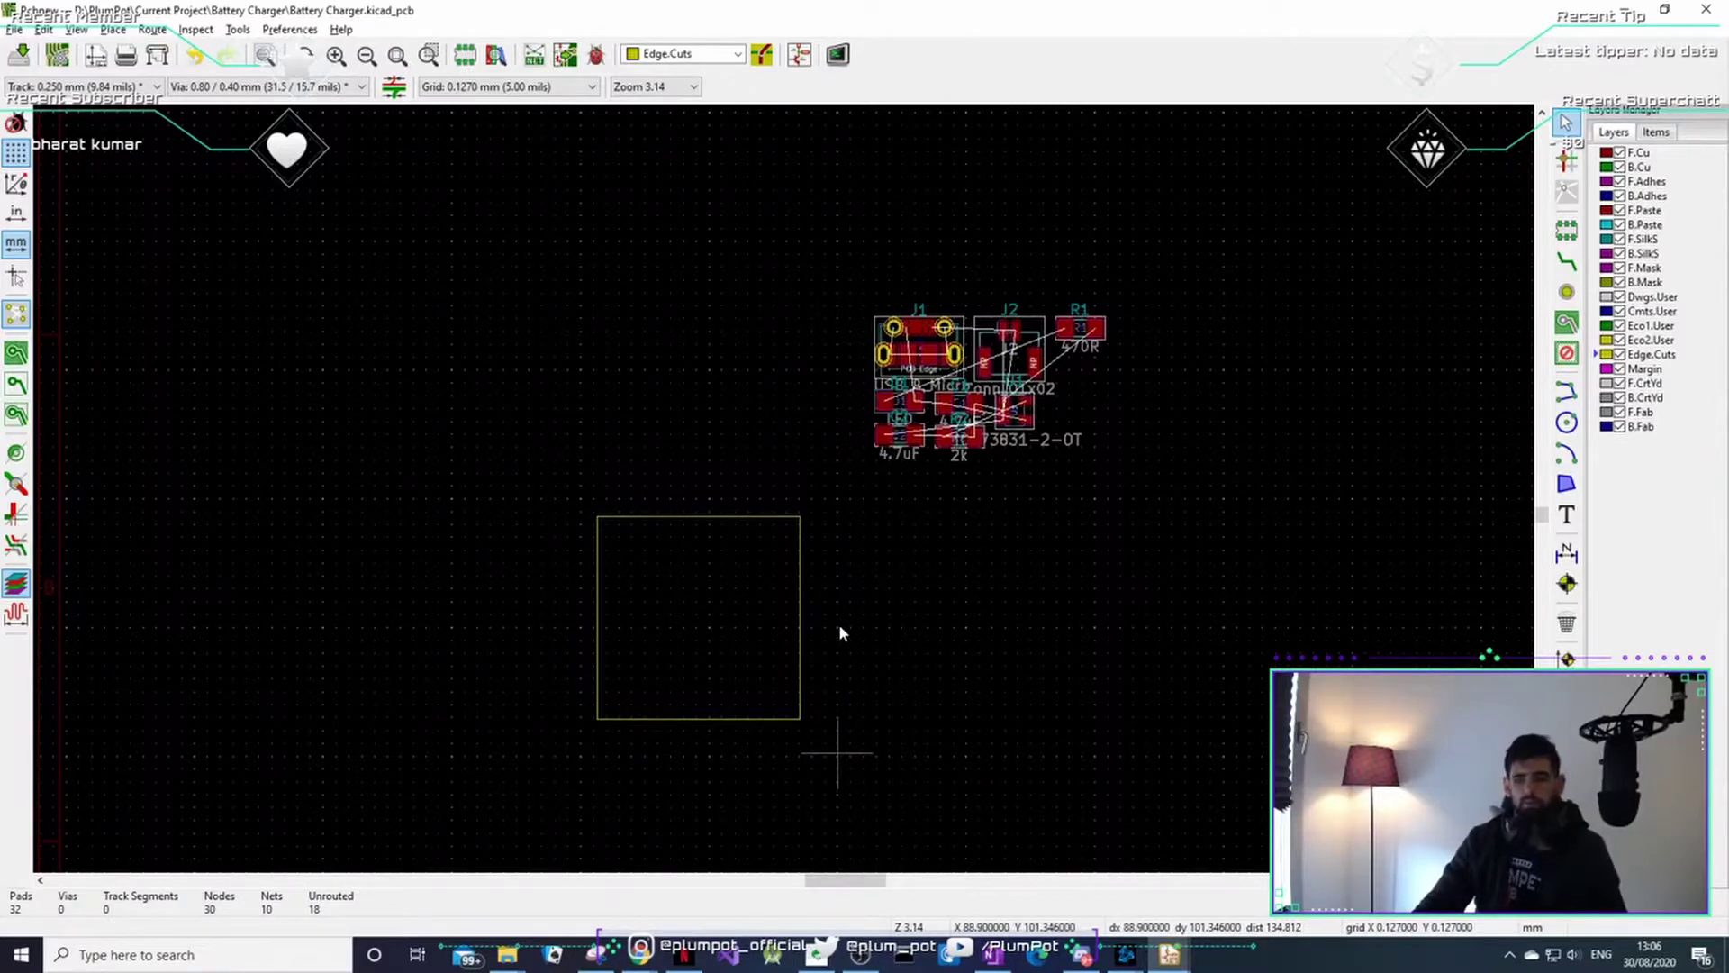
key("alt+3")
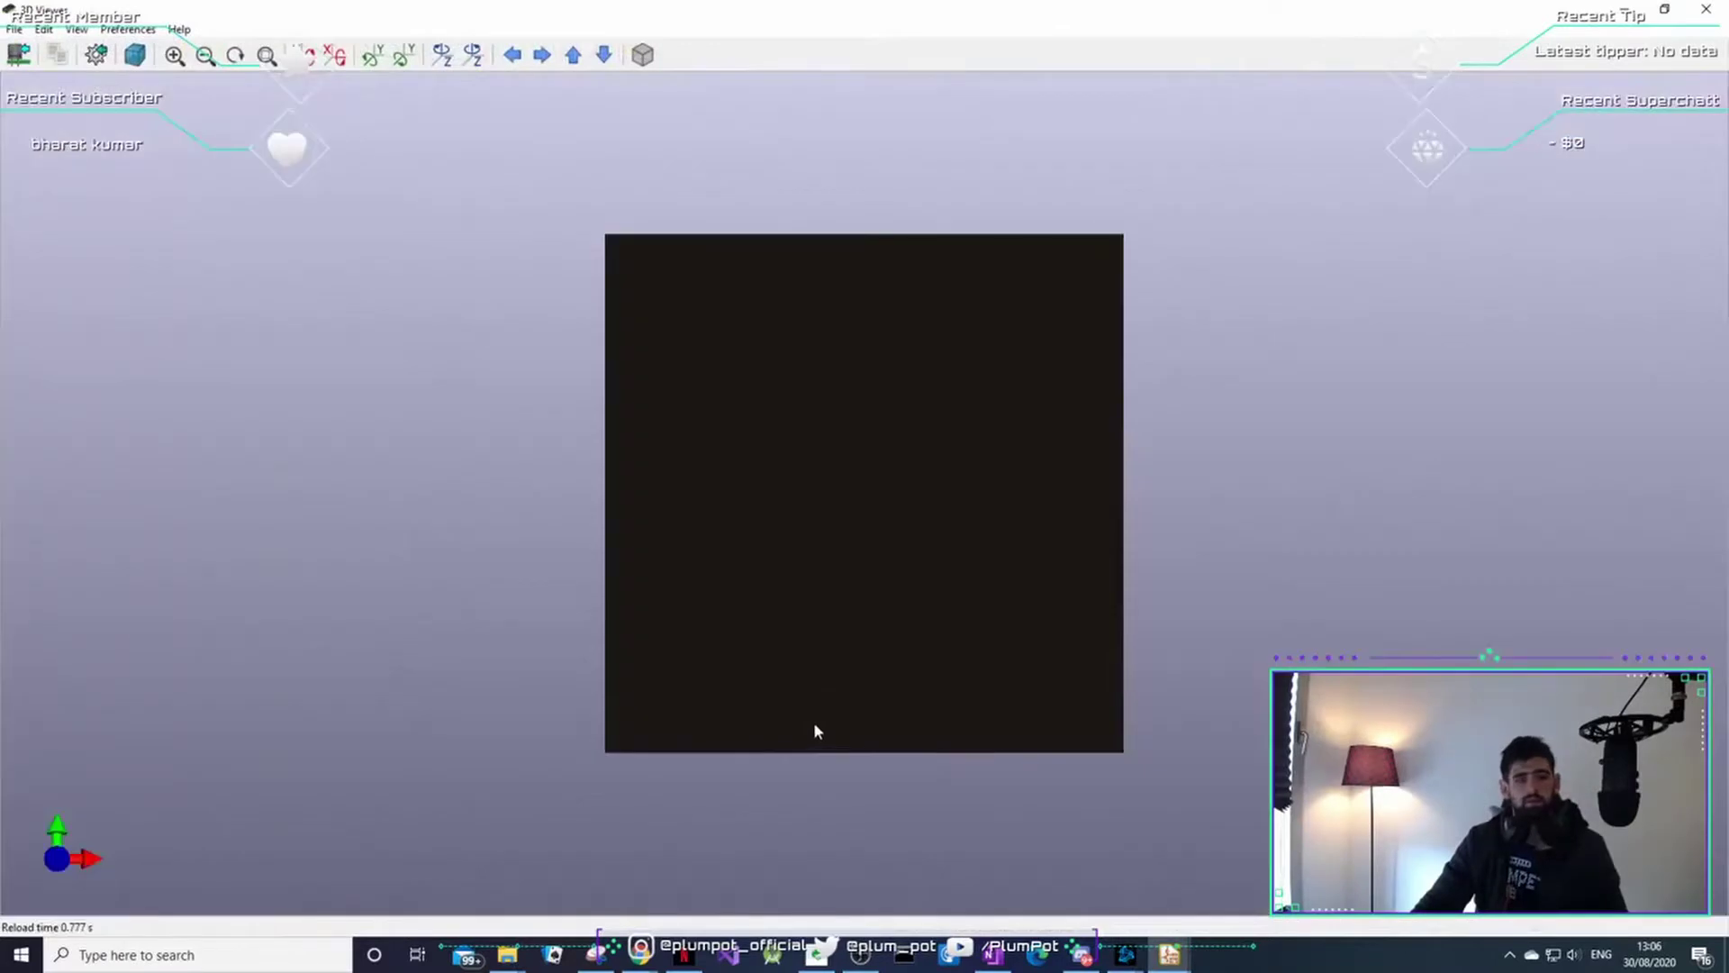
left_click_drag(817, 730, 793, 429)
left_click(1707, 9)
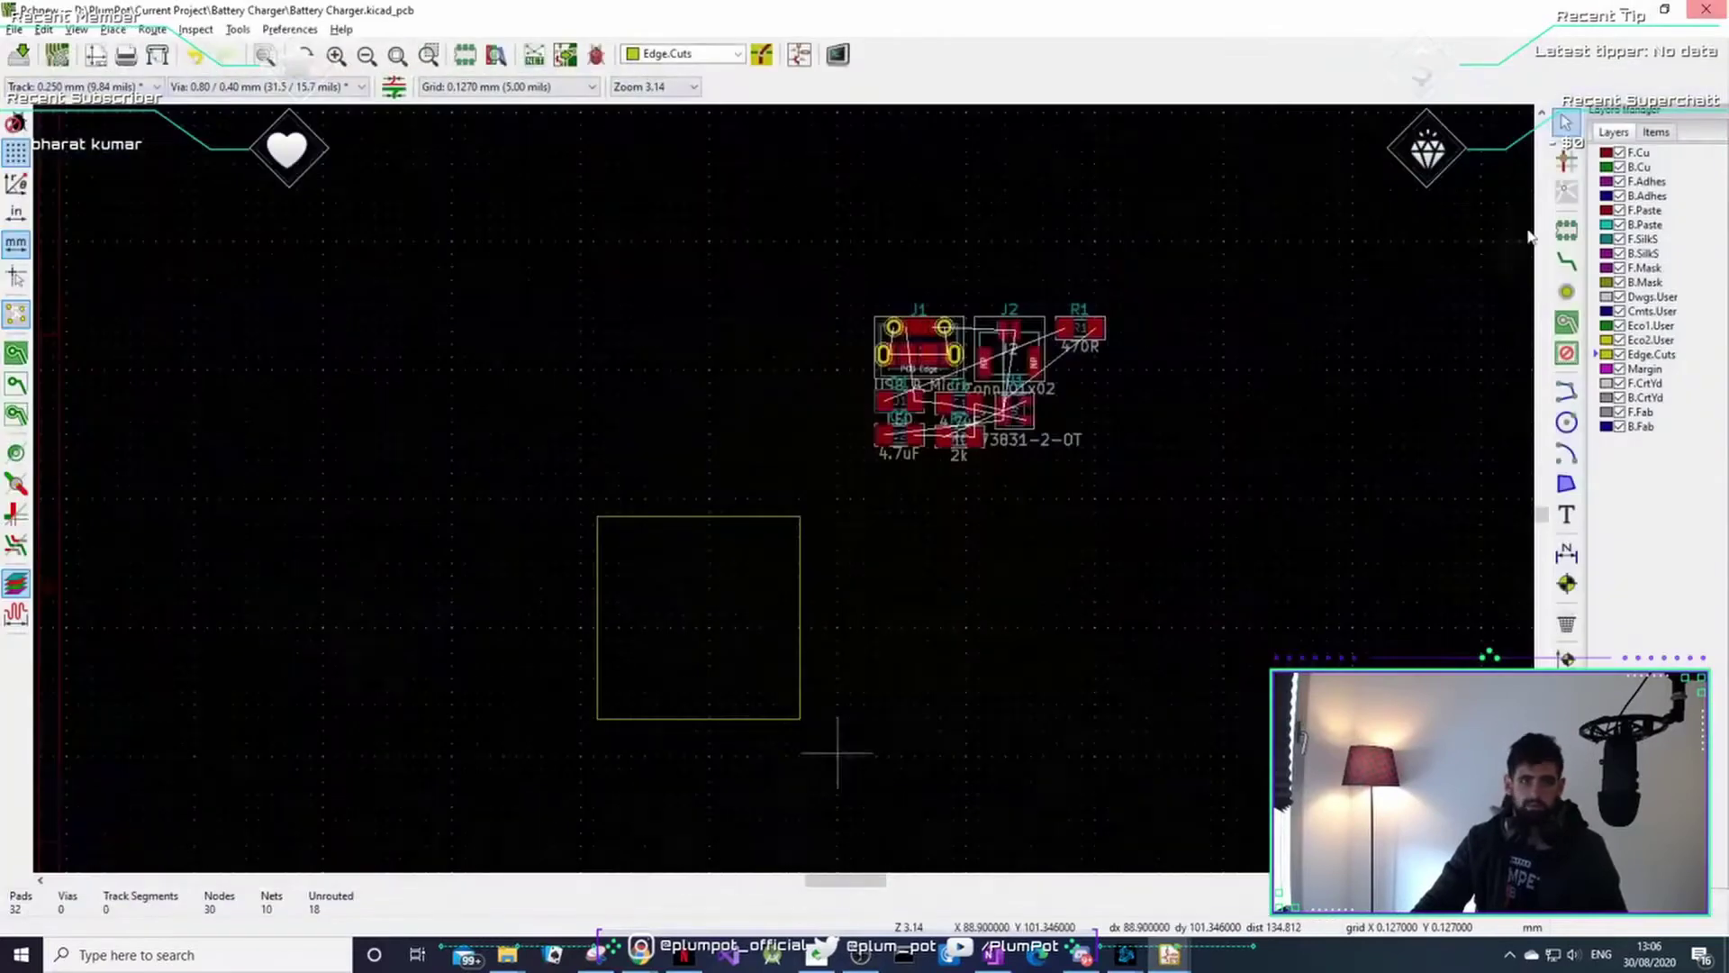
- Rotate the USB_B_Micro connector J1 by 180 degrees and place it with its PCB Edge line on the board outline's upper edge
double_click(937, 342)
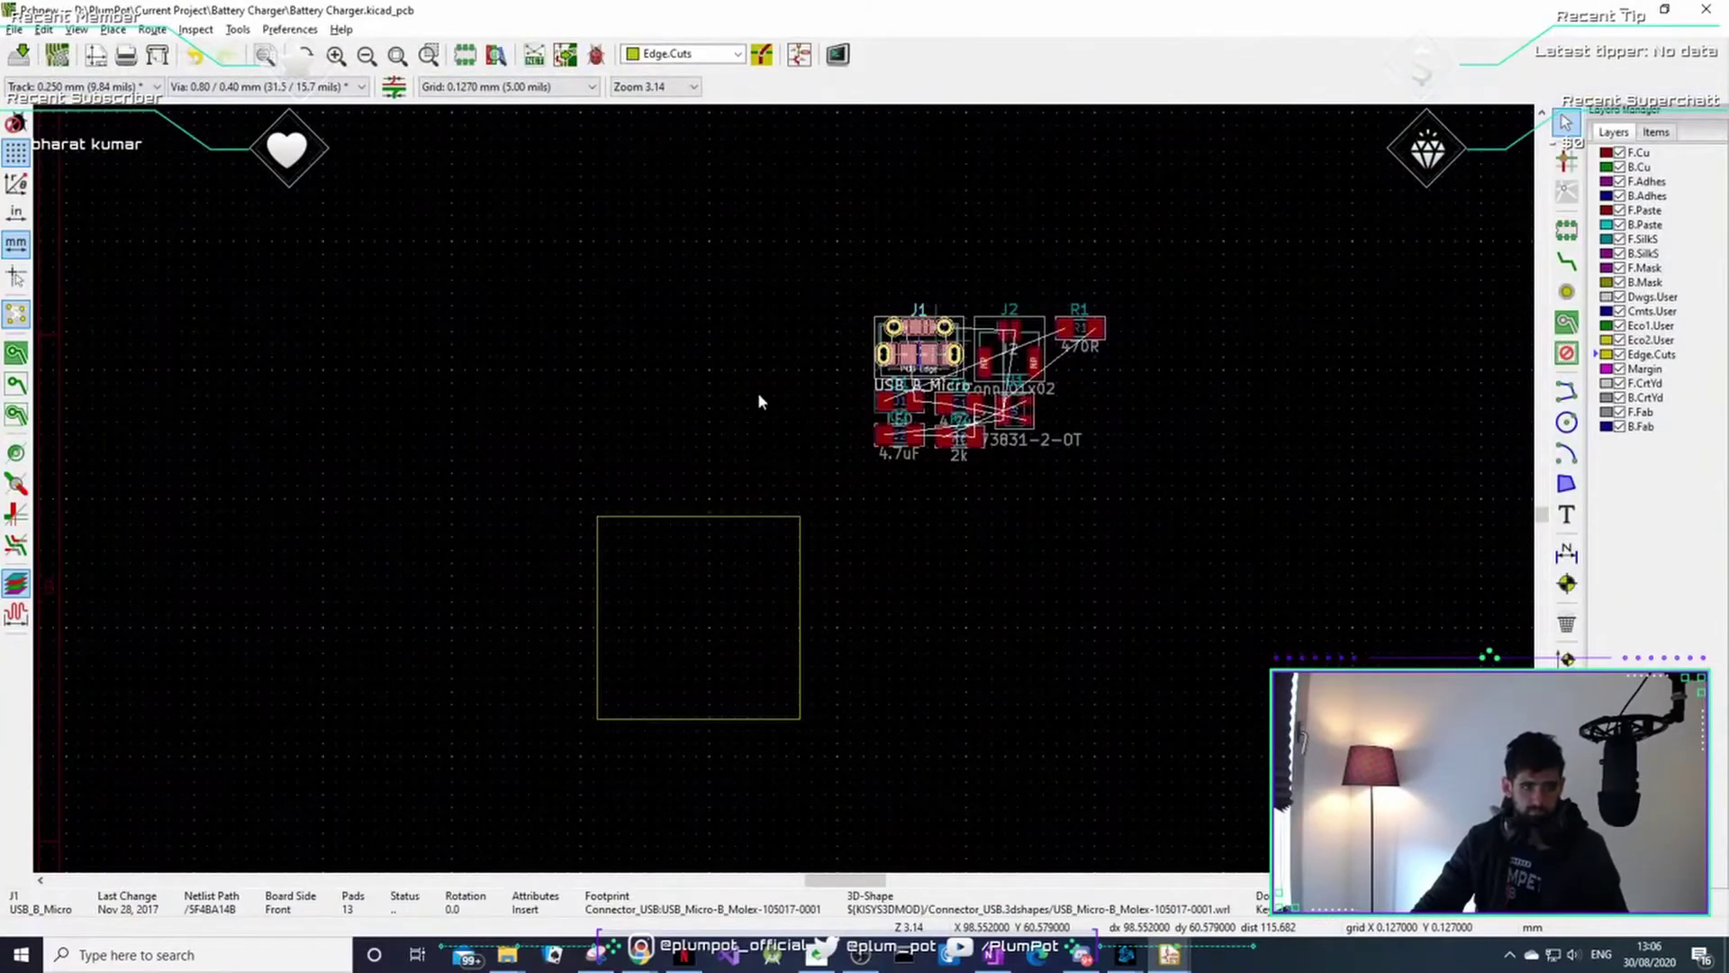
left_click(1230, 154)
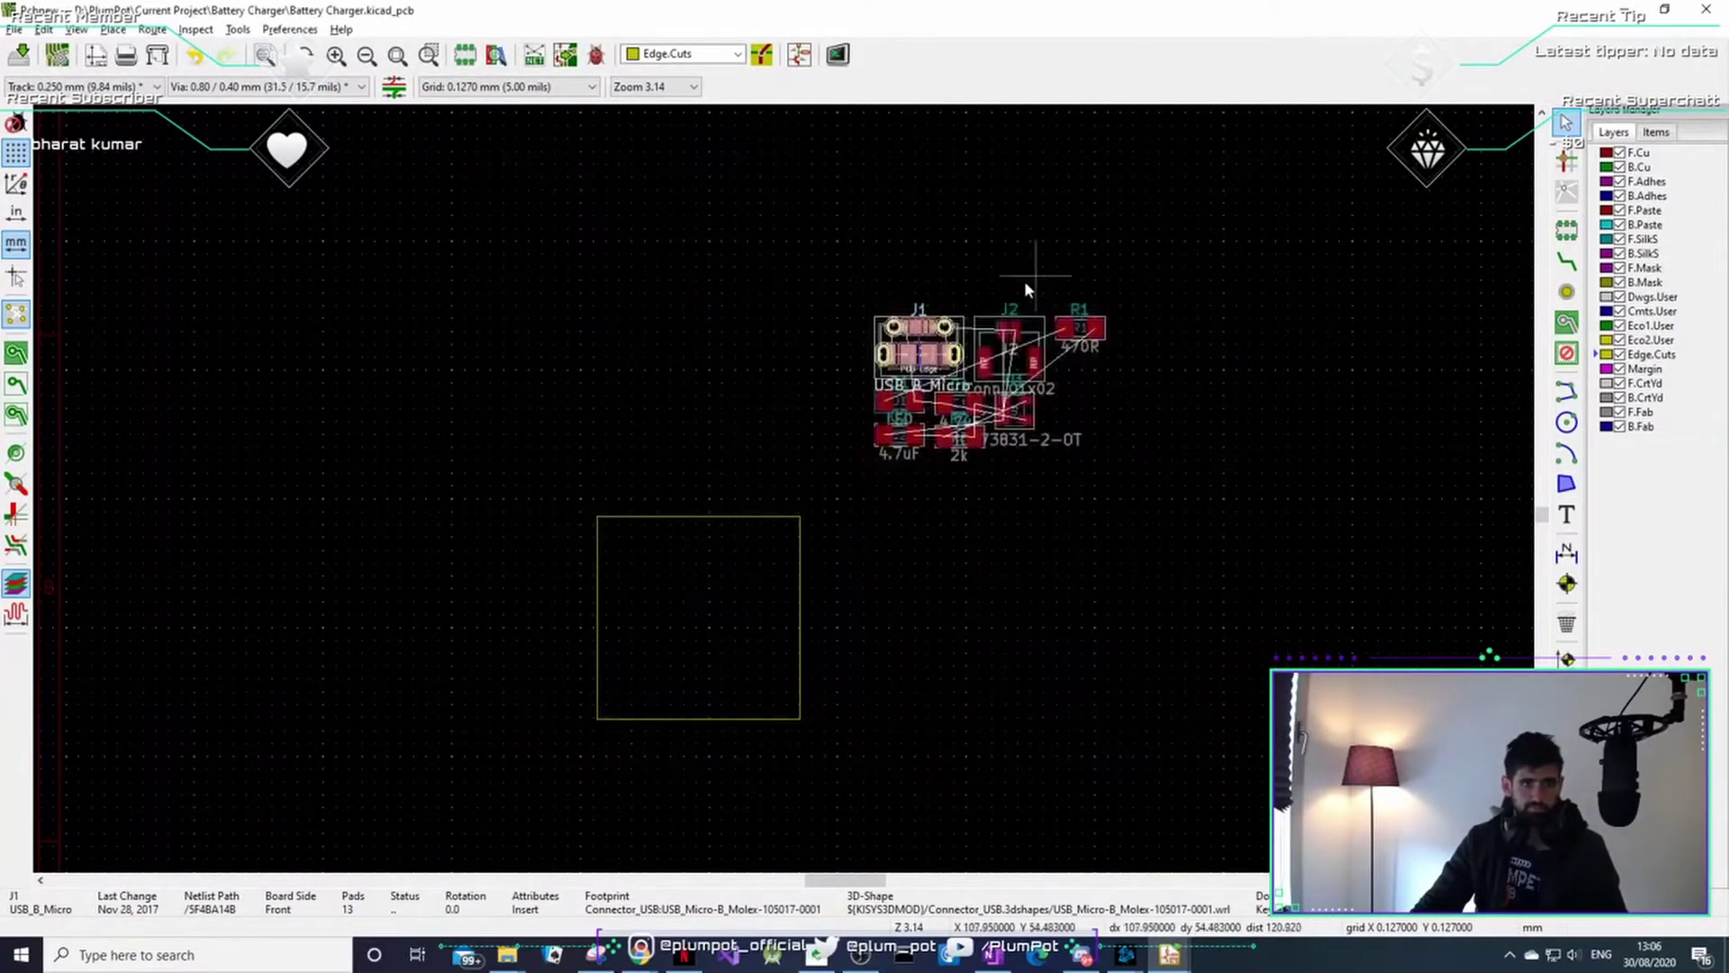
key("m")
key("r")
key("r")
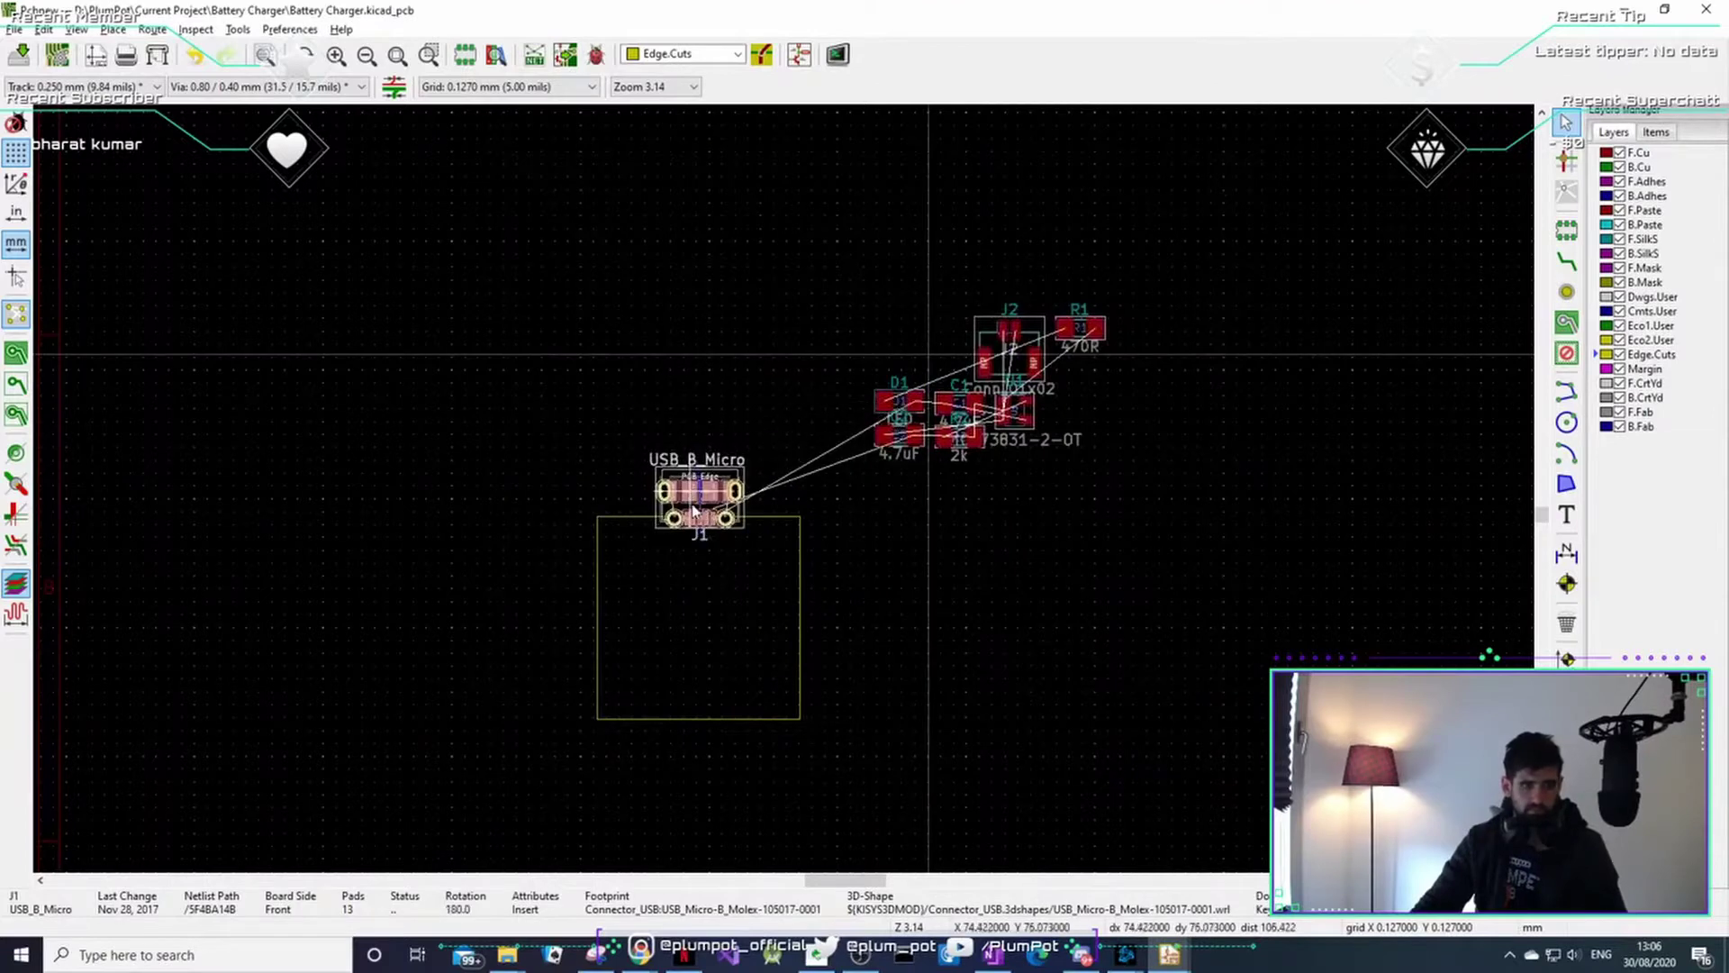
scroll(788, 493, "up", 6)
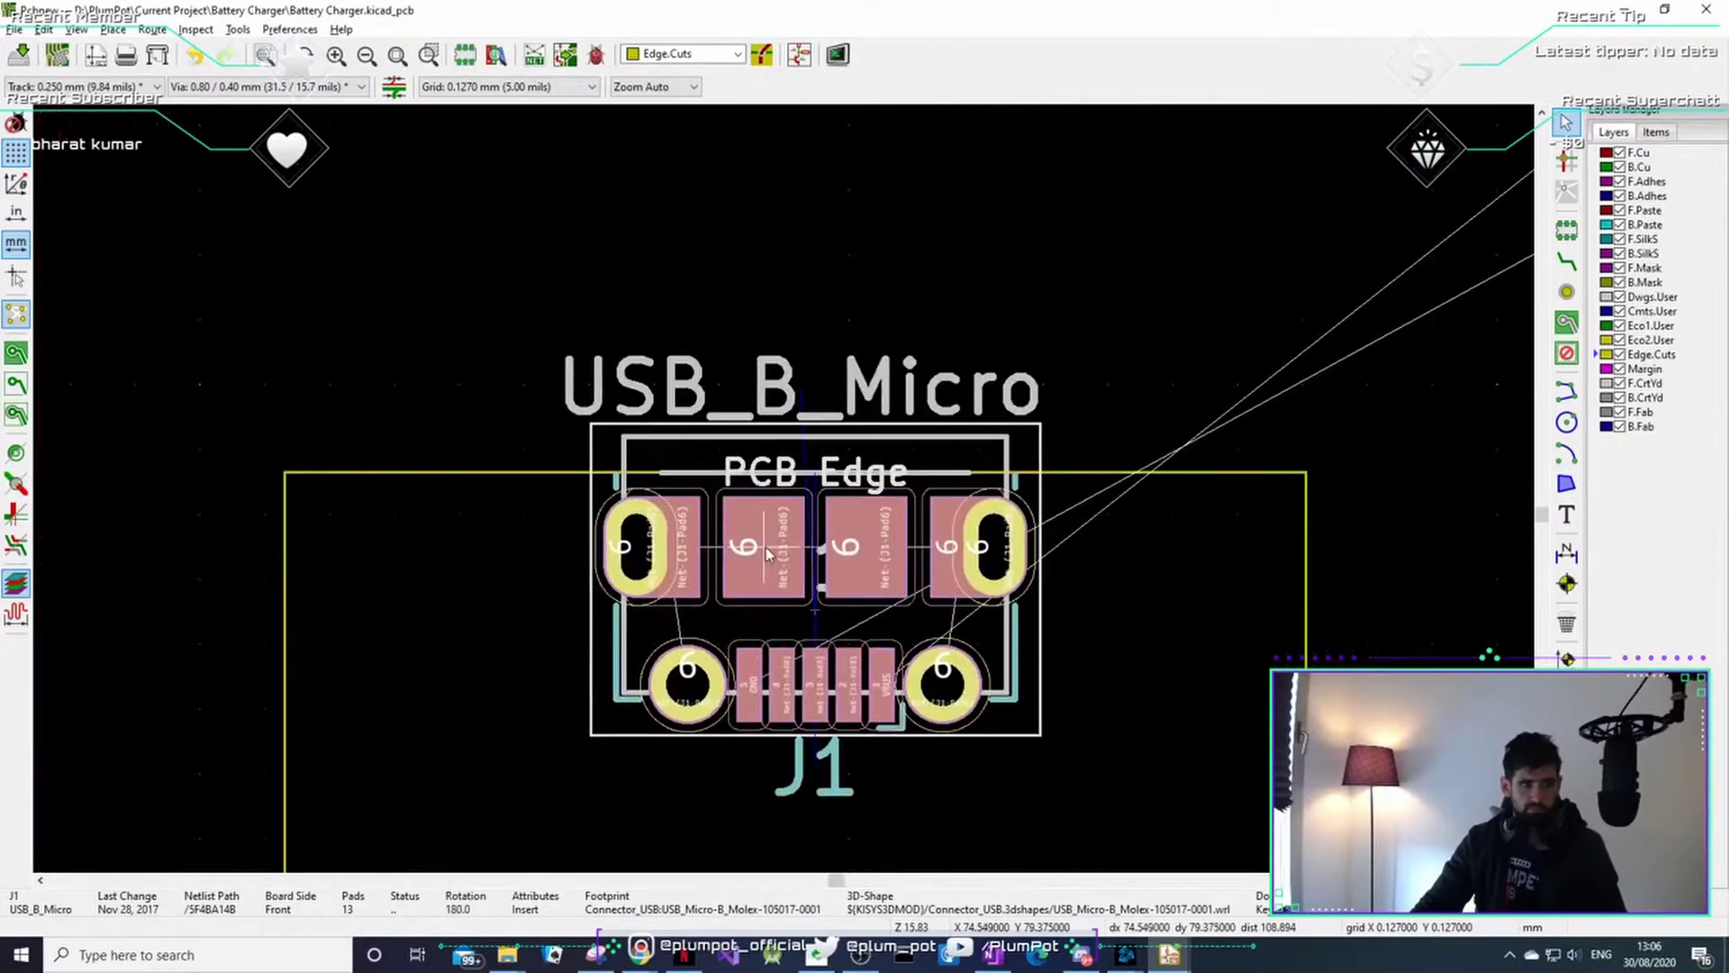
scroll(765, 497, "up", 4)
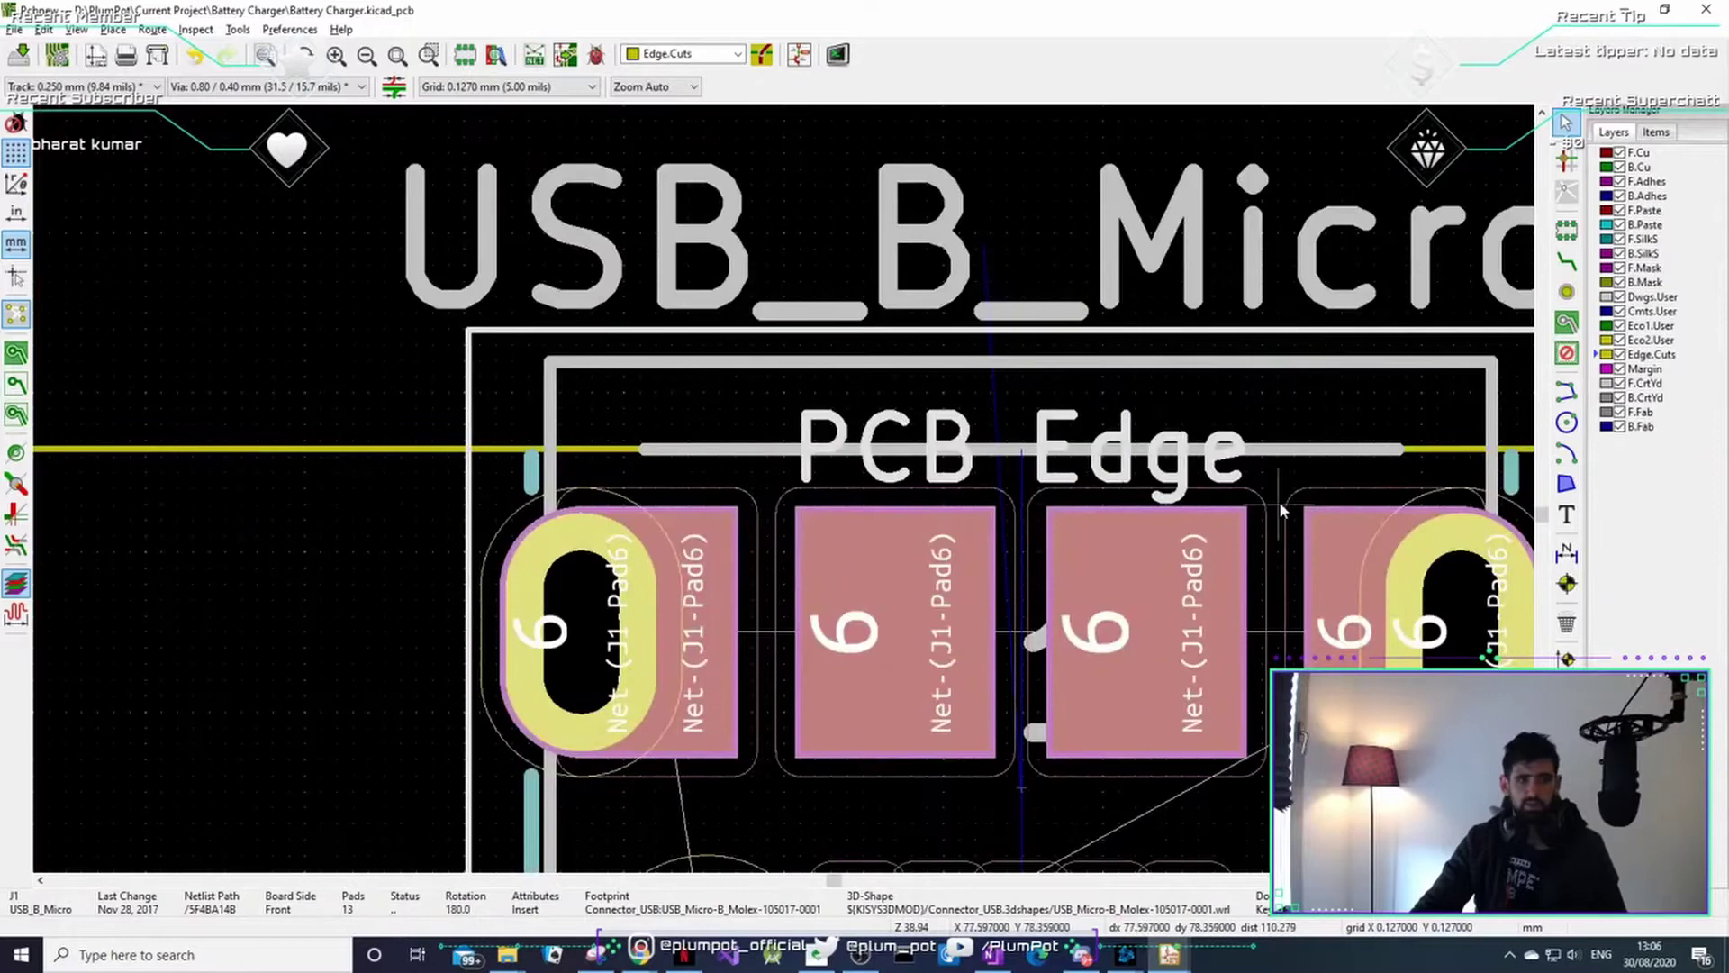
scroll(1282, 510, "down", 1)
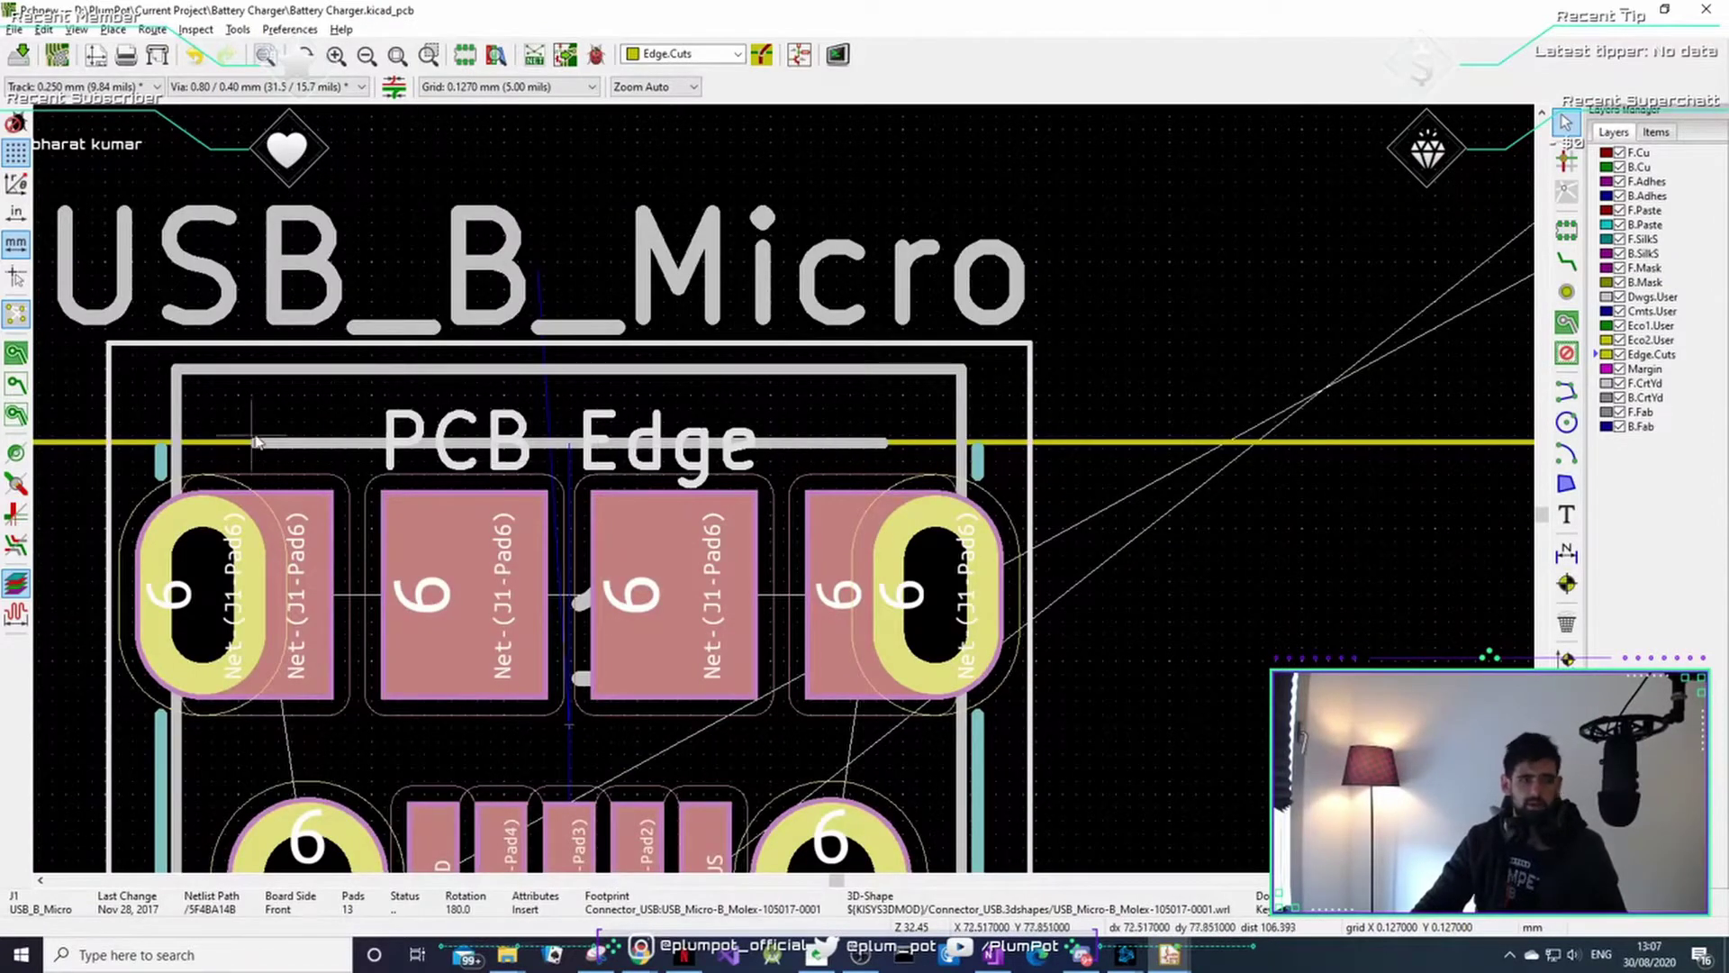
scroll(631, 414, "down", 1)
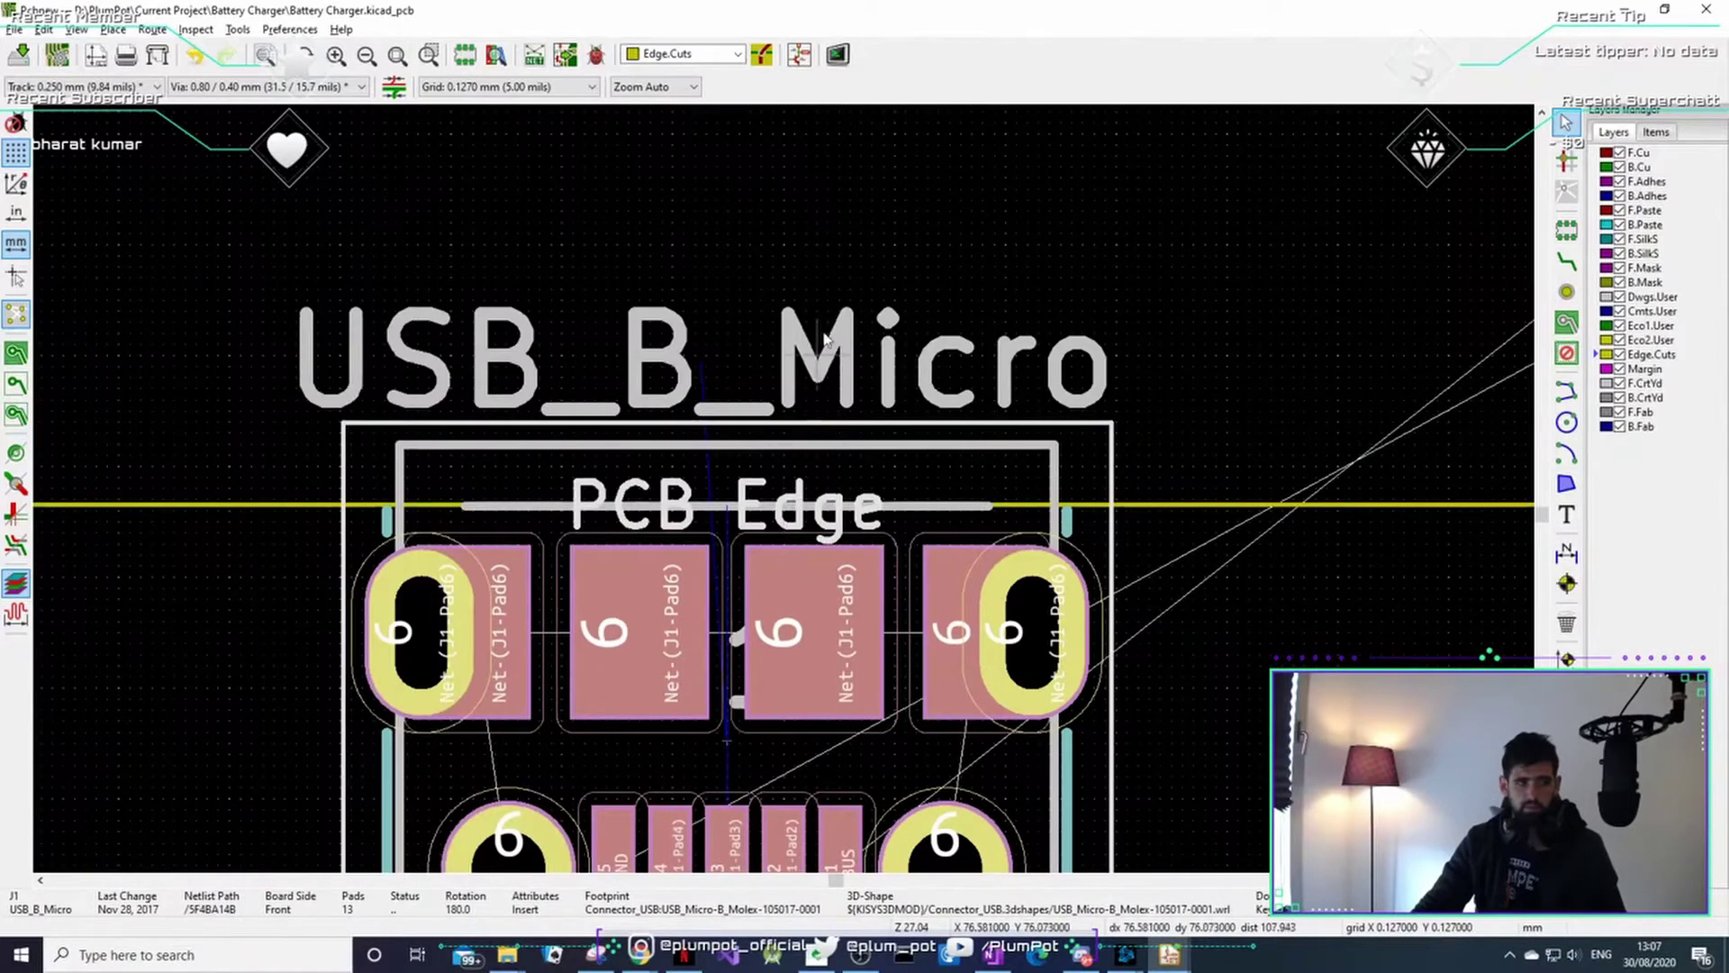
left_click(832, 306)
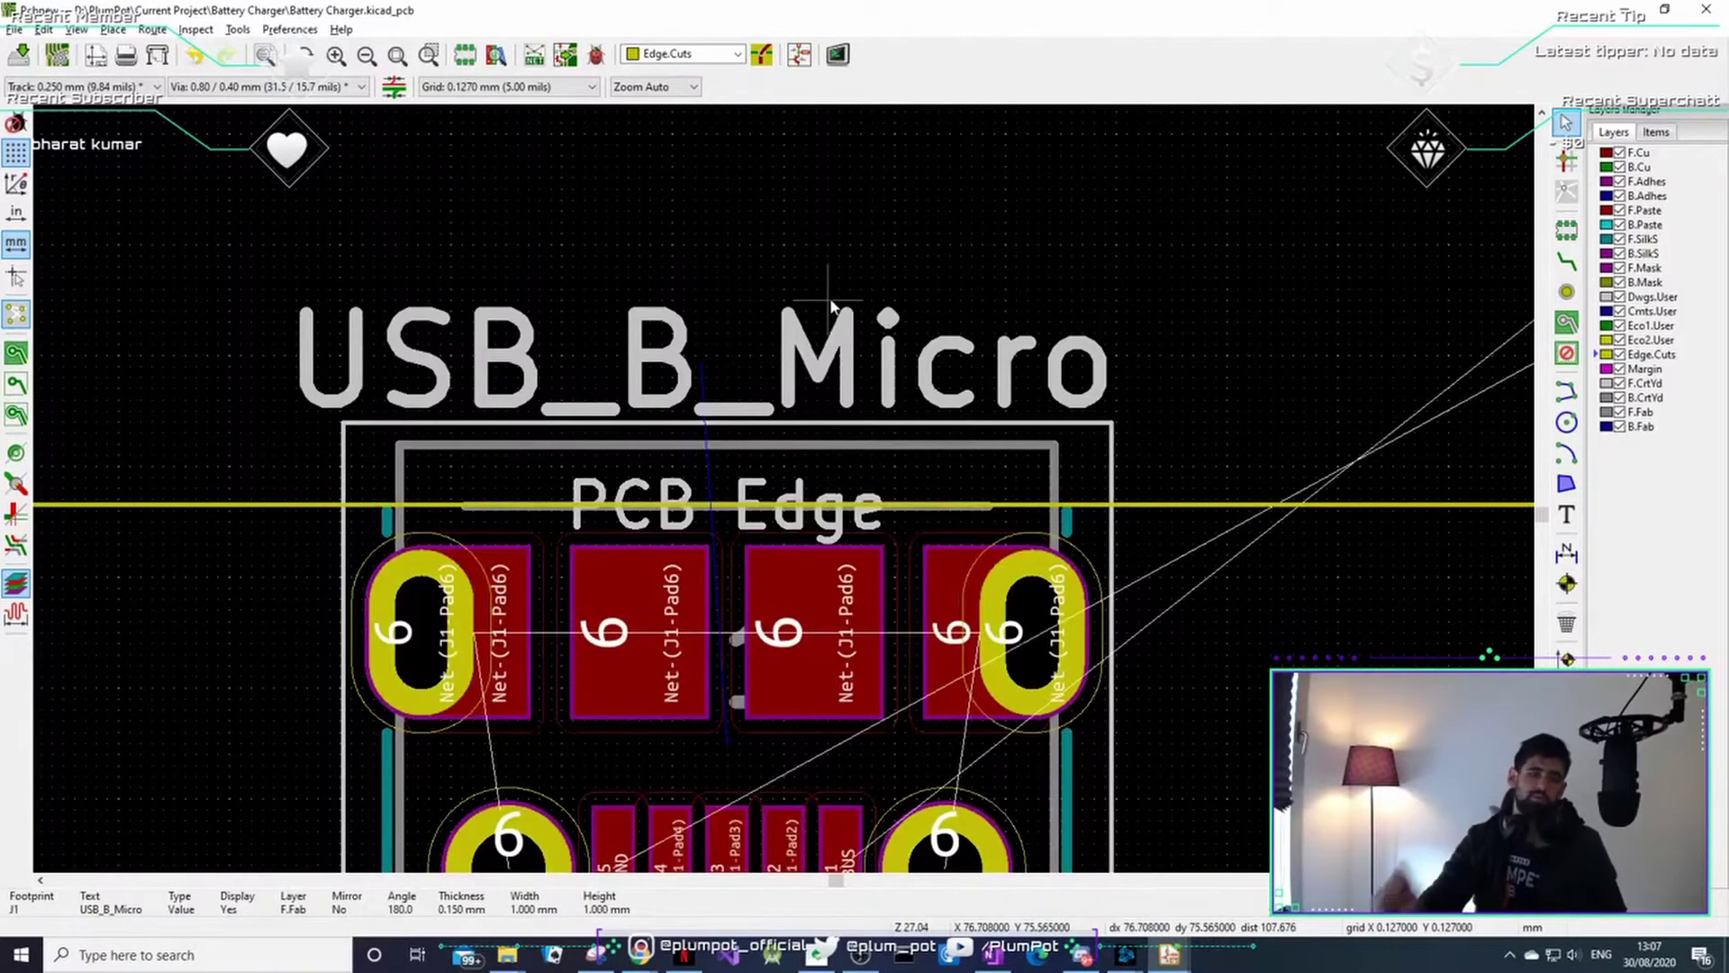
- Place the two-pin connector J2 inside the board outline at its lower edge, below J1
scroll(783, 494, "down", 5)
scroll(994, 556, "down", 1)
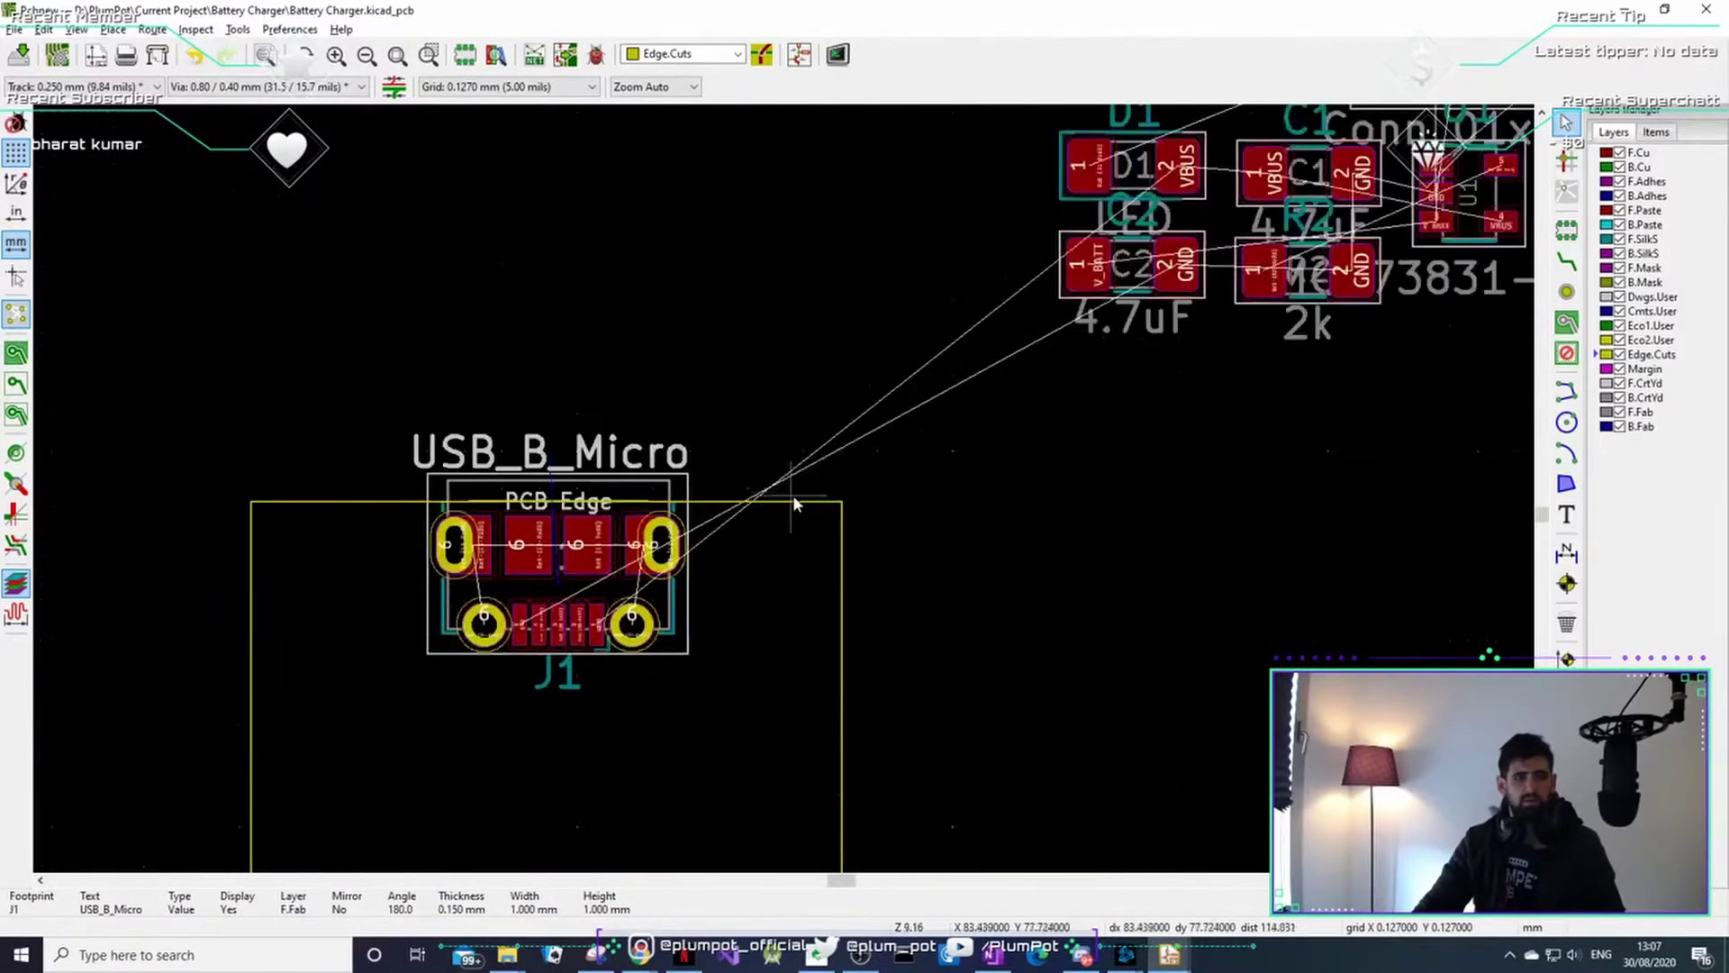
scroll(792, 494, "down", 4)
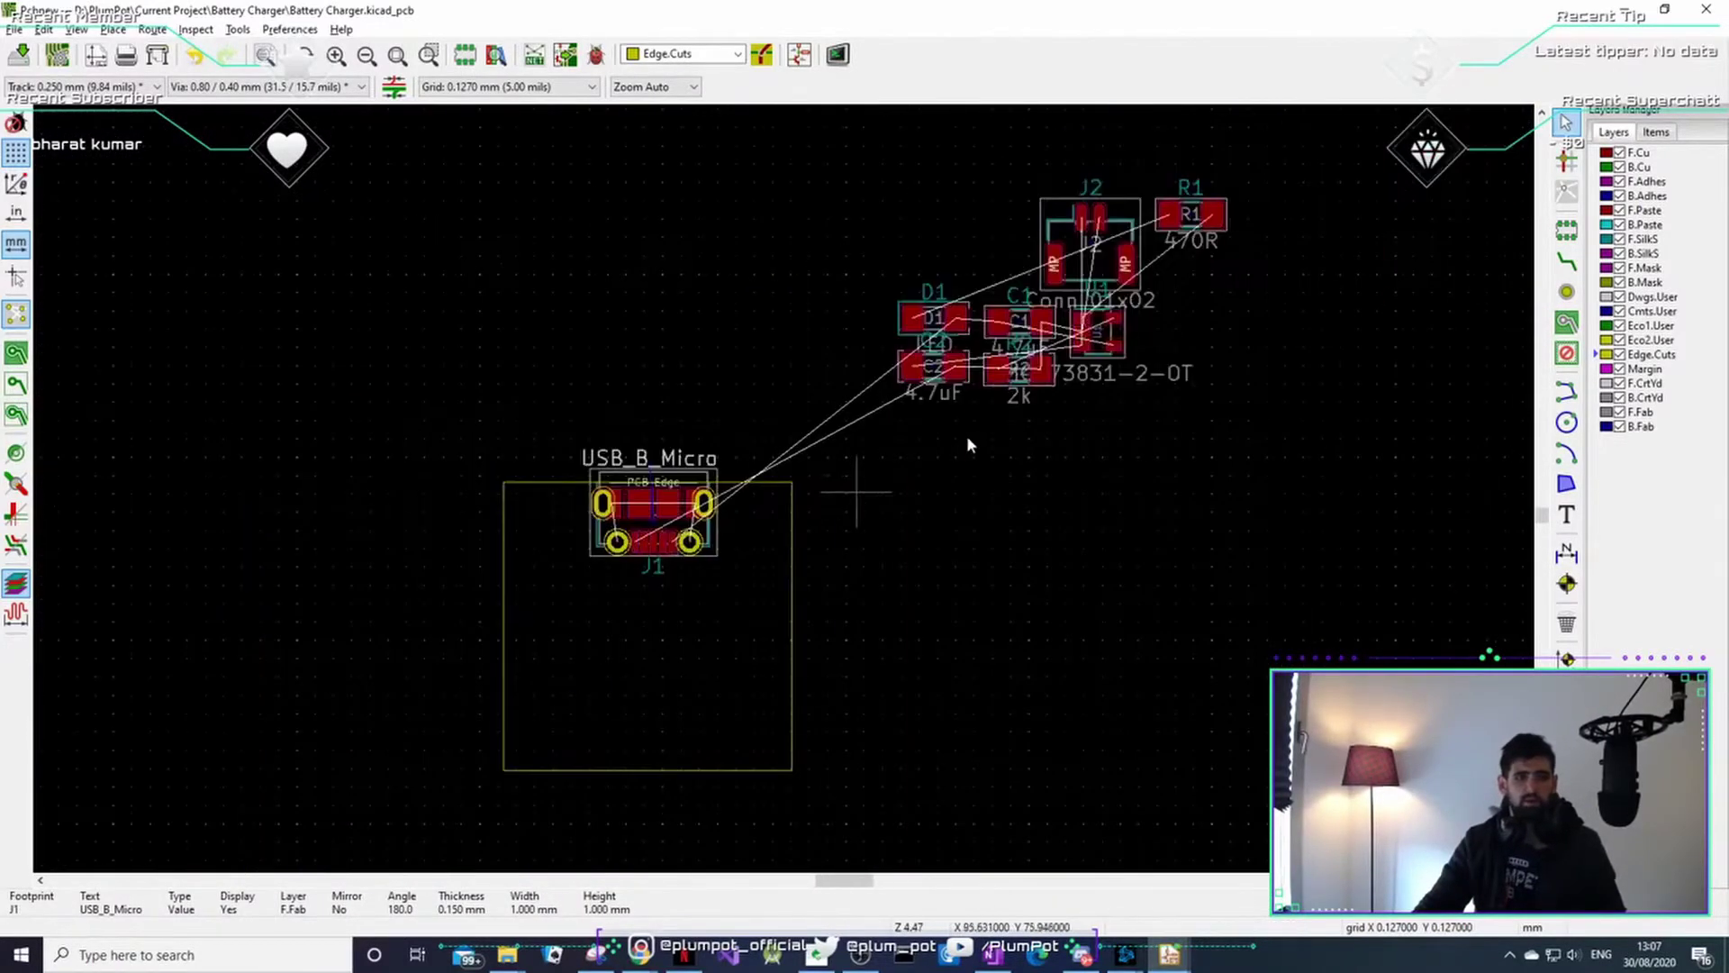
left_click(1091, 243)
key("m")
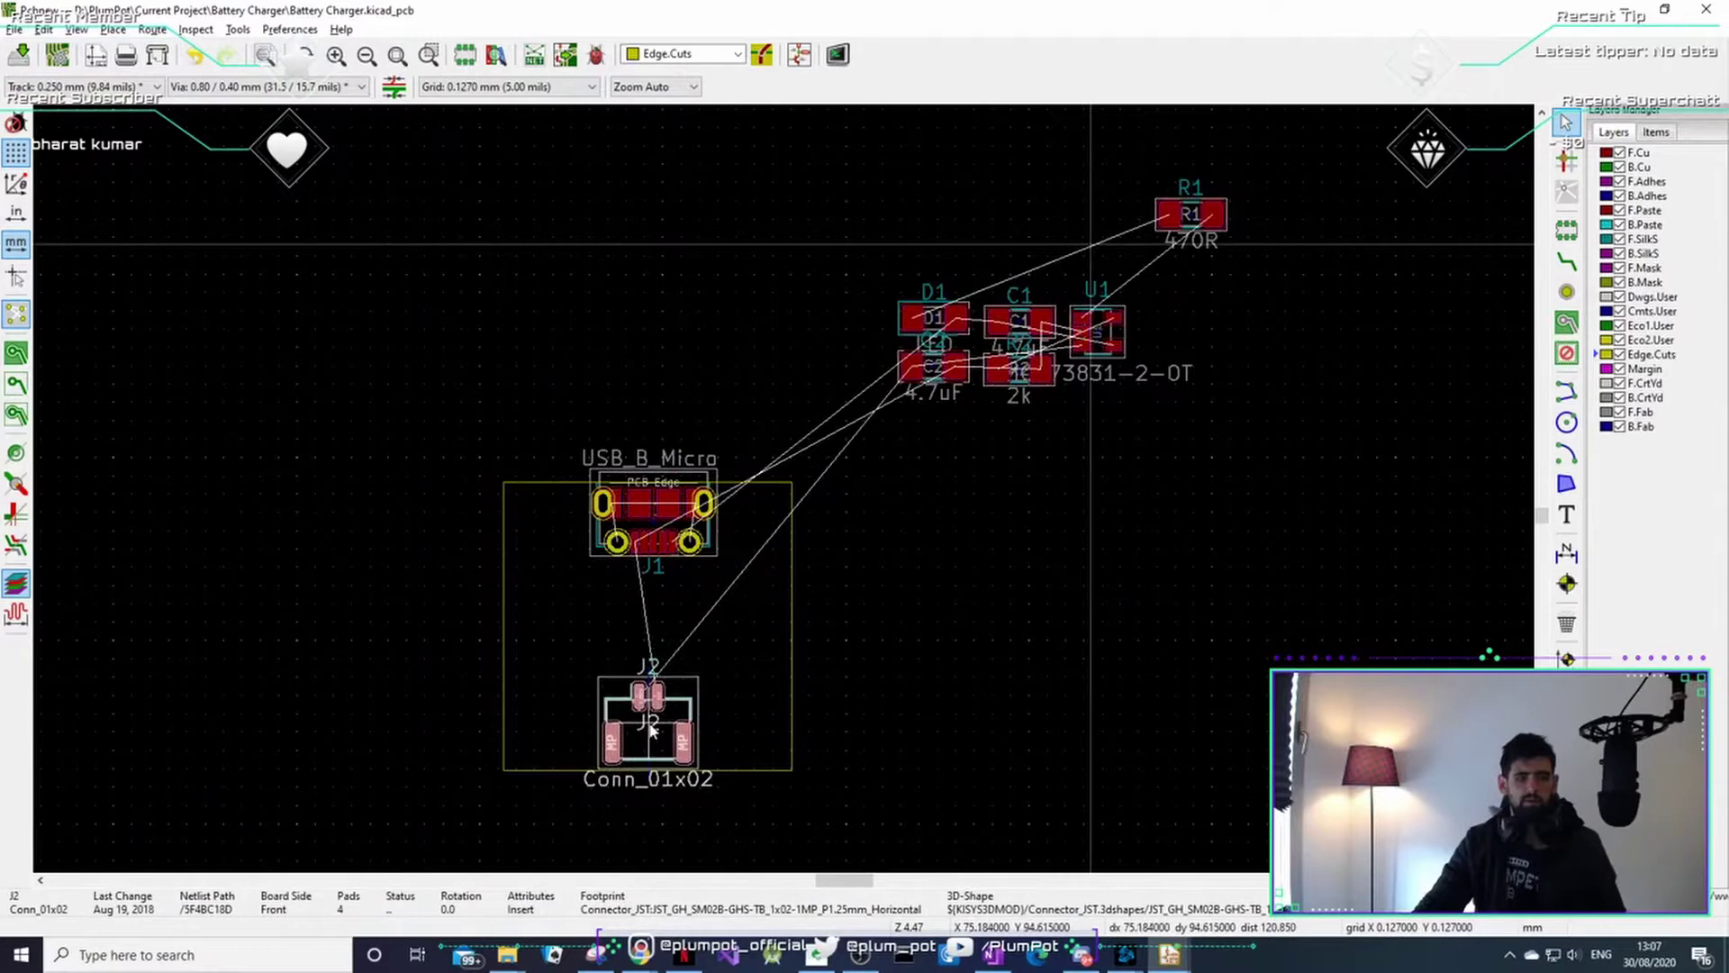
left_click(644, 734)
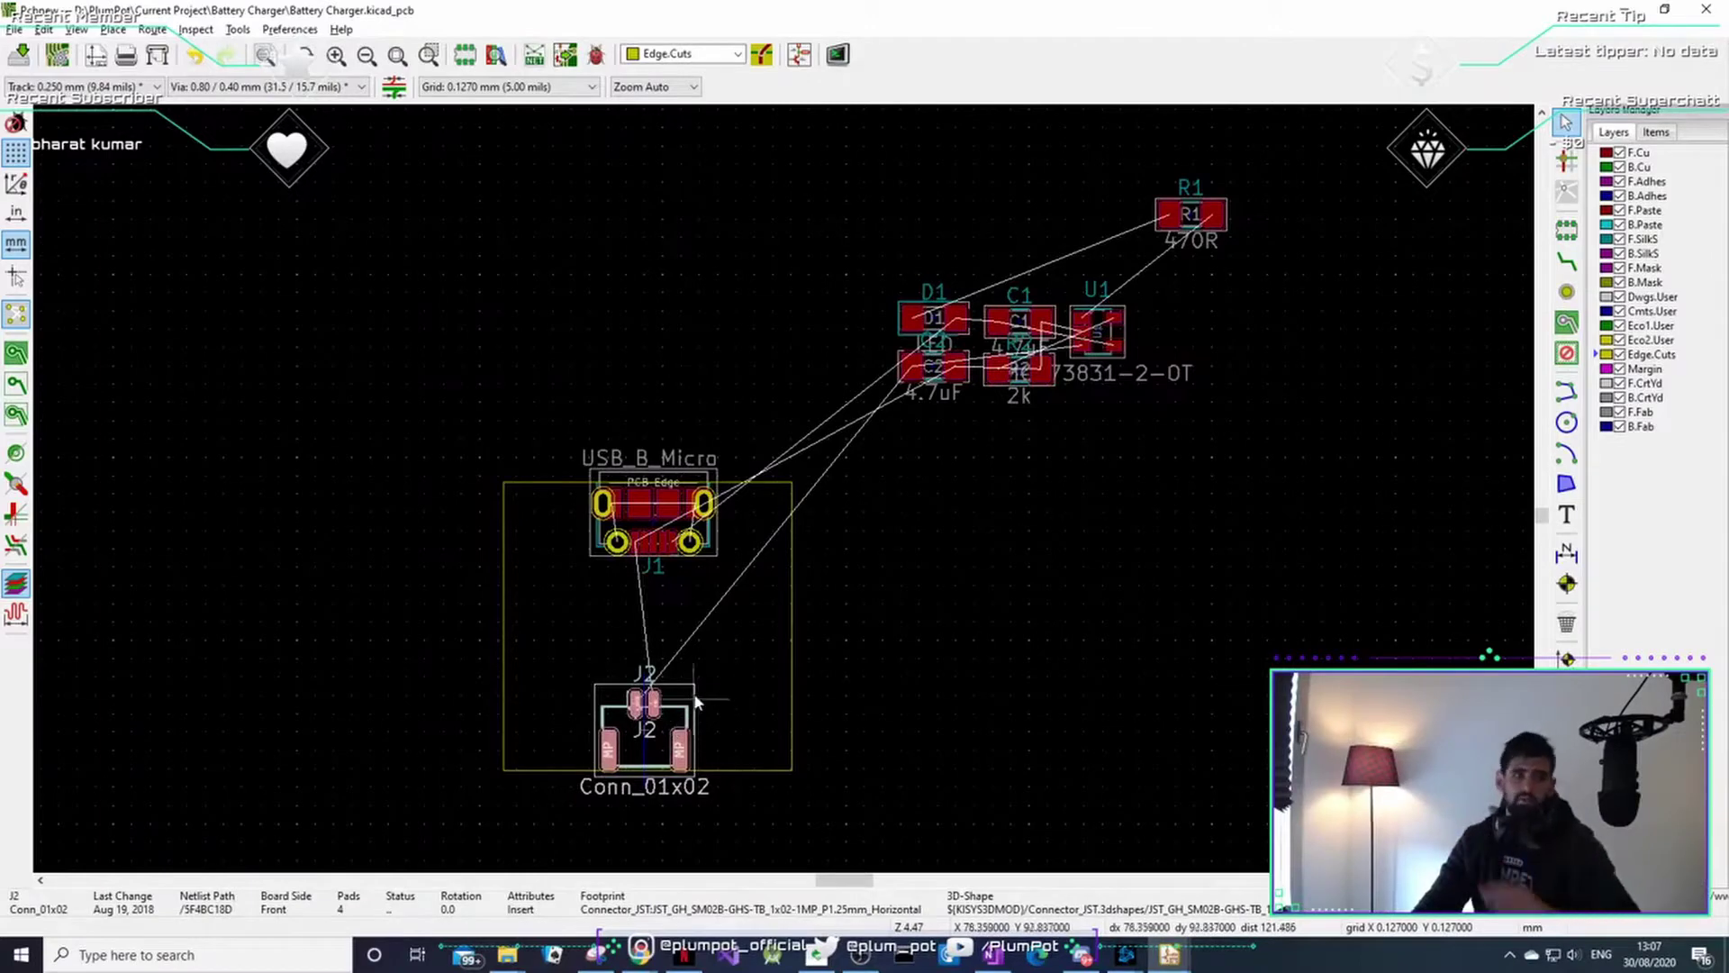
- Place the MCP73831 charger IC U1 on the board, centred between connectors J1 and J2
left_click(1166, 342)
left_click(1093, 337)
left_click_drag(1096, 340, 648, 626)
scroll(657, 685, "up", 3)
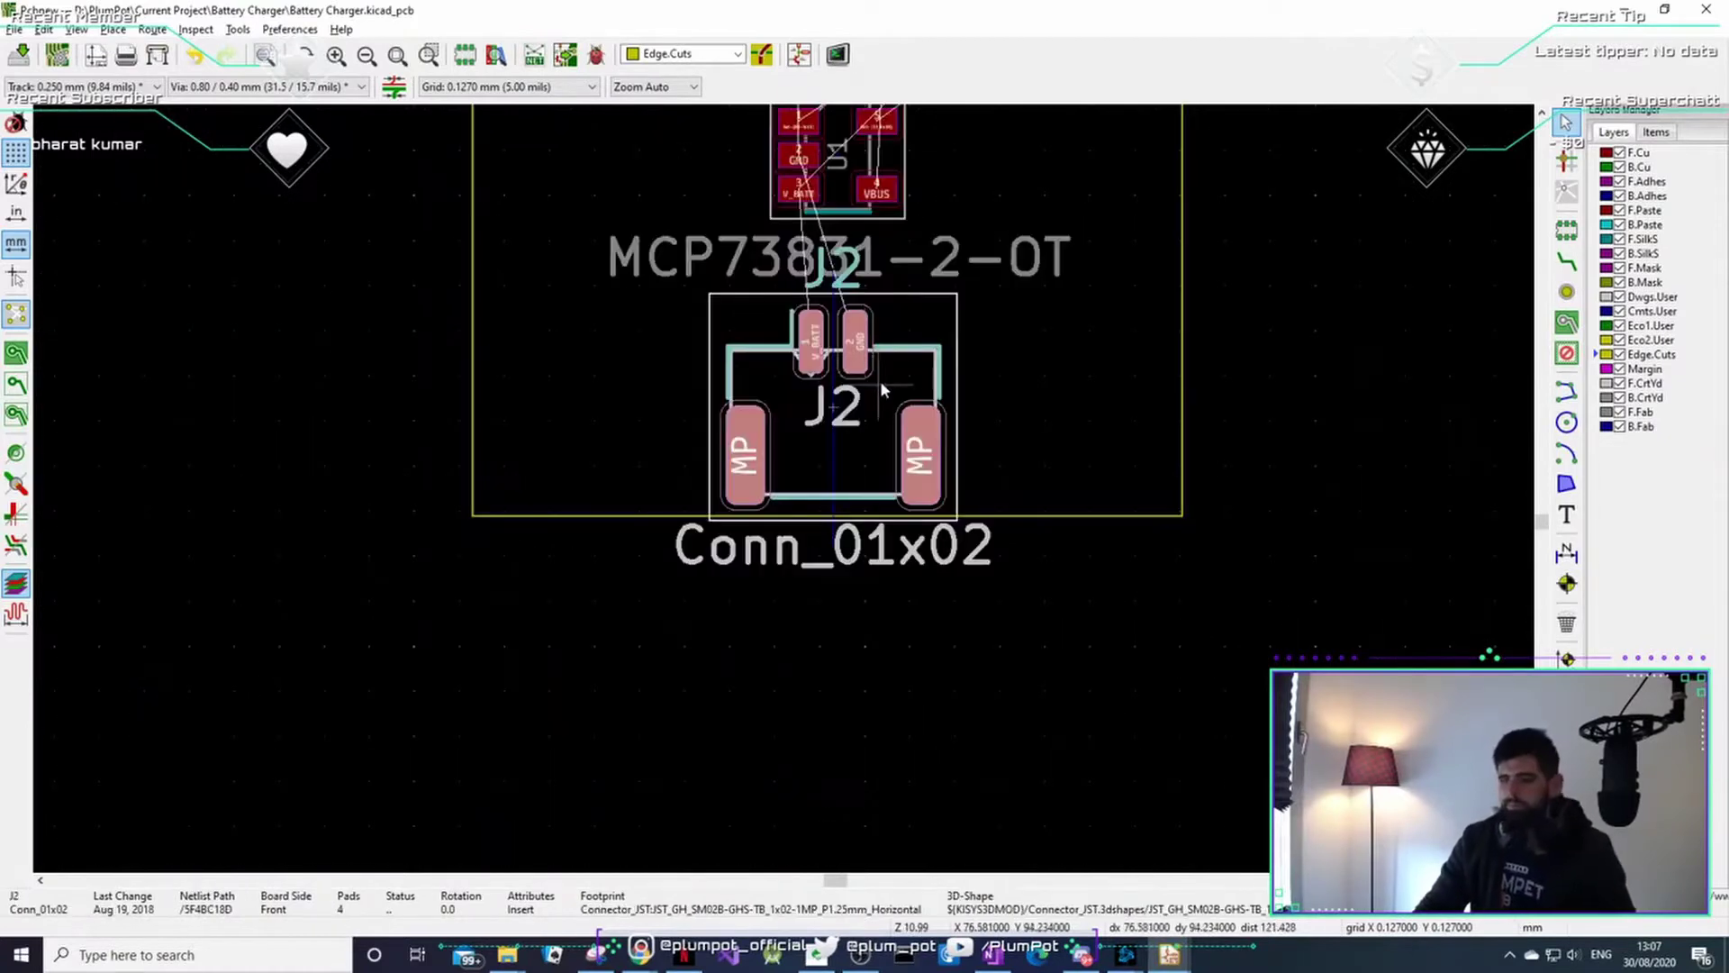
middle_click_drag(1015, 370, 798, 491)
scroll(720, 485, "down", 1)
middle_click_drag(636, 455, 540, 644)
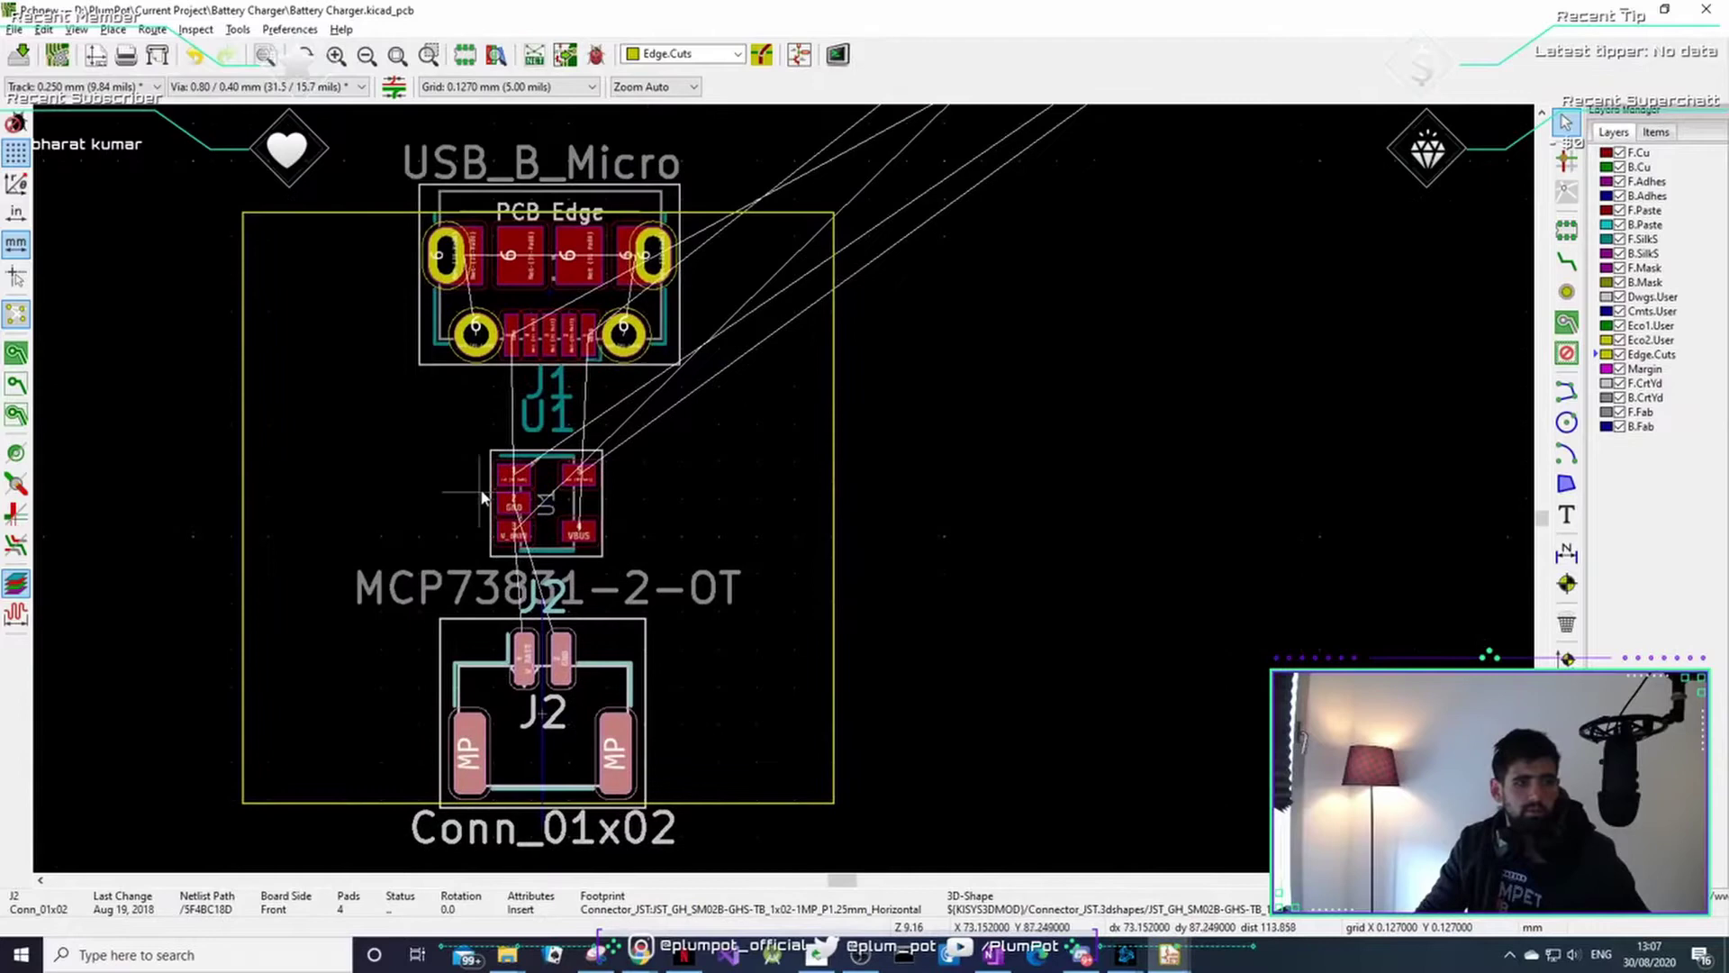
left_click(545, 504)
left_click_drag(541, 501, 541, 495)
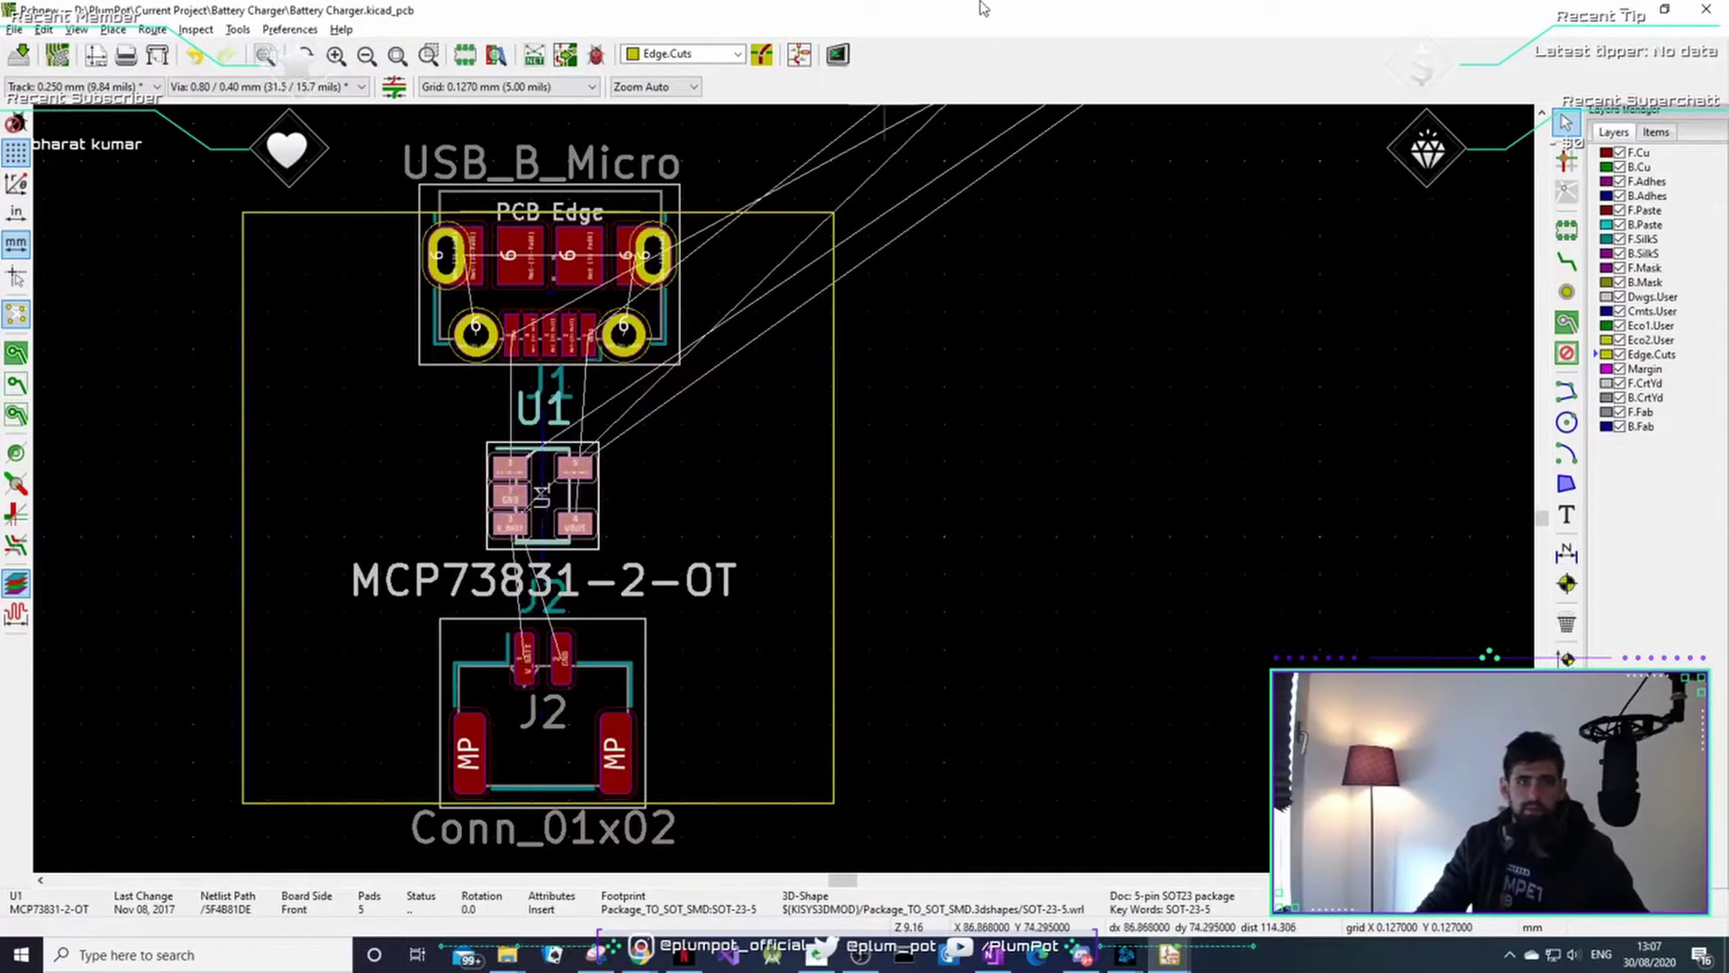
- Arrange the PCB layout and the Battery Charger schematic side by side, with the board outline in view
left_click_drag(984, 9, 5, 181)
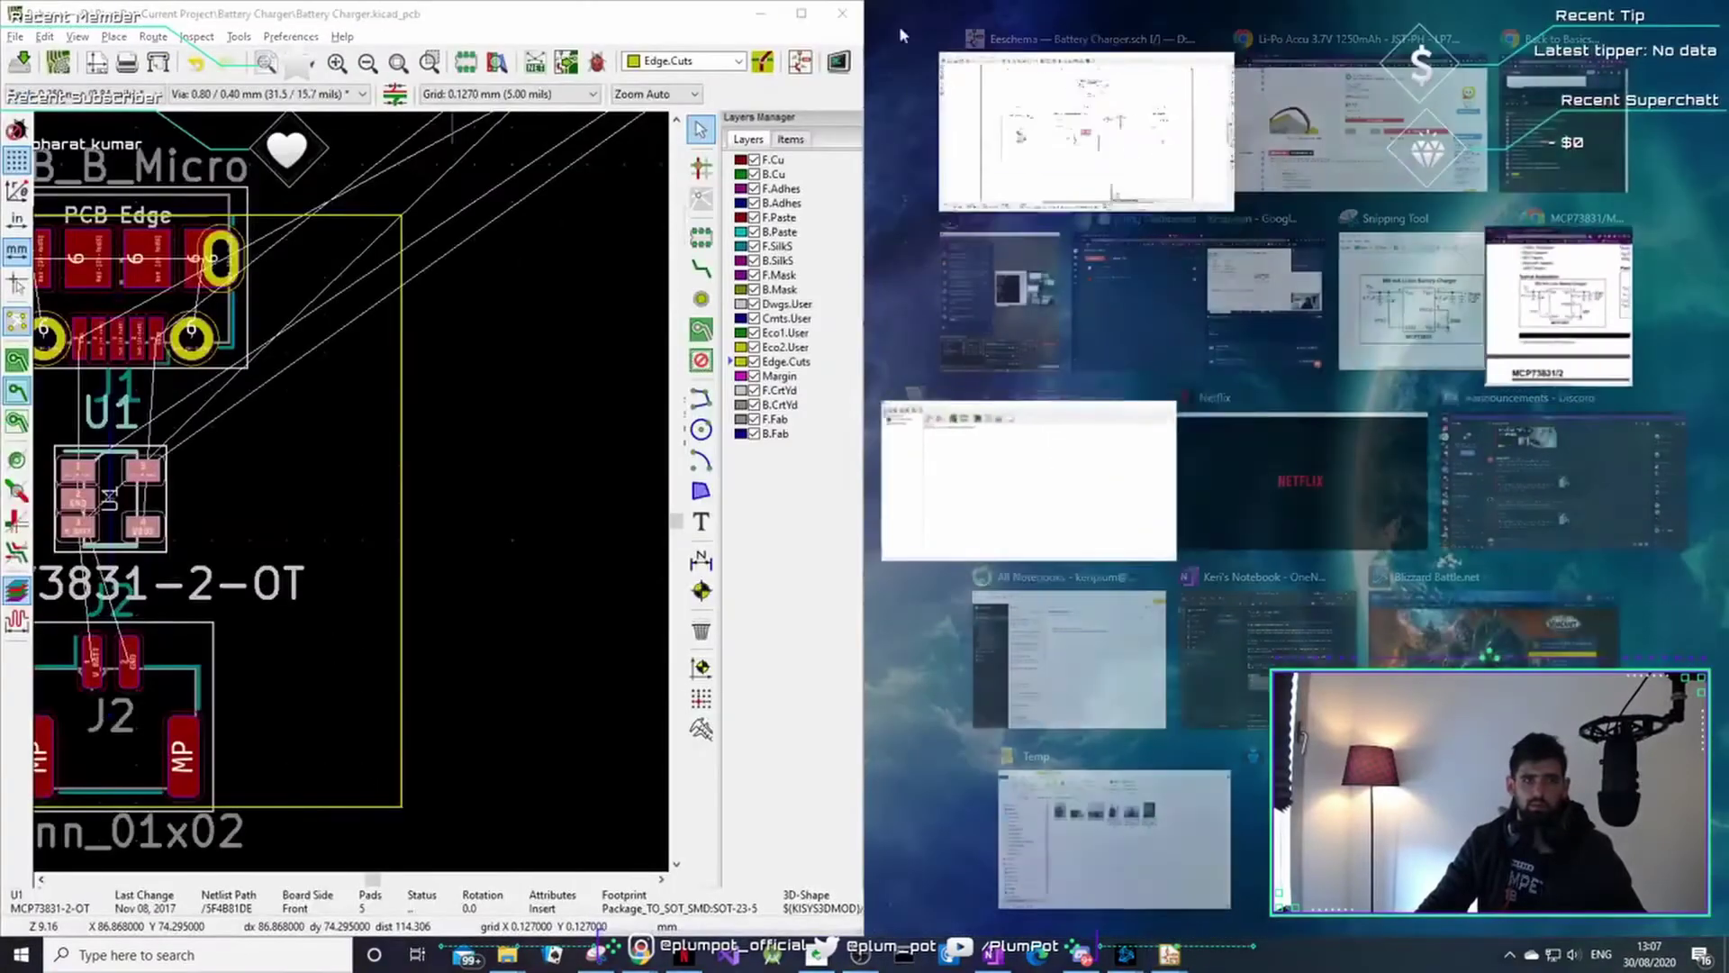
left_click(1063, 135)
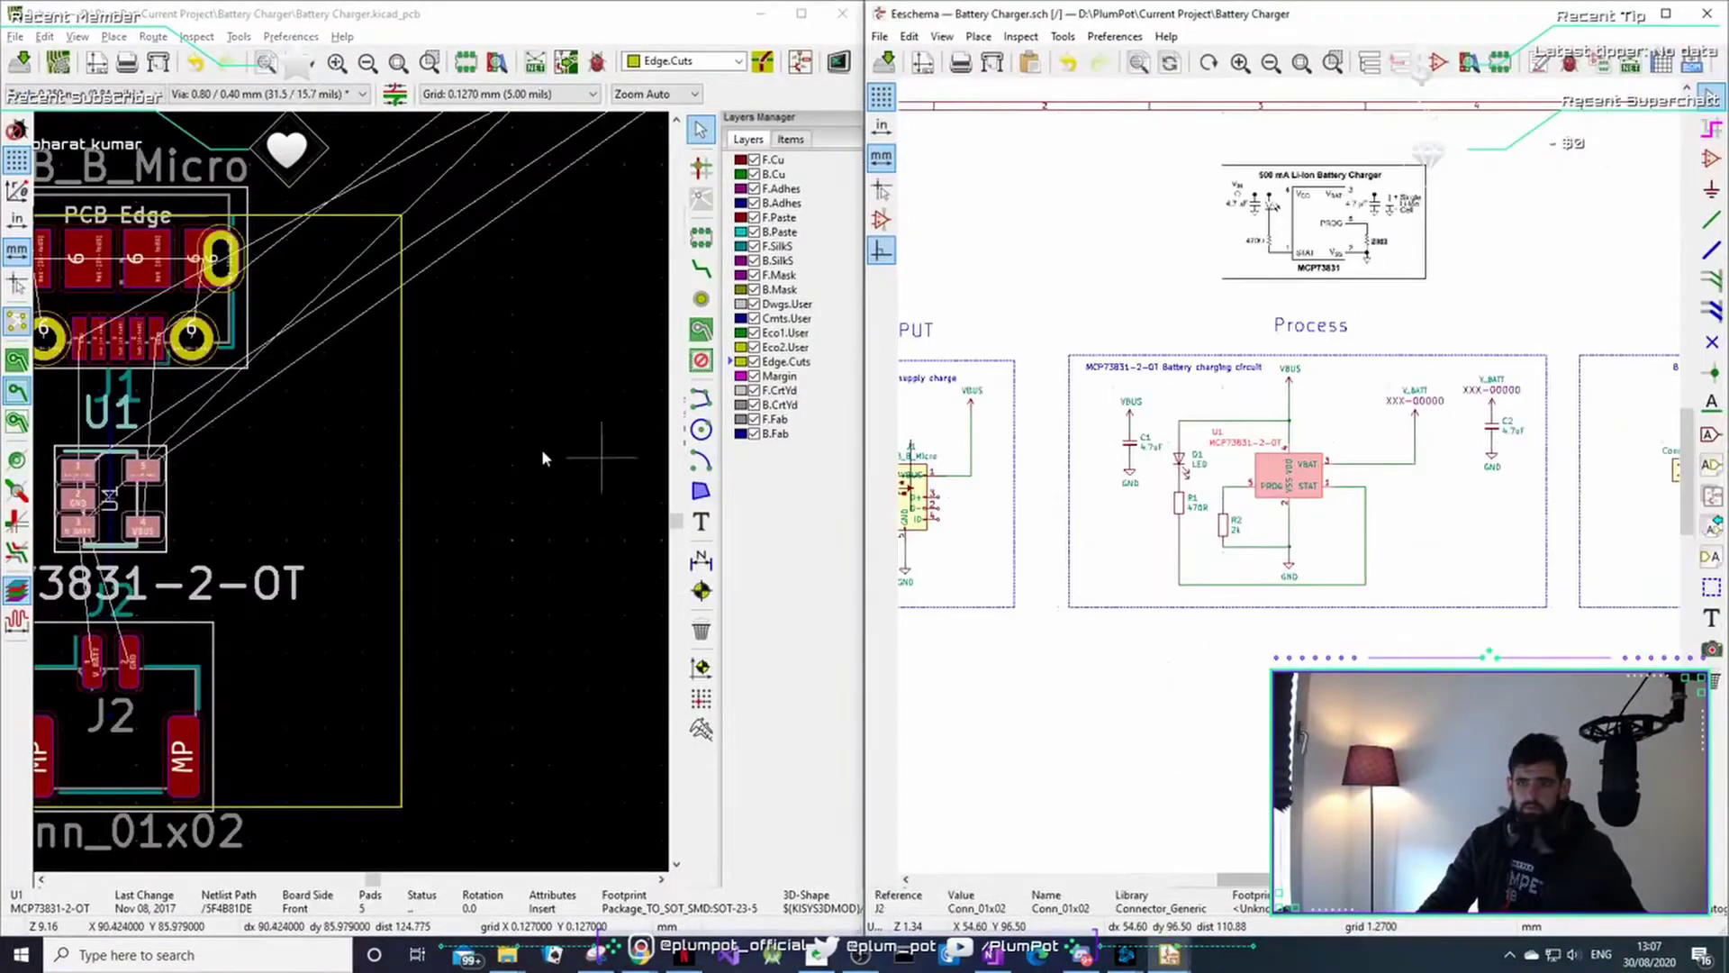
middle_click_drag(395, 414, 578, 403)
left_click(1104, 654)
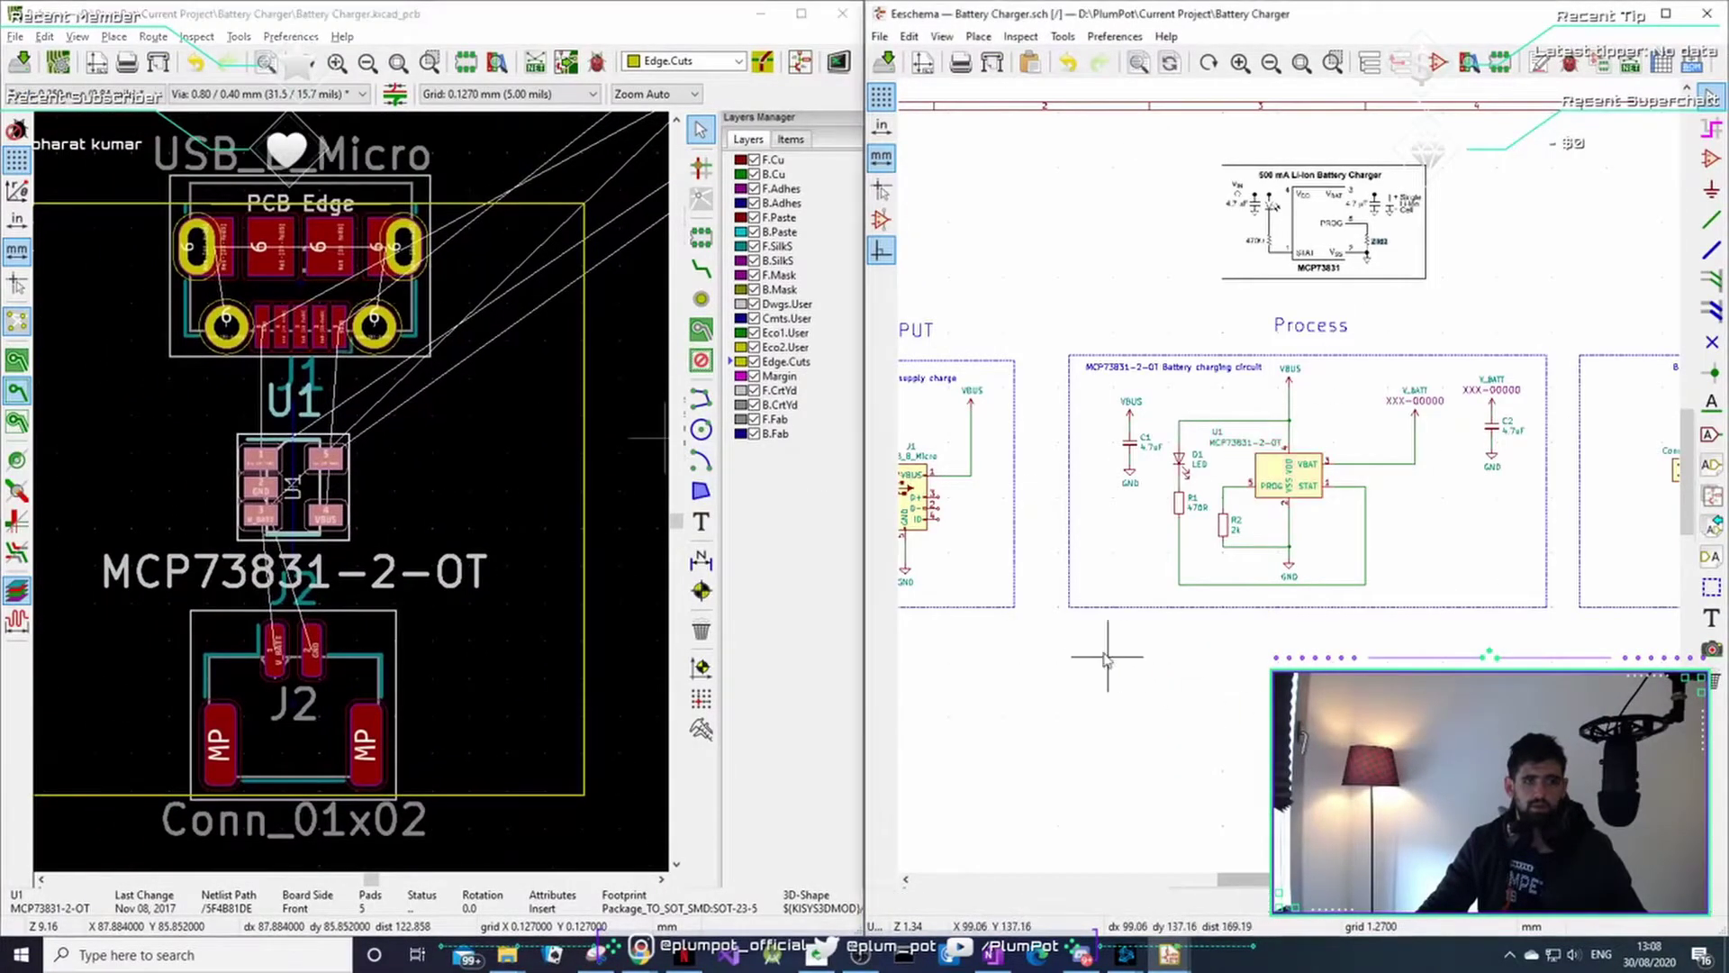
- Cross-reference the USB connector, capacitor C1 and charger IC U1 between the schematic and their footprints on the board
scroll(1106, 660, "left", 2)
left_click(996, 478)
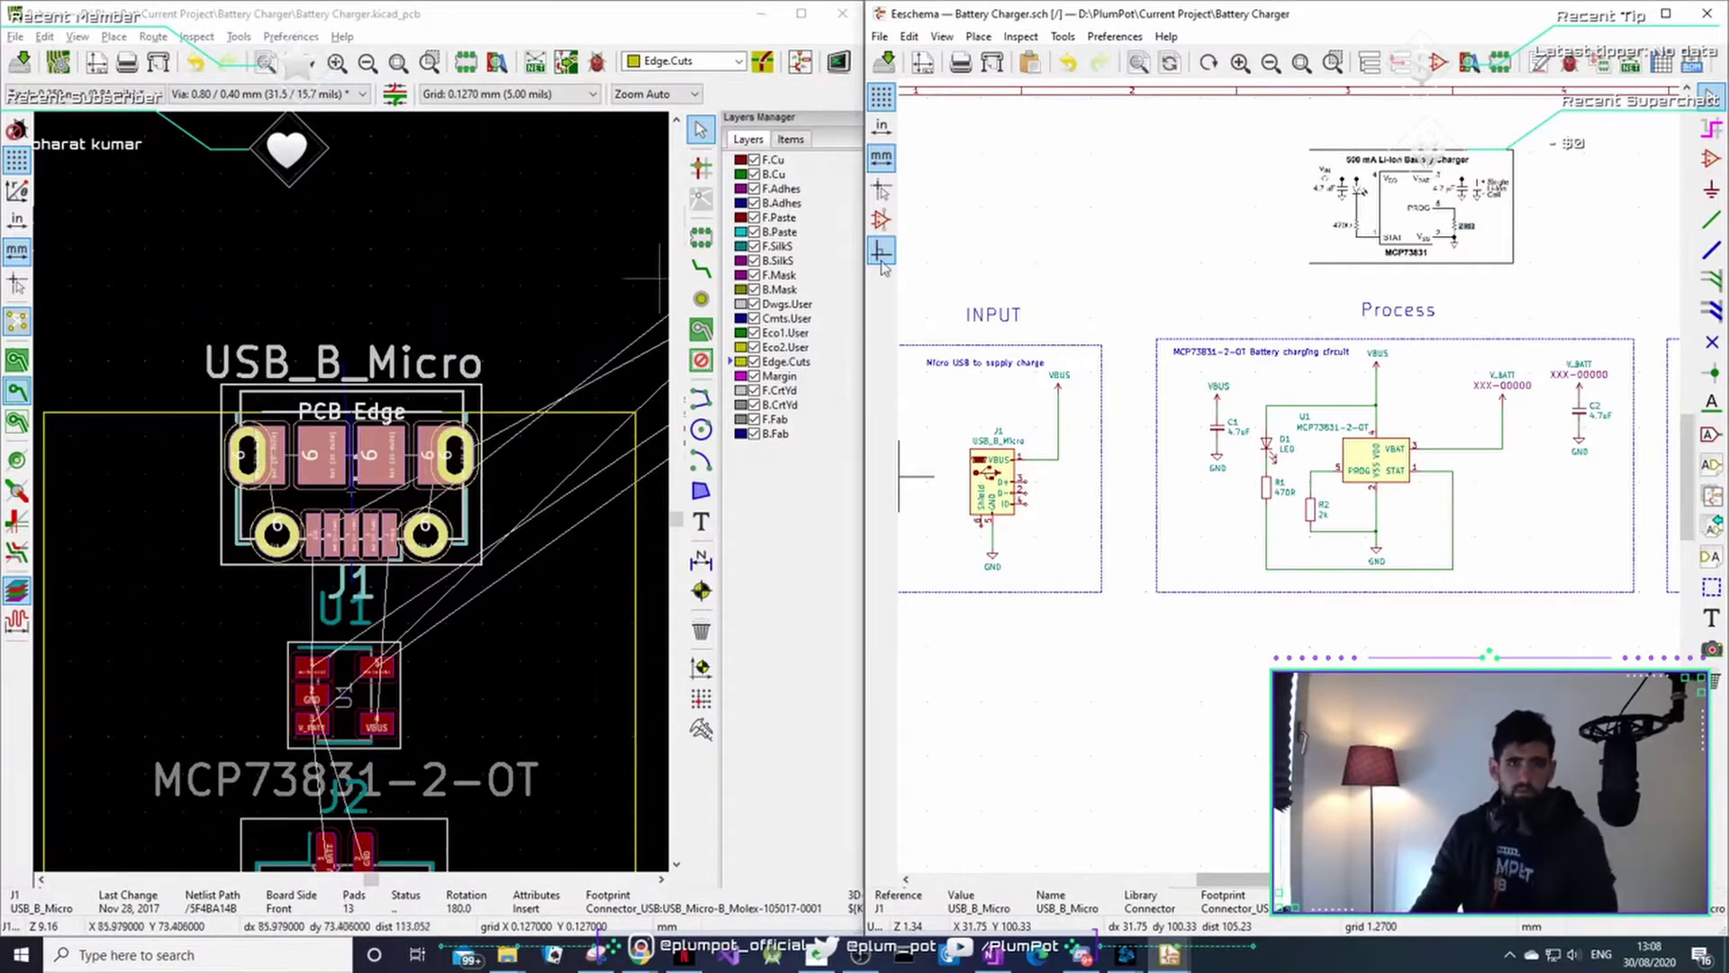
scroll(1375, 487, "up", 3)
scroll(1216, 469, "down", 3)
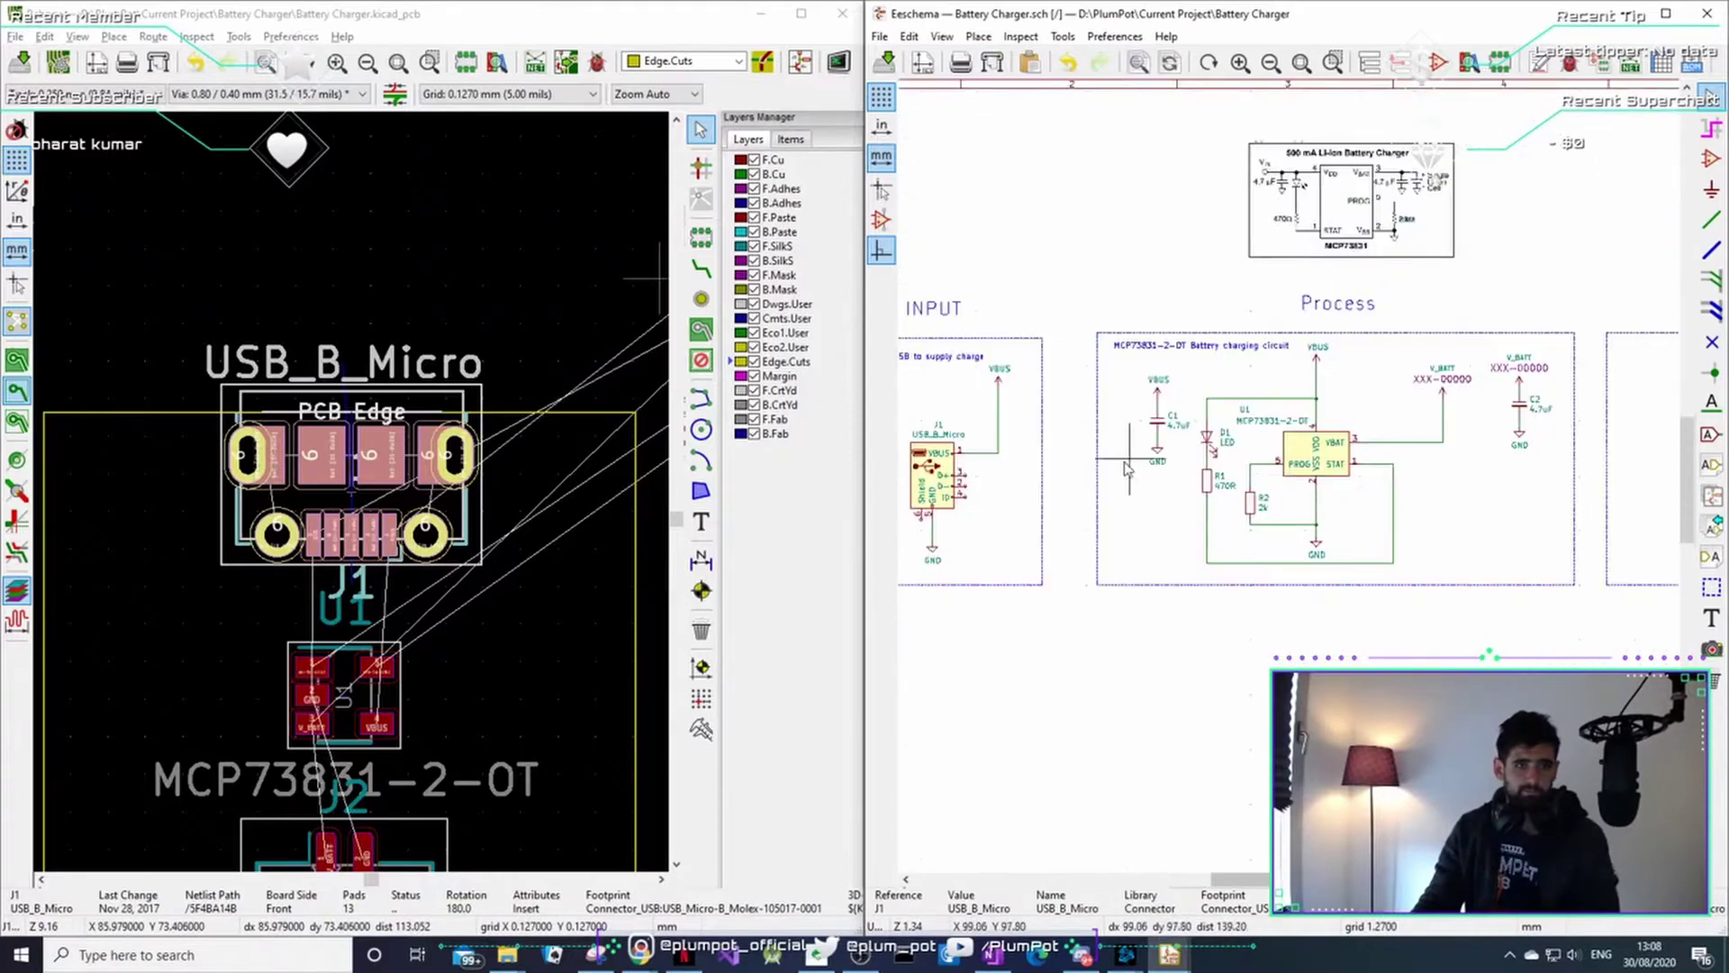
scroll(1017, 466, "up", 2)
middle_click_drag(1289, 476, 1039, 495)
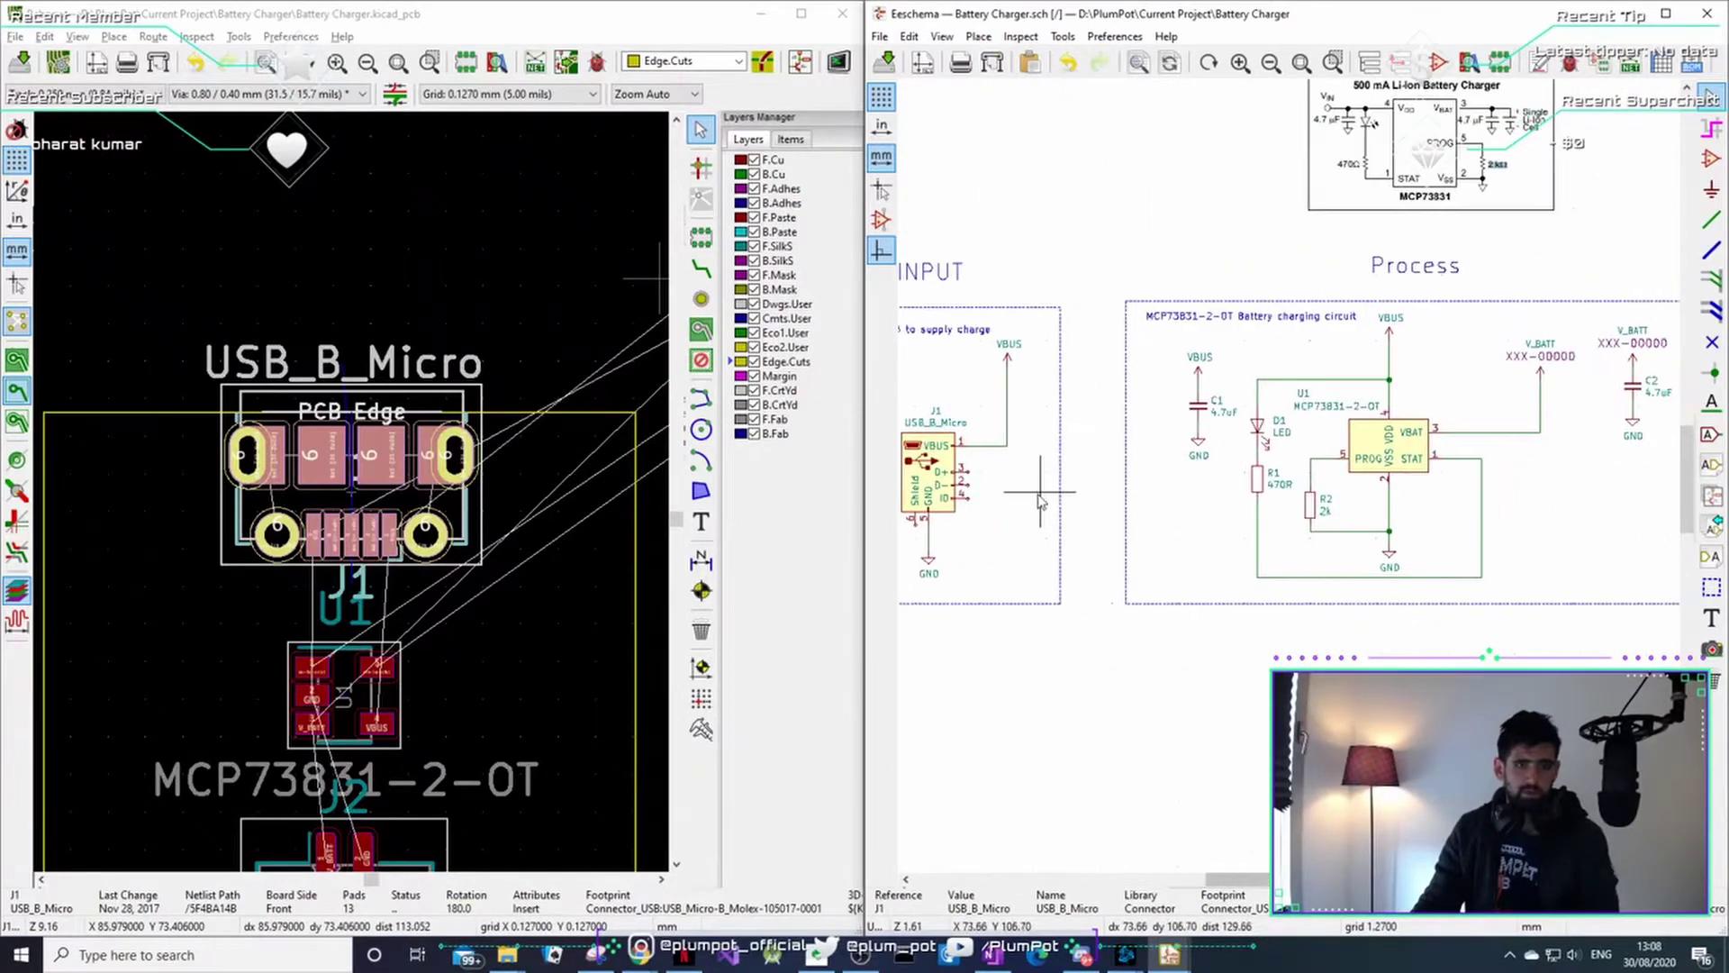
left_click(1199, 405)
left_click(1387, 446)
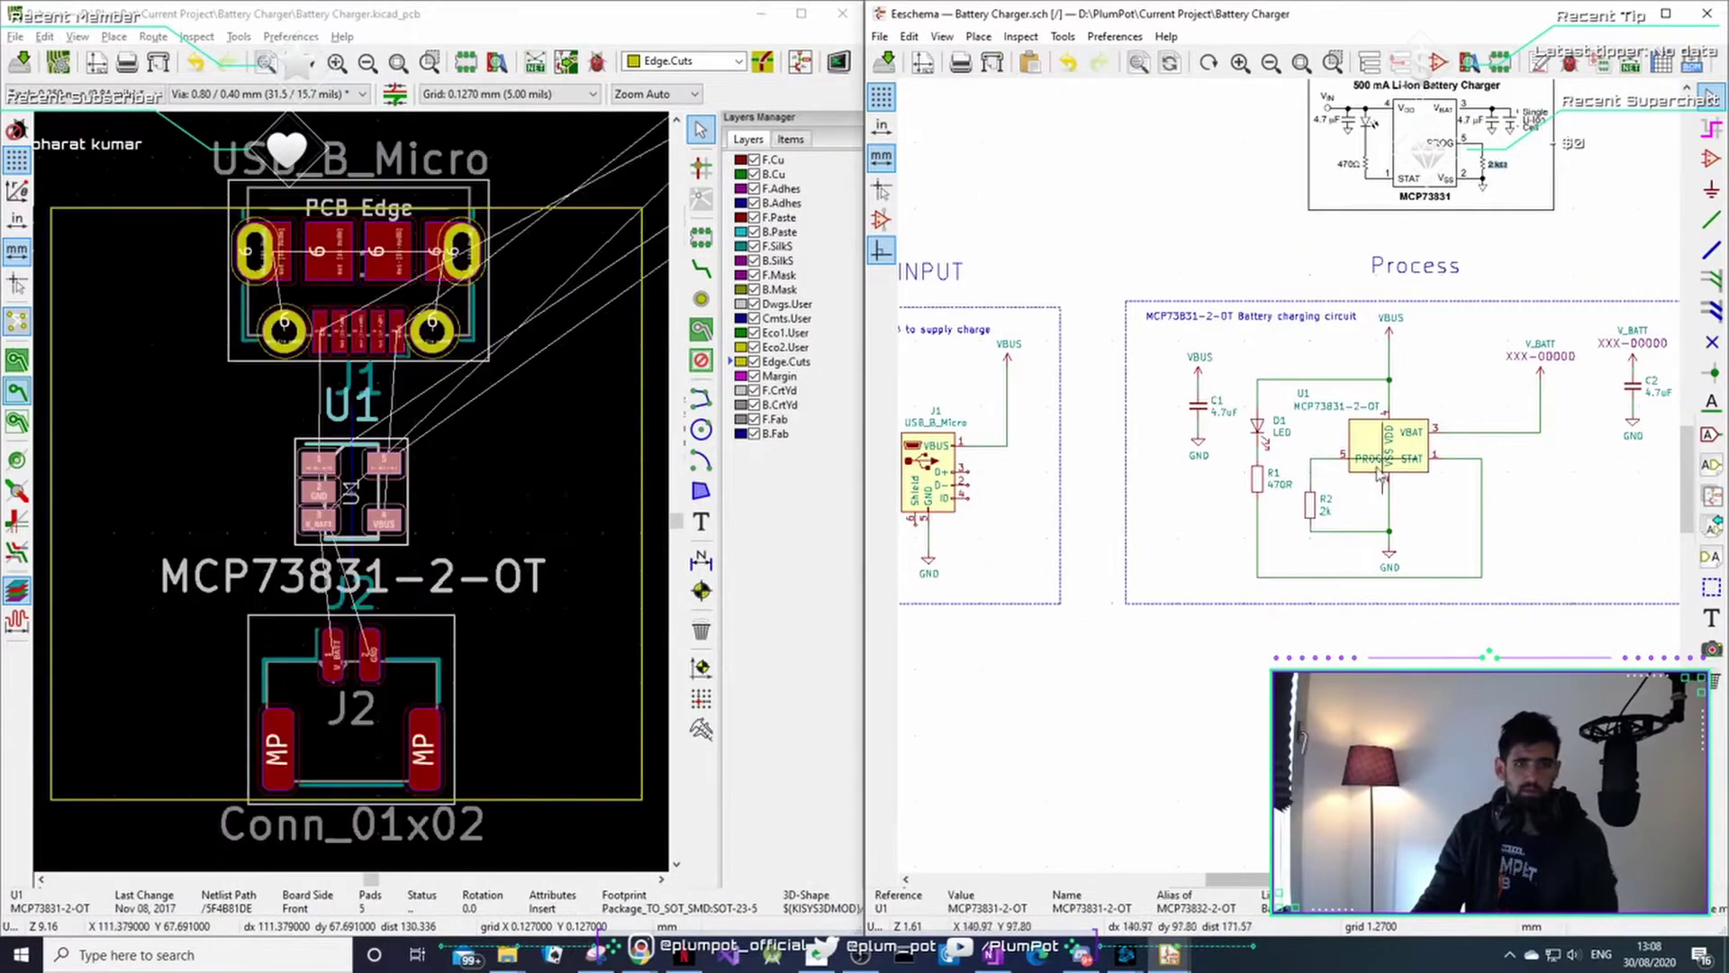
middle_click_drag(1309, 441, 1159, 439)
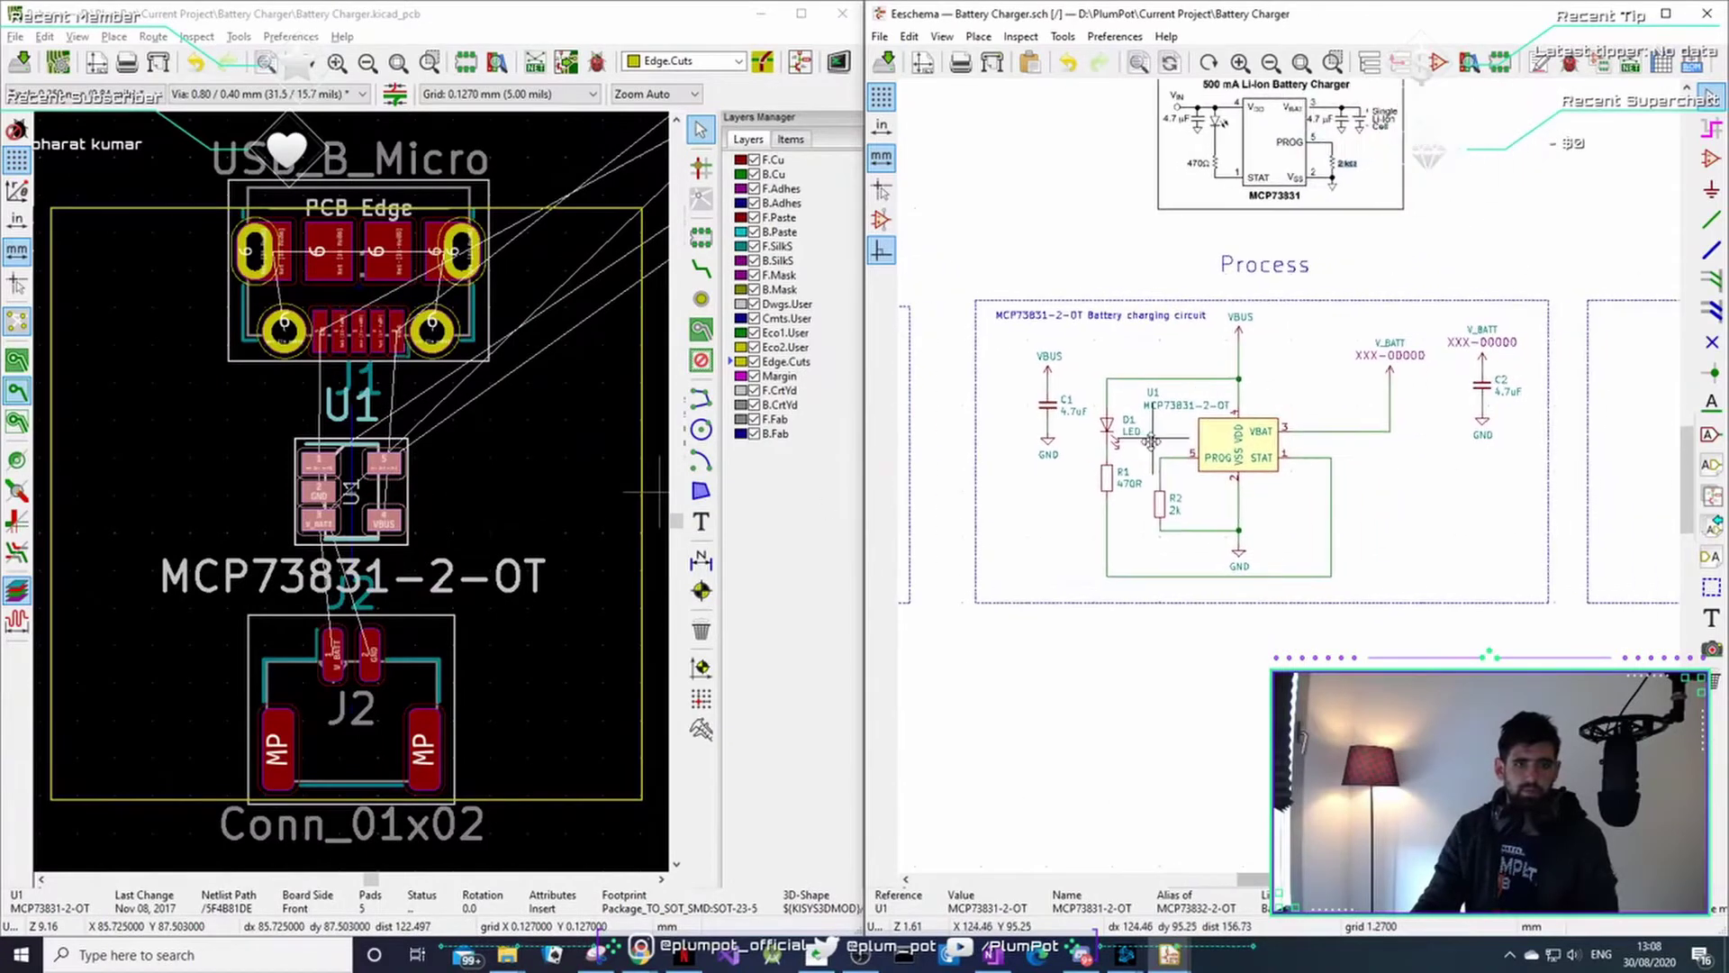
- Move the LED D1 footprint onto the board to the left of U1 and compare their VBUS pads
left_click(1108, 427)
scroll(350, 492, "down", 3)
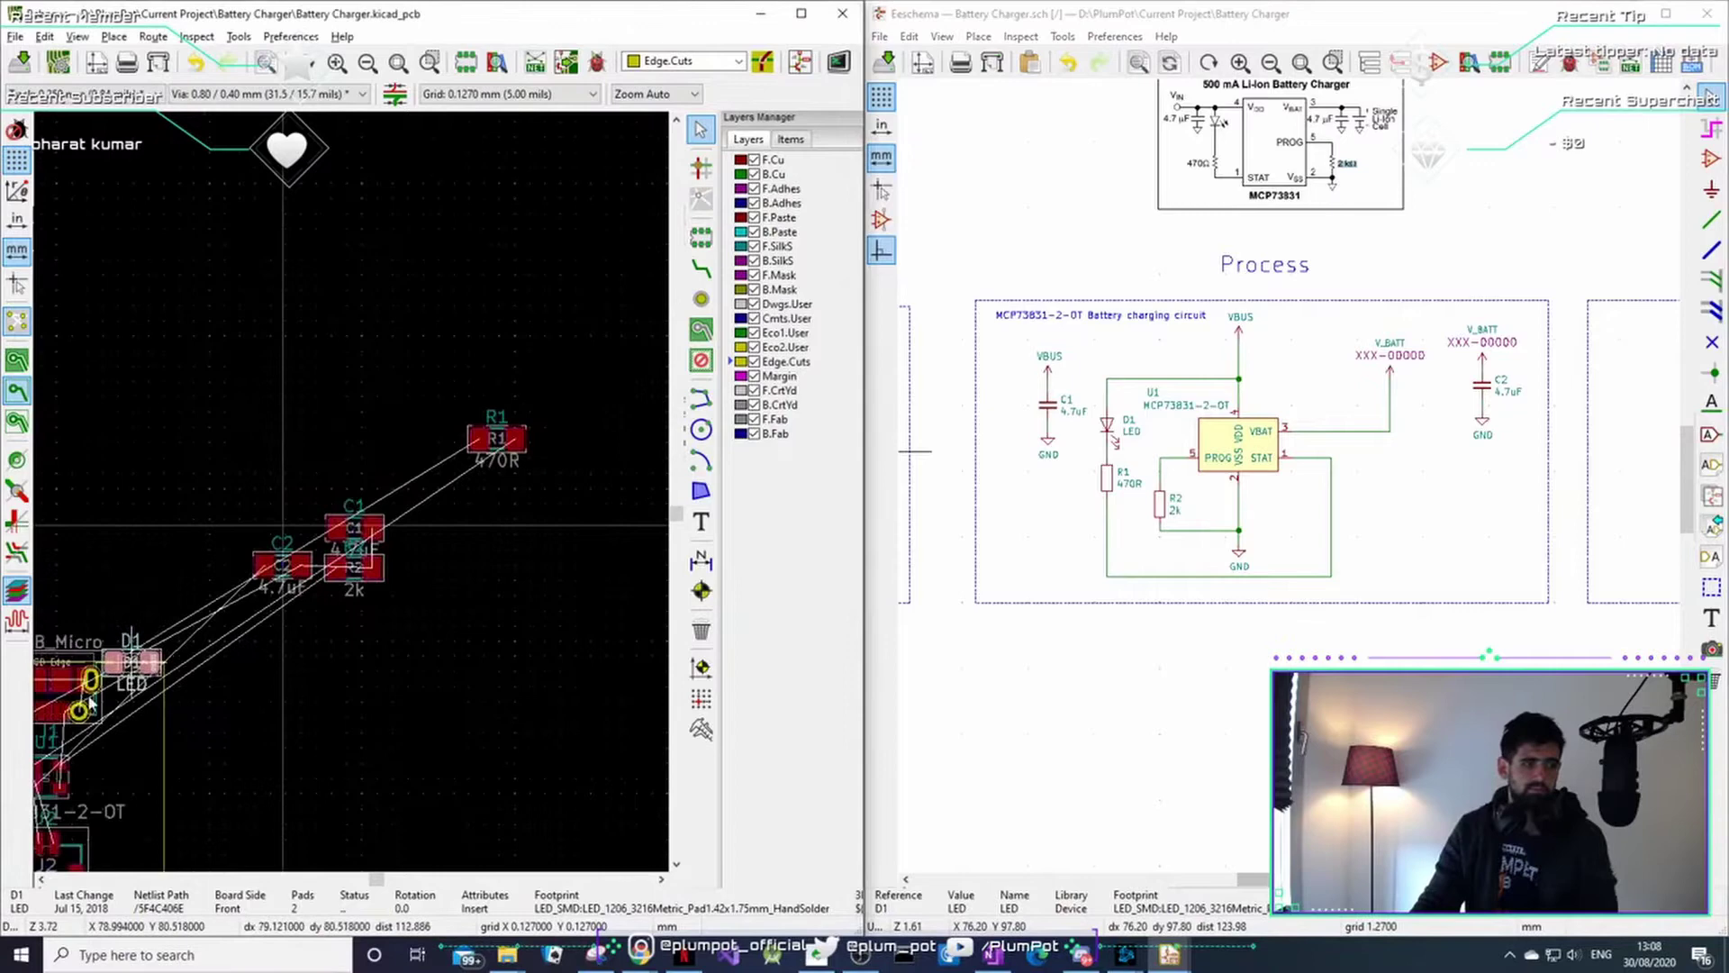
scroll(90, 703, "up", 6)
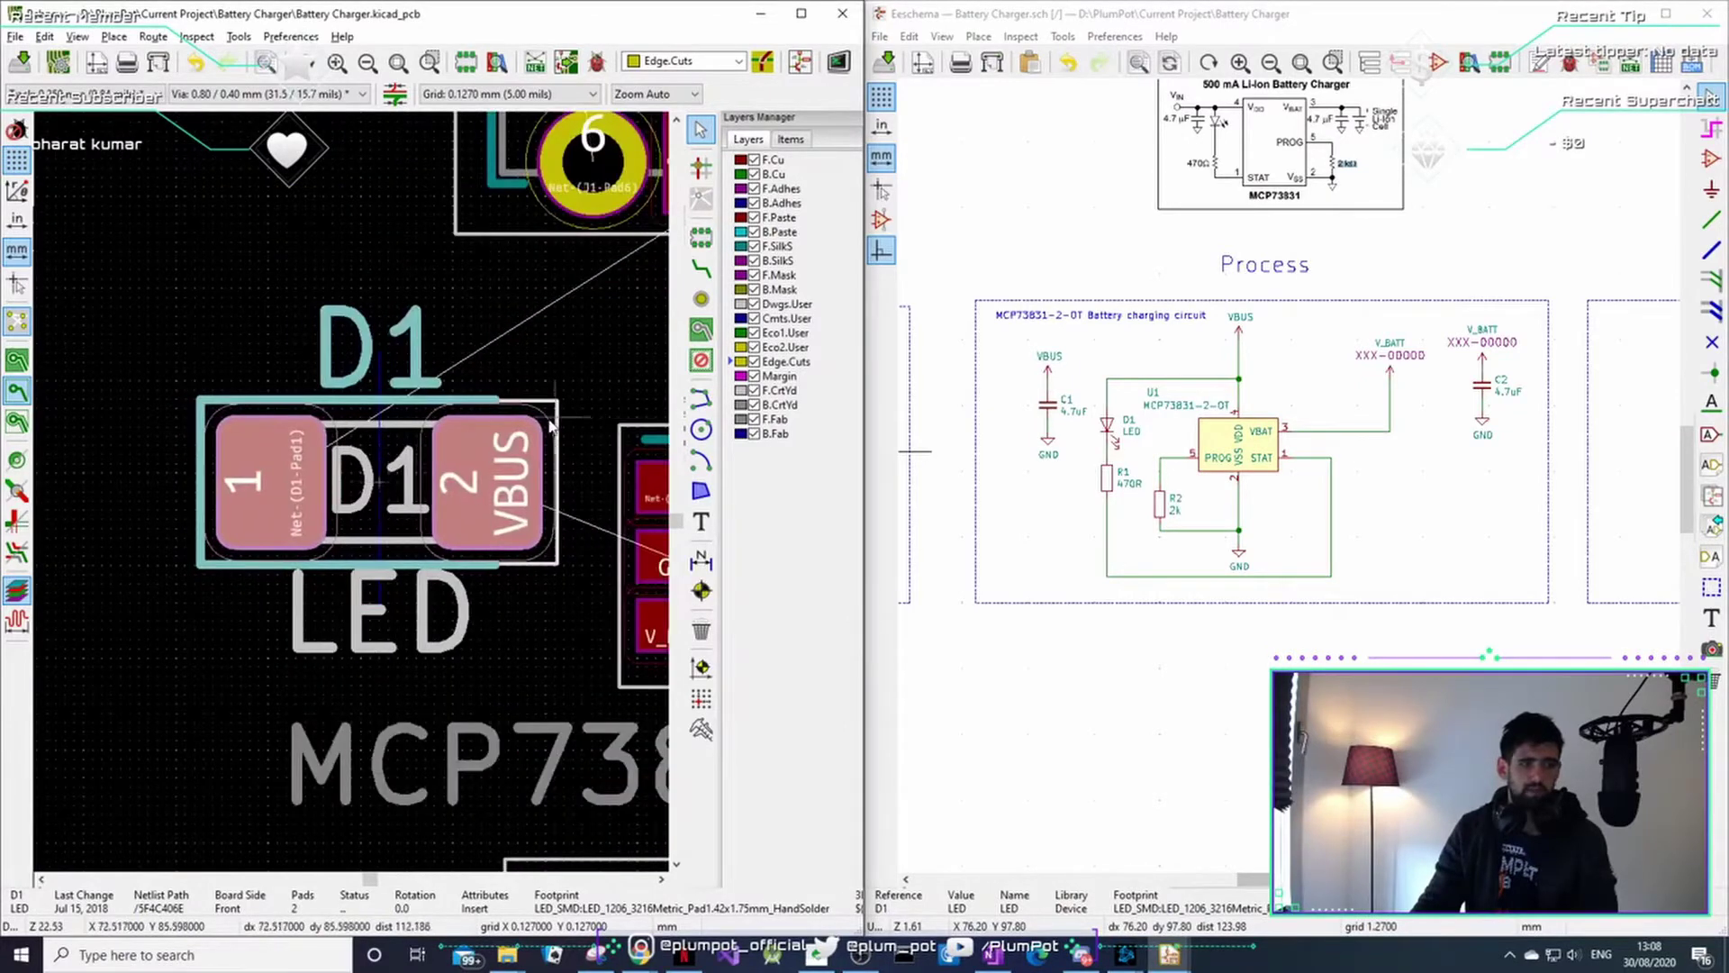
middle_click_drag(552, 427, 439, 368)
middle_click_drag(480, 453, 419, 442)
middle_click_drag(481, 534, 287, 509)
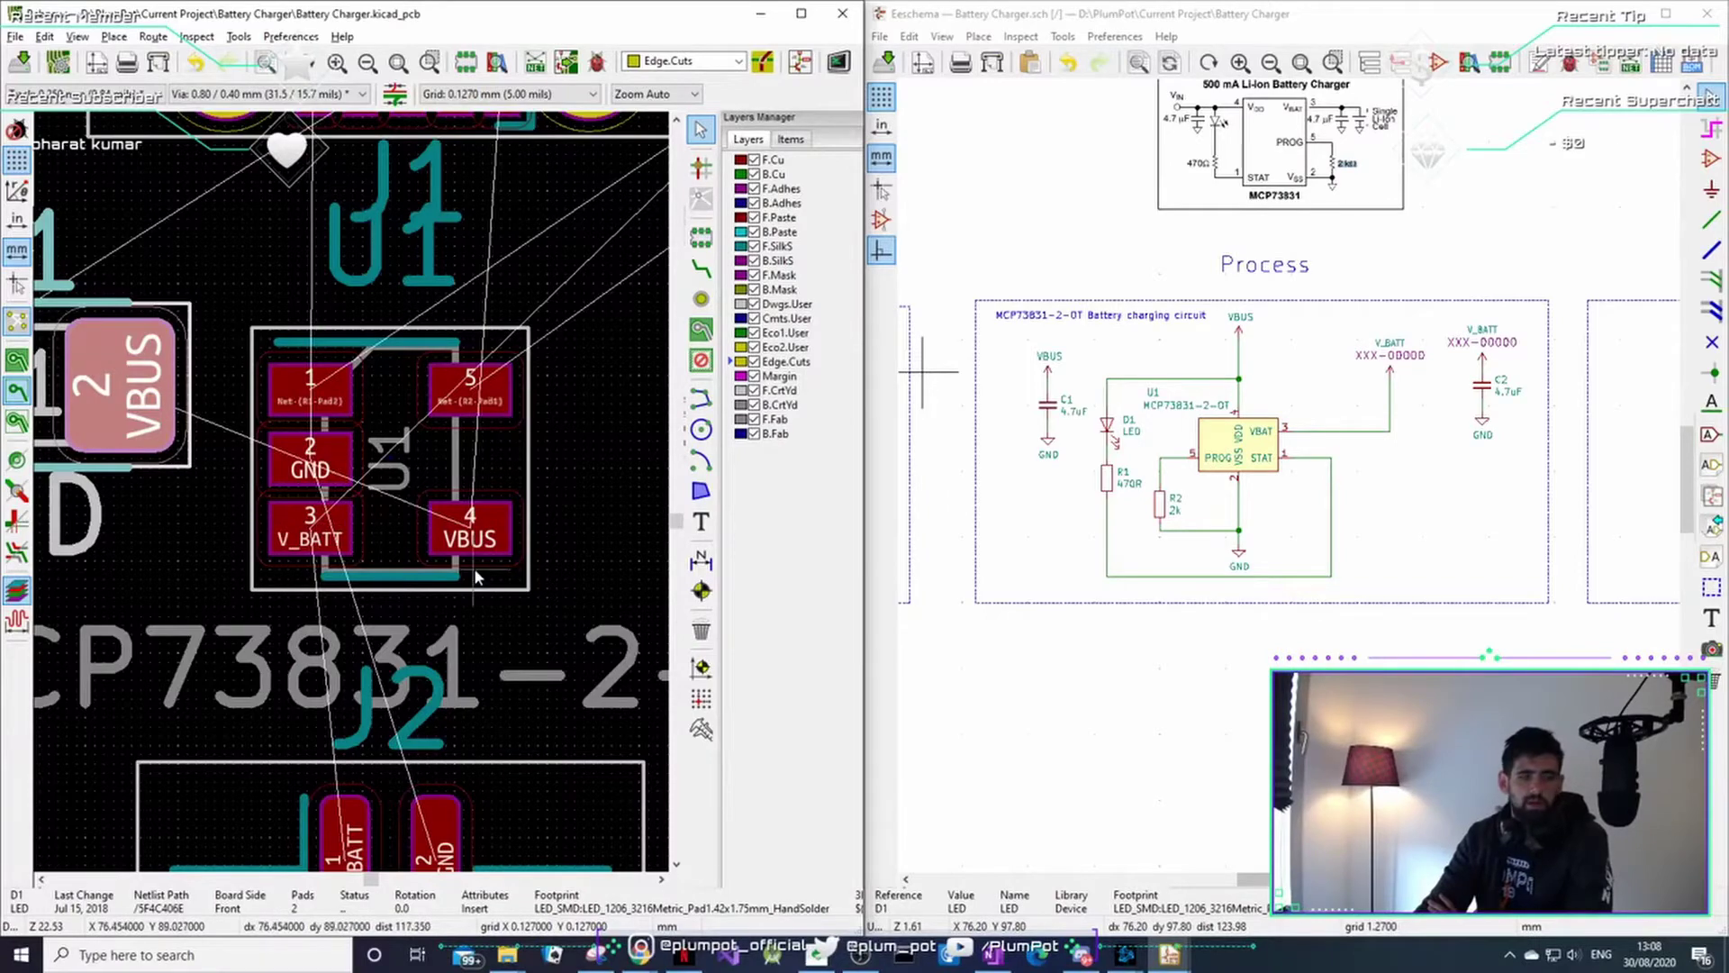
scroll(258, 540, "down", 2)
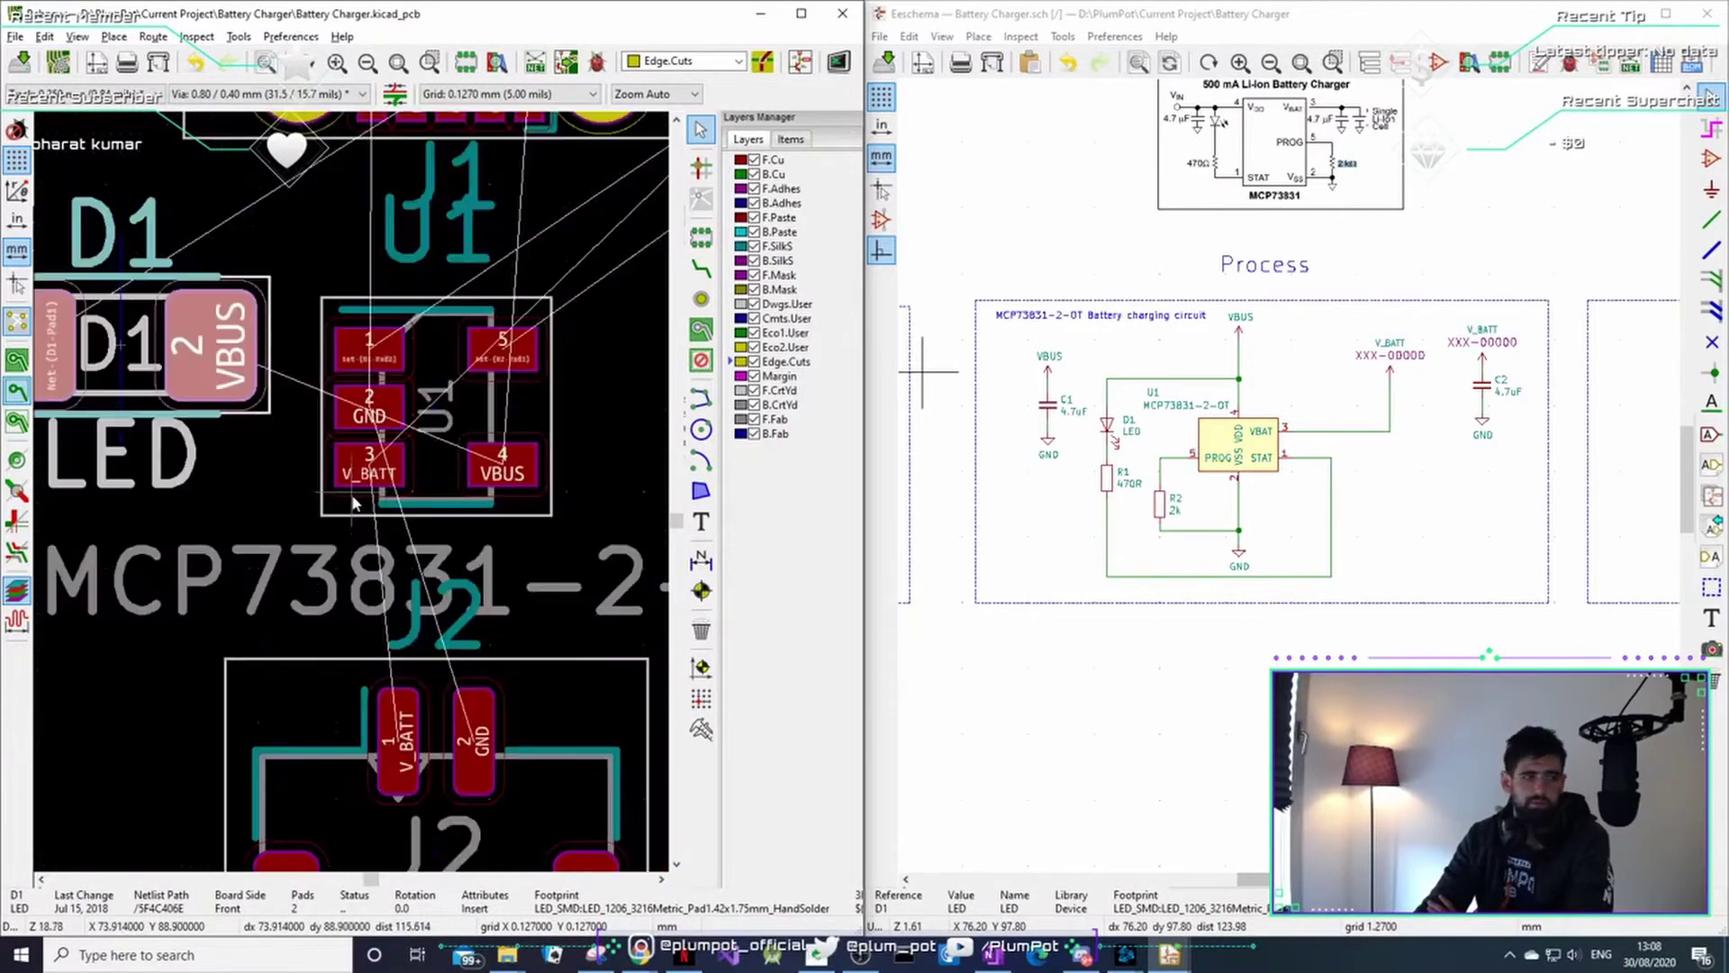
scroll(247, 498, "down", 2)
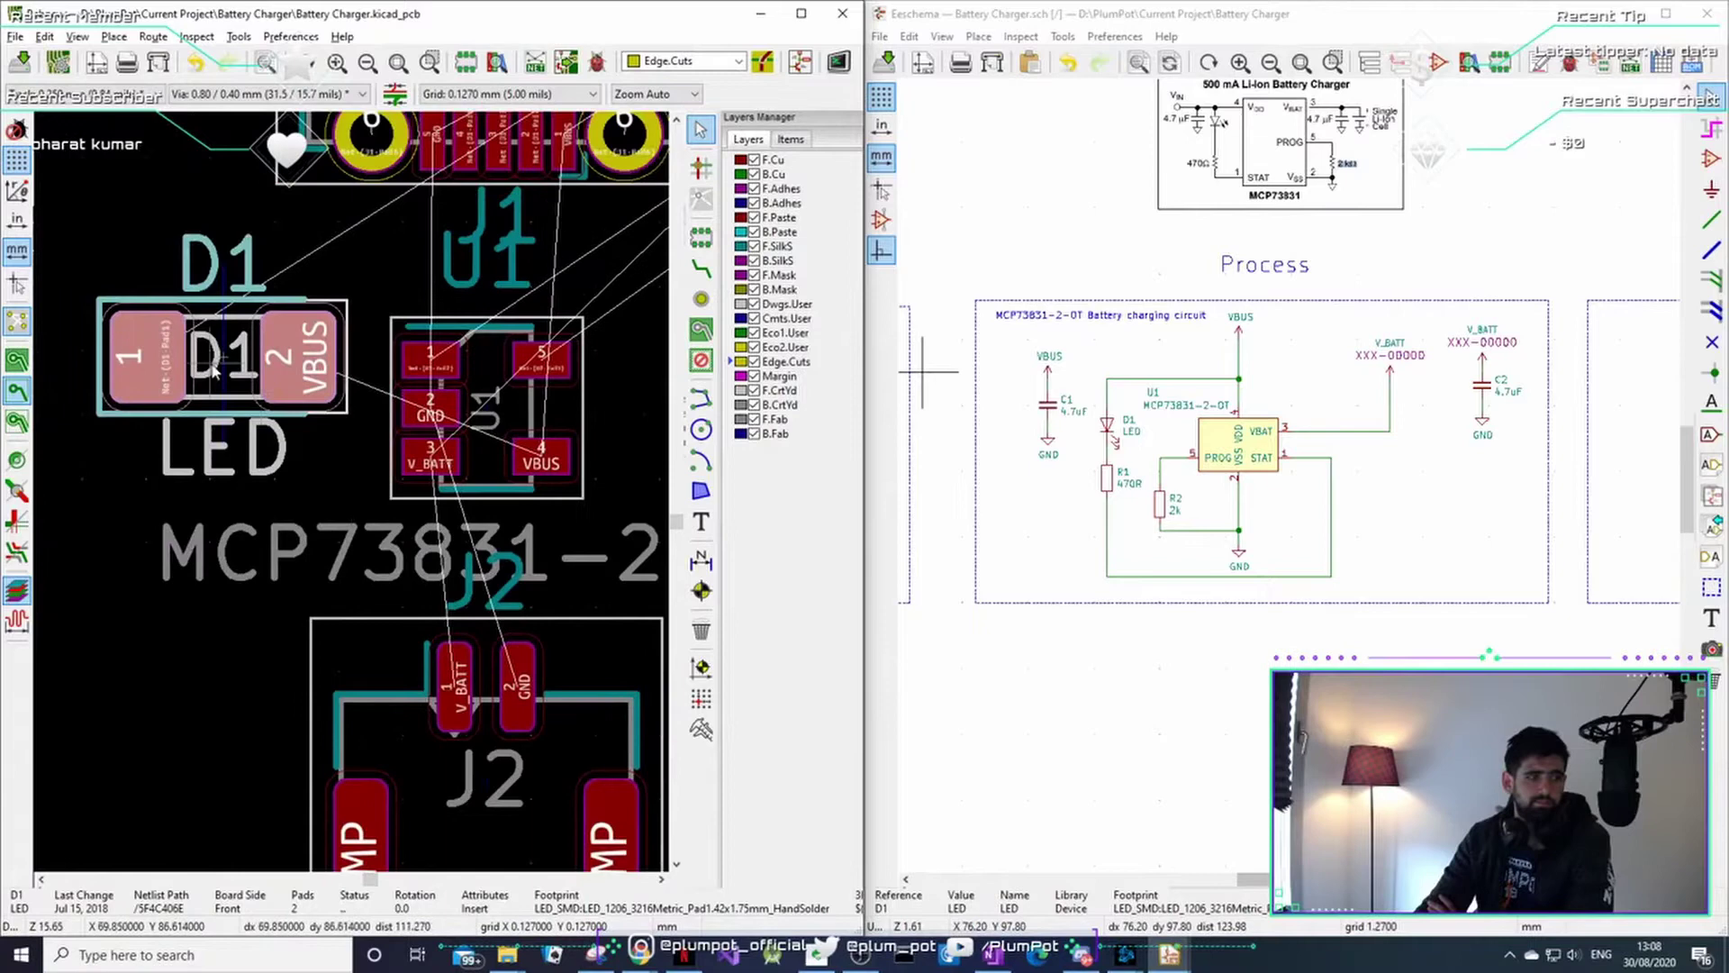
- Rotate LED D1 to 270 degrees and move it to the right of U1 with its VBUS pad facing down
left_click_drag(230, 365, 209, 410)
key("r")
key("r")
key("r")
left_click_drag(513, 426, 746, 445)
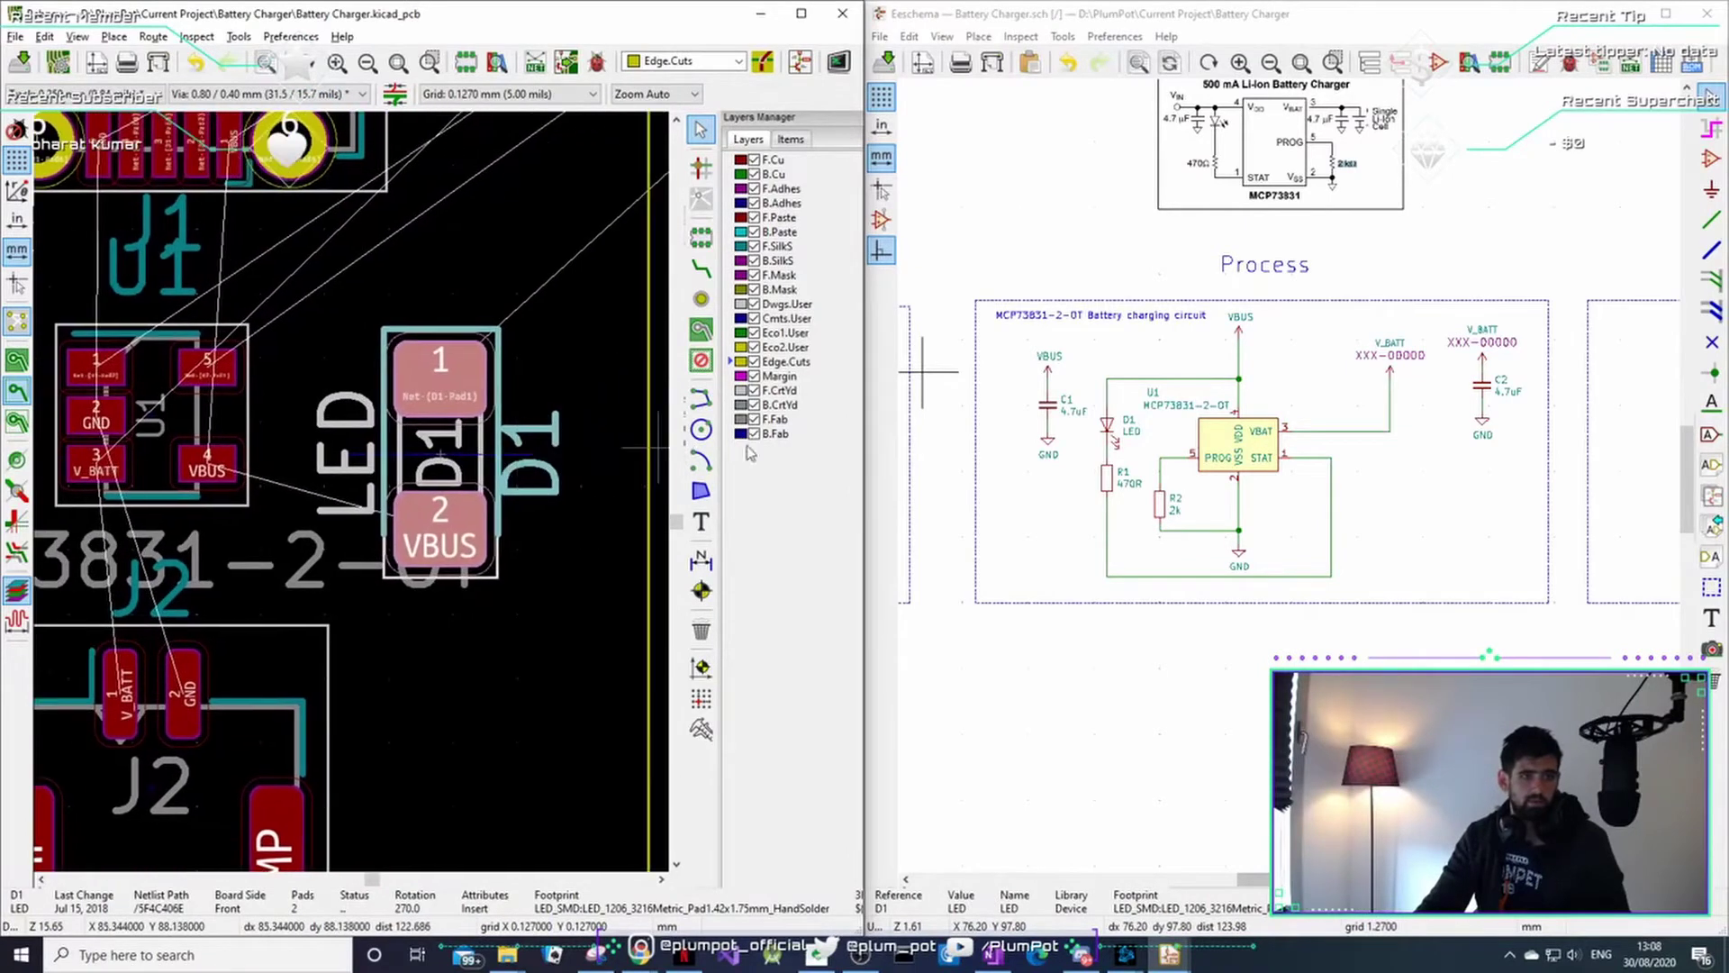
- Move the 470R resistor R1 onto the board above D1 and rotate it to 90 degrees
left_click(1107, 479)
scroll(335, 514, "down", 6)
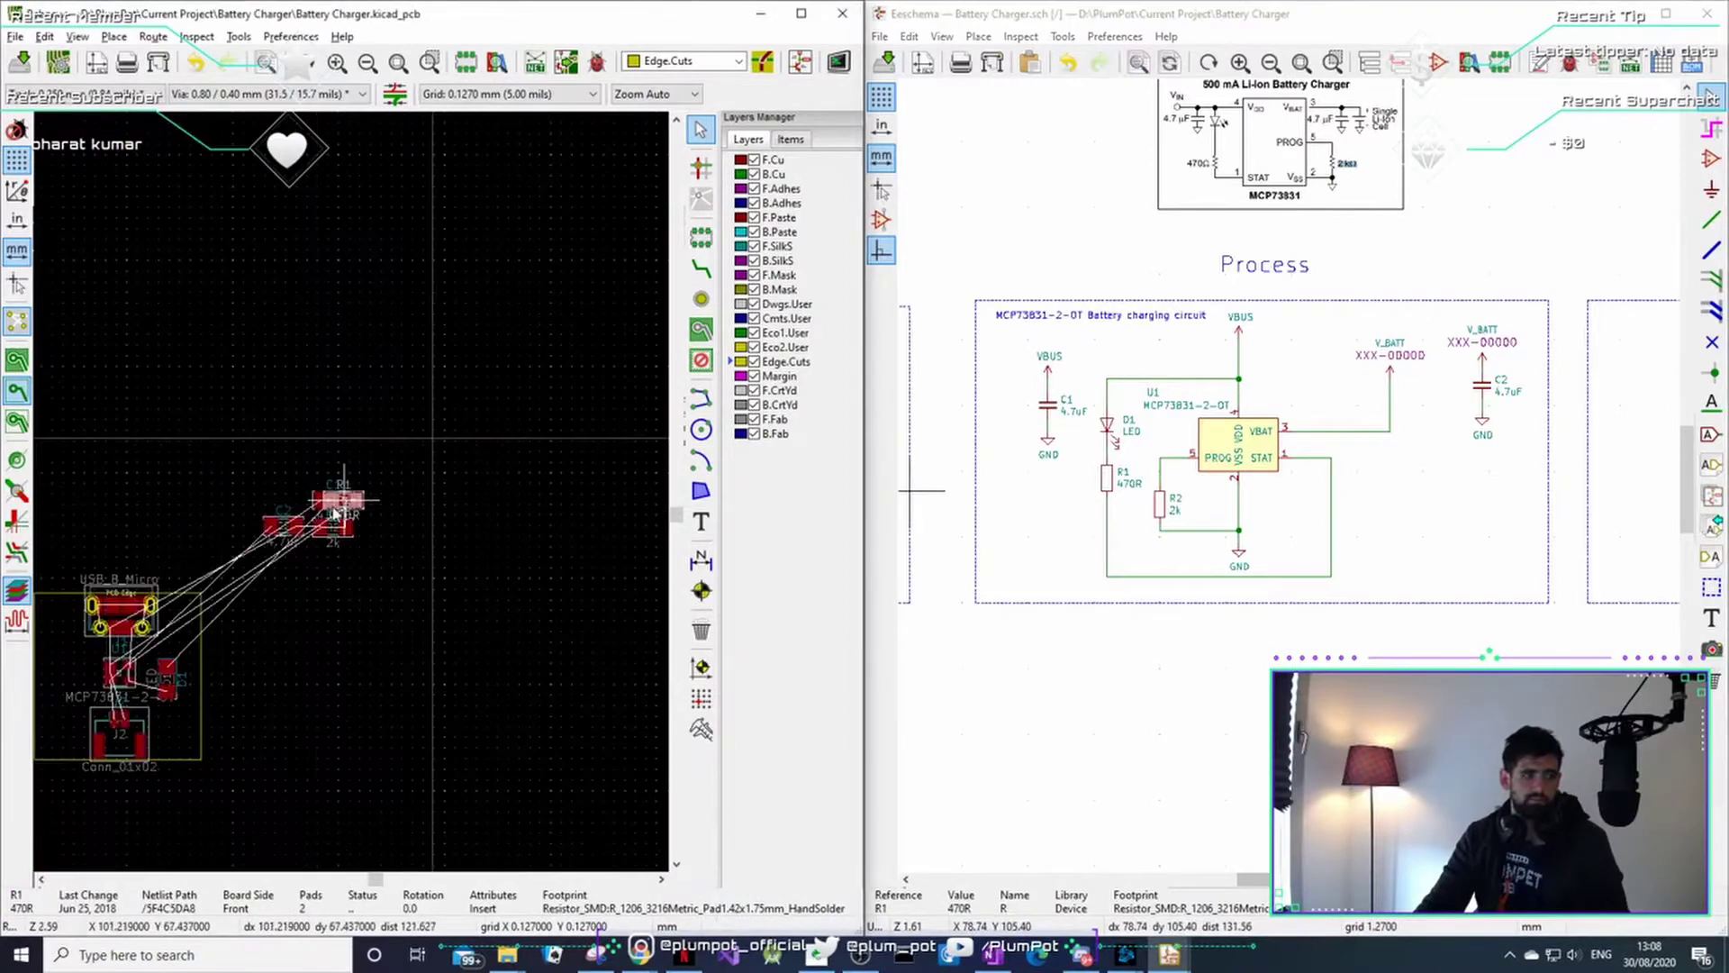
key("r")
key("r")
scroll(335, 509, "up", 6)
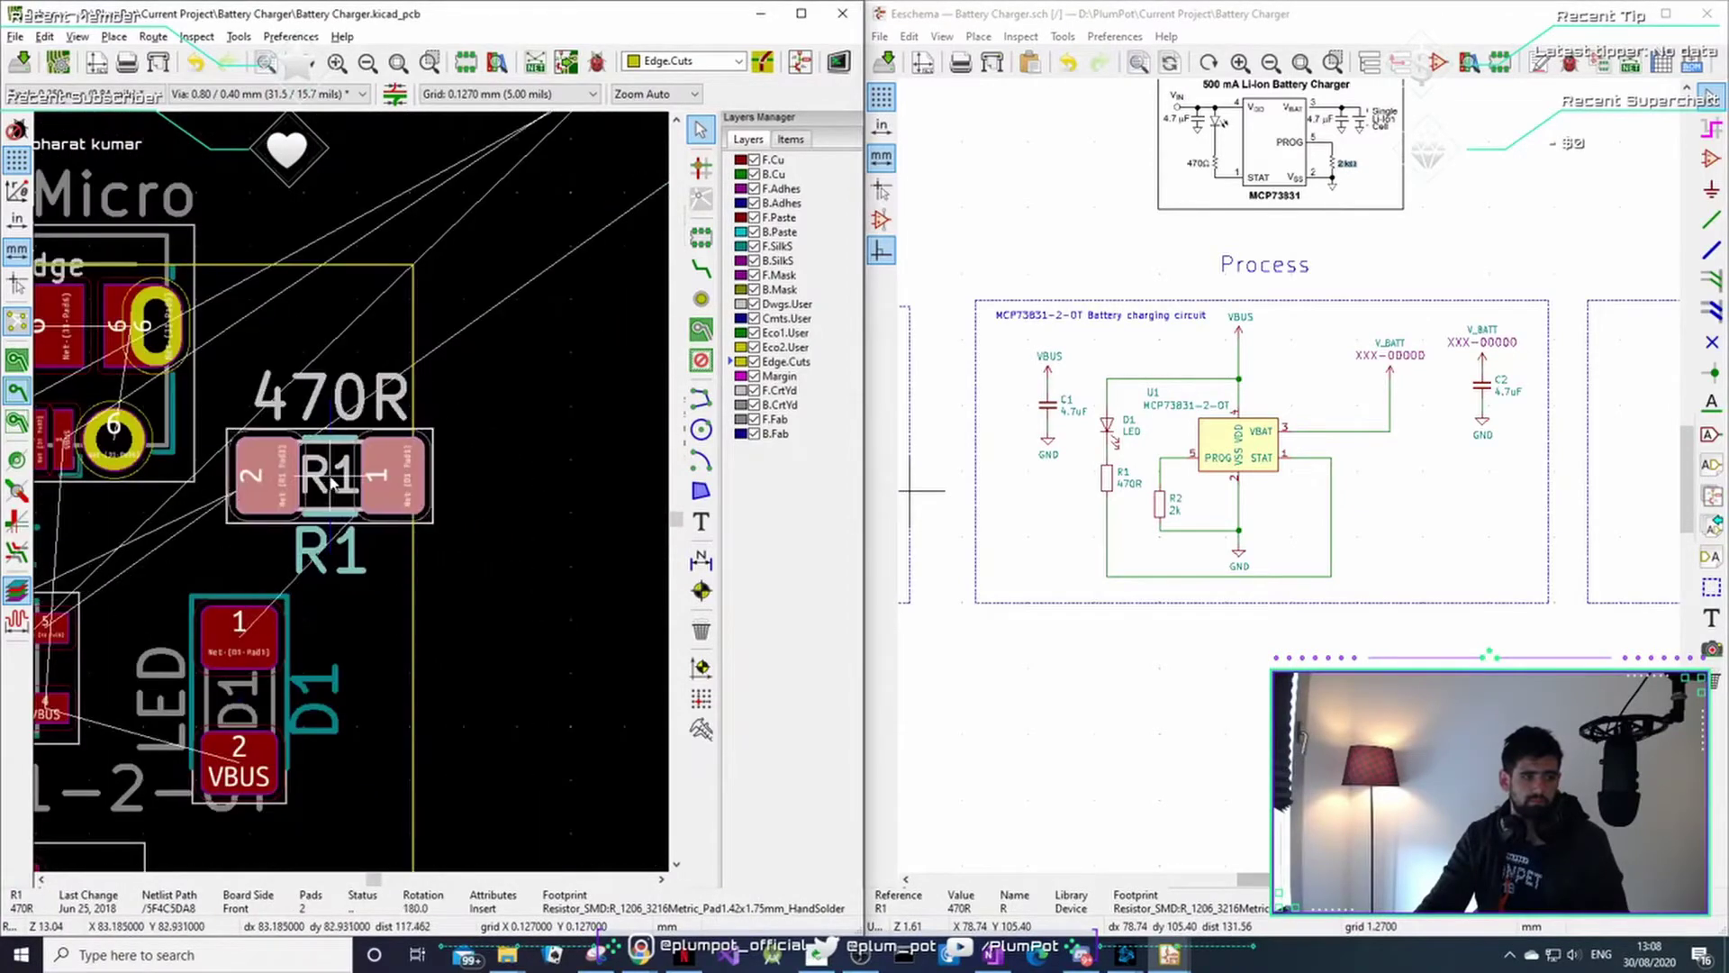
key("r")
key("r")
key("r")
- Align R1 directly above D1 so that pad 1 of the resistor faces pad 1 of the LED
scroll(315, 573, "down", 3)
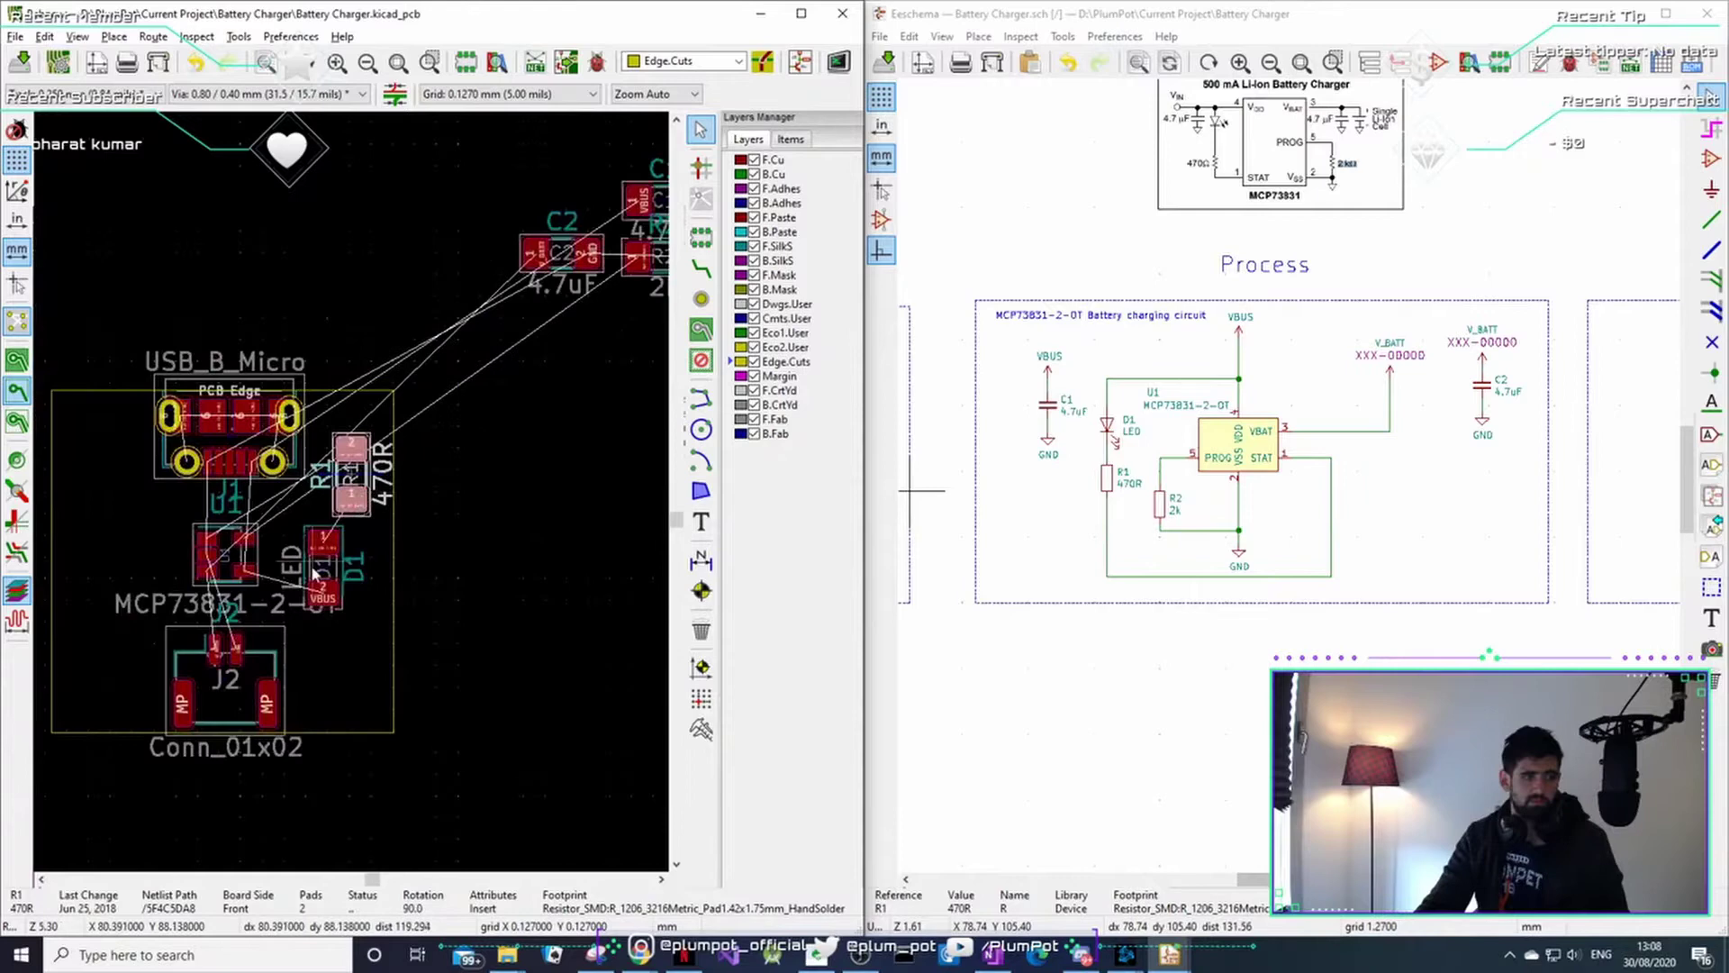
scroll(315, 573, "up", 3)
left_click(351, 528)
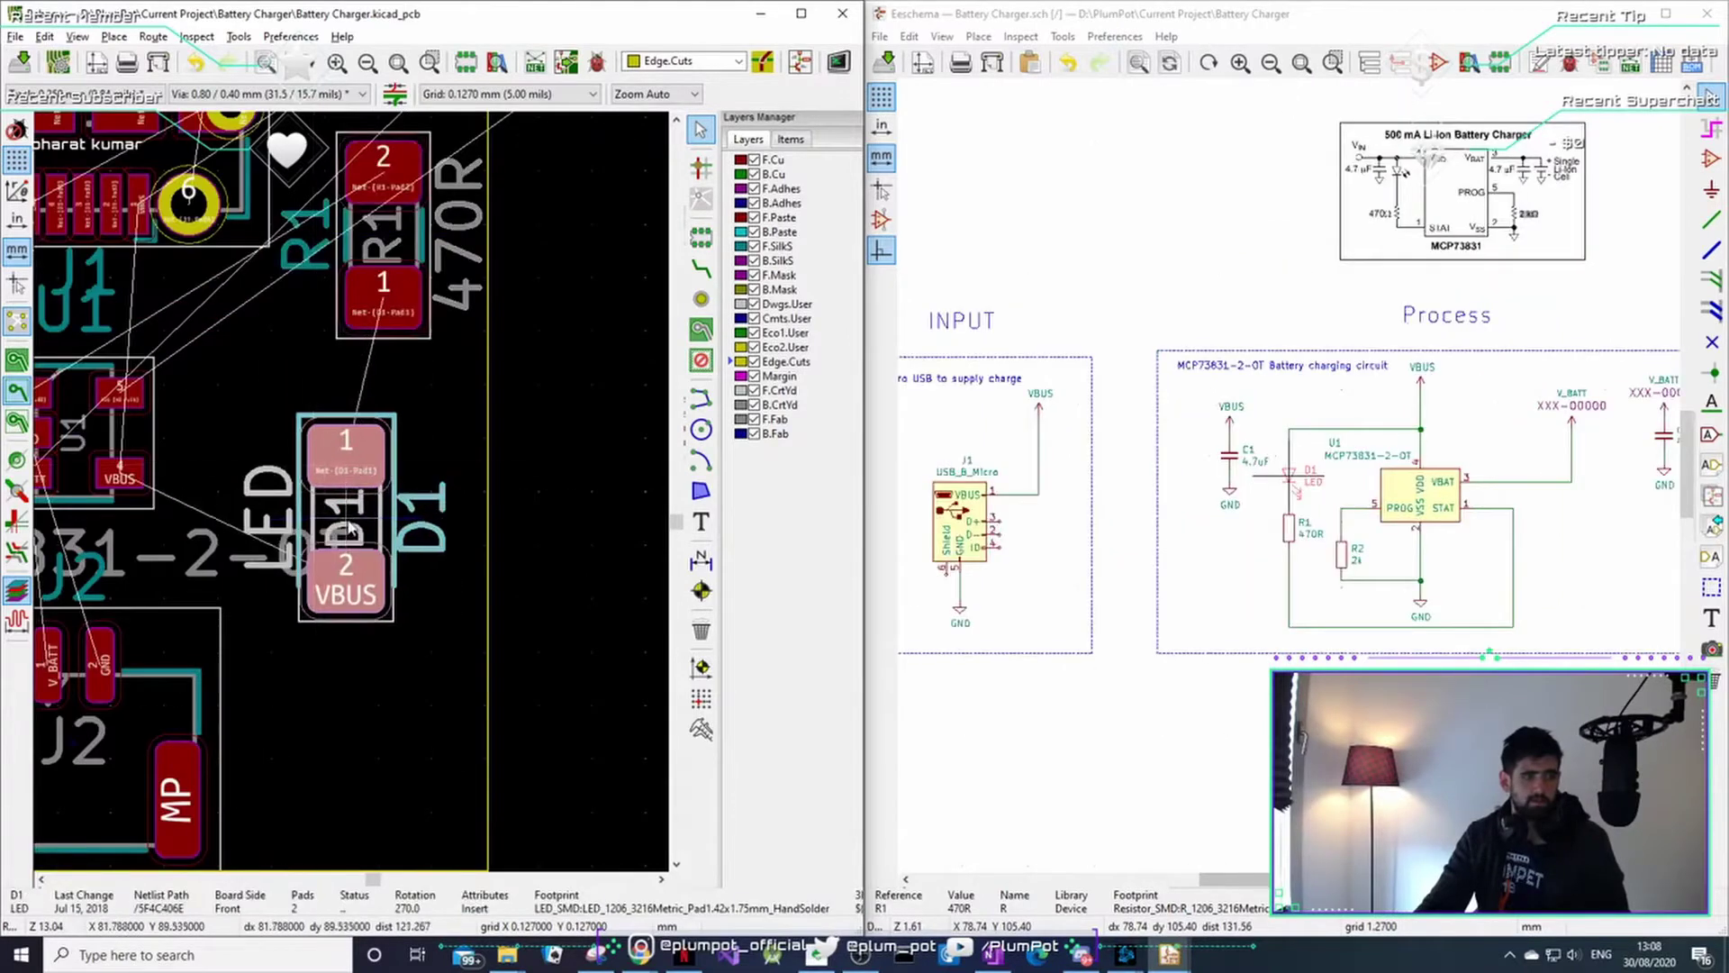
left_click_drag(425, 209, 346, 306)
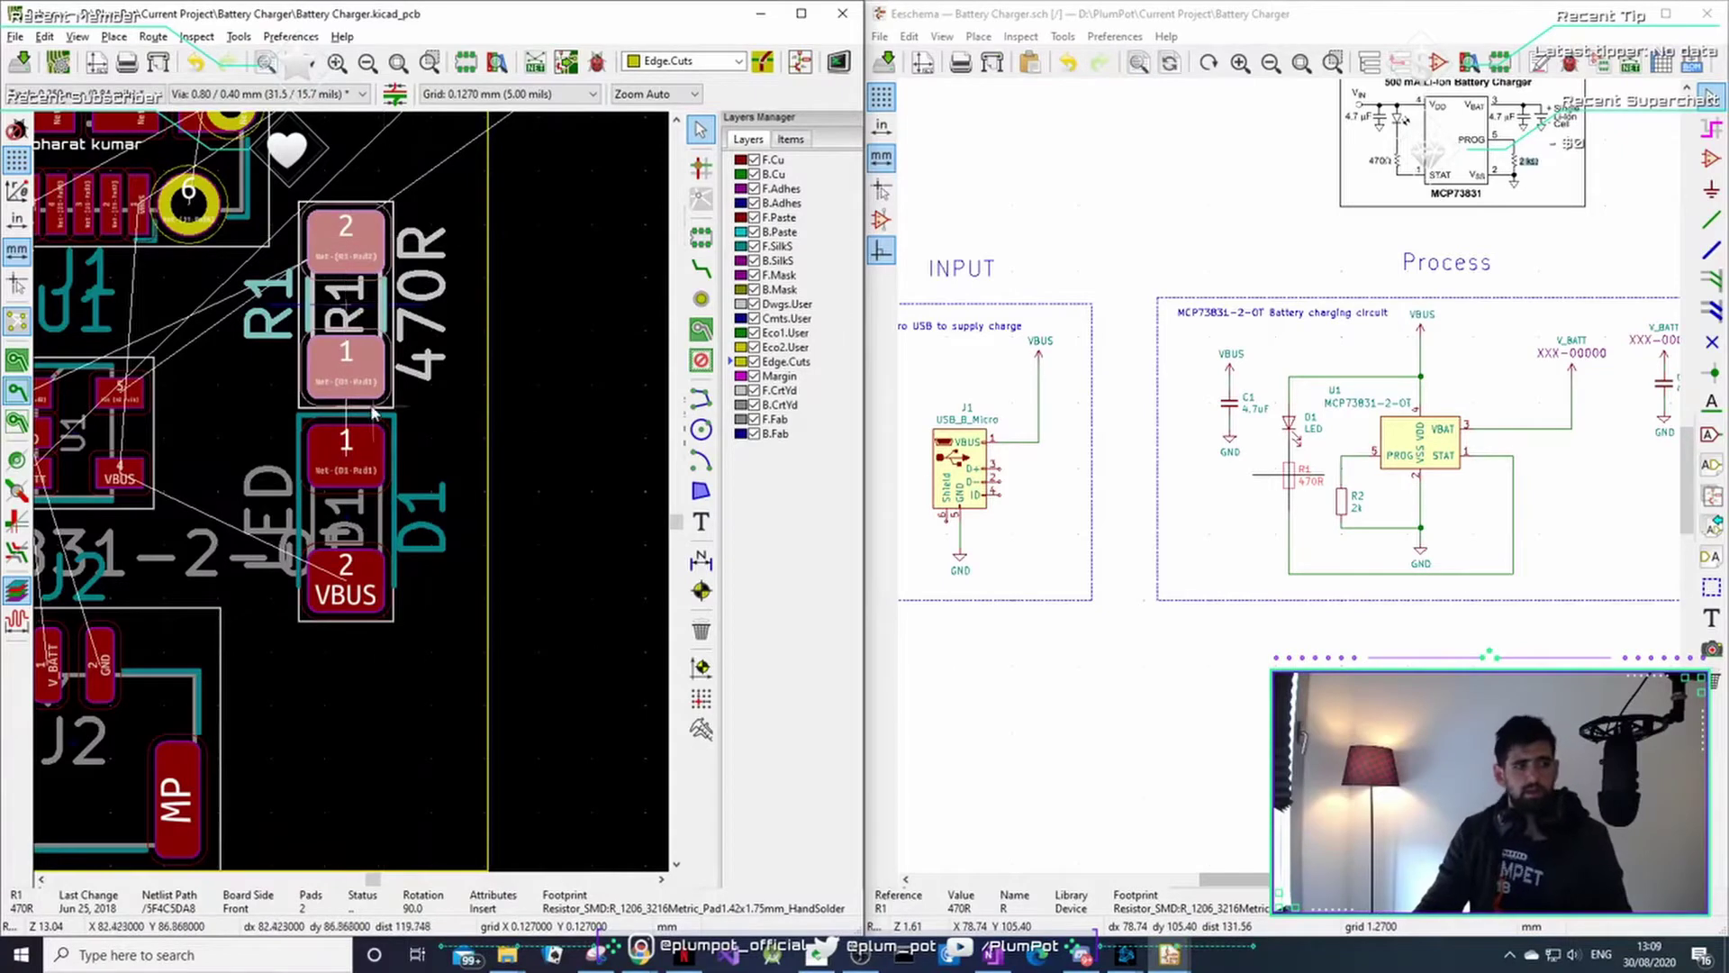
scroll(362, 509, "down", 1)
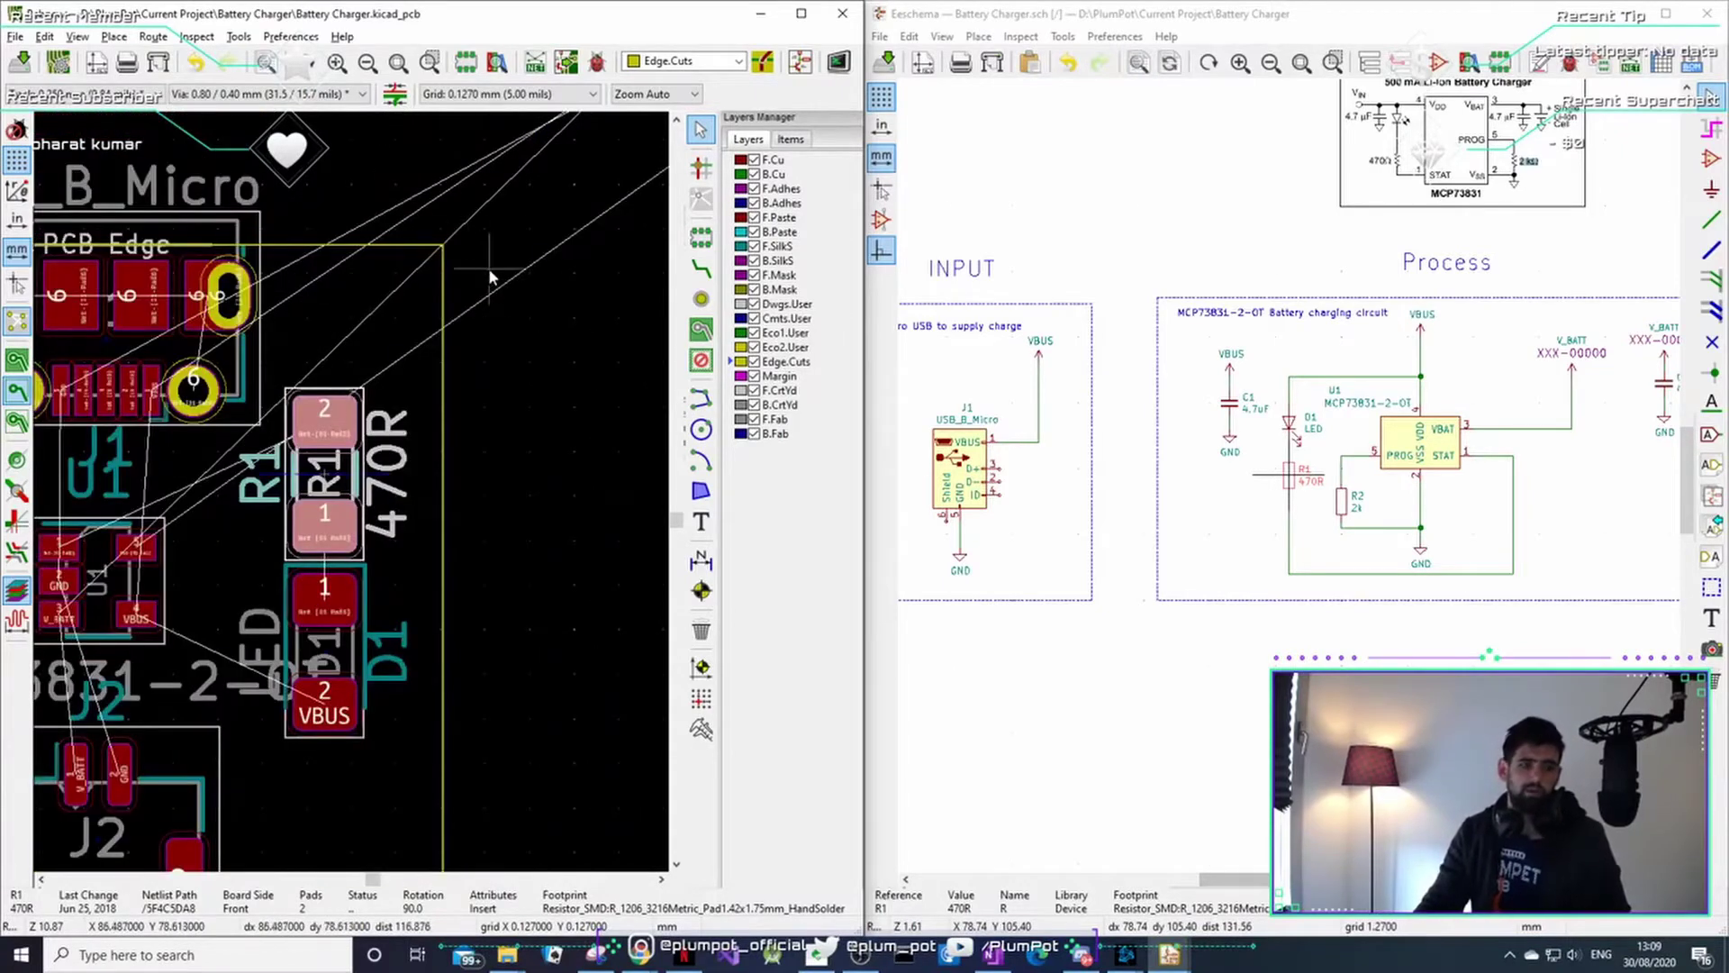
- Trace the schematic wiring of LED D1 and resistor R1 through to the charger's STAT pin
left_click(1290, 549)
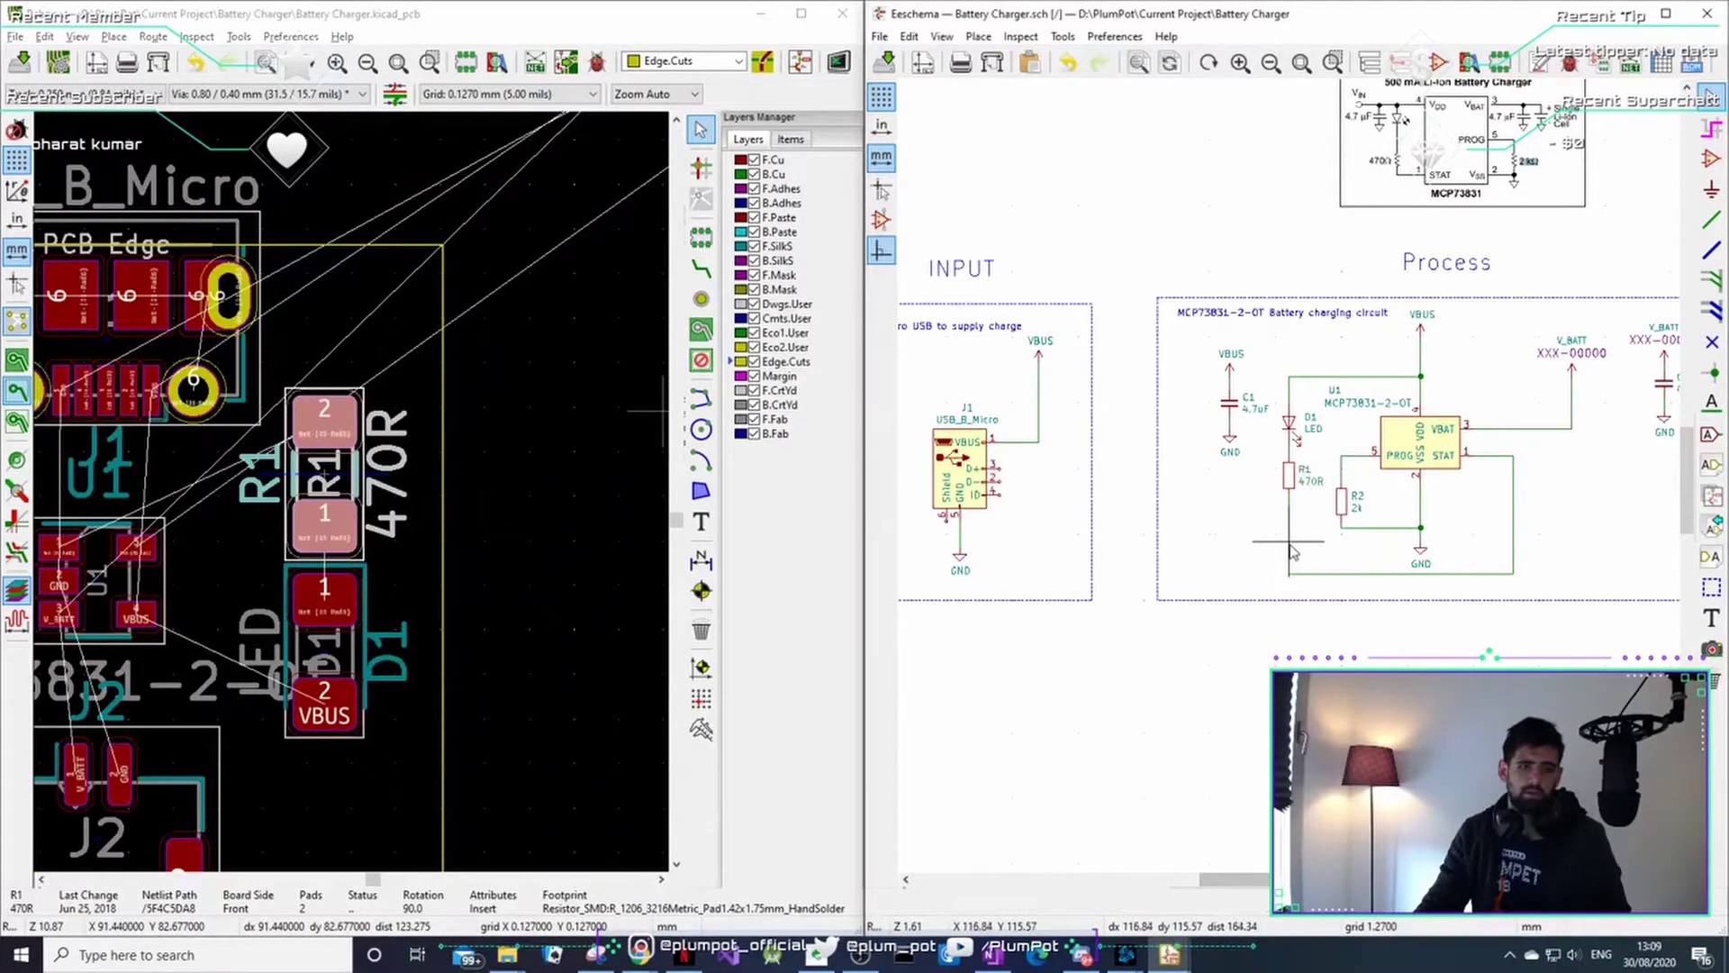
left_click(1290, 479)
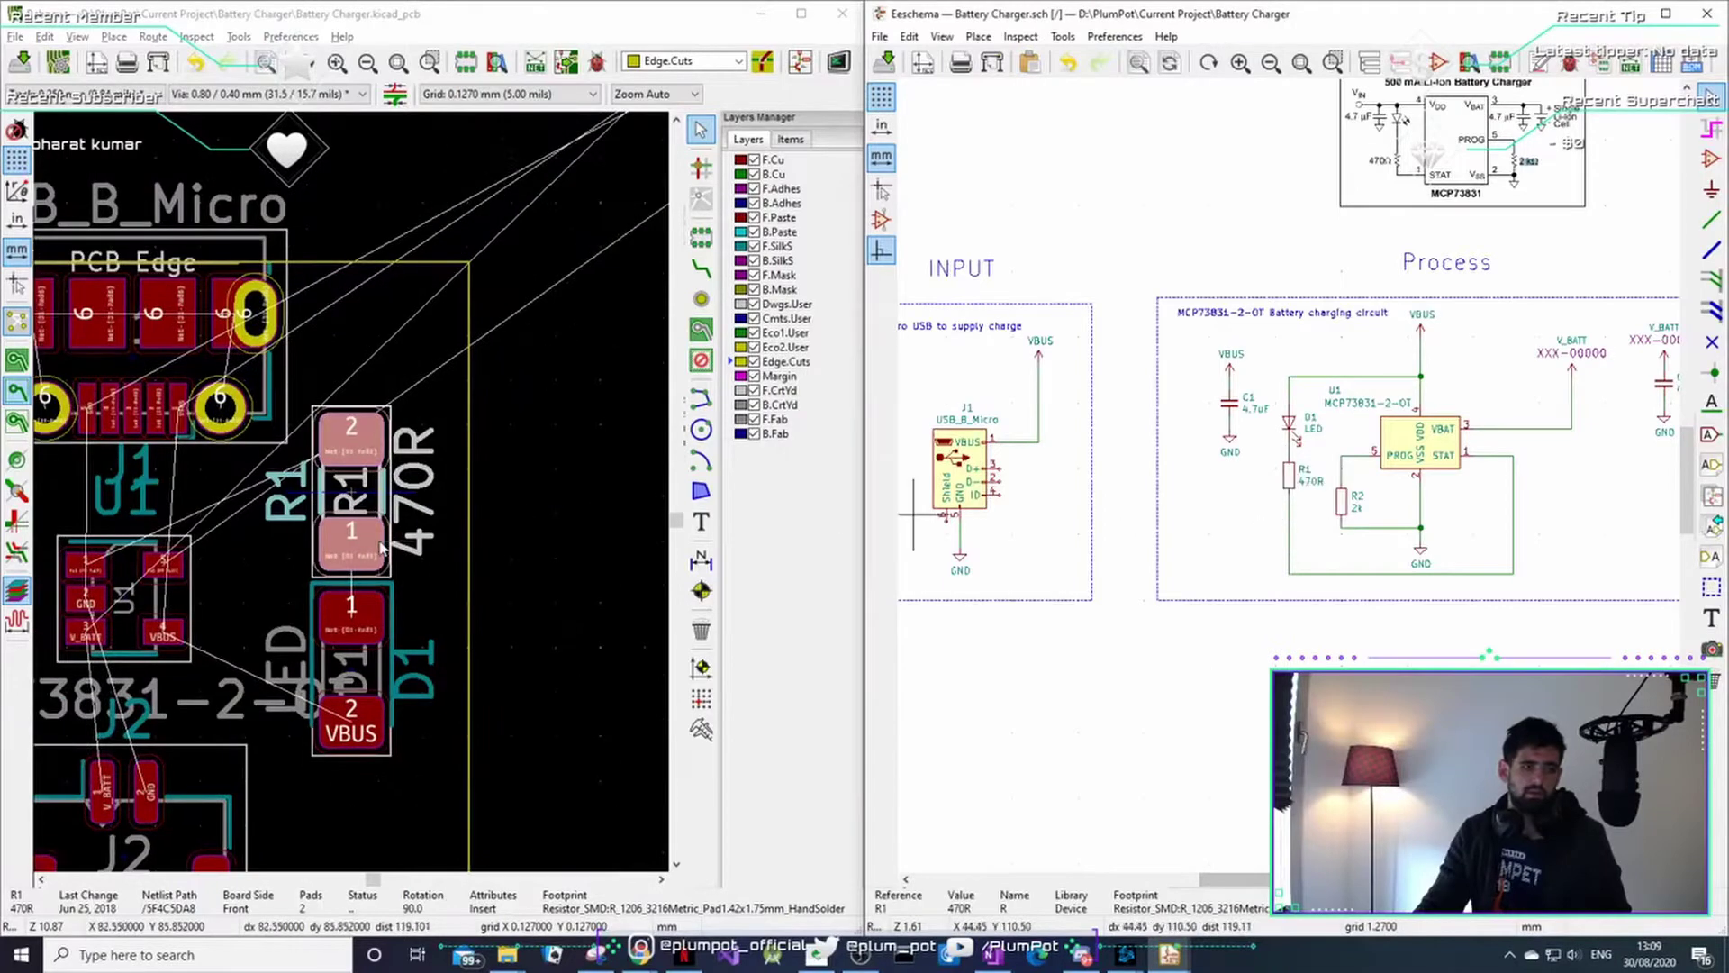
scroll(1297, 455, "up", 5)
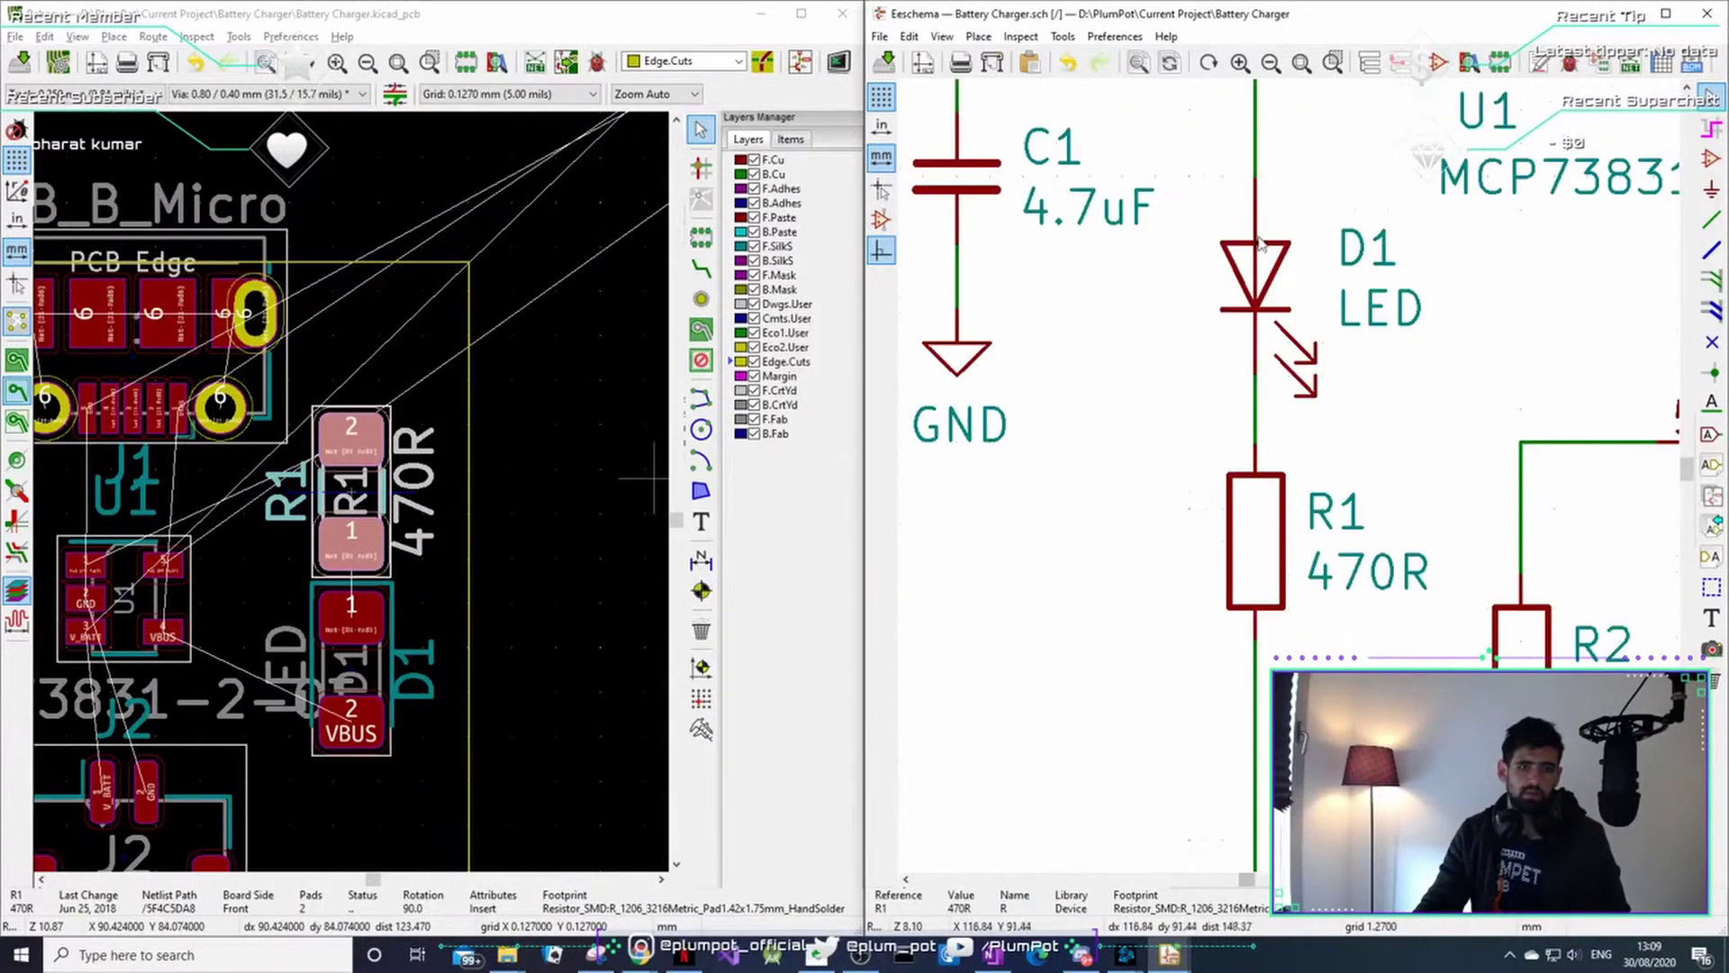
mouse_move(365, 476)
left_mouse_down()
mouse_move(358, 444)
mouse_move(342, 484)
left_mouse_up()
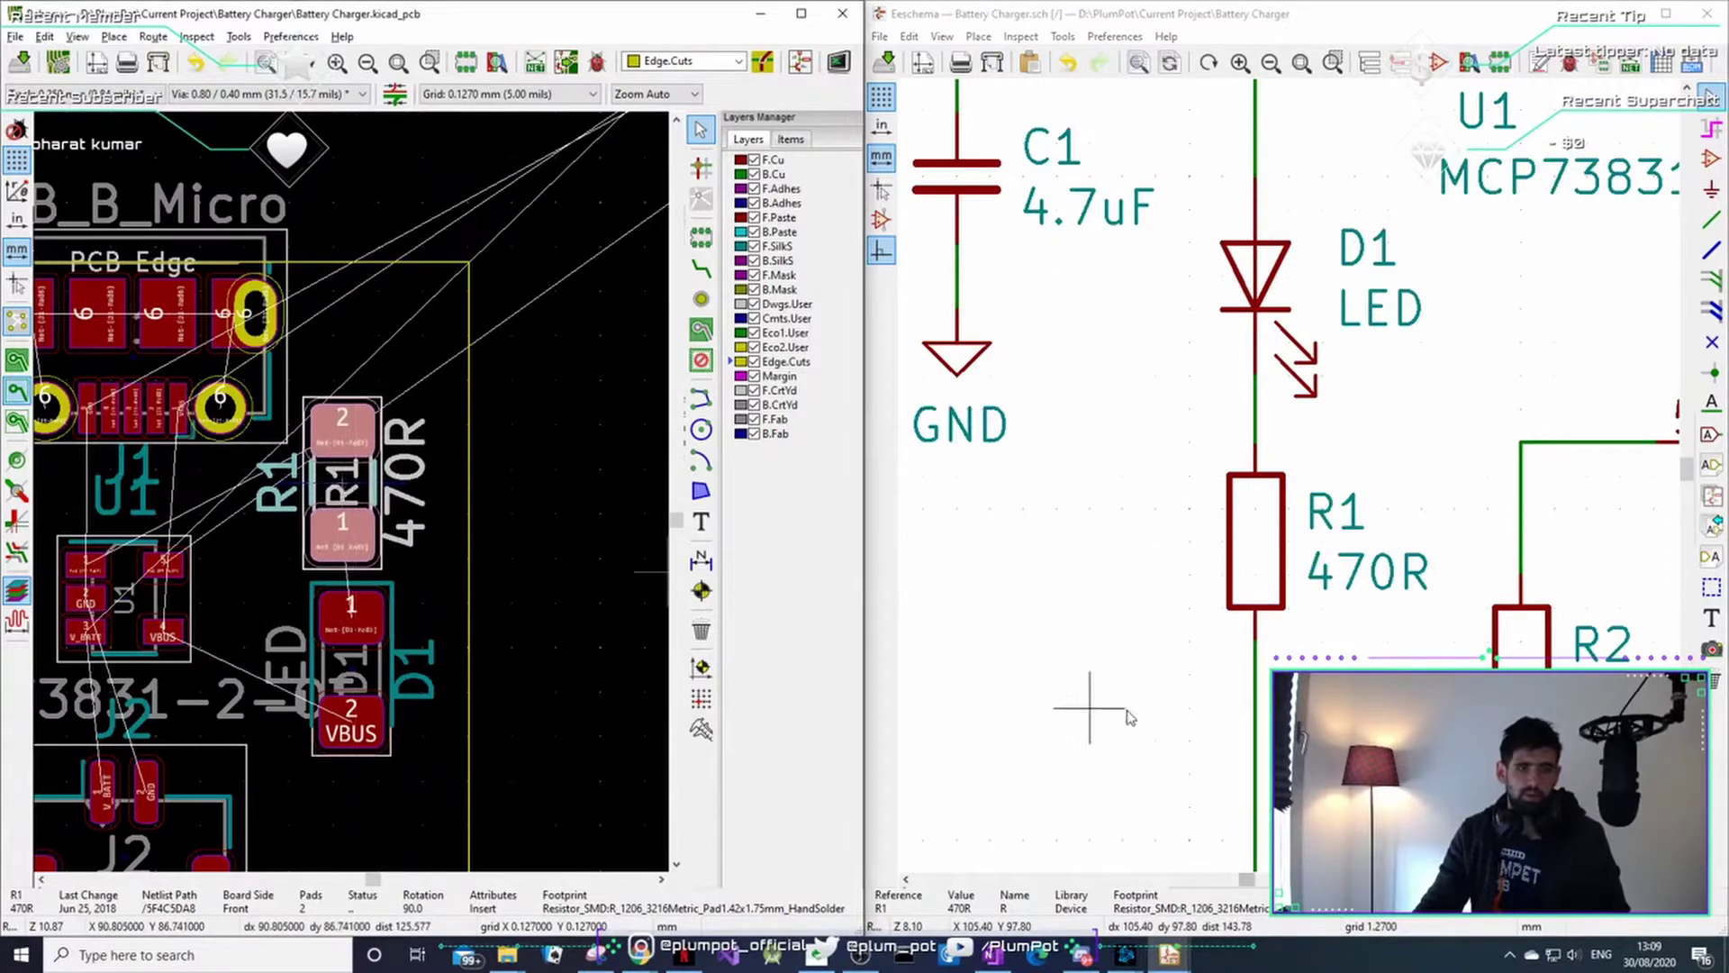
scroll(1257, 772, "down", 1)
middle_click_drag(1630, 504, 1243, 437)
middle_click_drag(1473, 492, 1257, 562)
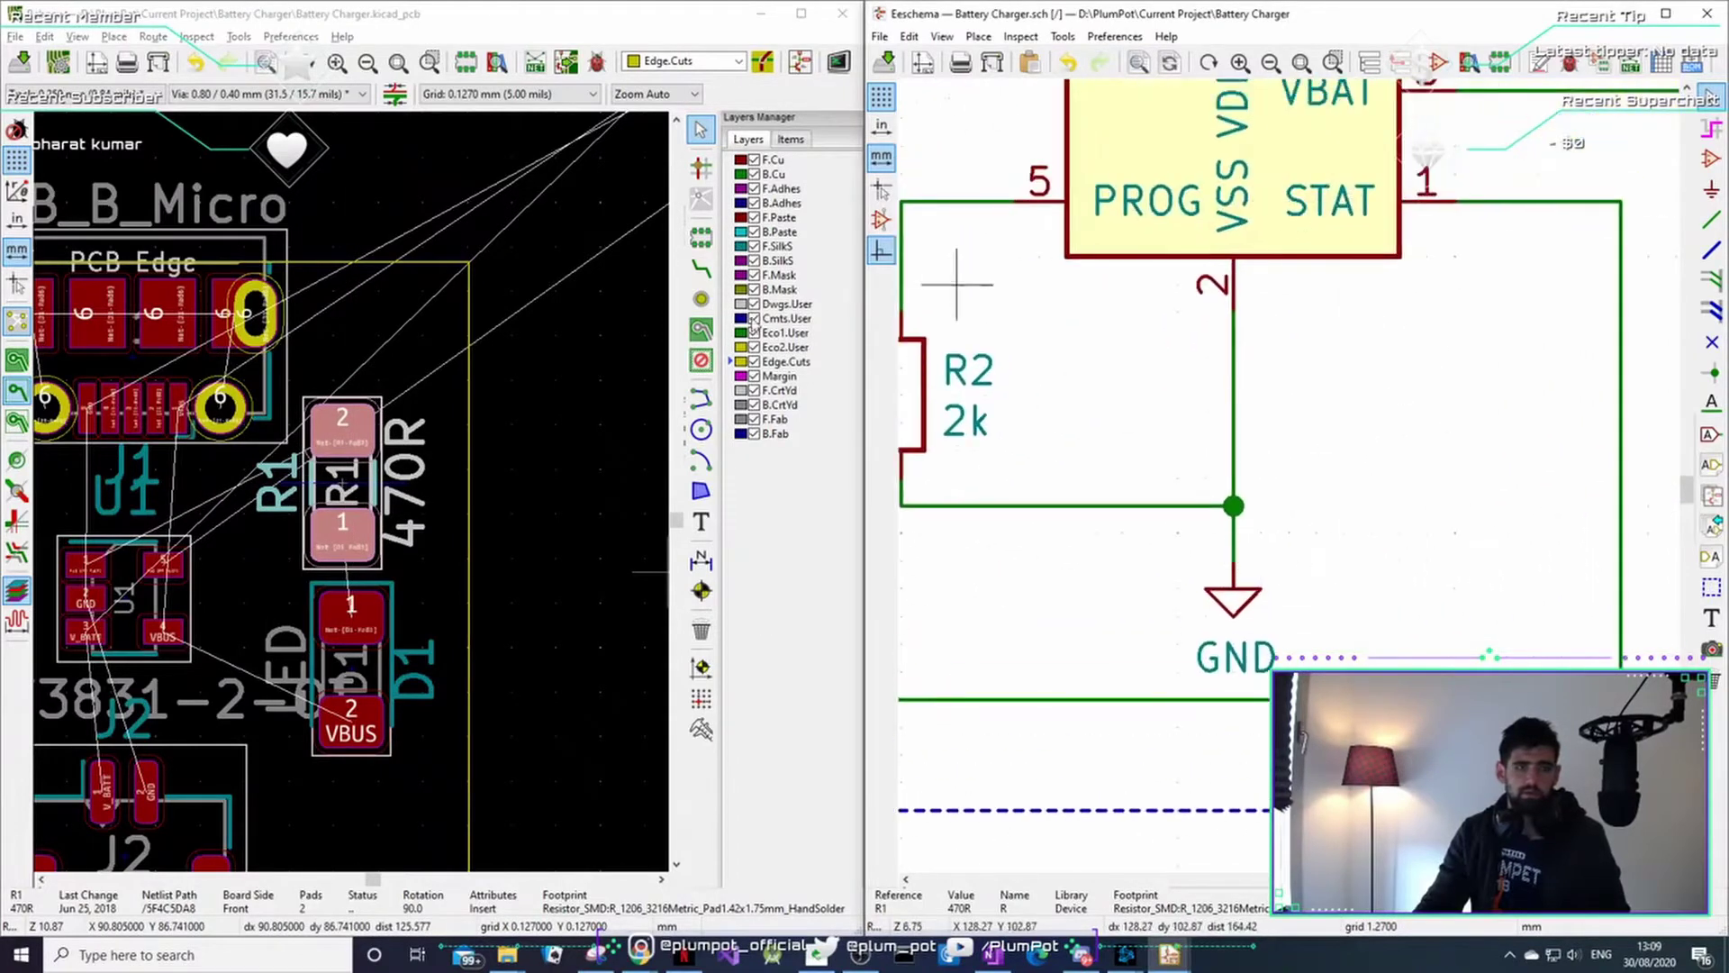
middle_click_drag(353, 498, 466, 382)
scroll(469, 406, "up", 1)
scroll(352, 397, "up", 2)
scroll(351, 481, "down", 3)
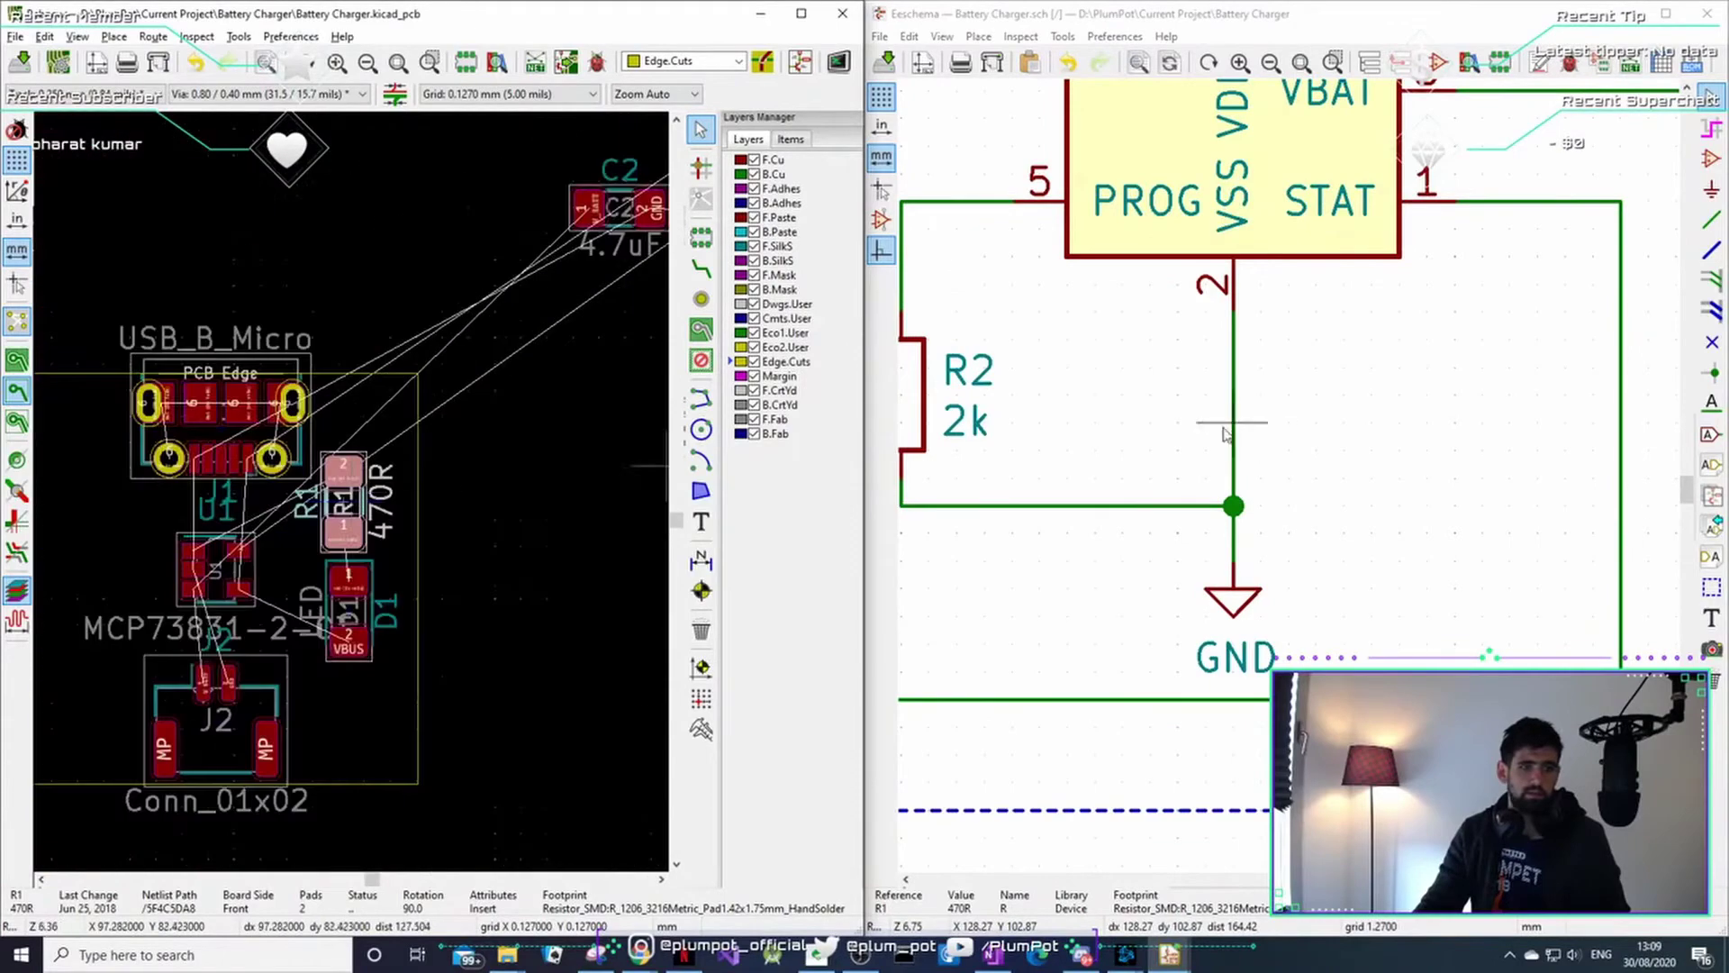
middle_click_drag(1030, 456, 1376, 483)
middle_click_drag(1109, 450, 924, 525)
scroll(1095, 527, "down", 1)
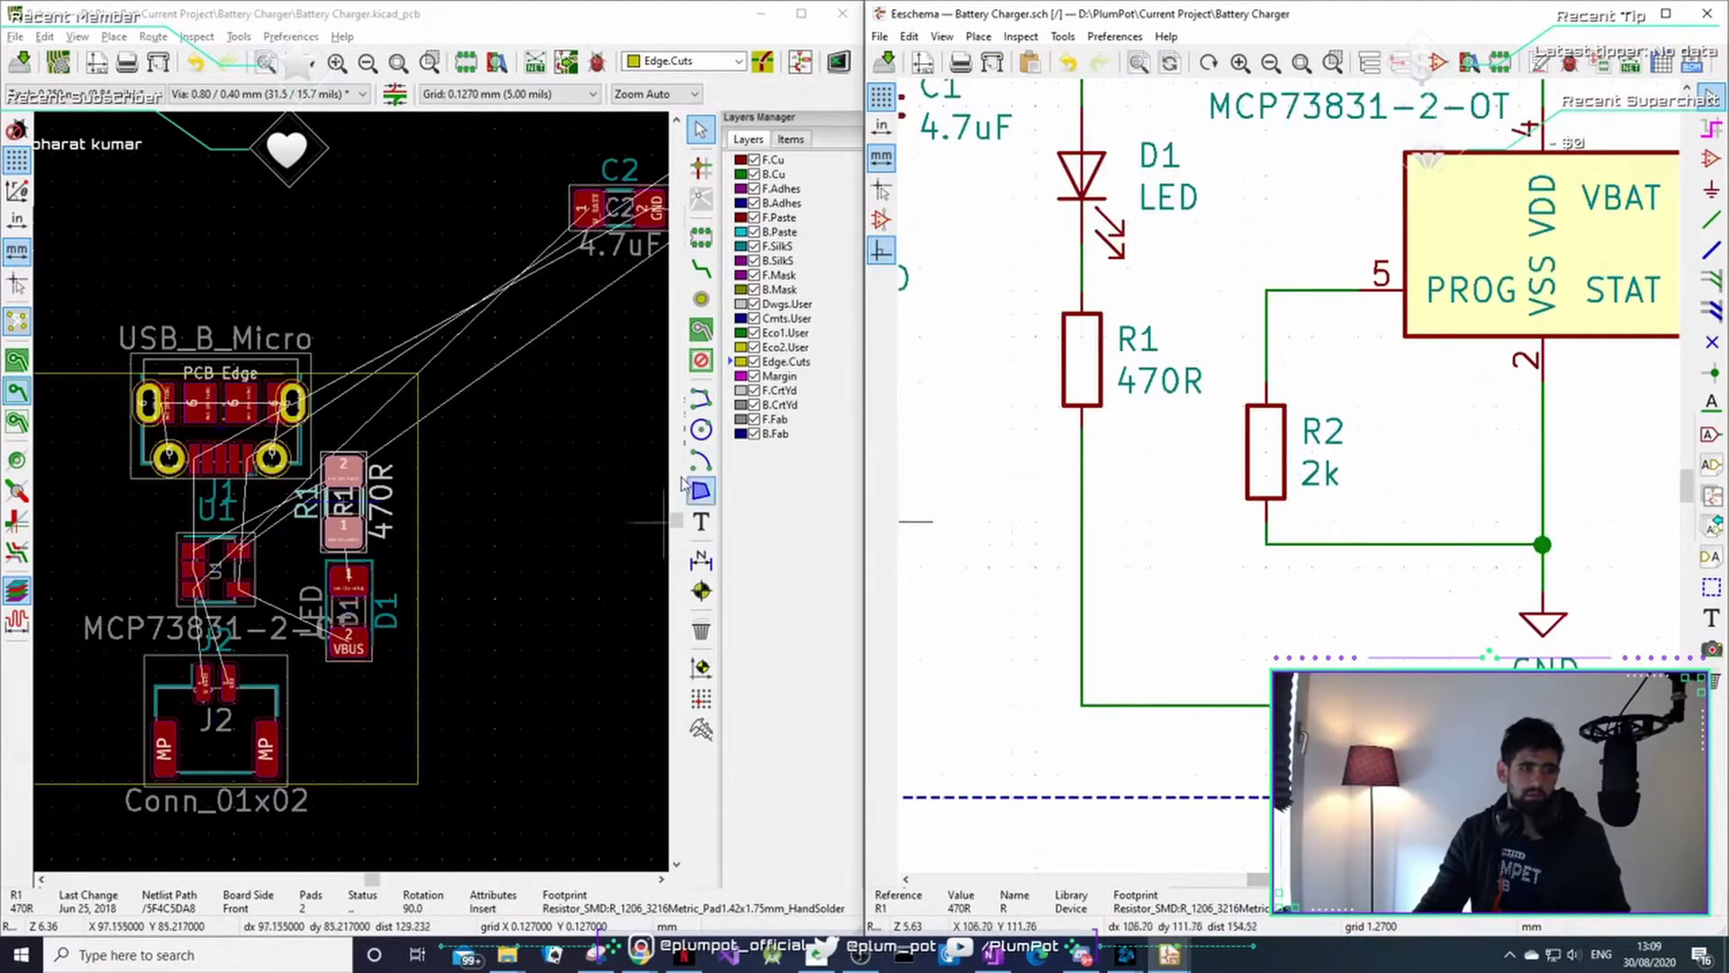
- Realign R1 directly above D1 and compare the net names on R1 pad 2 and U1 pad 1
mouse_move(344, 502)
left_mouse_down()
mouse_move(388, 491)
mouse_move(350, 501)
left_mouse_up()
scroll(354, 499, "up", 3)
scroll(353, 501, "up", 4)
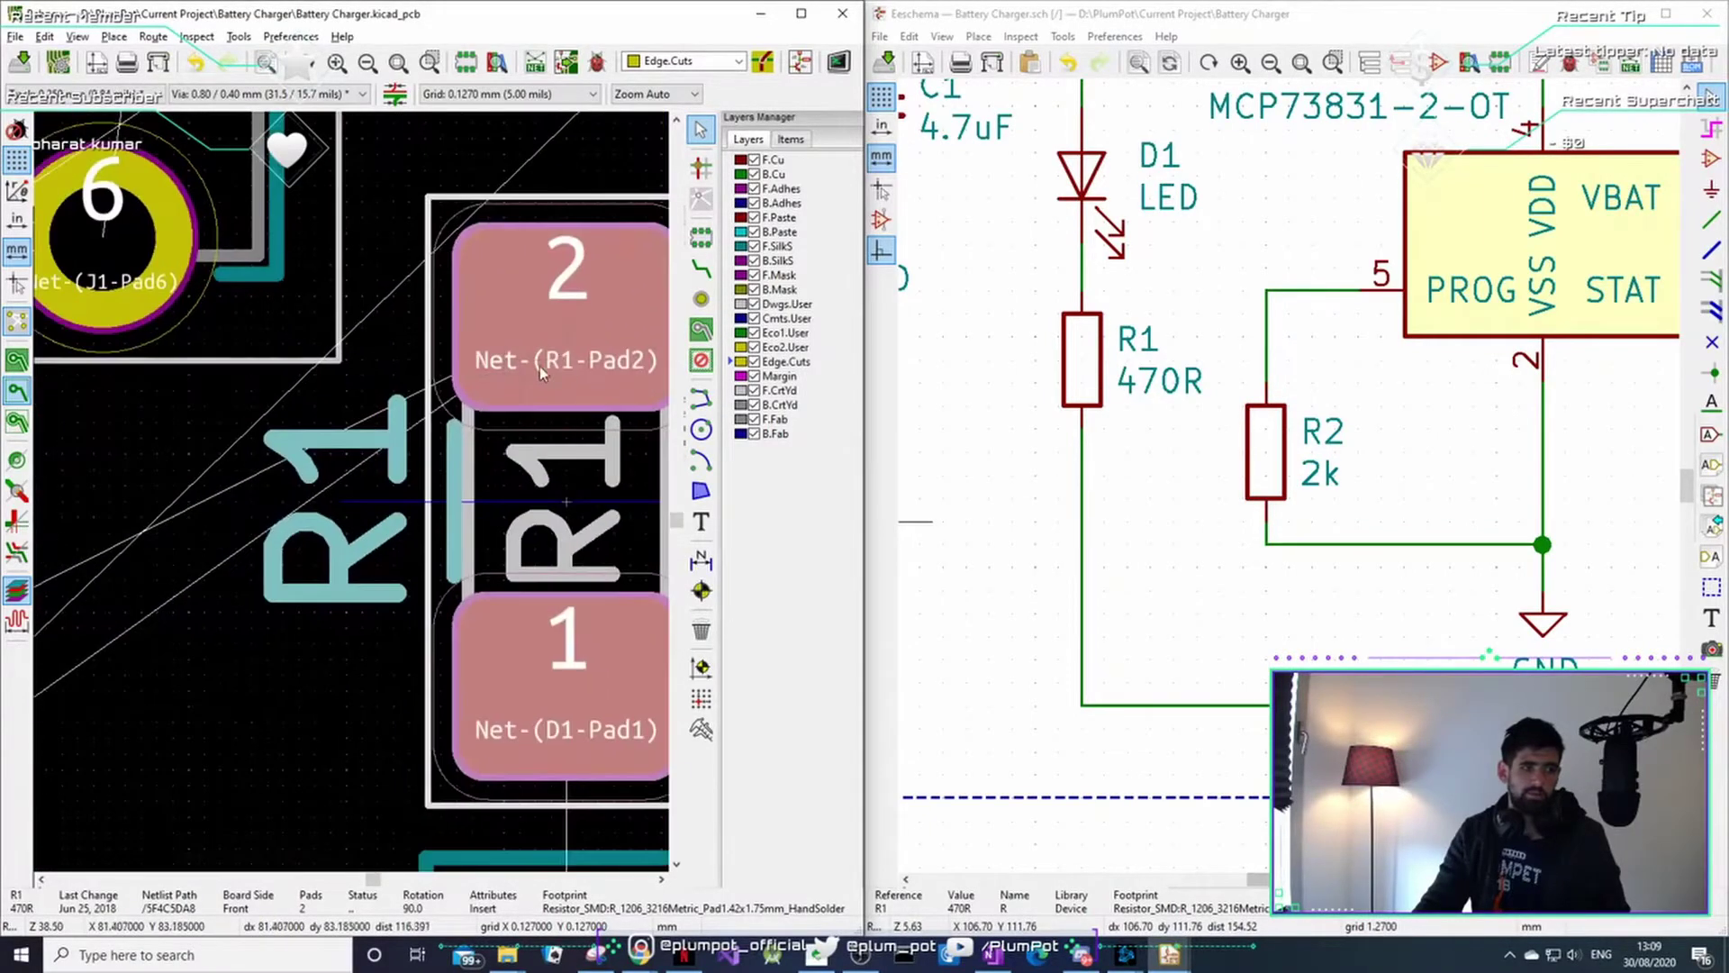
scroll(487, 423, "down", 3)
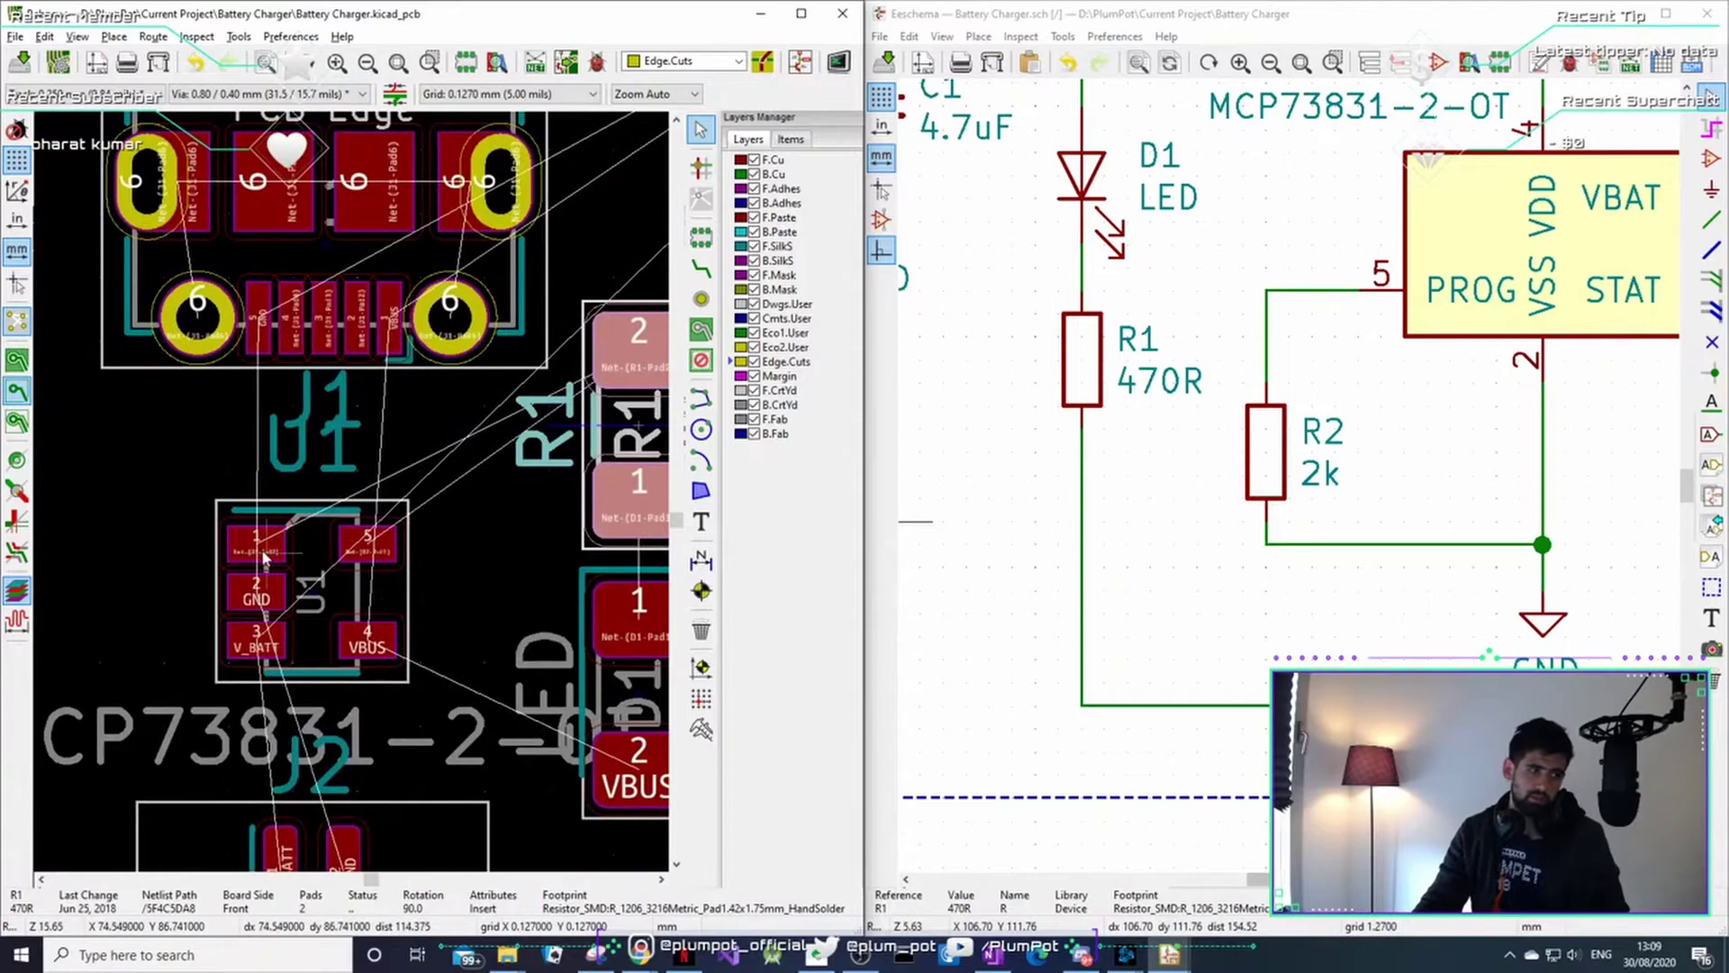
scroll(260, 558, "right", 1)
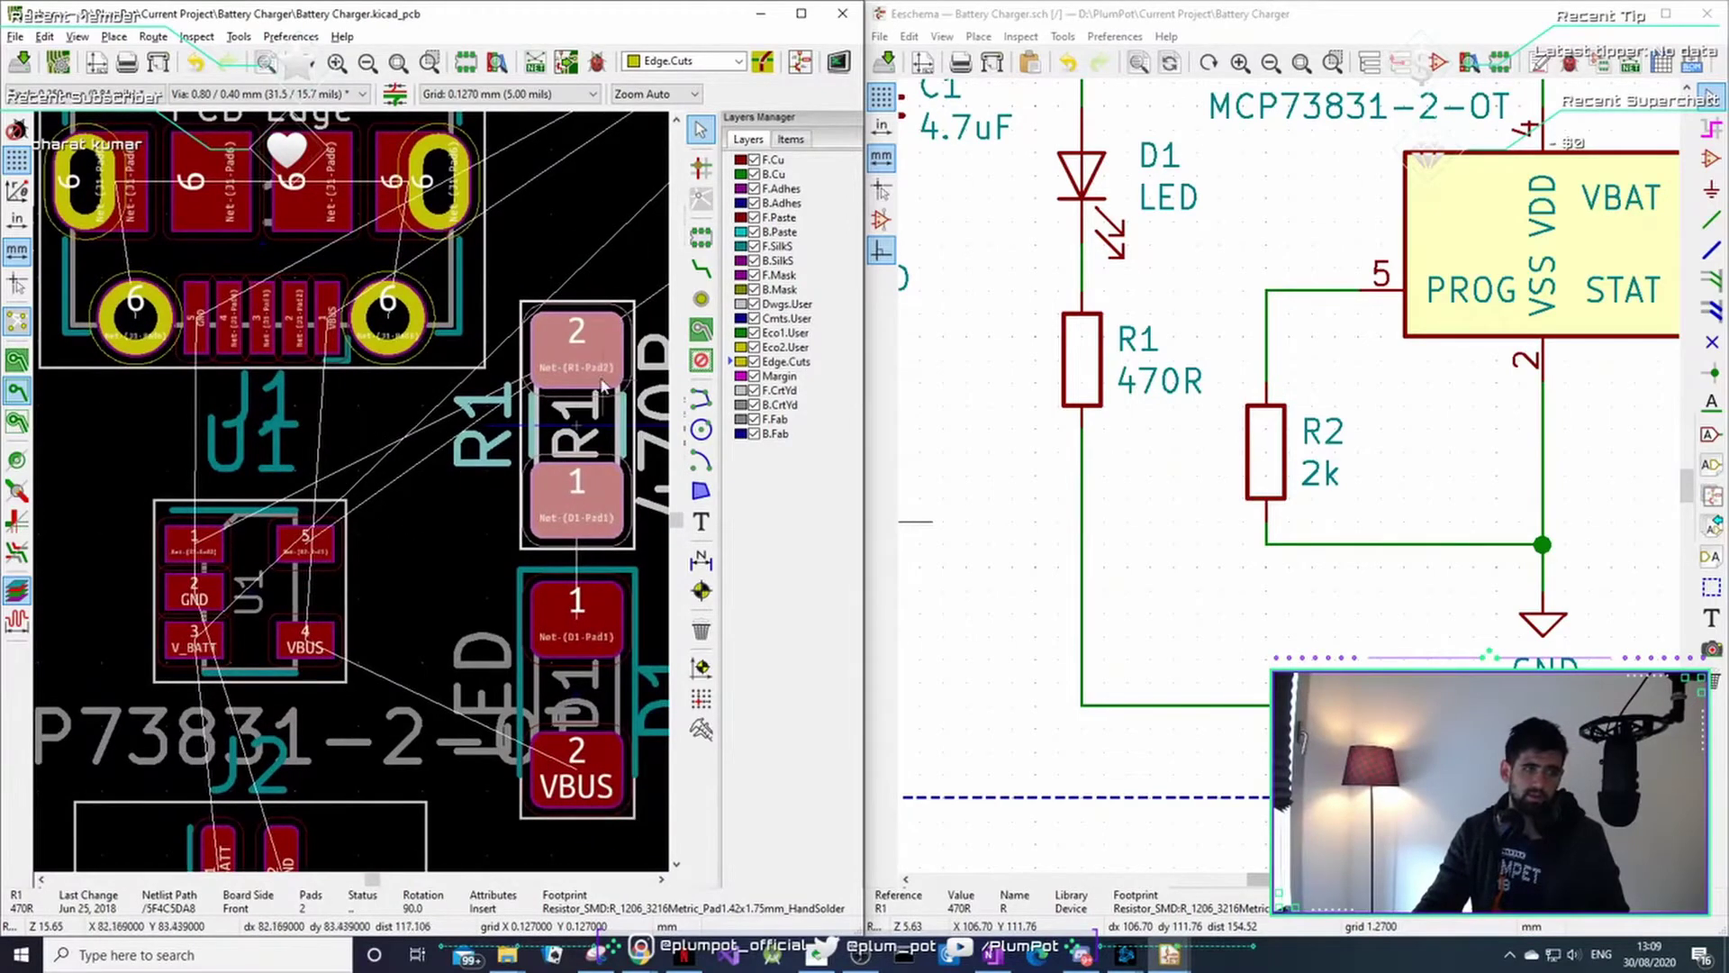
scroll(604, 385, "up", 1)
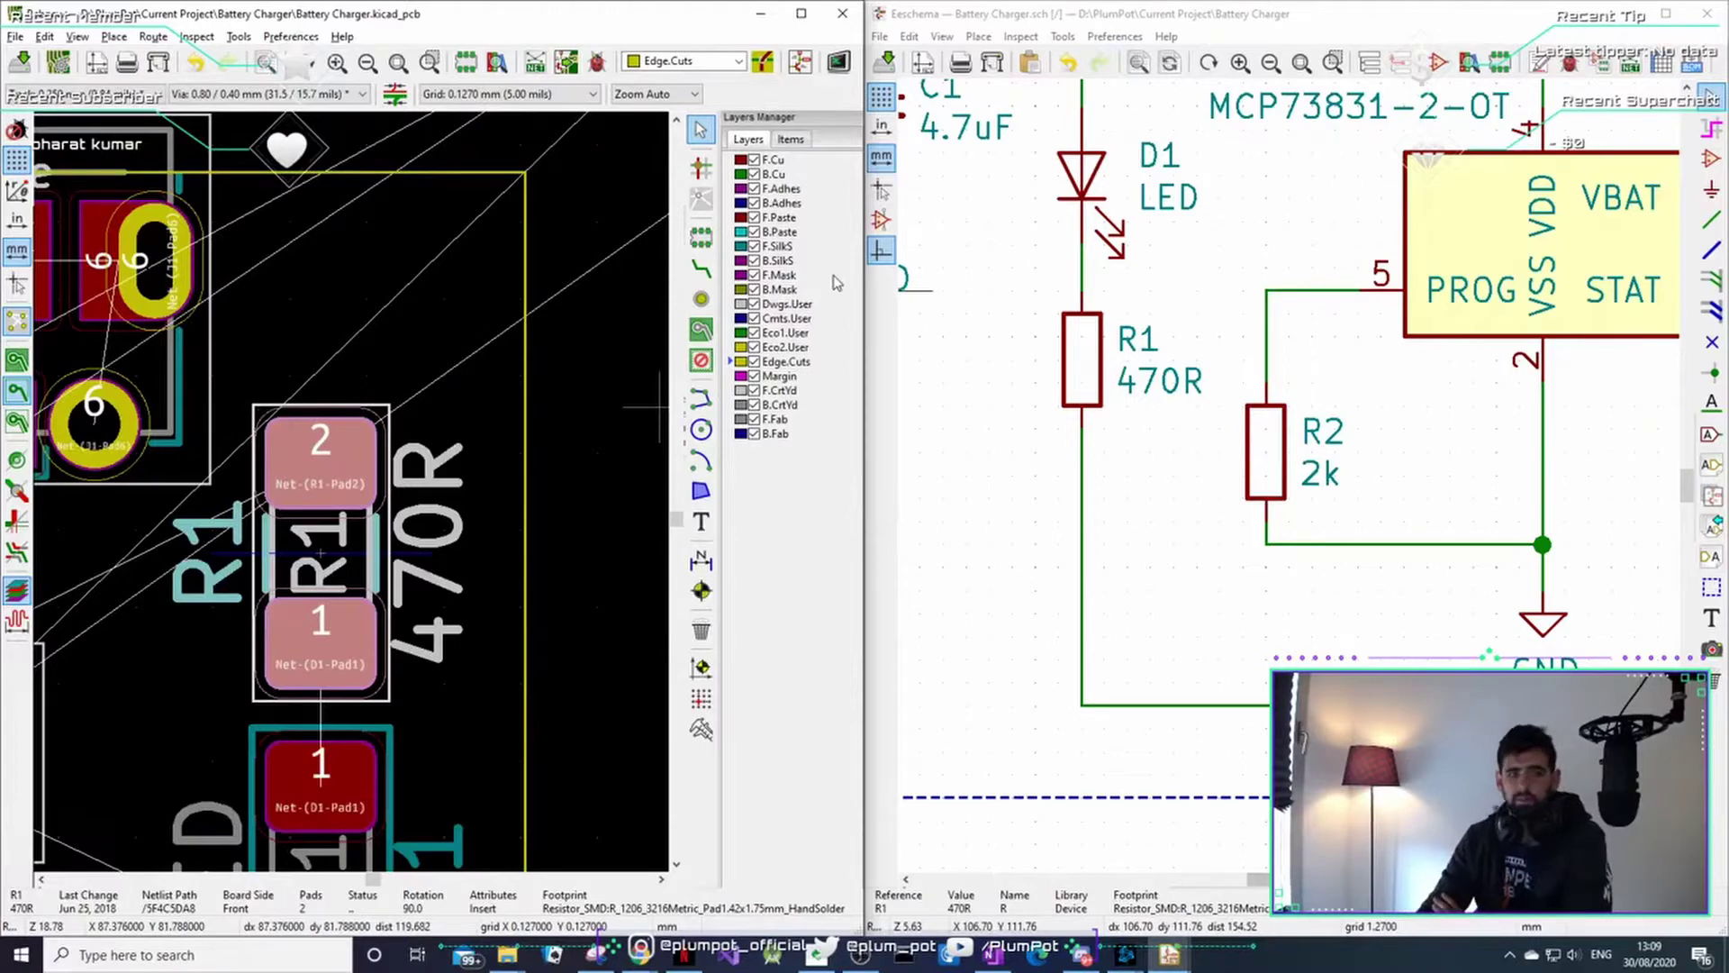
- Add a net label STAT to the schematic wire leaving pin 1 of U1
middle_click_drag(1304, 501, 1122, 509)
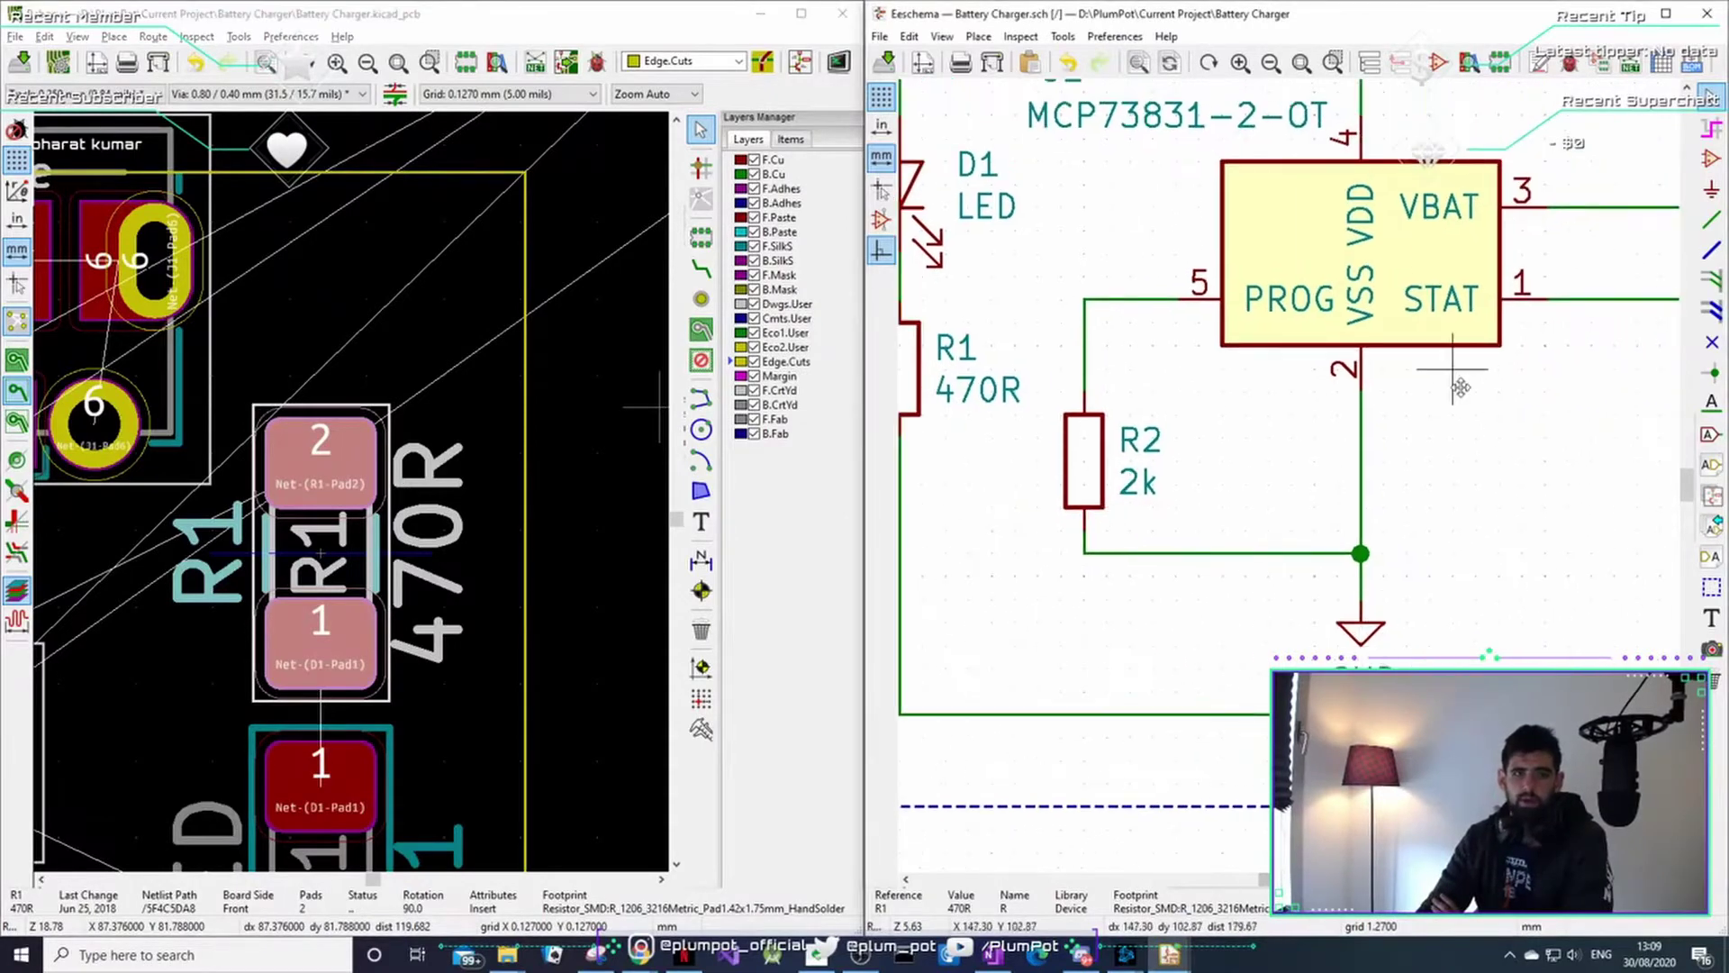
scroll(1459, 385, "right", 2, "ctrl")
scroll(1351, 424, "up", 5, "shift")
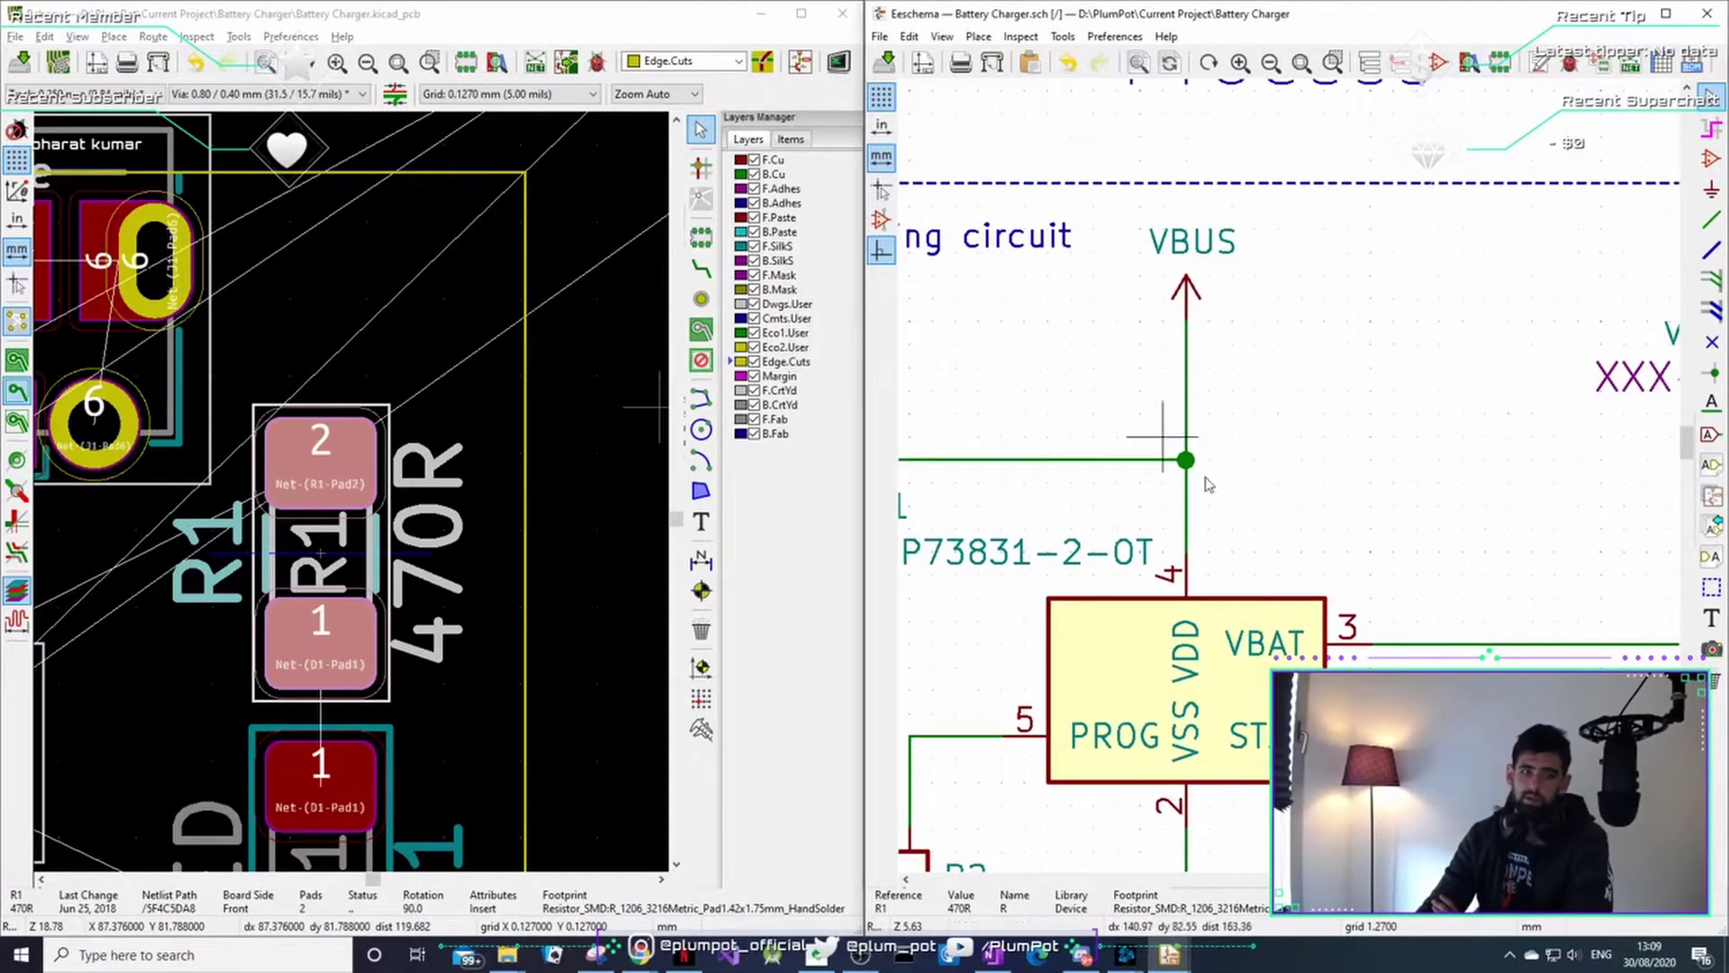
scroll(1261, 468, "down", 2, "shift")
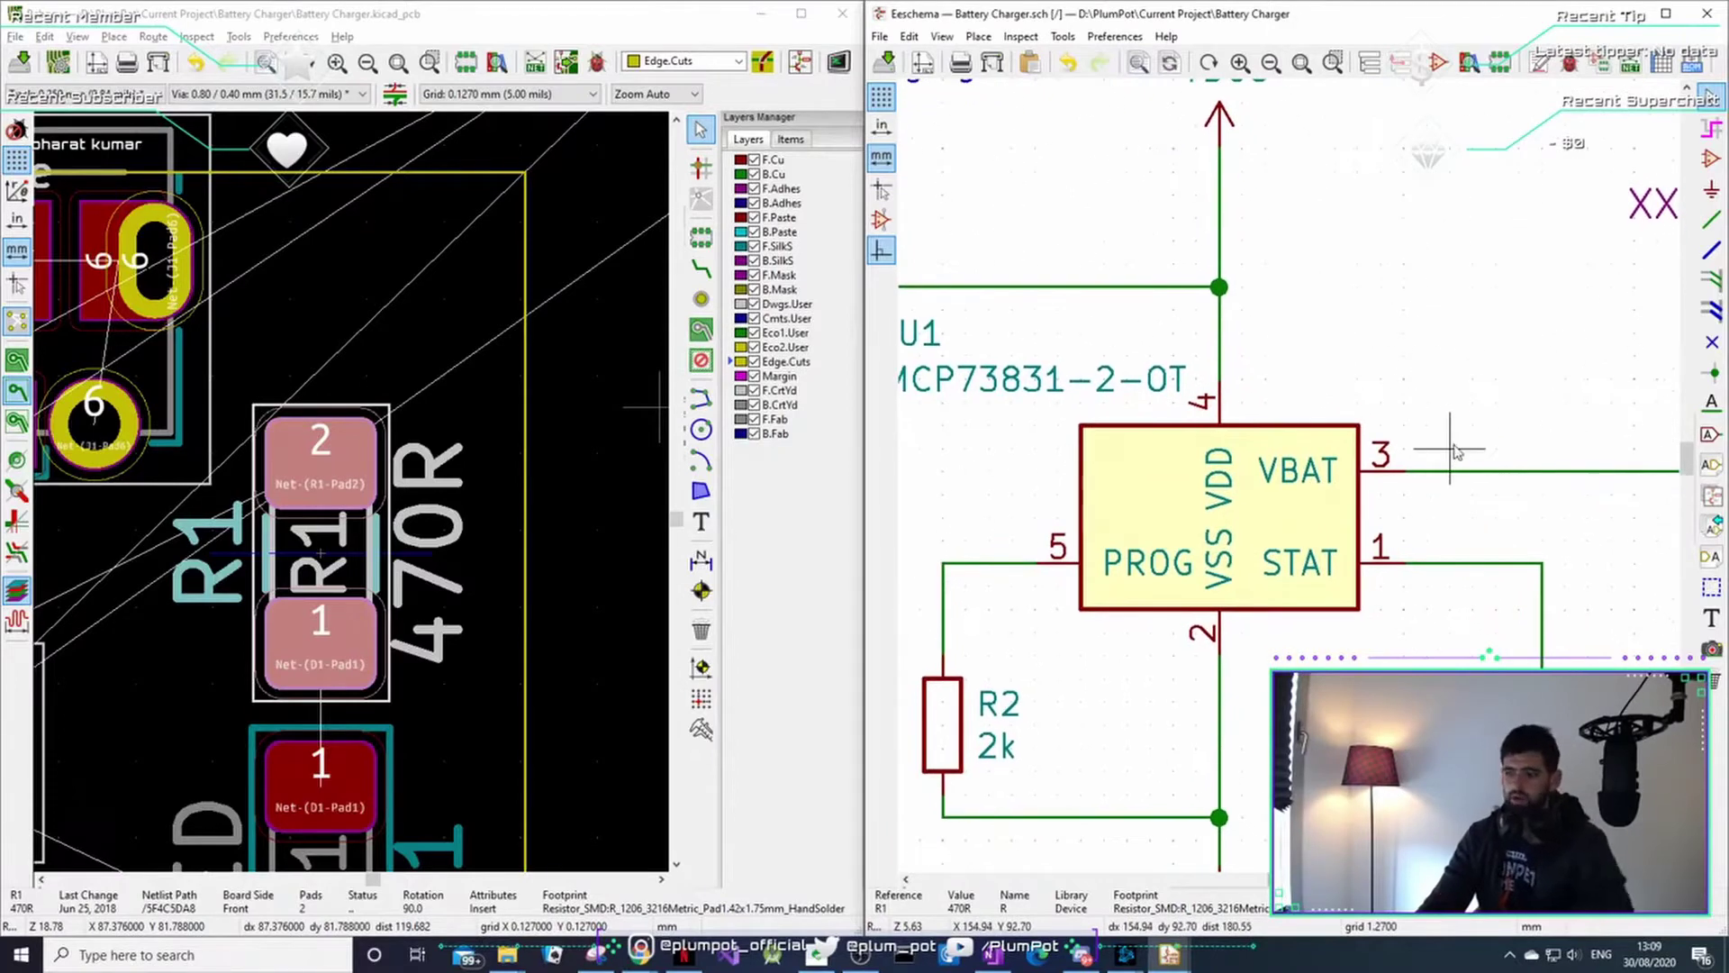
key("l")
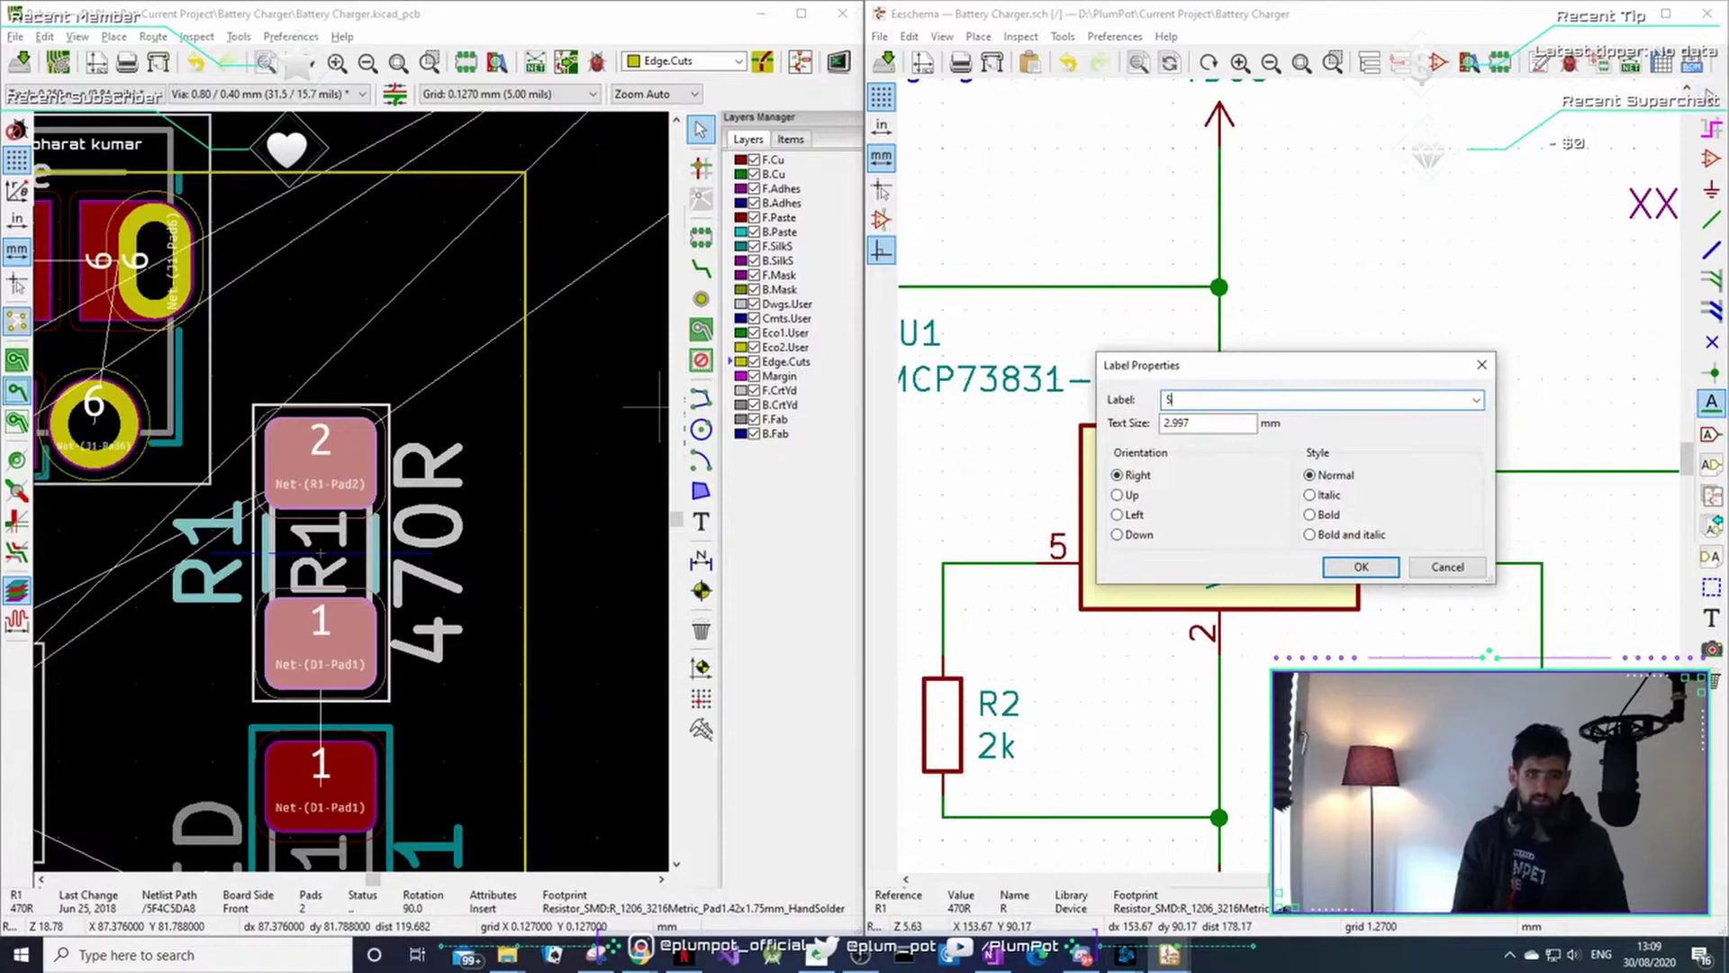
left_click(1360, 566)
left_click(1428, 564)
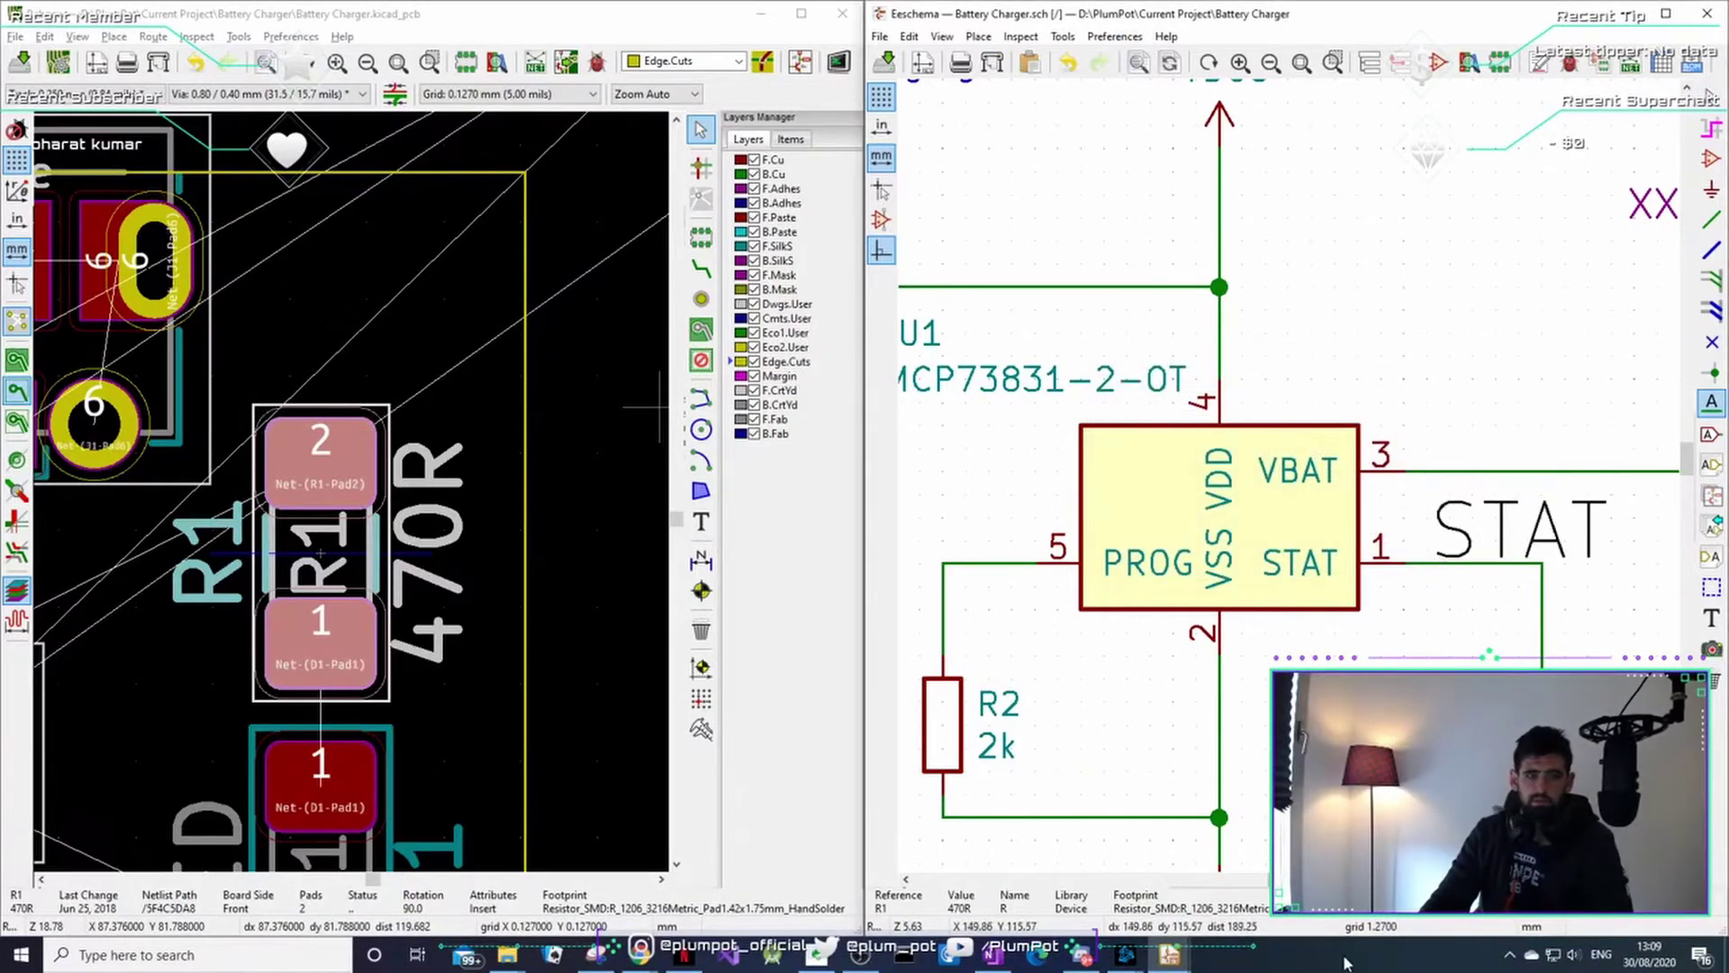
- Update the PCB from the schematic, keeping existing symbol-to-footprint associations, and check the net names on R1 and U1
left_click(1063, 37)
left_click(1083, 57)
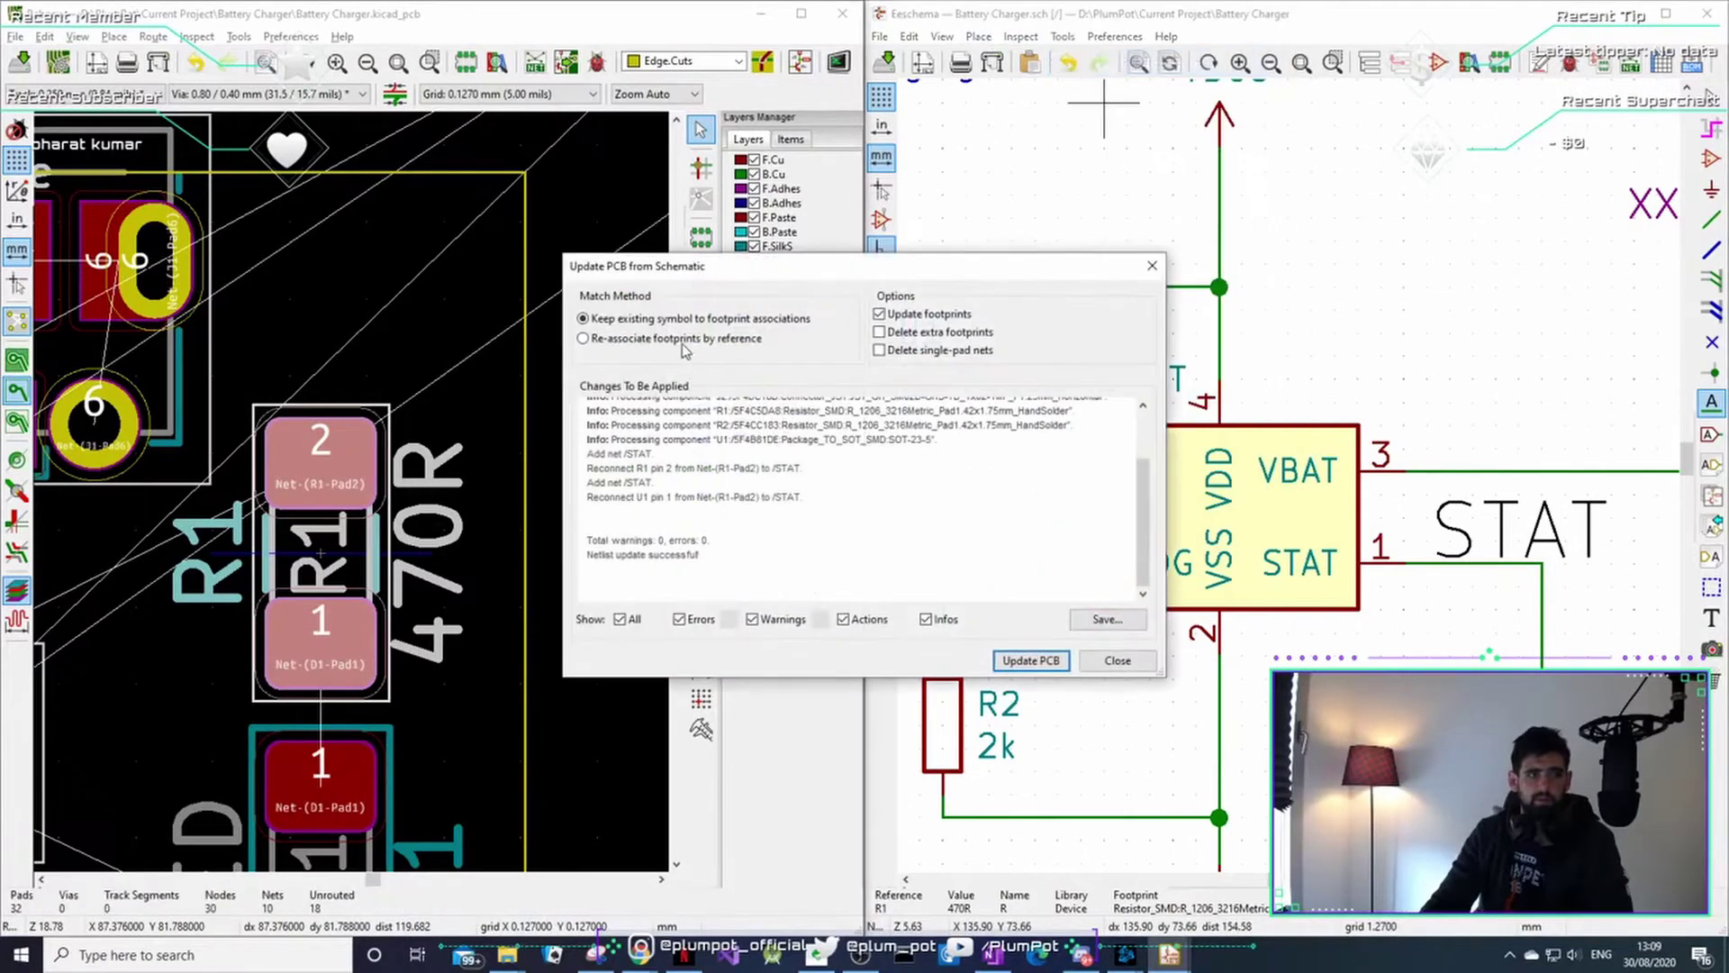
left_click(1031, 662)
left_click(1118, 661)
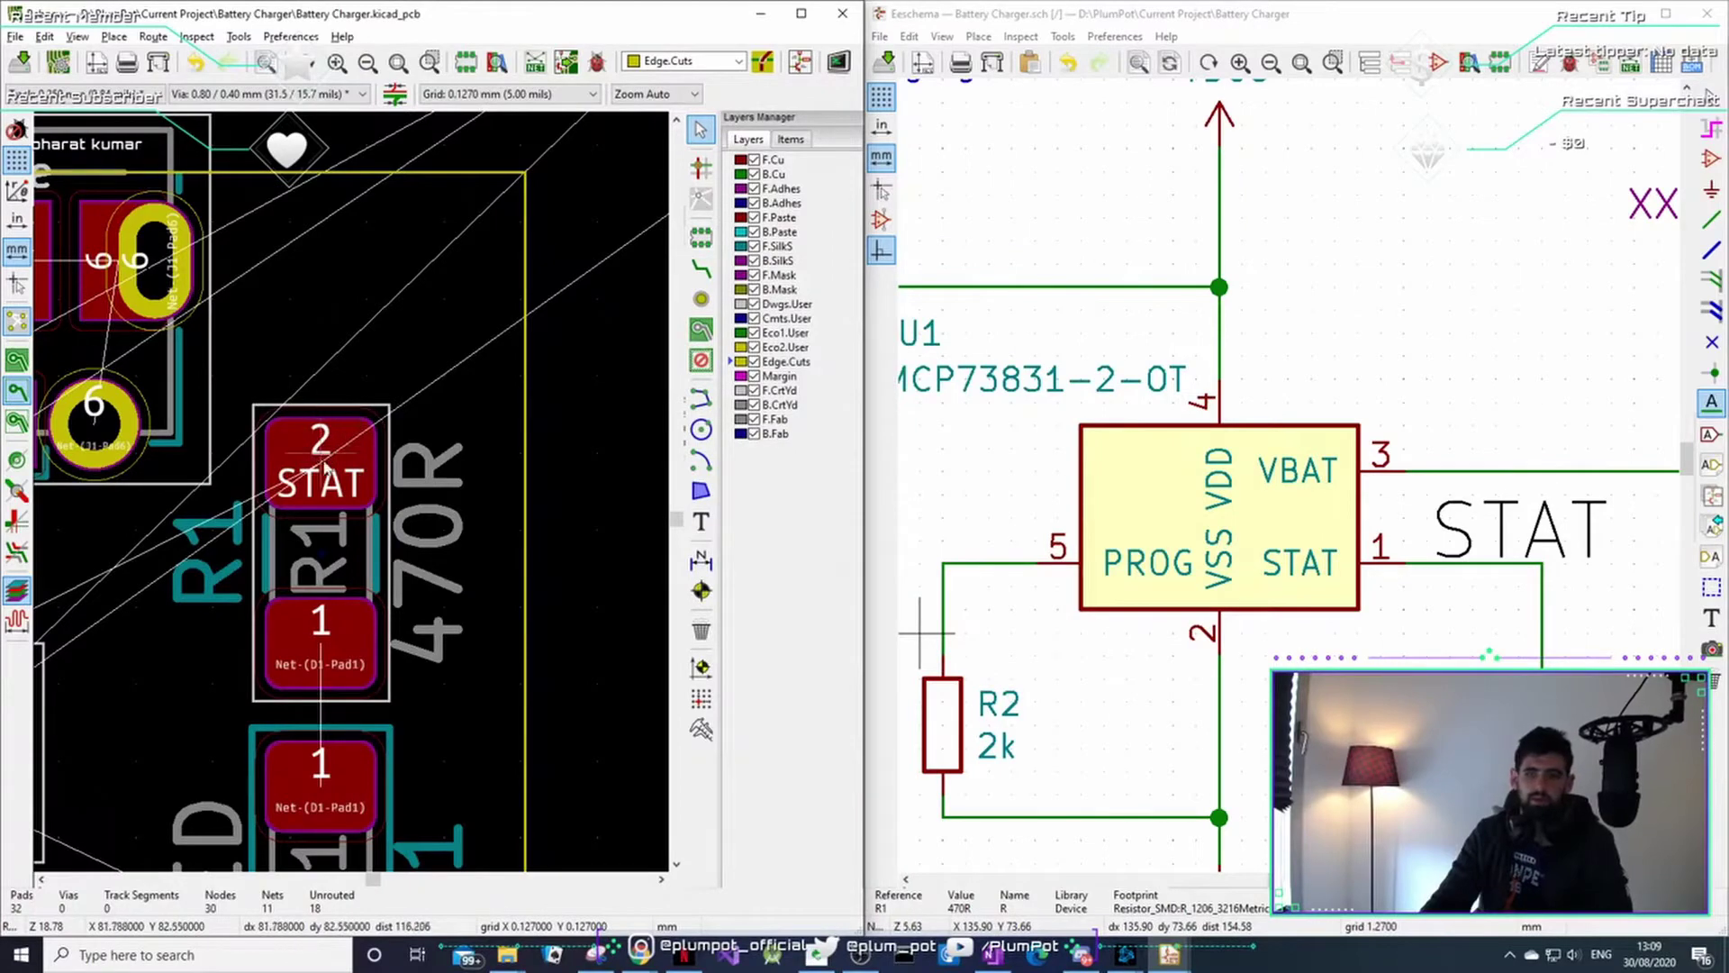
middle_click_drag(277, 502, 392, 479)
scroll(393, 489, "down", 5)
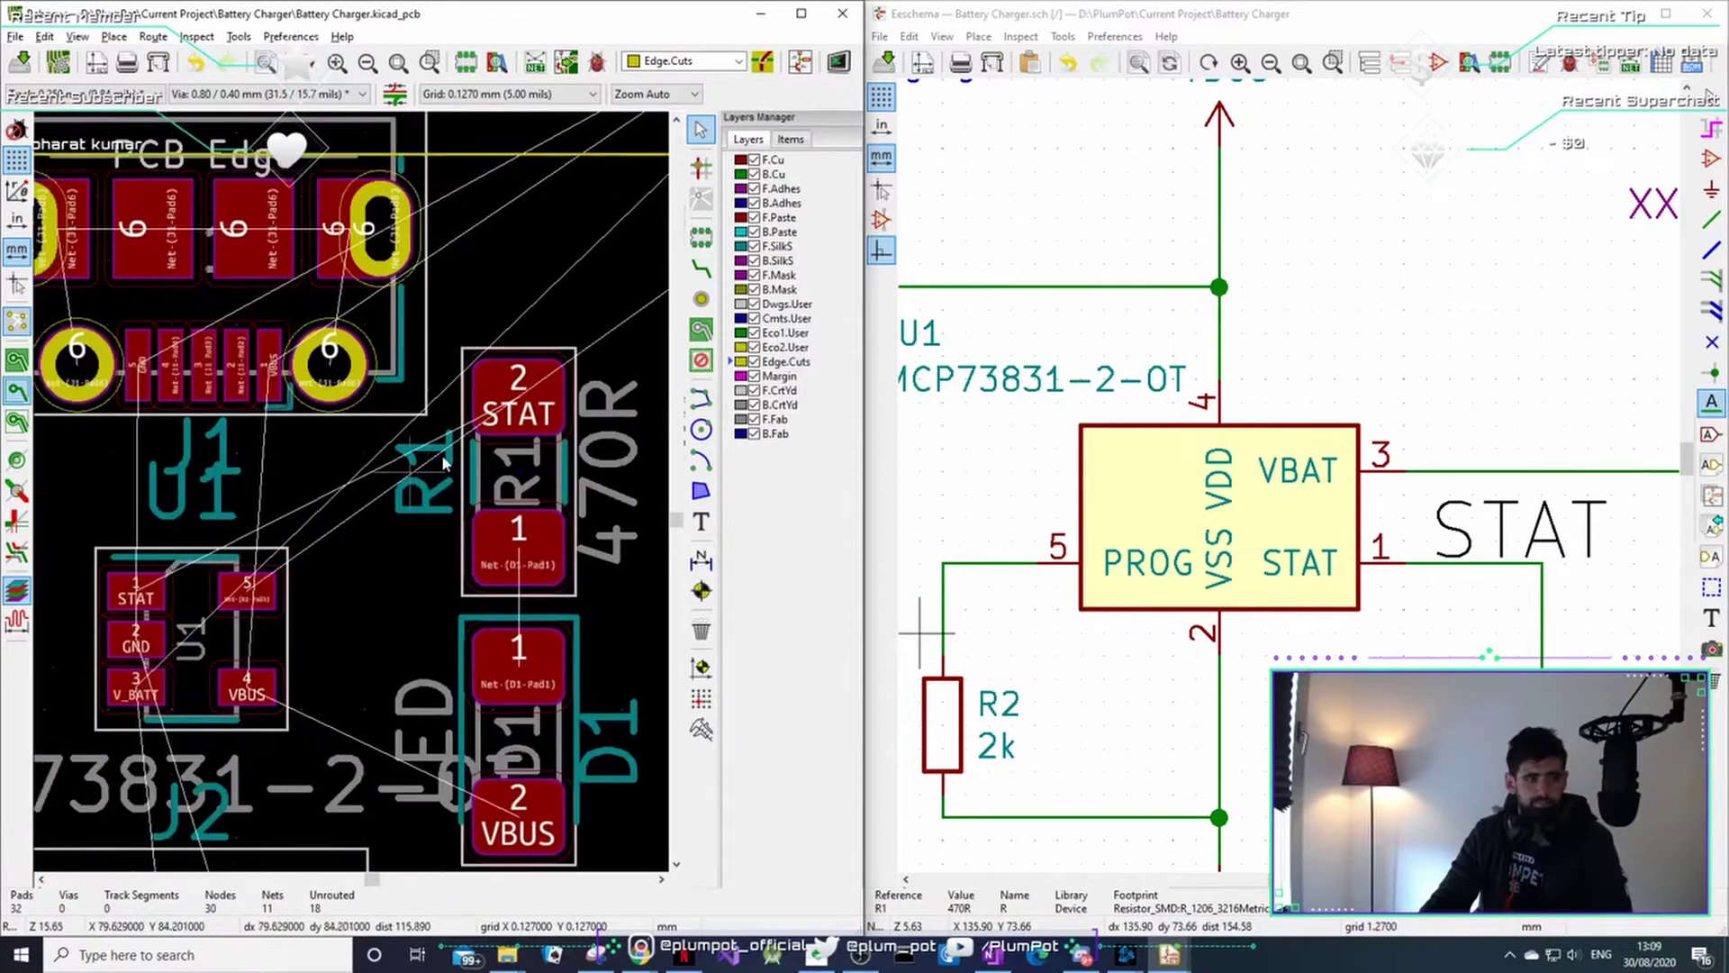
scroll(501, 425, "down", 2)
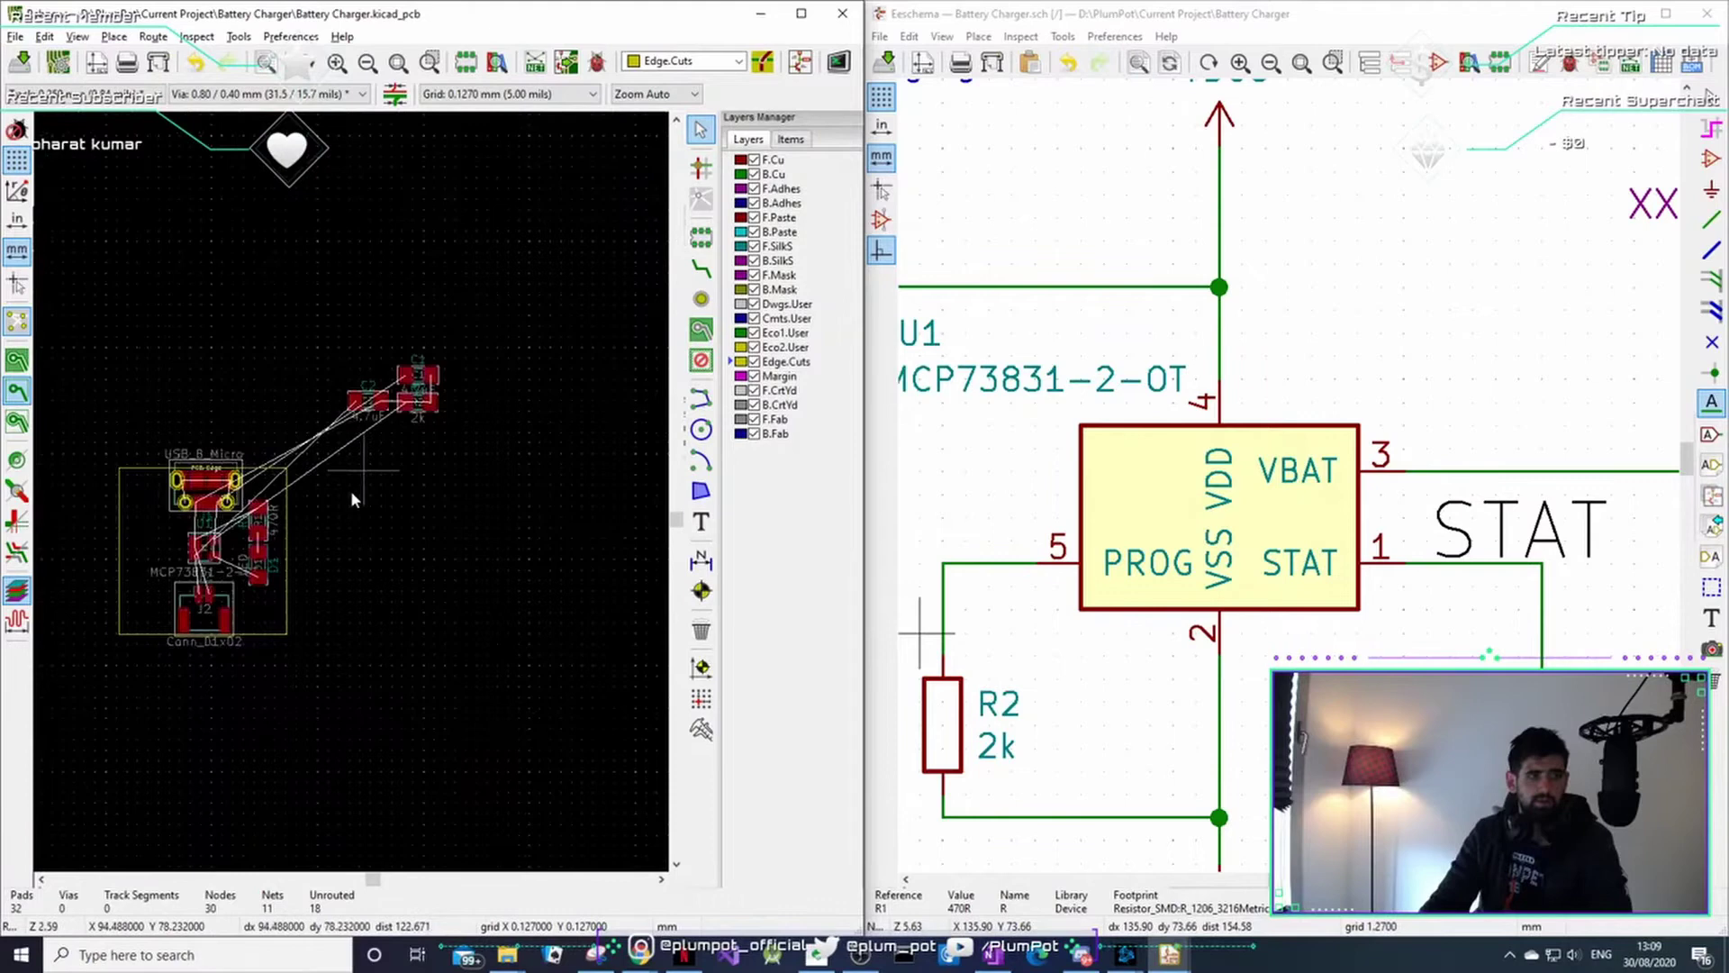
scroll(364, 474, "up", 2)
scroll(1081, 581, "down", 2)
scroll(1289, 475, "up", 2)
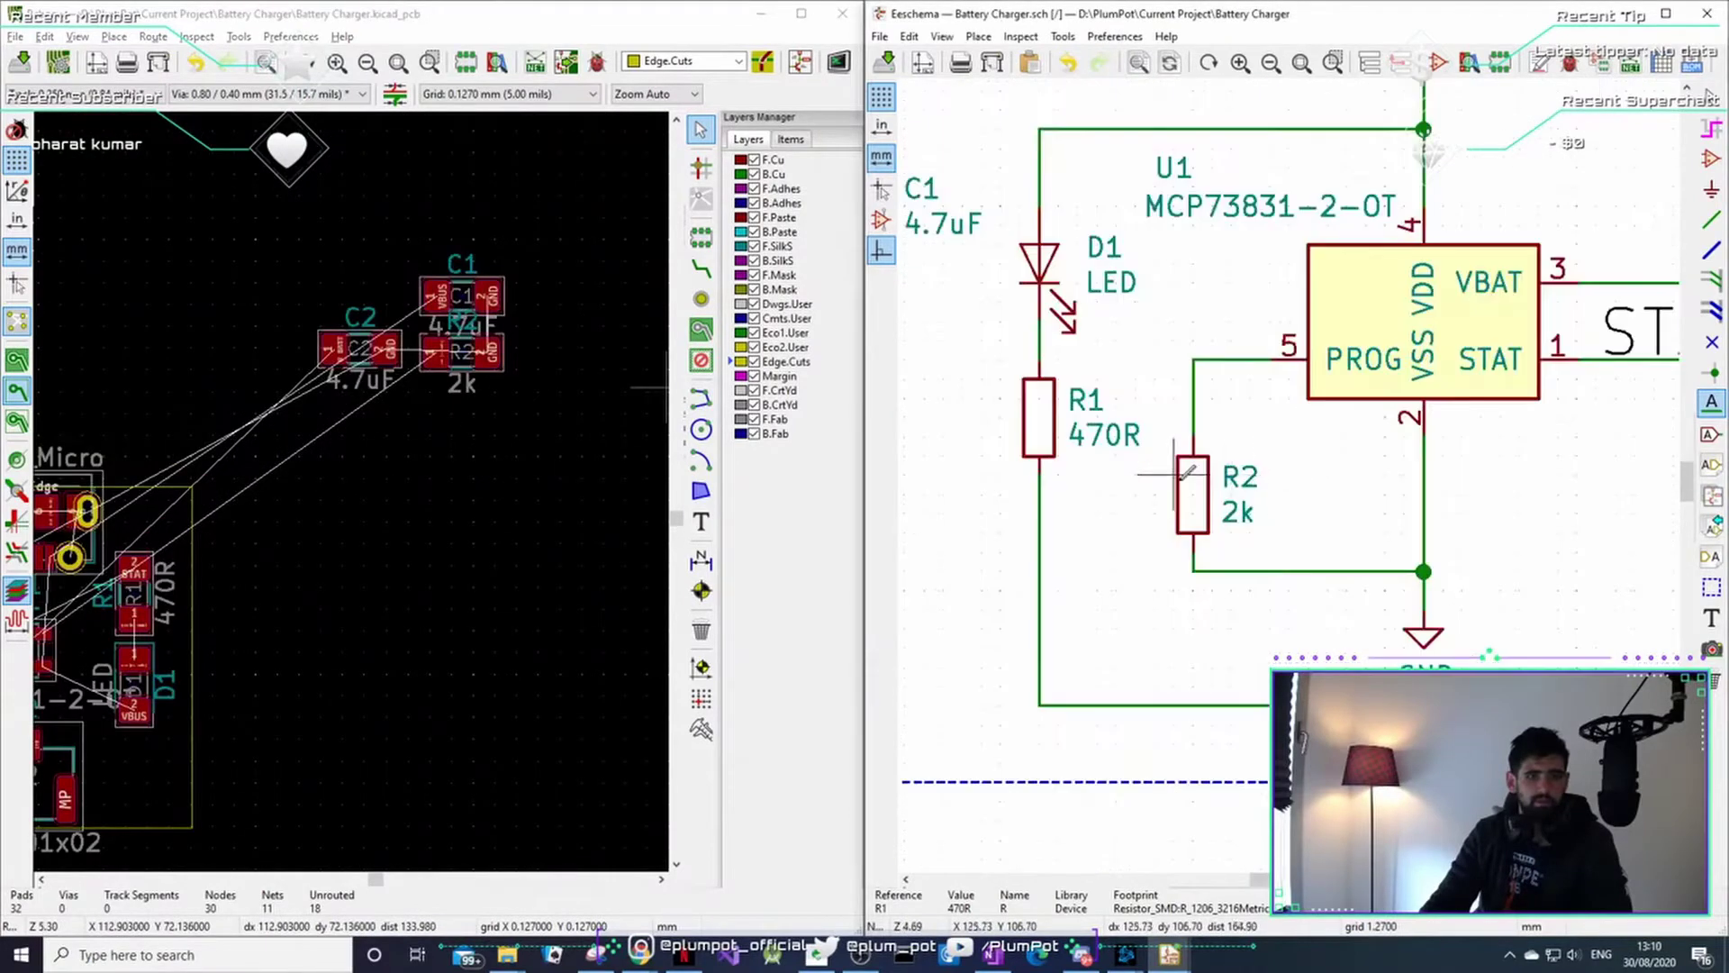
left_click(1169, 473)
left_click(1426, 569)
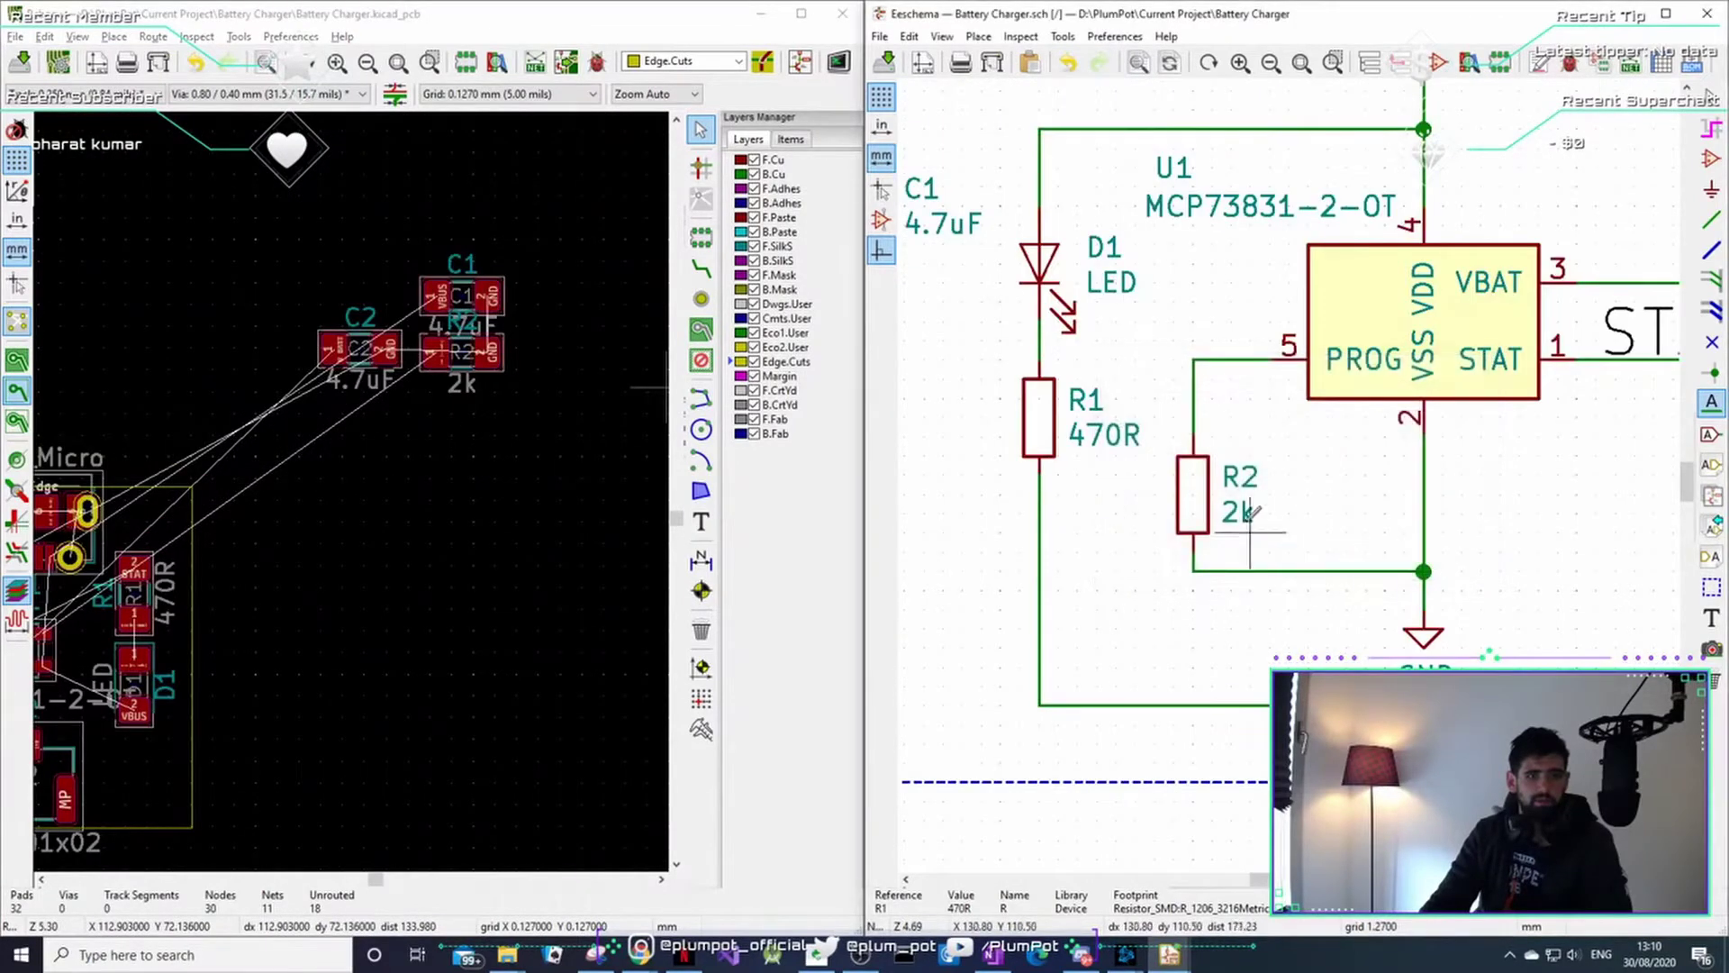
left_click(1185, 497)
left_click(1443, 562)
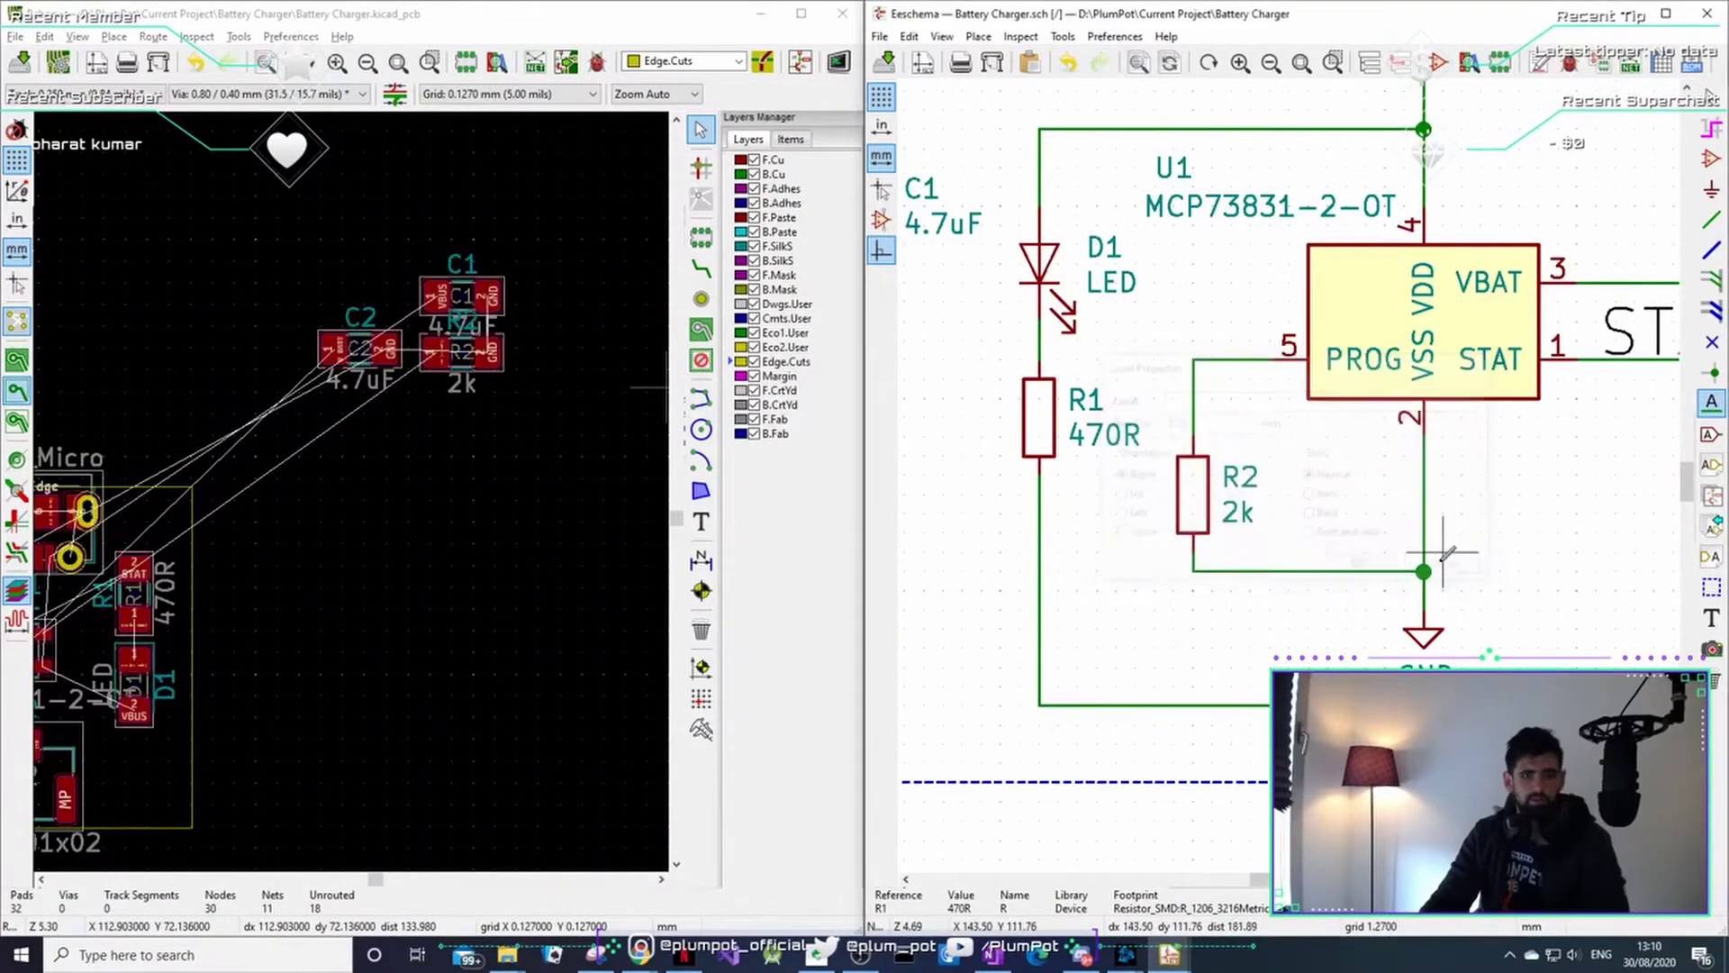
- Move the 2k resistor R2 onto the board to the left of U1 and rotate it to 270 degrees
left_click(1194, 494)
key("m")
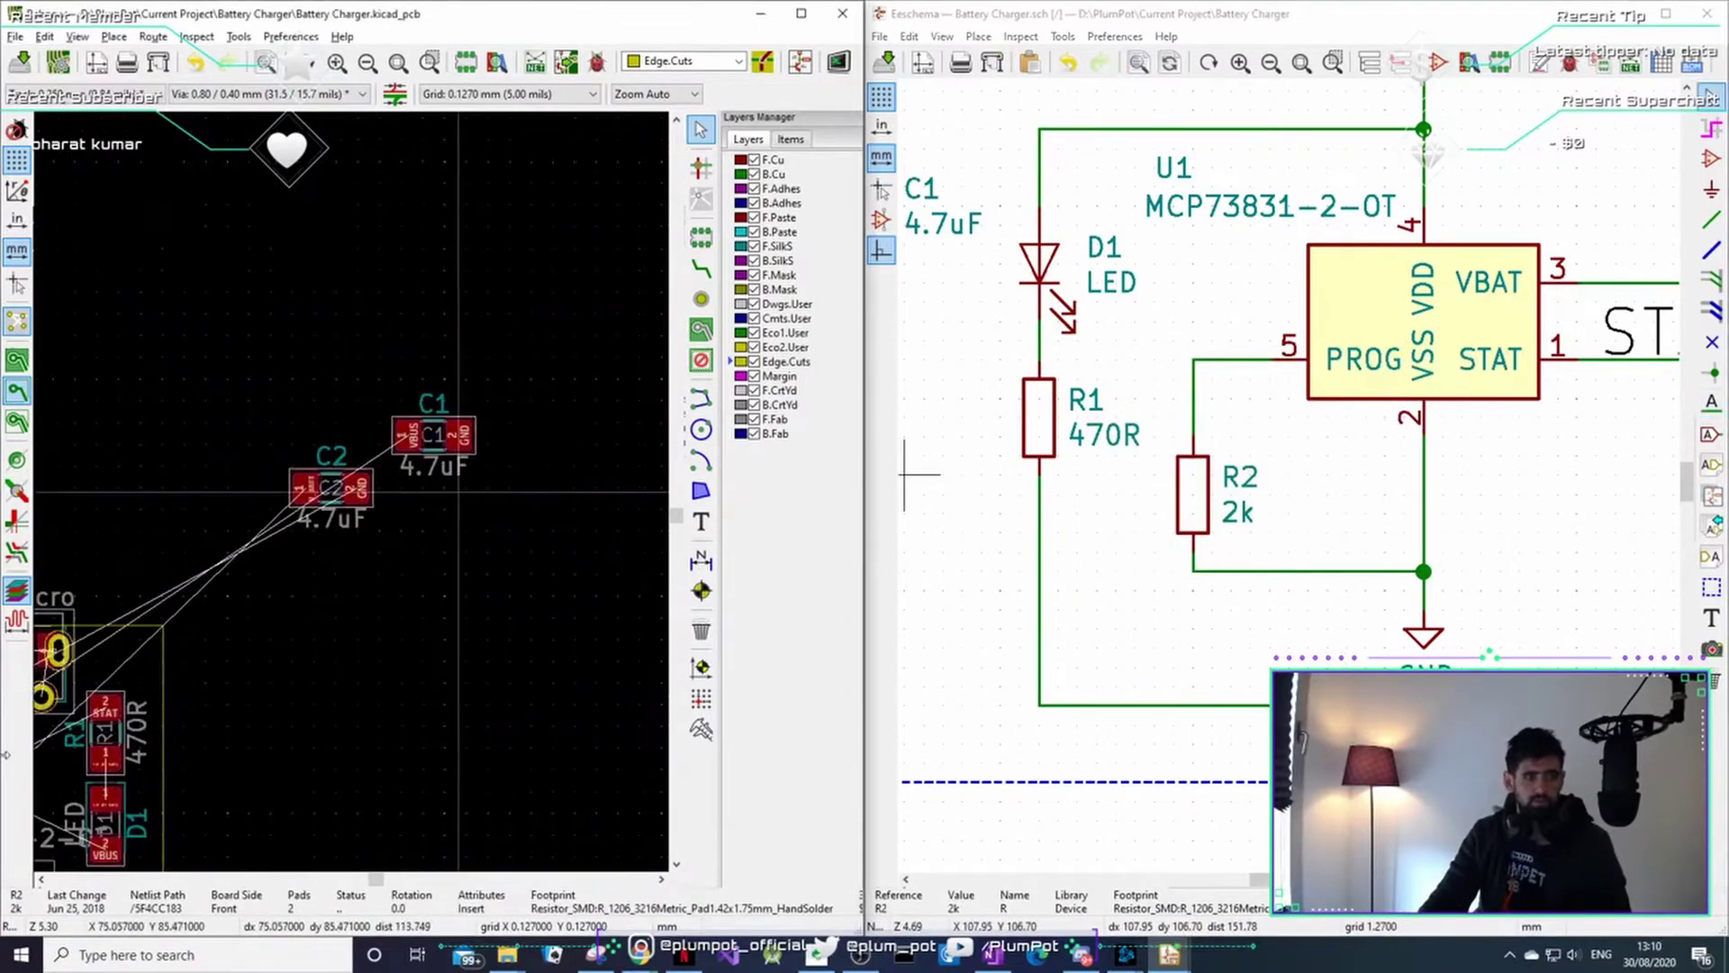
scroll(108, 799, "up", 1)
scroll(354, 496, "up", 5)
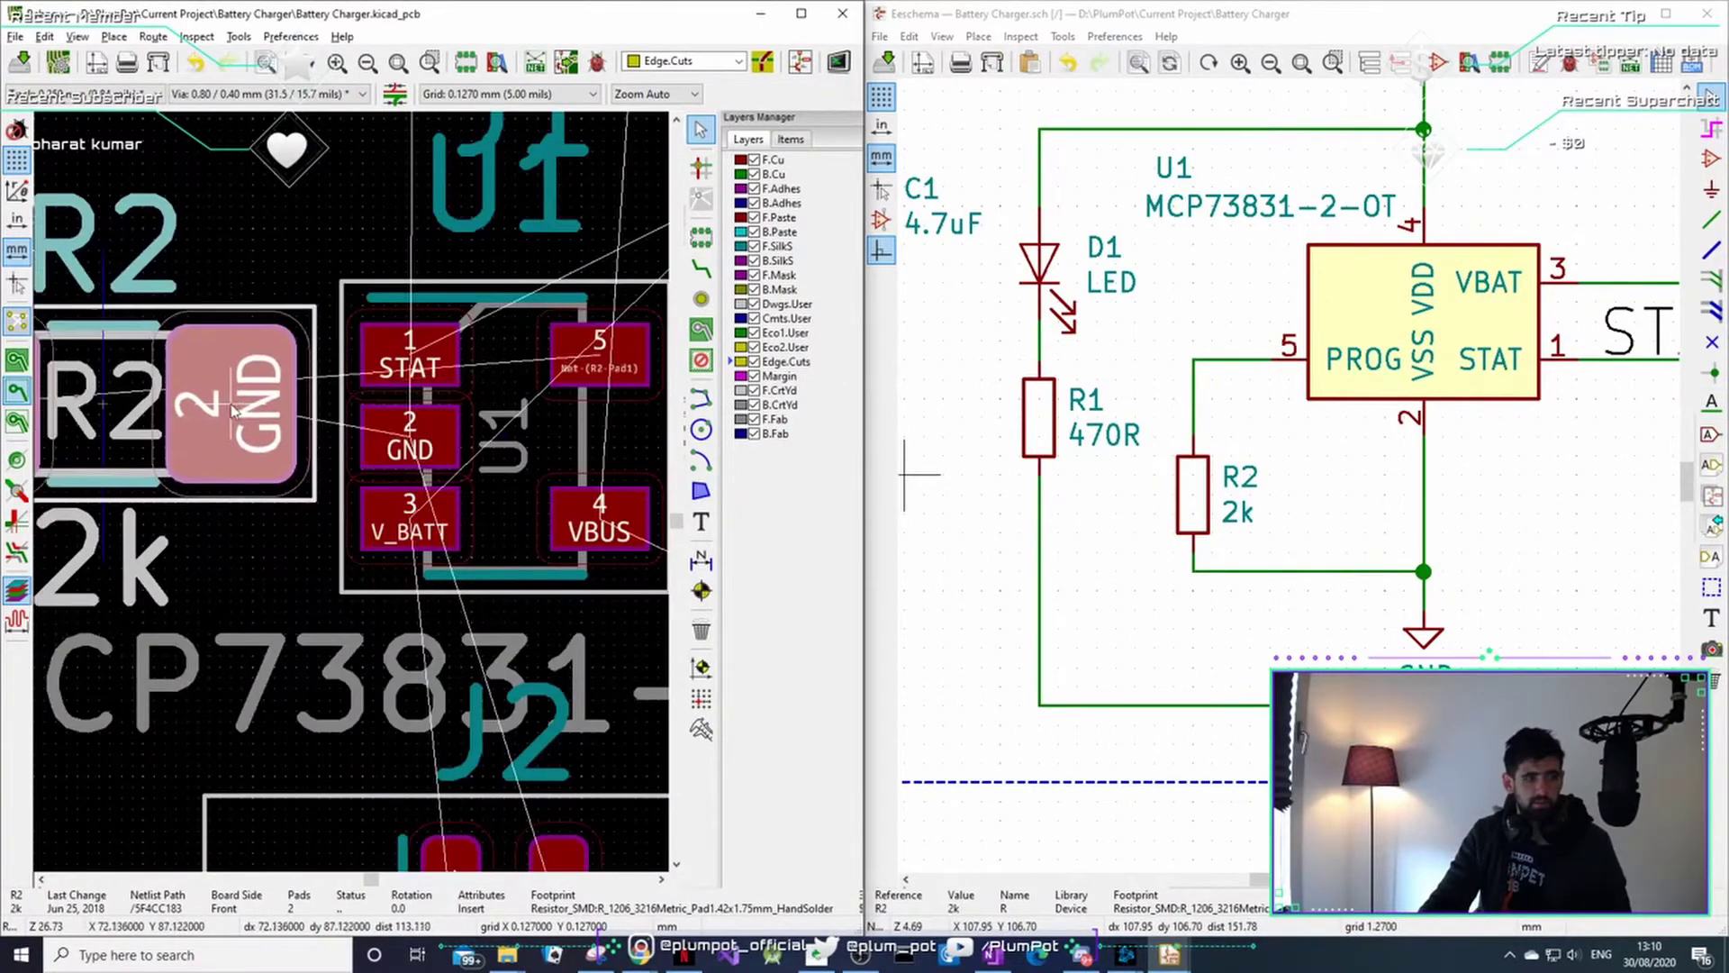
key("r")
key("r")
key("r")
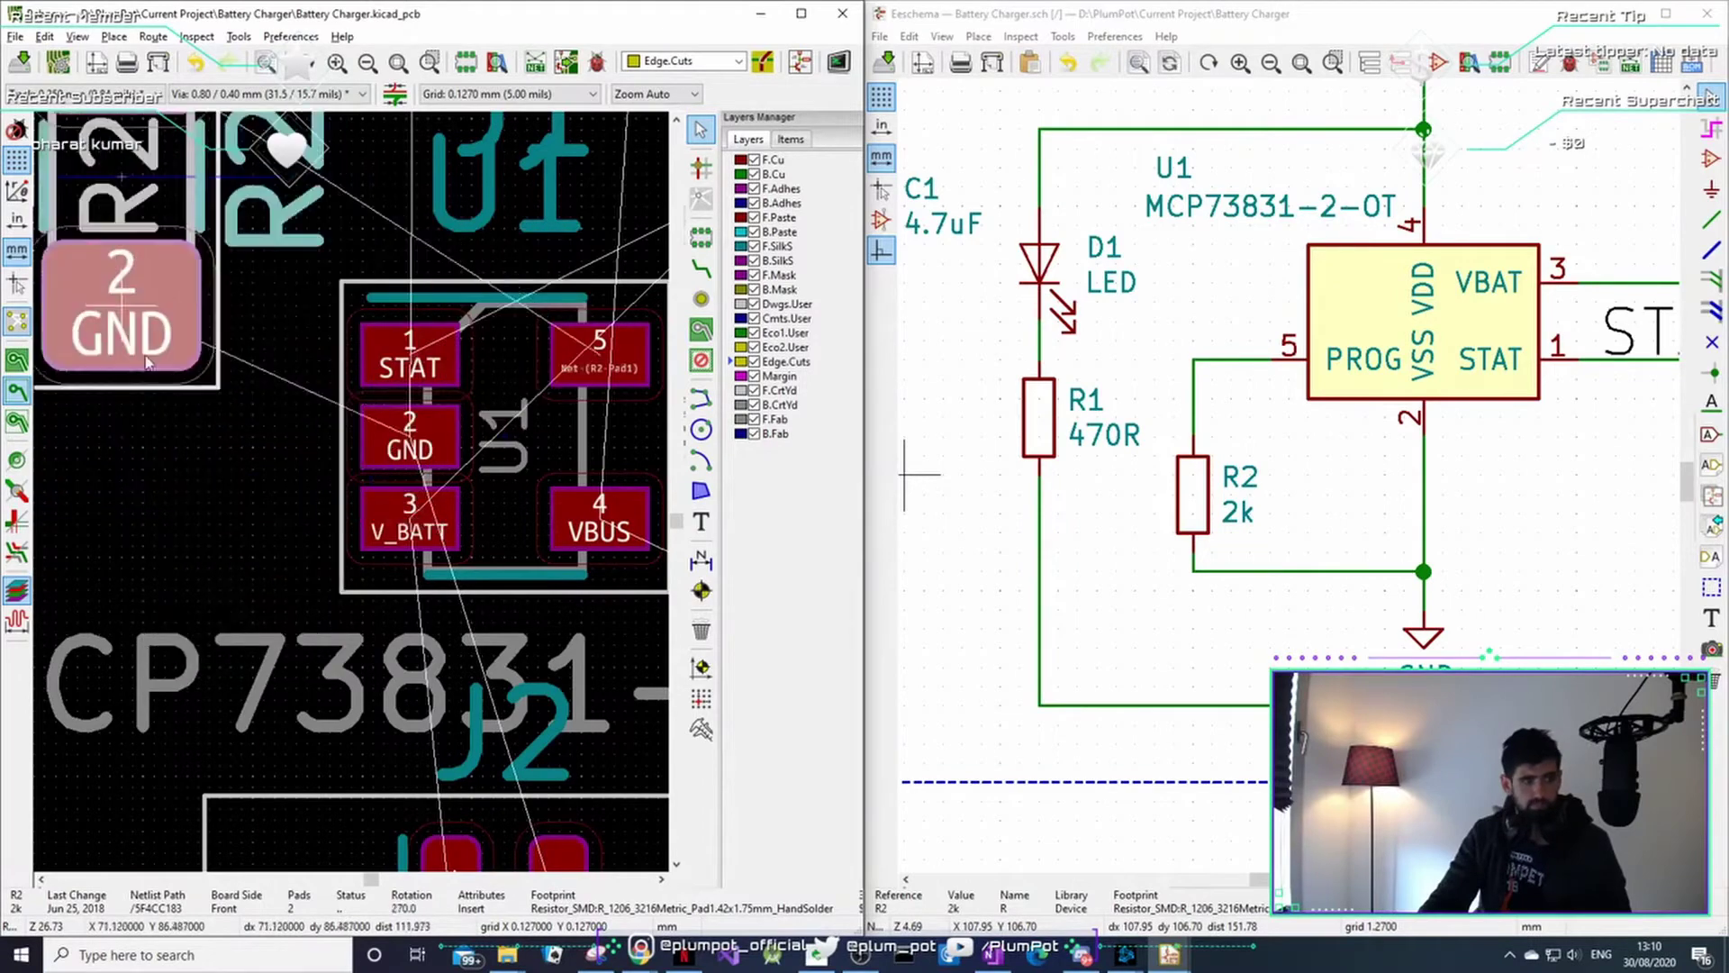
left_click(173, 456)
- Move R2's reference text to the left side of its footprint, away from U1
scroll(269, 429, "down", 1)
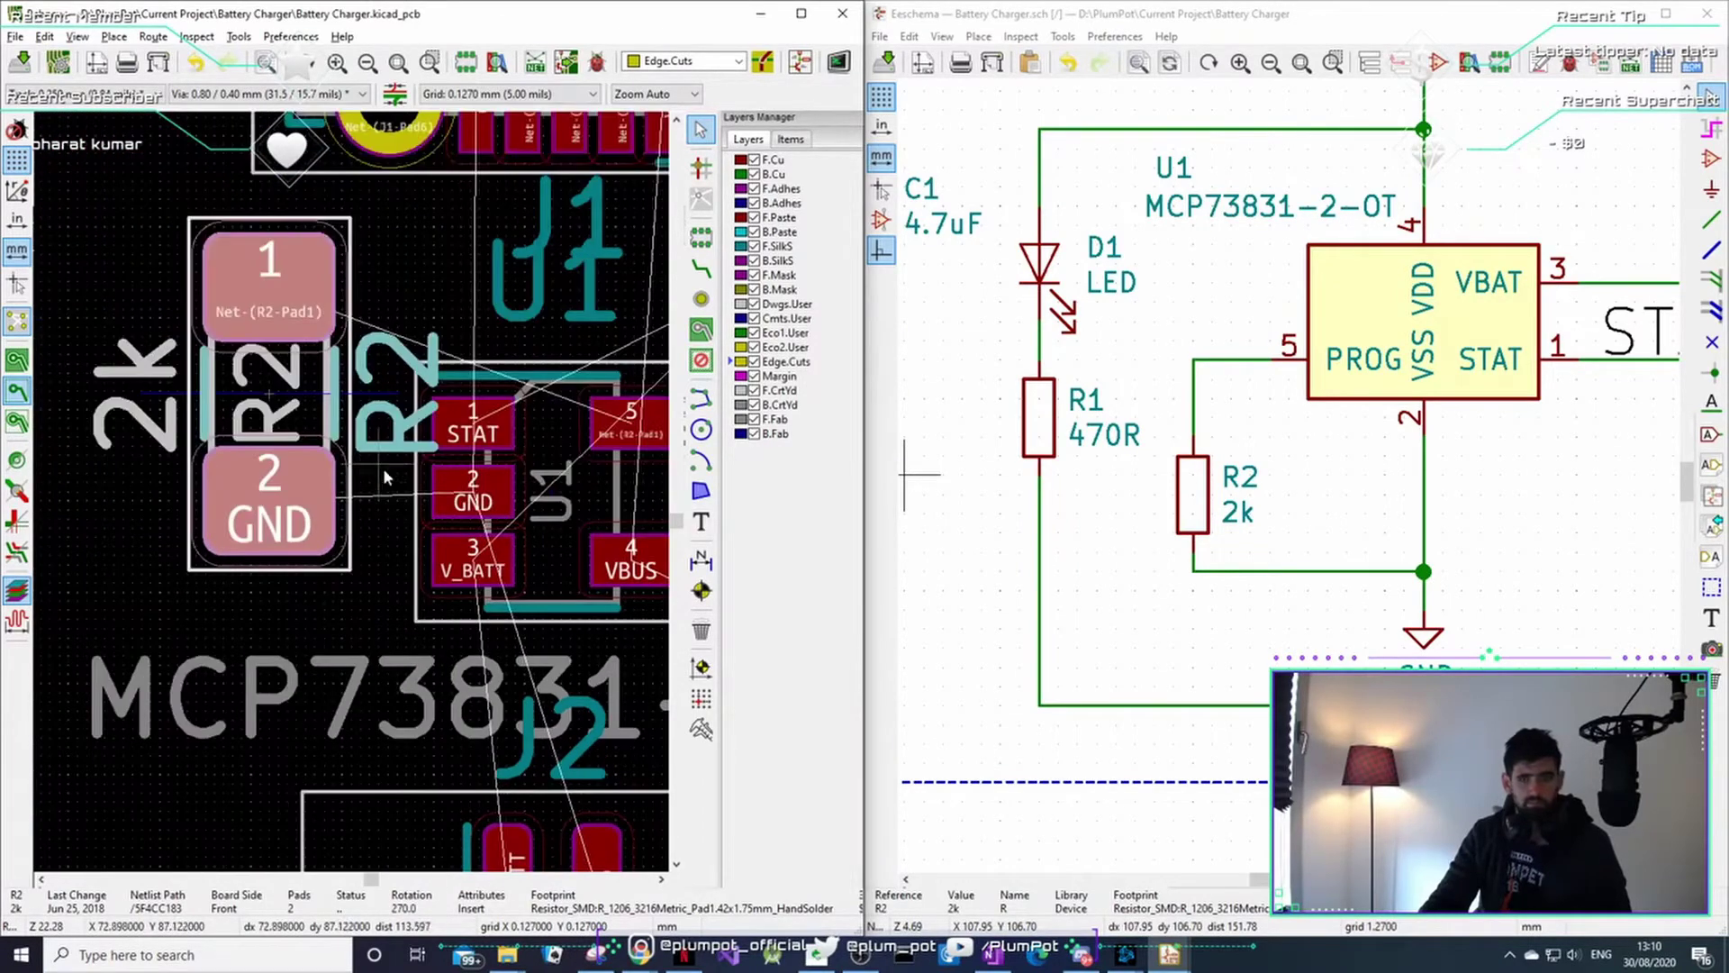
middle_click_drag(382, 464, 431, 508)
left_click(420, 502)
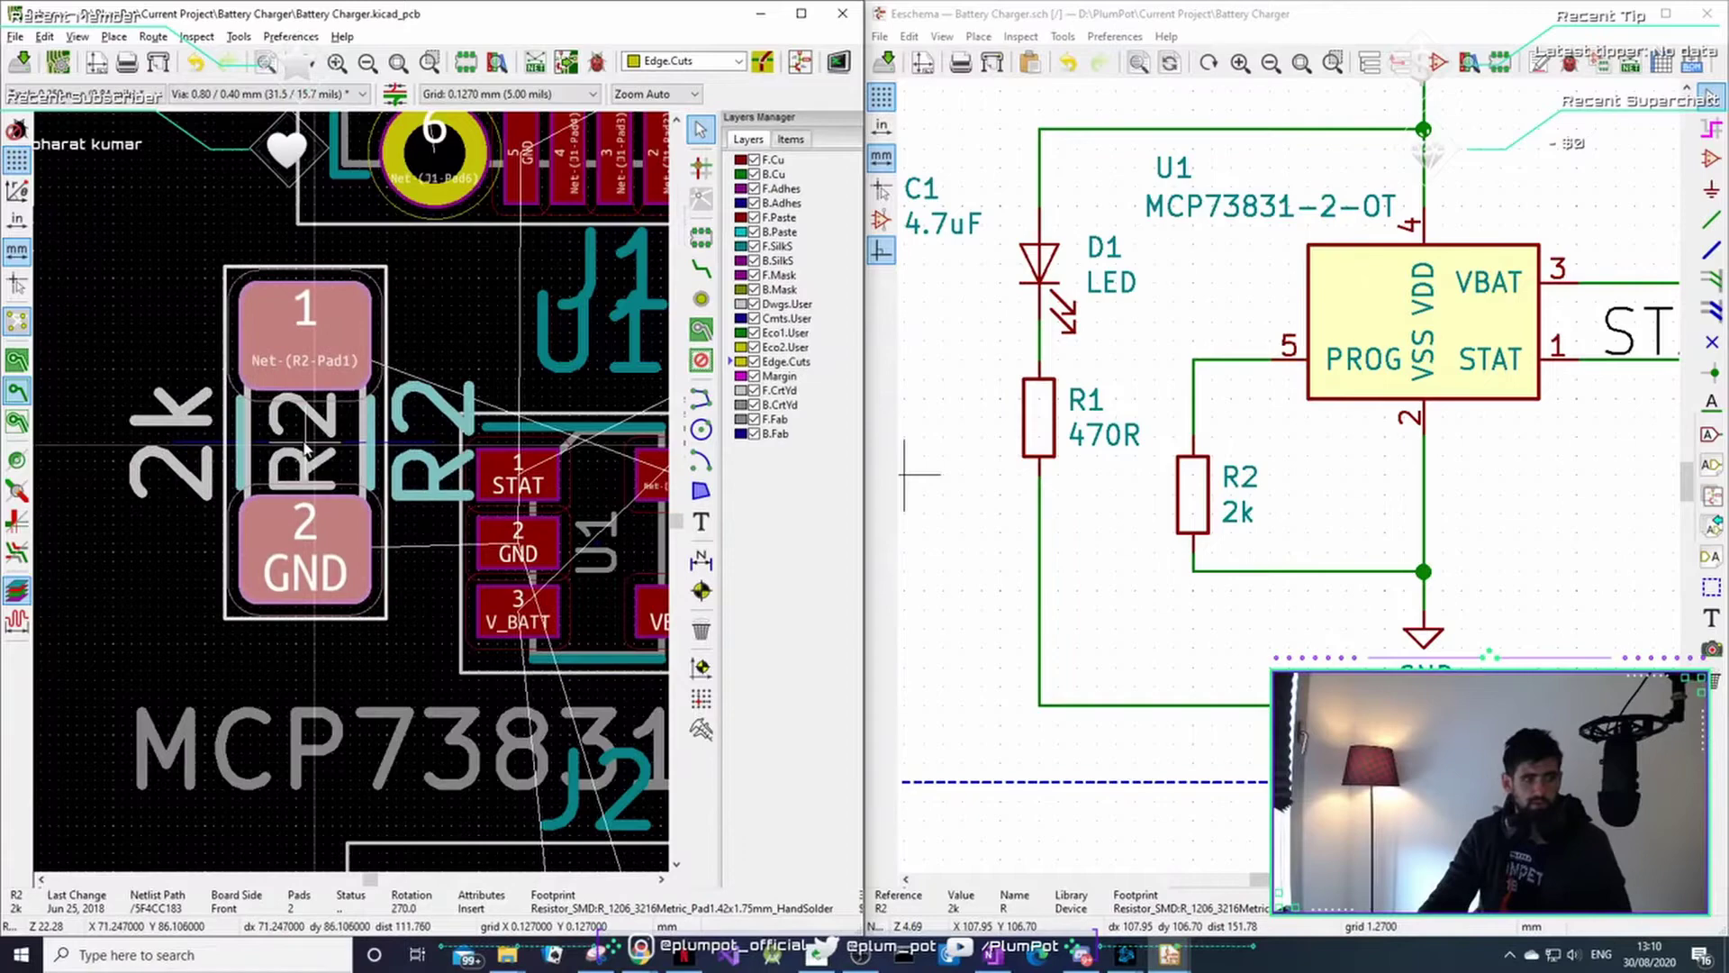
left_click(441, 491)
key("m")
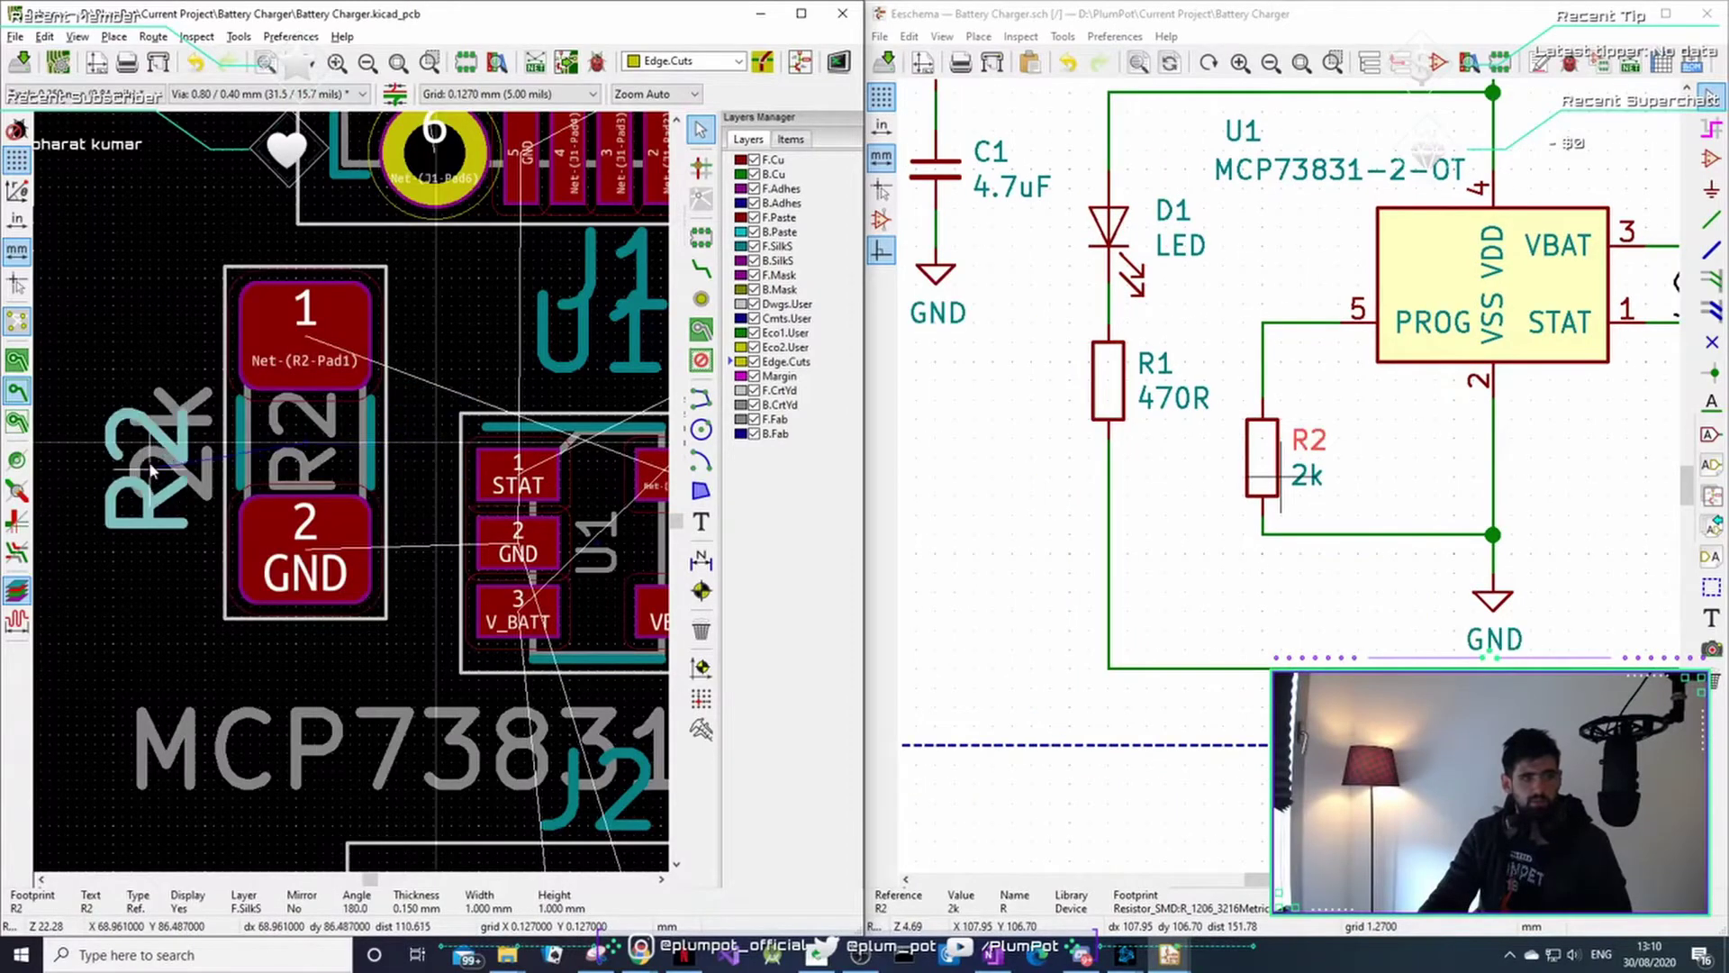
left_click(148, 461)
- Shift the R2 footprint slightly closer to U1, with its GND pad near U1's GND pad
left_click(313, 493)
key("m")
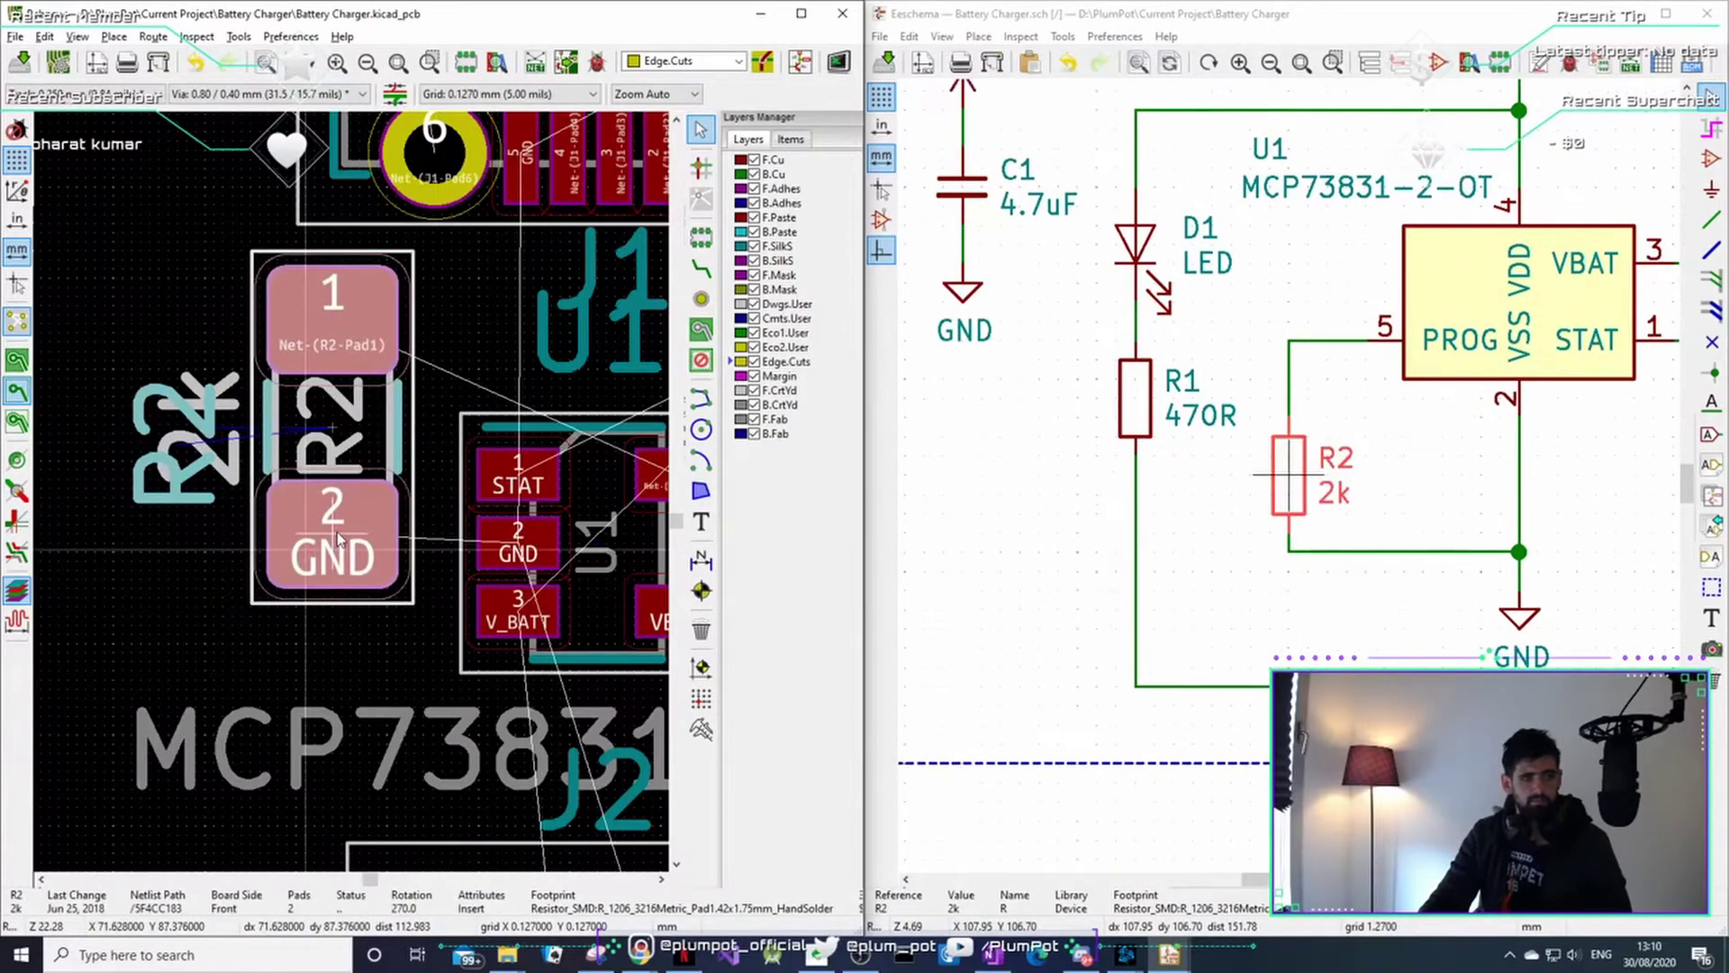
left_click(338, 535)
middle_click_drag(507, 598, 353, 580)
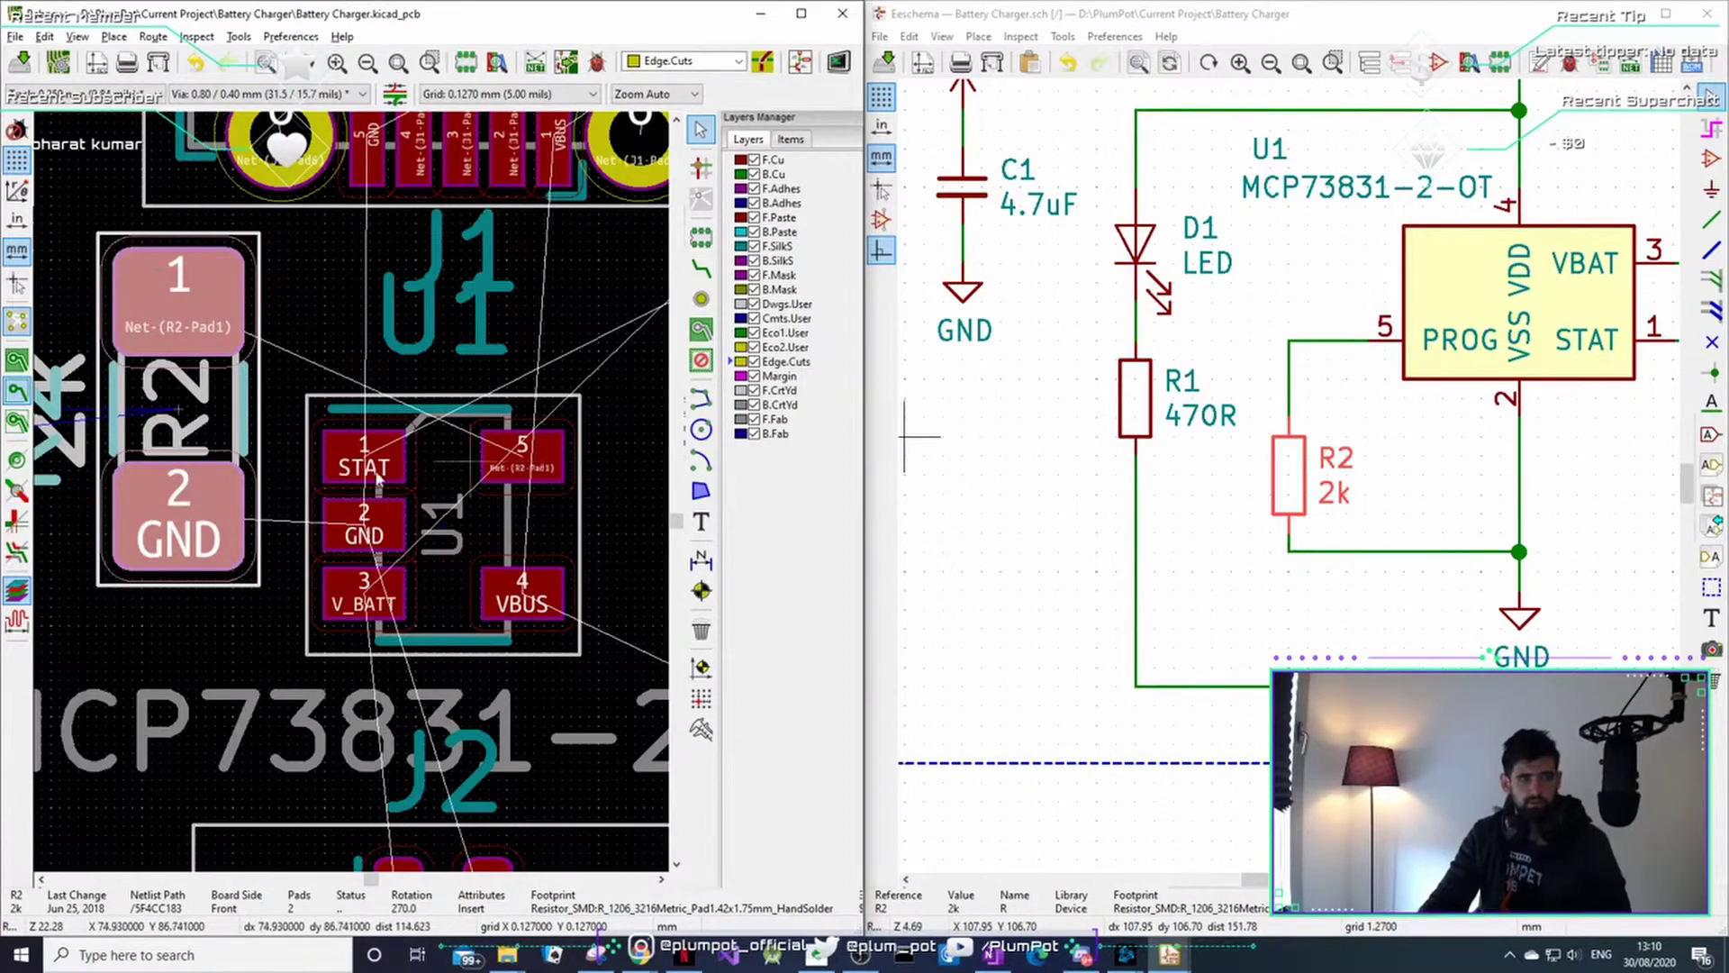
- Locate the 4.7uF capacitor C1 from the schematic and move its footprint onto the board beside U1
scroll(376, 479, "down", 5)
middle_click_drag(1449, 418, 1300, 527)
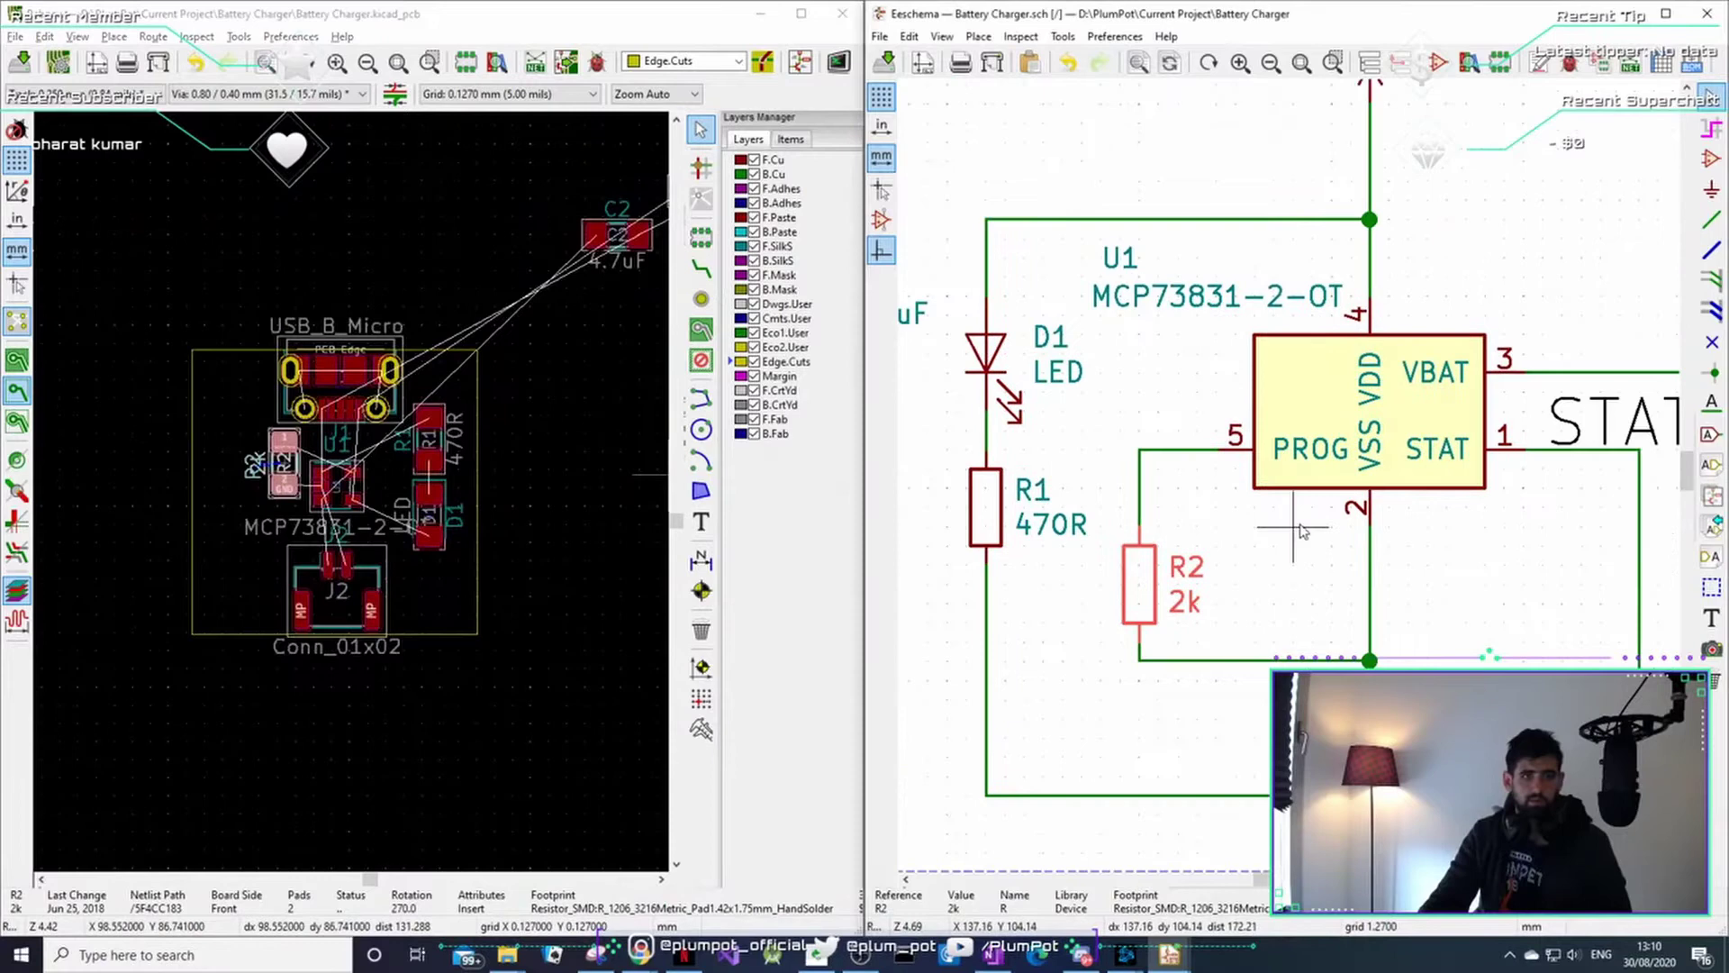
scroll(1299, 531, "down", 3)
left_click(1091, 382)
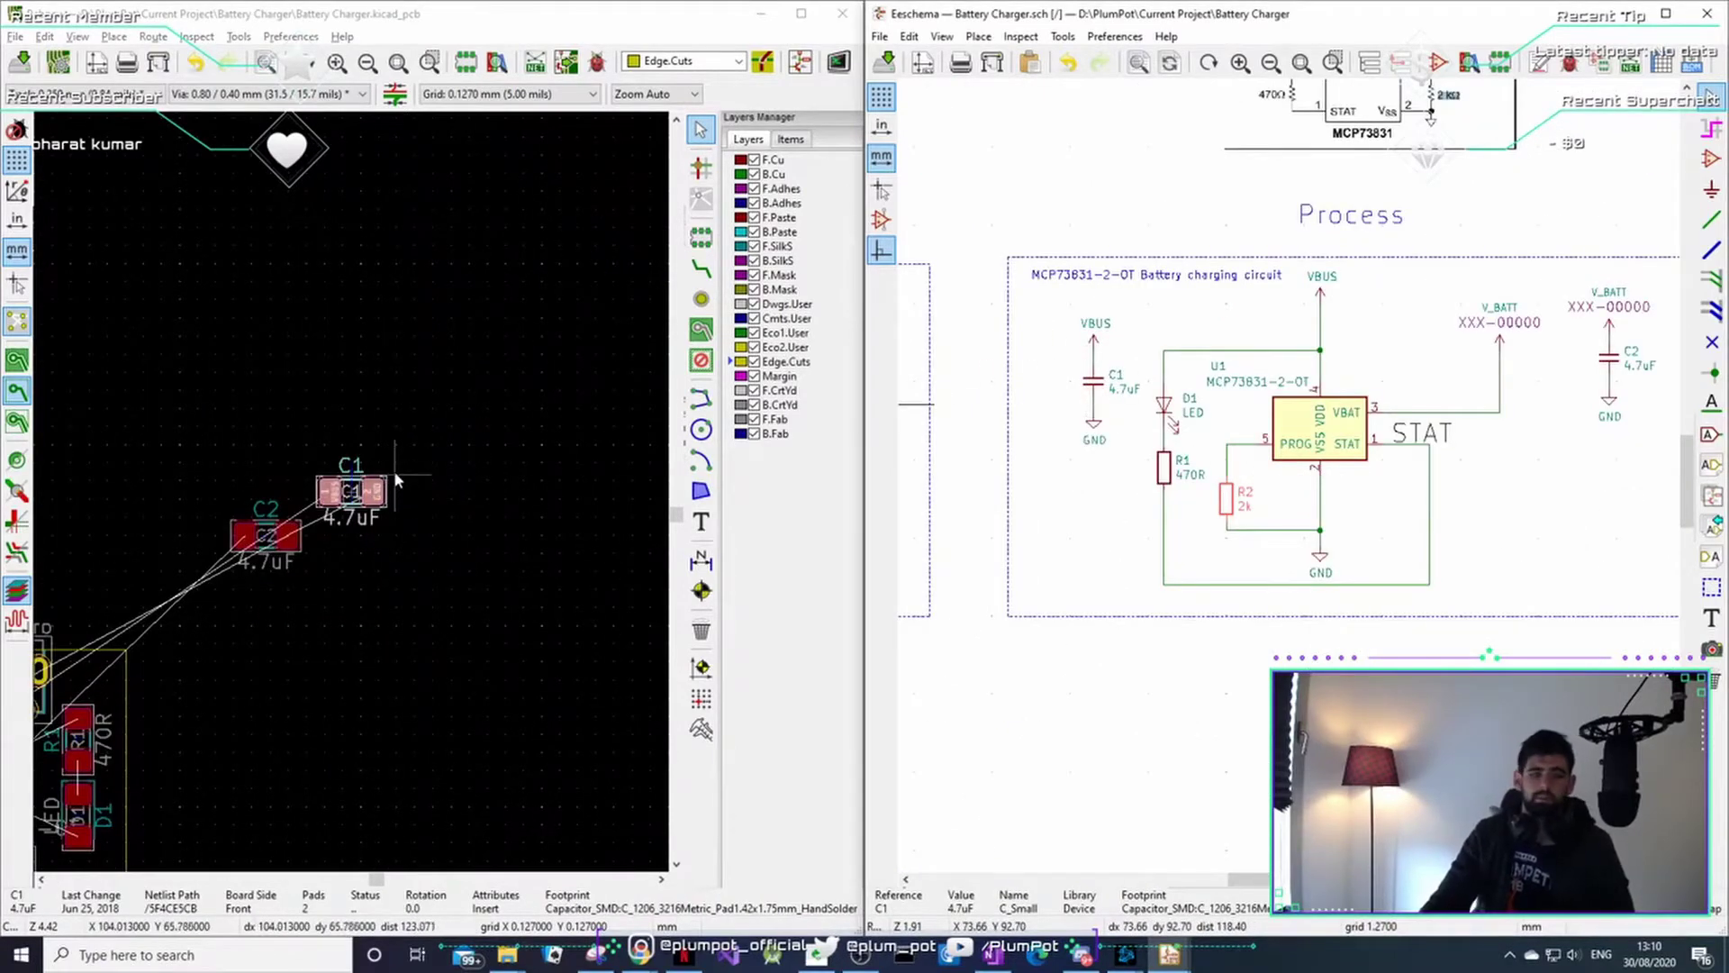
left_click_drag(354, 495, 50, 696)
scroll(402, 590, "up", 1)
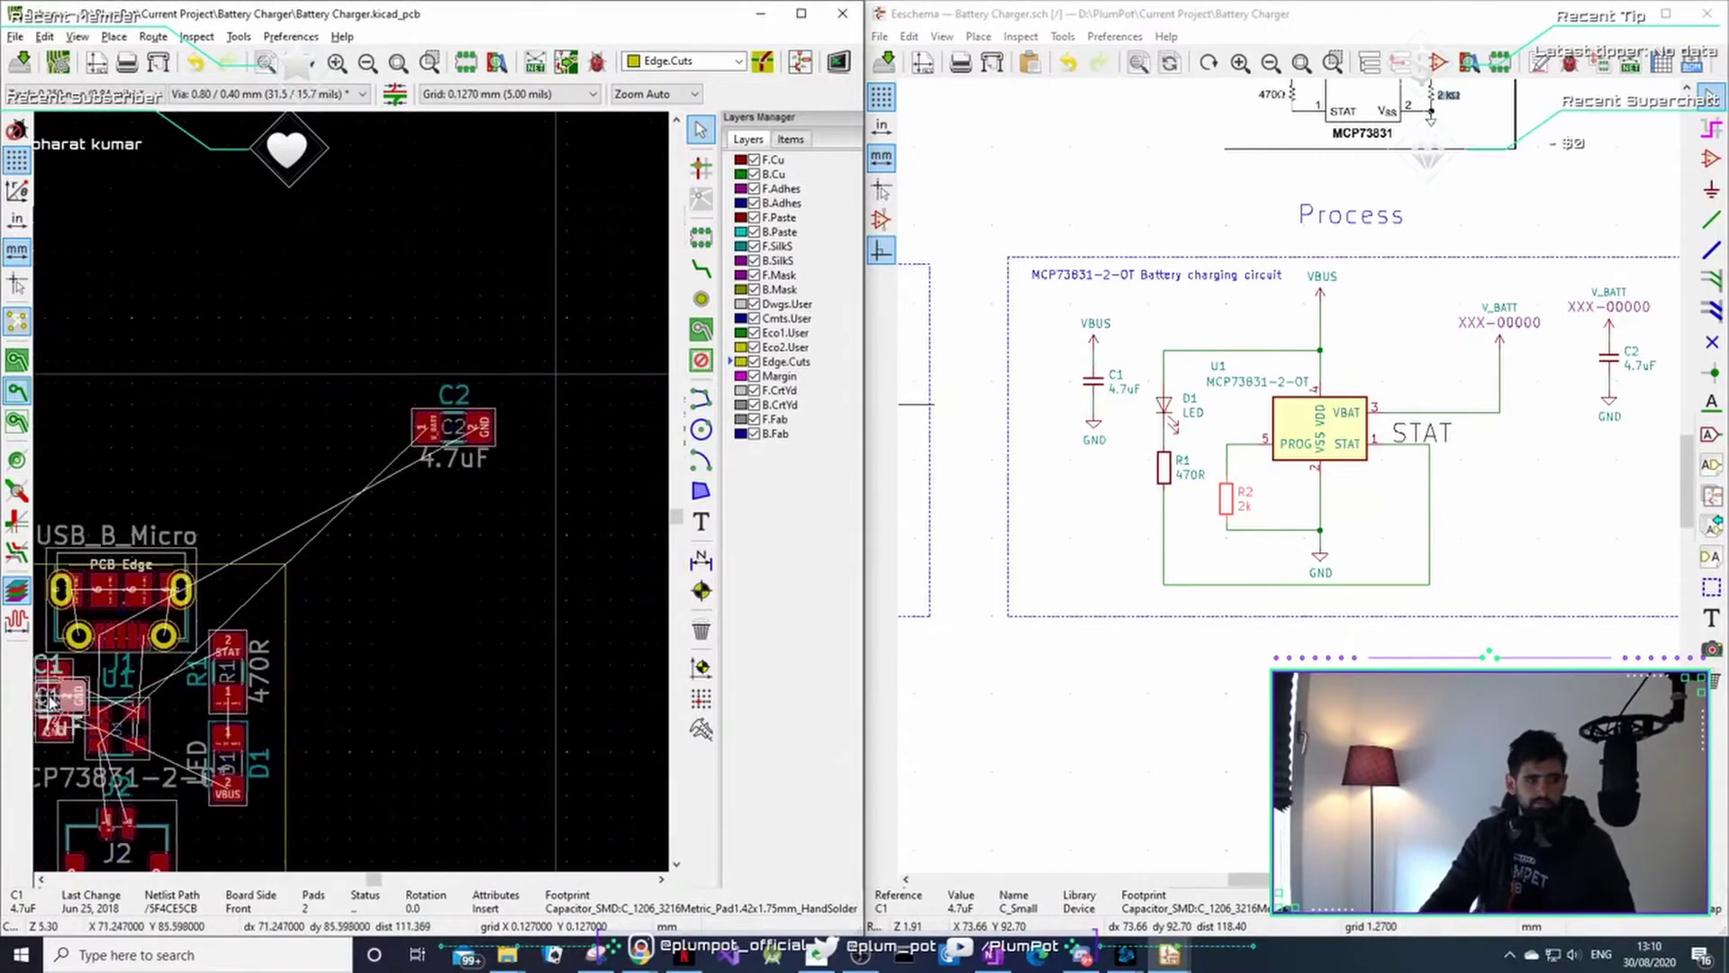
left_click(216, 707)
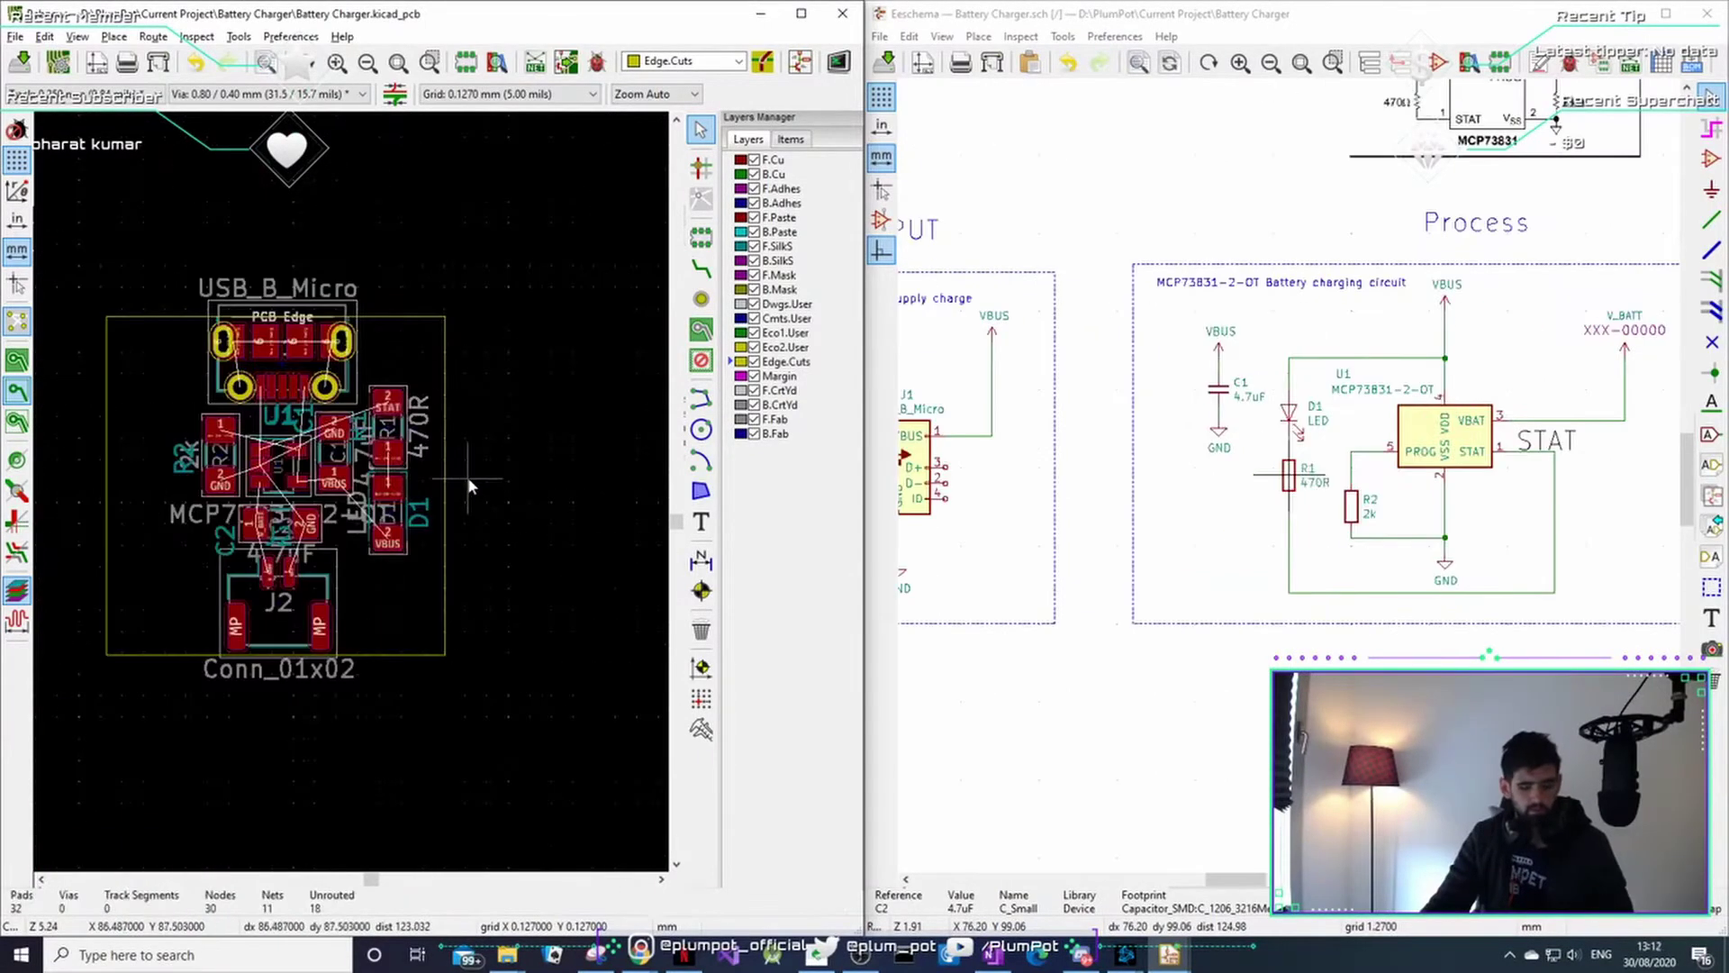
- Inspect the component placement on the board in the 3D view
key("alt+3")
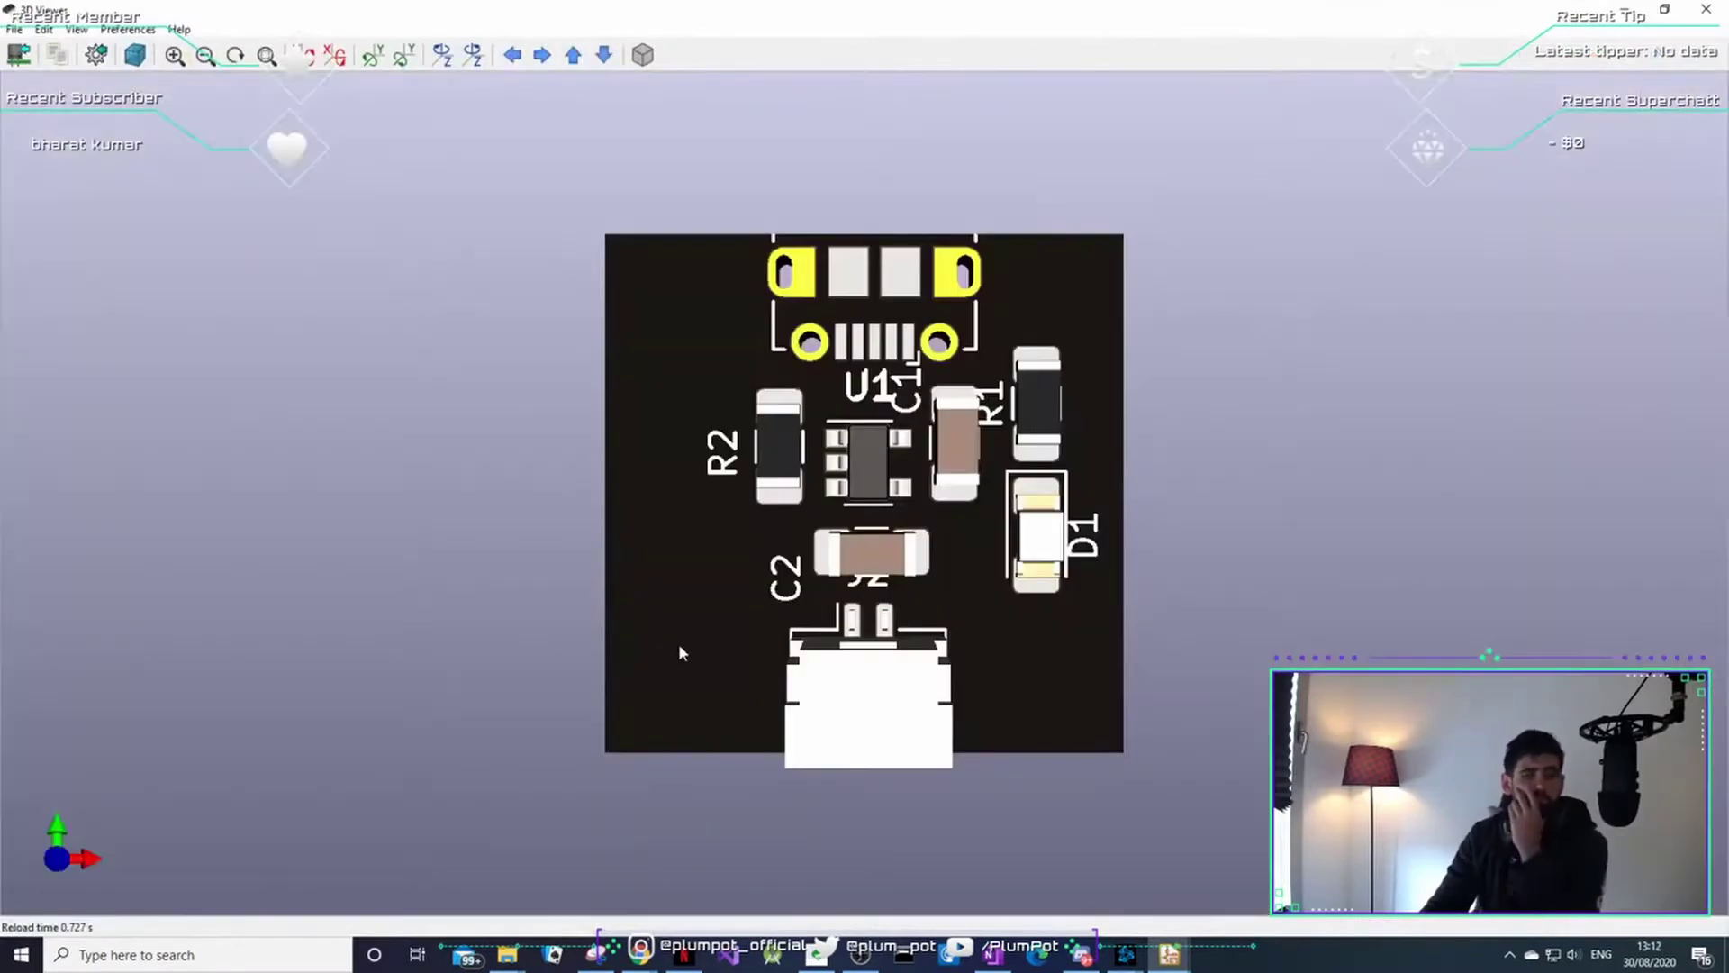
left_click_drag(678, 643, 905, 599)
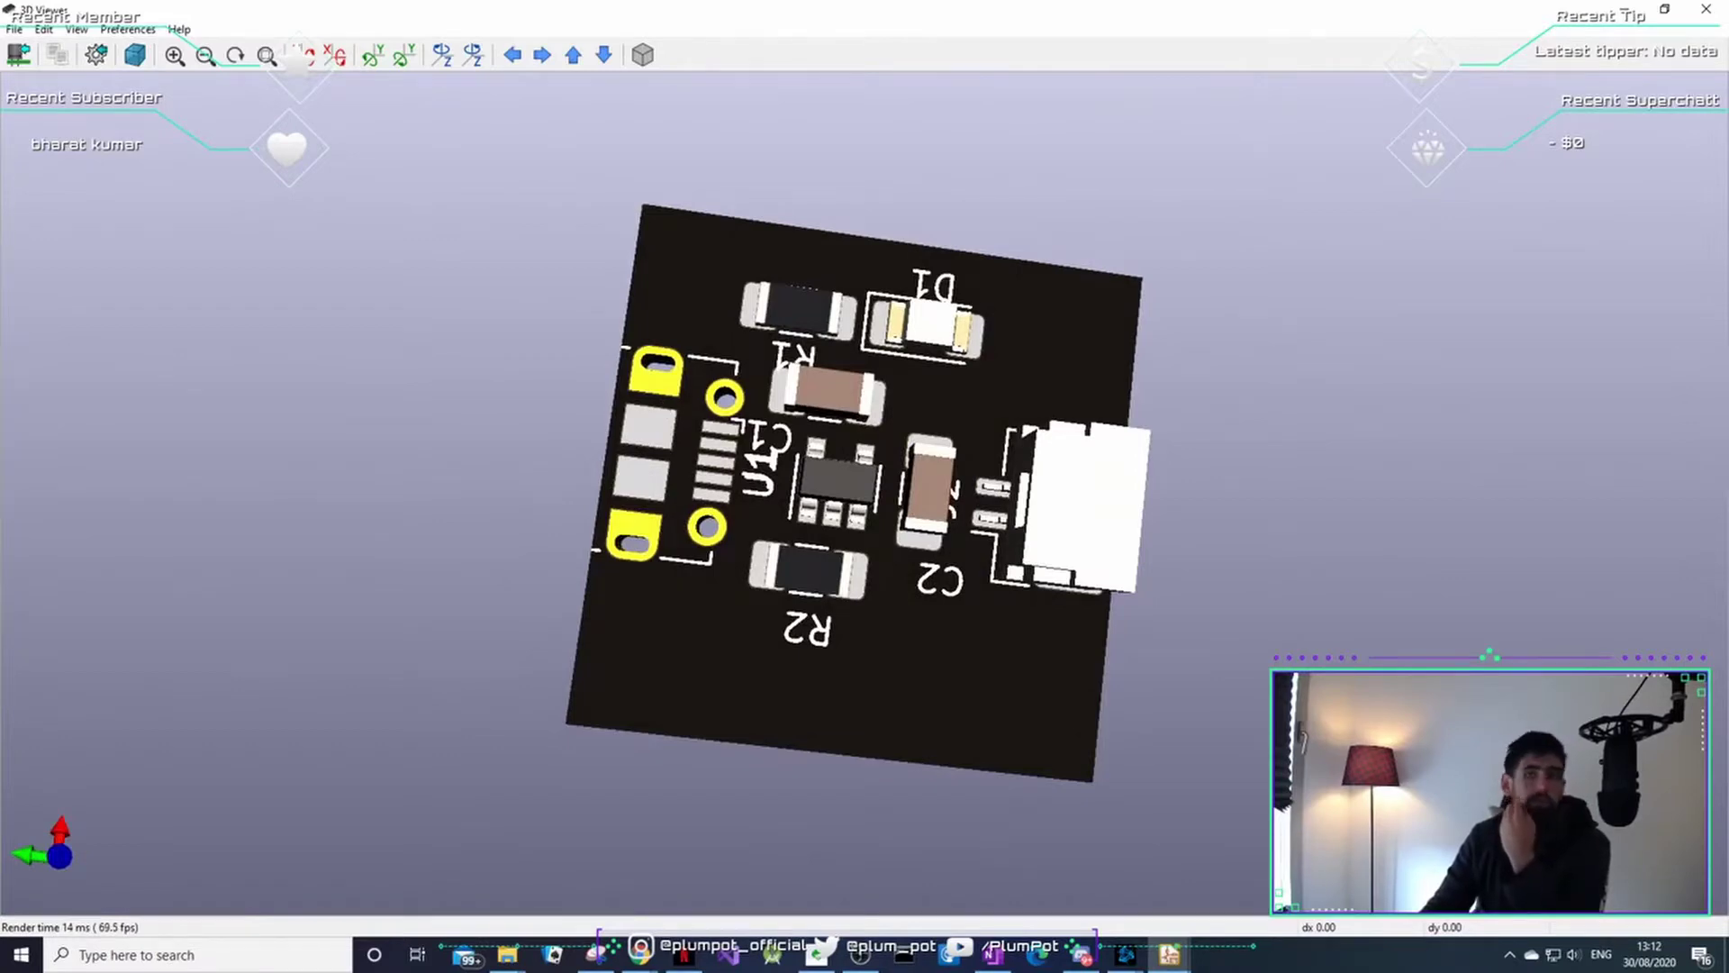
left_click(1711, 8)
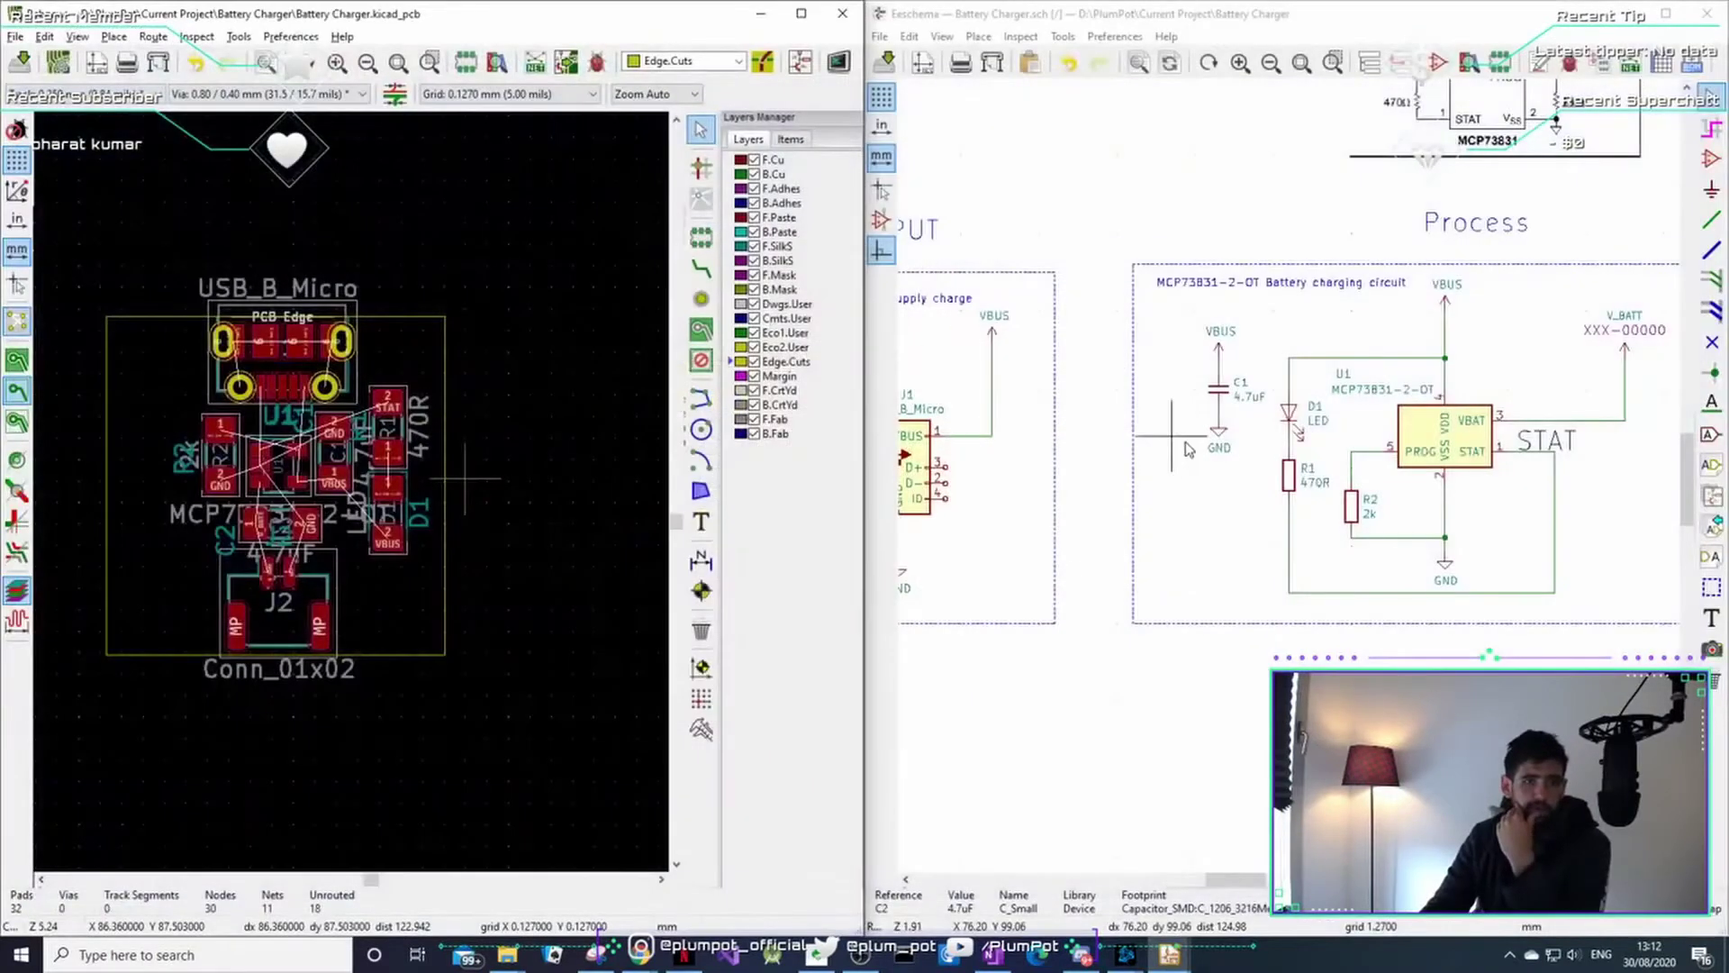
middle_click_drag(1197, 505, 1515, 475)
double_click(1240, 446)
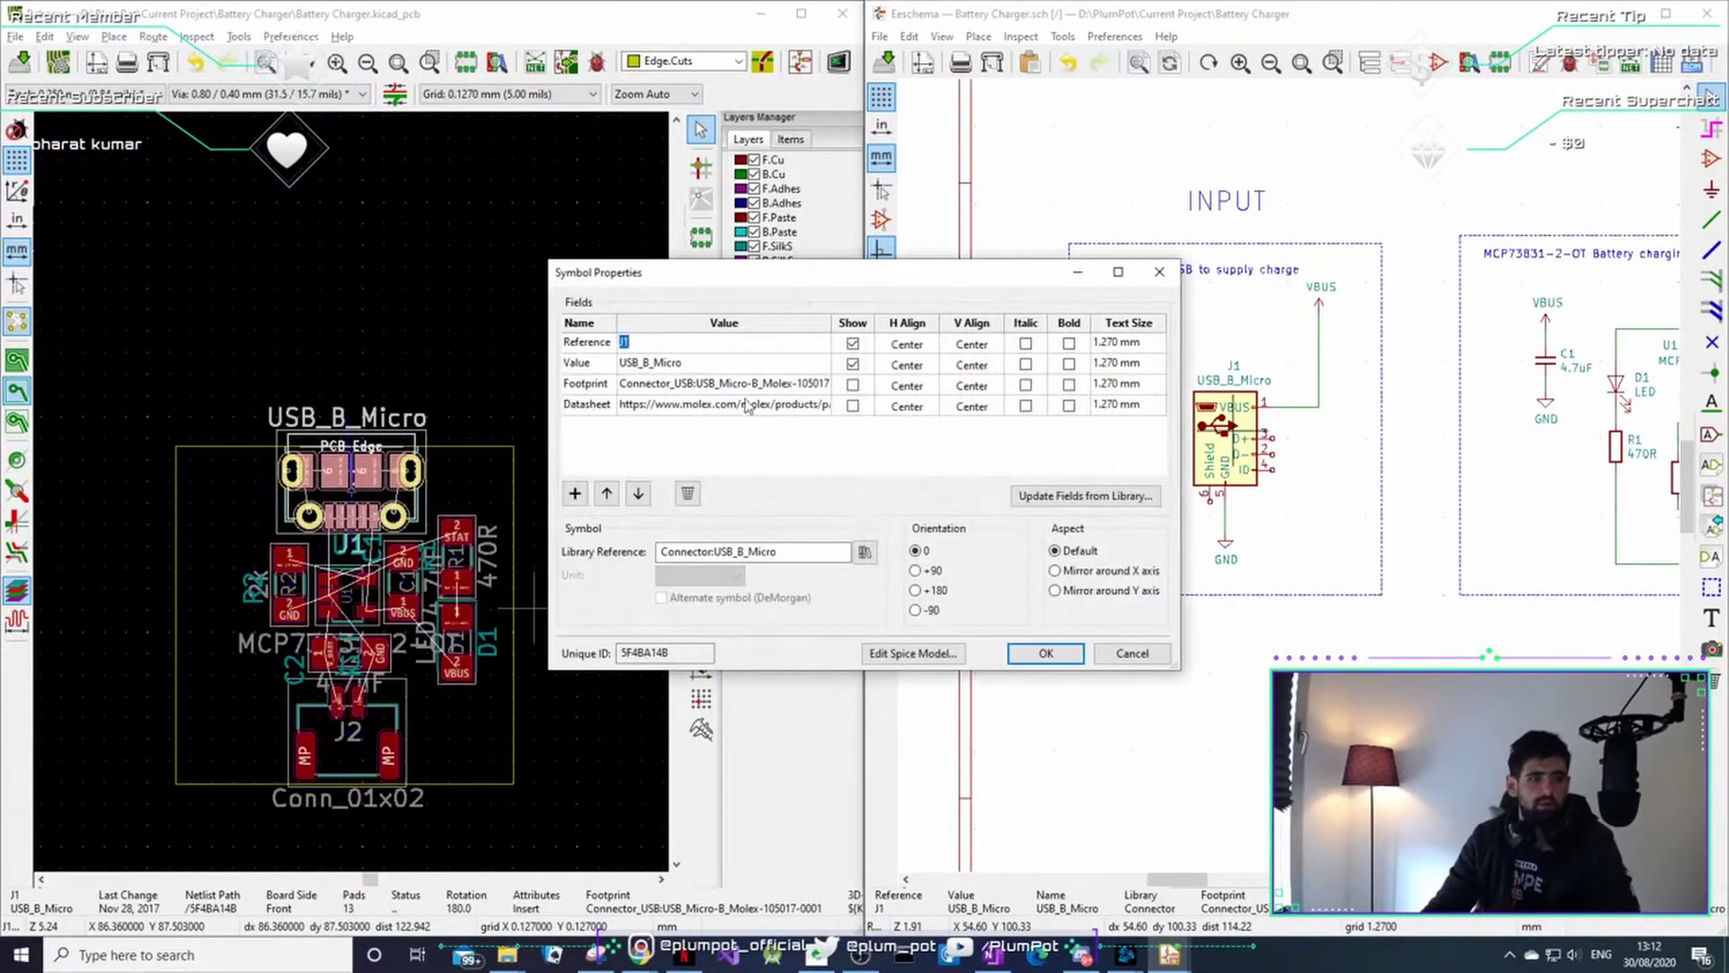
left_click(745, 404)
left_click(821, 405)
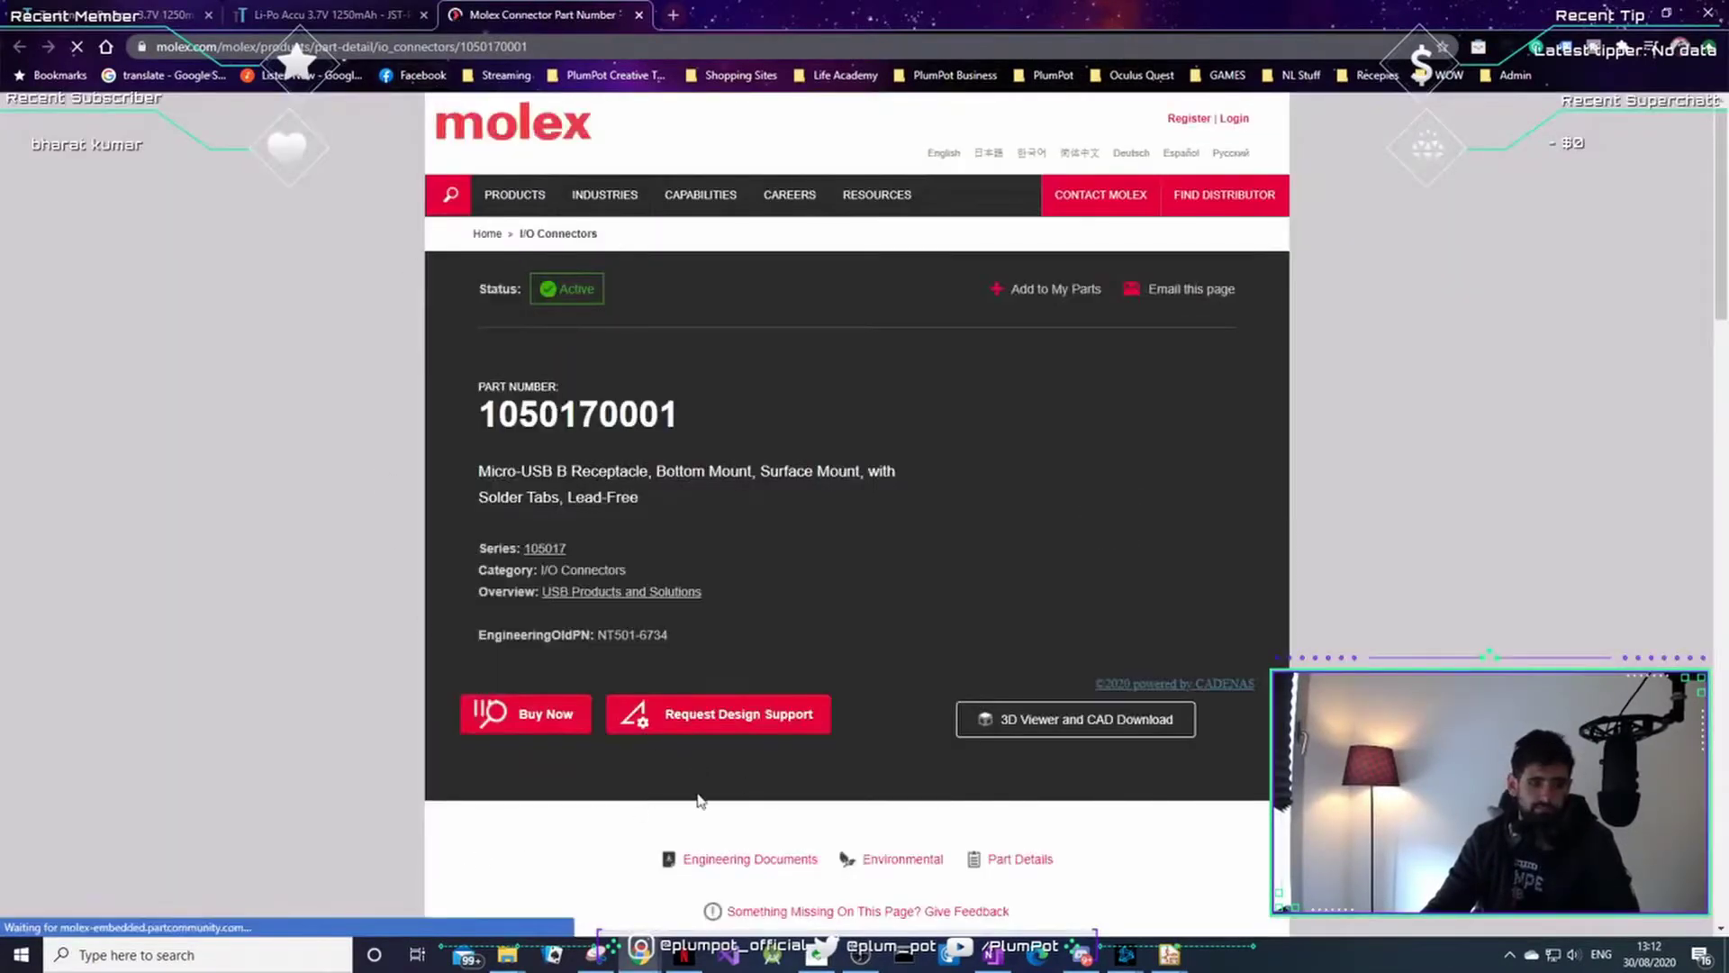
scroll(1070, 744, "down", 2)
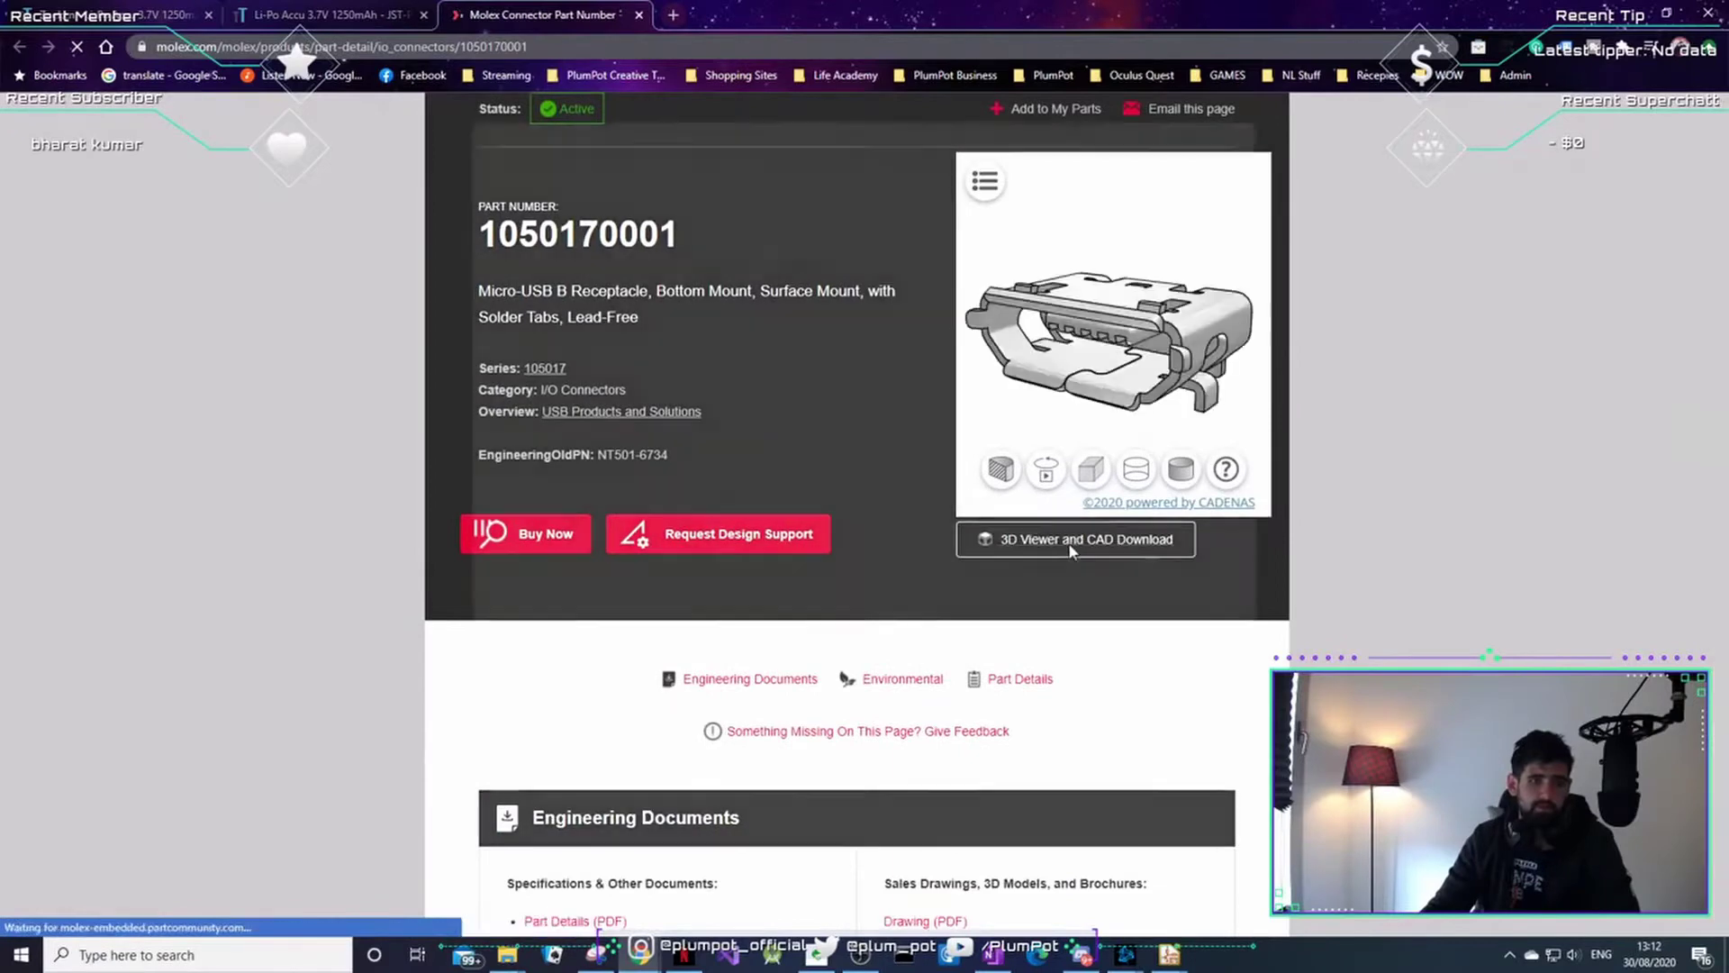
left_click(1068, 543)
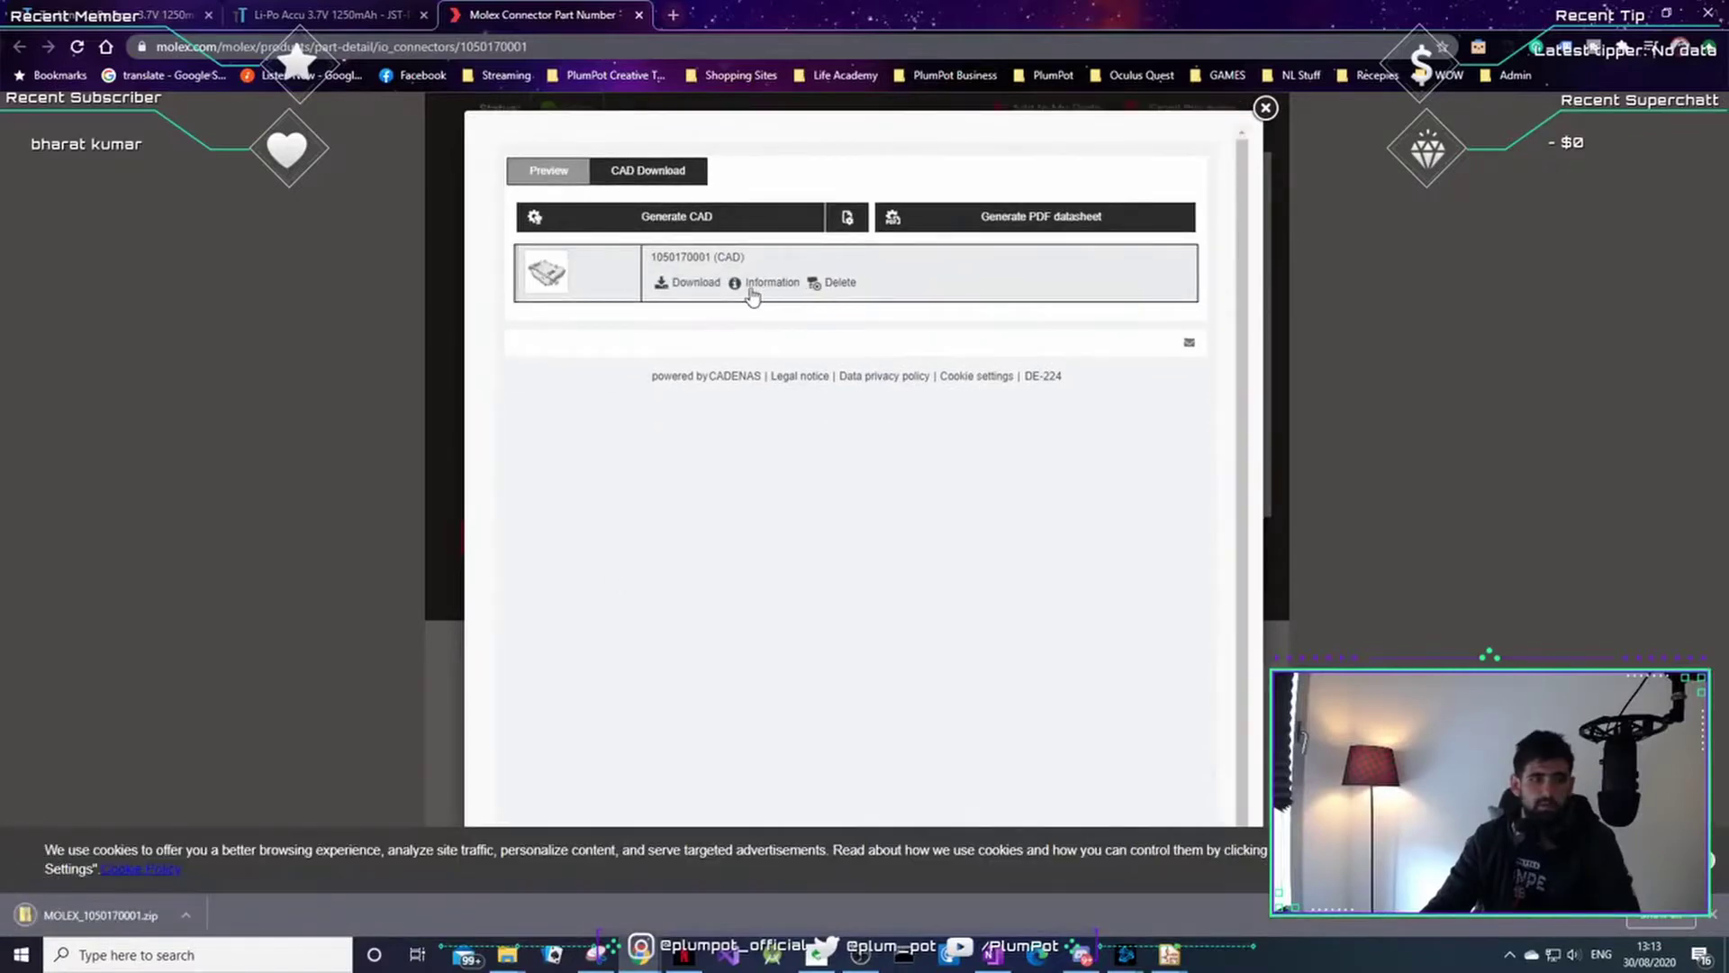
left_click(707, 286)
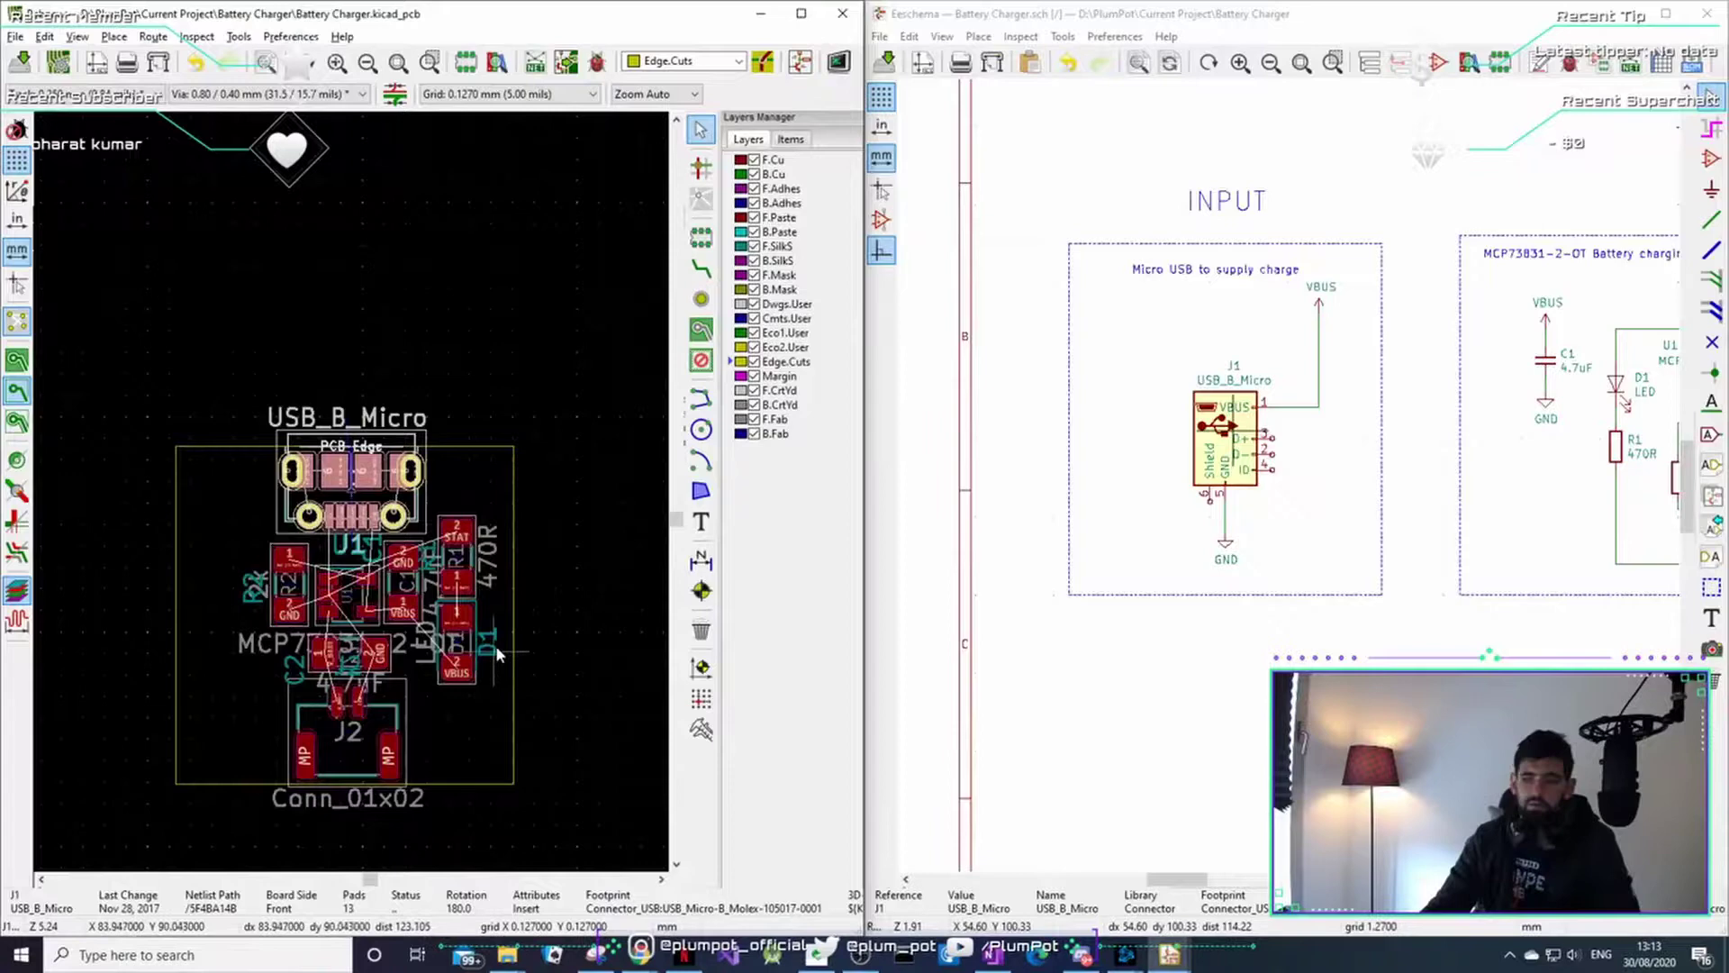
- Examine the pad nets and ratsnest connections among U1, C1, C2, R1, R2, D1 and the connectors on the board
scroll(402, 590, "up", 5)
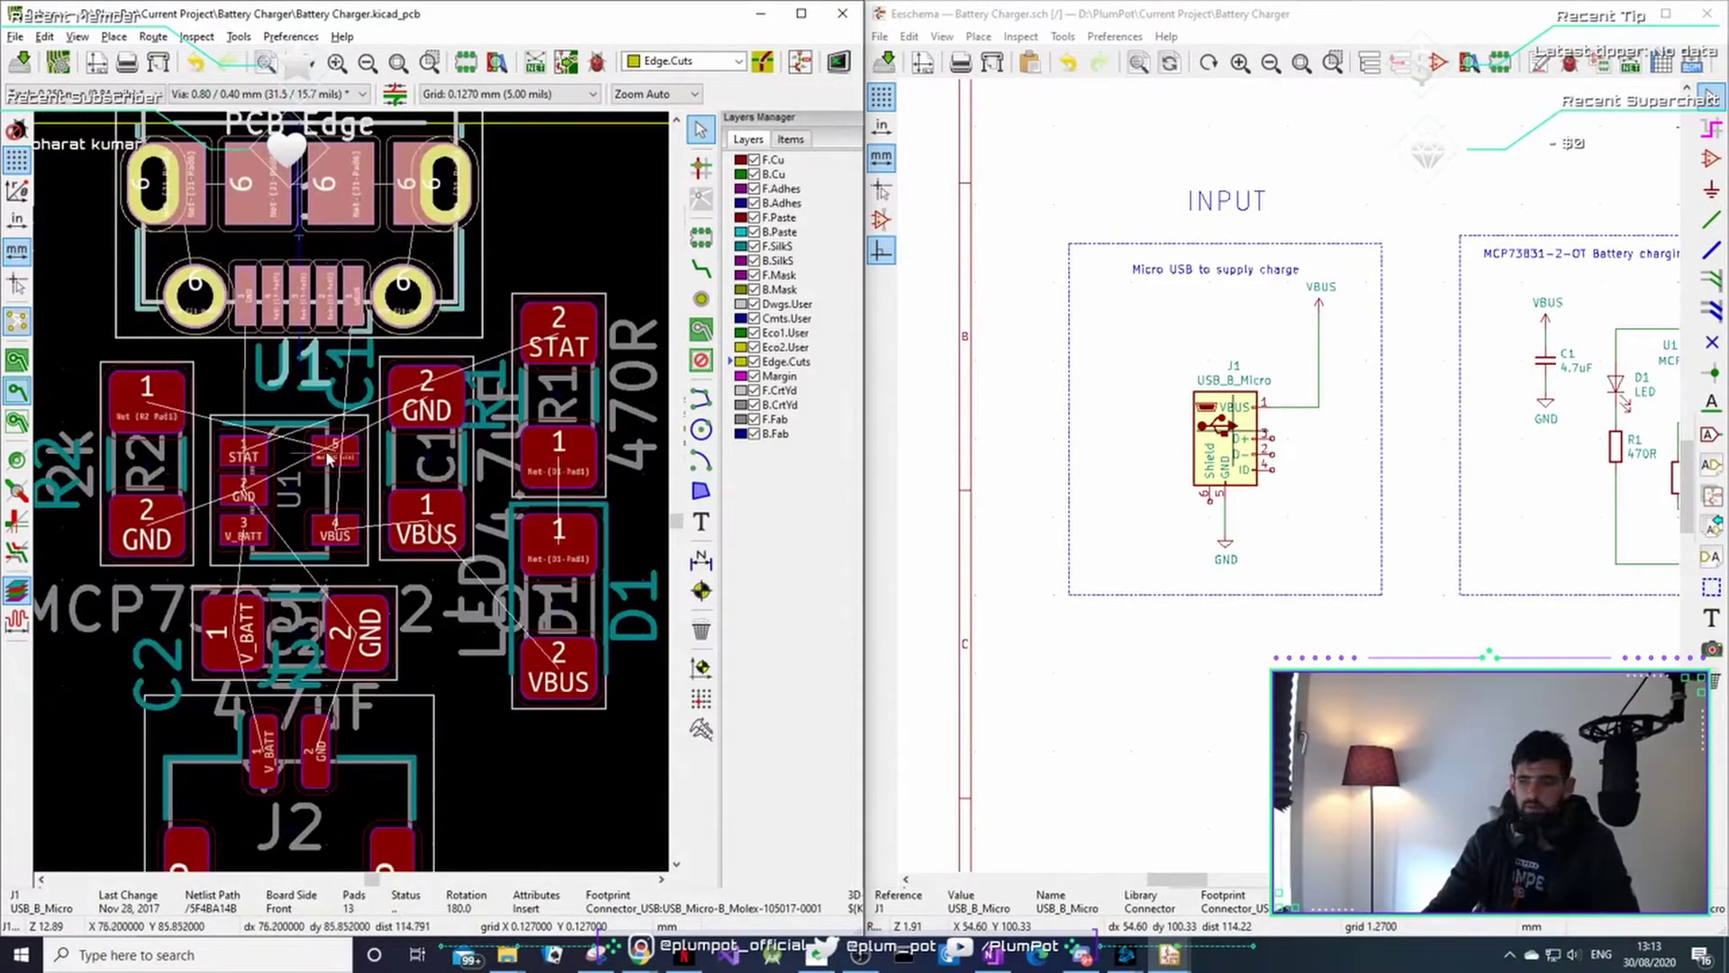
scroll(450, 501, "down", 1)
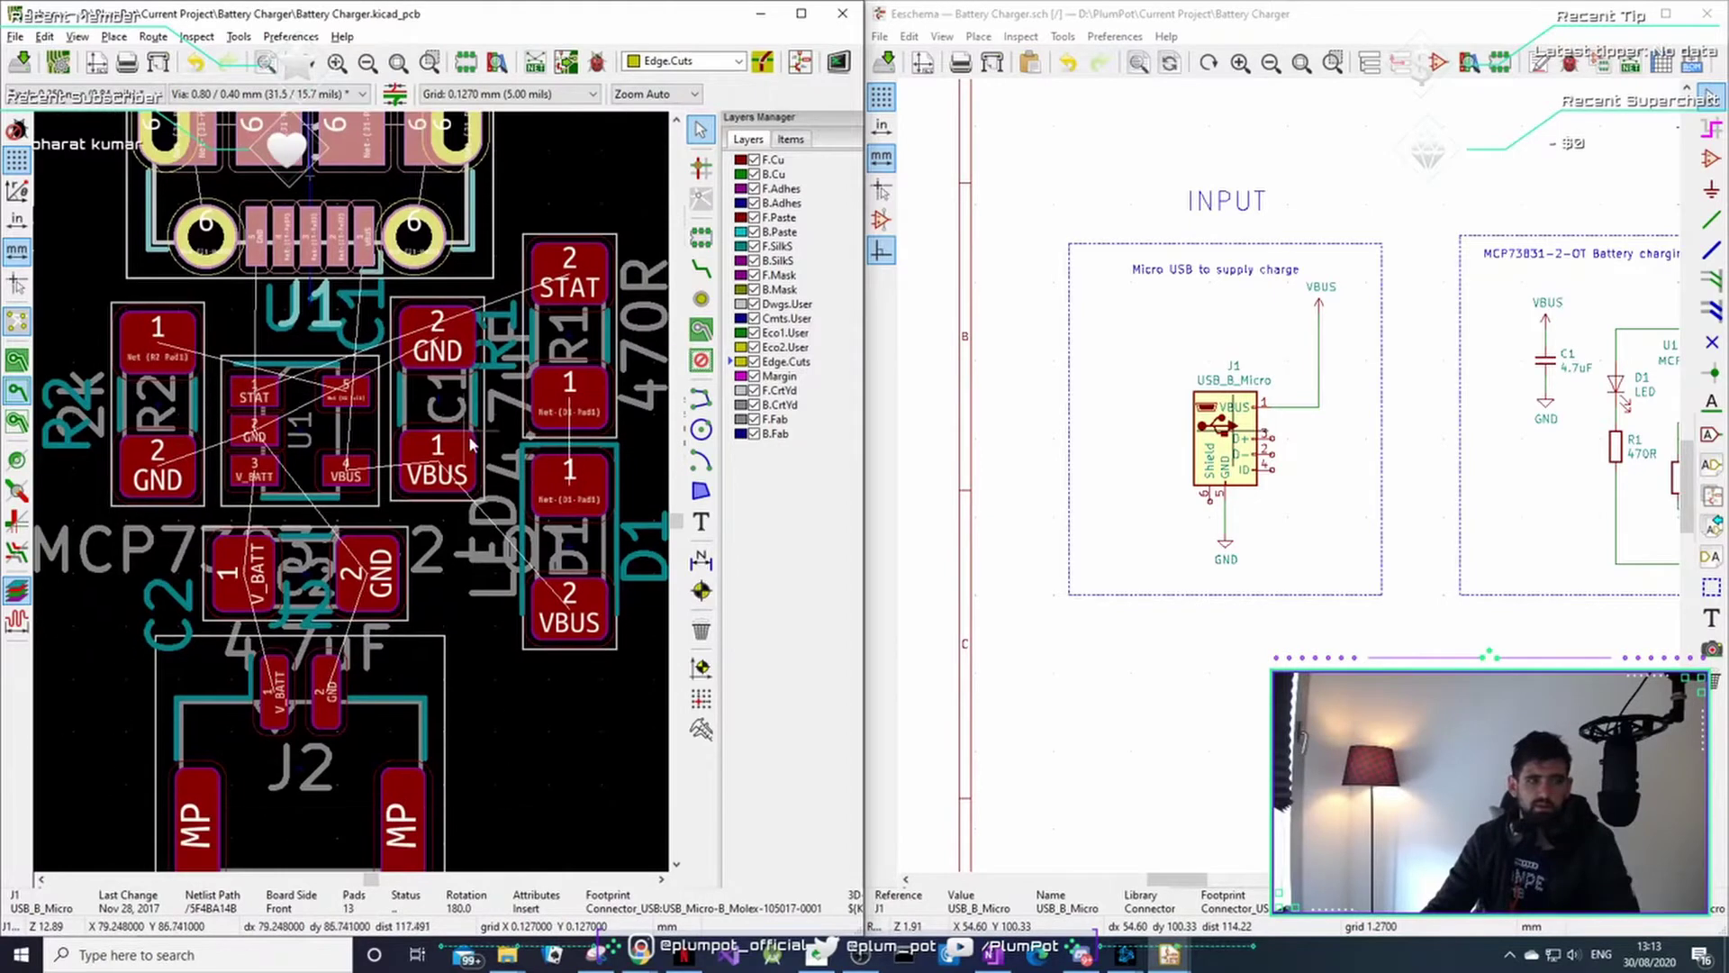
middle_click_drag(559, 365, 482, 377)
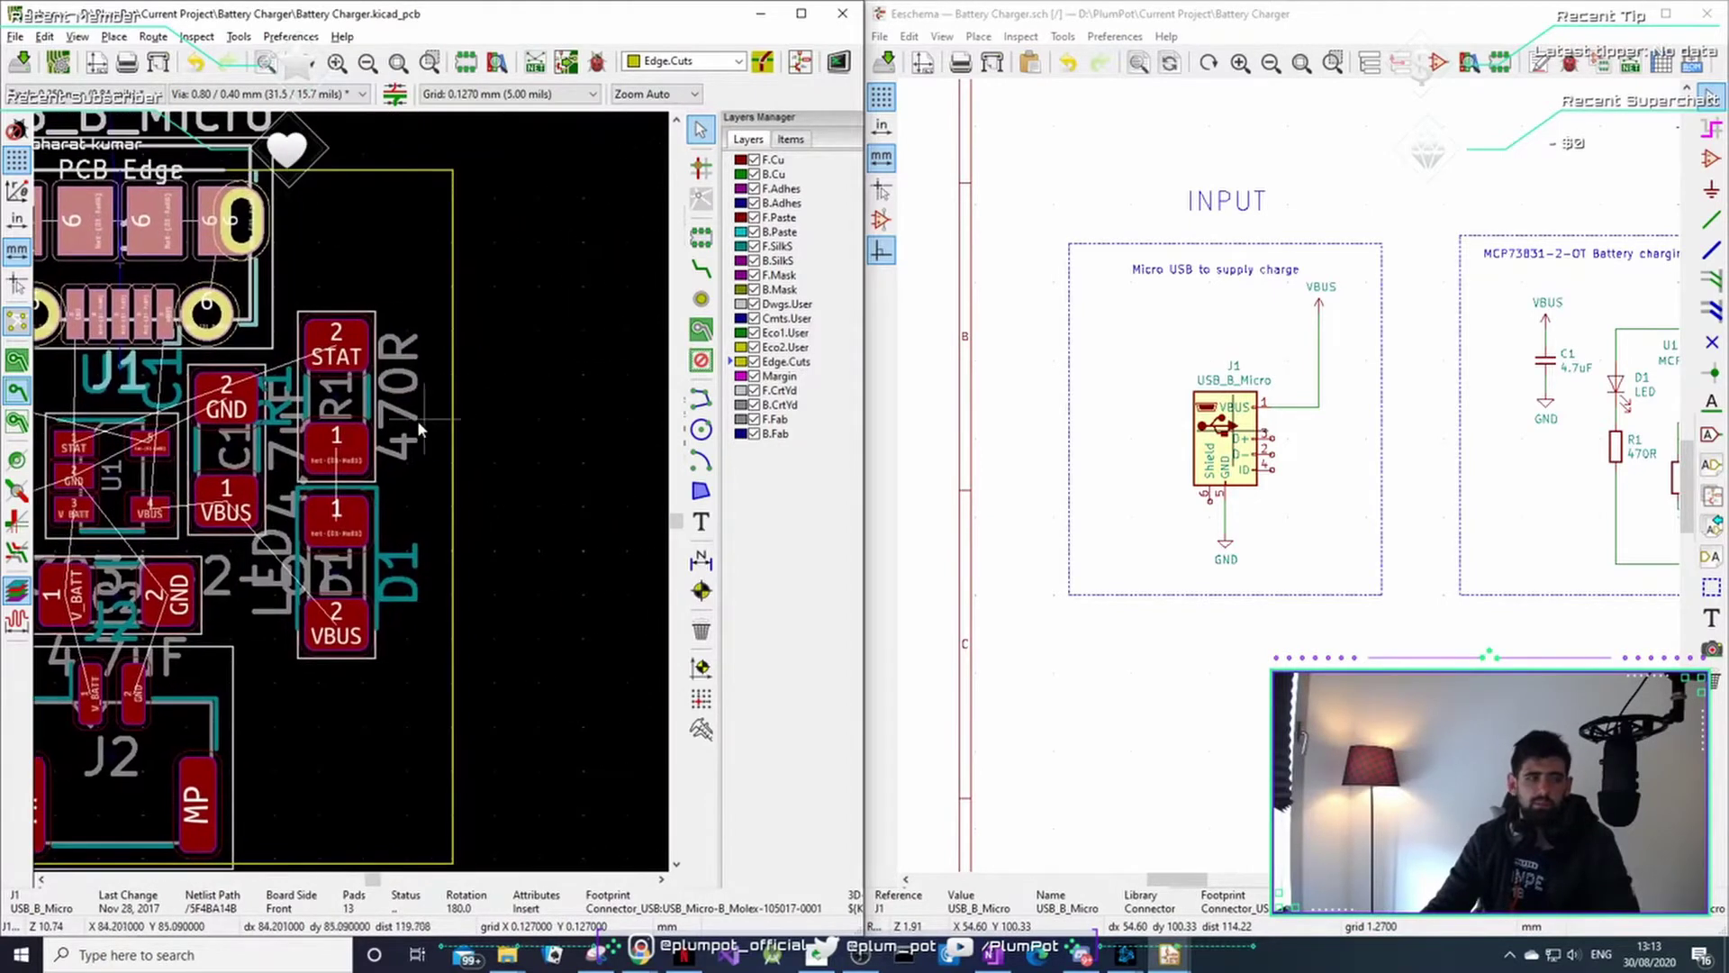
middle_click_drag(318, 418, 304, 416)
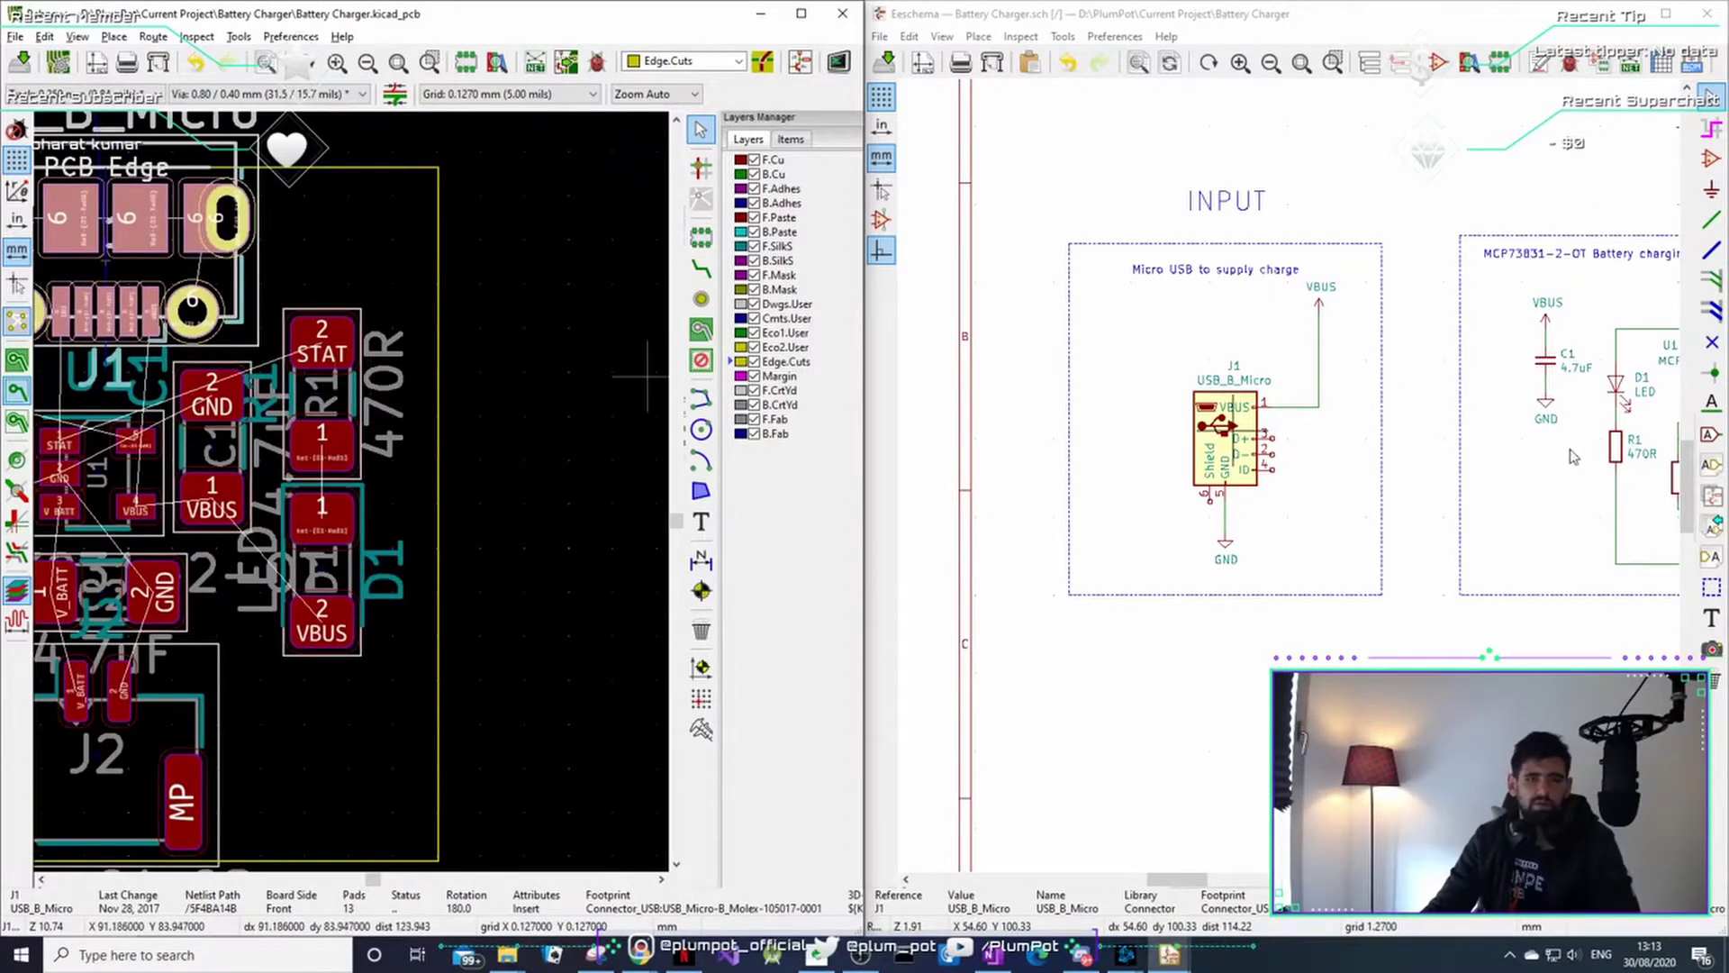
left_click(1633, 431)
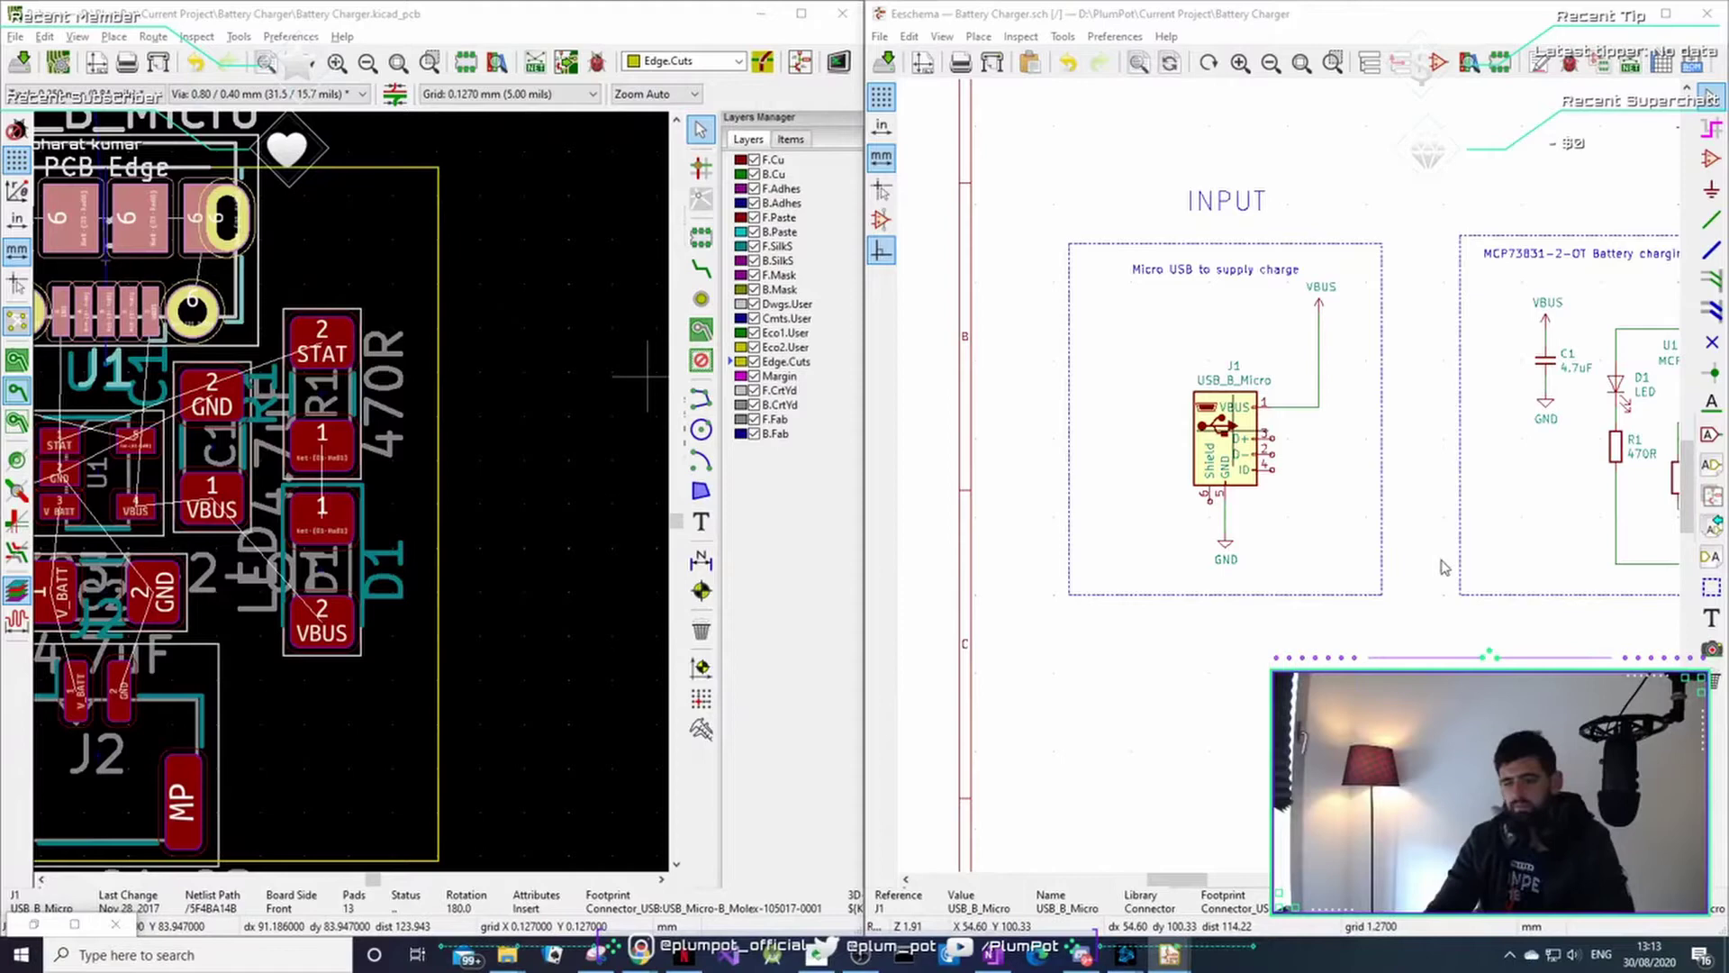
scroll(324, 504, "up", 2)
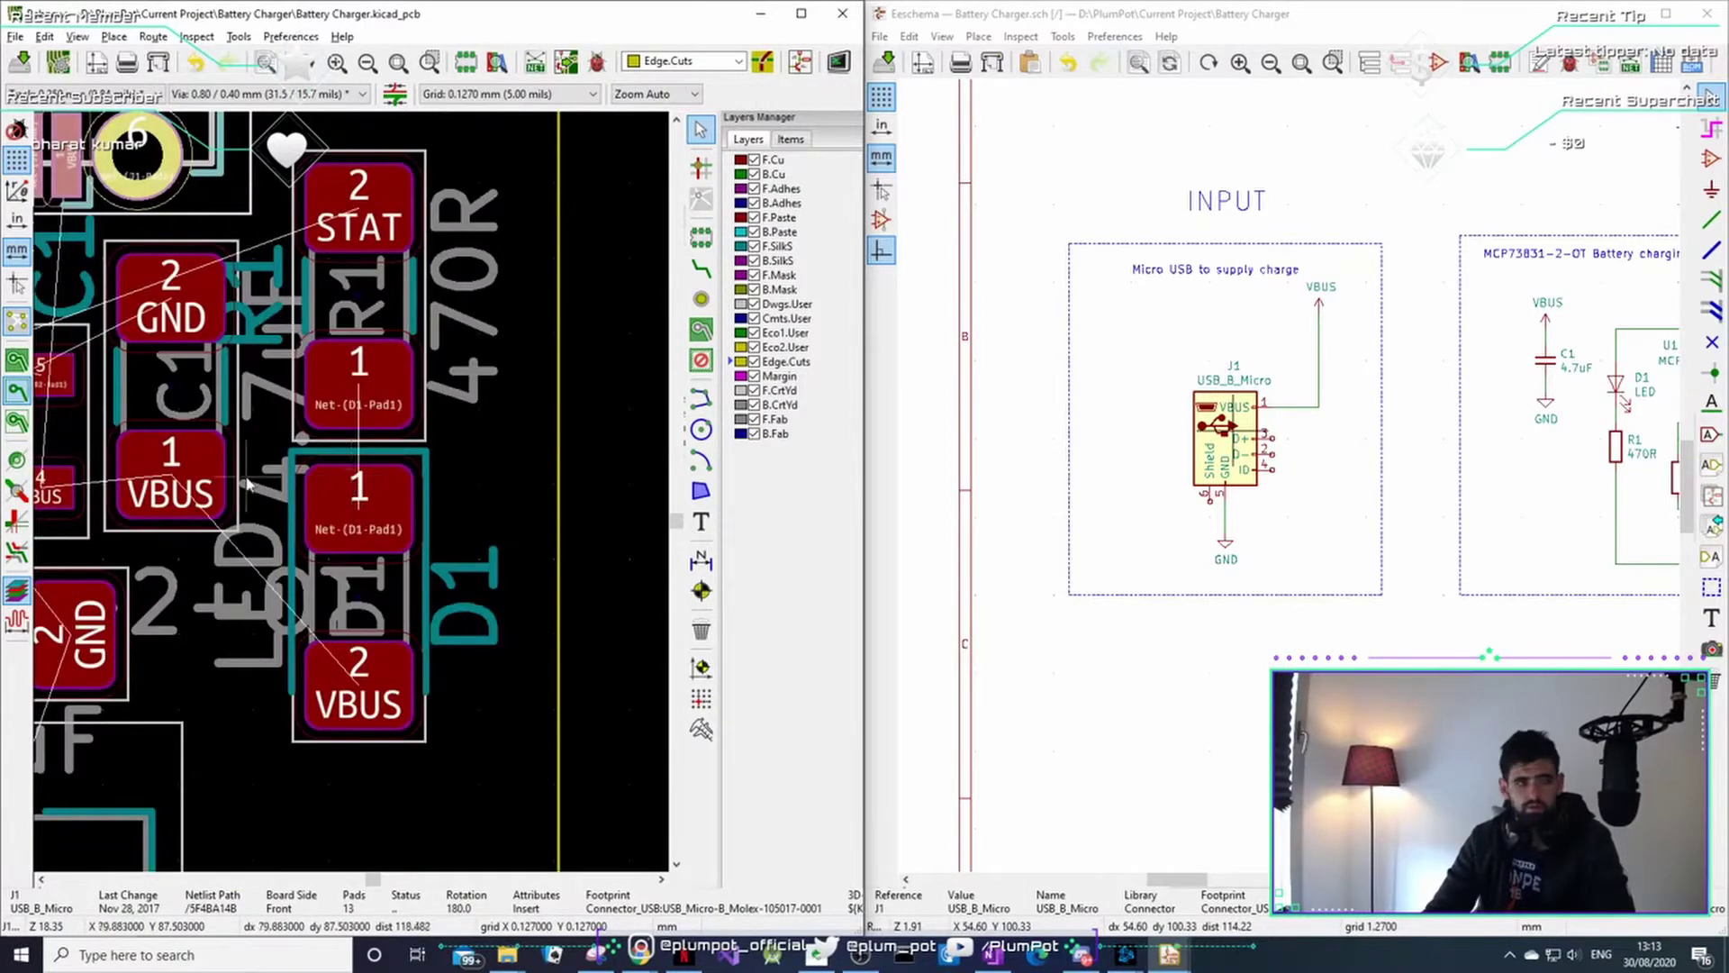
middle_click_drag(231, 603, 444, 590)
scroll(252, 563, "left", 1, "ctrl")
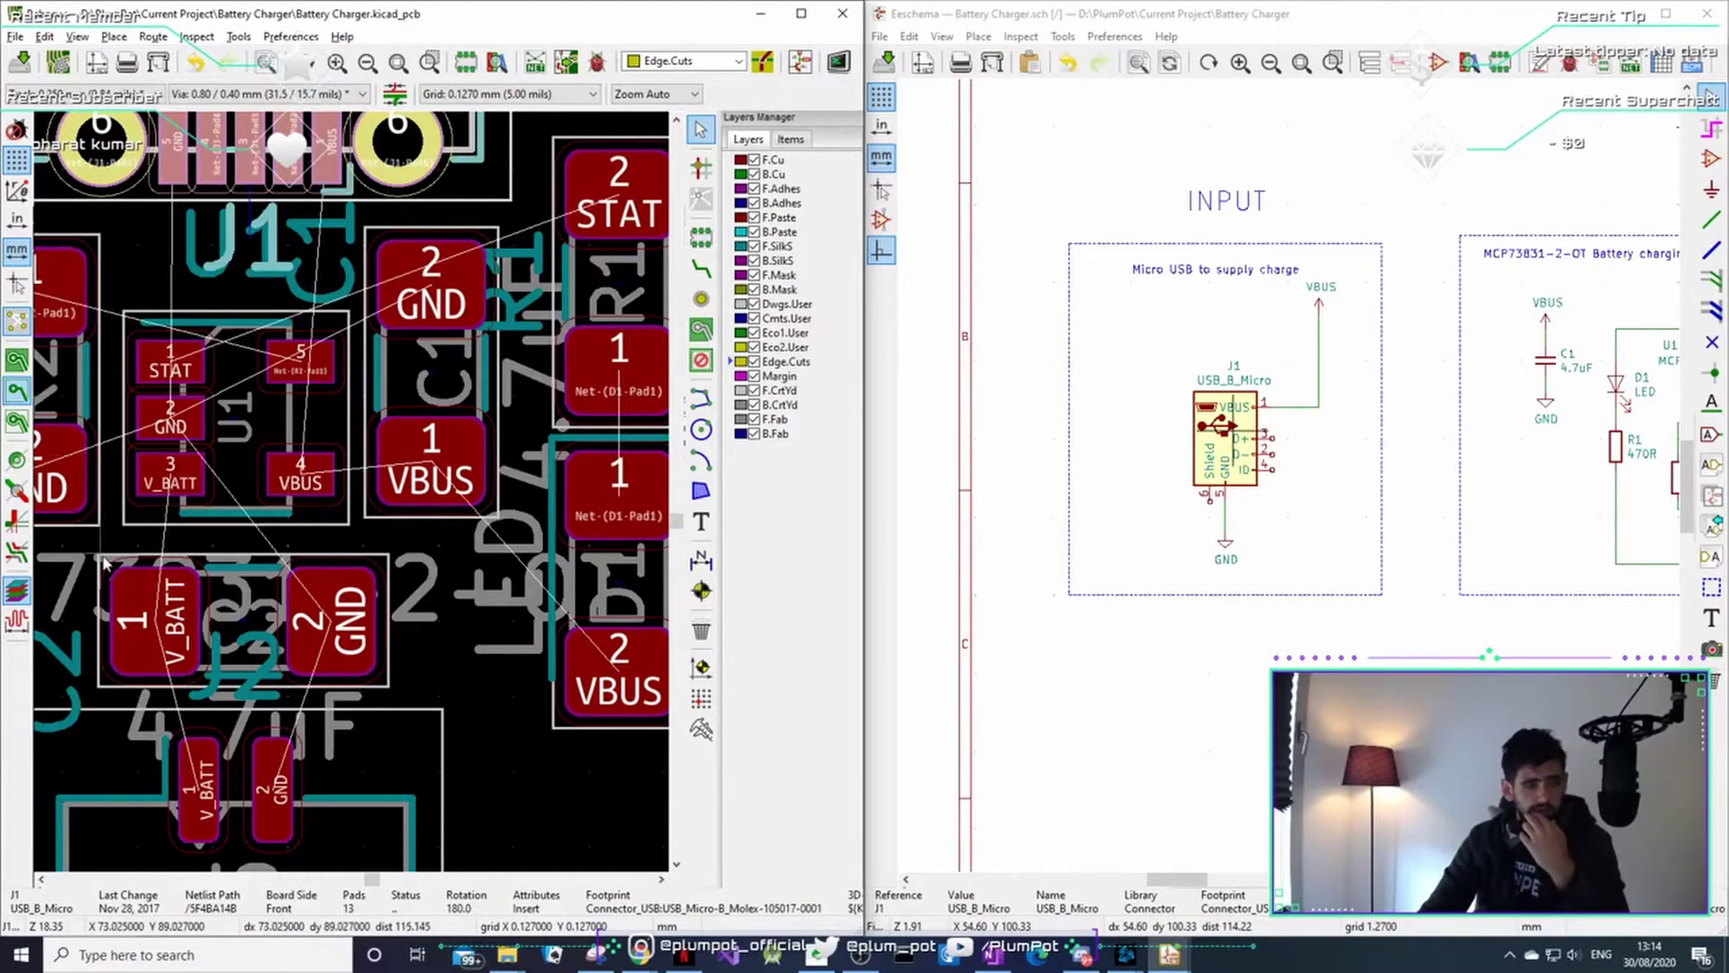
scroll(435, 467, "down", 3)
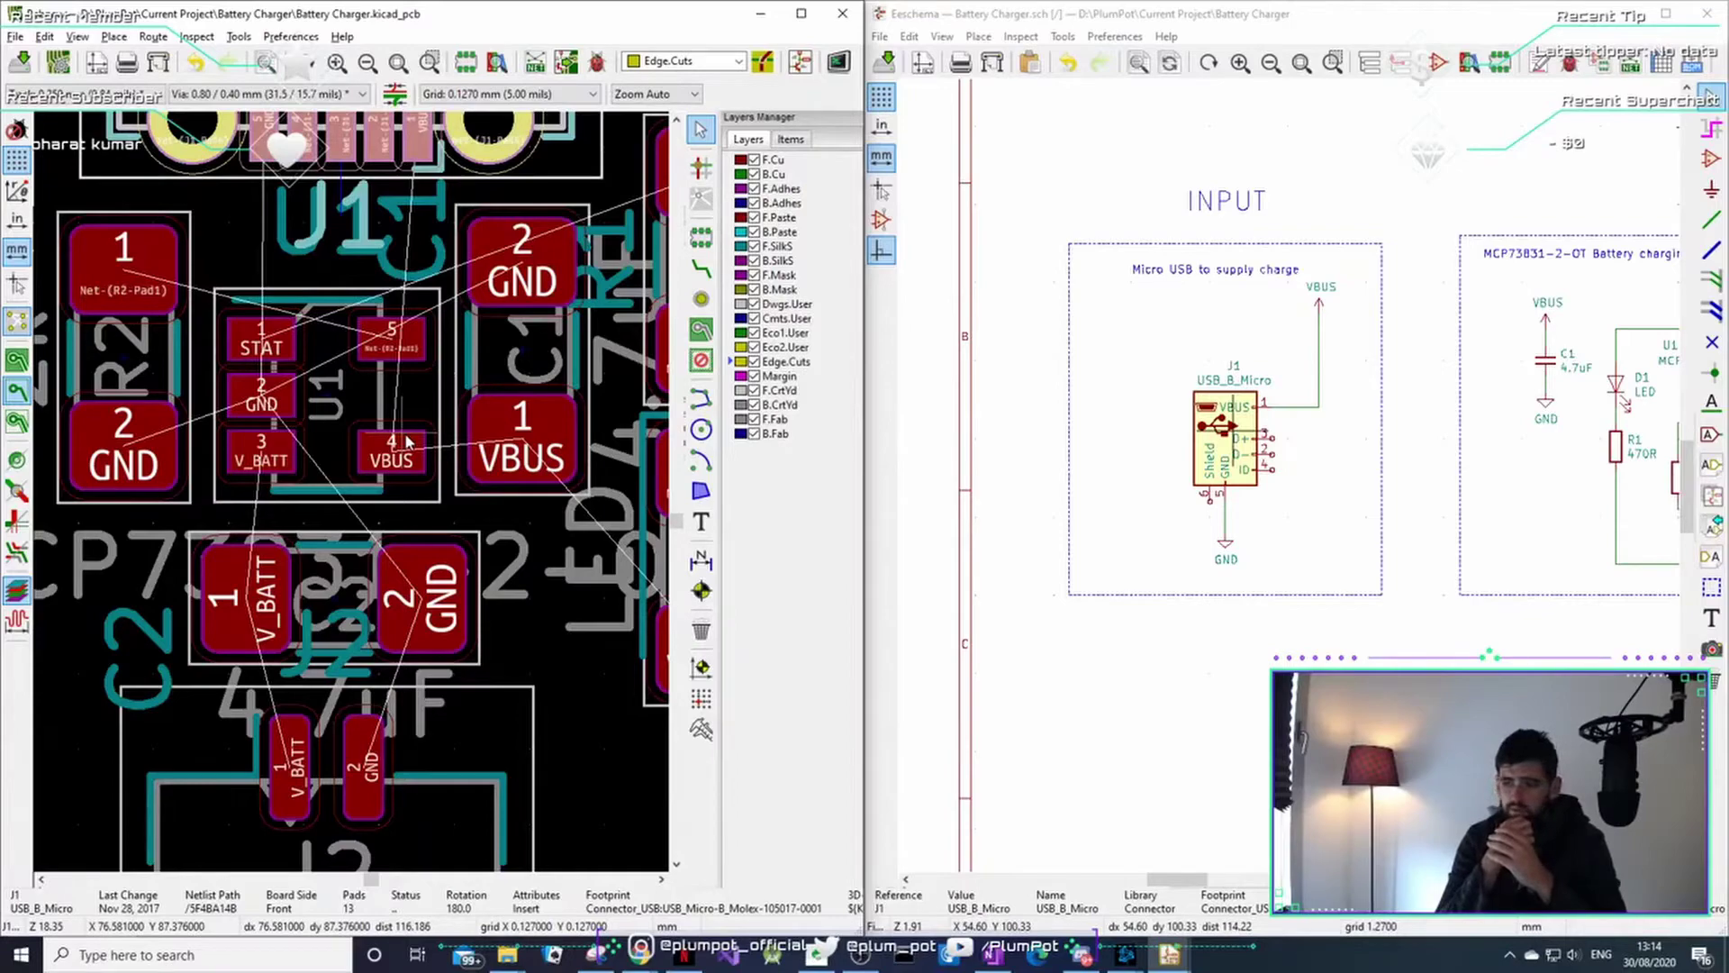
- Reposition the silkscreen reference texts of J1, U1, C1, R1 and D1 clear of the component pads
left_click(493, 363)
scroll(493, 363, "up", 2)
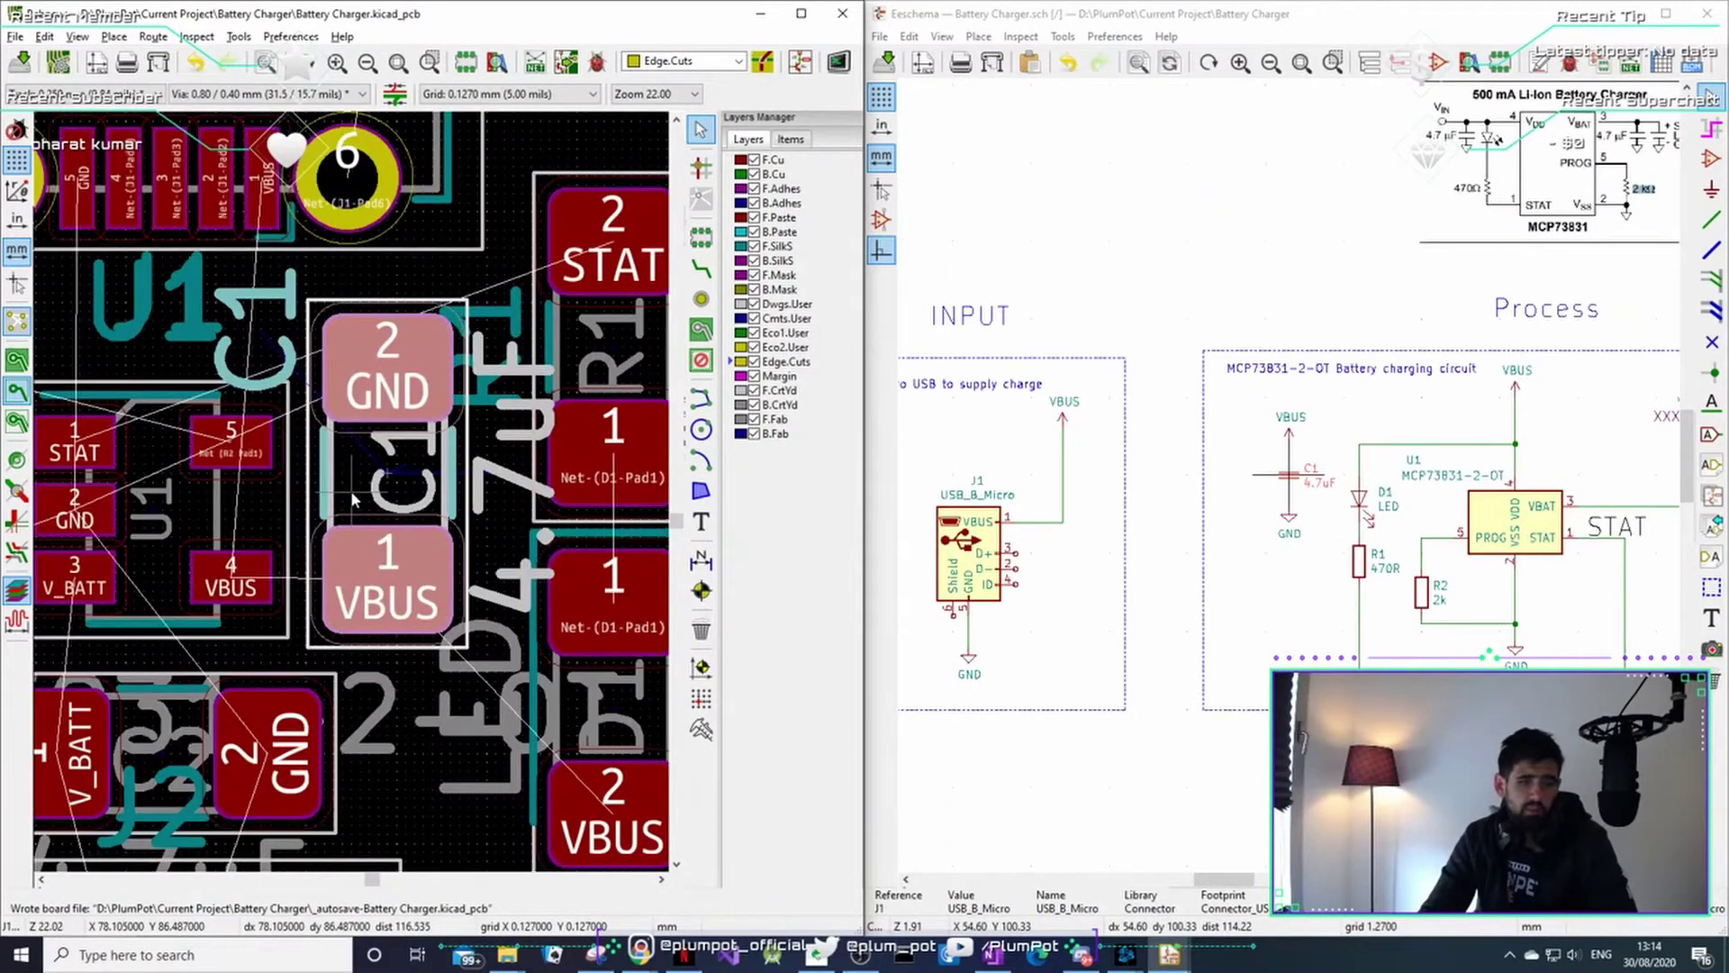
scroll(351, 493, "down", 1)
scroll(351, 492, "up", 1)
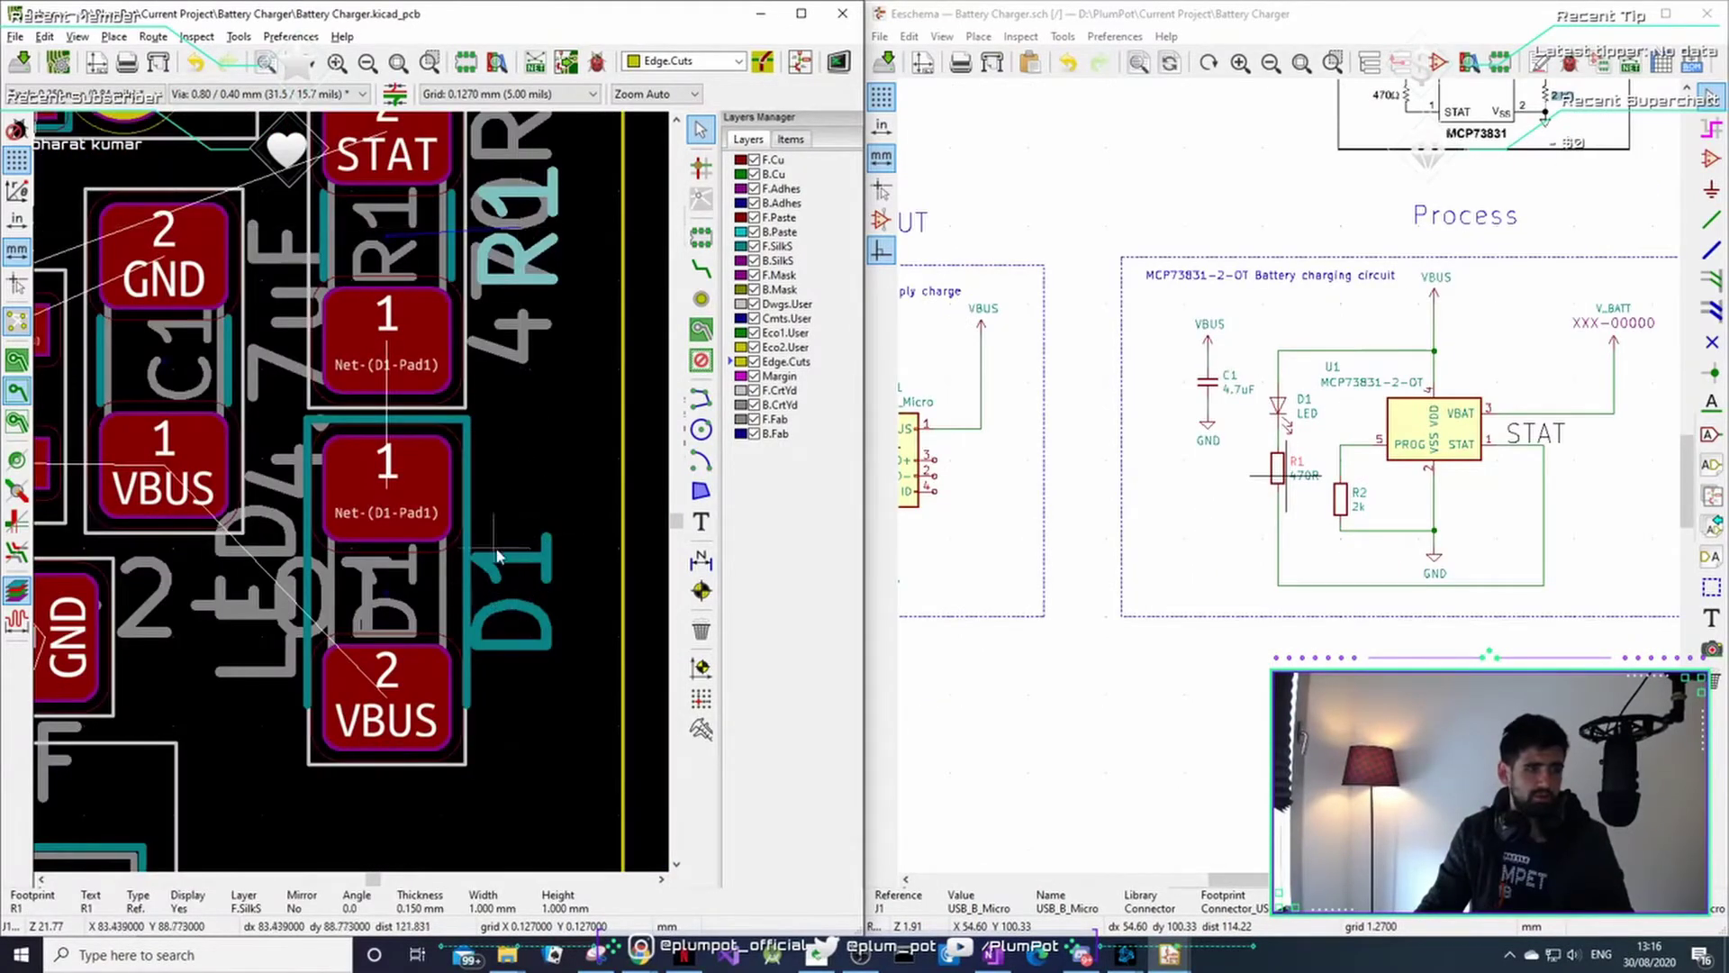
left_click(497, 556)
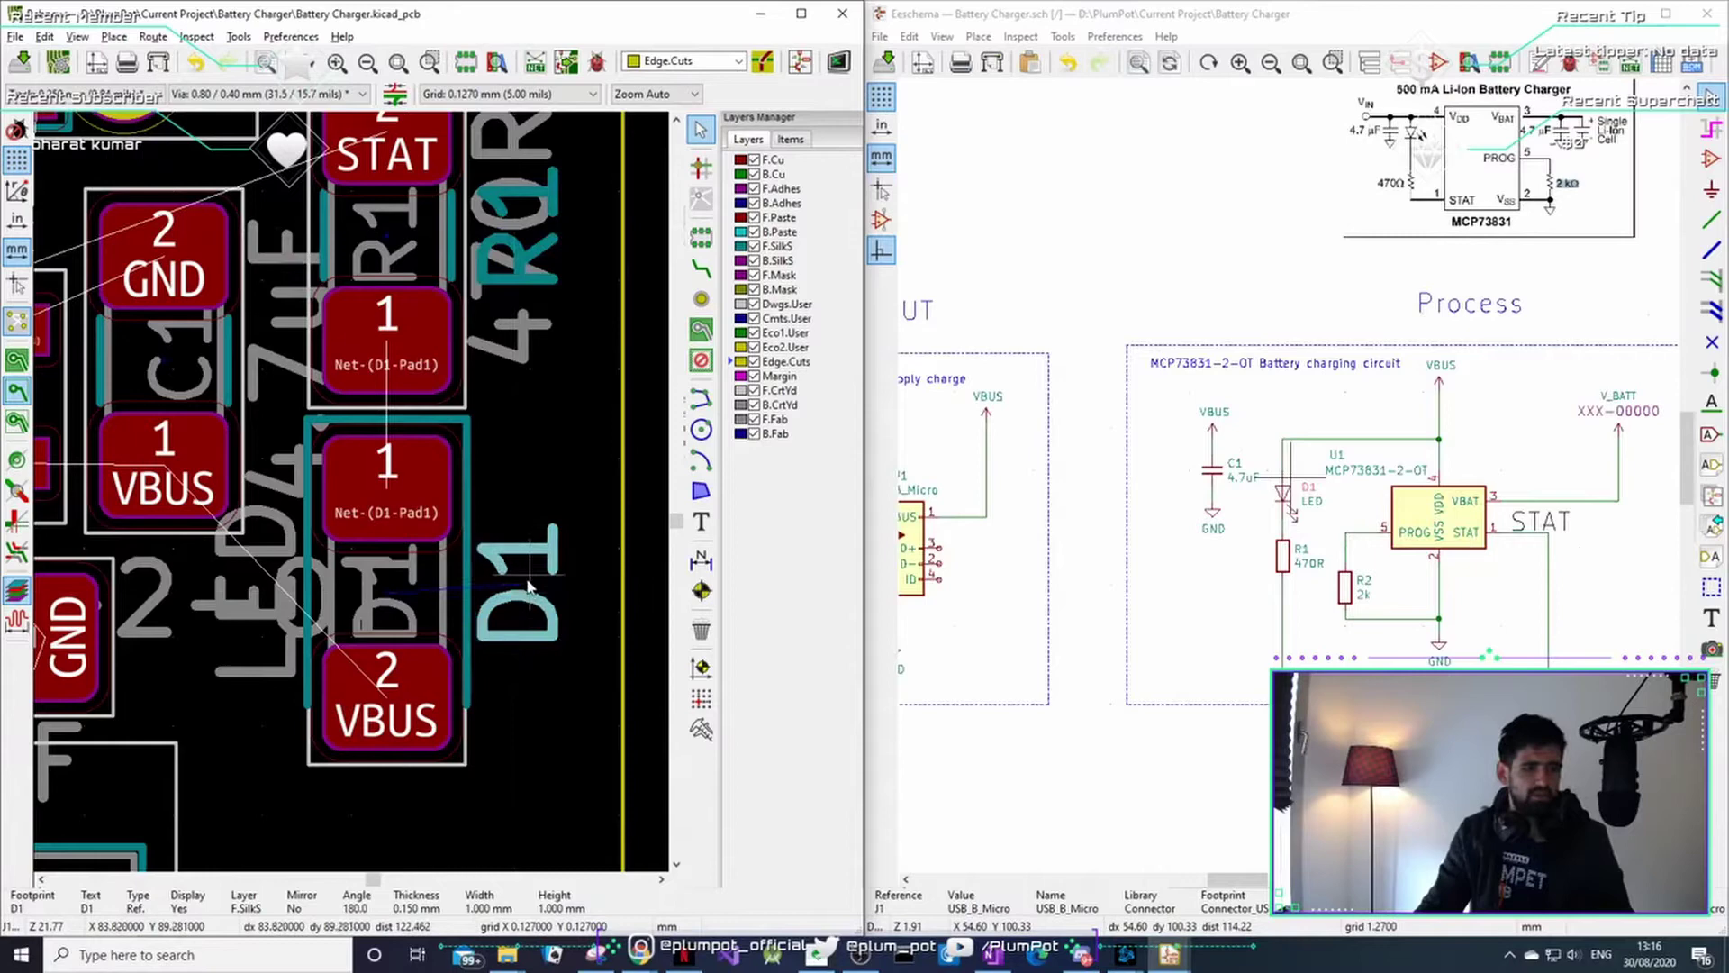
left_click(557, 486)
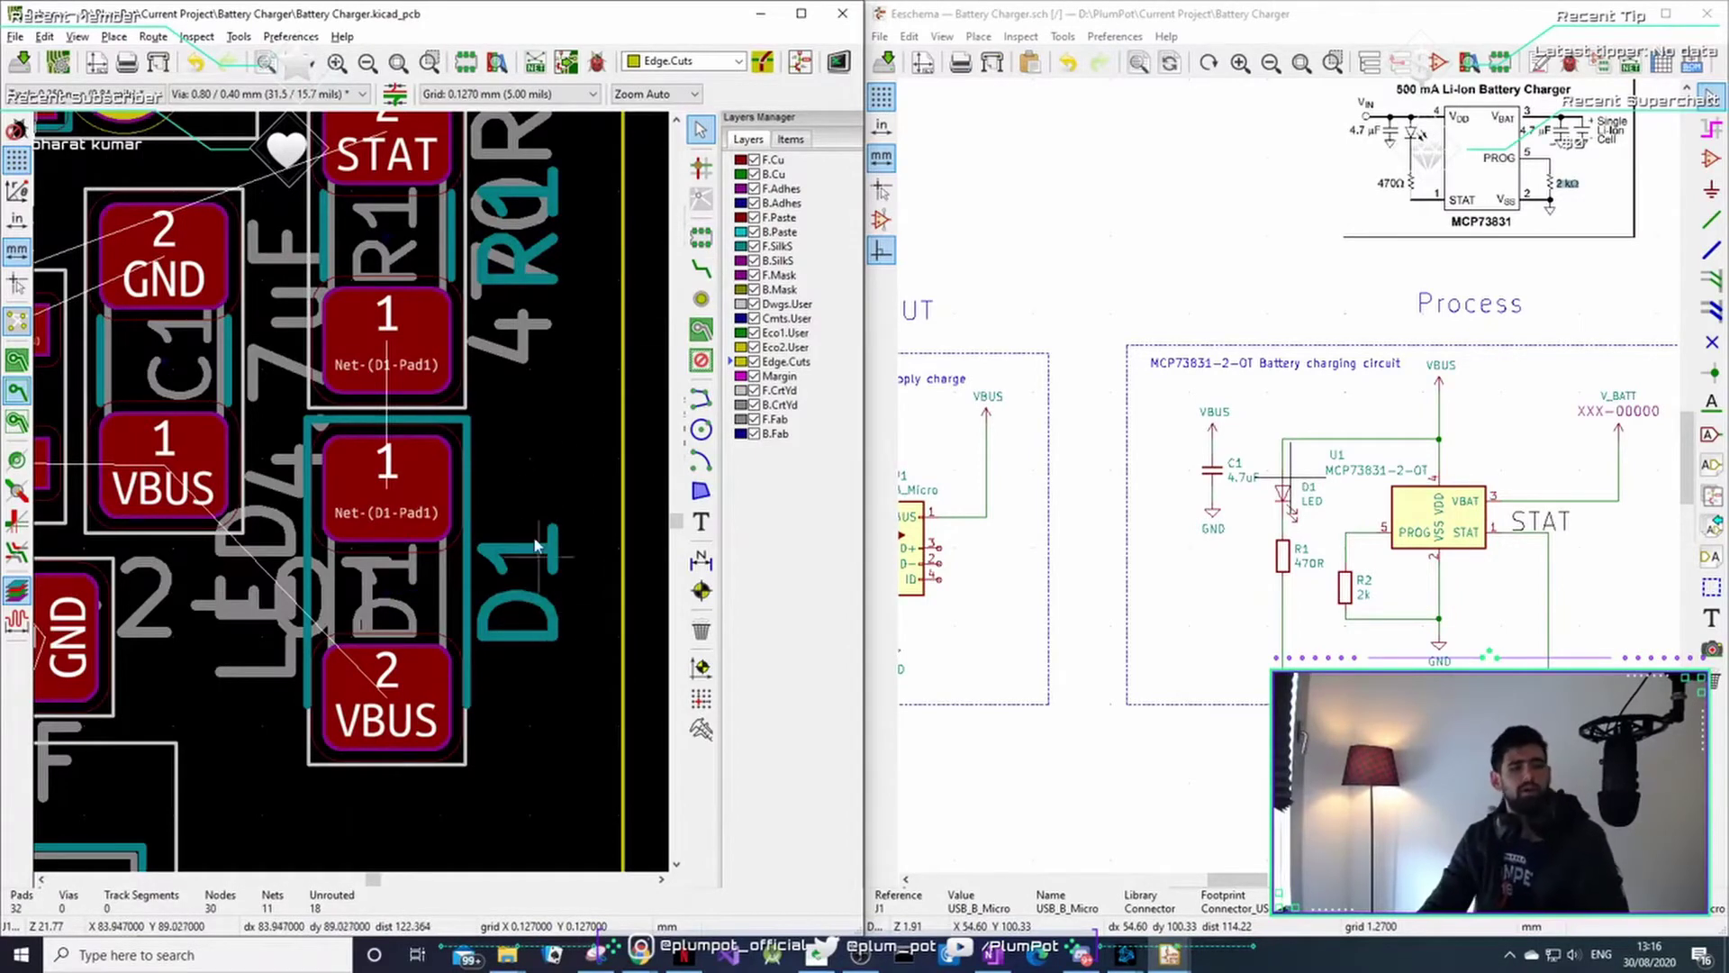
middle_click_drag(544, 476, 528, 538)
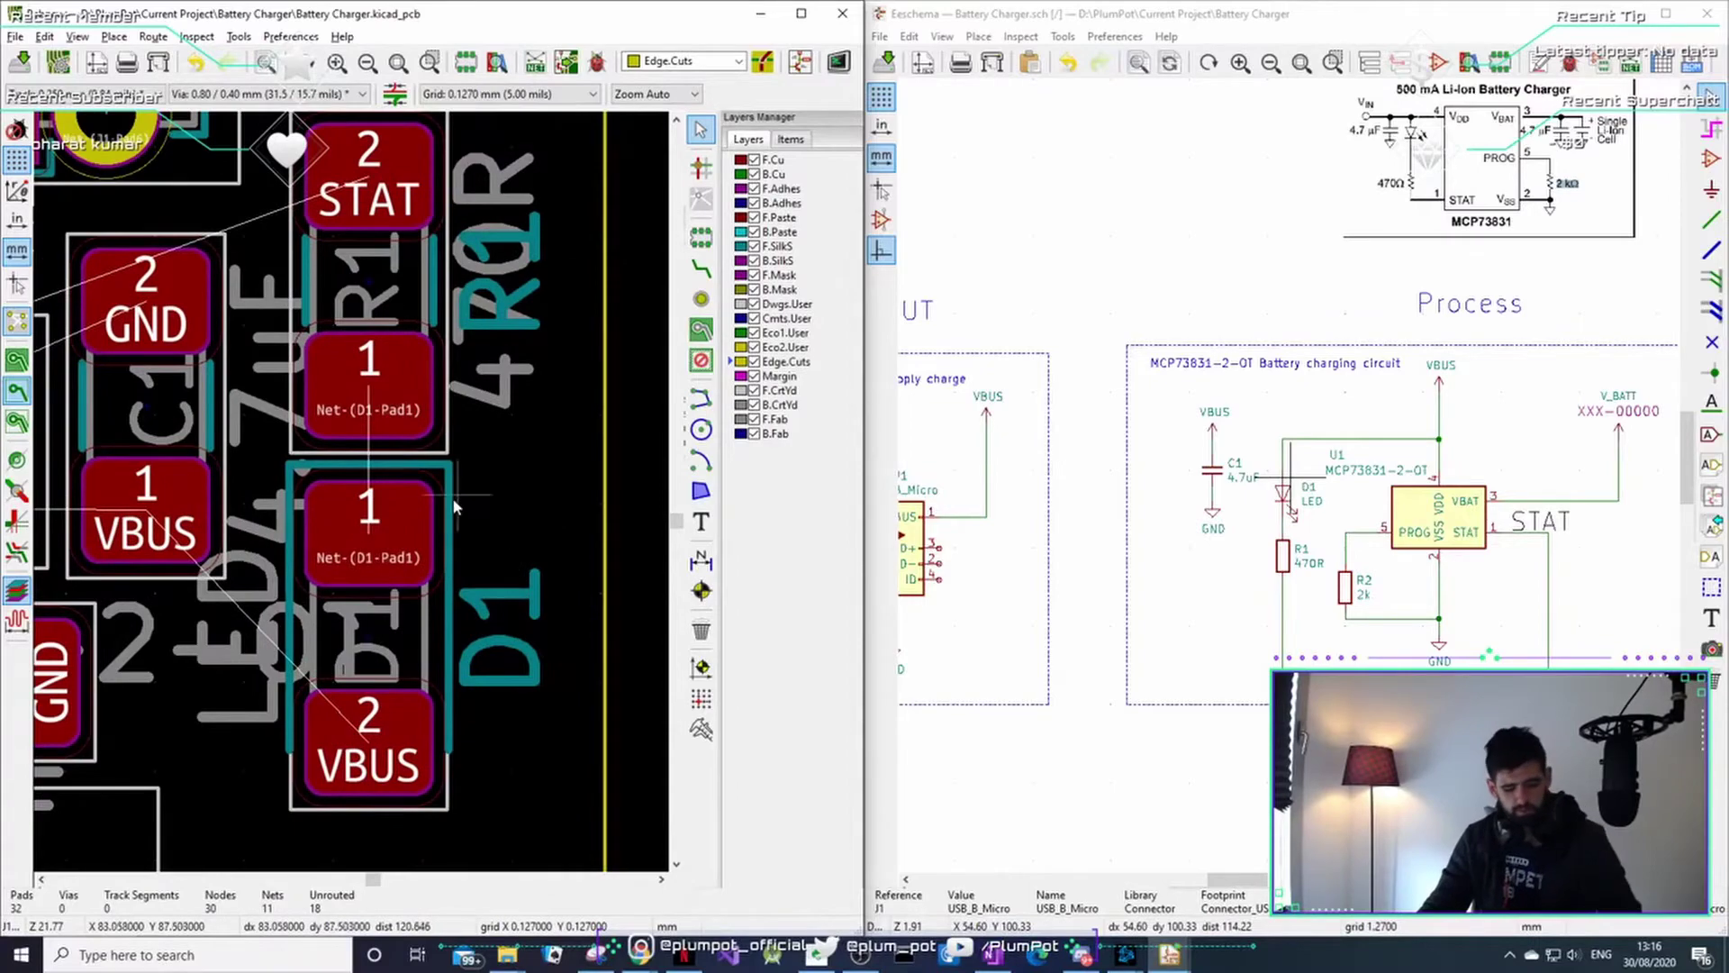
- Check the placement of the silkscreen reference labels up close in the 3D view
key("alt+3")
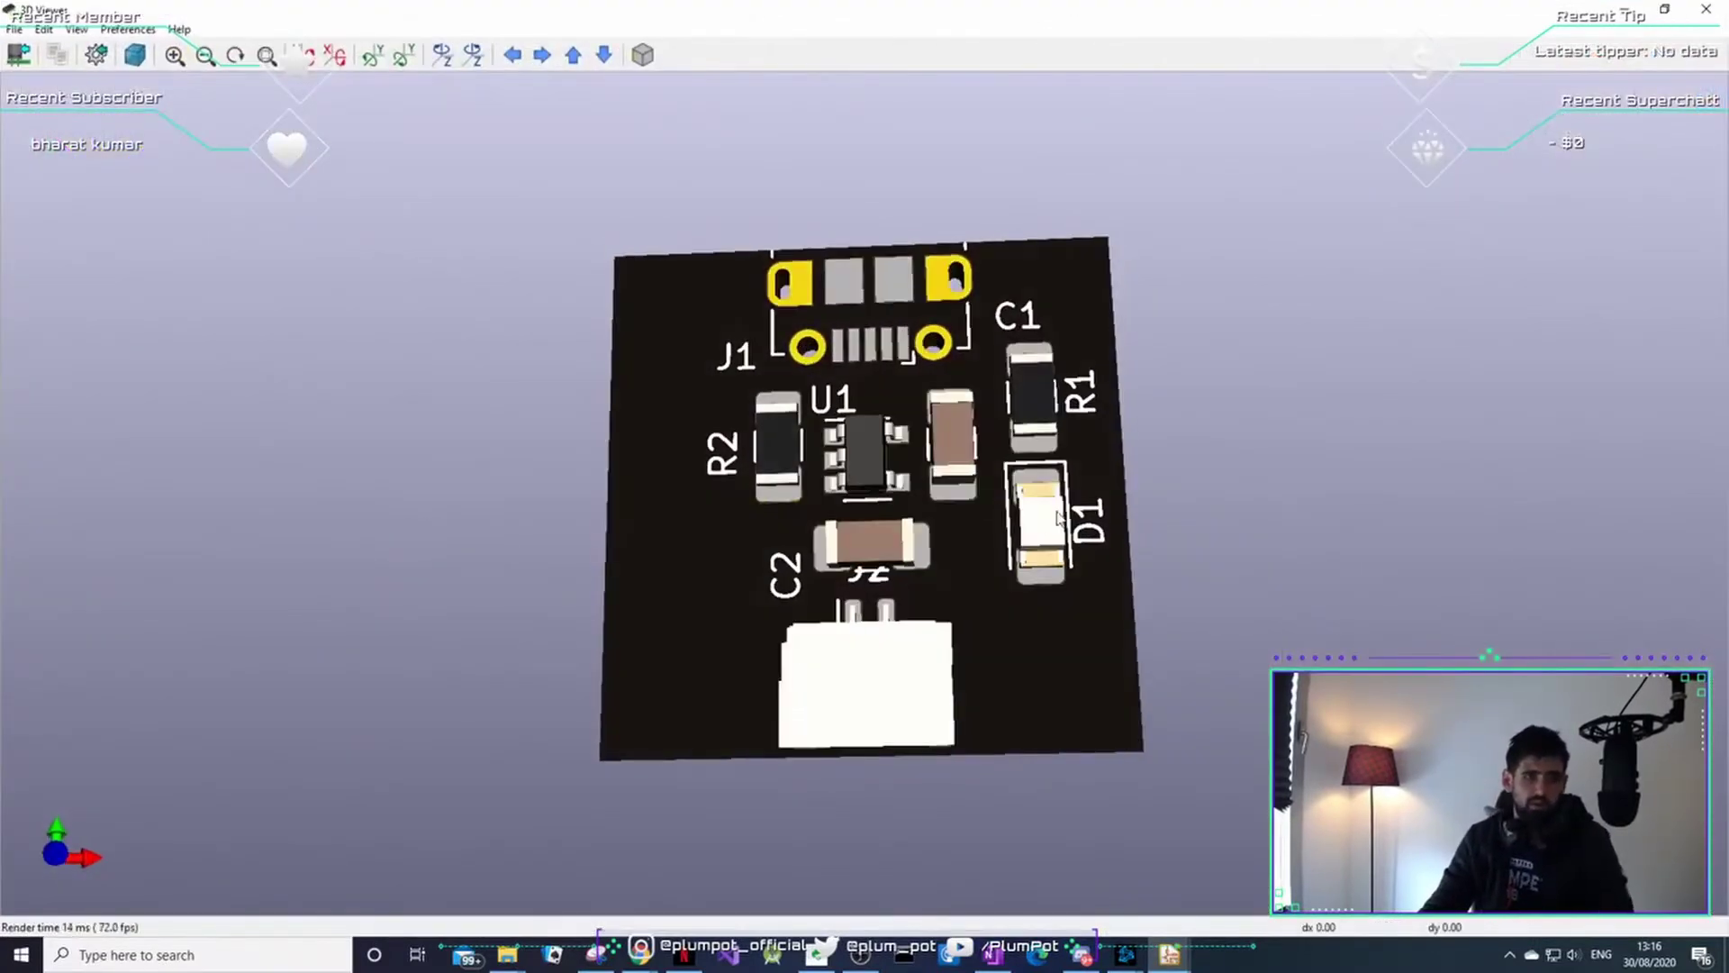
scroll(1059, 515, "up", 3)
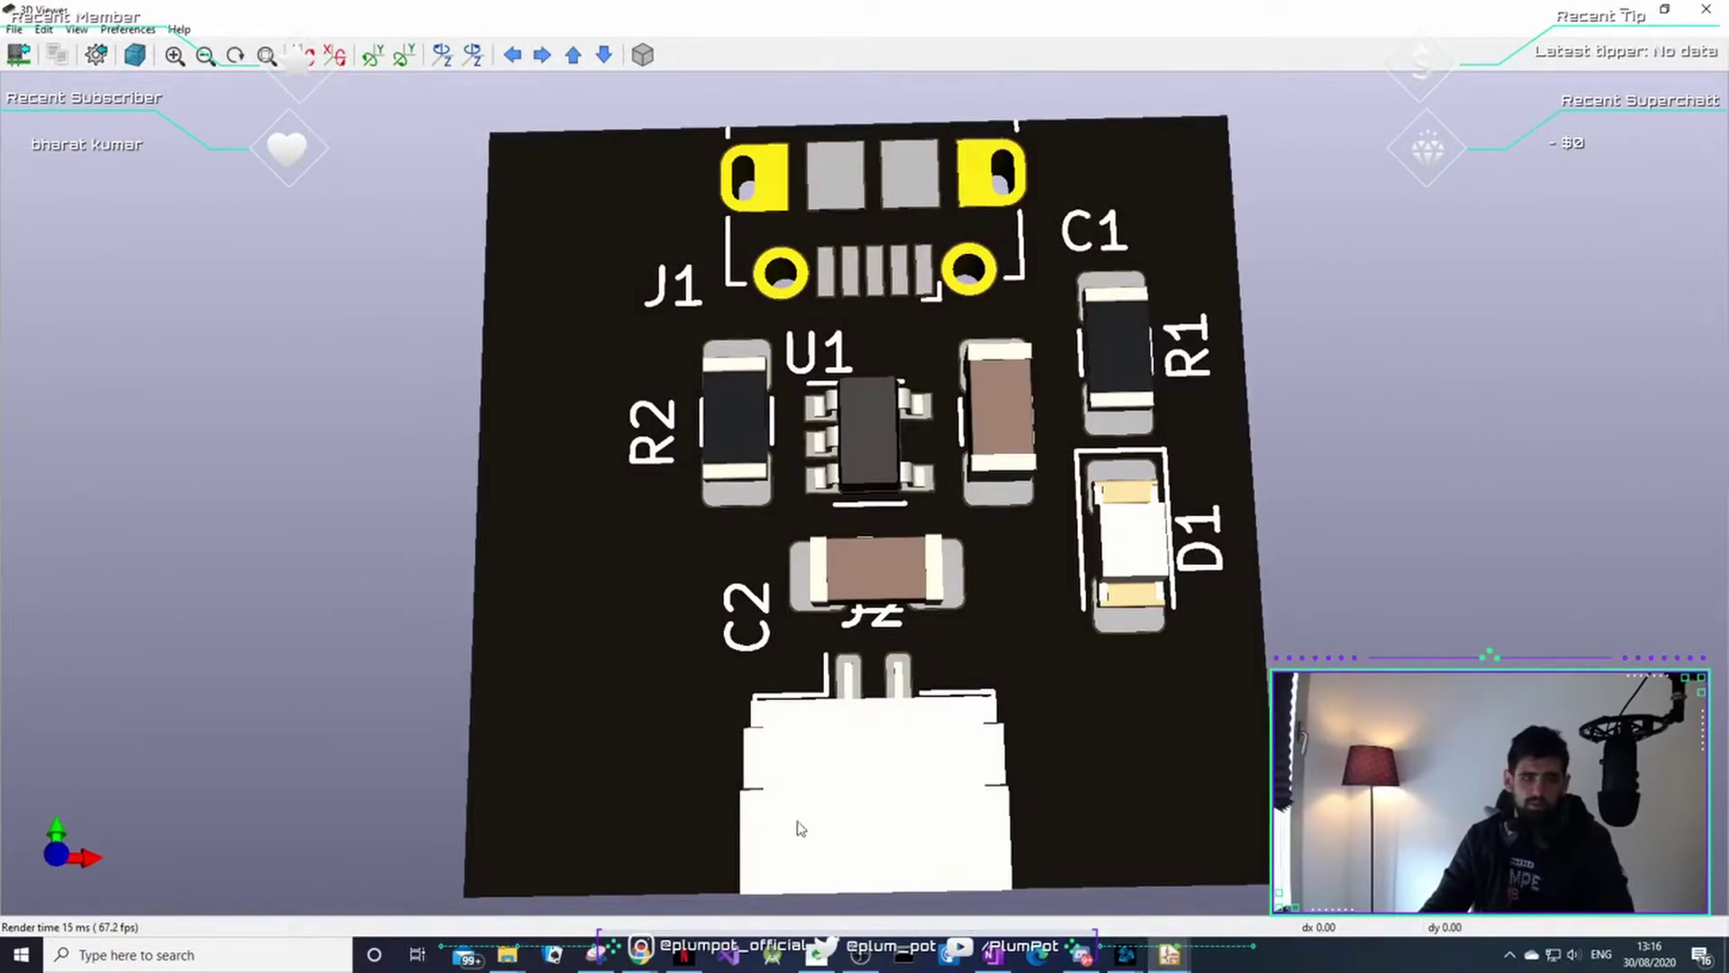
- Switch to the schematic, dismiss J1's symbol properties and study the D1 and R1 branch of the charging circuit full screen
mouse_move(1170, 957)
left_click(1148, 856)
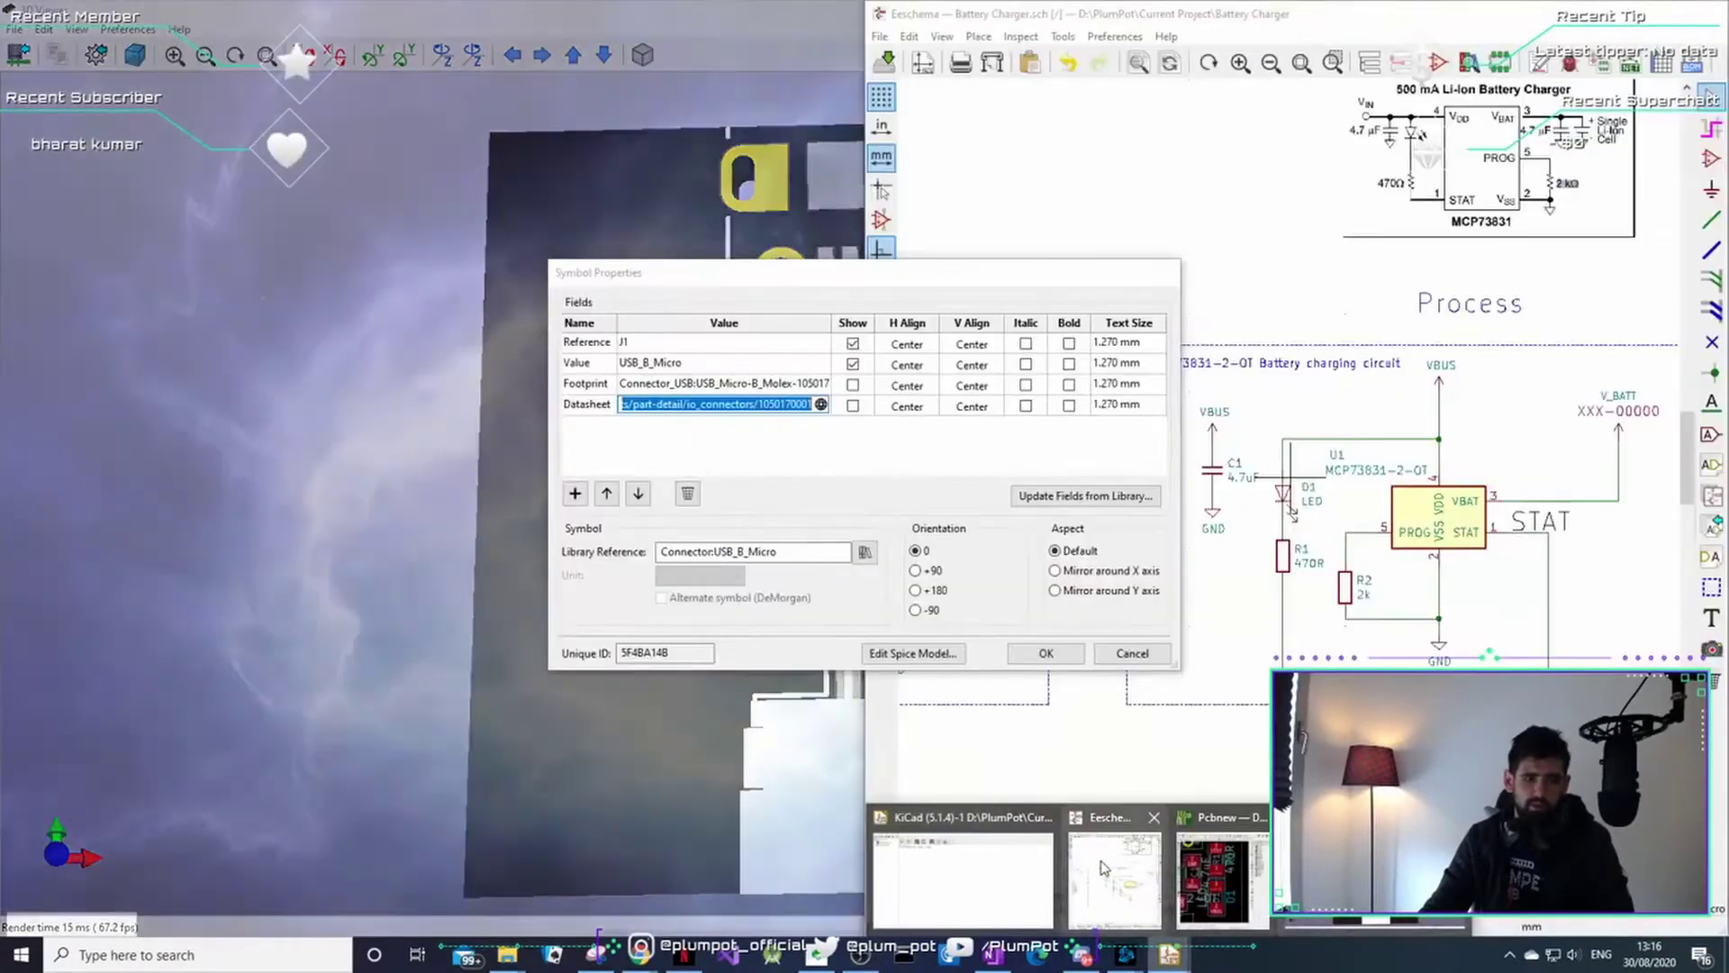
left_click(1159, 272)
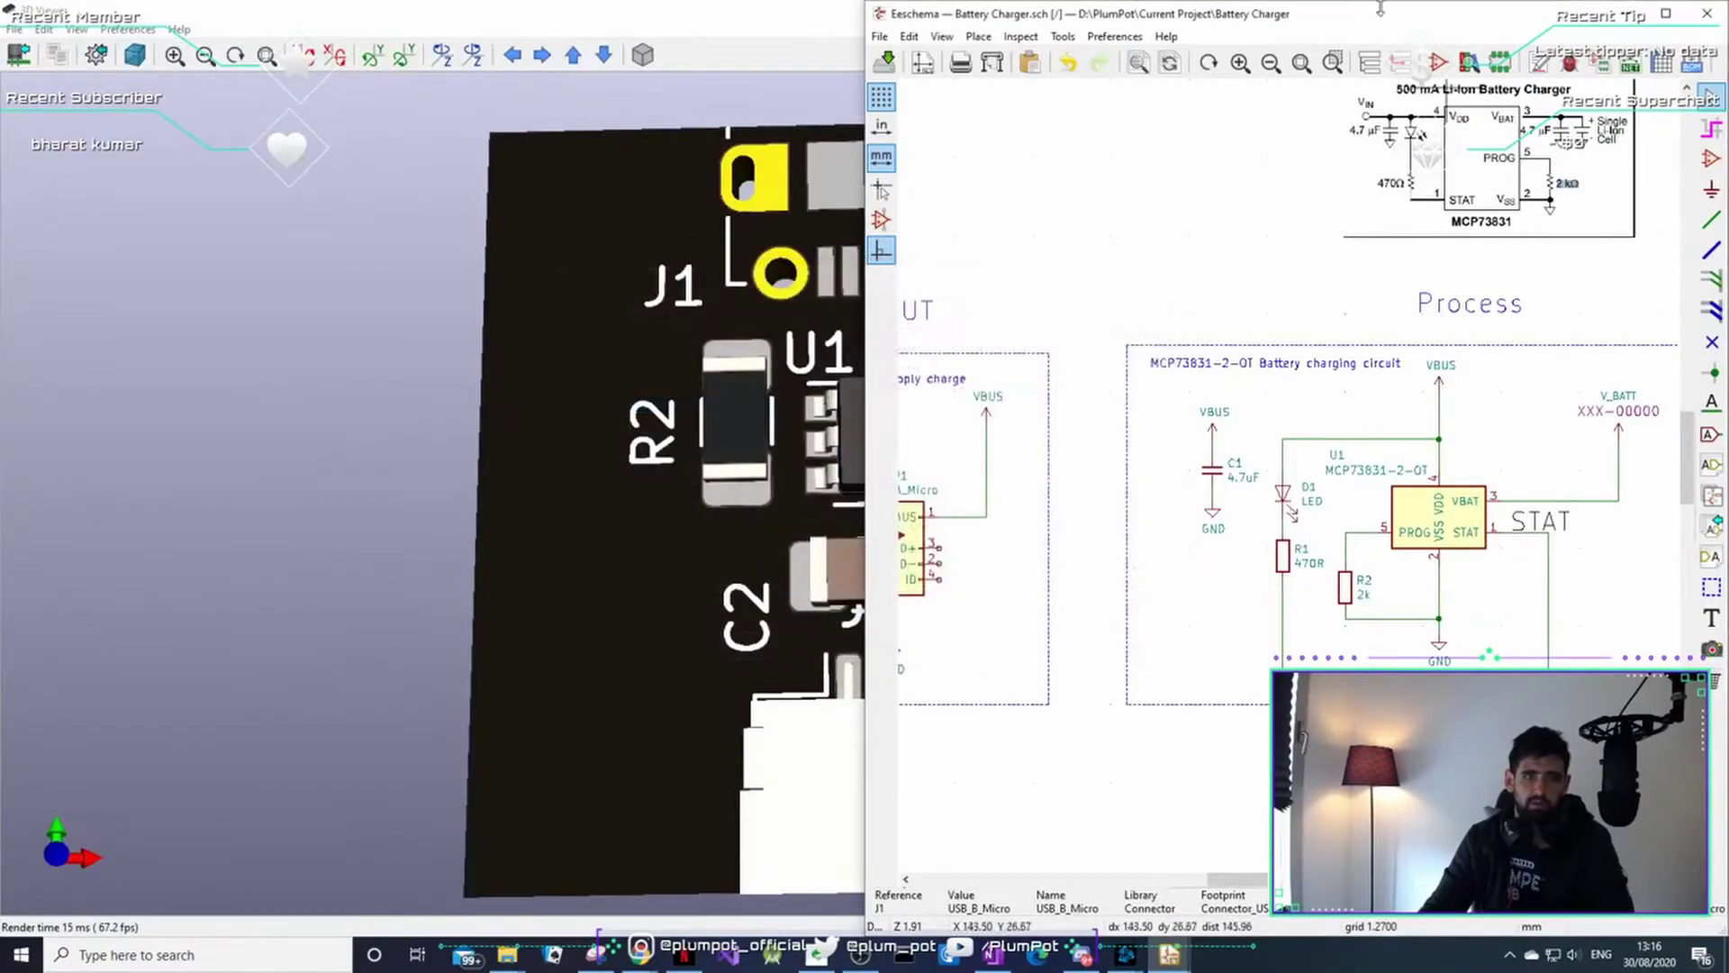
left_click_drag(1367, 20, 847, 81)
double_click(847, 81)
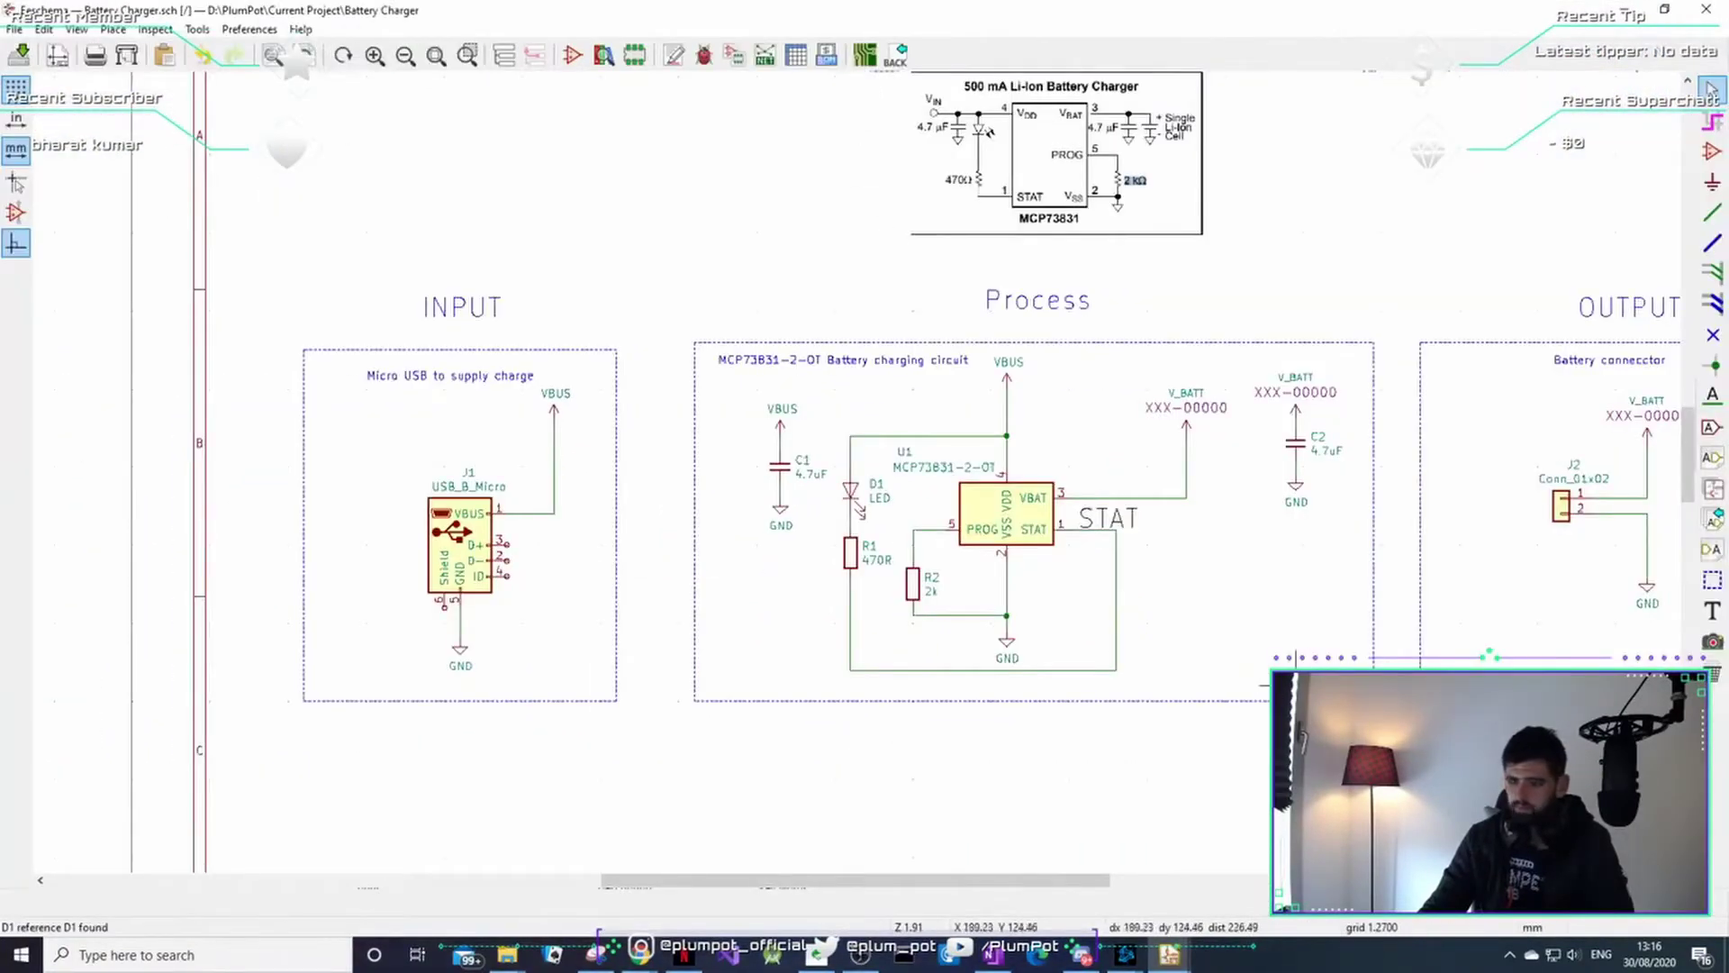
scroll(982, 504, "up", 4)
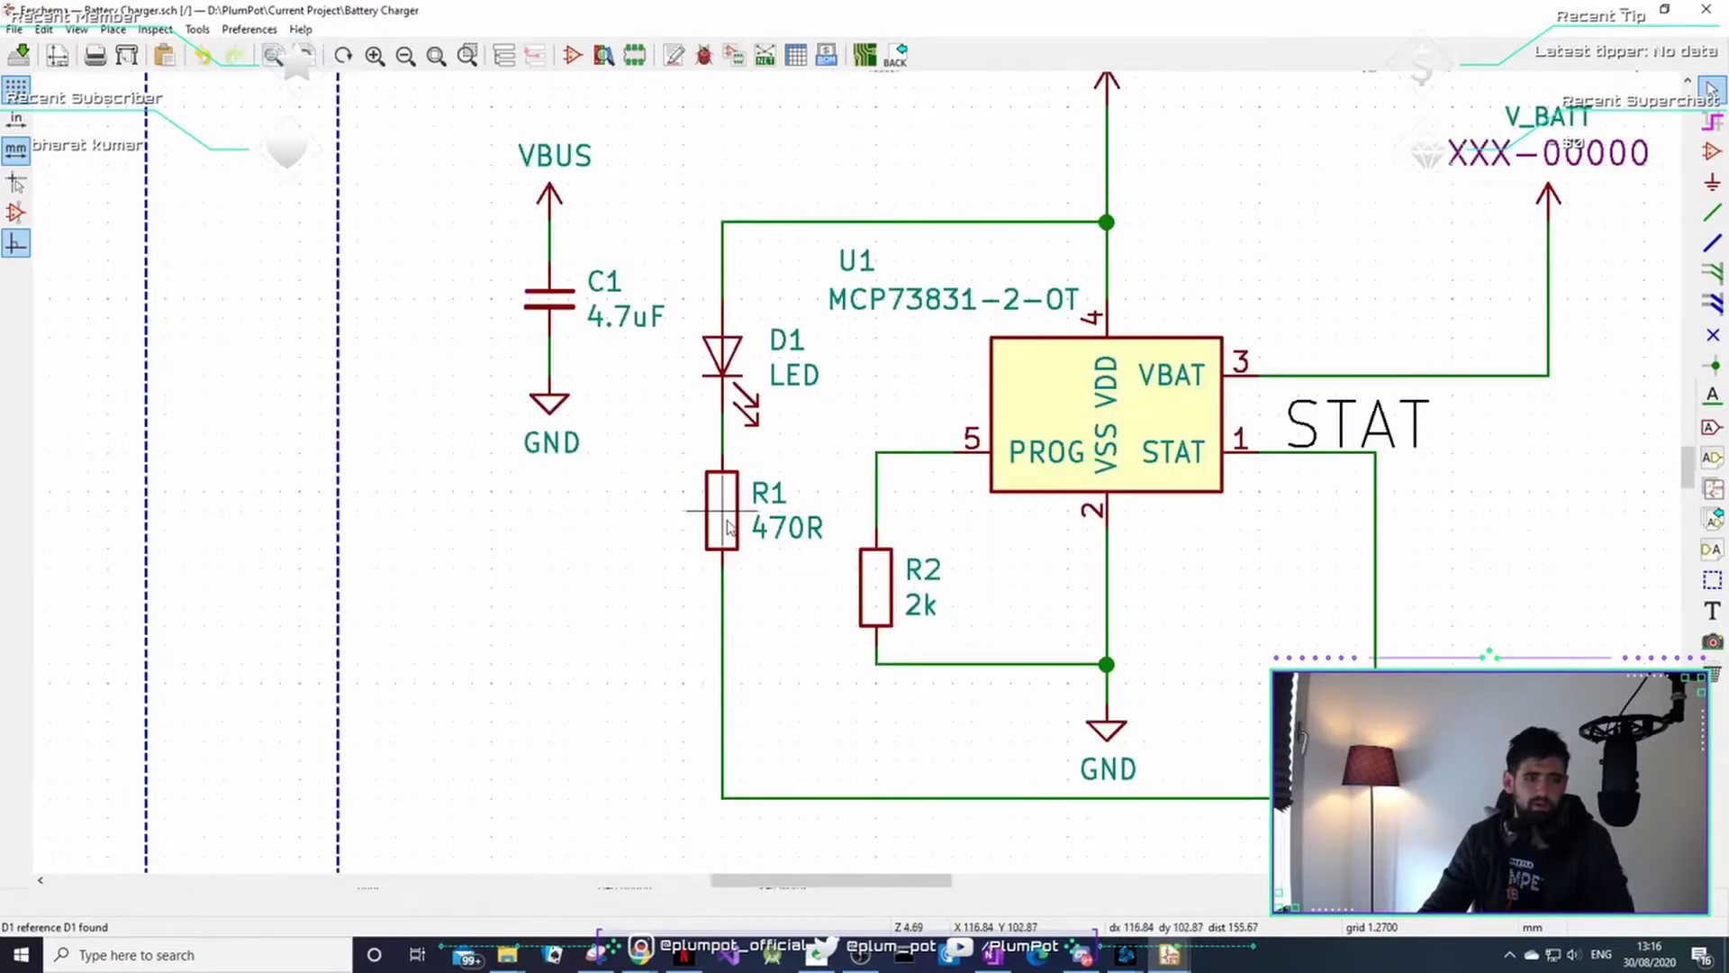
left_click(721, 510)
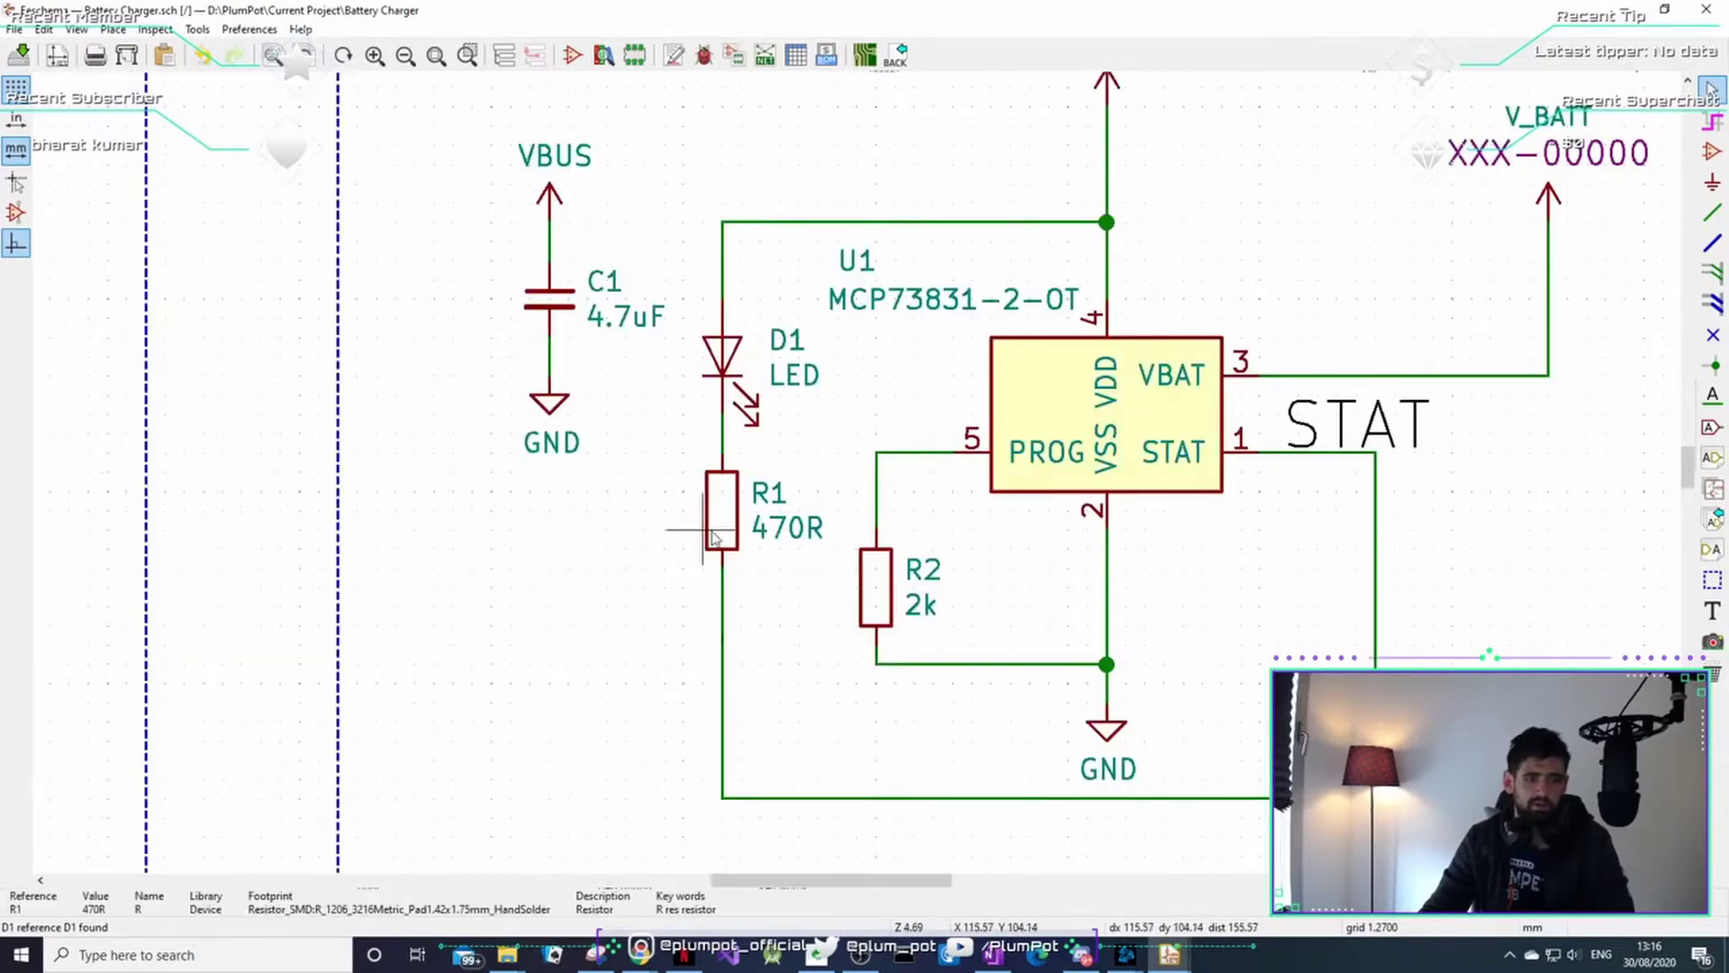
- Return to the 3D view and look at the board from another angle
left_click(1624, 10)
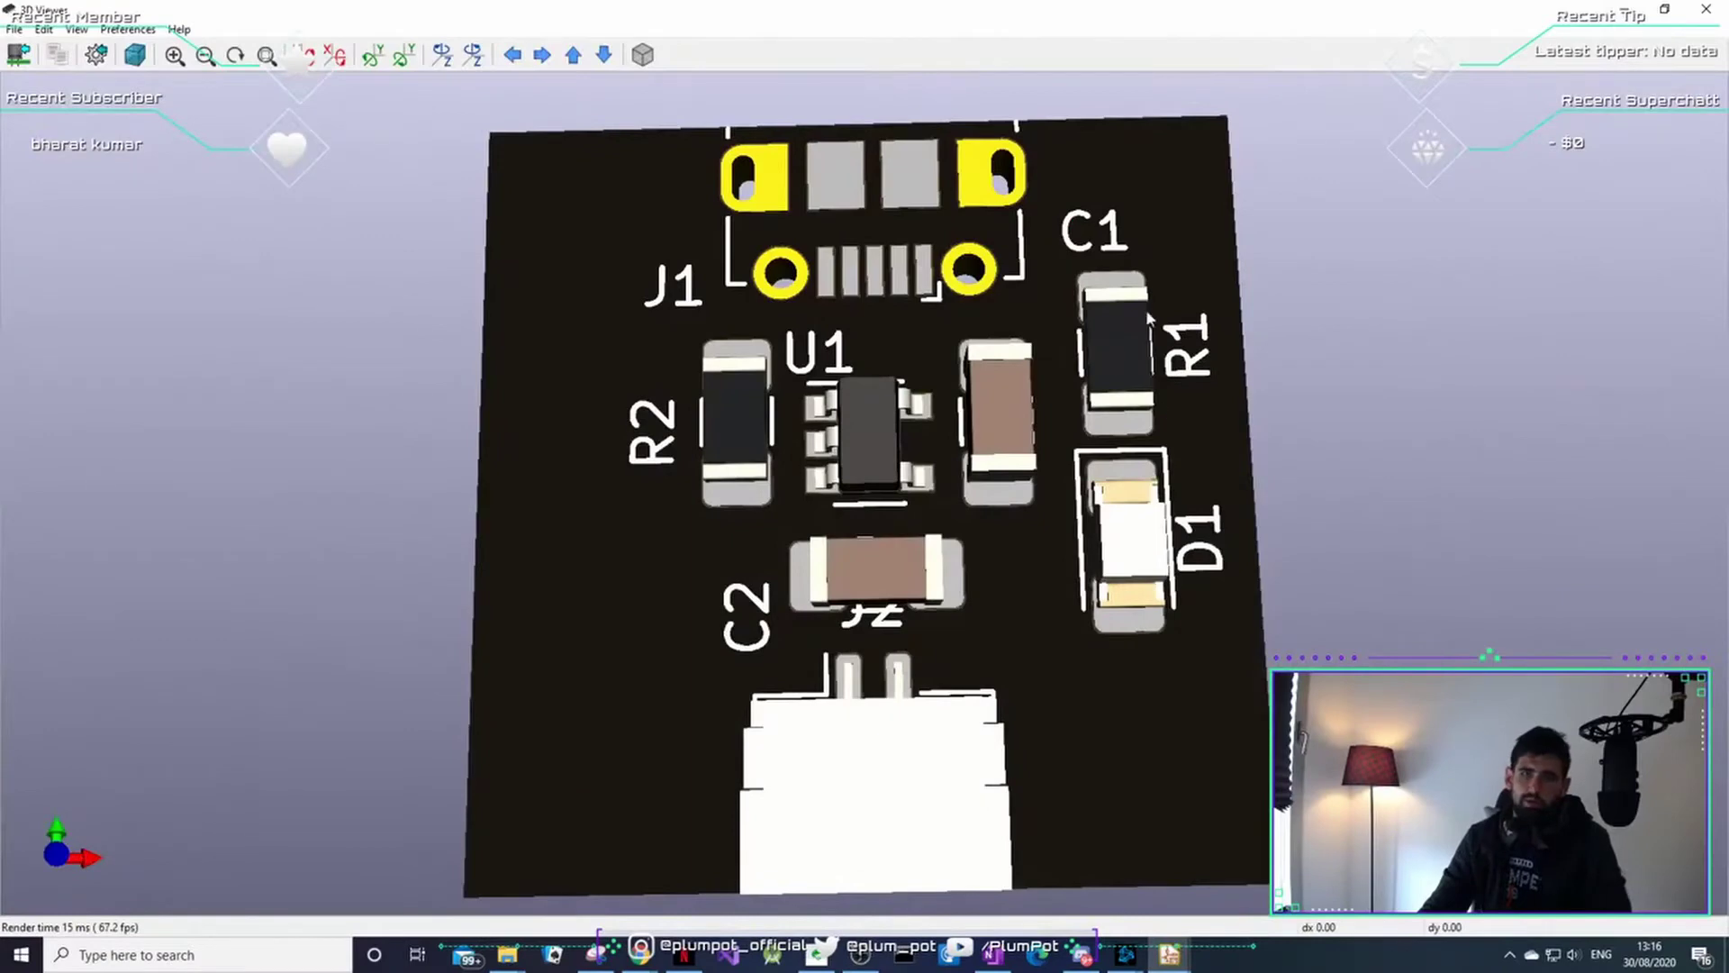
left_click_drag(926, 680, 864, 470)
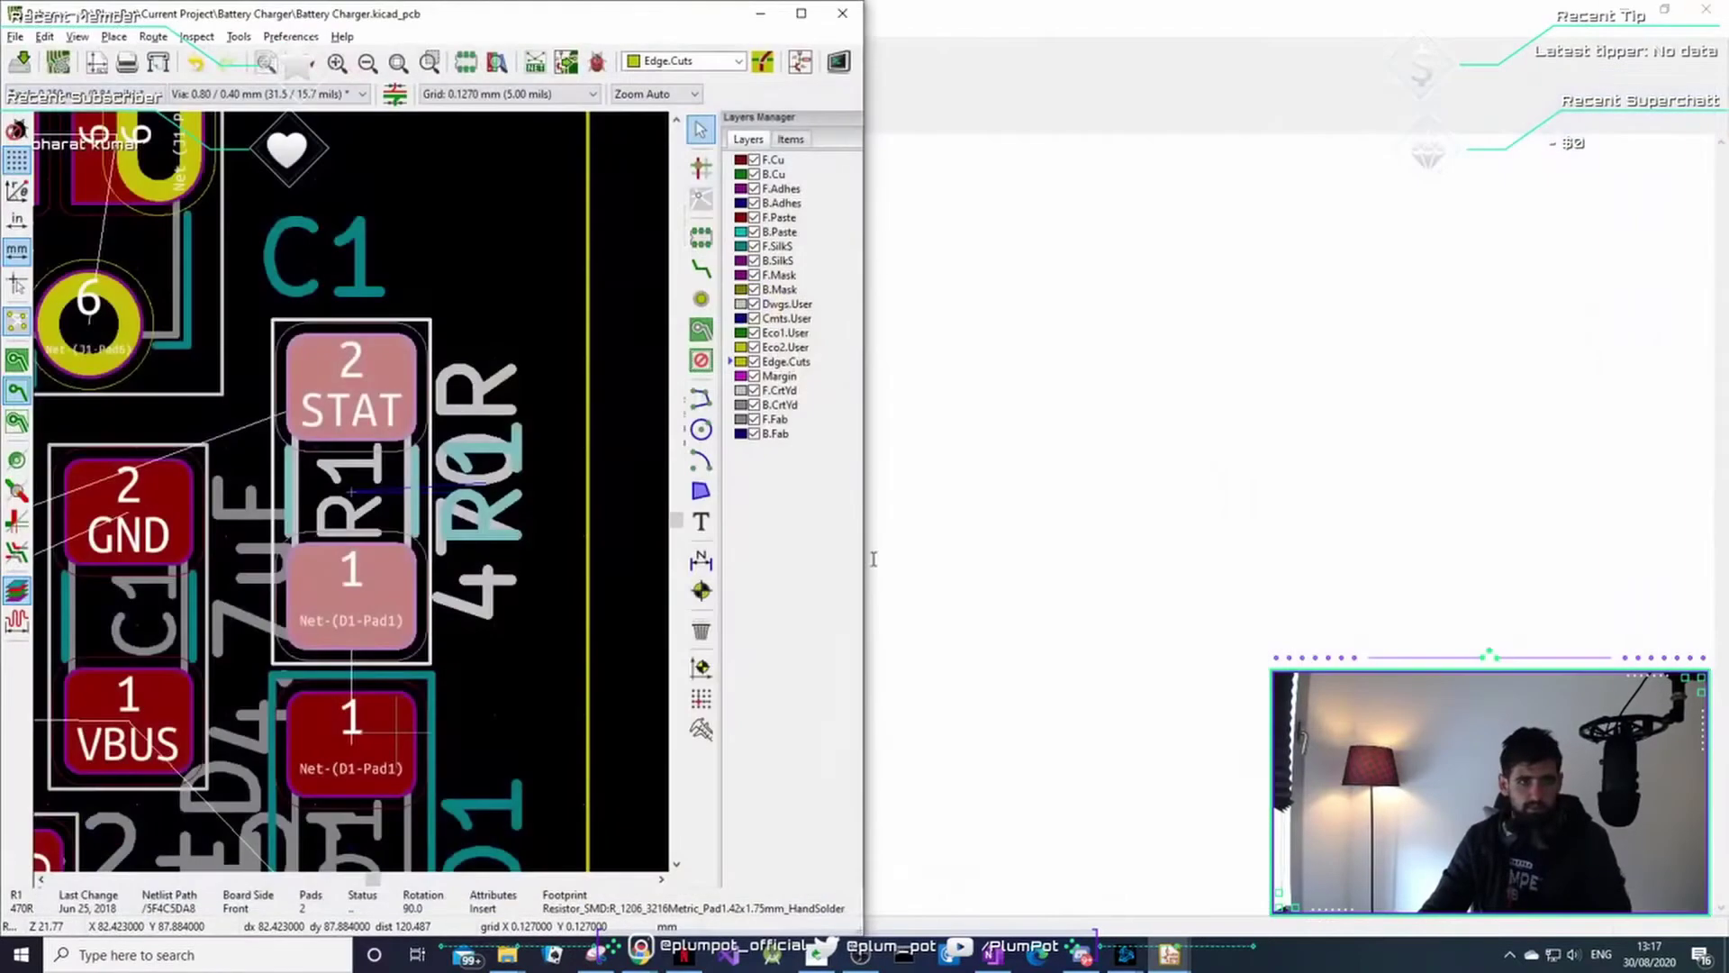
left_click(1705, 9)
- Add the downloaded 1050170001.stp file as another 3D model for the J1 USB_B_Micro footprint
key("Home")
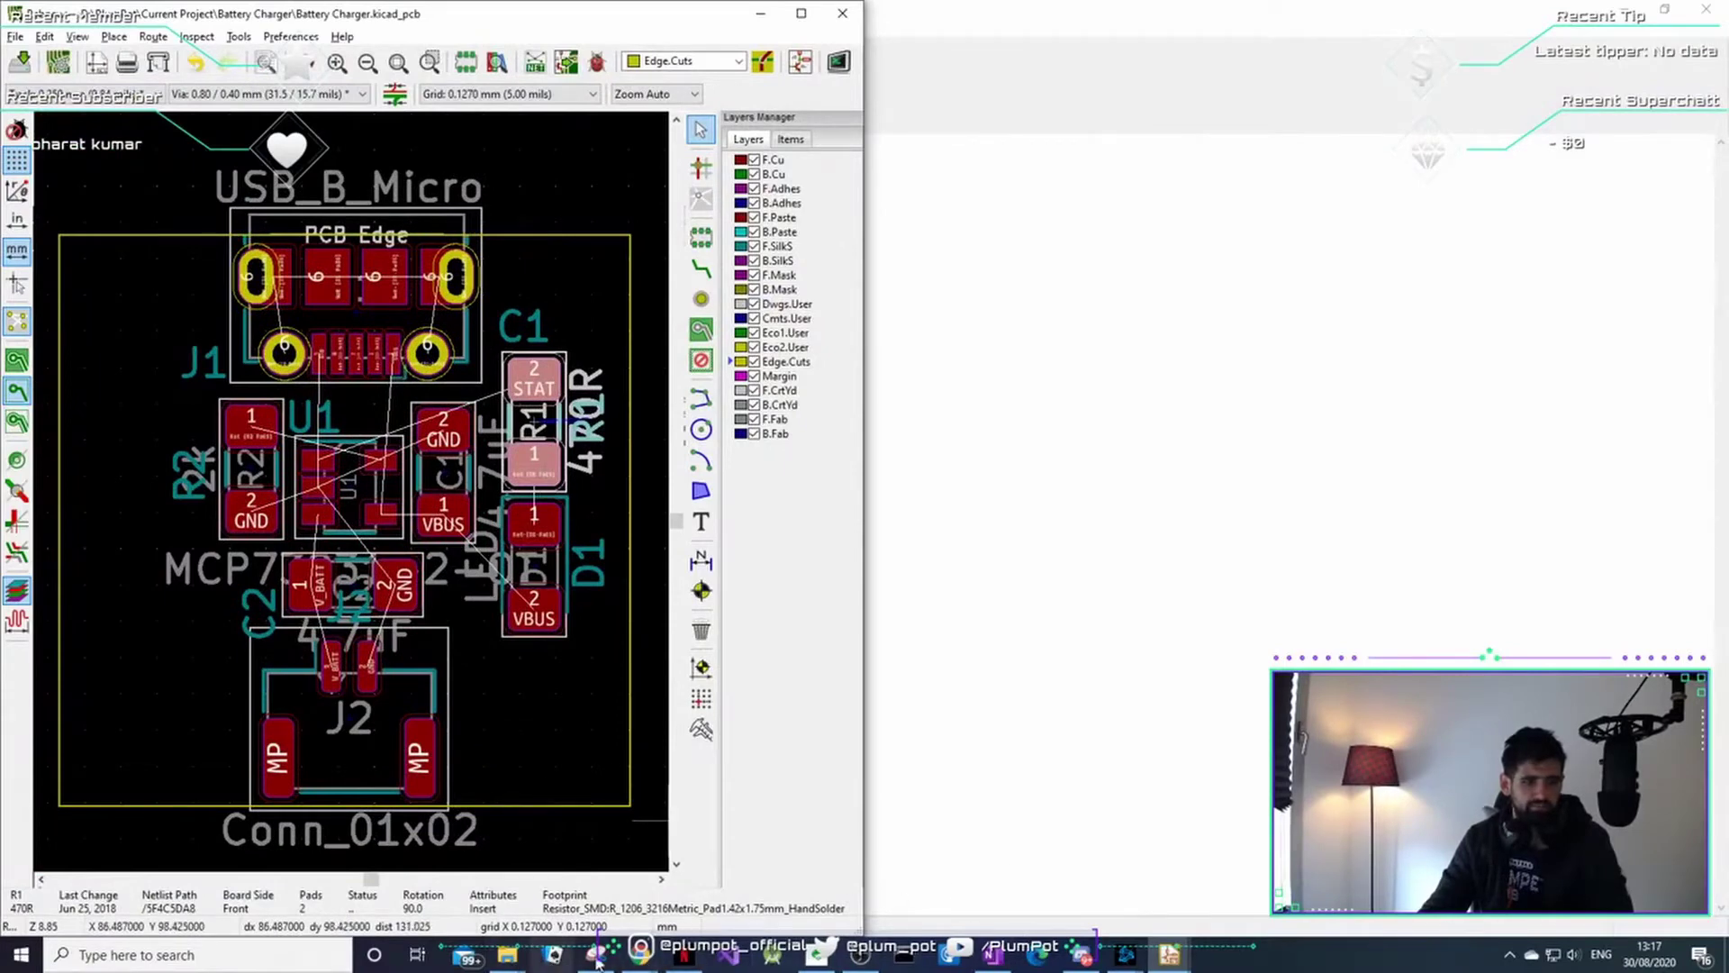
double_click(484, 226)
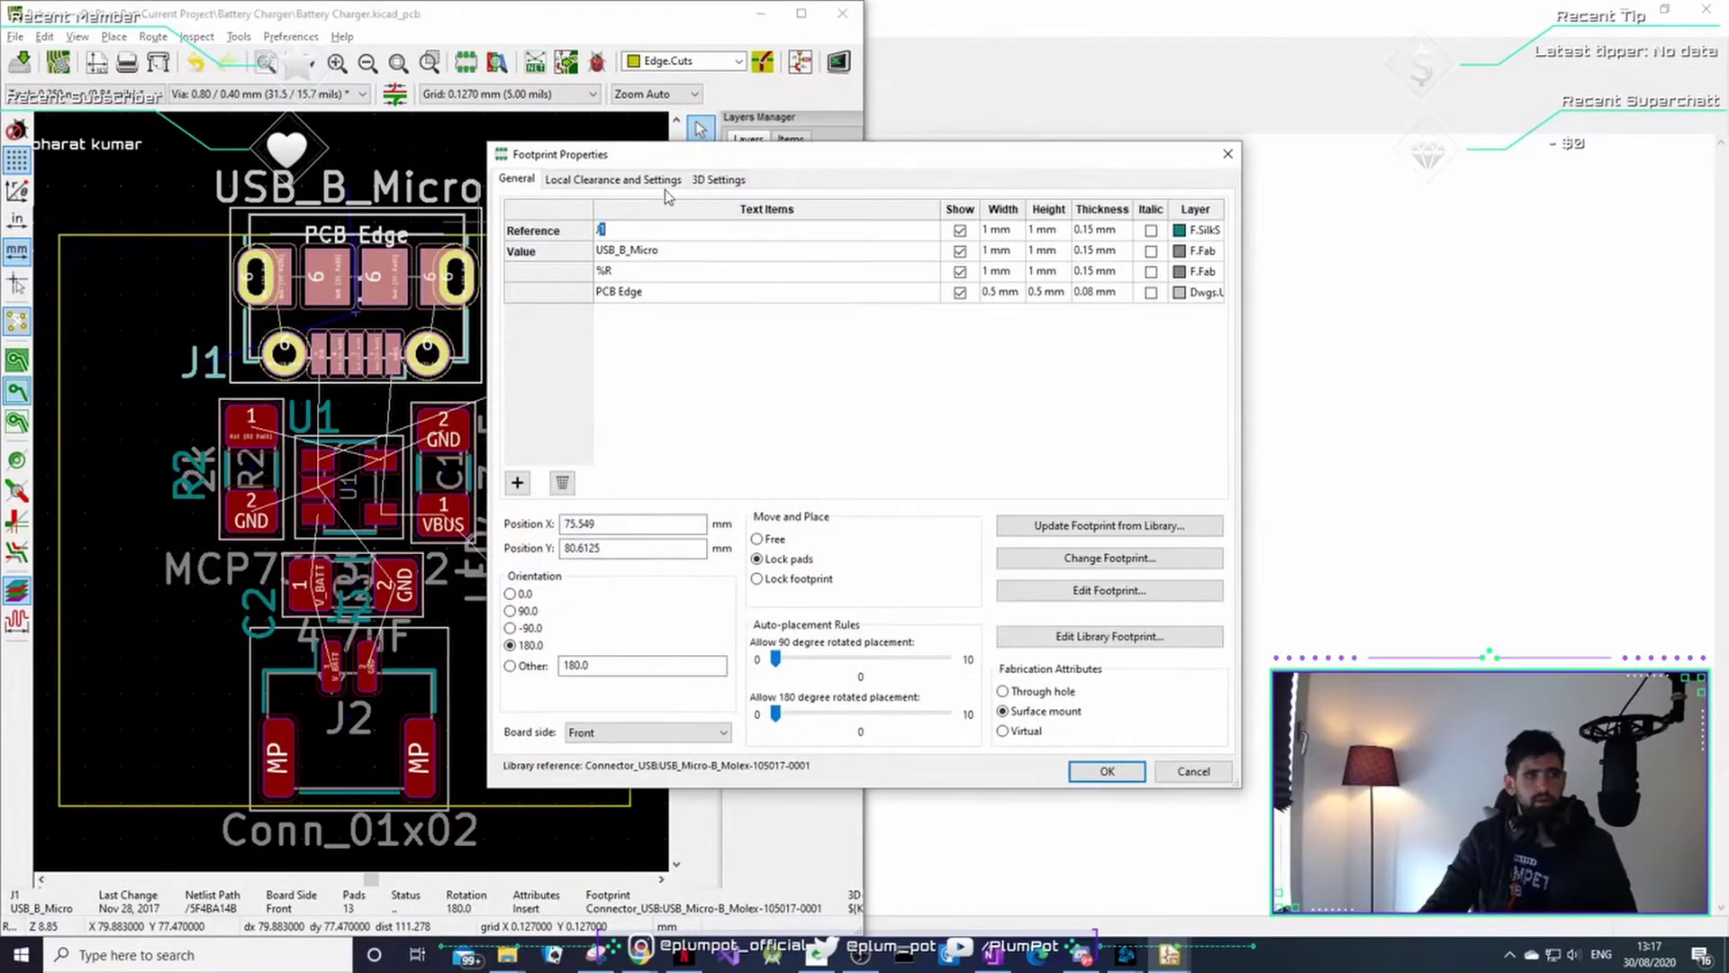
left_click(717, 179)
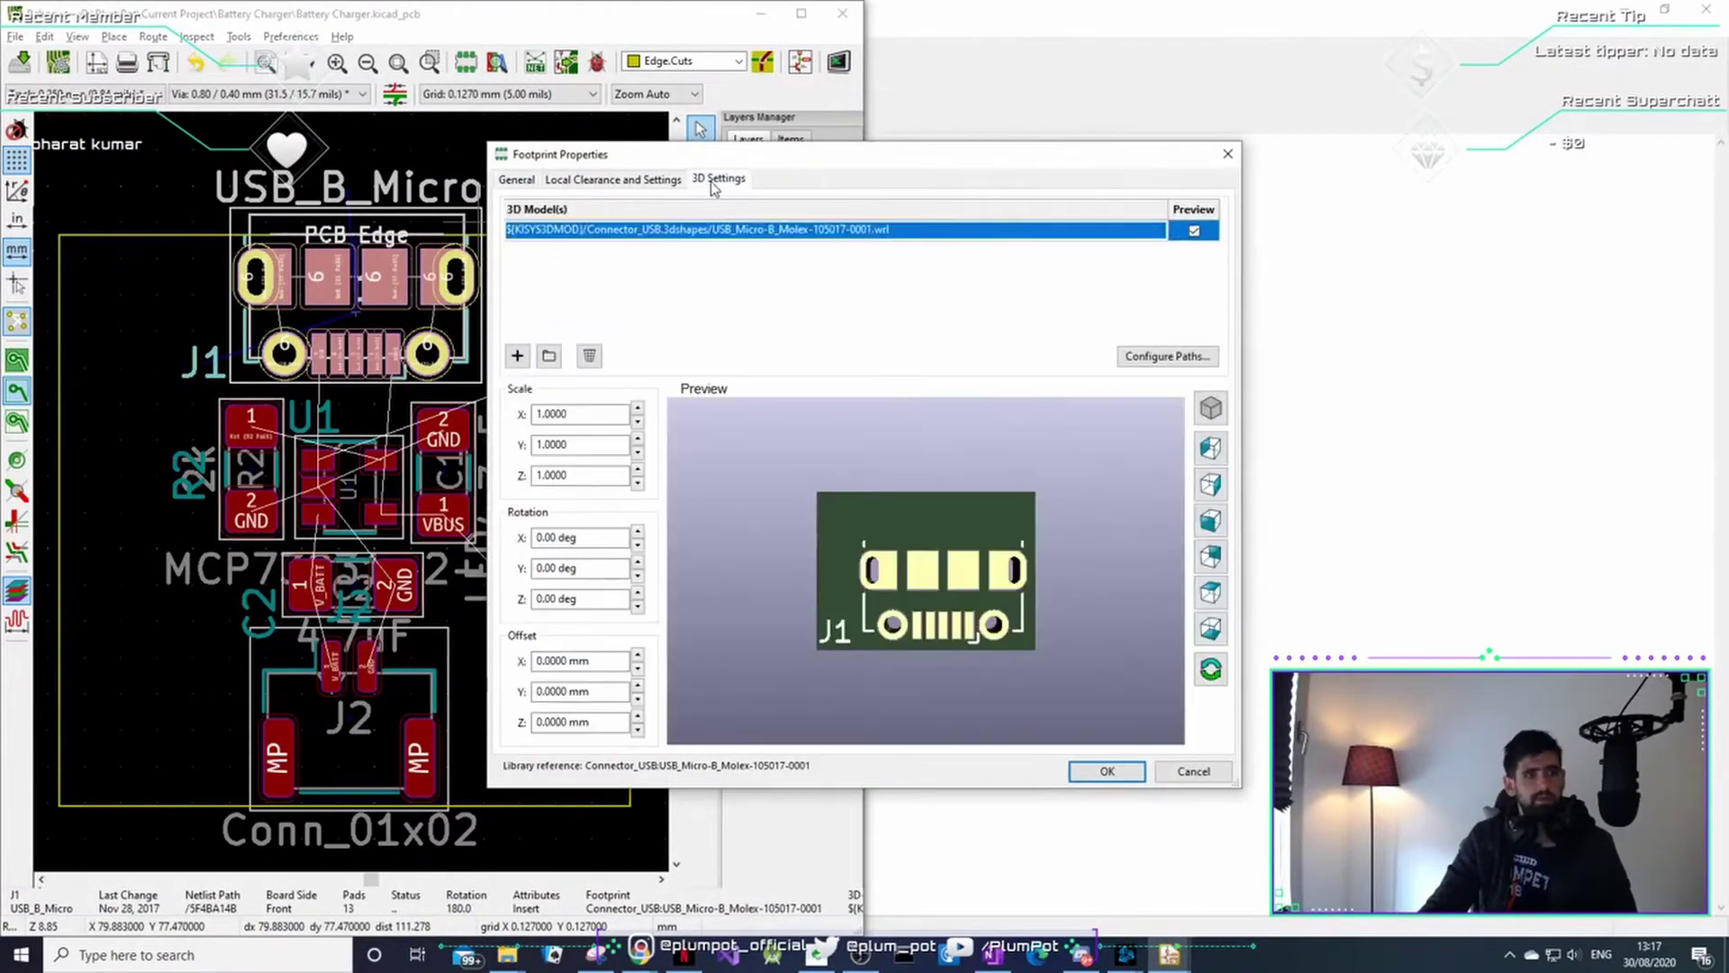
left_click(550, 357)
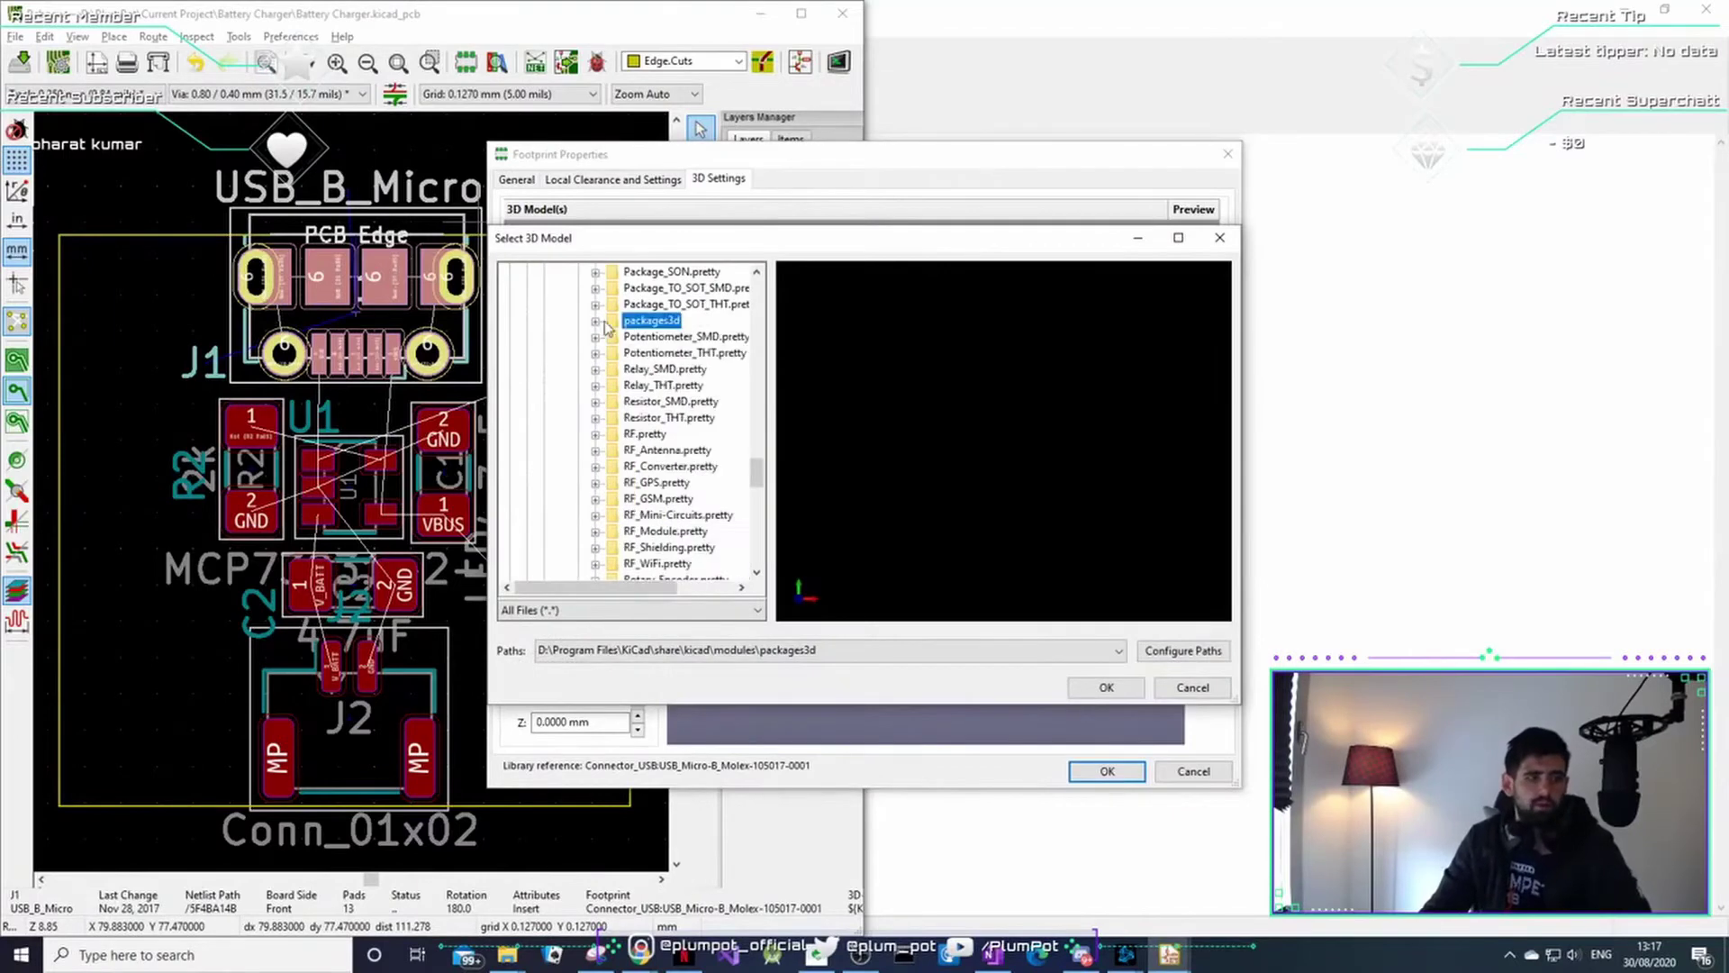
scroll(606, 326, "up", 20)
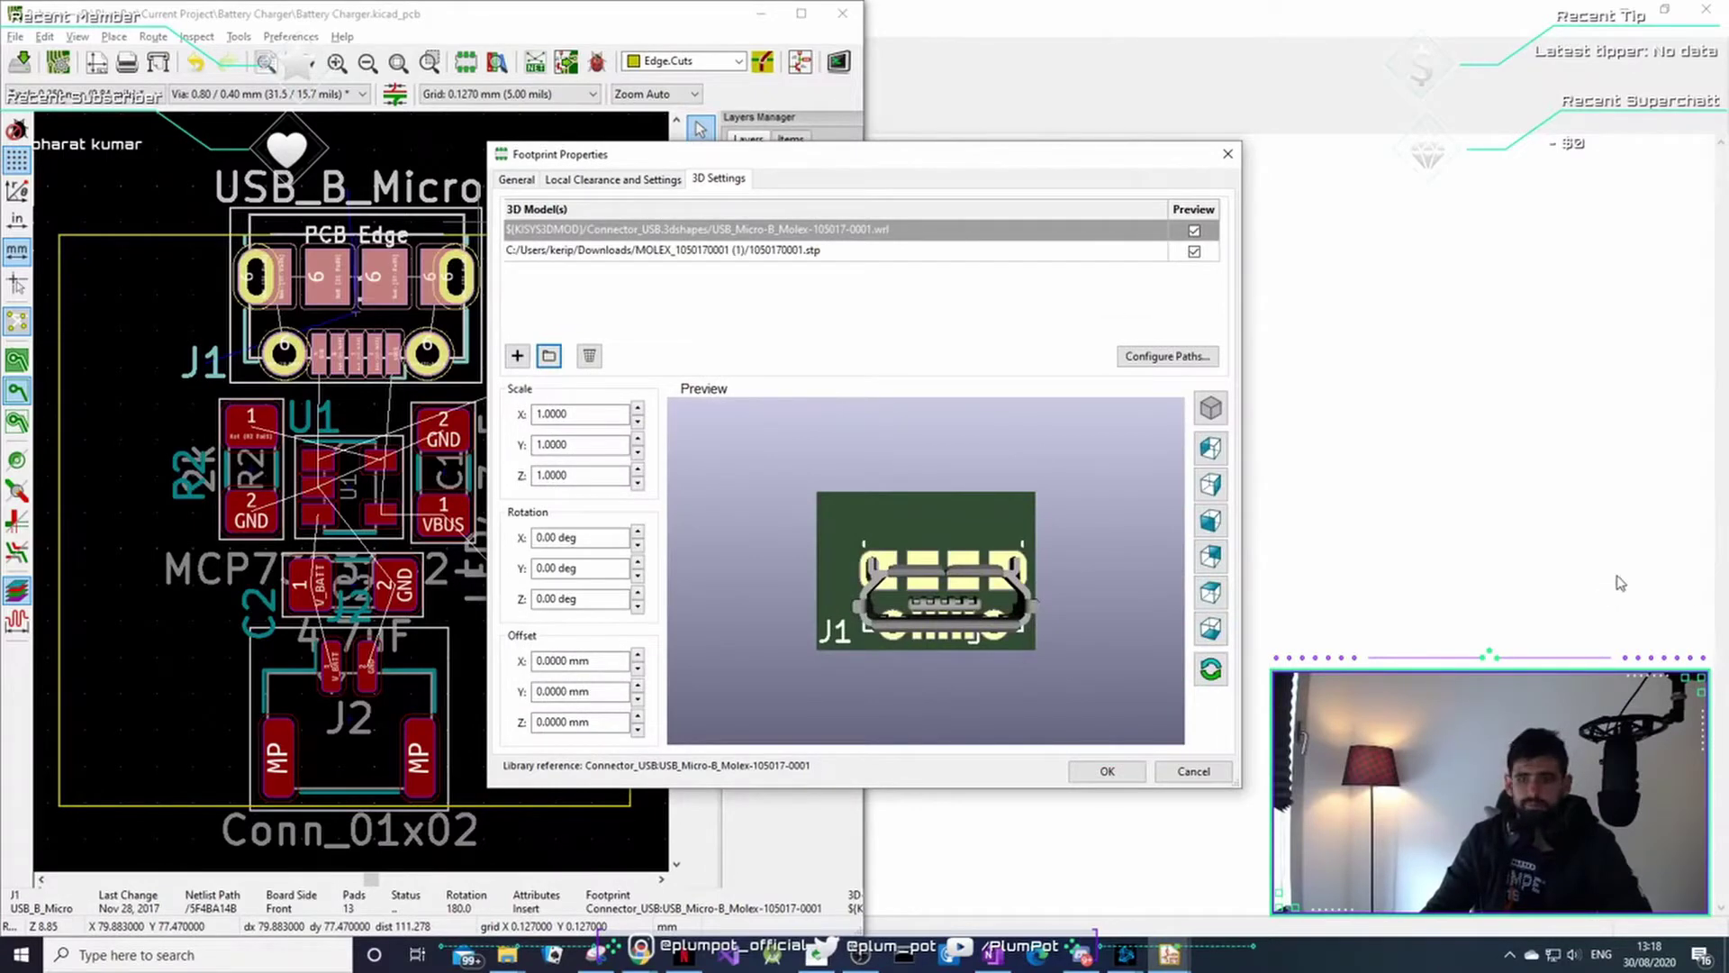
- Set the Z offset of J1's 1050170001.stp 3D model to 3 mm
left_click_drag(1080, 588, 829, 587)
left_click_drag(957, 541, 845, 500)
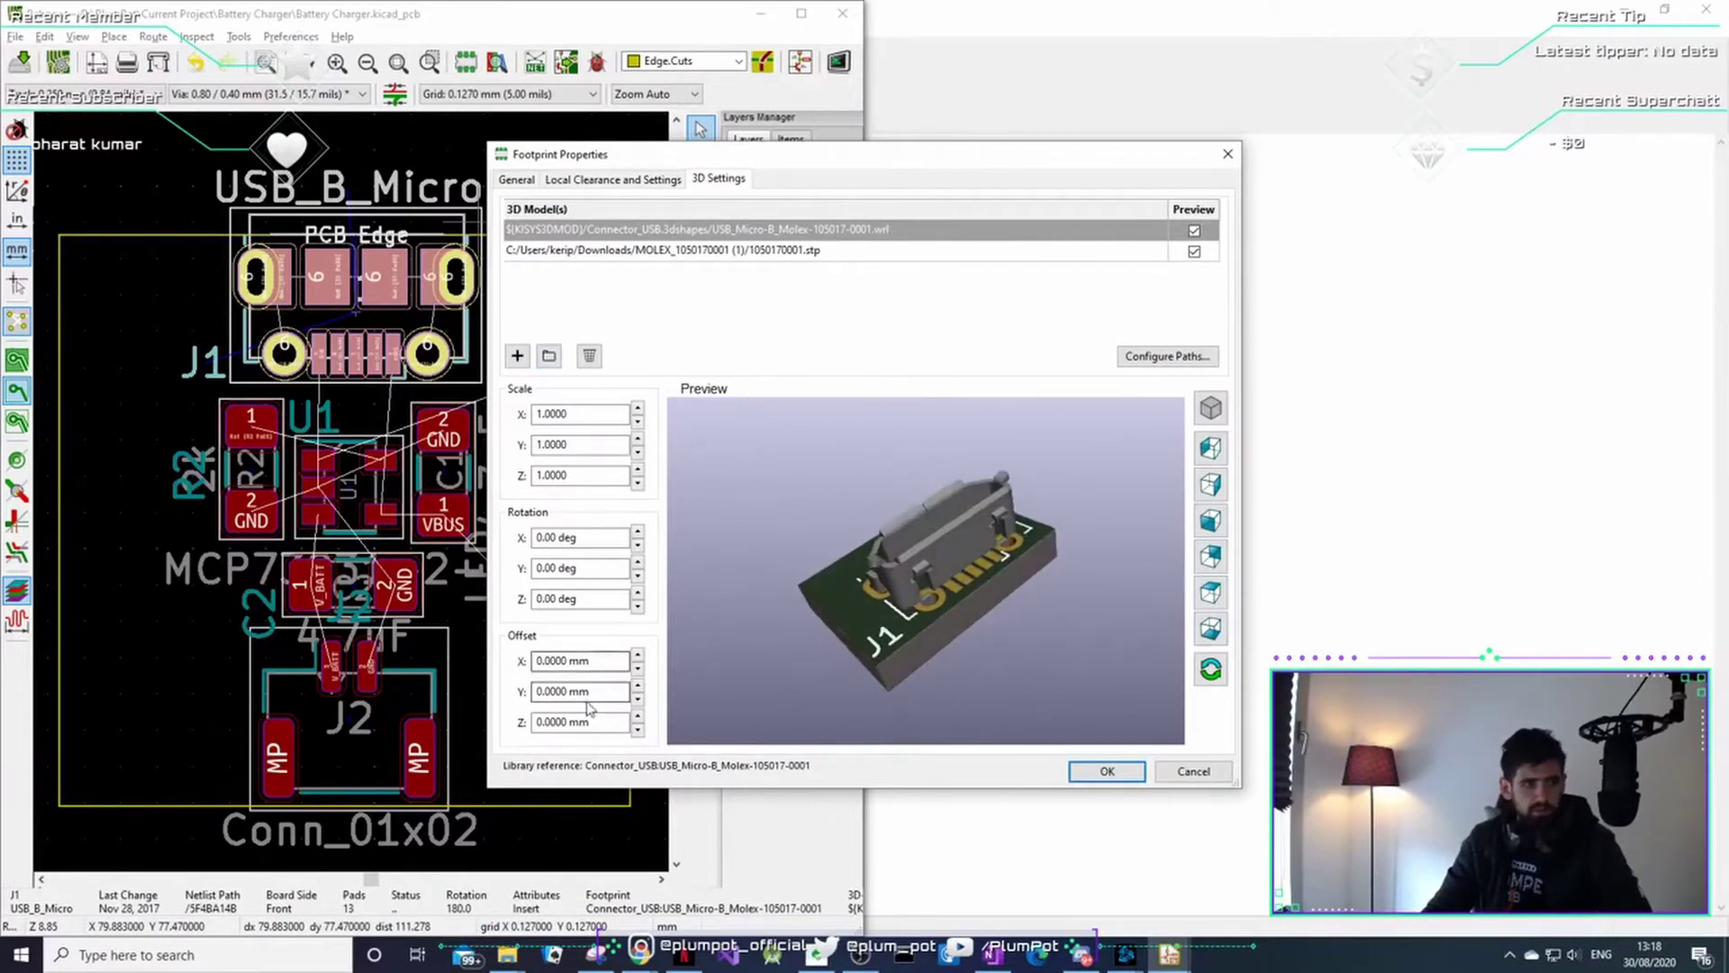
double_click(639, 253)
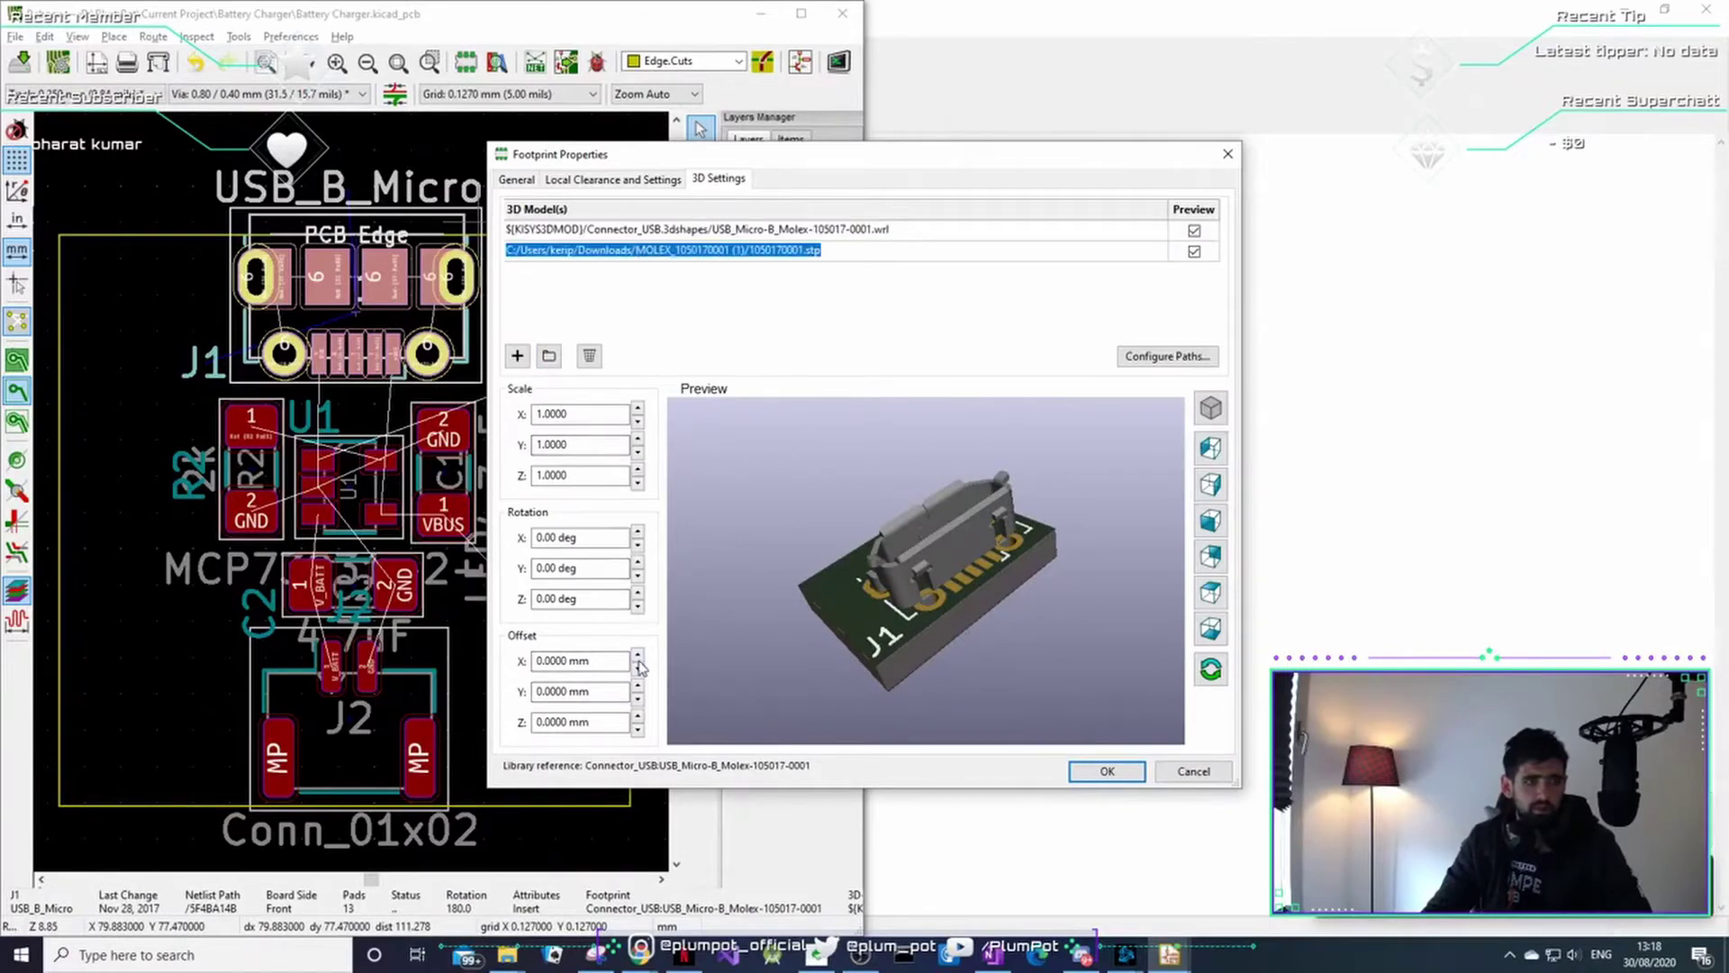
left_click(638, 718)
left_click(638, 718)
left_click(638, 718)
left_click(638, 718)
left_click(637, 717)
left_click(637, 718)
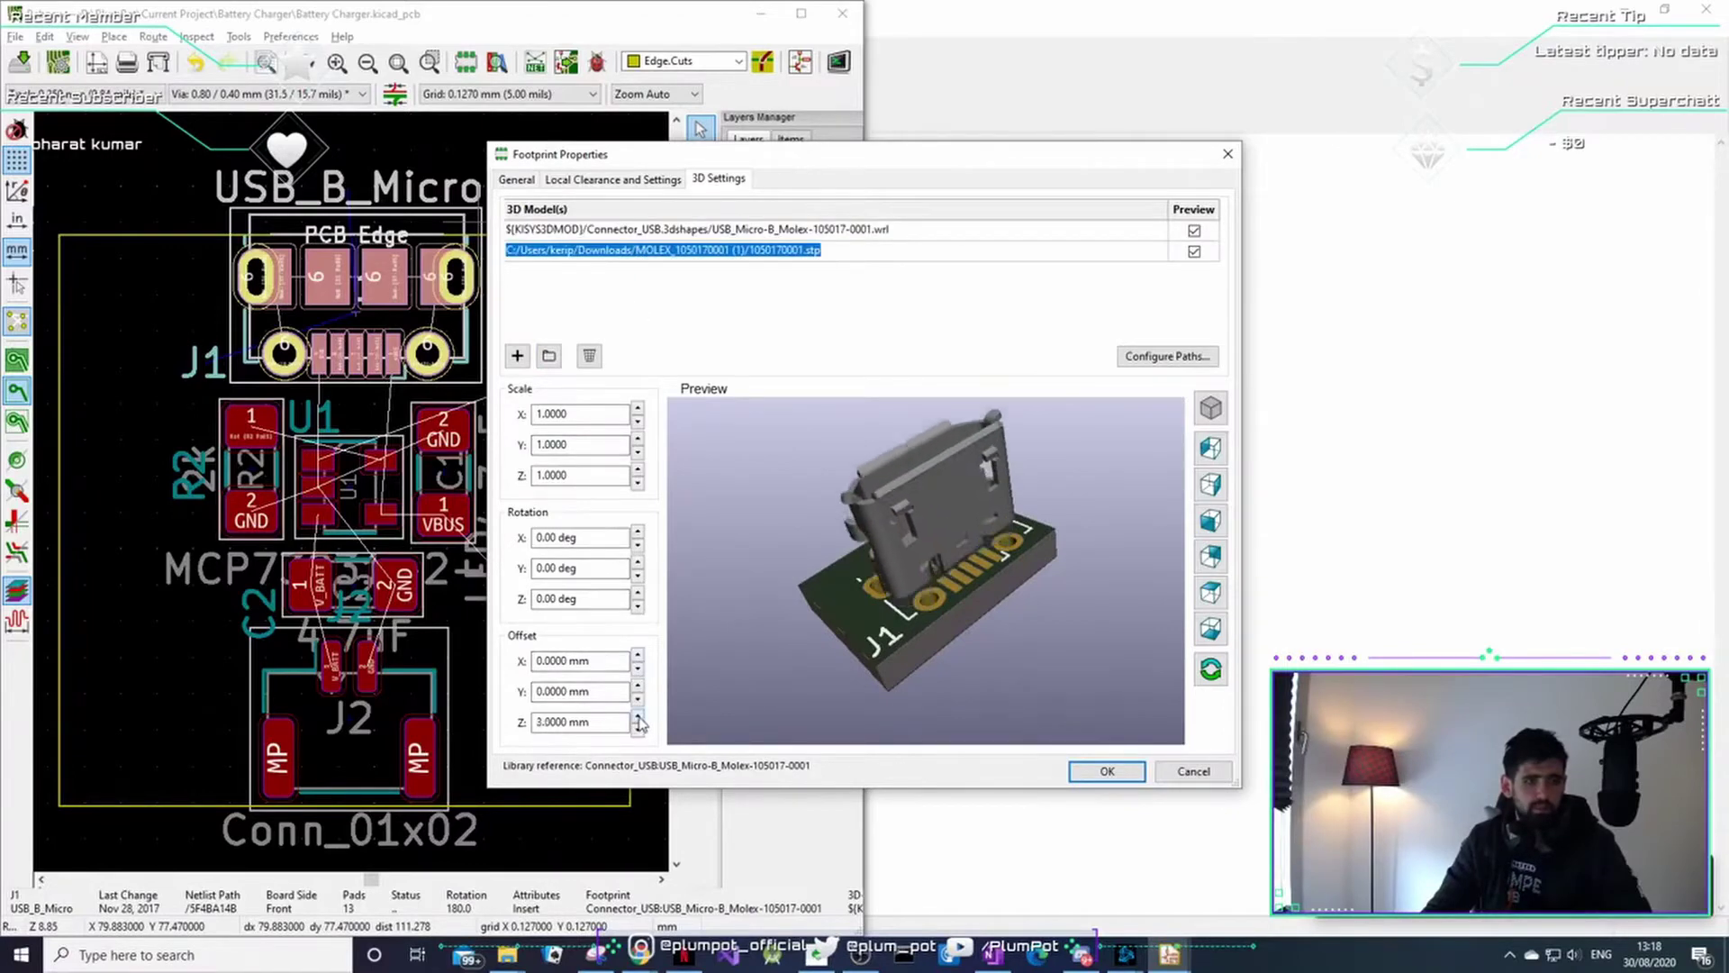
- Adjust the Y and Z rotation of J1's 1050170001.stp model and inspect the populated board in the 3D view before closing it
left_click_drag(1040, 604, 608, 667)
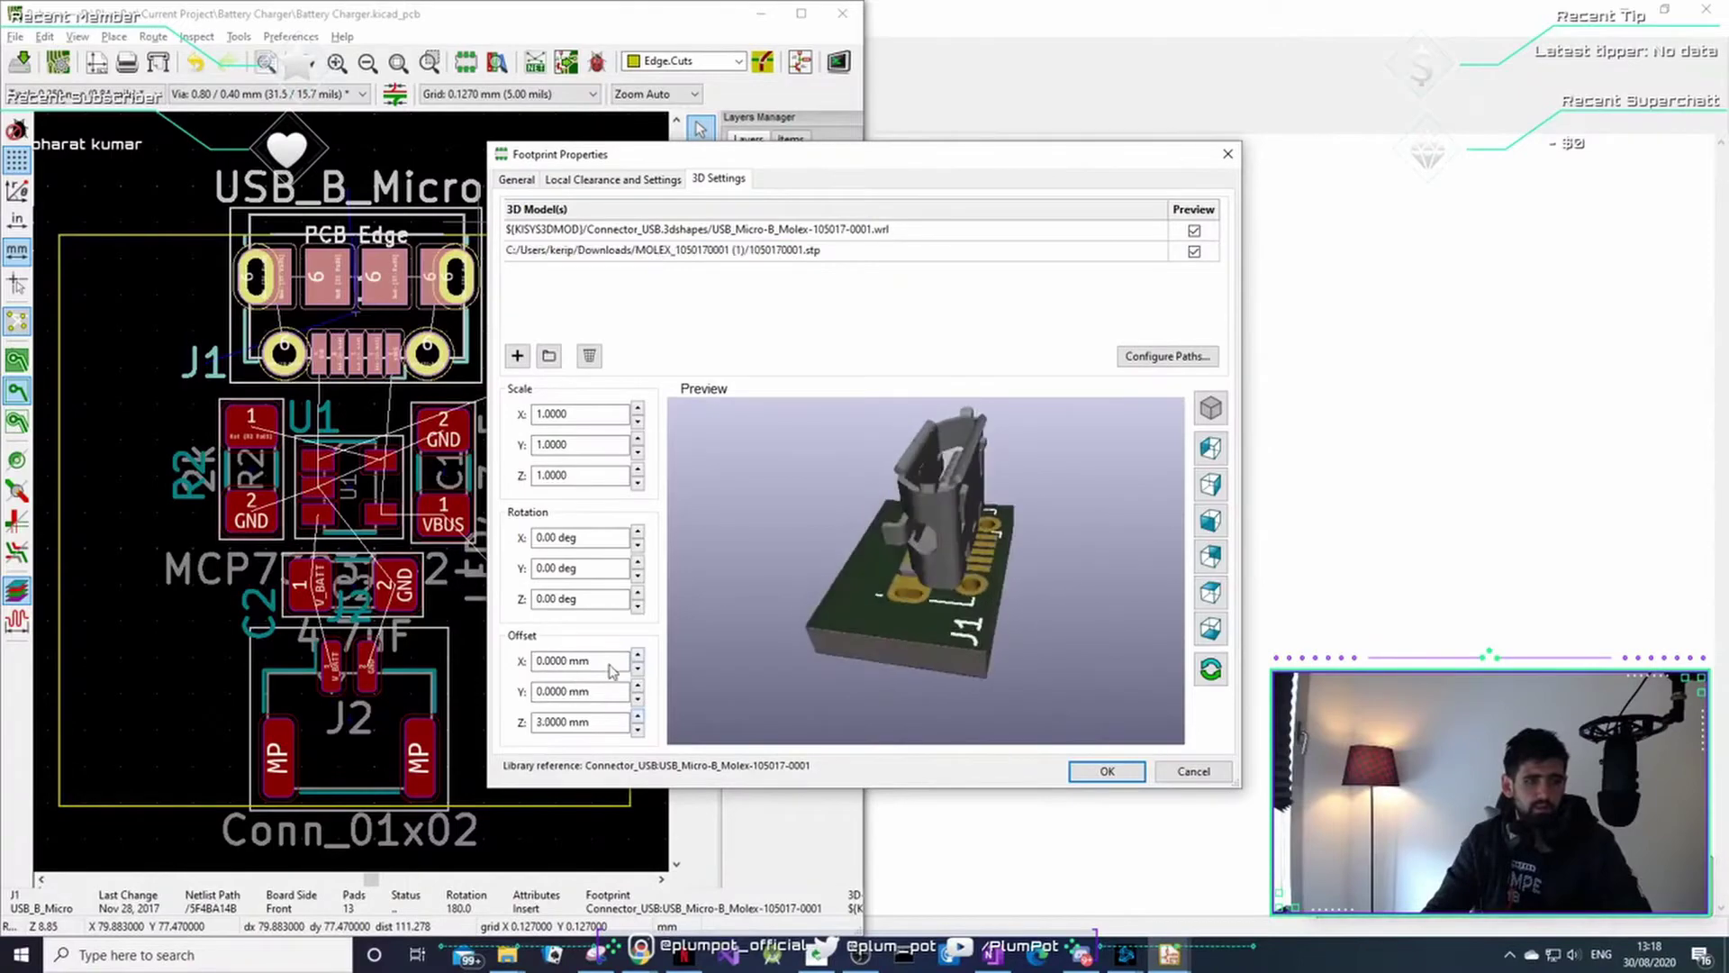
left_click(638, 563)
left_click(638, 592)
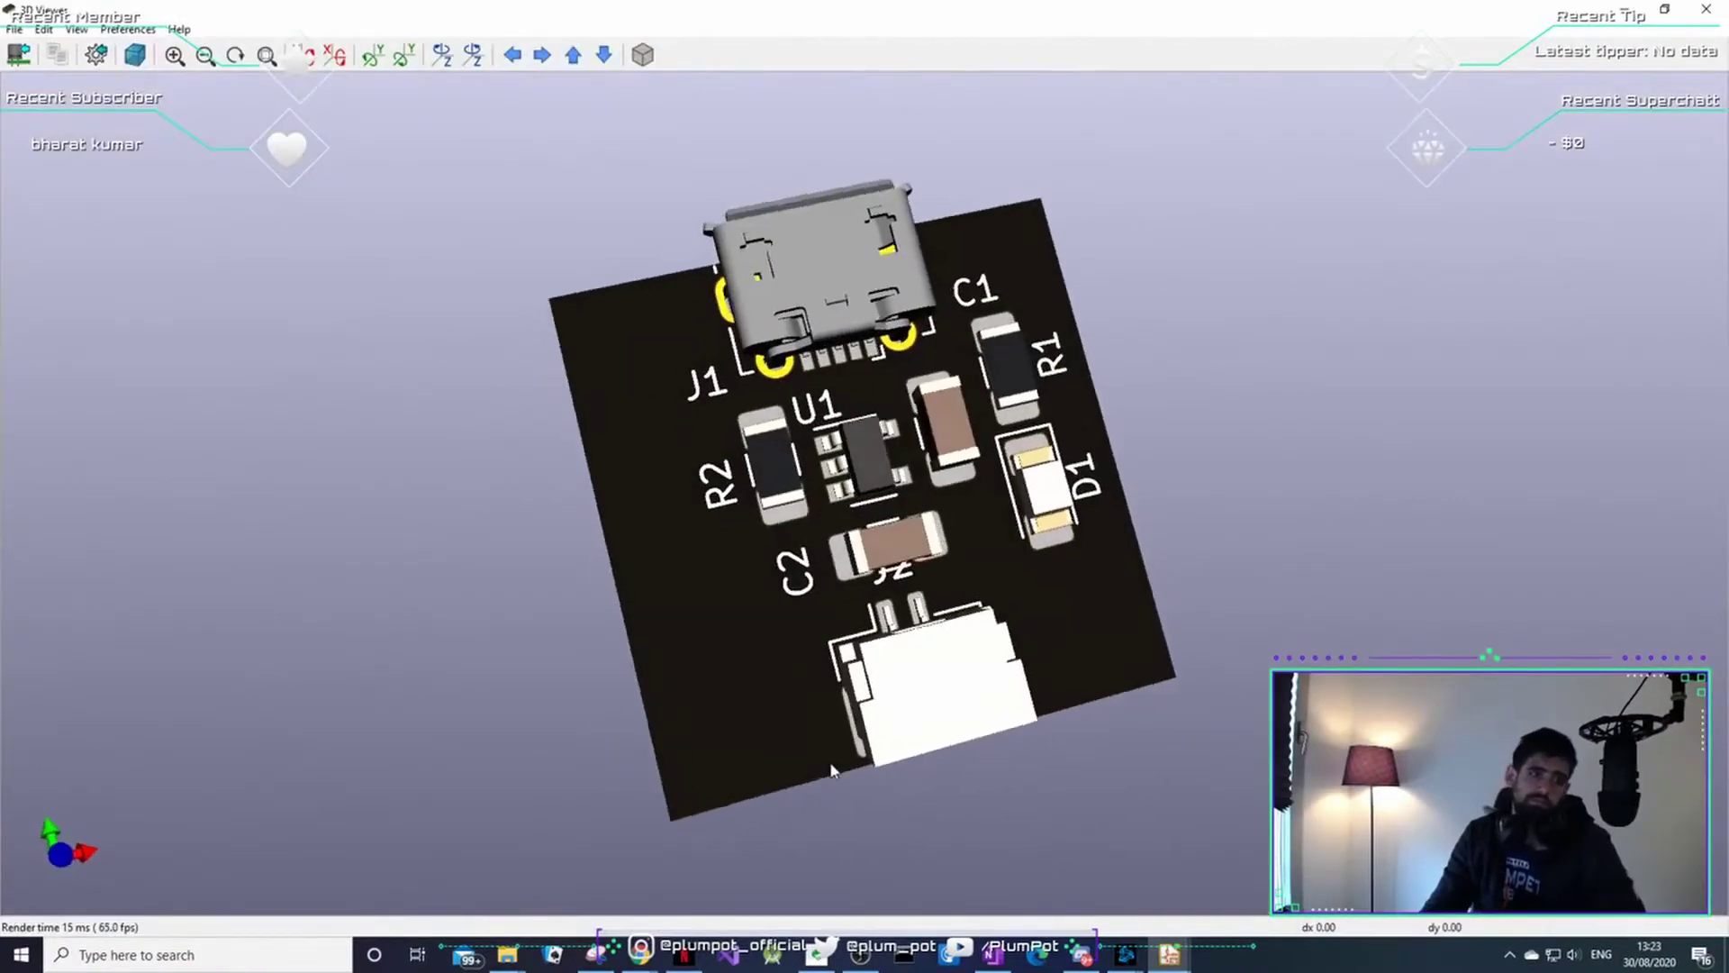
left_click_drag(833, 770, 793, 504)
left_click(1705, 9)
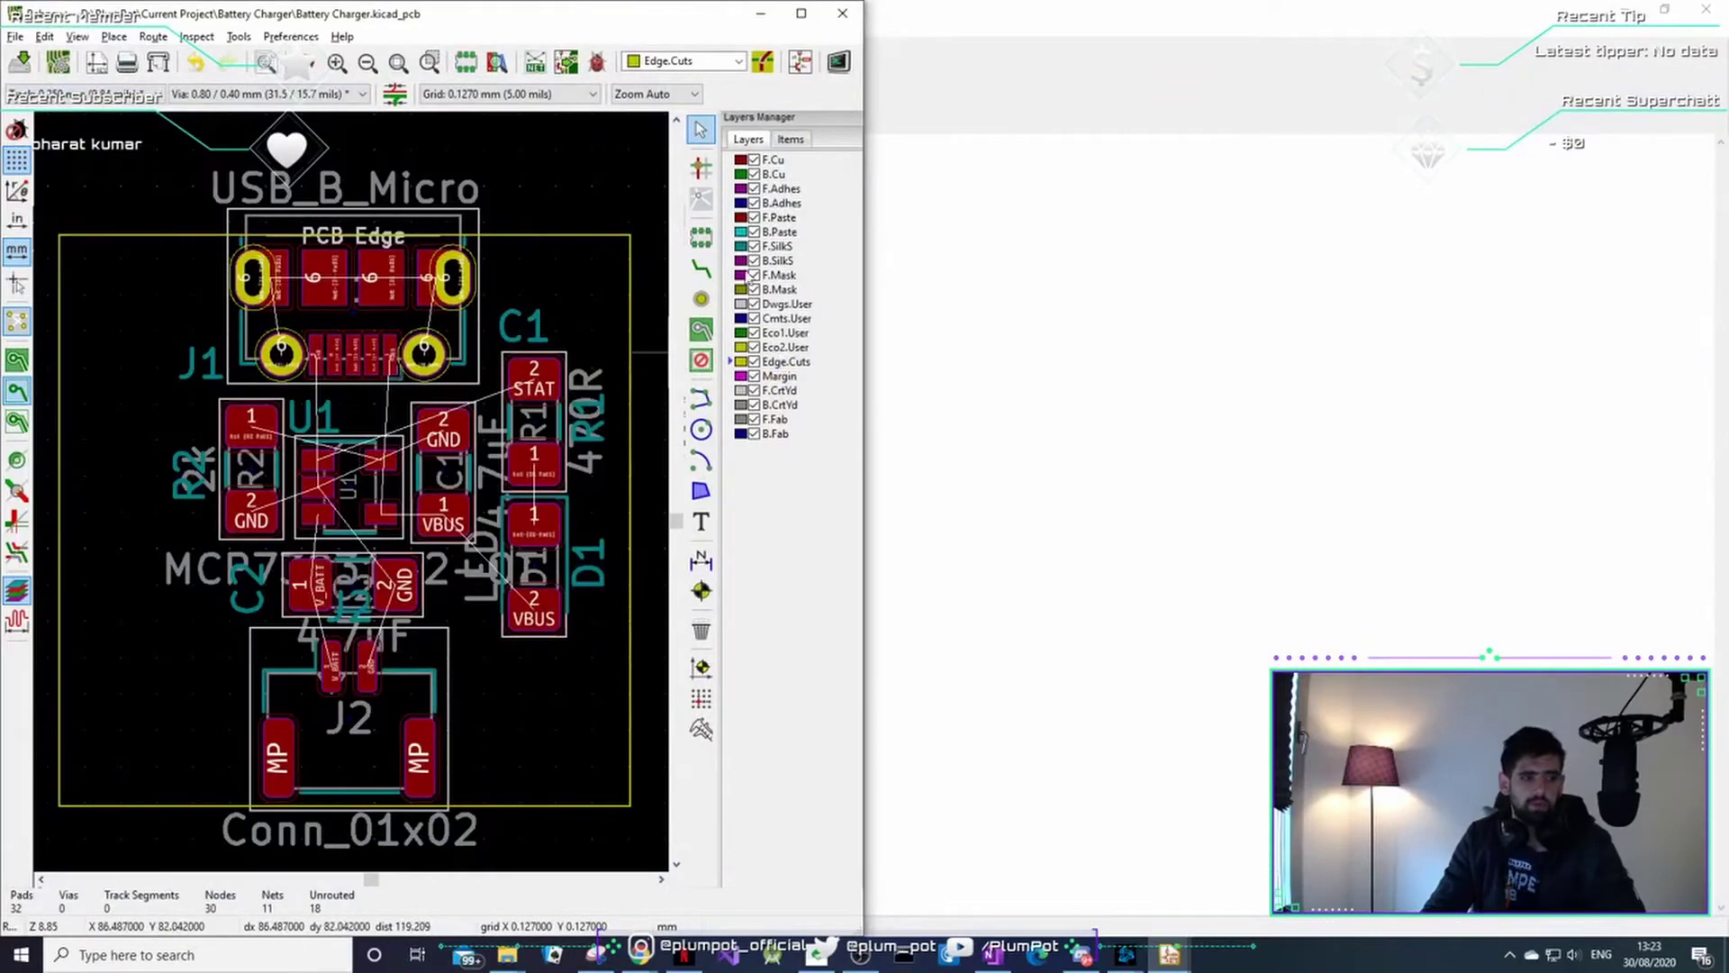
- Add the text "BAT" on F.SilkS beside battery connector J2, with 2 mm width and 2 mm height
left_click(741, 249)
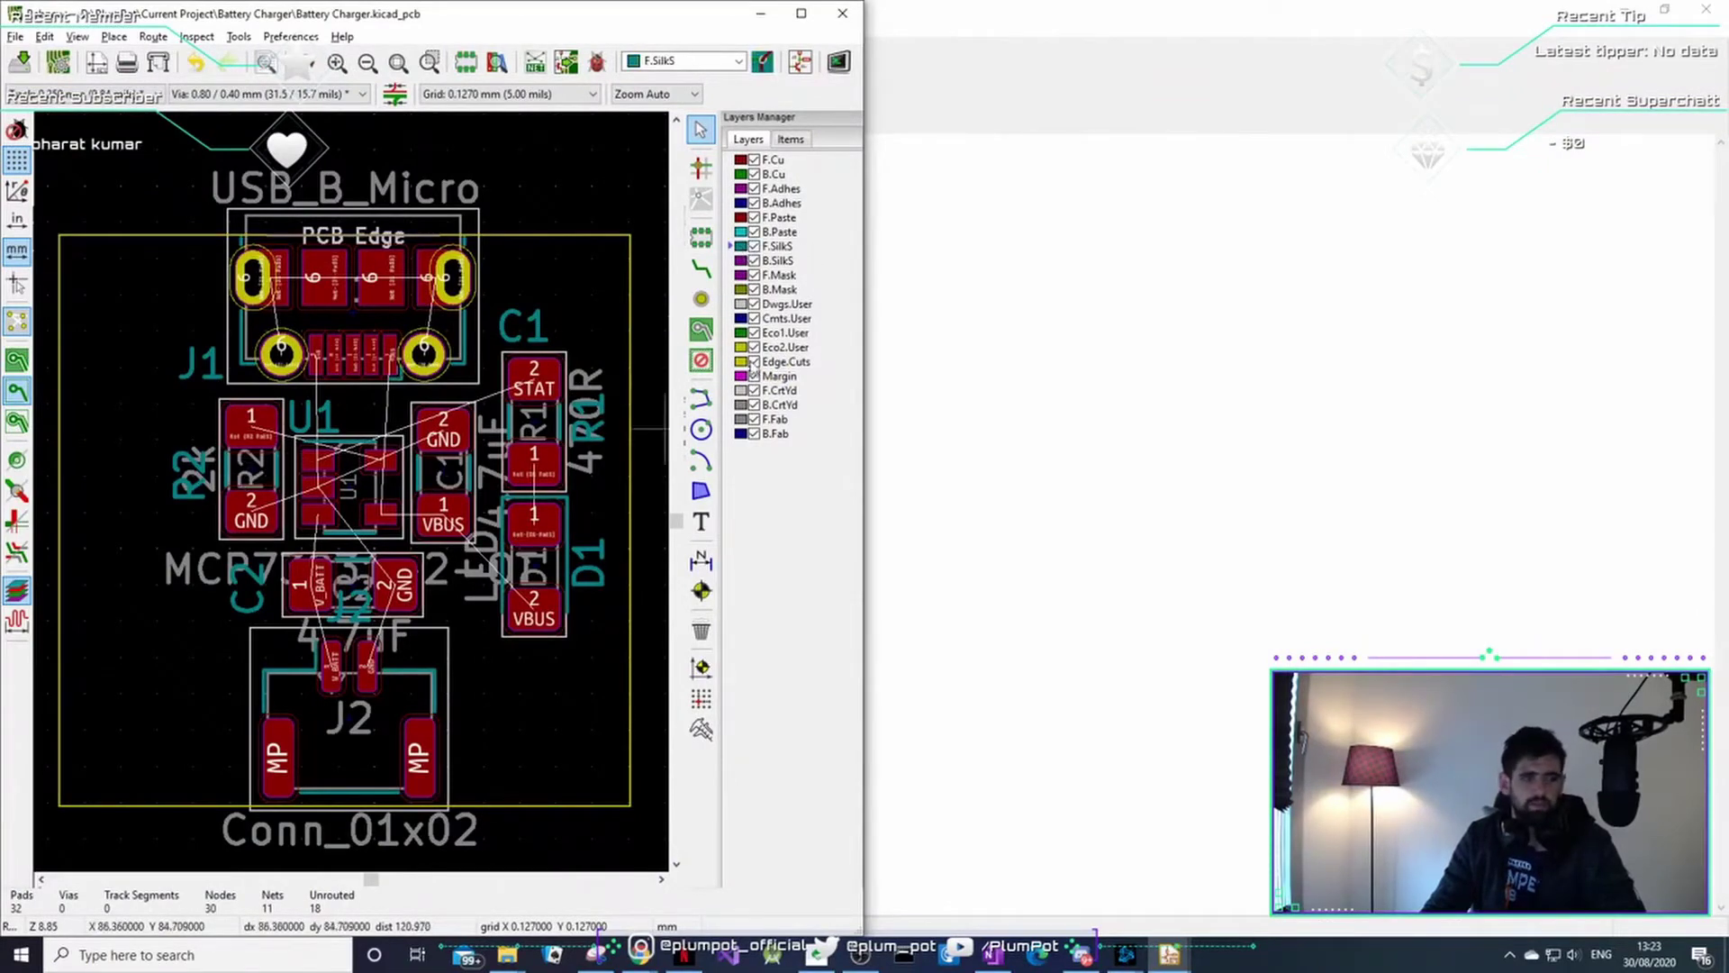
left_click(701, 521)
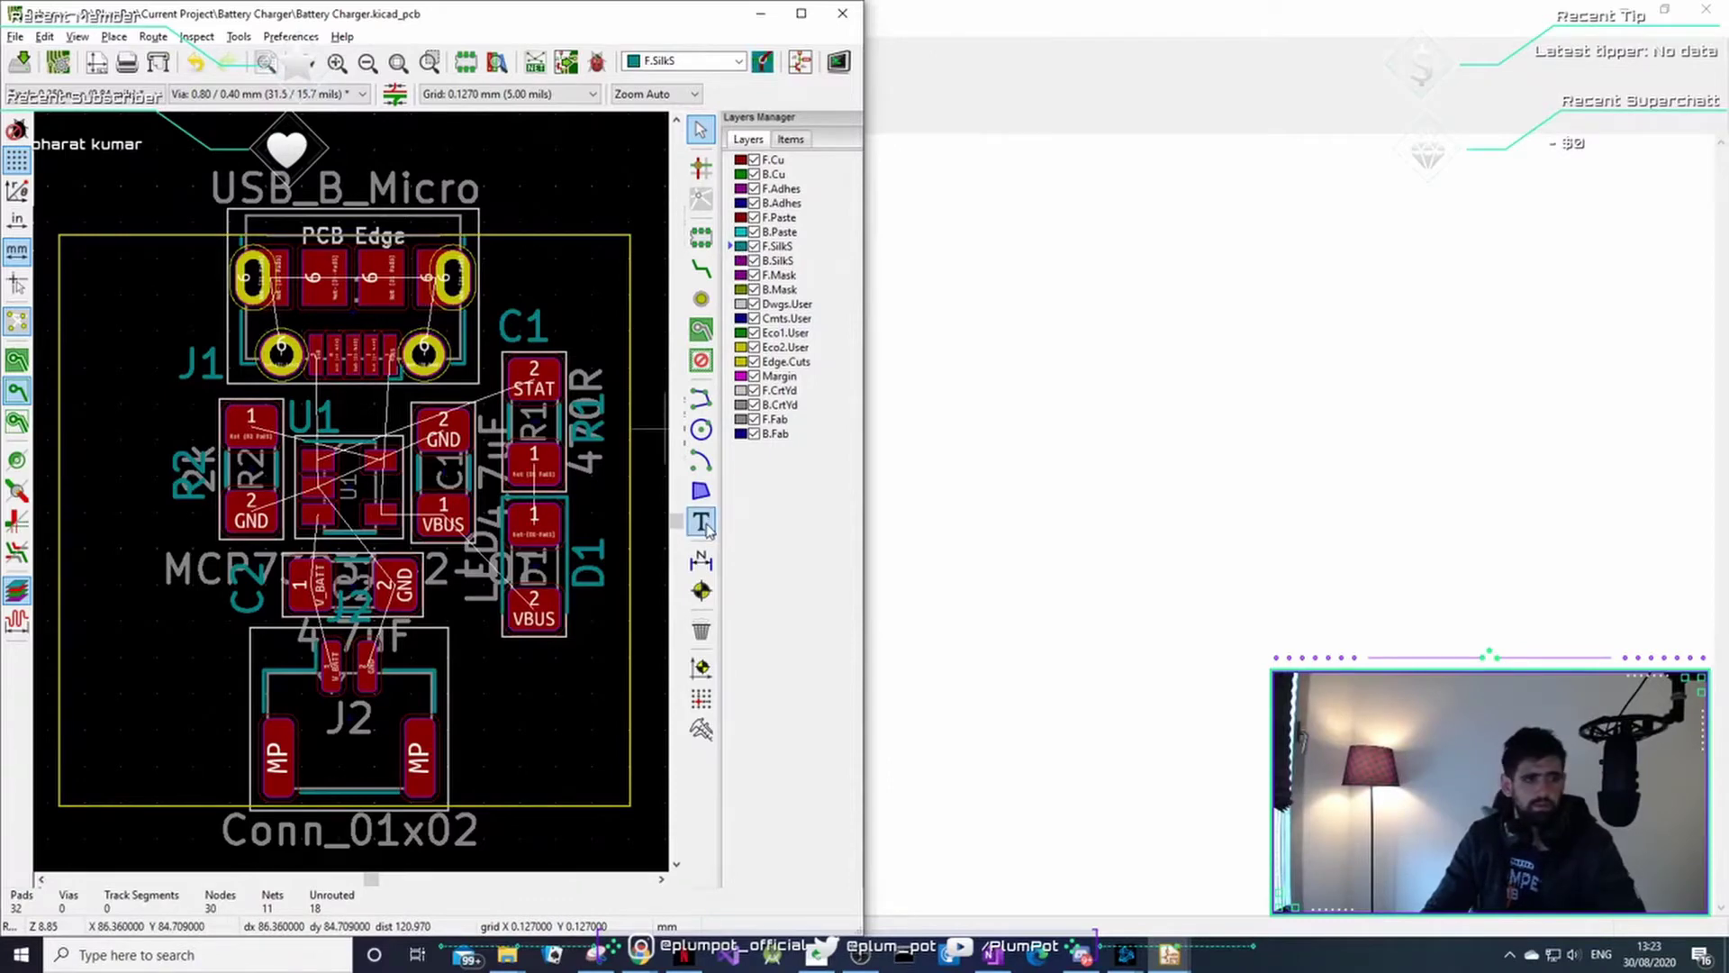
left_click(498, 730)
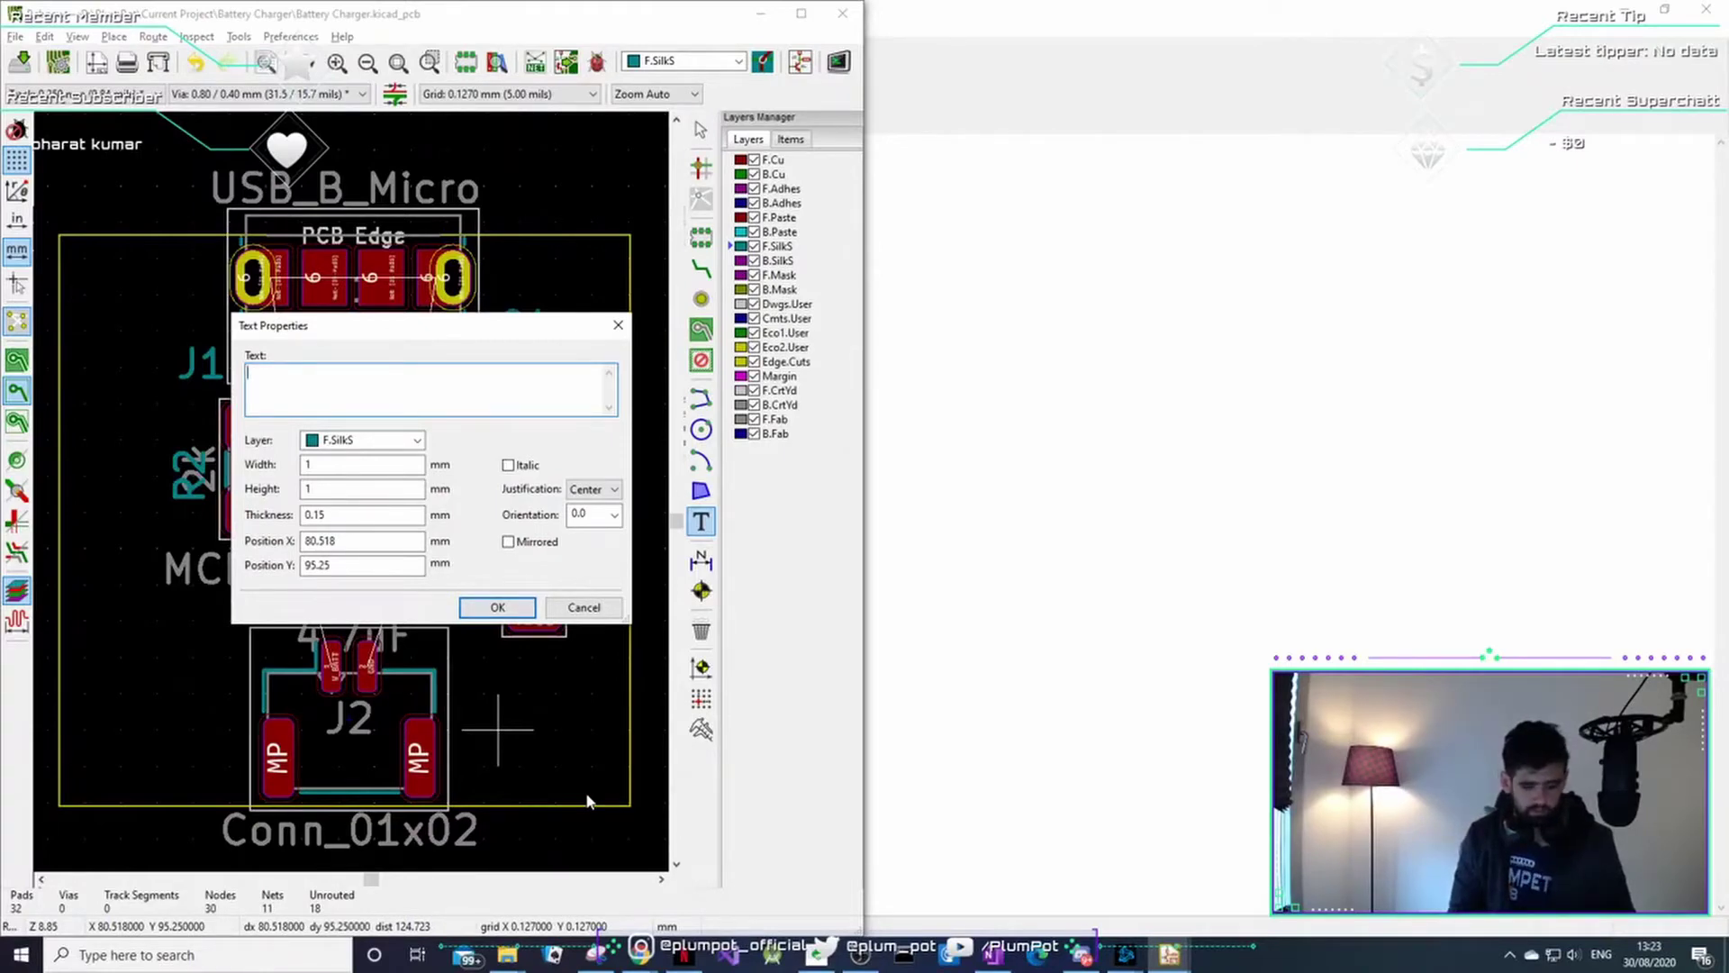
type("BAT")
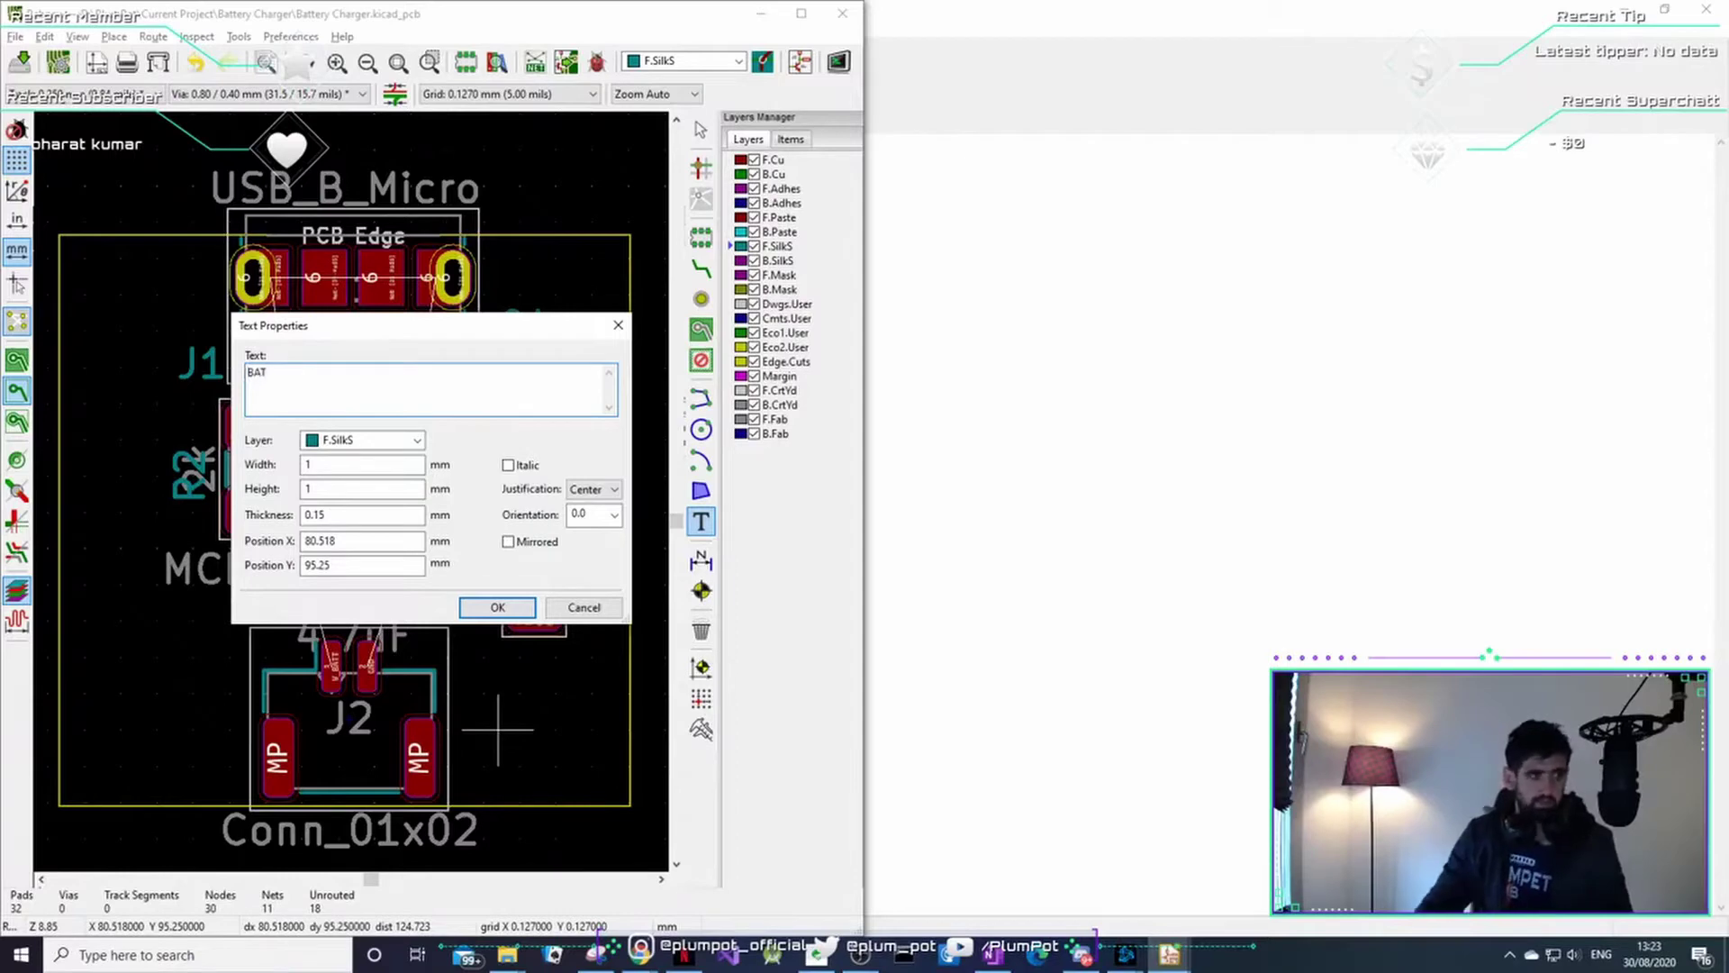
left_click(360, 466)
key("BackSpace")
type("2")
left_click(356, 490)
key("BackSpace")
type("2")
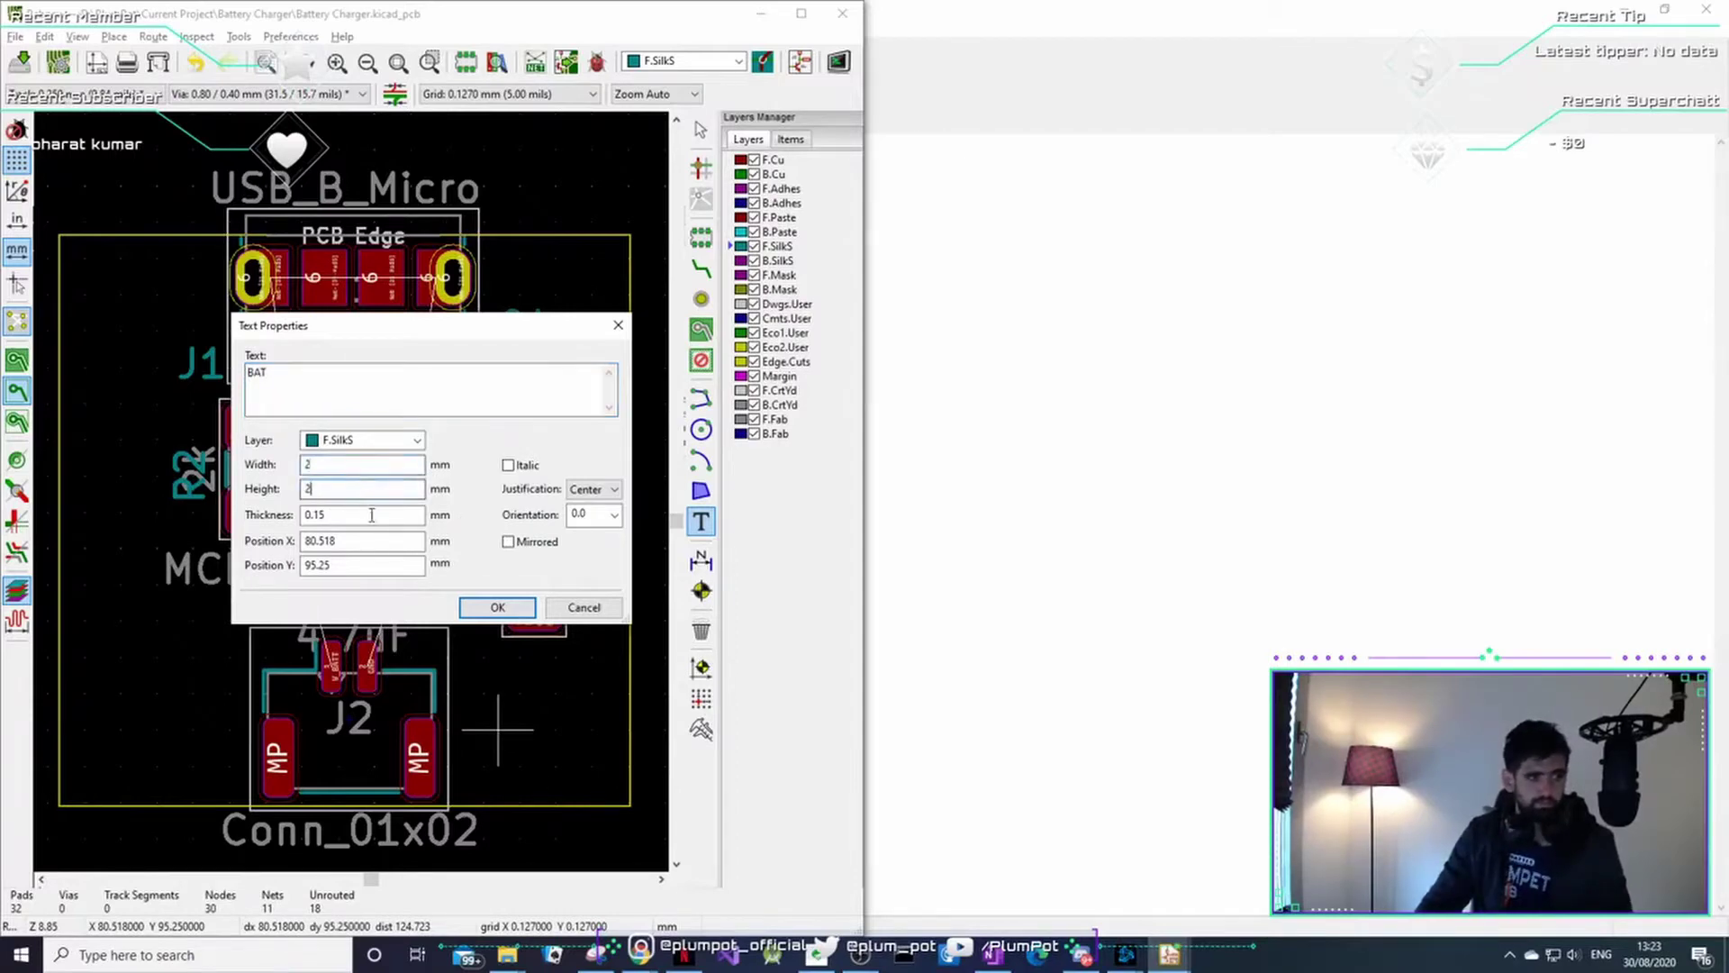
left_click(497, 607)
left_click(527, 738)
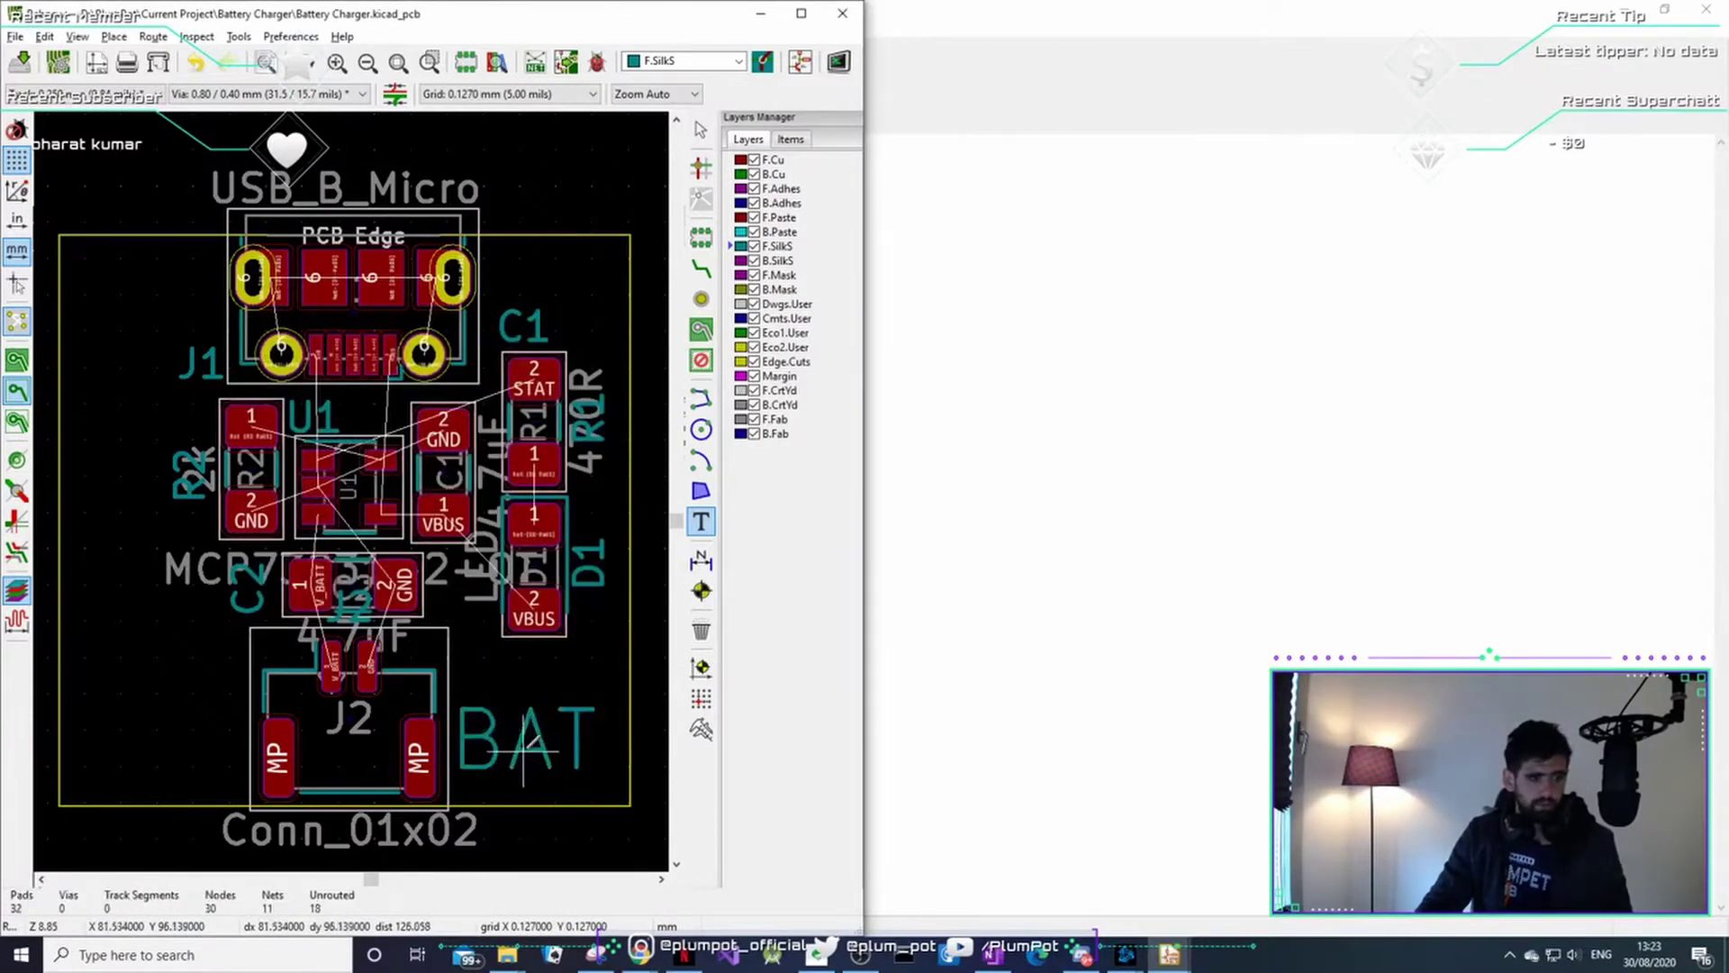
middle_click_drag(399, 696, 425, 625)
scroll(425, 625, "up", 1)
scroll(351, 491, "up", 4)
scroll(352, 490, "down", 4)
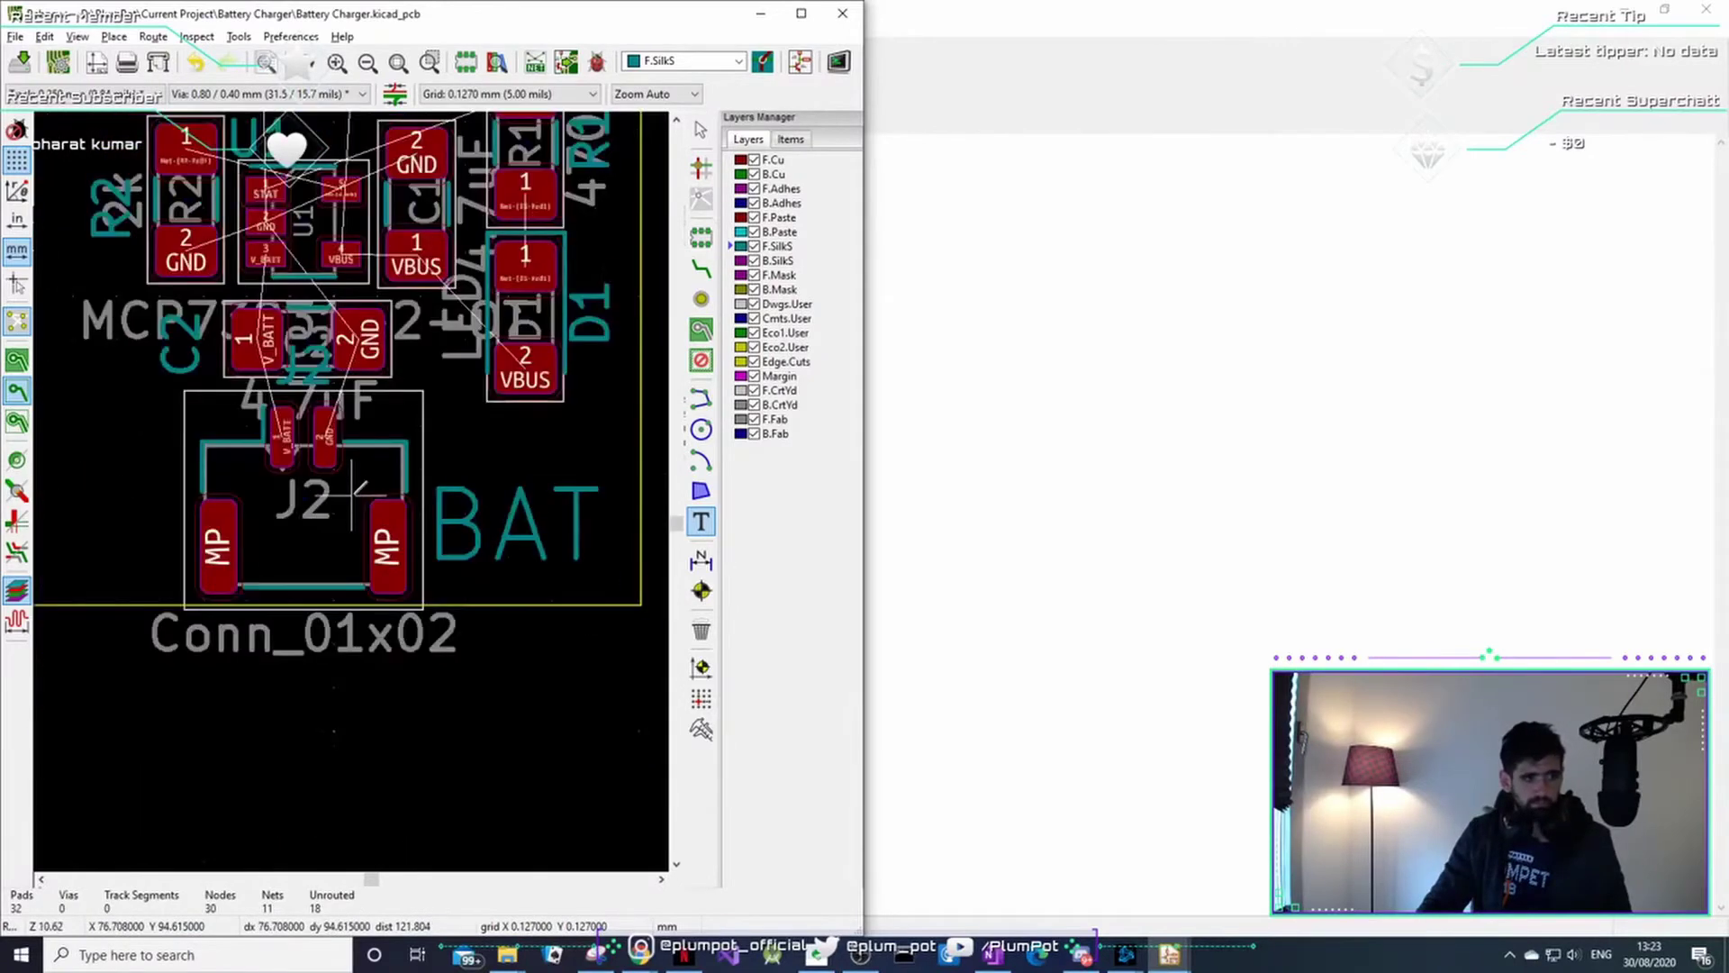
middle_click_drag(337, 509, 345, 556)
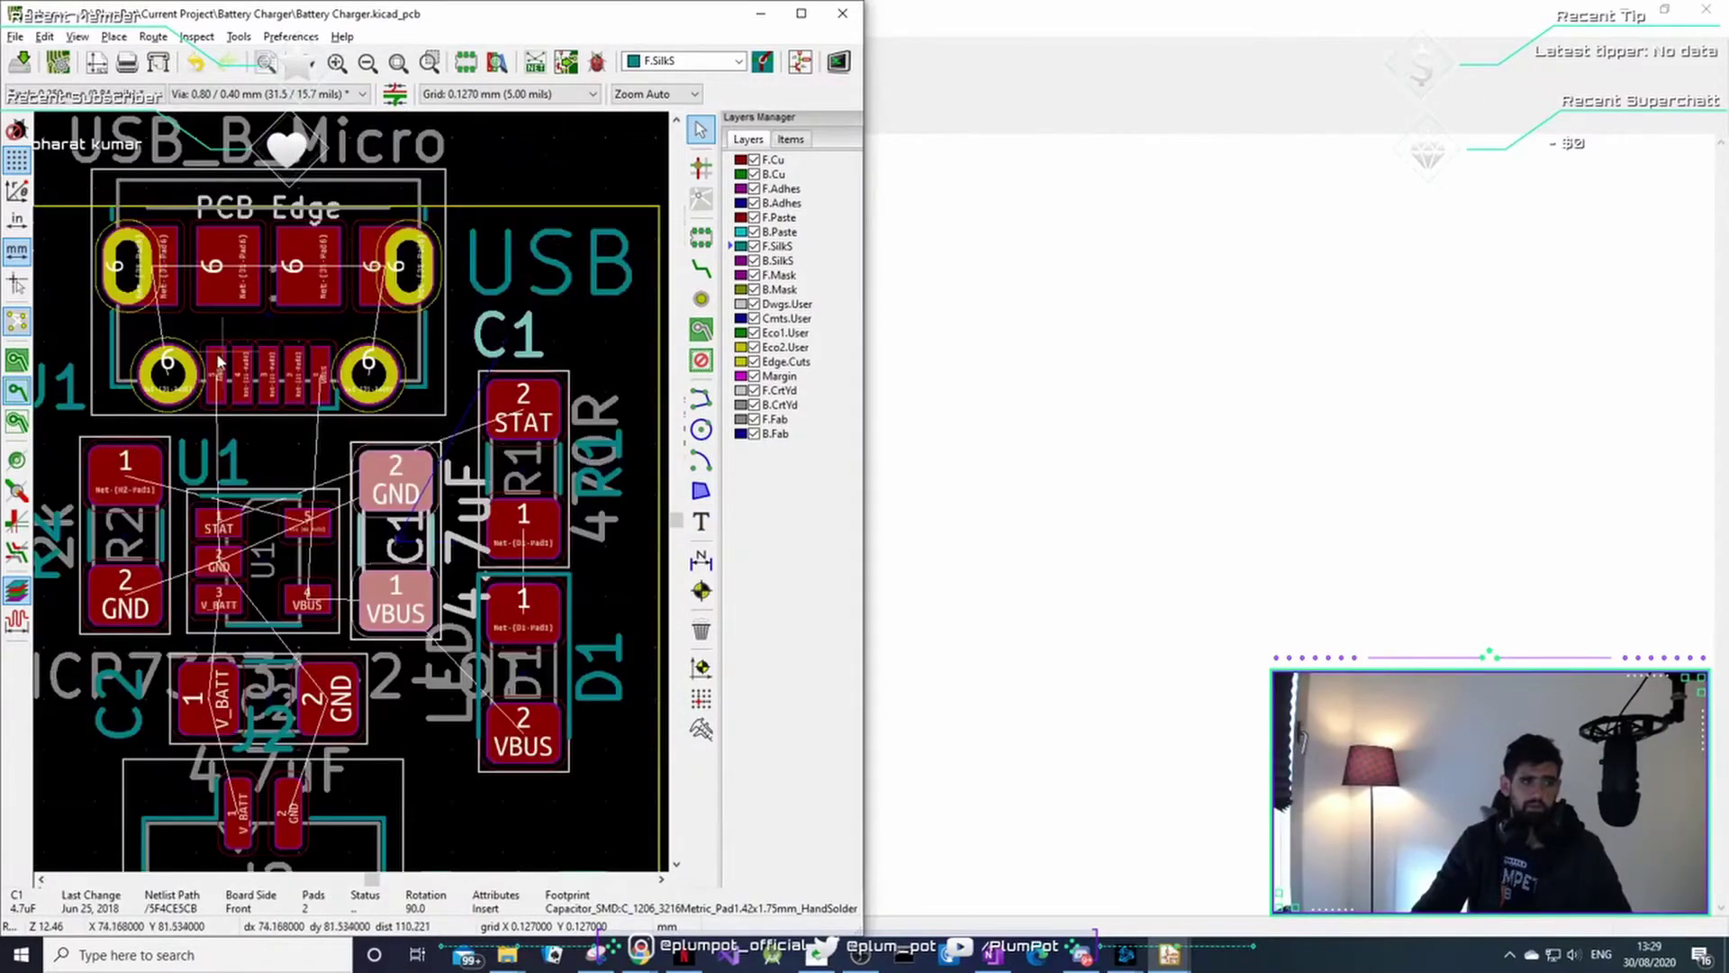
- On F.Cu, route a track across J1's upper row of number 6 pads and connect the right round pad 6 to the oval pad above it
scroll(264, 446, "up", 1)
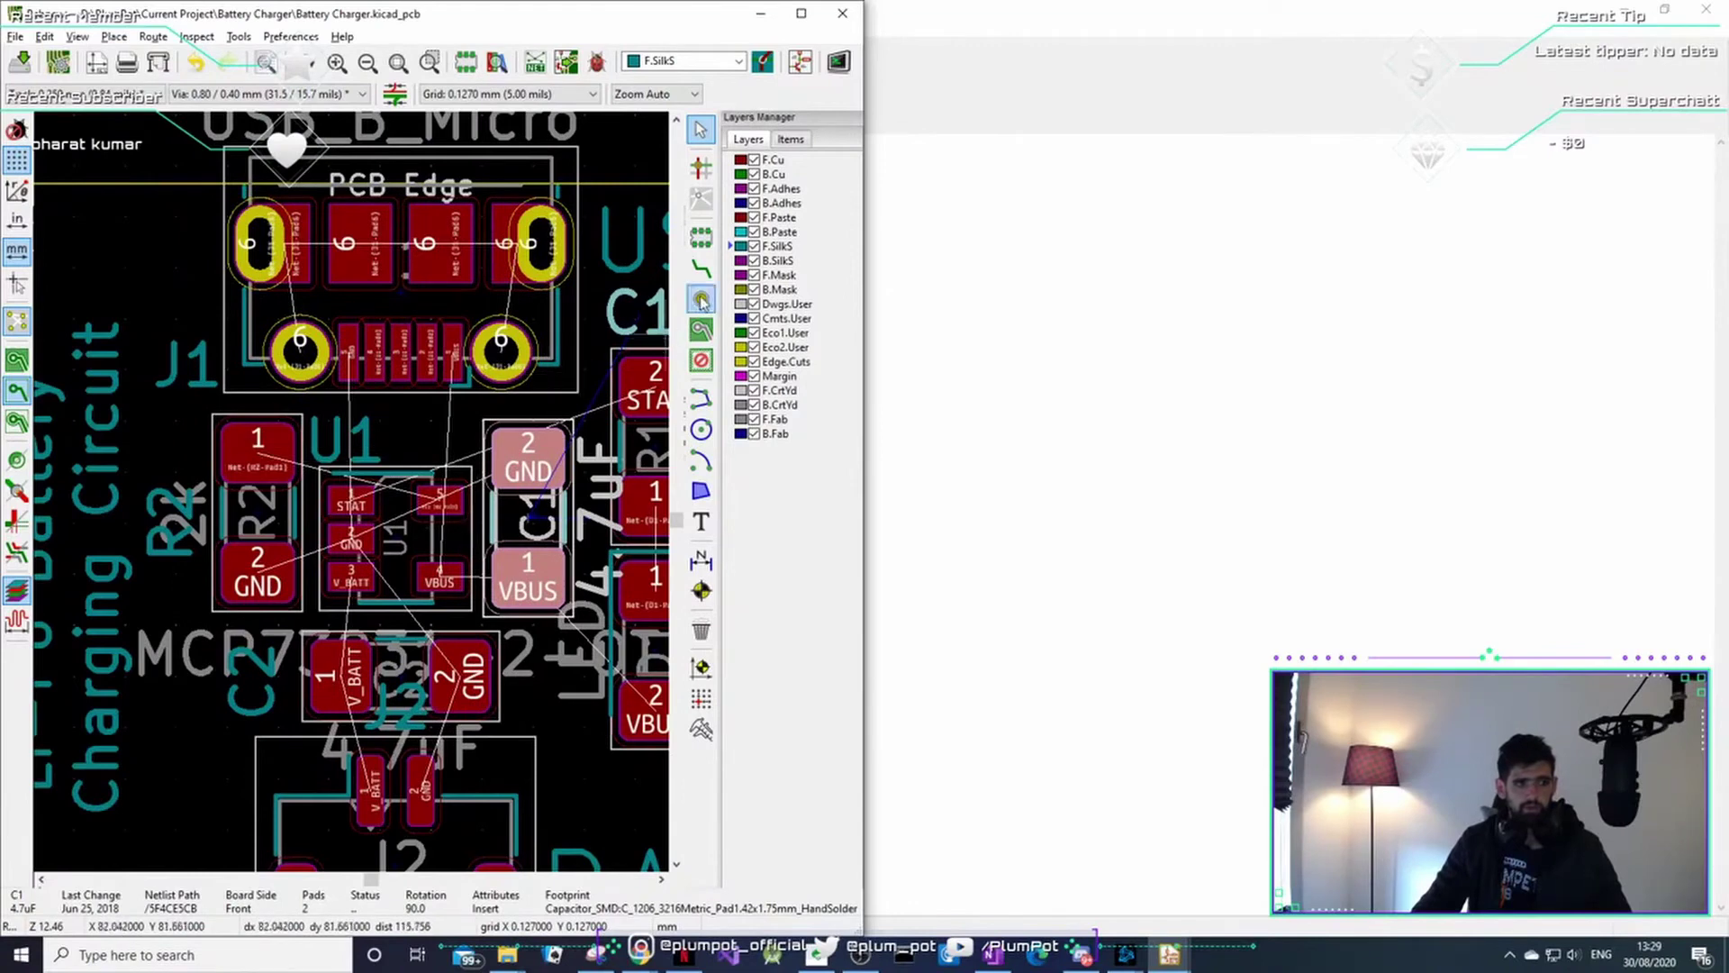
left_click(739, 162)
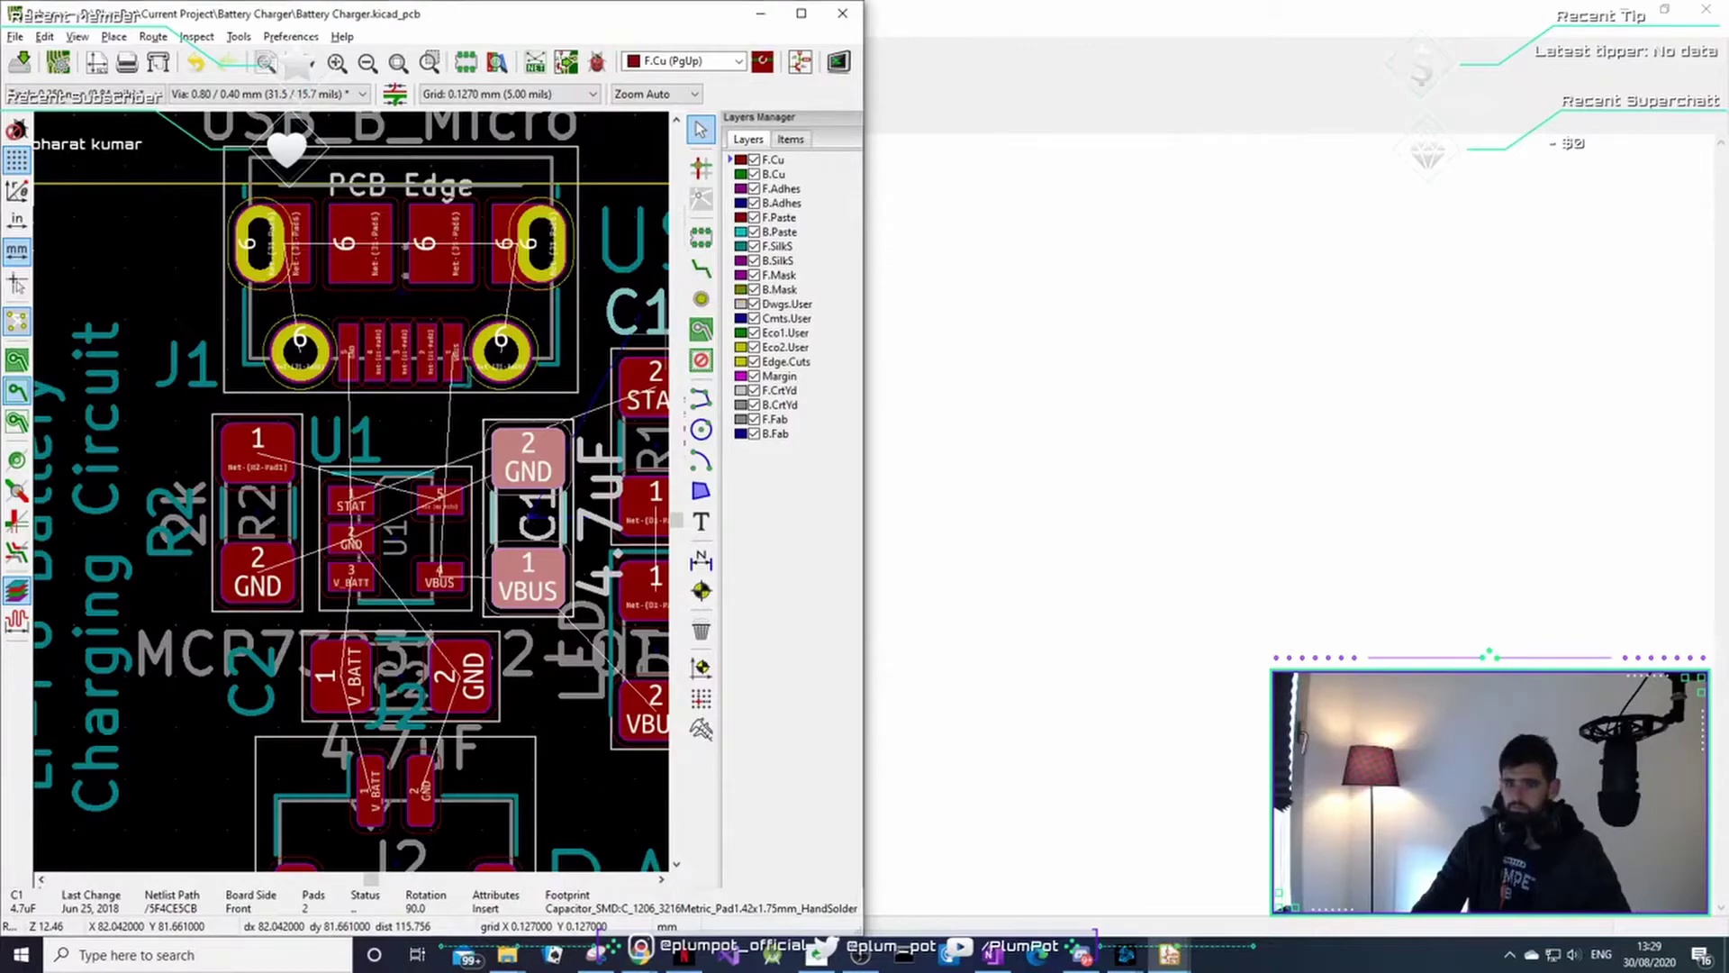
left_click(800, 13)
left_click(1567, 261)
scroll(692, 282, "up", 4)
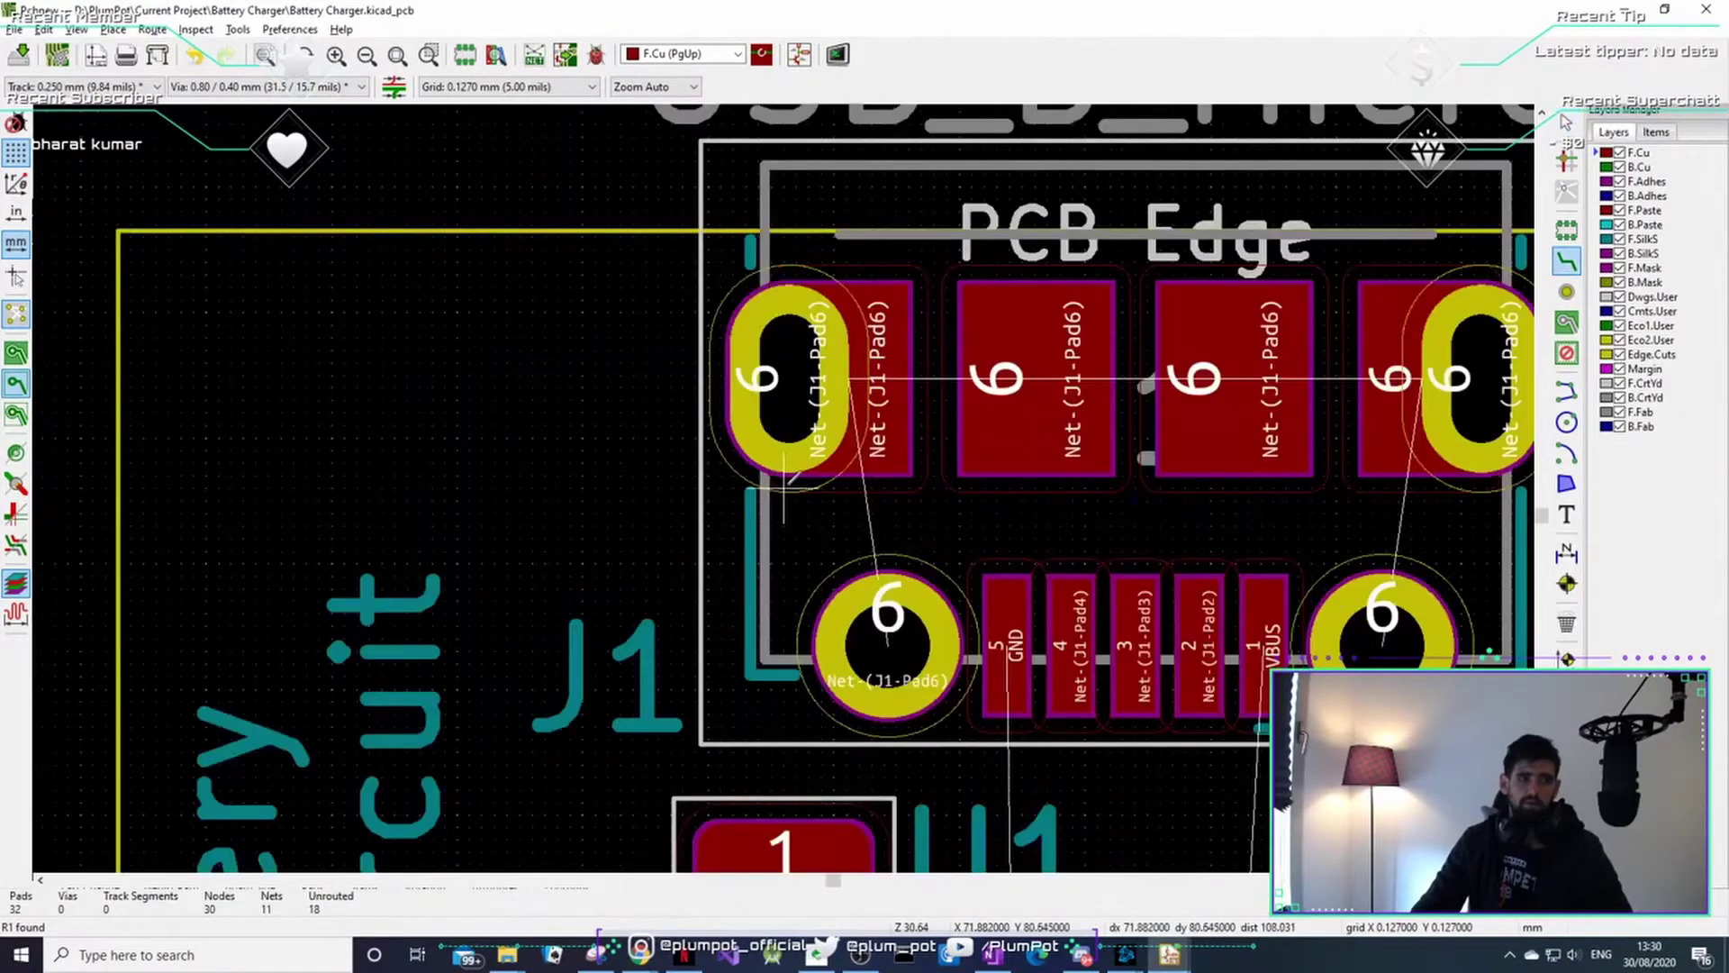
left_click(789, 379)
scroll(1036, 386, "down", 3)
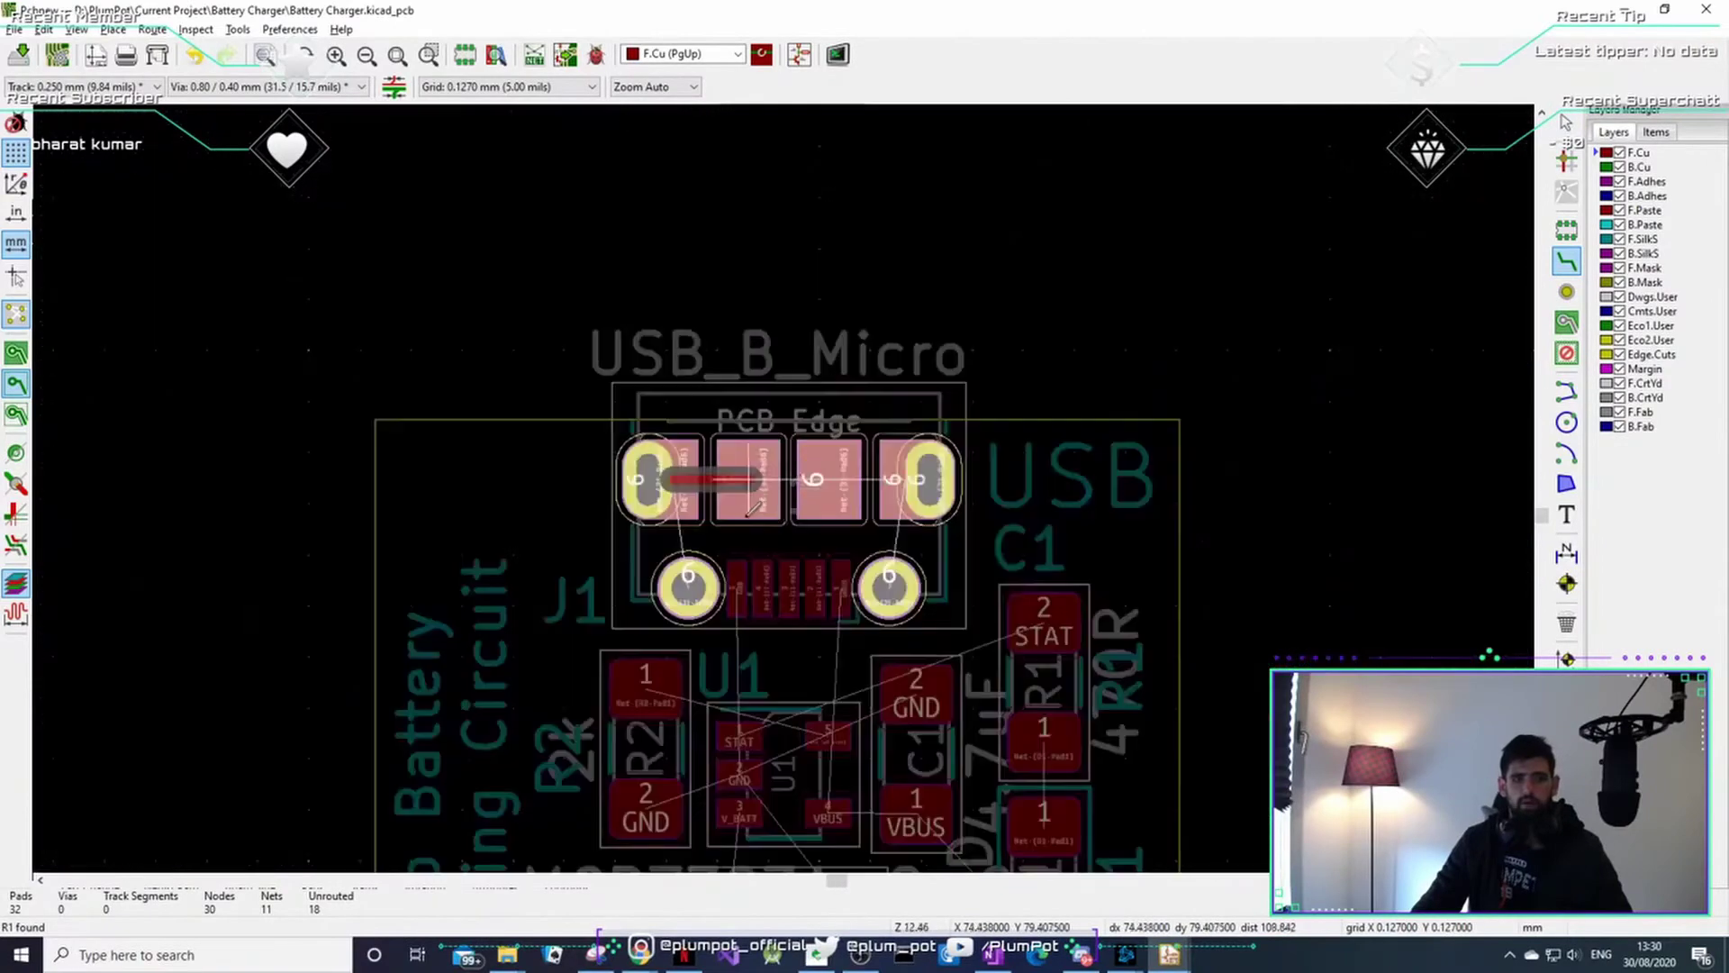
scroll(824, 485, "up", 2)
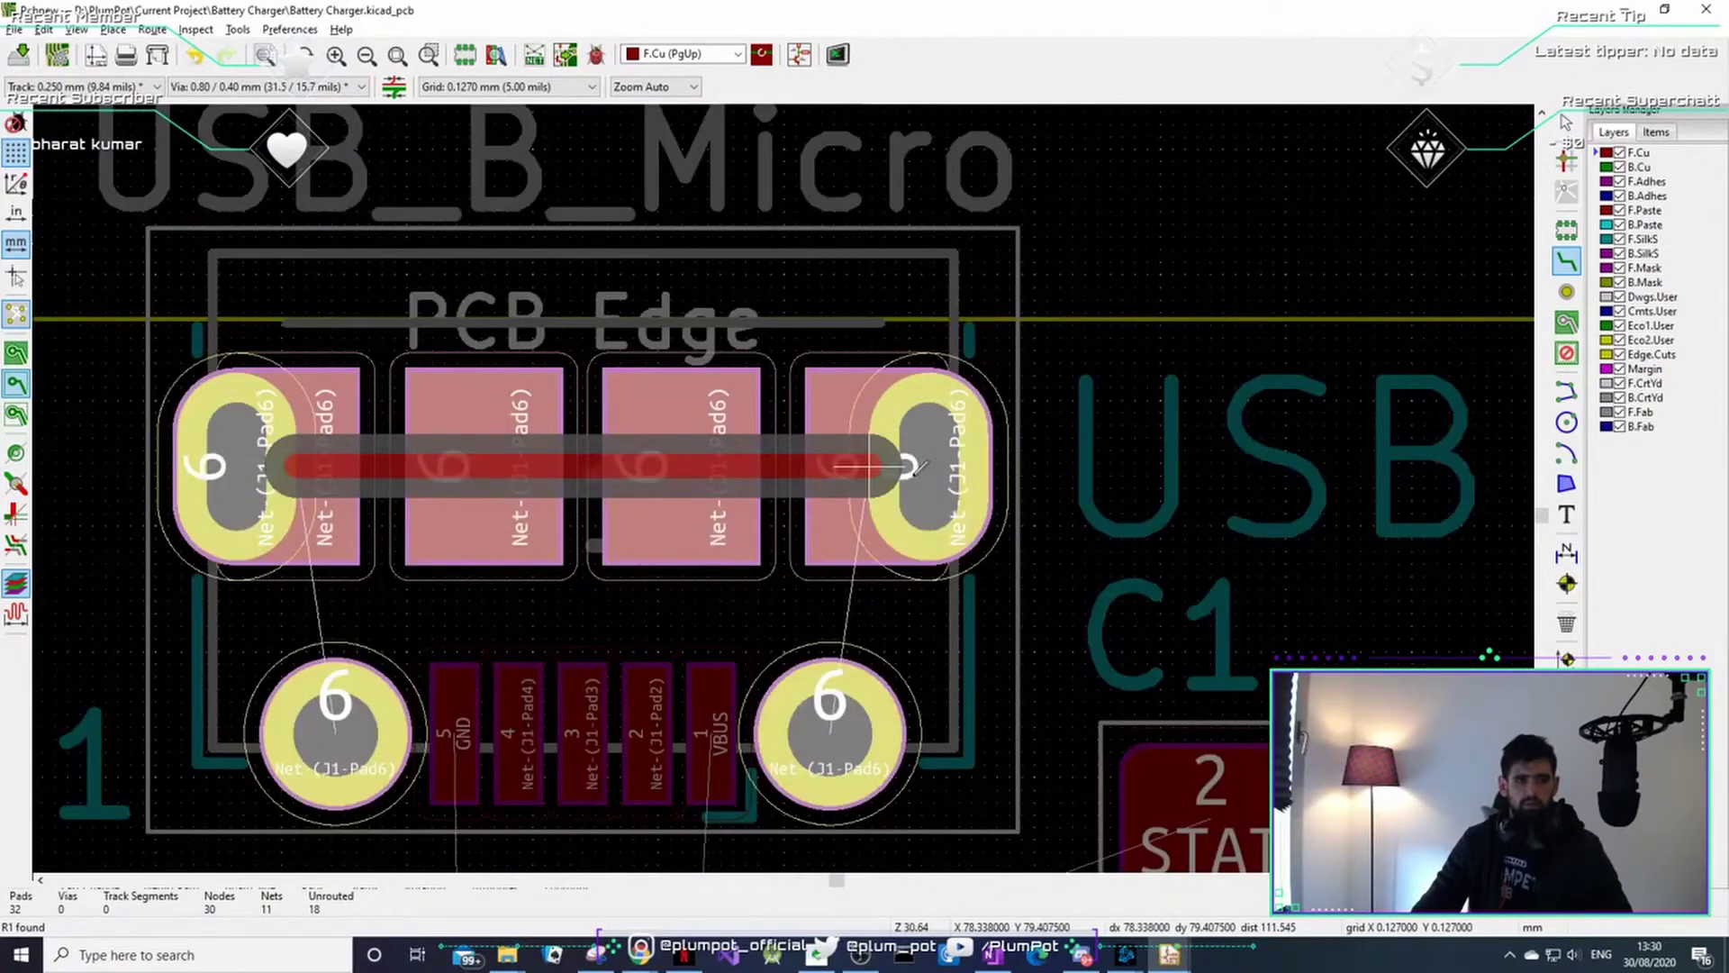
left_click(931, 466)
left_click(830, 734)
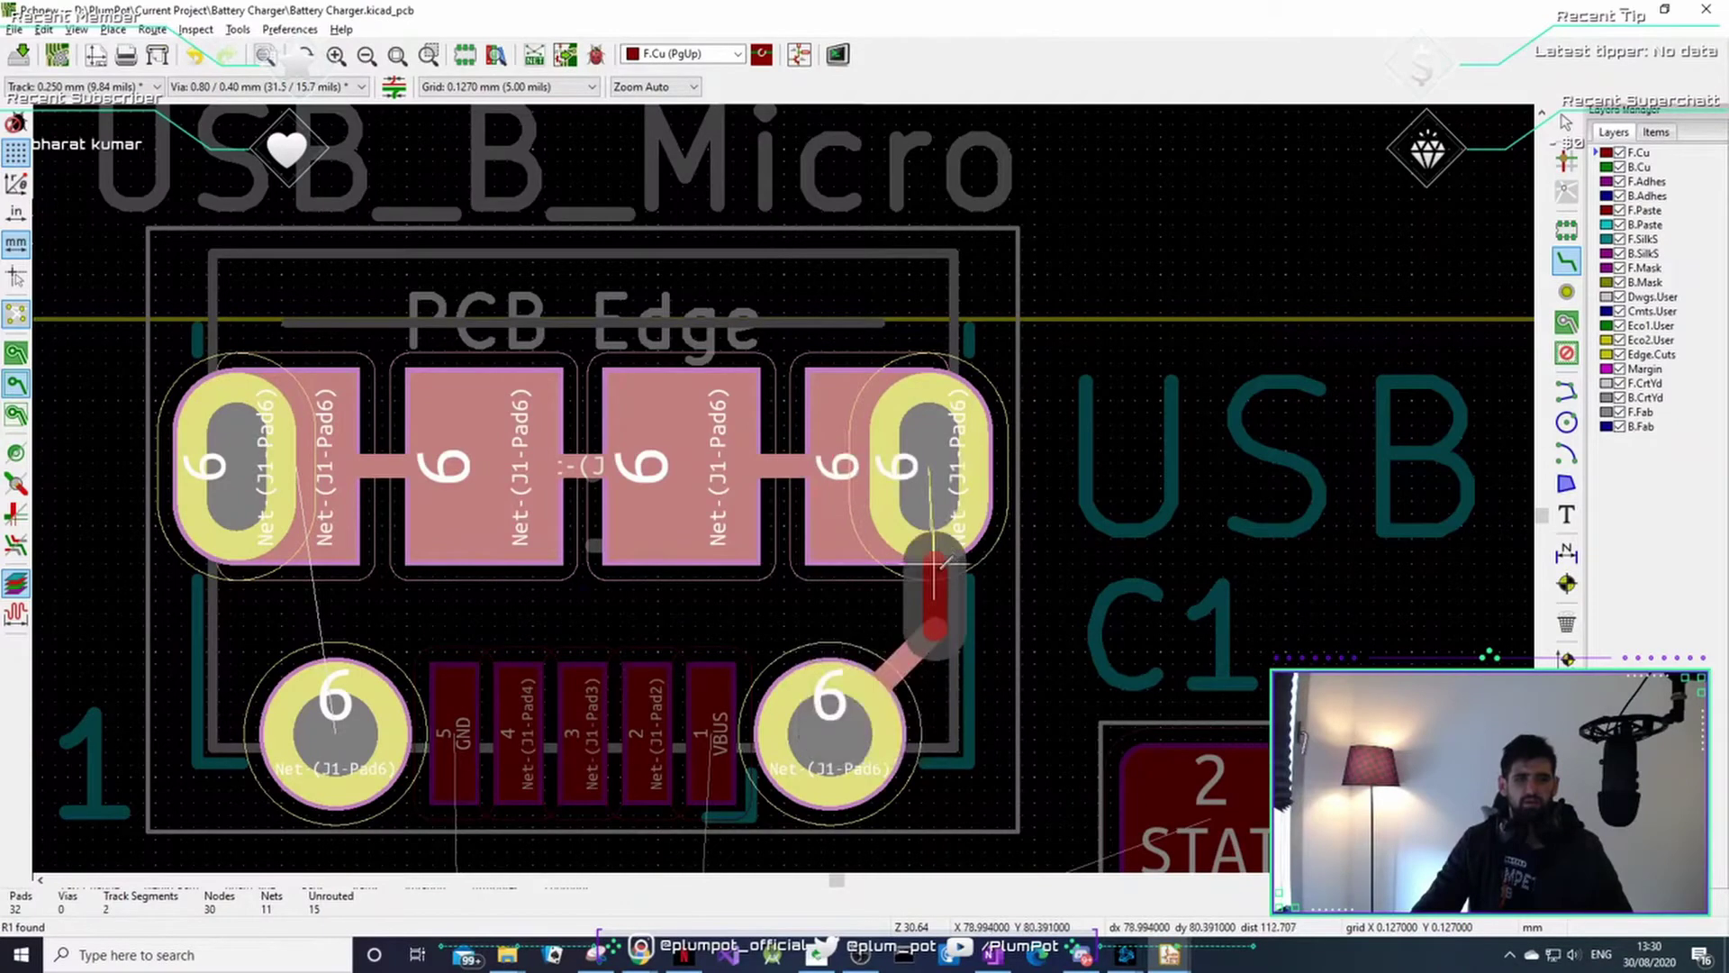
left_click(927, 500)
- Examine the tracks between J1's number 6 pads up close
scroll(572, 505, "up", 3)
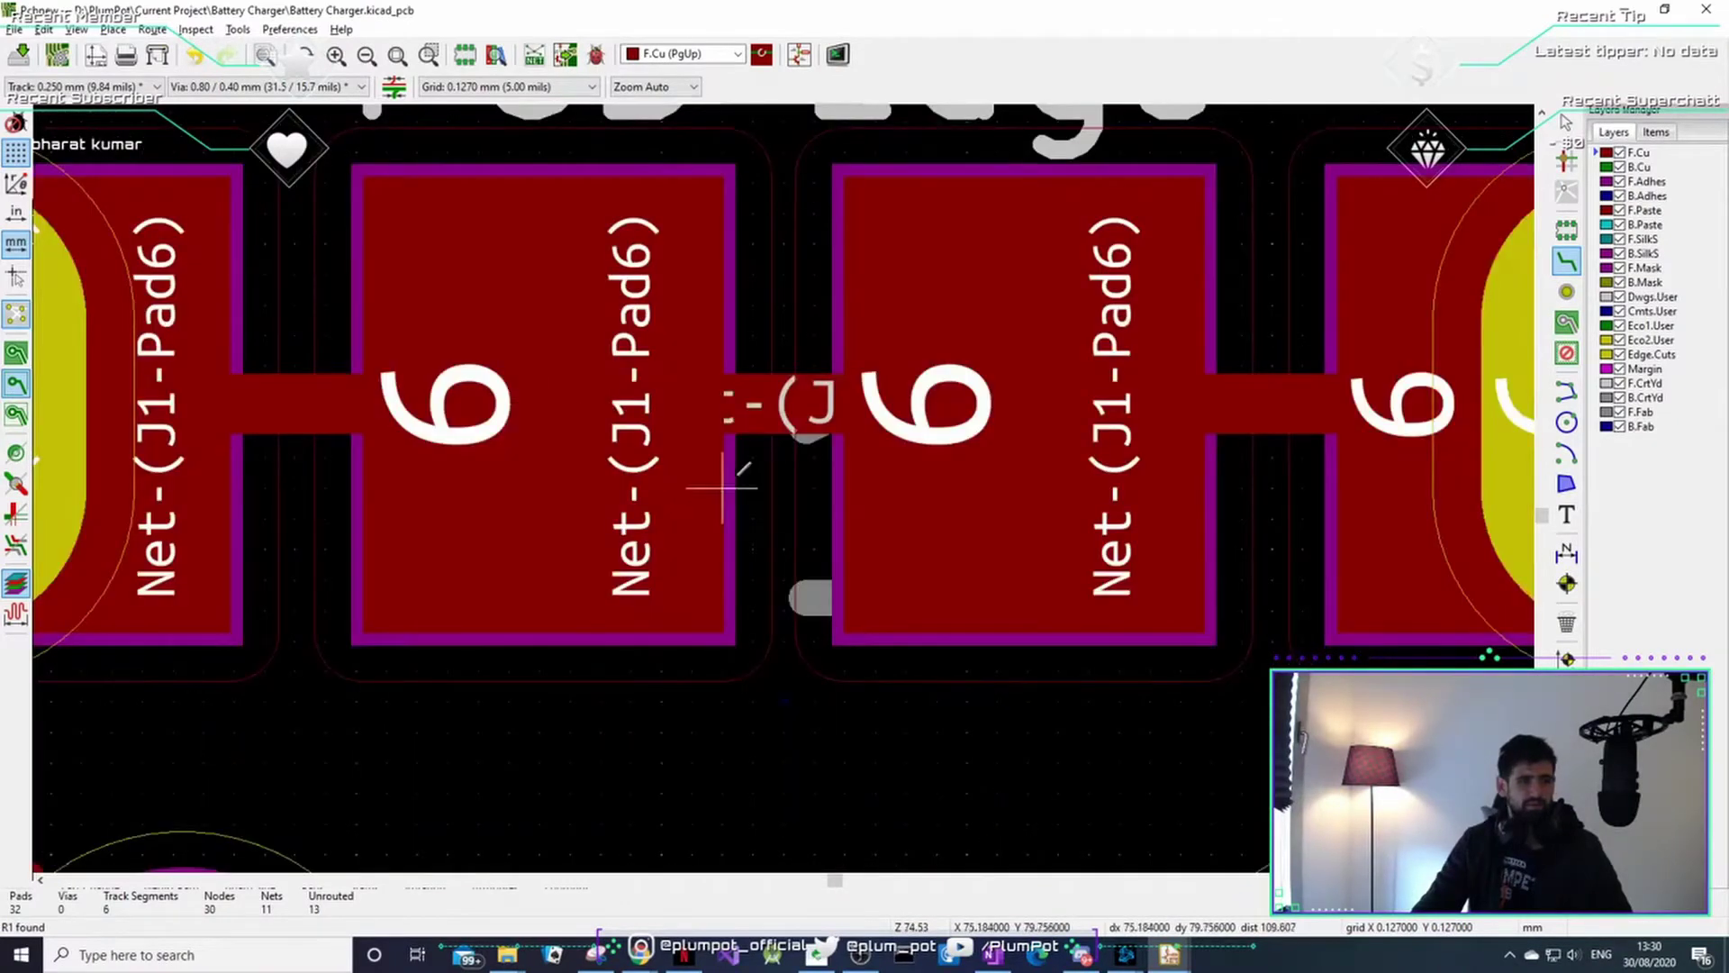
scroll(721, 482, "up", 3)
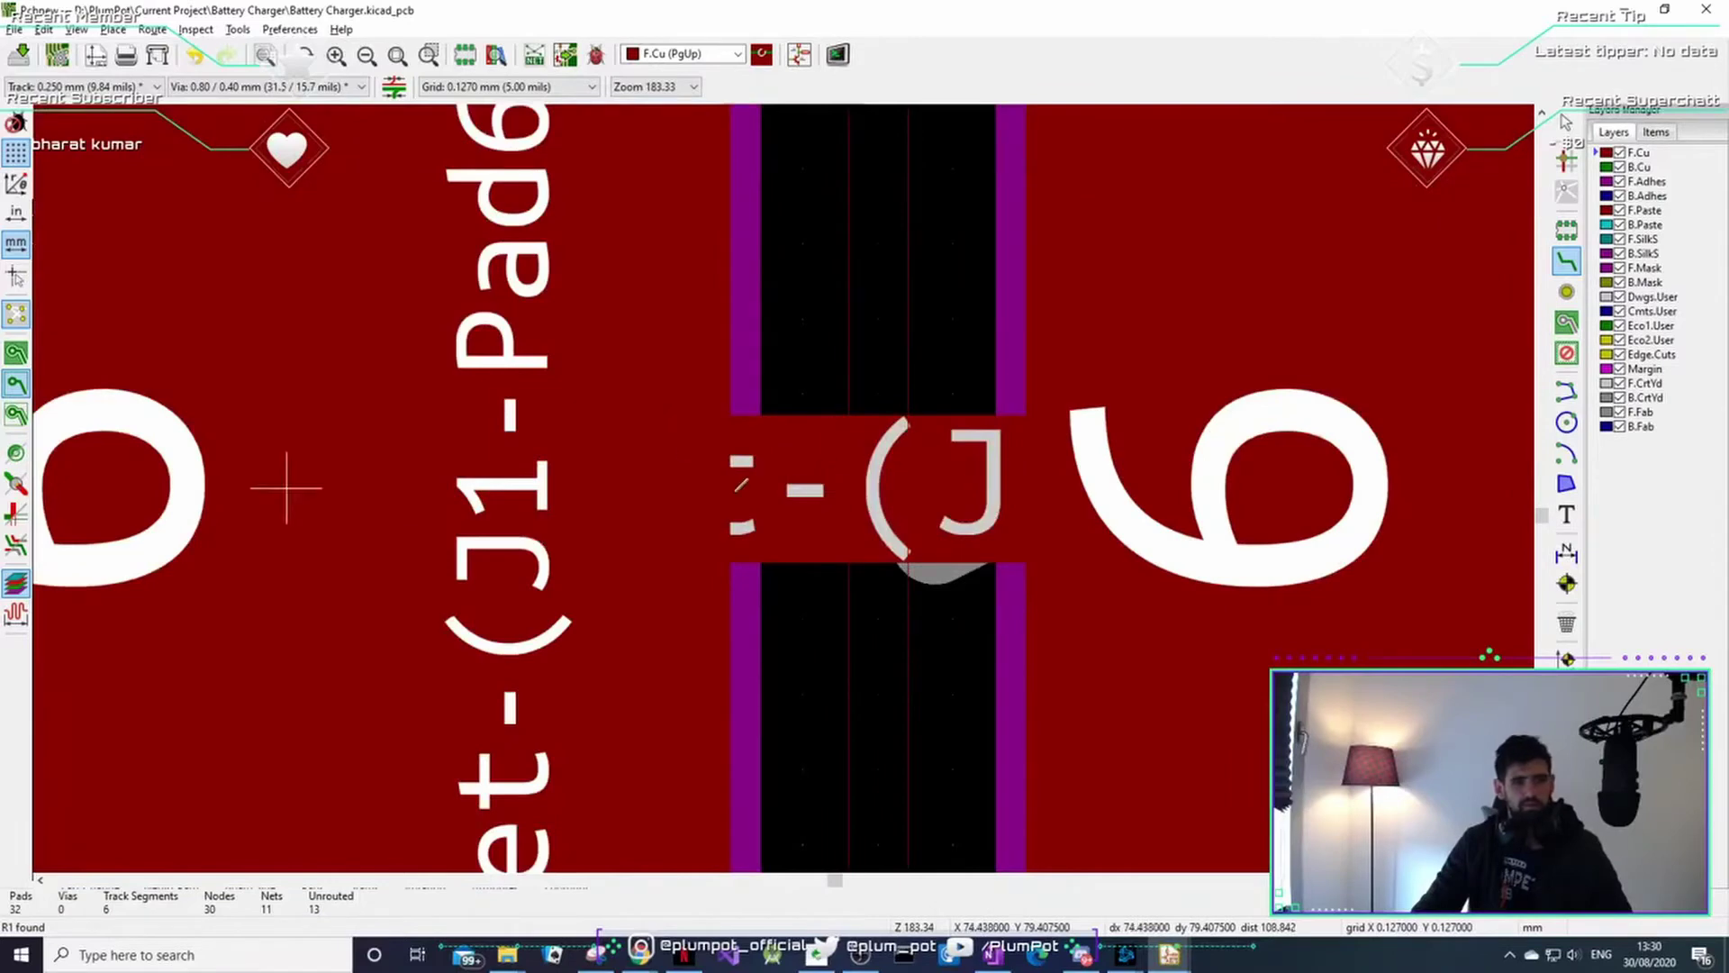
scroll(803, 396, "down", 6)
scroll(753, 548, "up", 4)
middle_click_drag(786, 308, 753, 405)
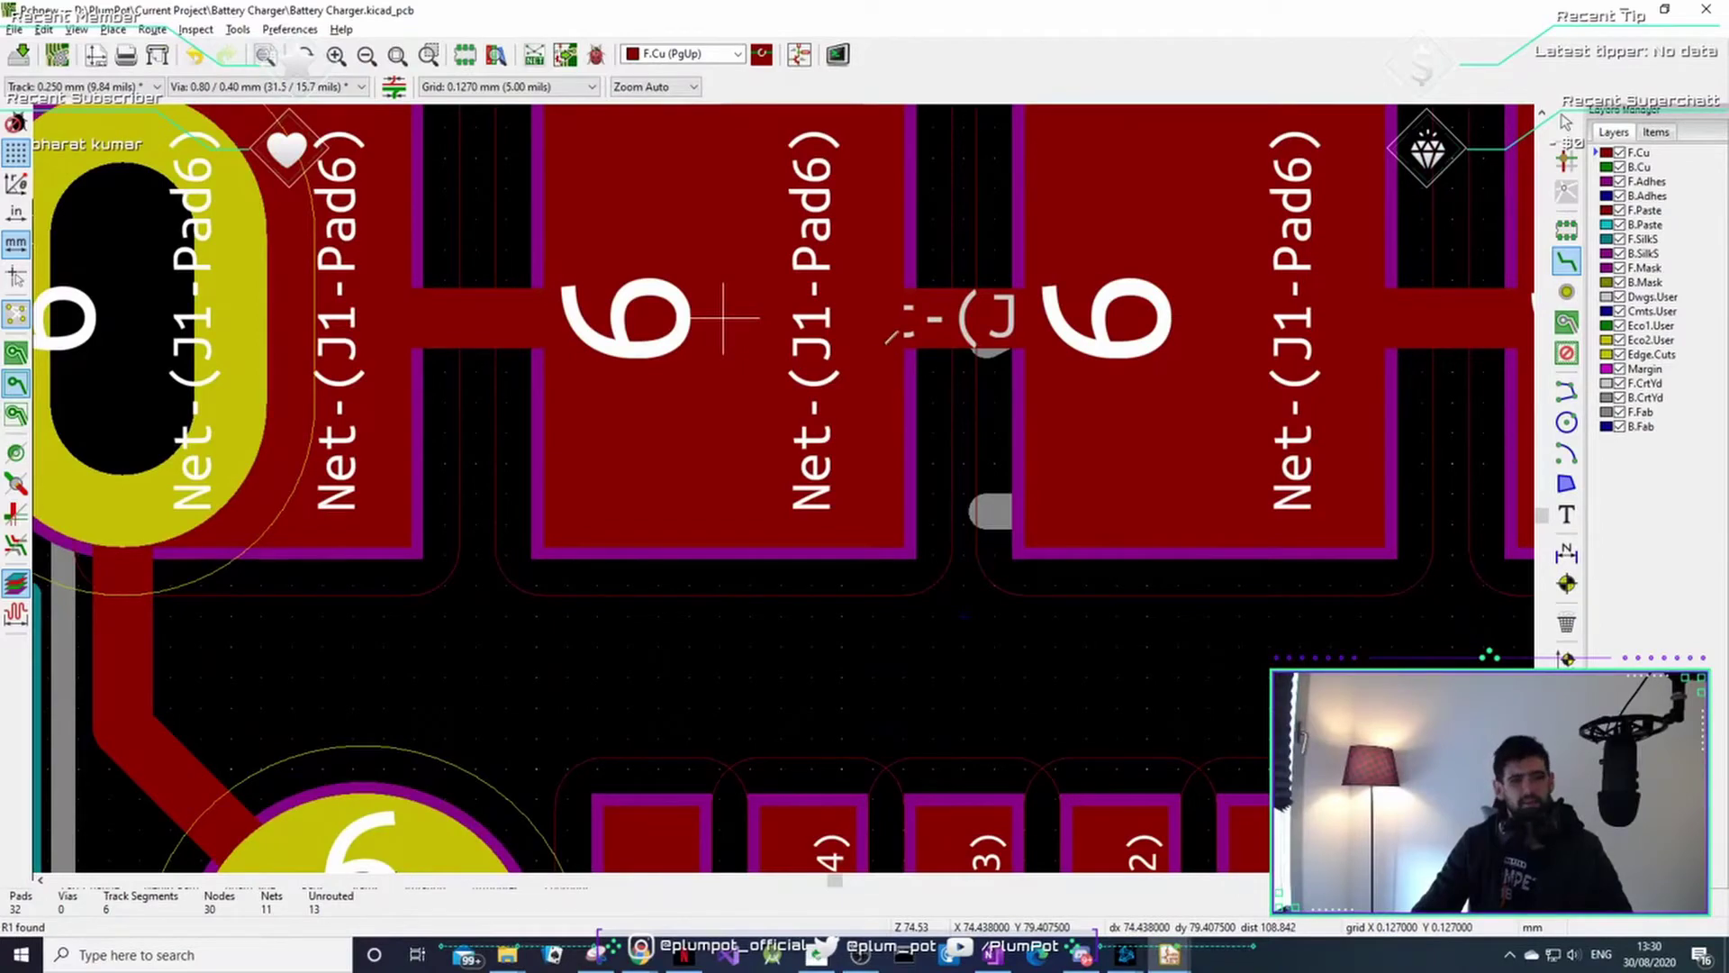
scroll(723, 317, "down", 3)
scroll(772, 487, "up", 5)
scroll(710, 560, "down", 10)
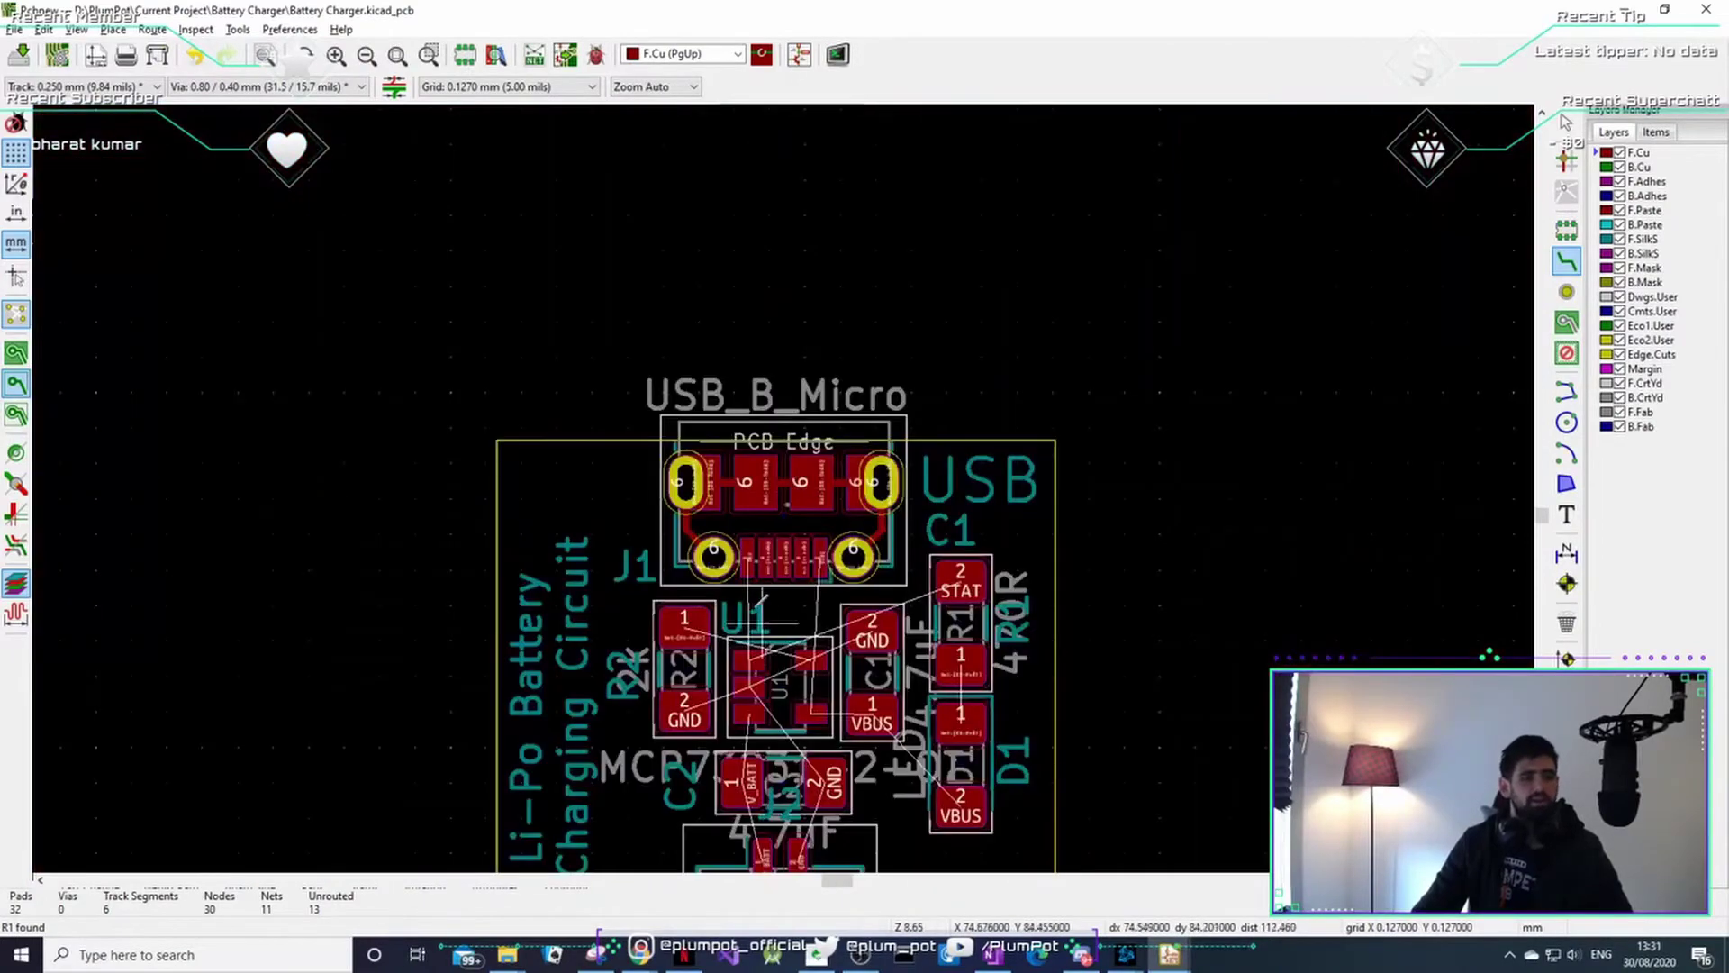
scroll(762, 601, "up", 6)
left_click(741, 297)
scroll(791, 495, "down", 1)
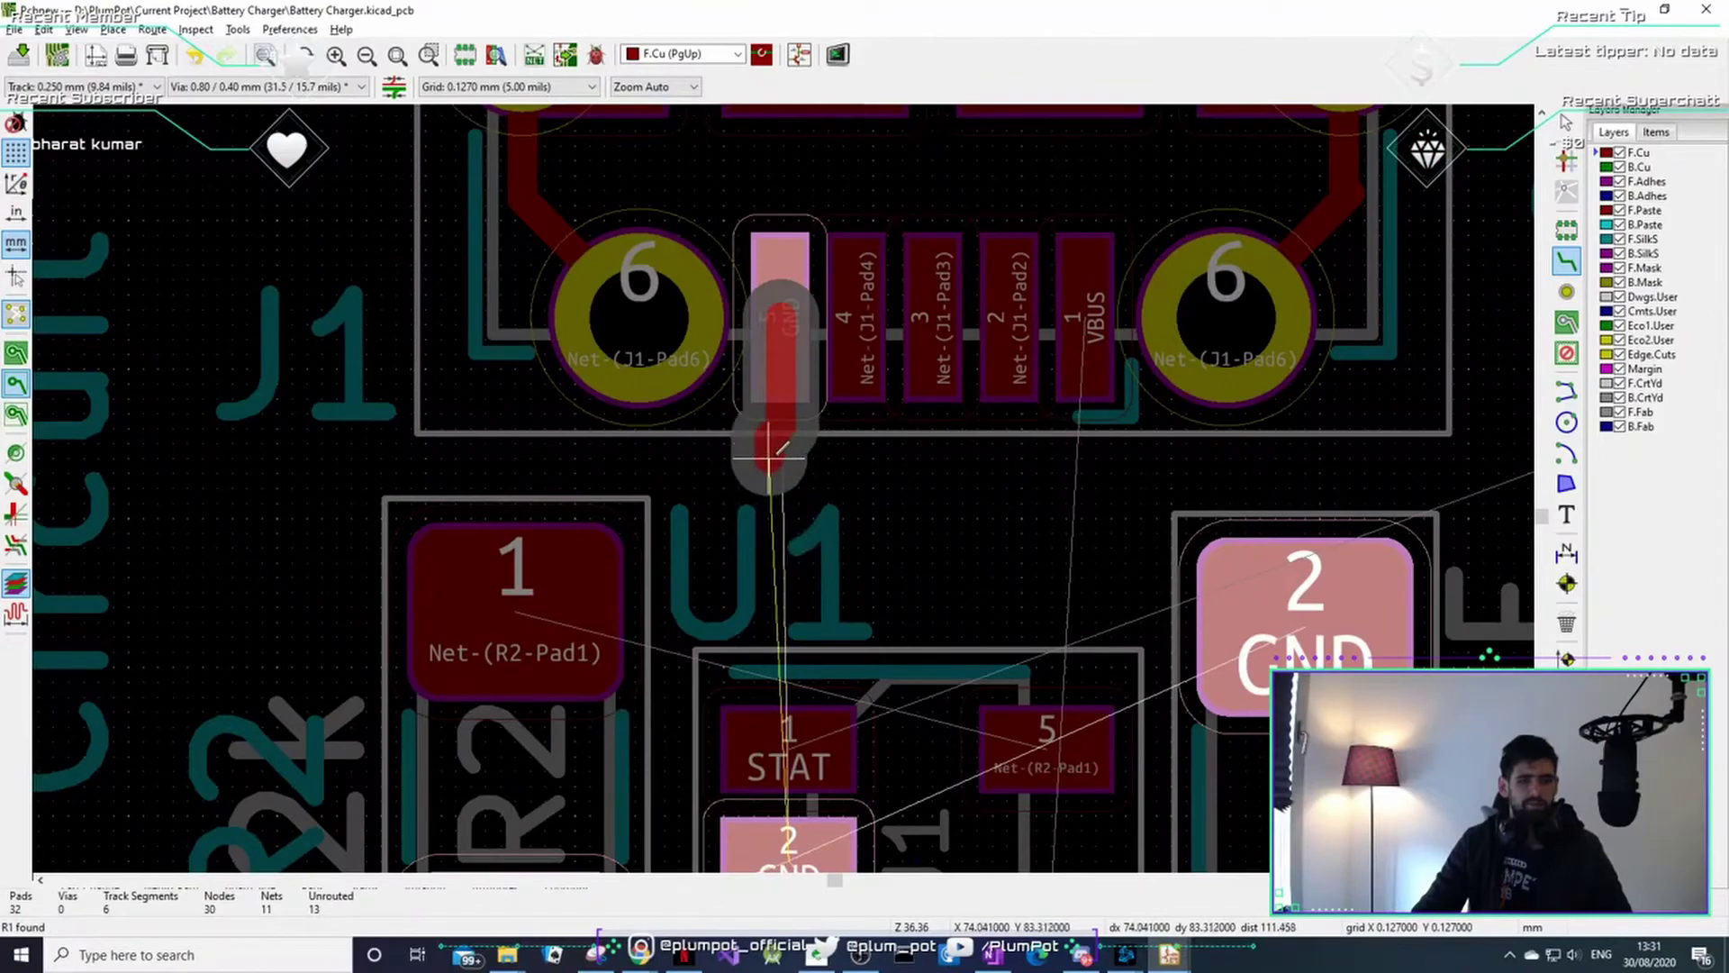
key("Escape")
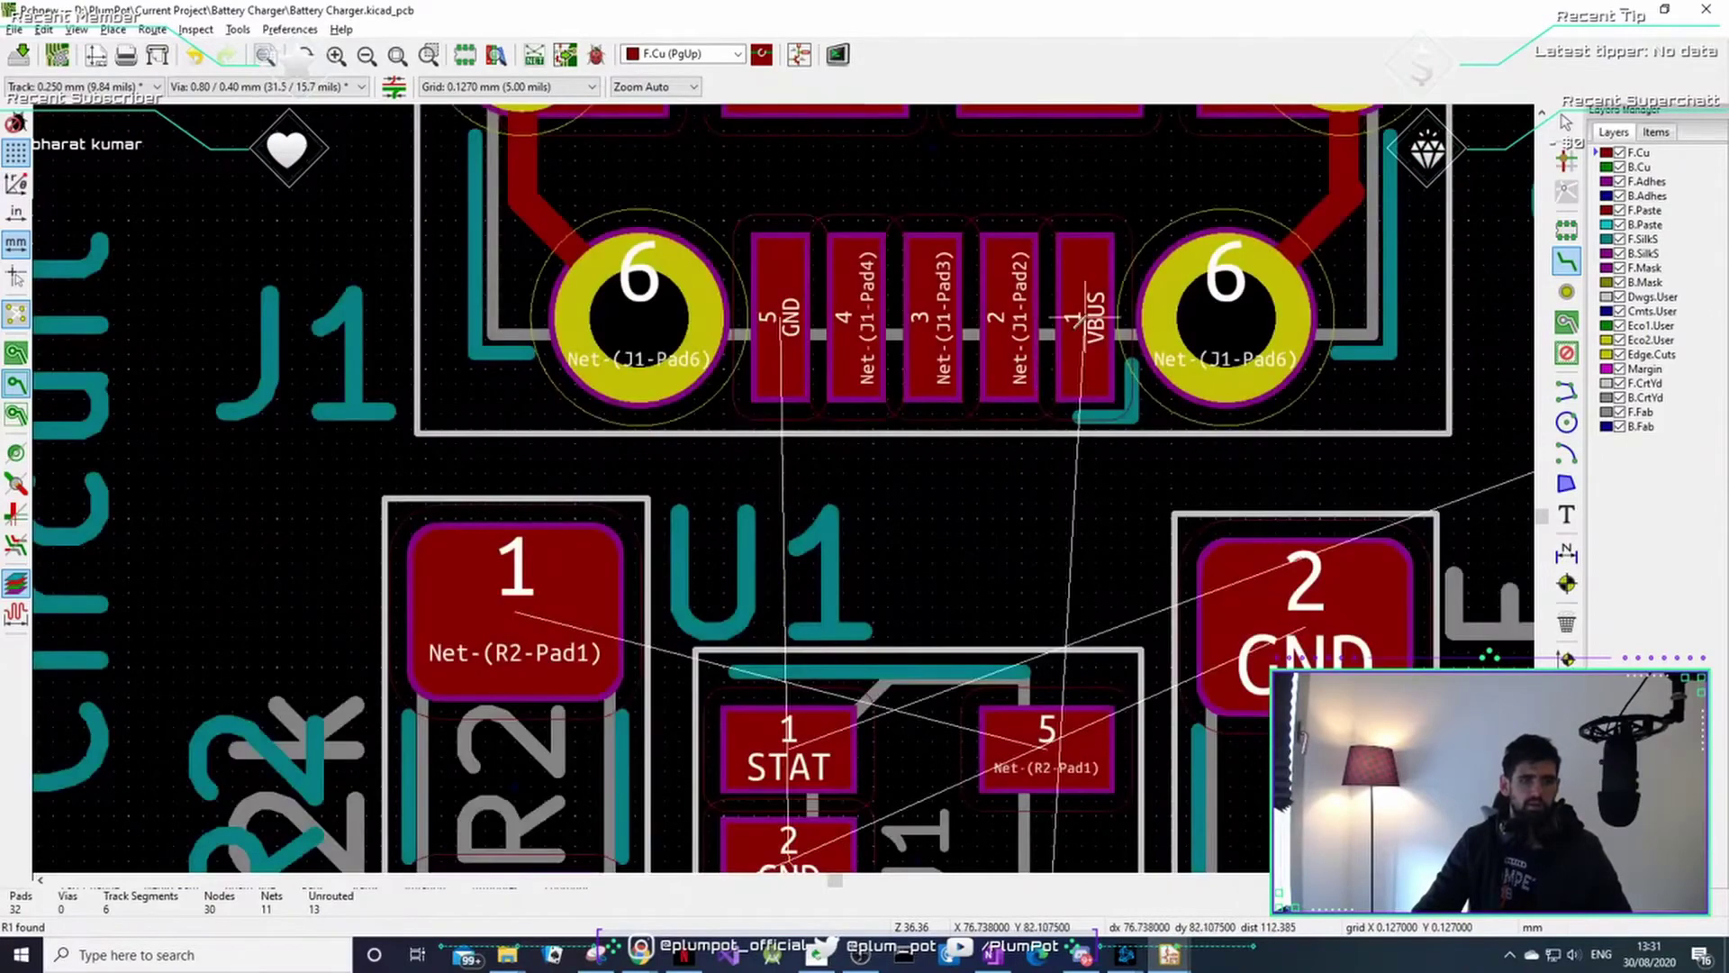
- Delete the STAT track segments running from U1 pad 1 above C1 towards R1
middle_click_drag(1038, 548, 964, 236)
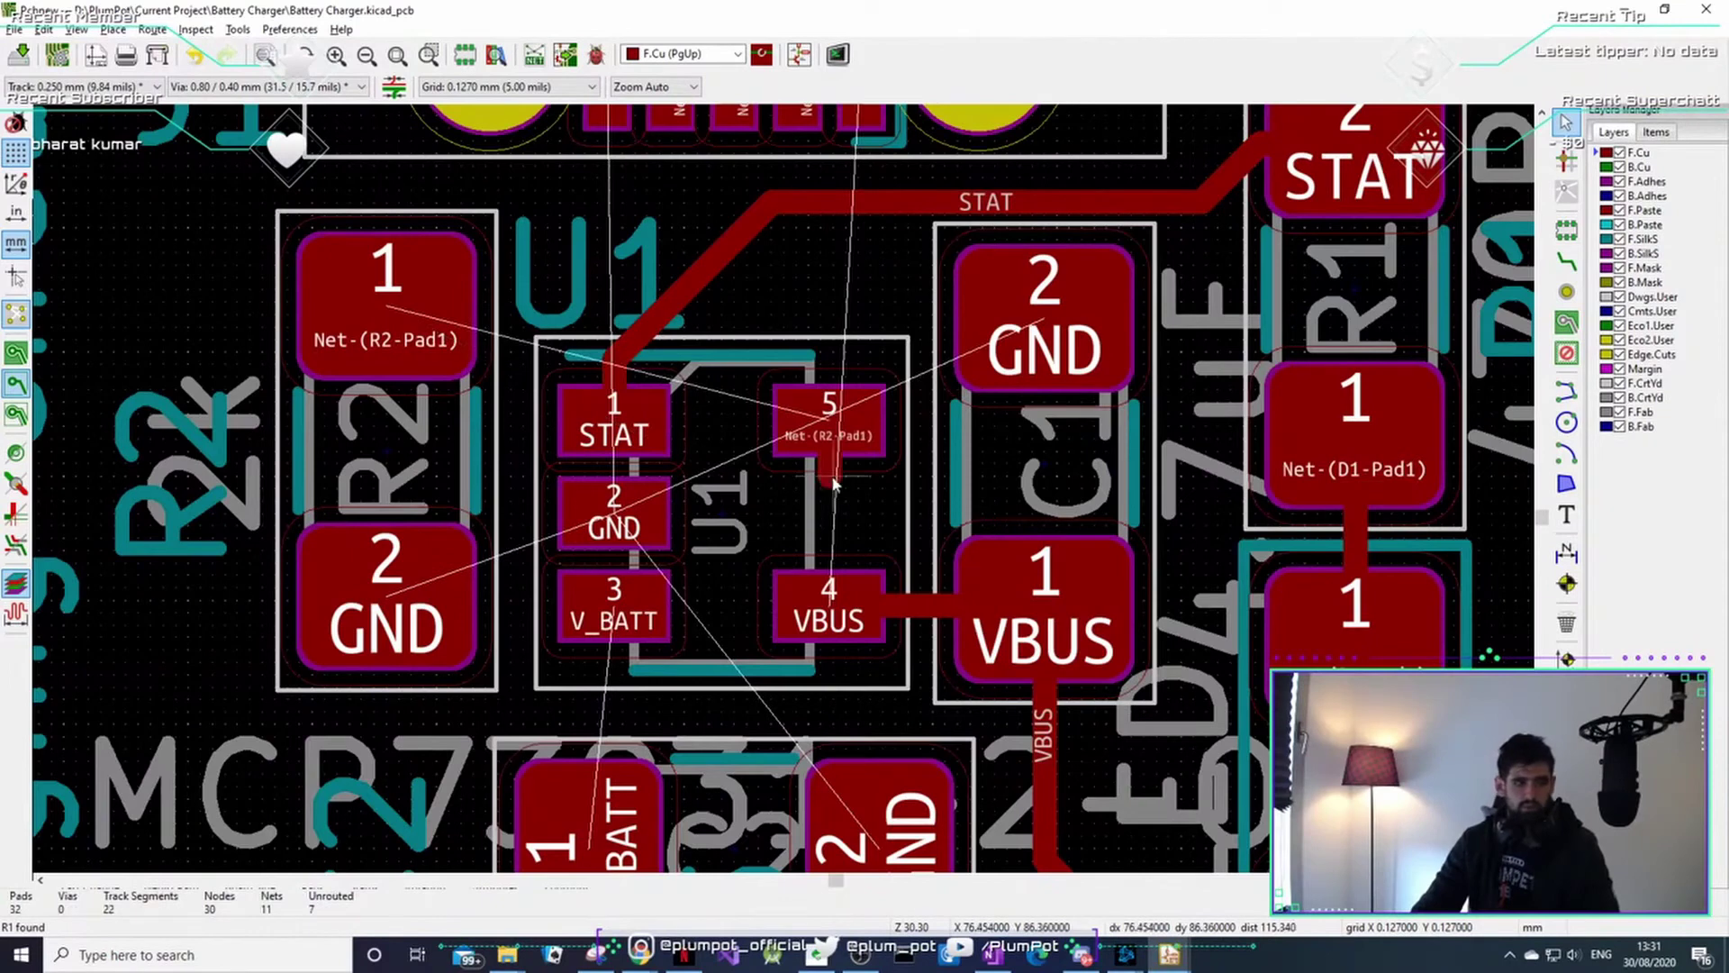
left_click(729, 243)
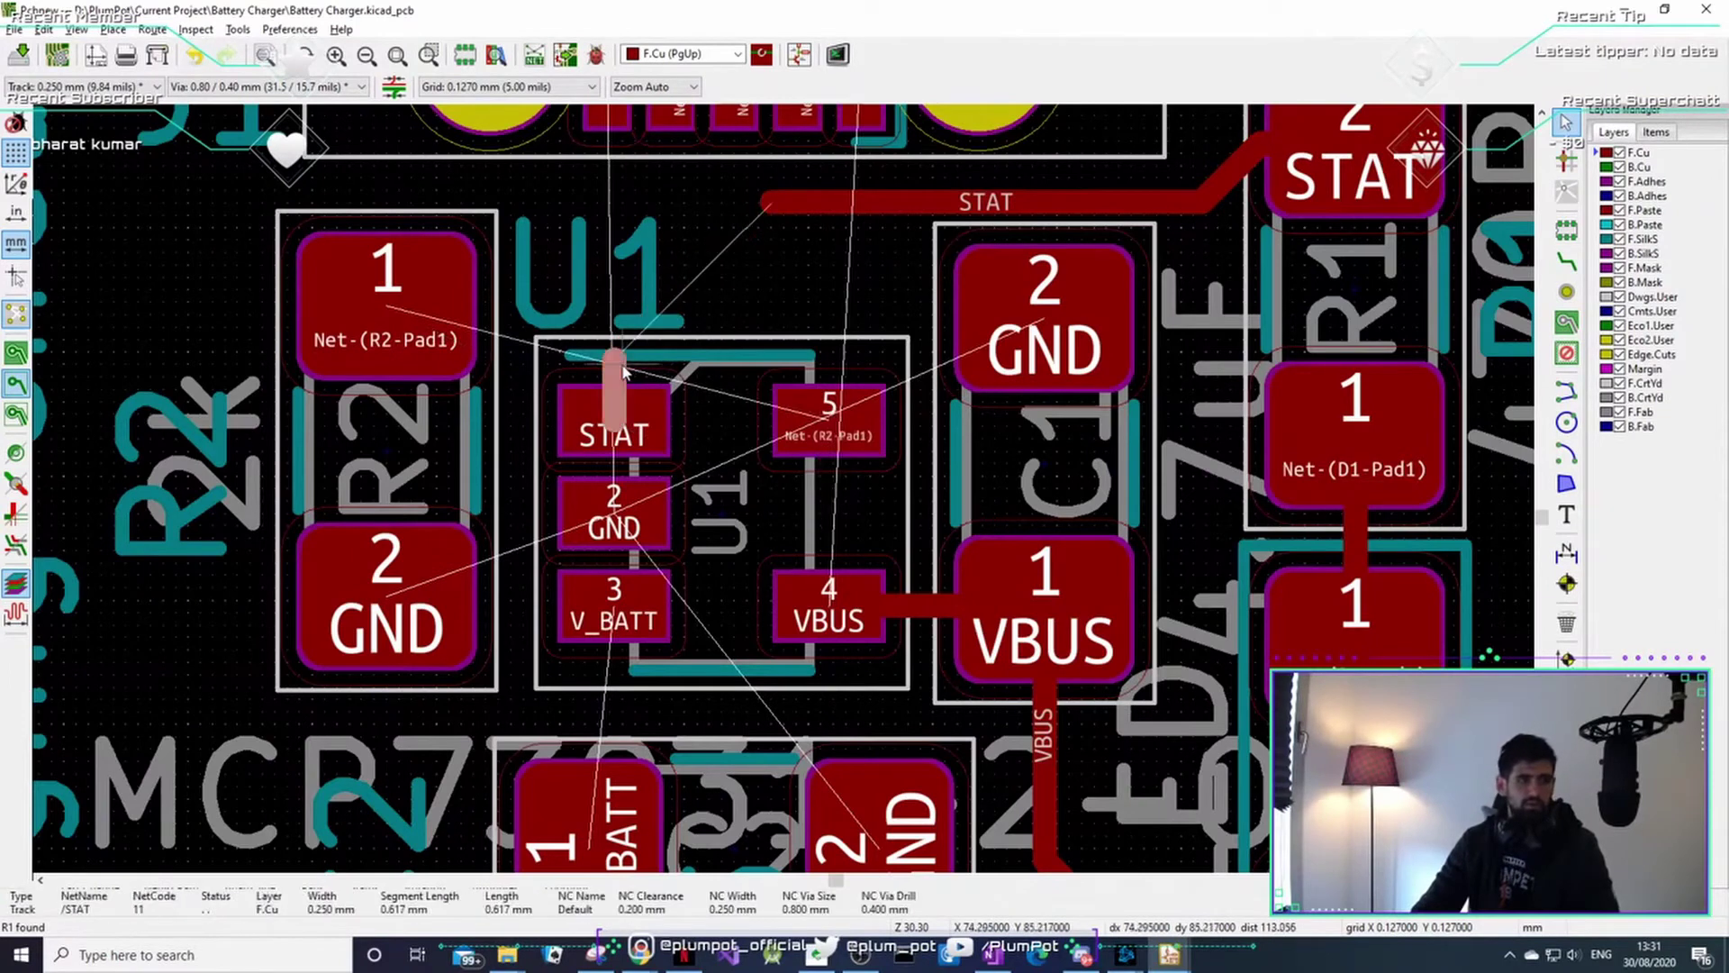
key("Delete")
left_click(824, 215)
key("Delete")
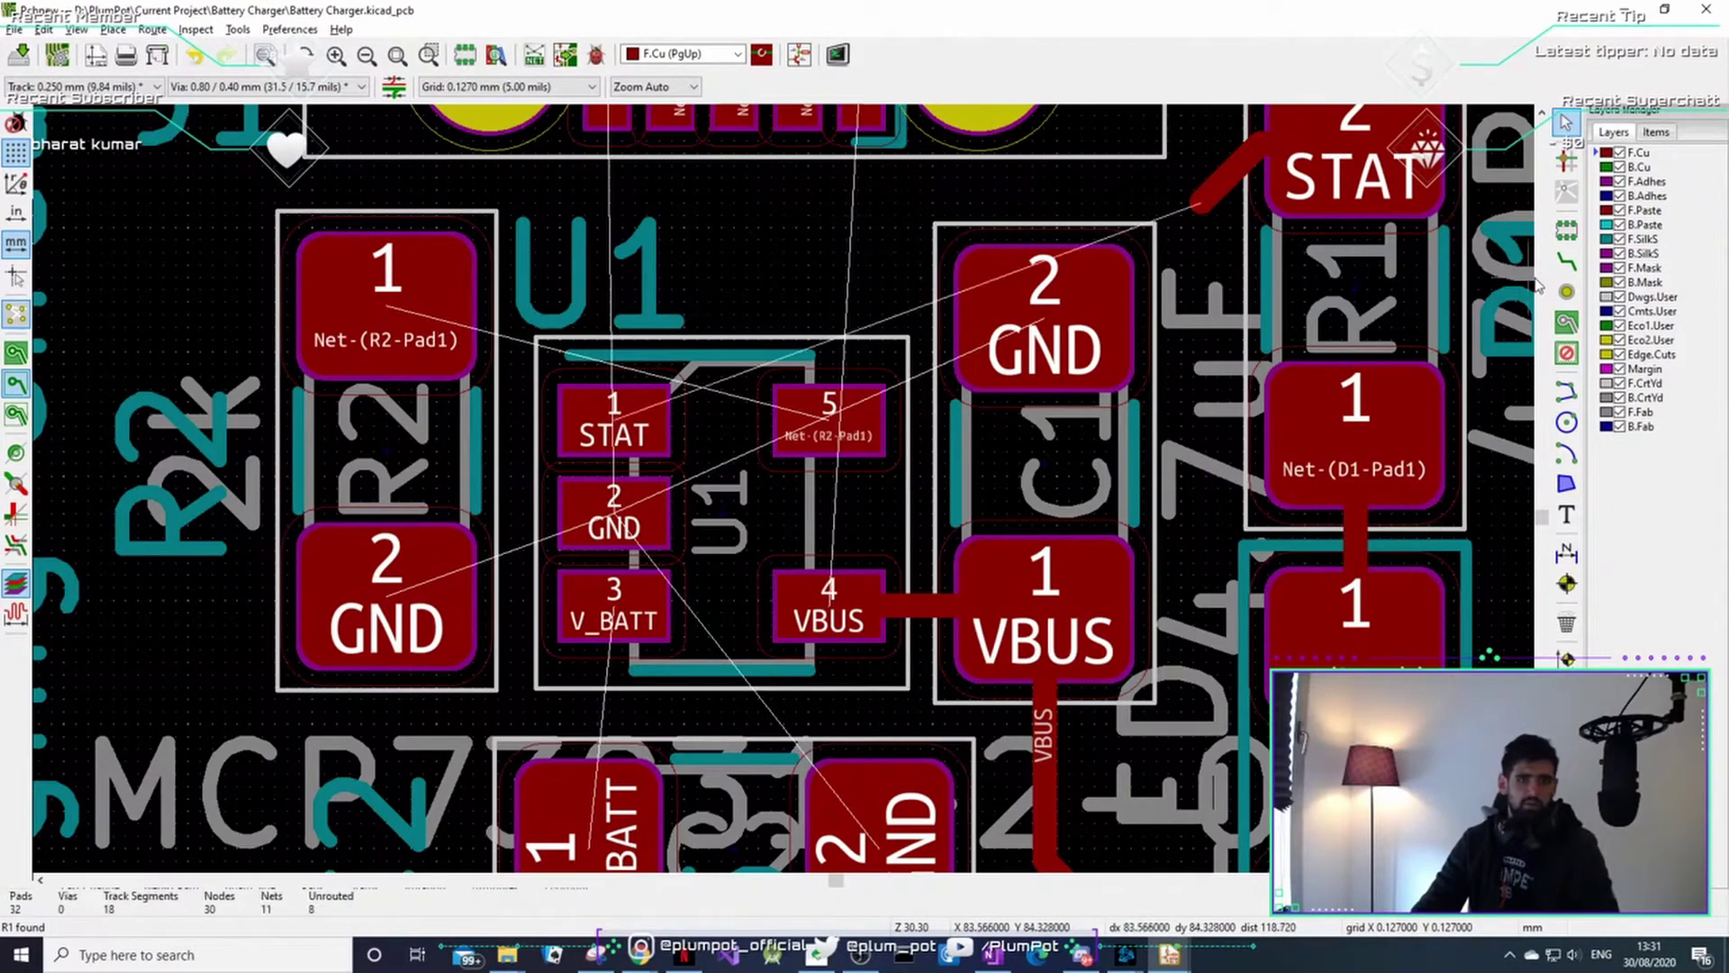
- Route a track from U1 pad 5 to R2 pad 1 and reroute the STAT connection from U1 pad 1
key("x")
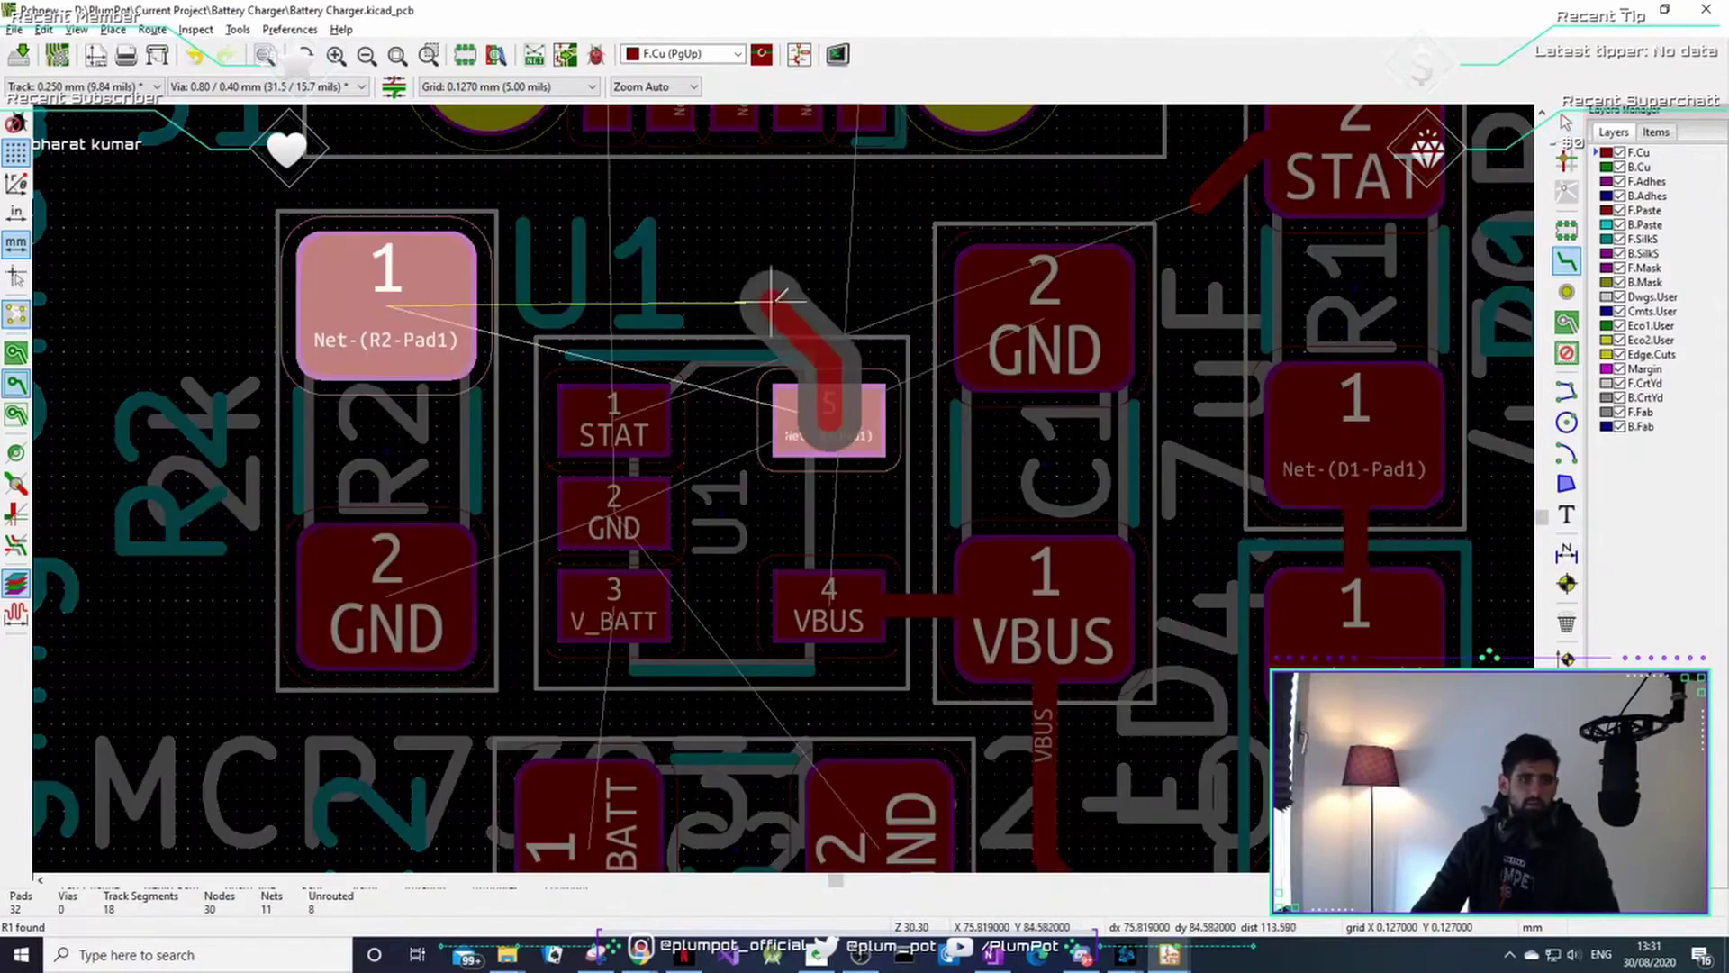
left_click(475, 304)
scroll(563, 373, "down", 1)
left_click(613, 421)
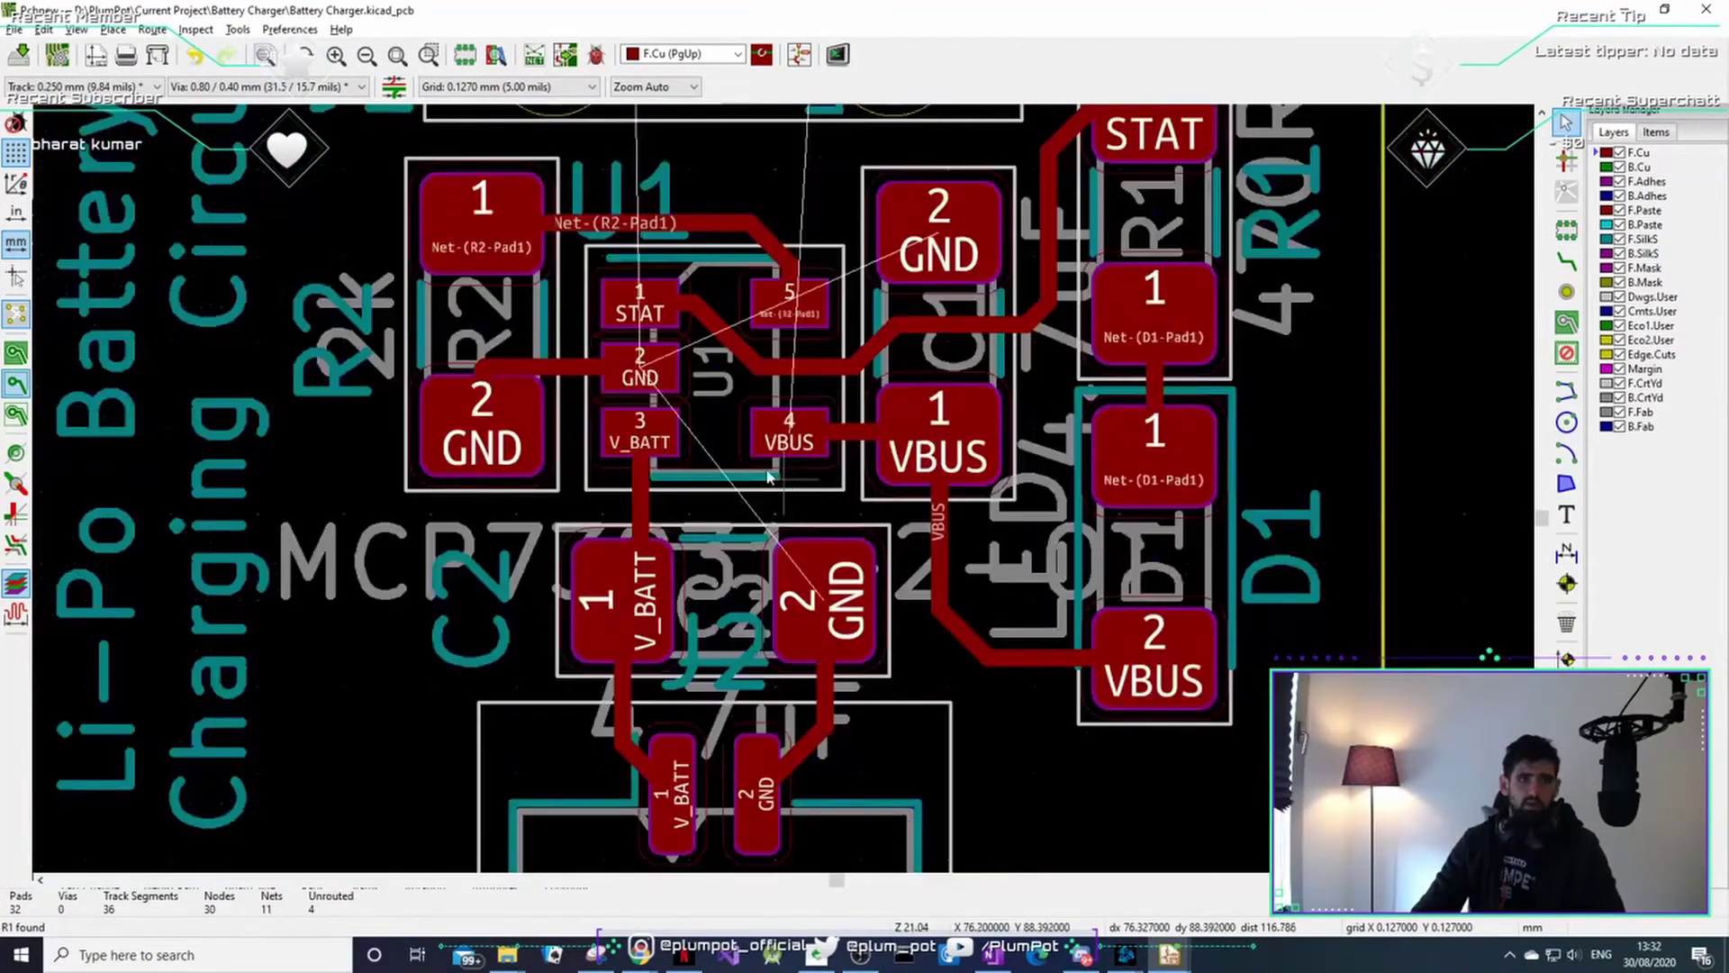
- Start a copper zone on F.Cu at the board outline's upper-left corner and assign it to the VBUS net
scroll(768, 475, "down", 4)
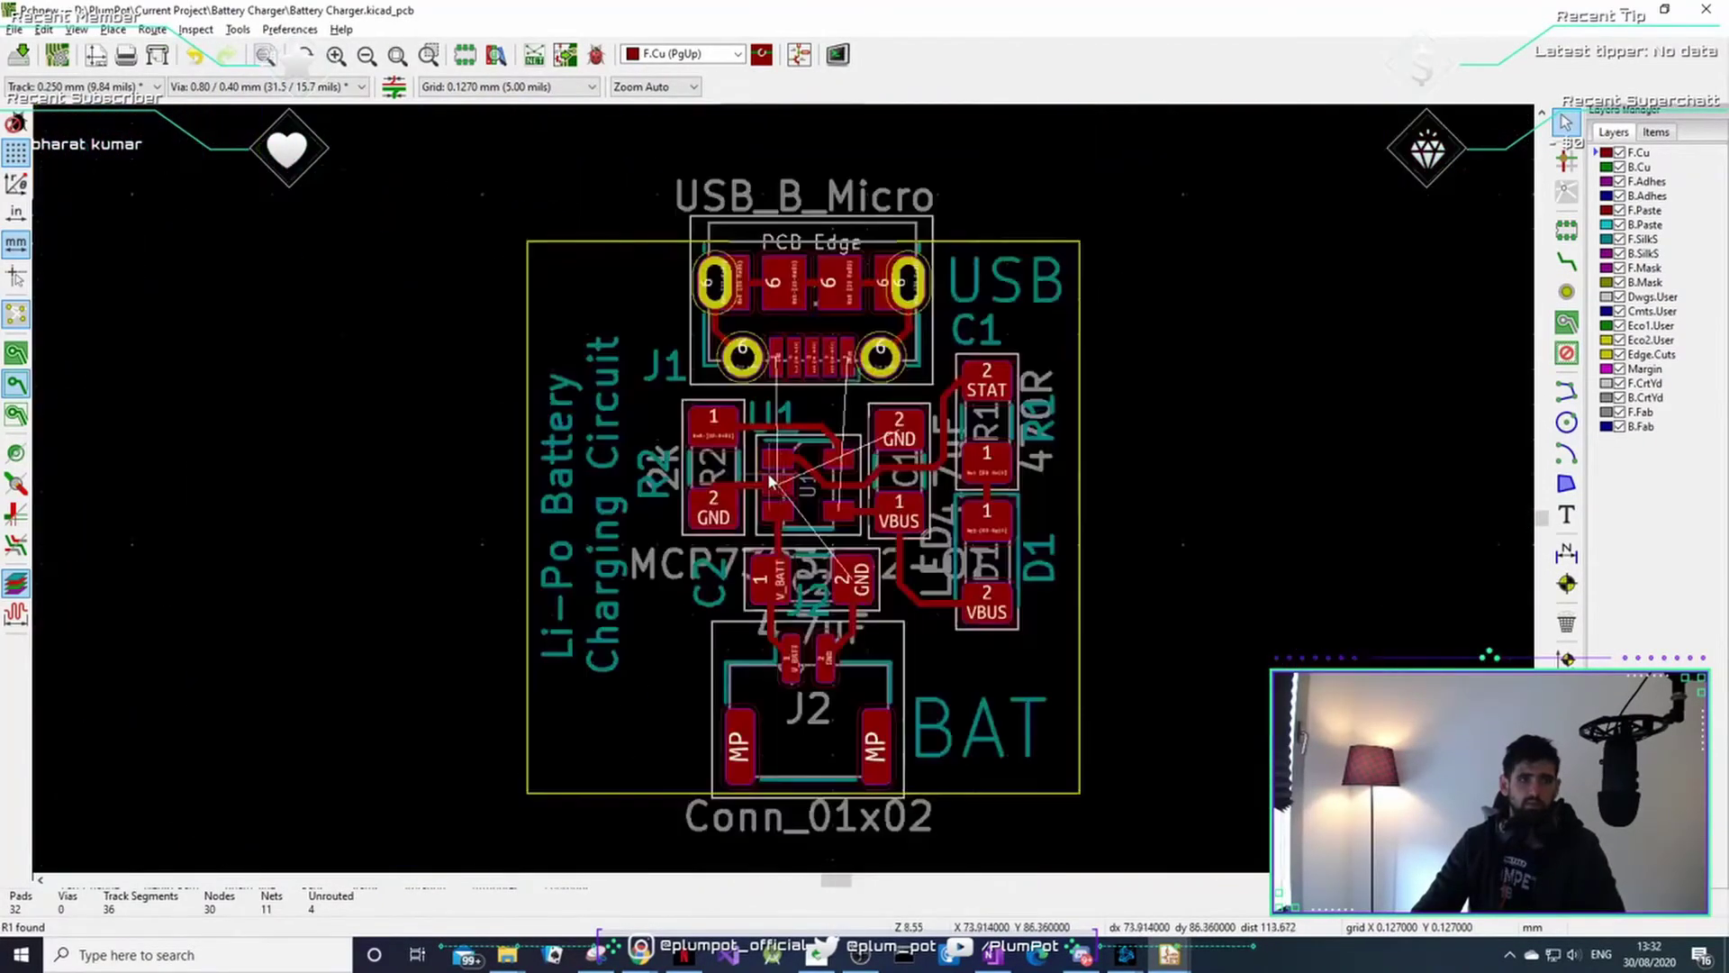
scroll(781, 485, "up", 3)
scroll(786, 509, "down", 1)
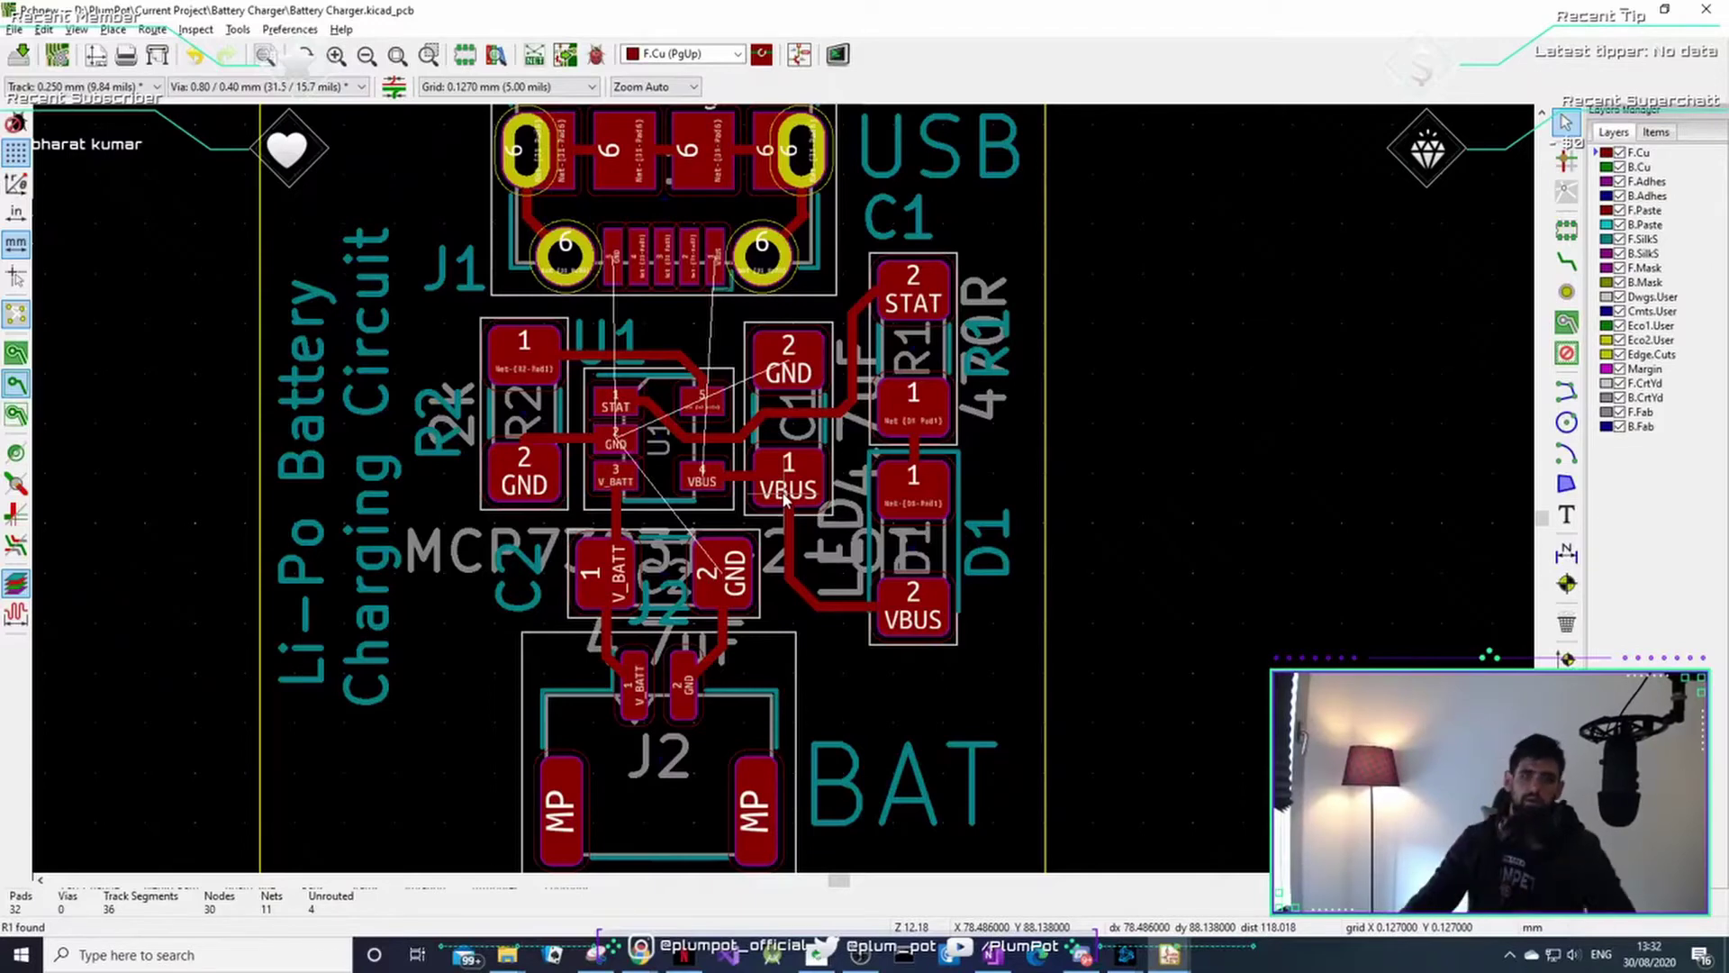
left_click(1567, 322)
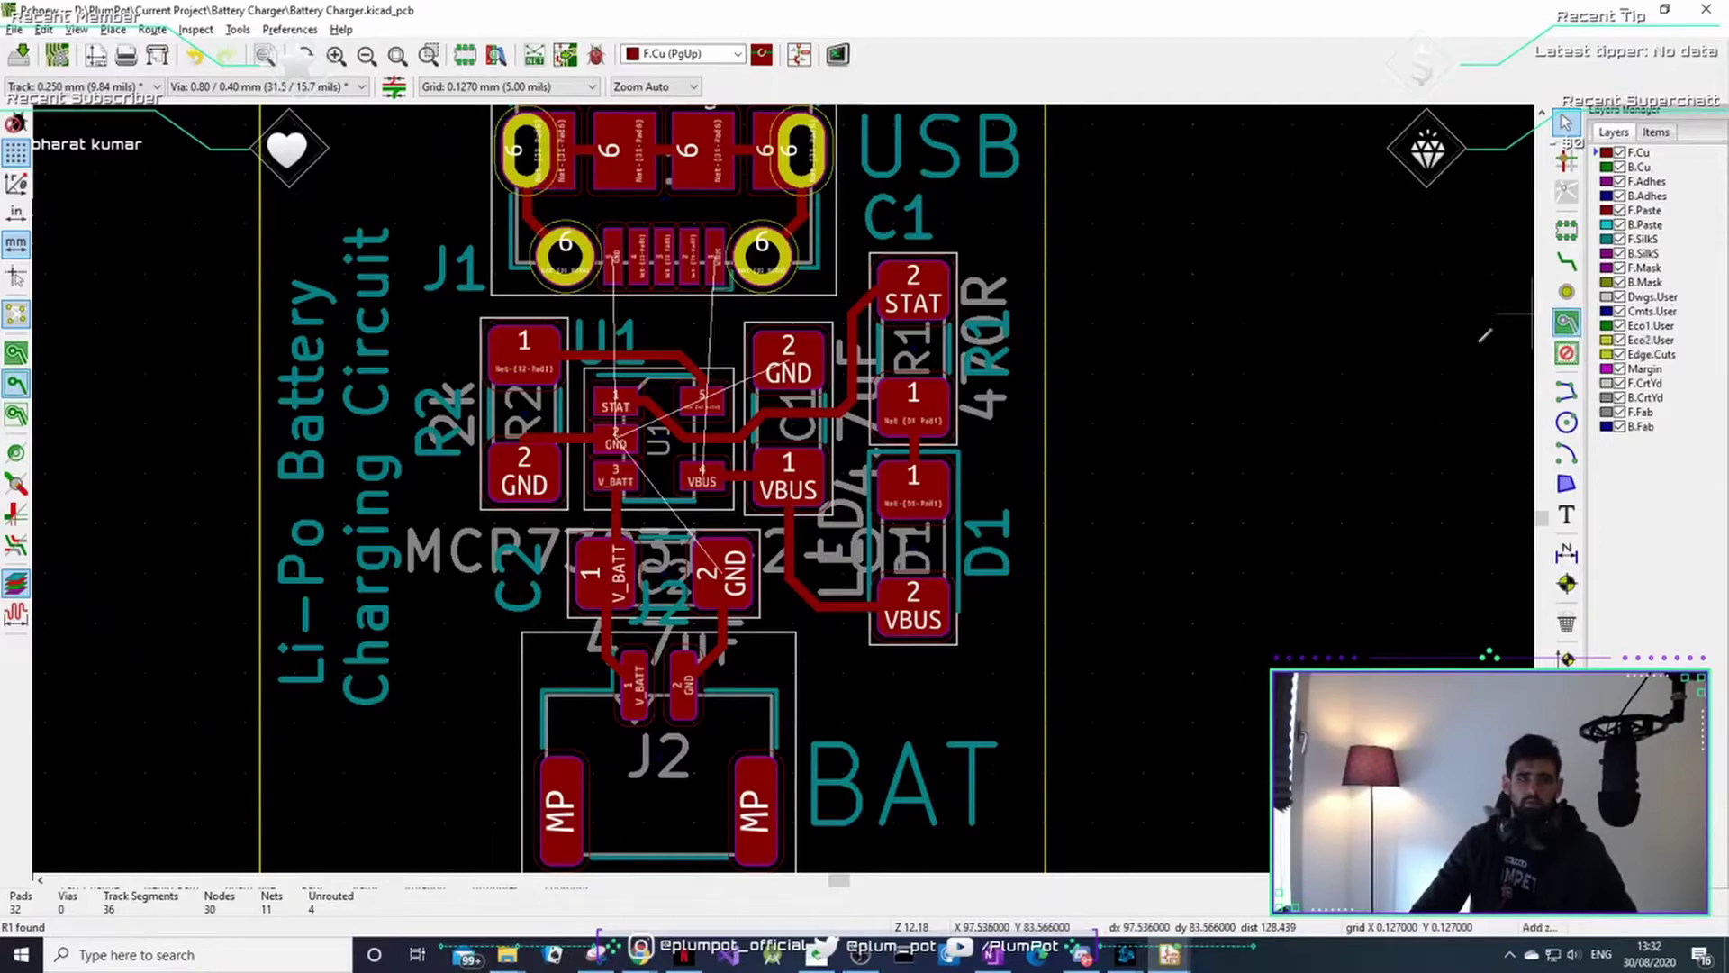
scroll(750, 463, "up", 3)
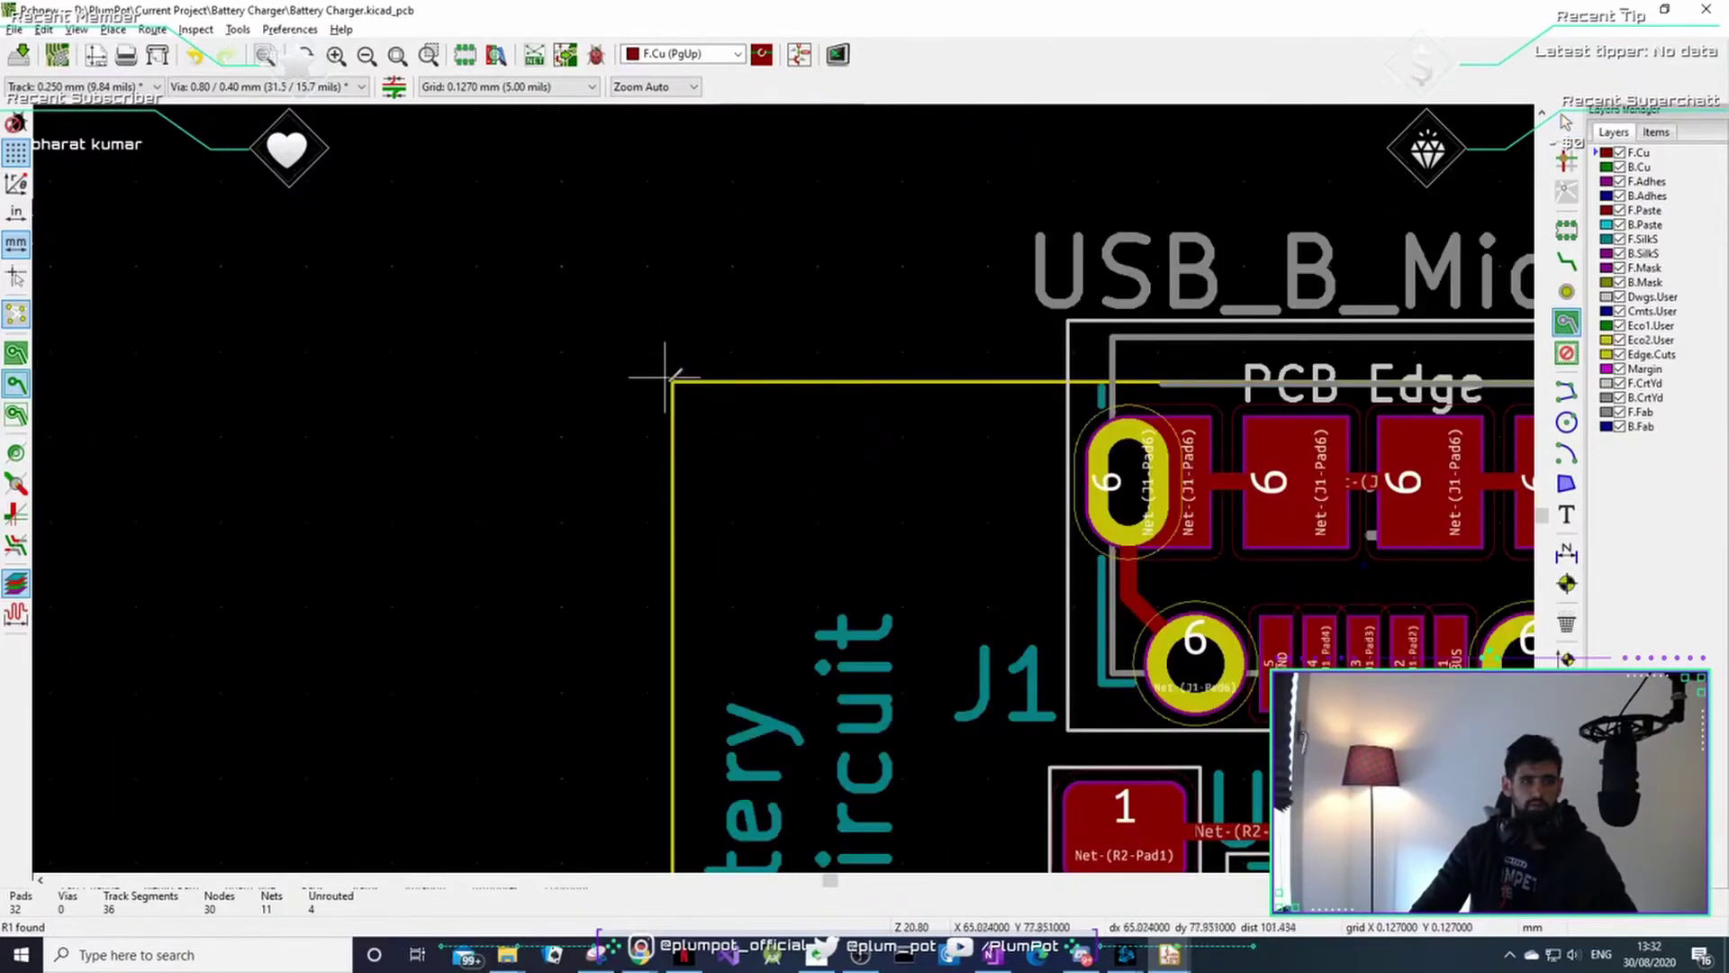
left_click(672, 379)
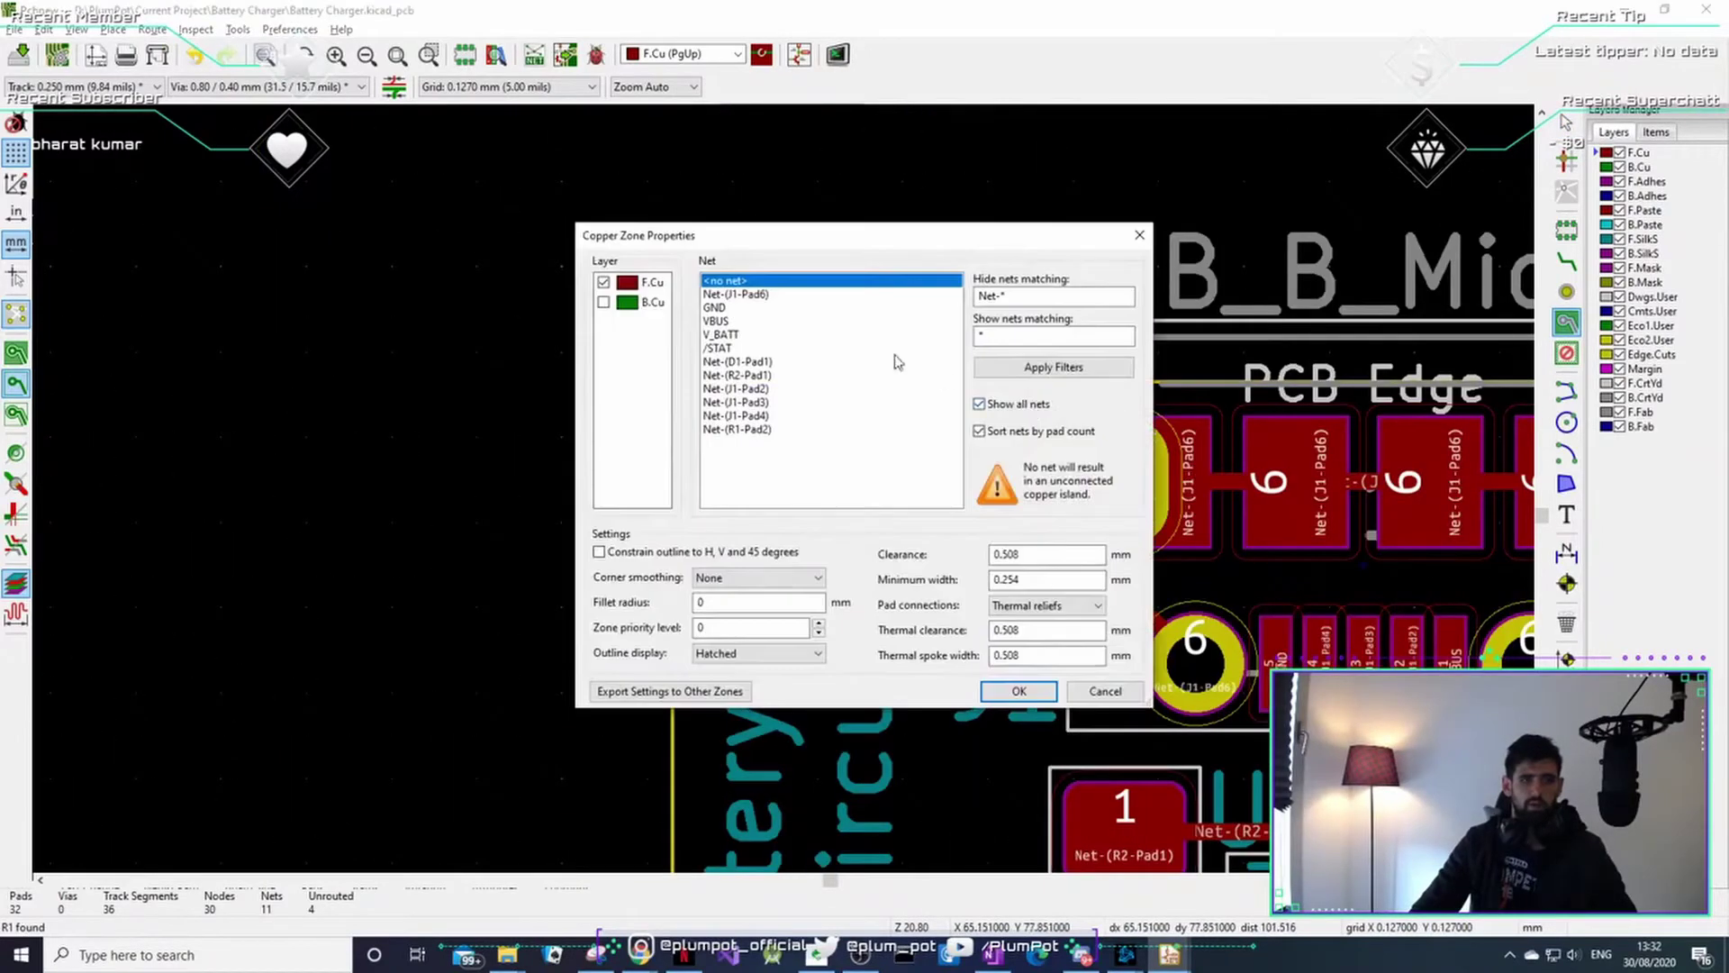
left_click(770, 322)
left_click(1027, 691)
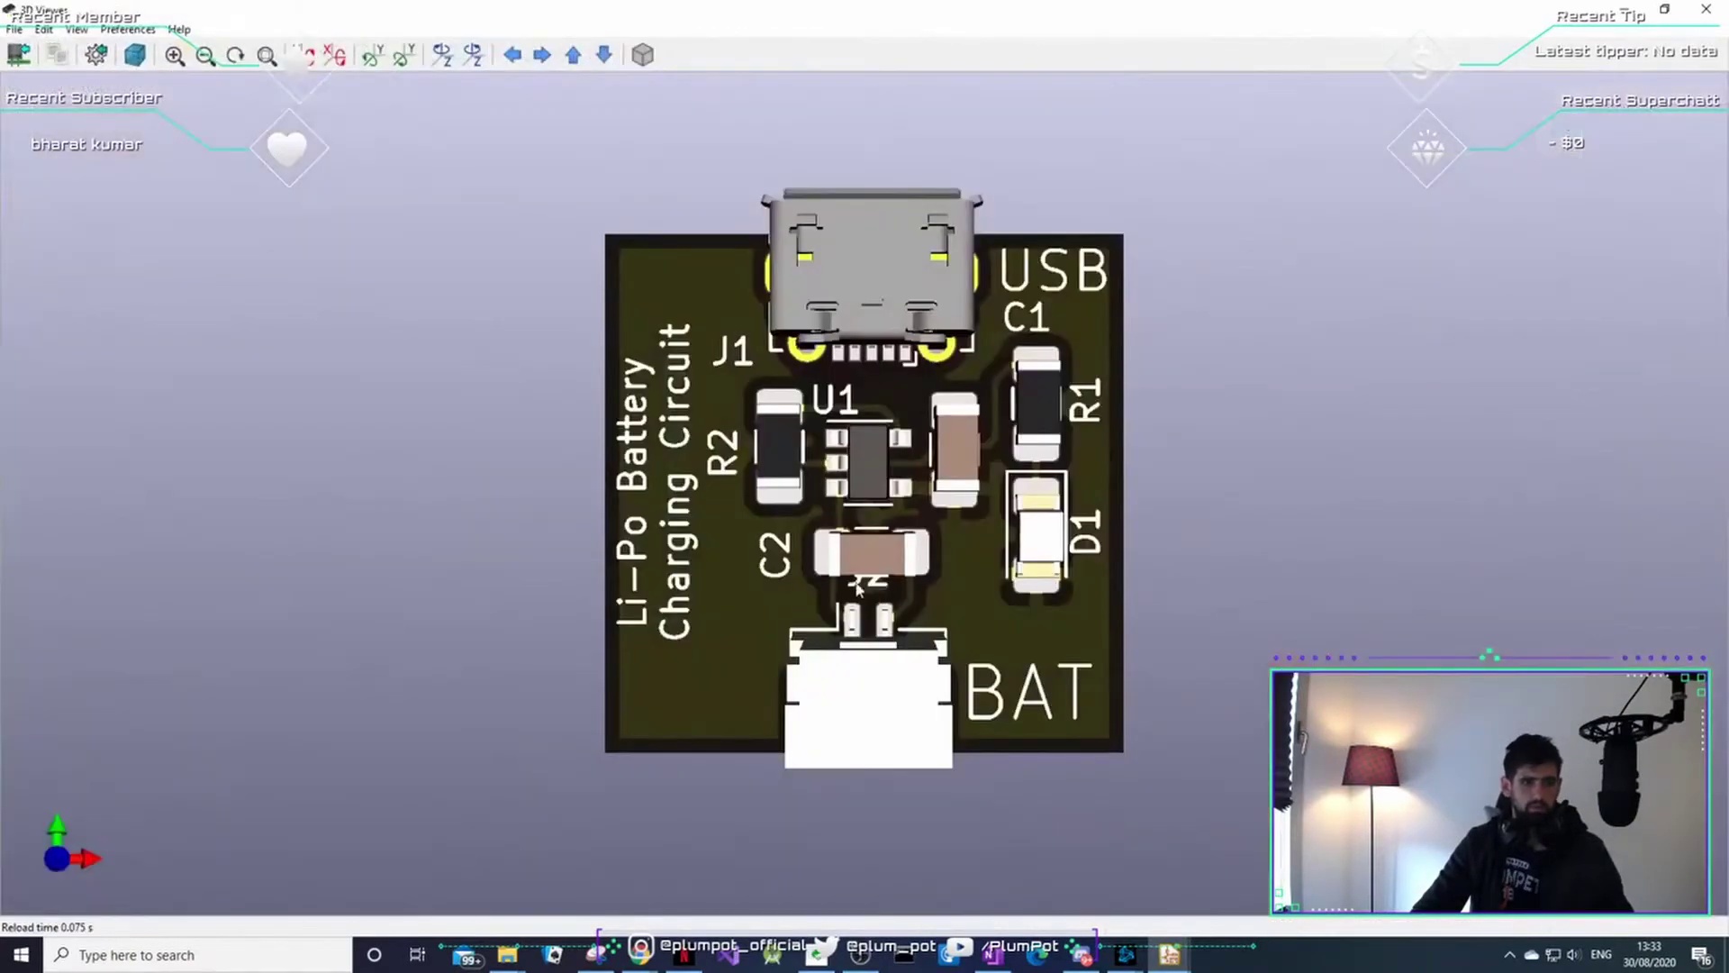
- Examine the board with its copper zone in the 3D viewer, focusing on the USB connector's contacts and pads
left_click_drag(685, 595, 957, 622)
scroll(726, 671, "up", 2)
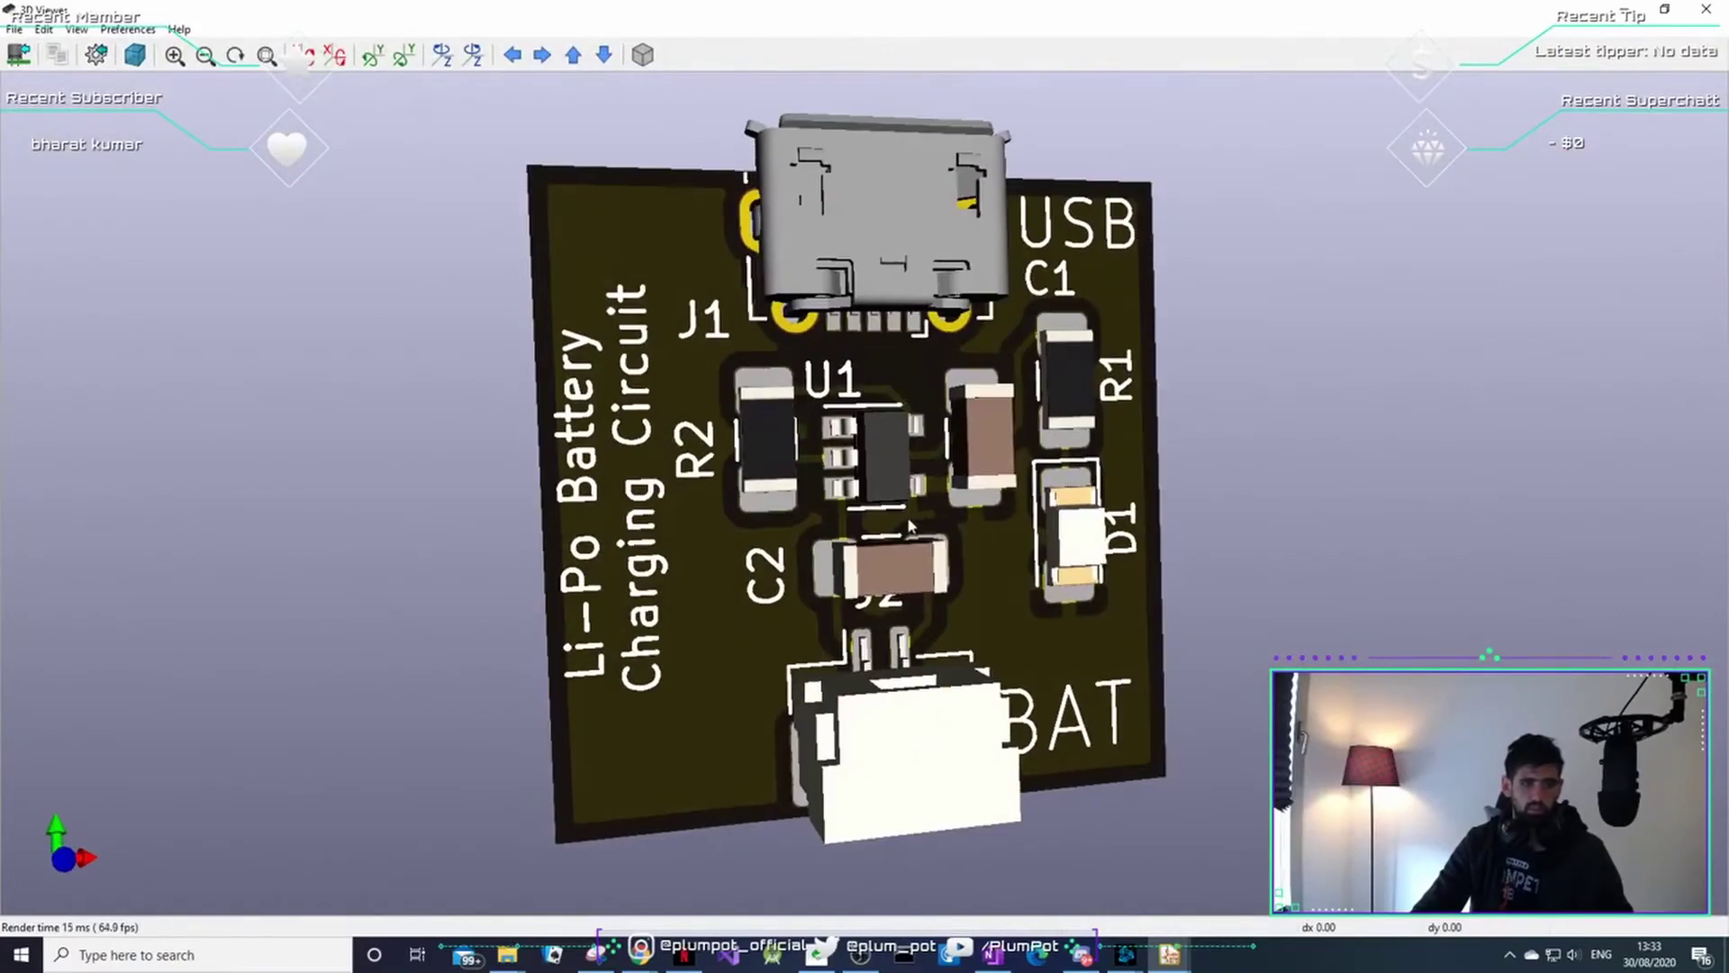
scroll(909, 527, "up", 4)
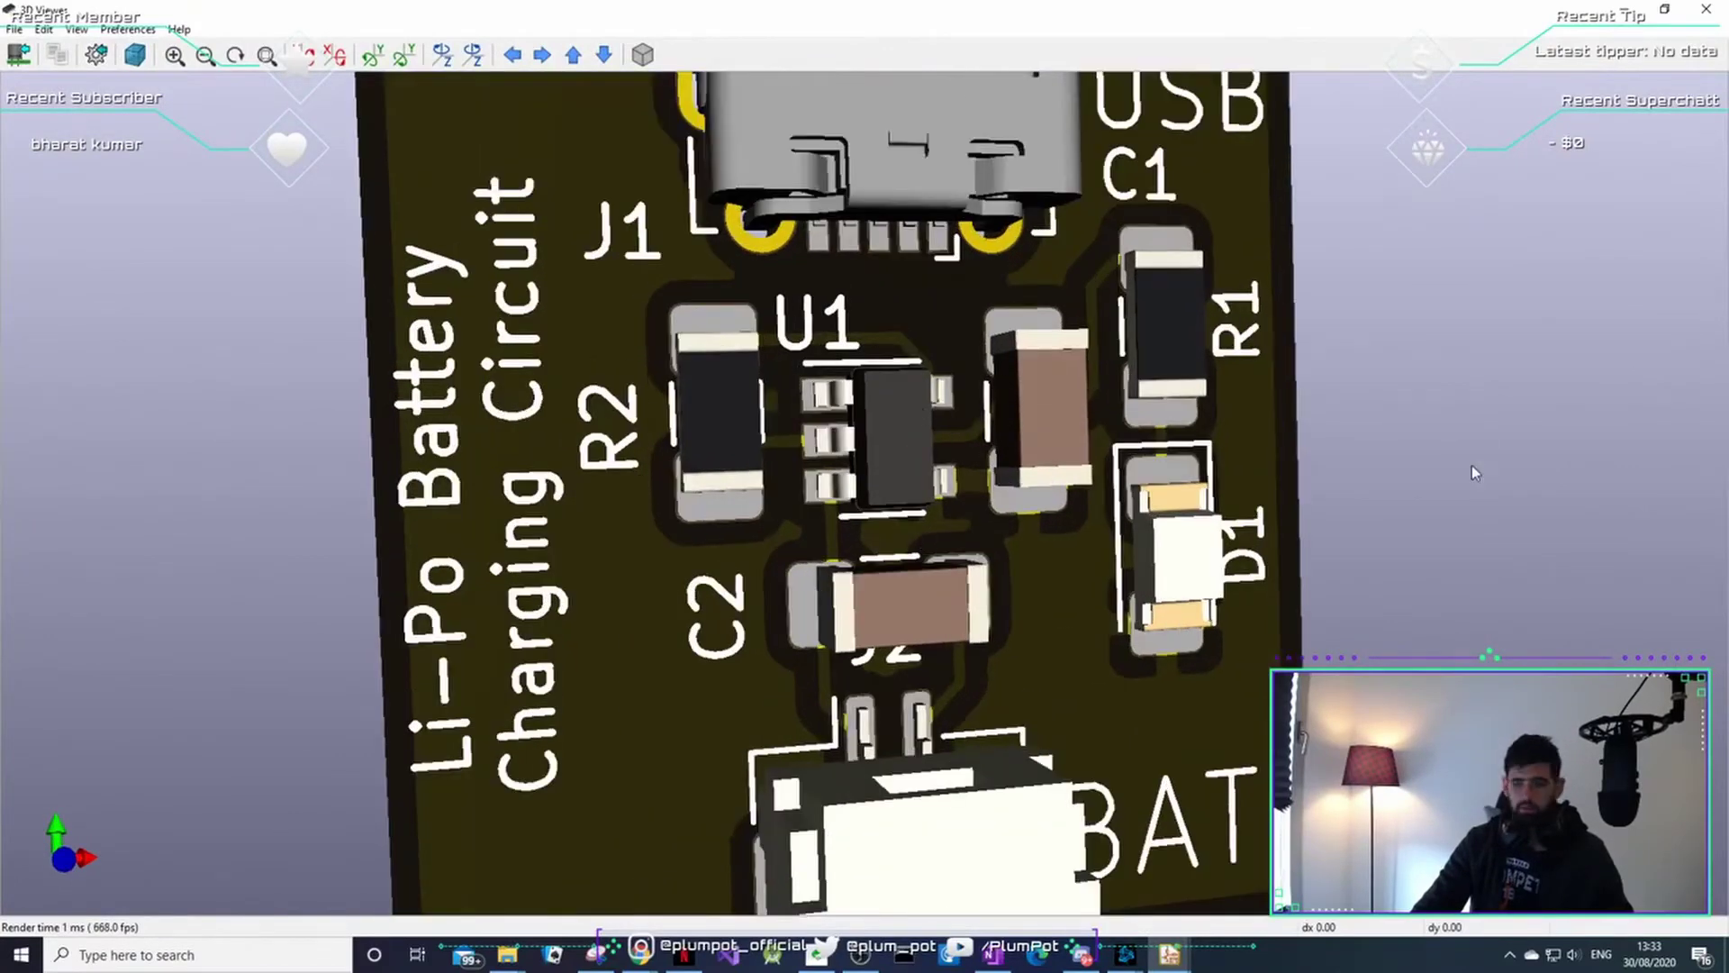
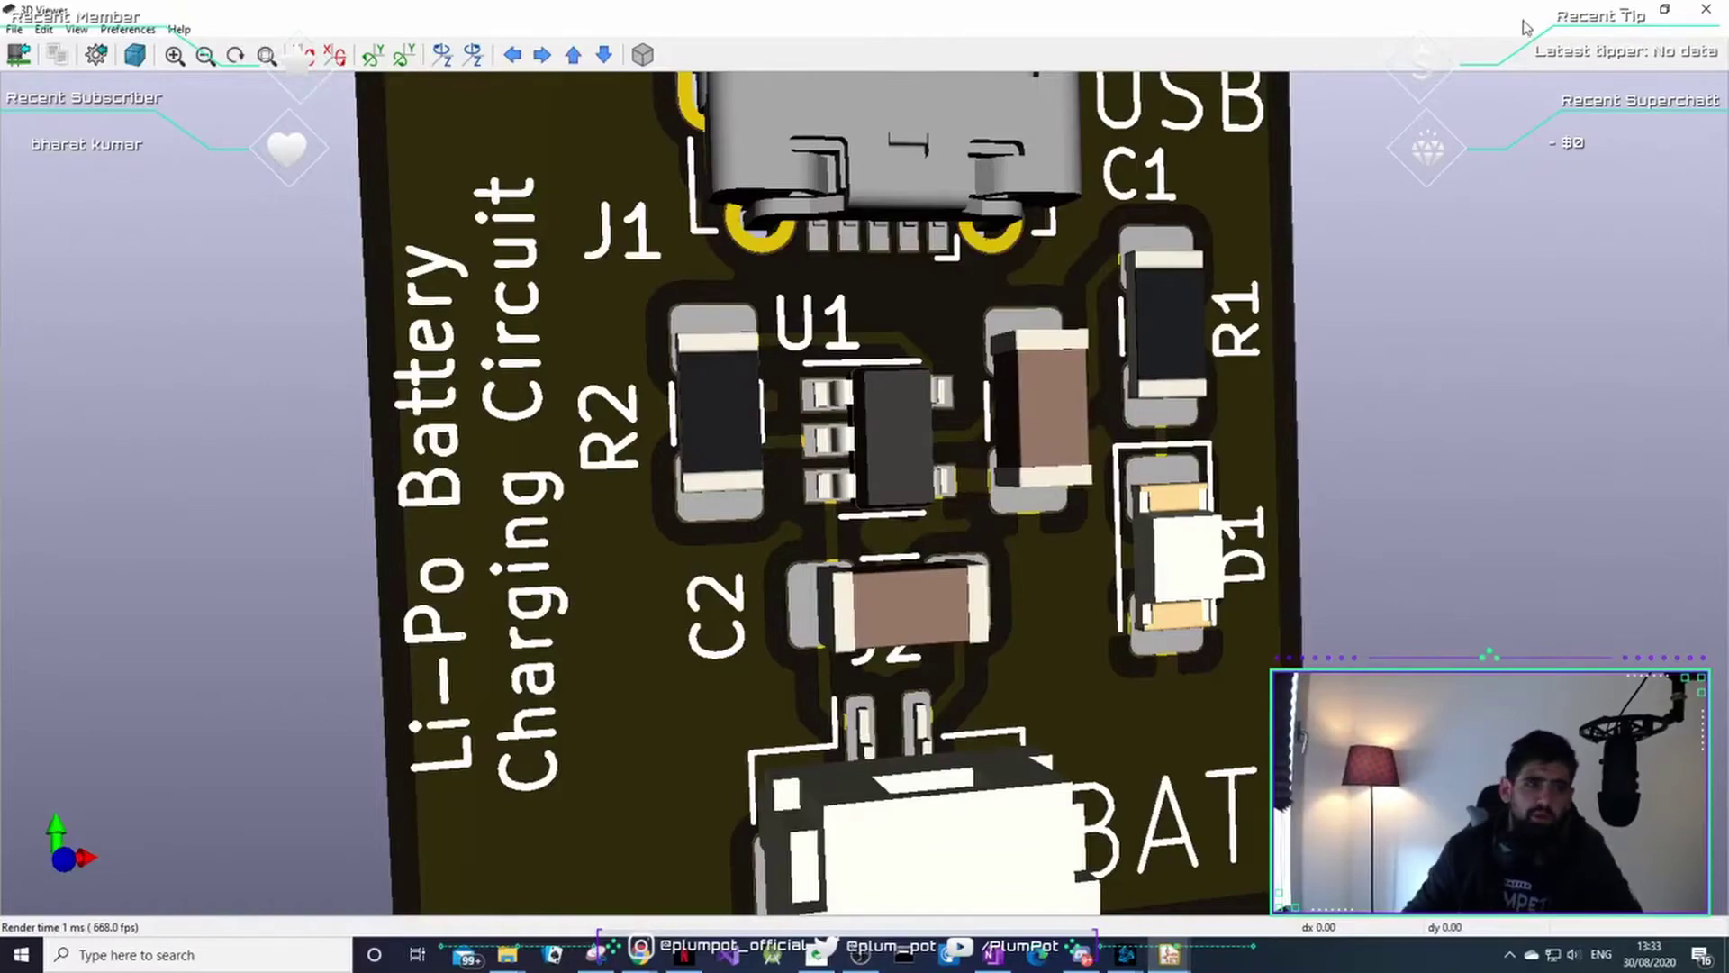
left_click_drag(811, 288, 788, 196)
scroll(810, 241, "up", 5)
middle_click_drag(787, 196, 829, 491)
scroll(833, 450, "up", 5)
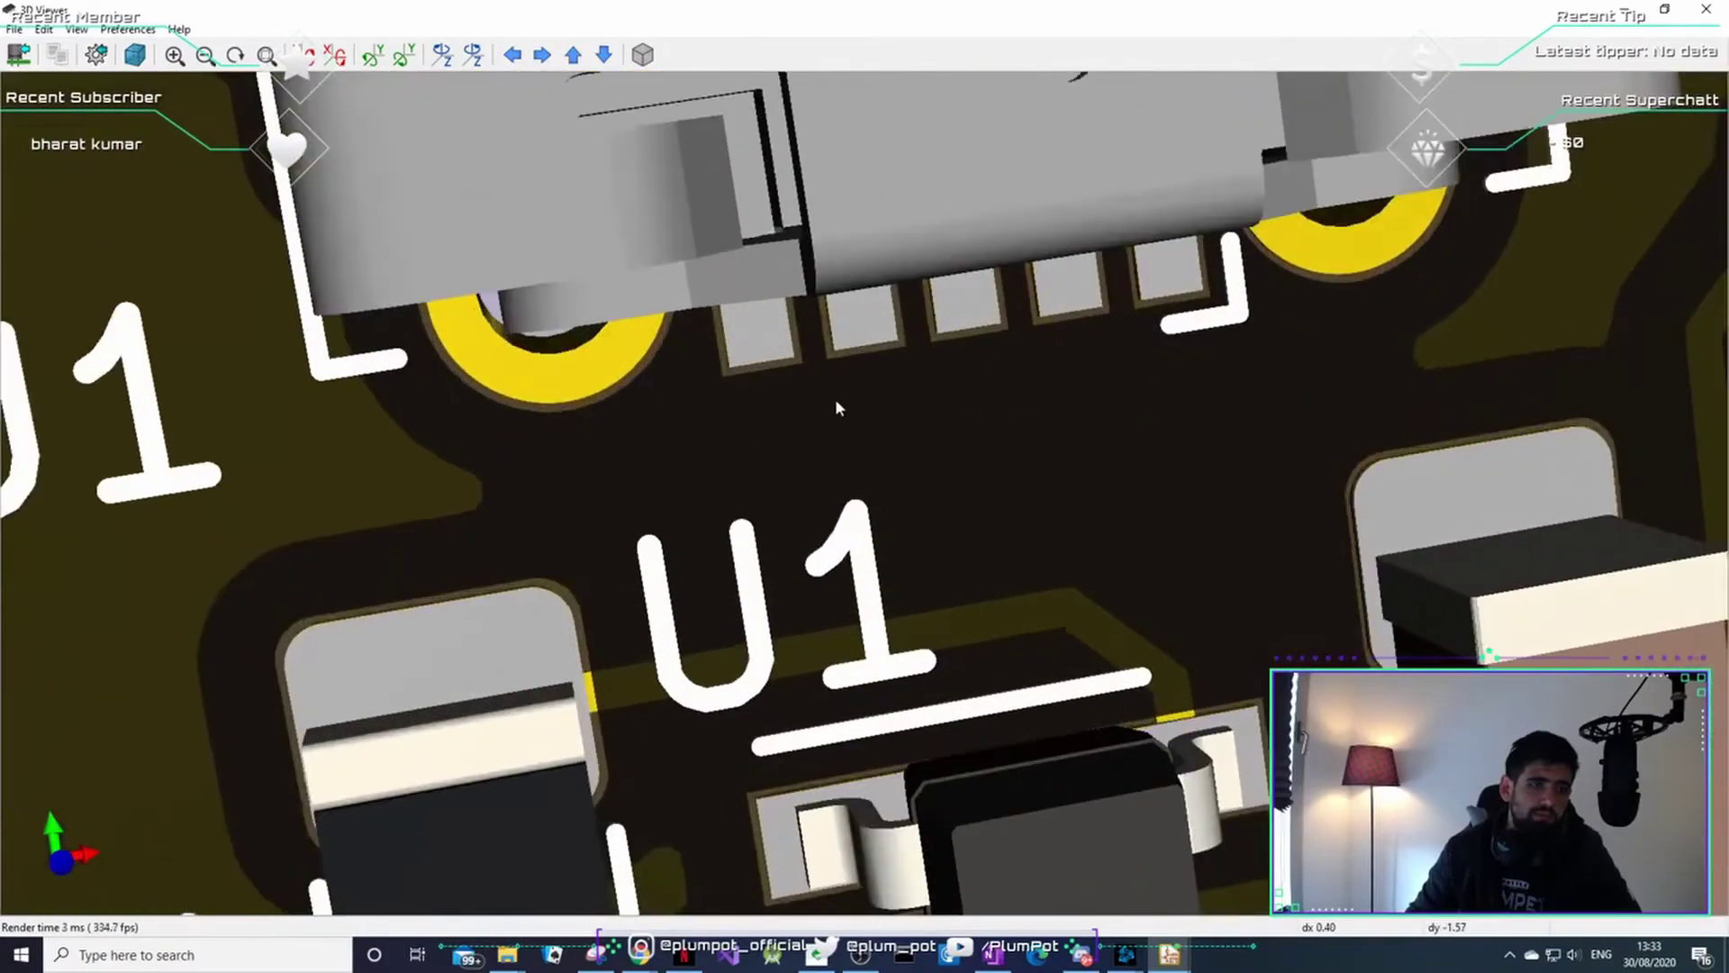
left_click_drag(837, 404, 766, 281)
right_click(803, 261)
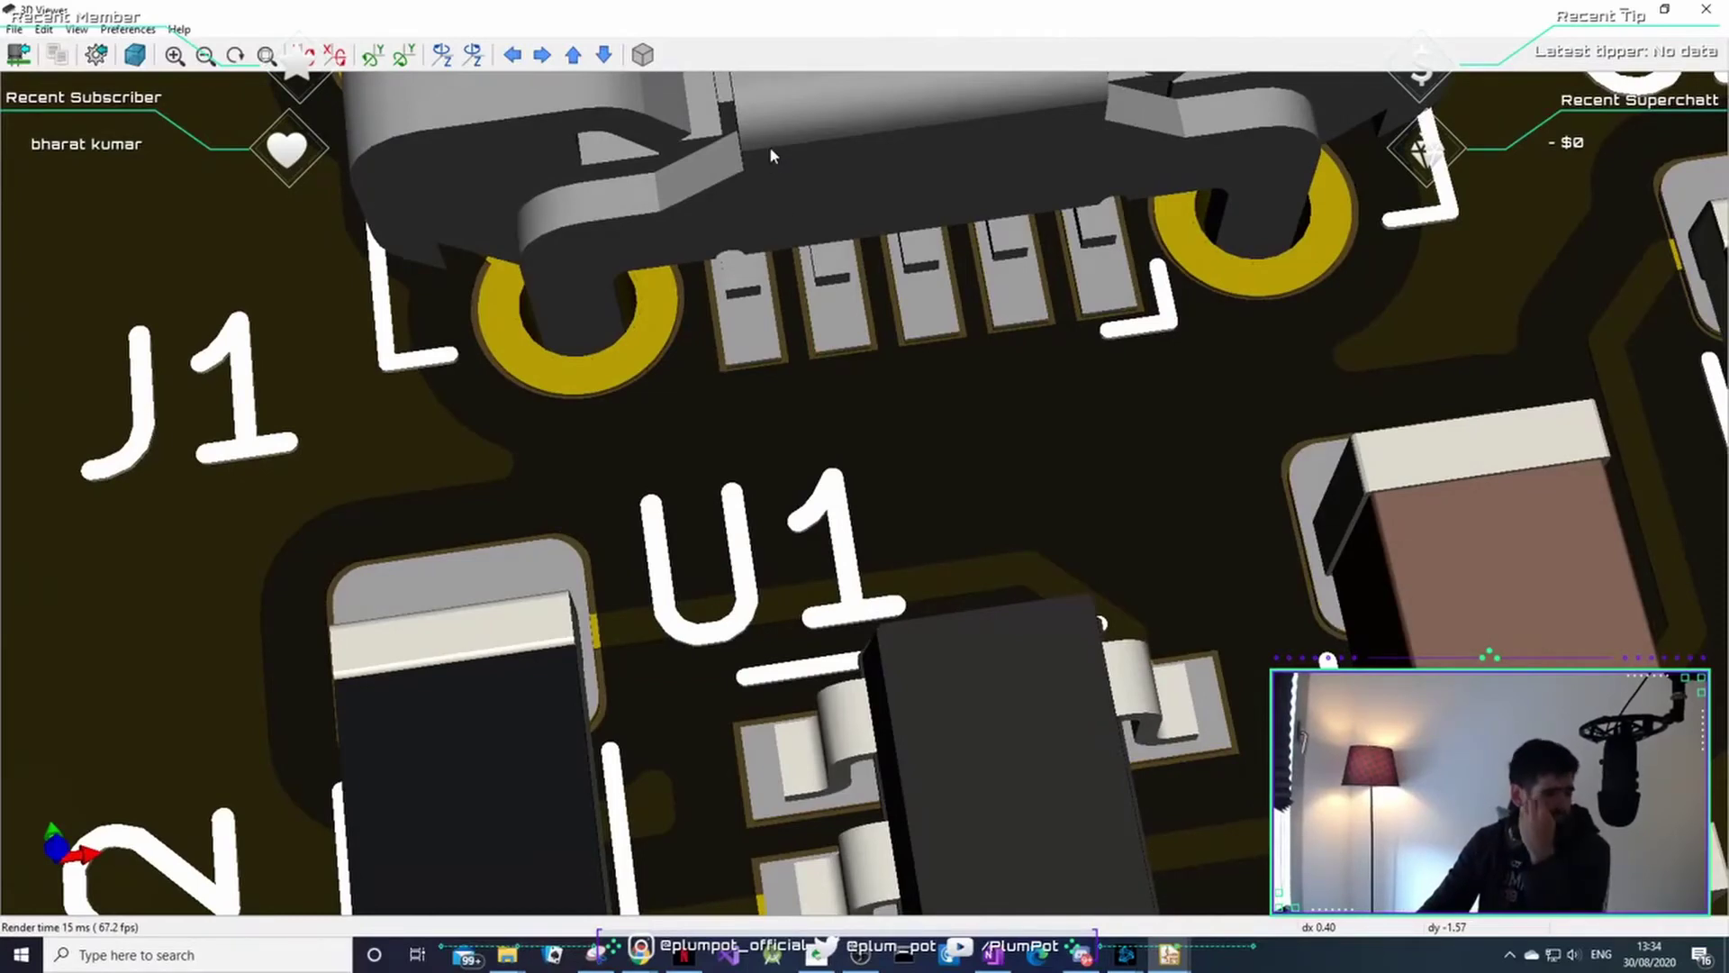
scroll(918, 491, "down", 2)
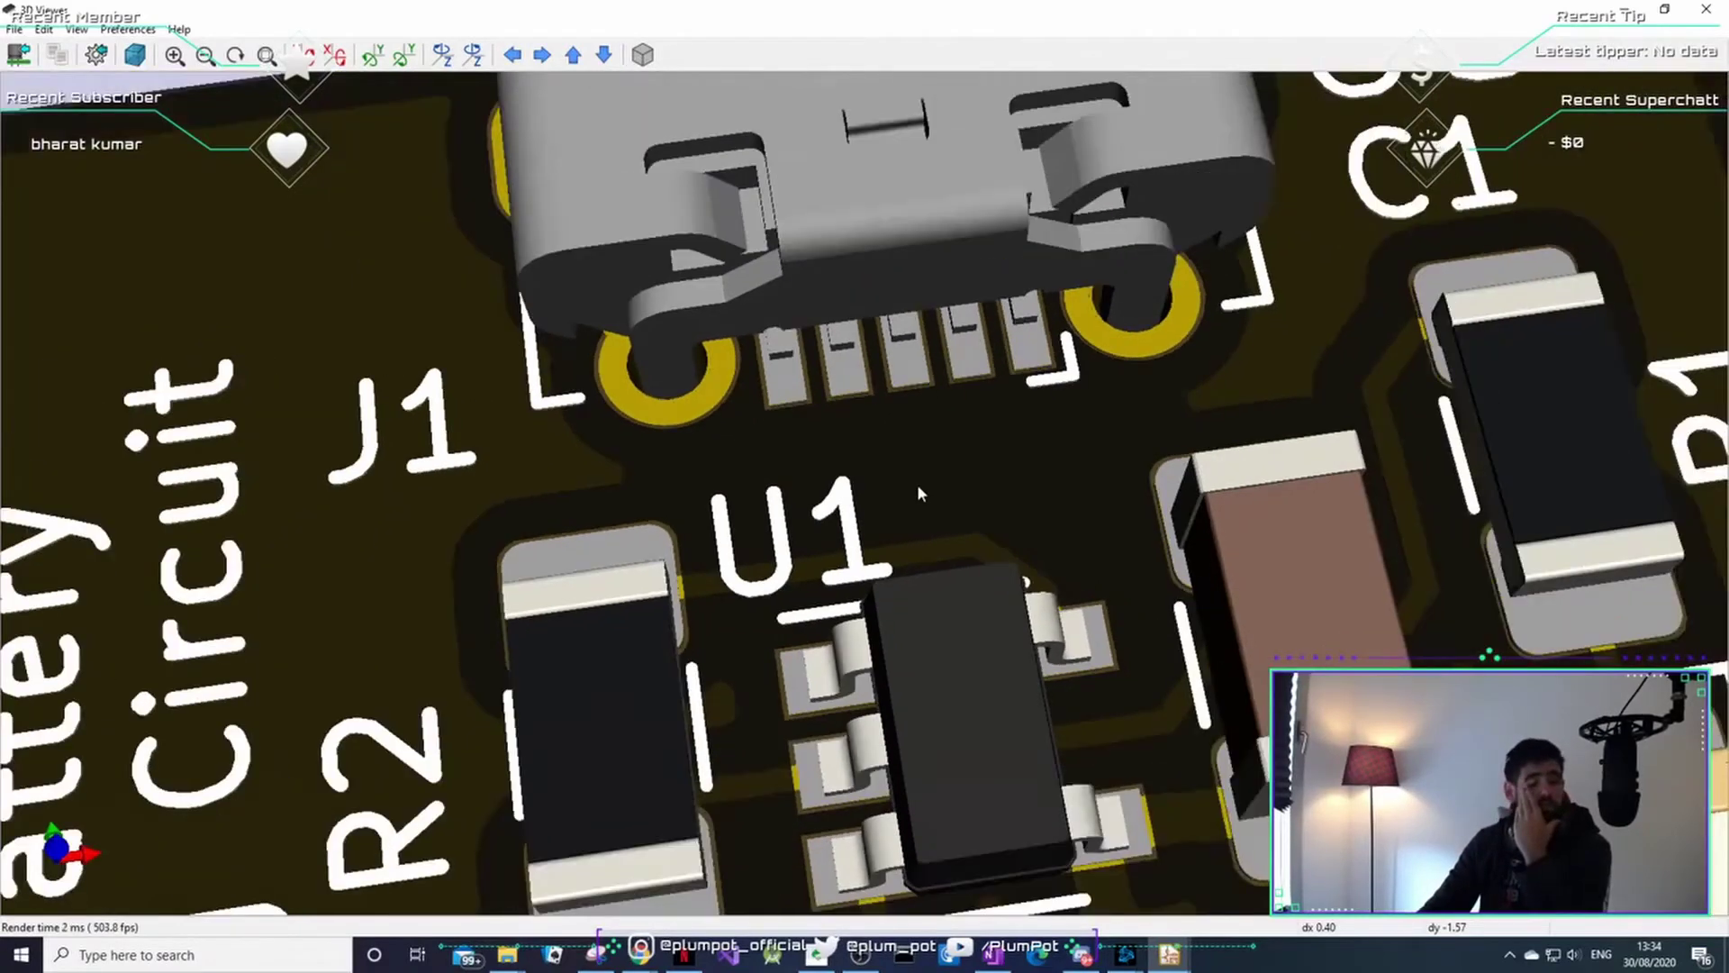
scroll(815, 364, "up", 2)
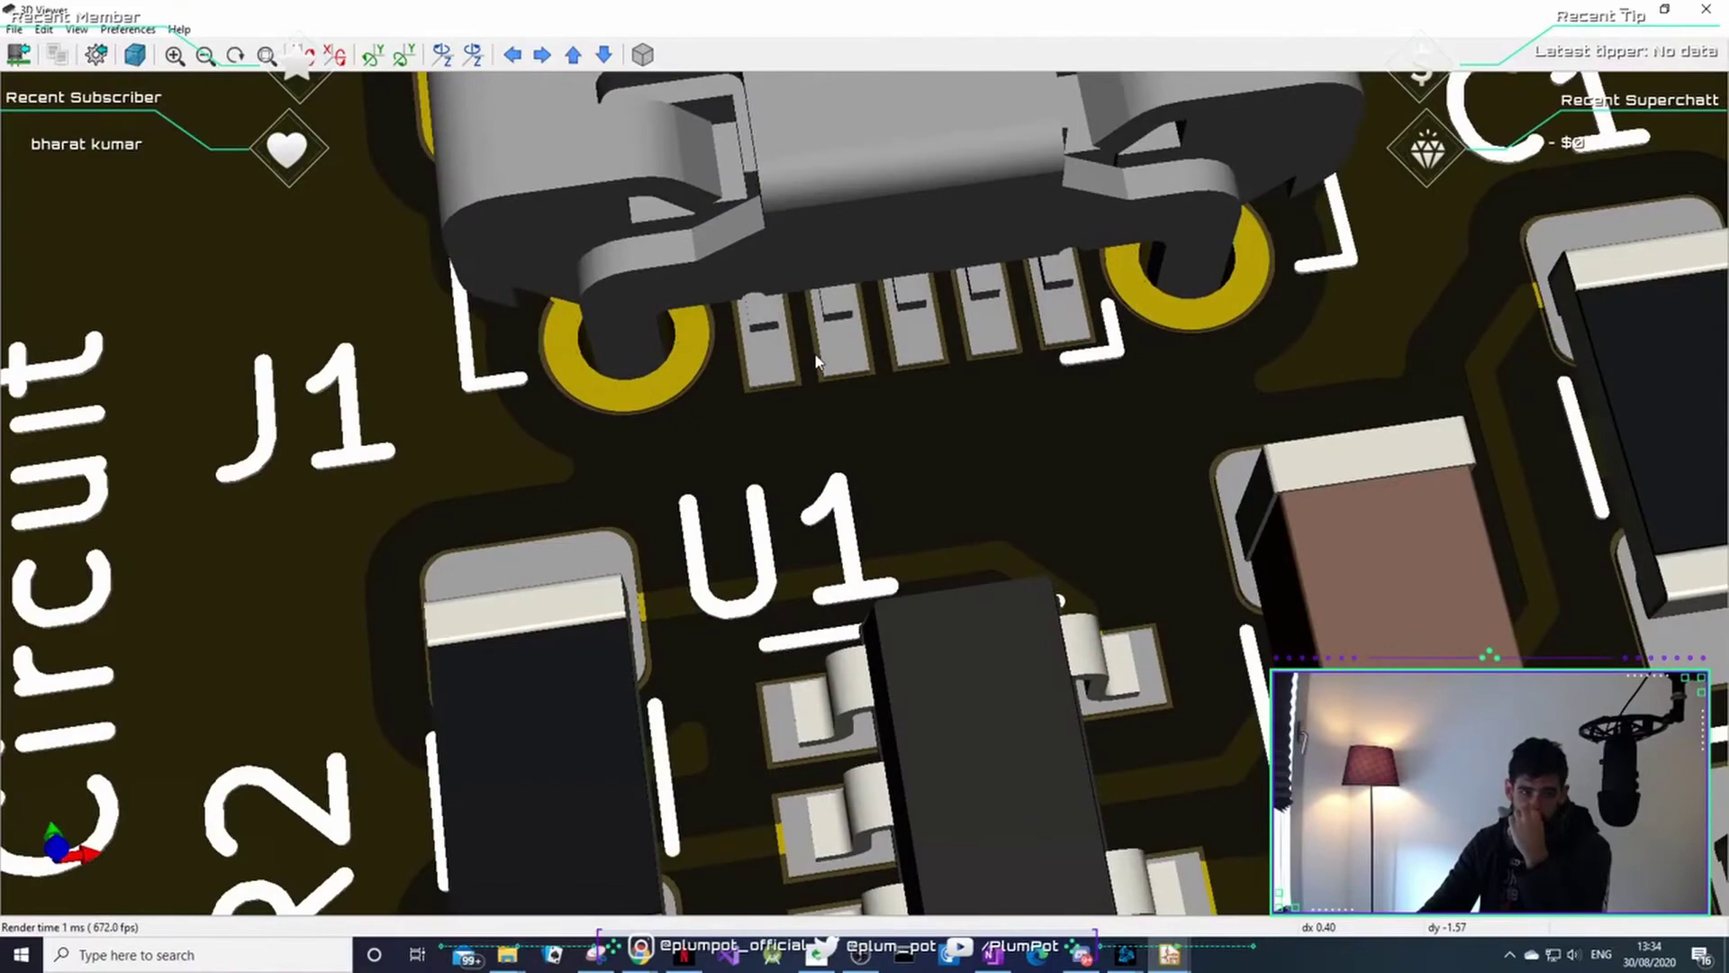
scroll(817, 362, "down", 2)
scroll(803, 369, "up", 2)
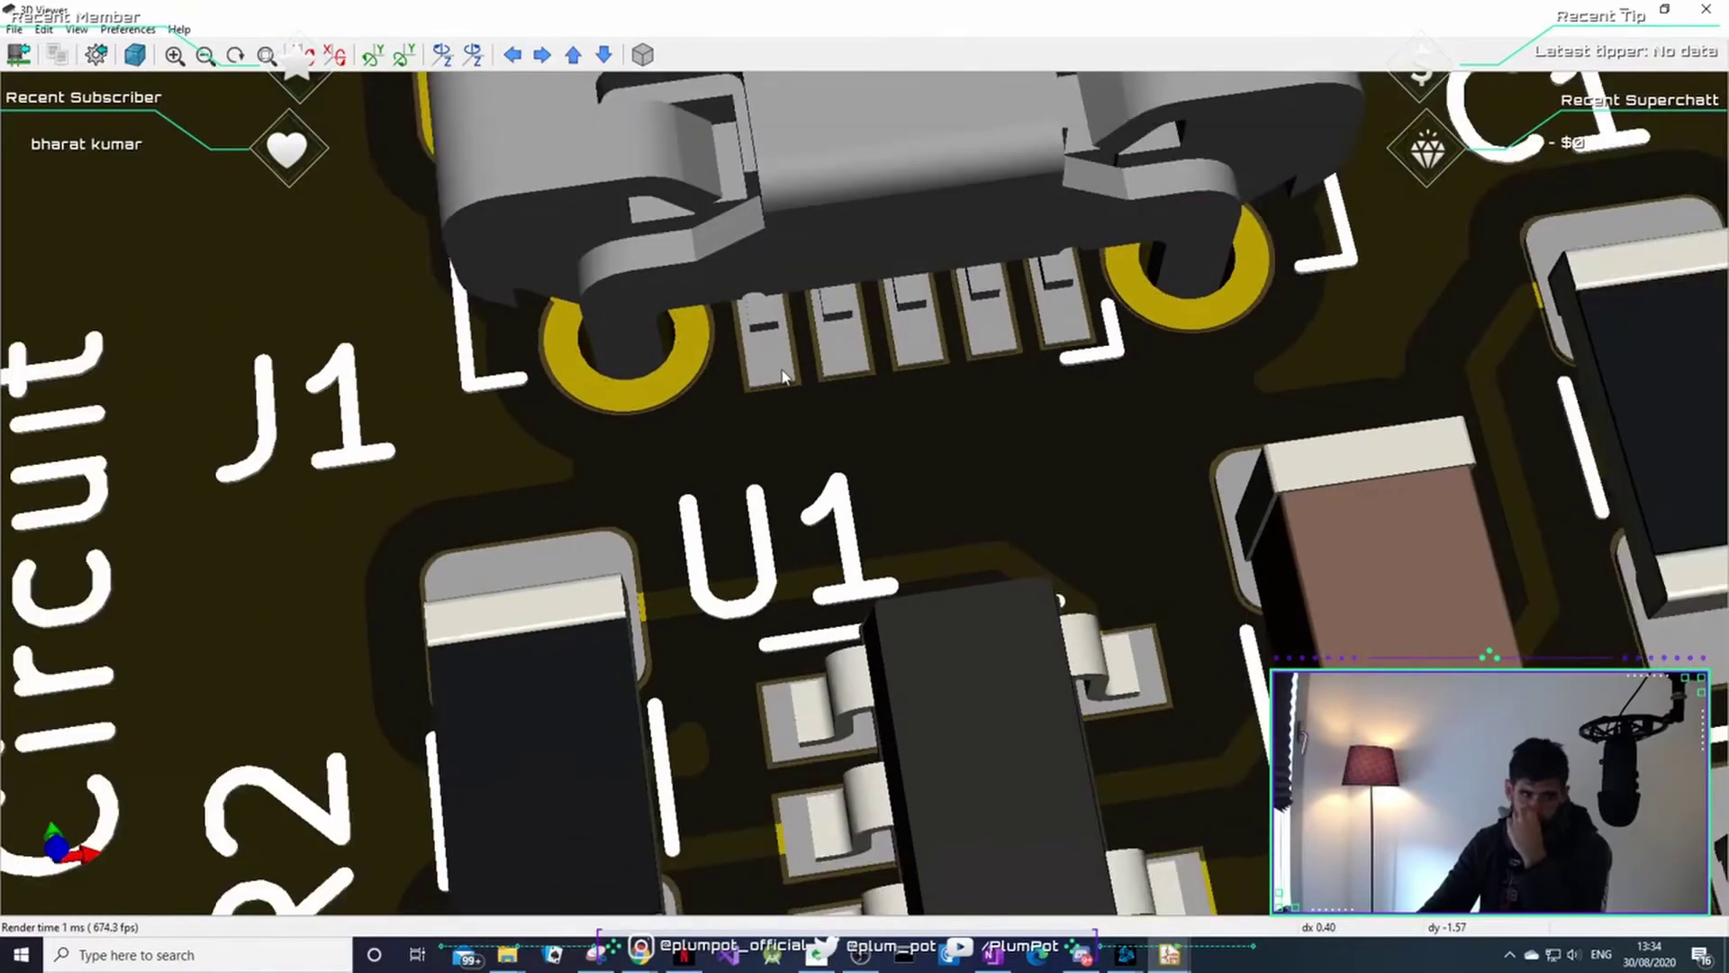
scroll(782, 376, "down", 3)
scroll(874, 645, "up", 1)
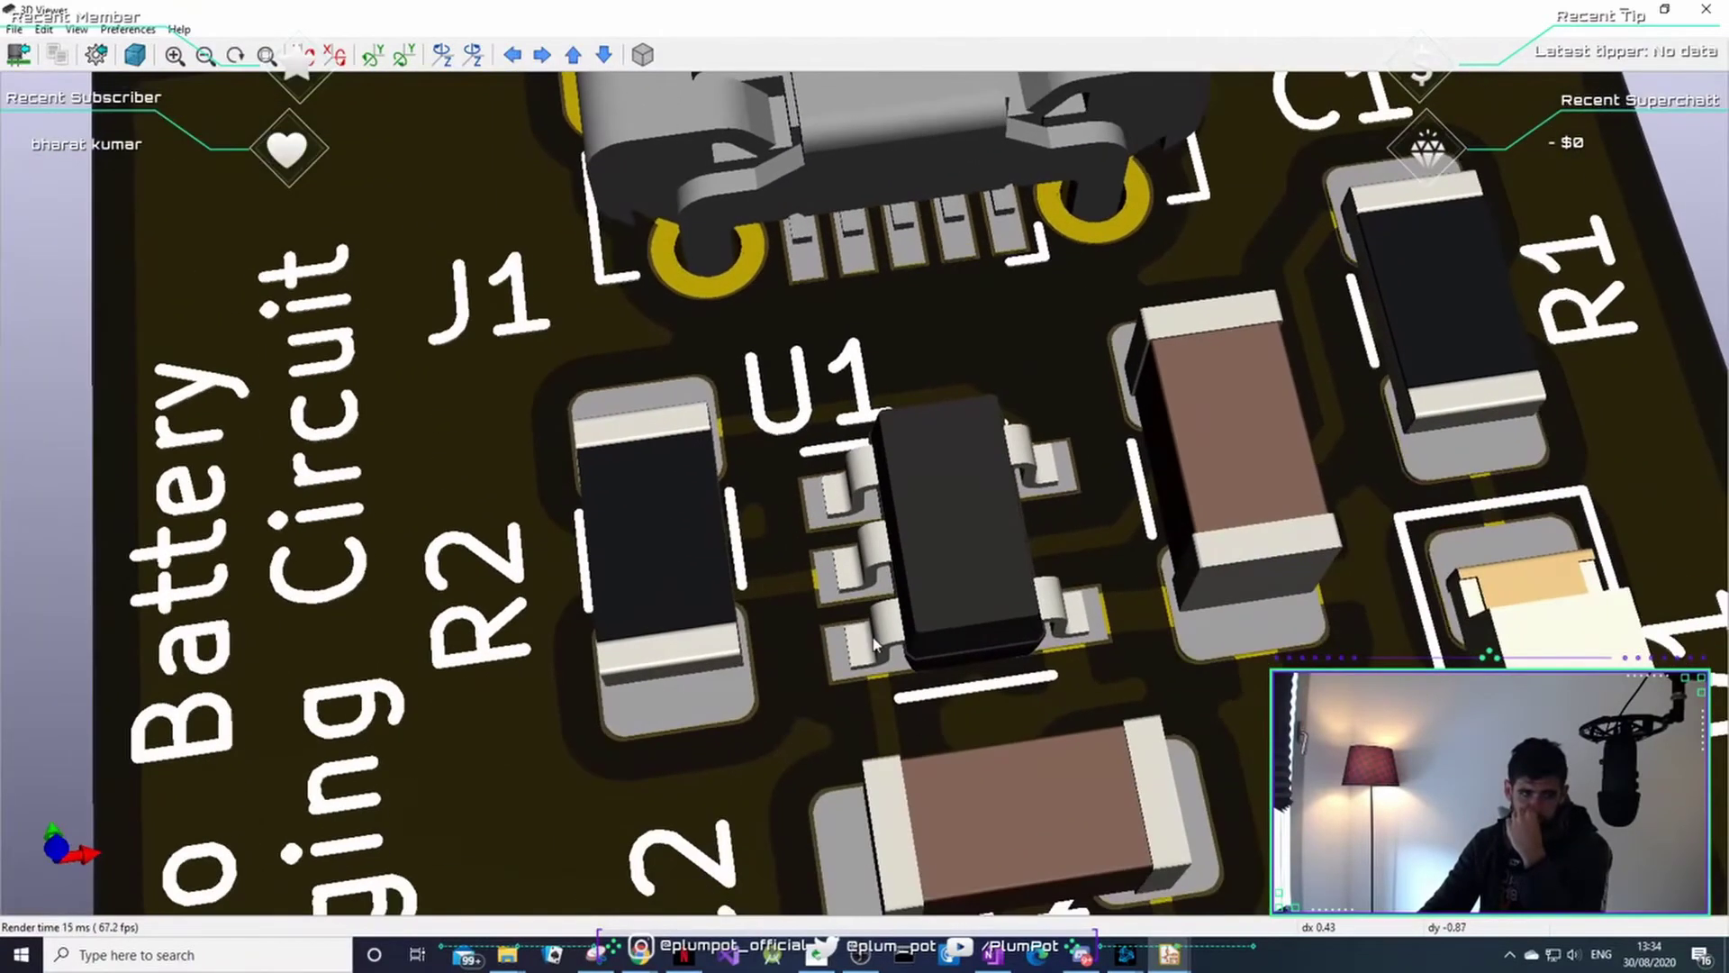
- Examine the component placement and tracks around U1, R2 and C1 in 3D from several angles
left_click_drag(877, 647, 845, 697)
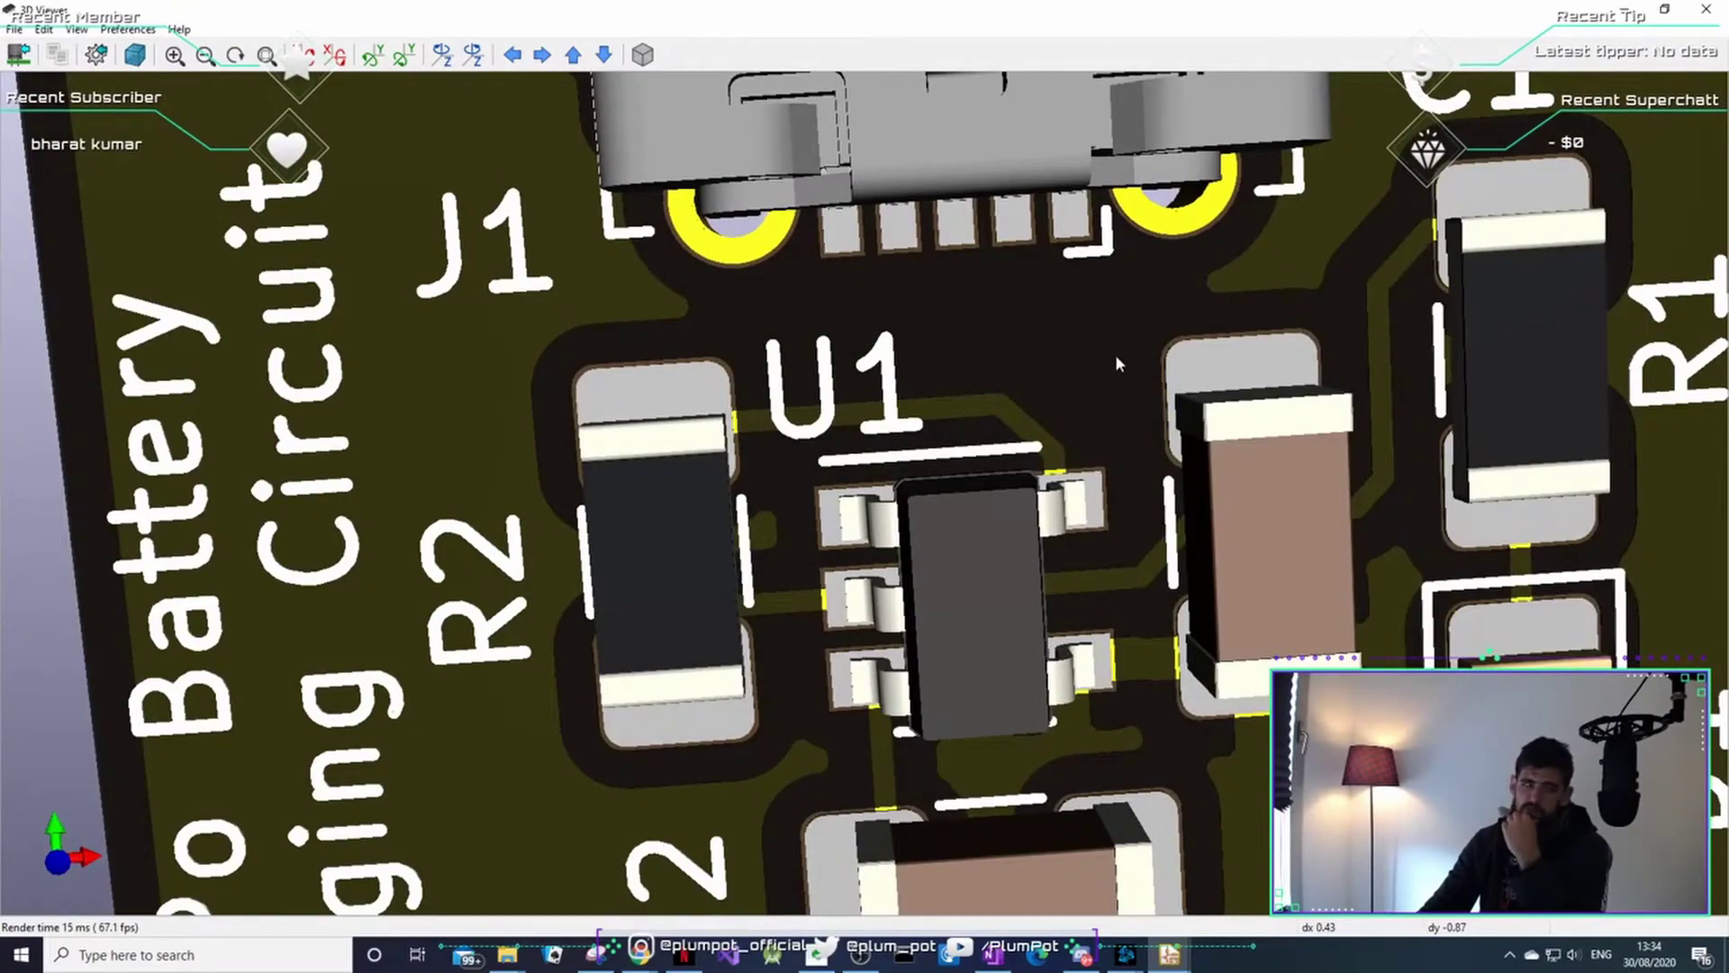
scroll(927, 375, "down", 2)
scroll(1193, 261, "up", 2)
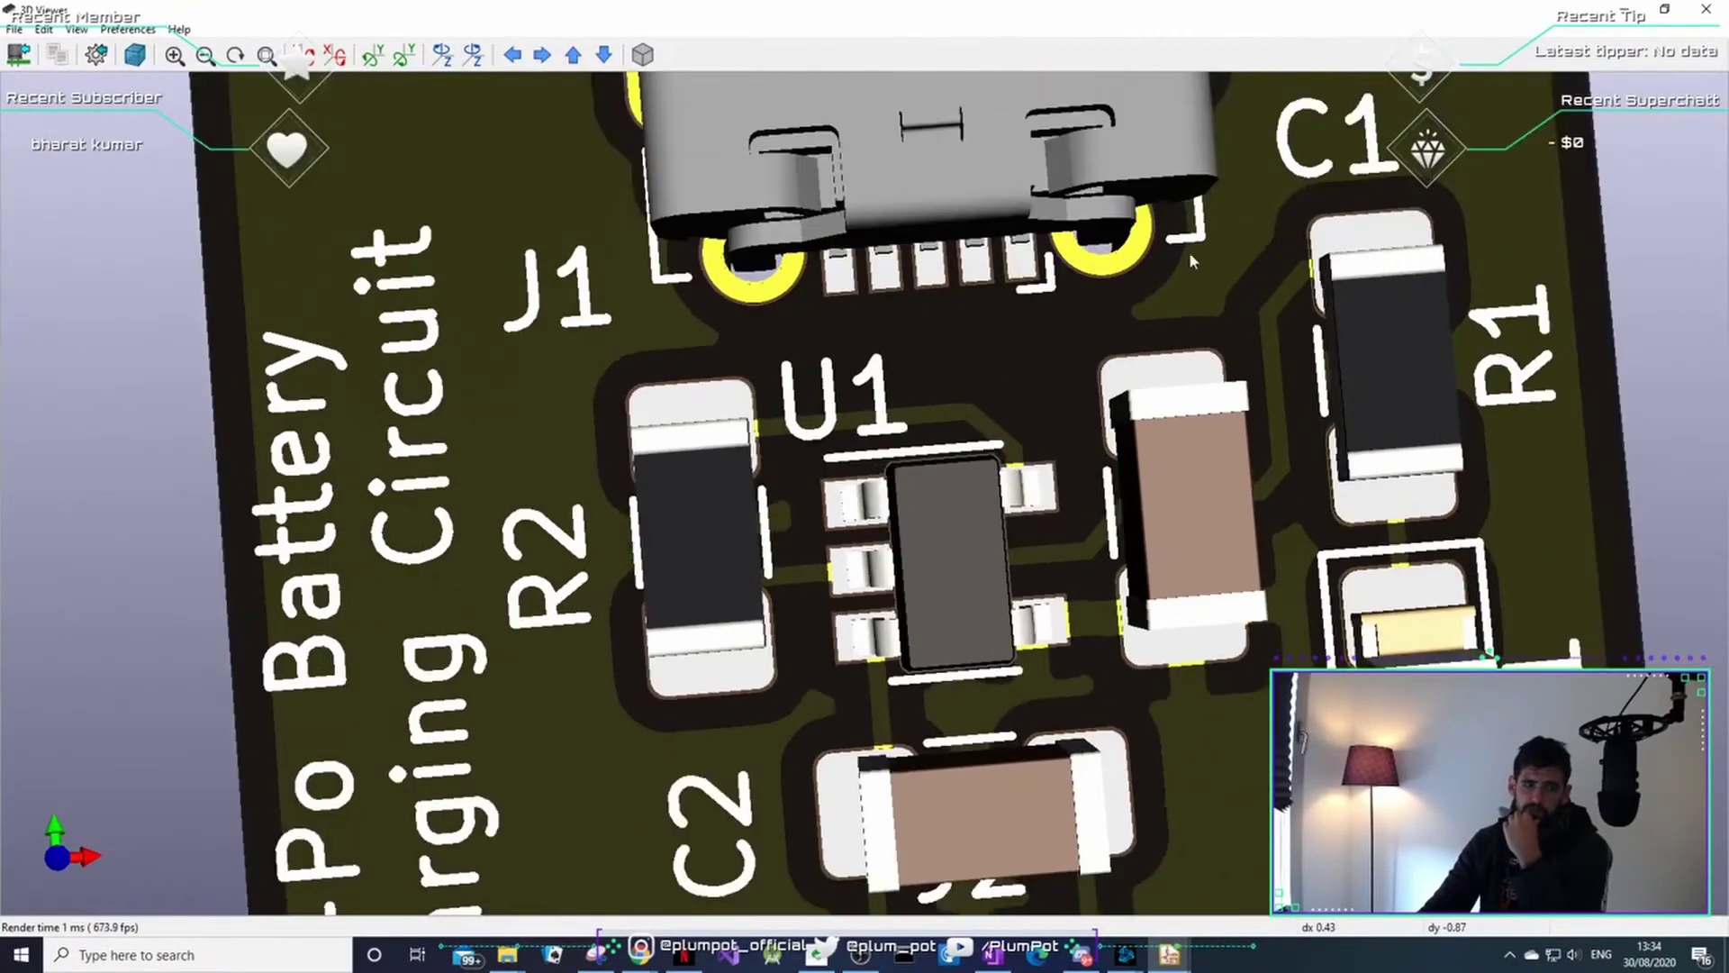
left_click_drag(838, 568, 849, 428)
left_click_drag(417, 401, 1033, 487)
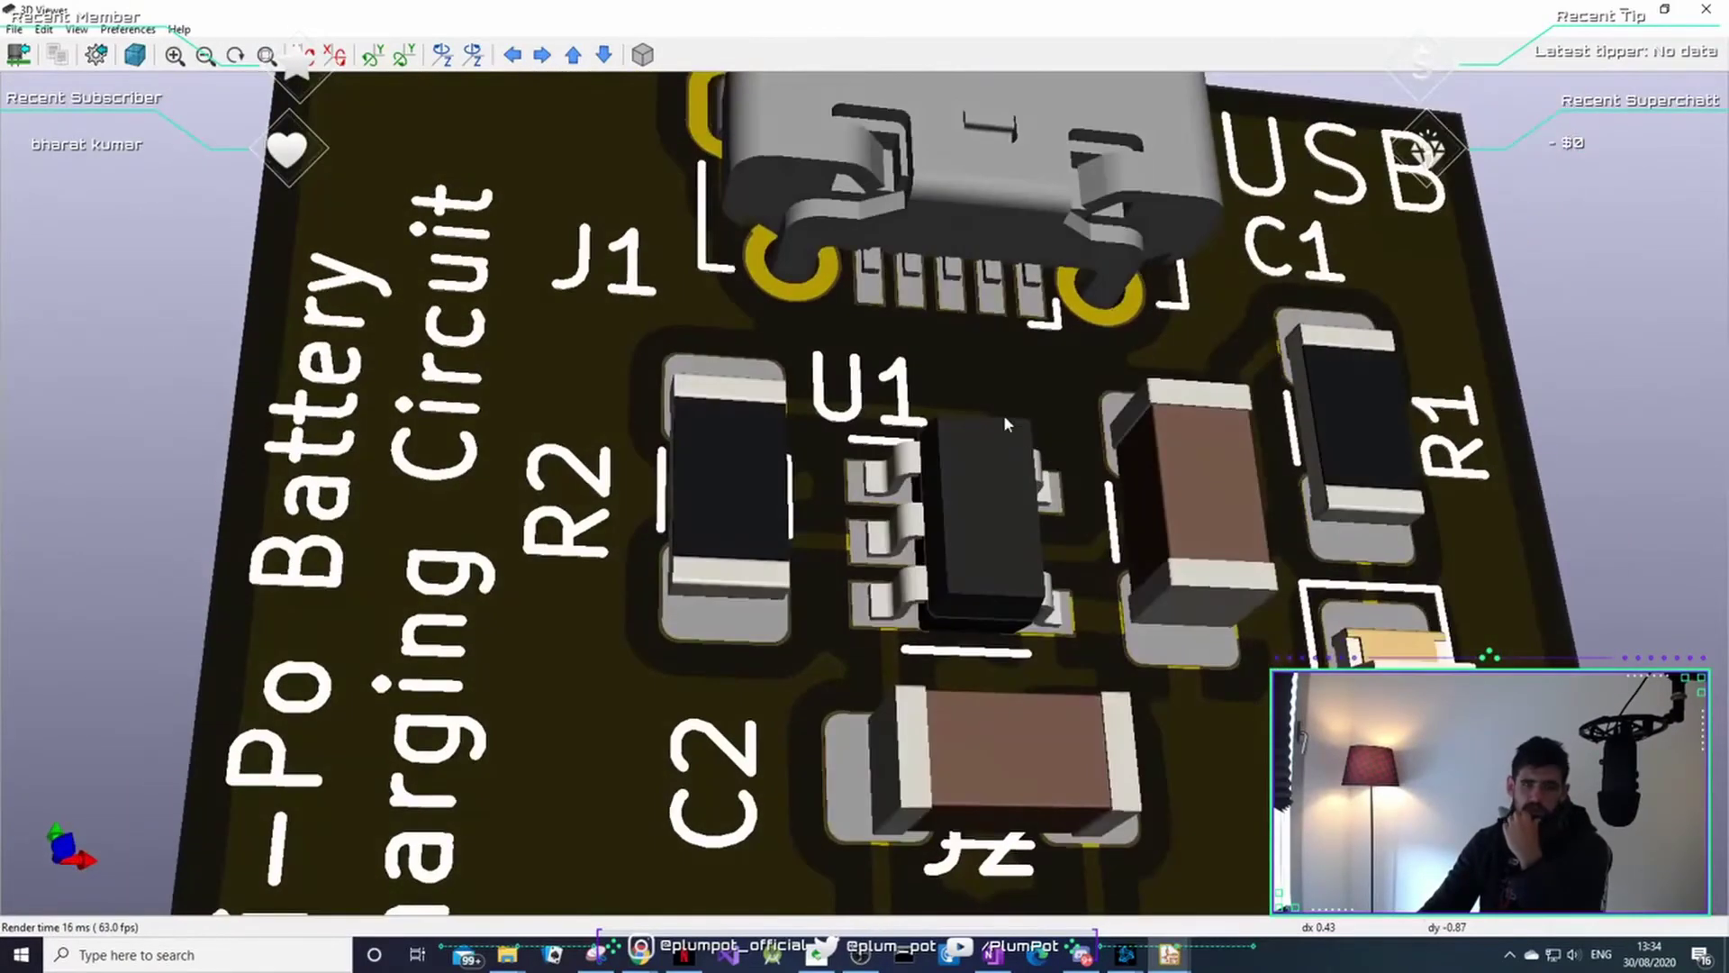
scroll(1012, 404, "down", 2)
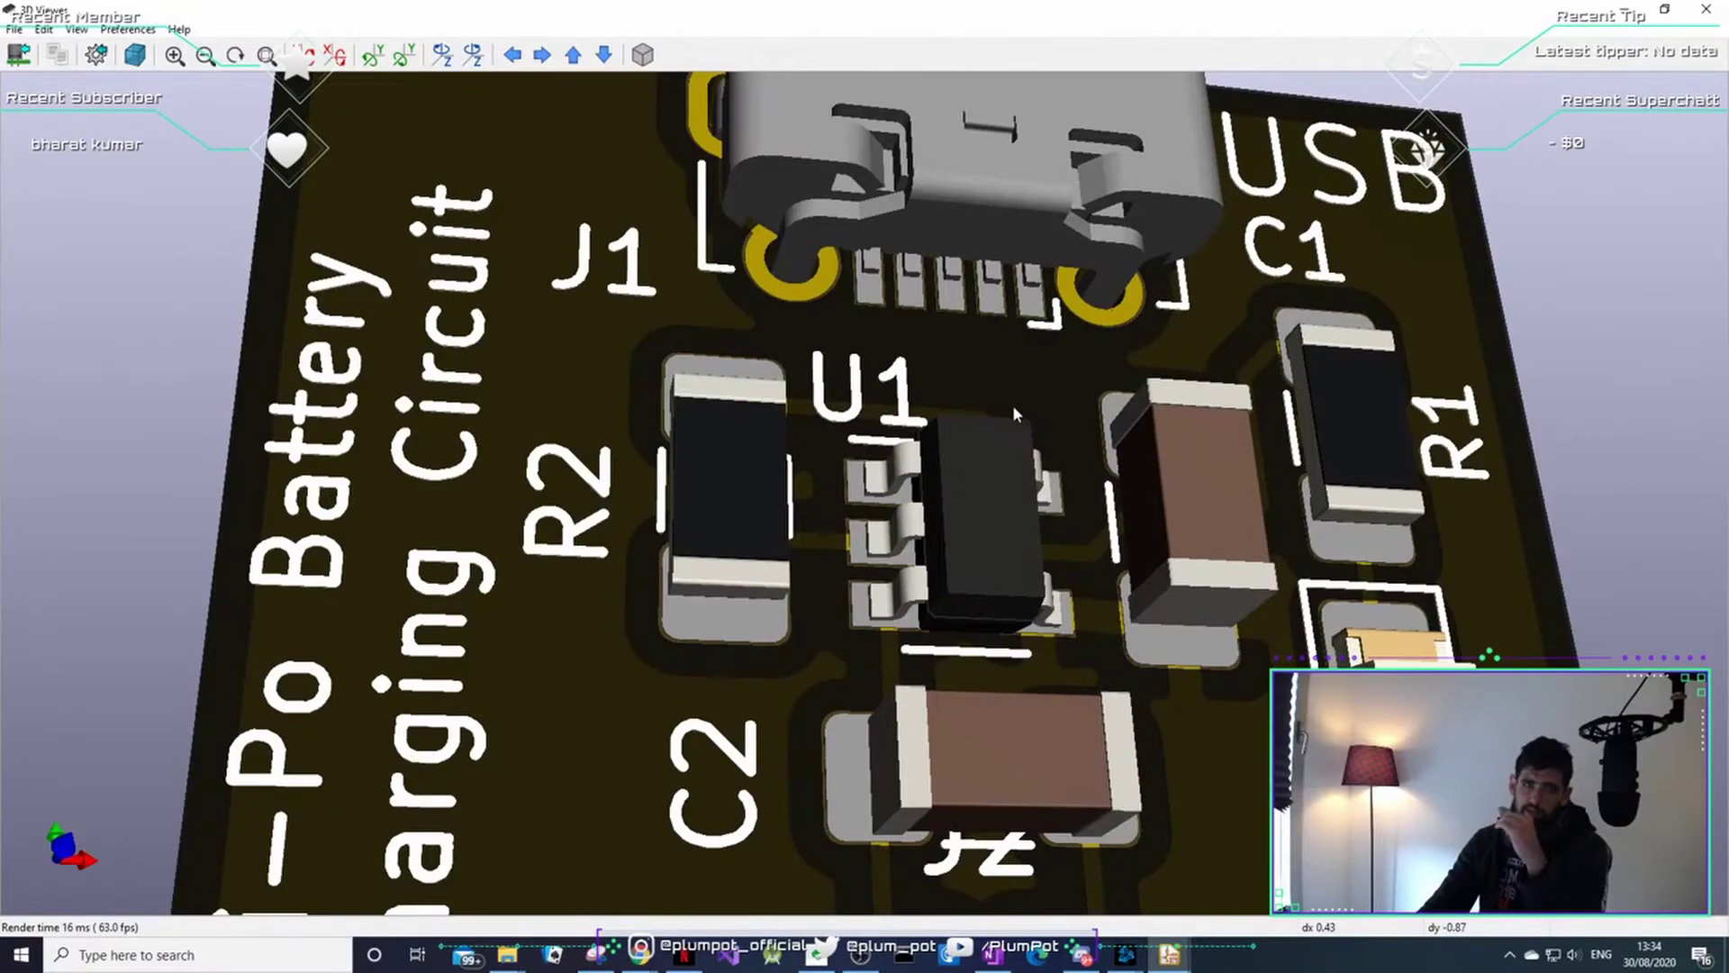
scroll(1369, 266, "up", 2)
scroll(1024, 365, "down", 2)
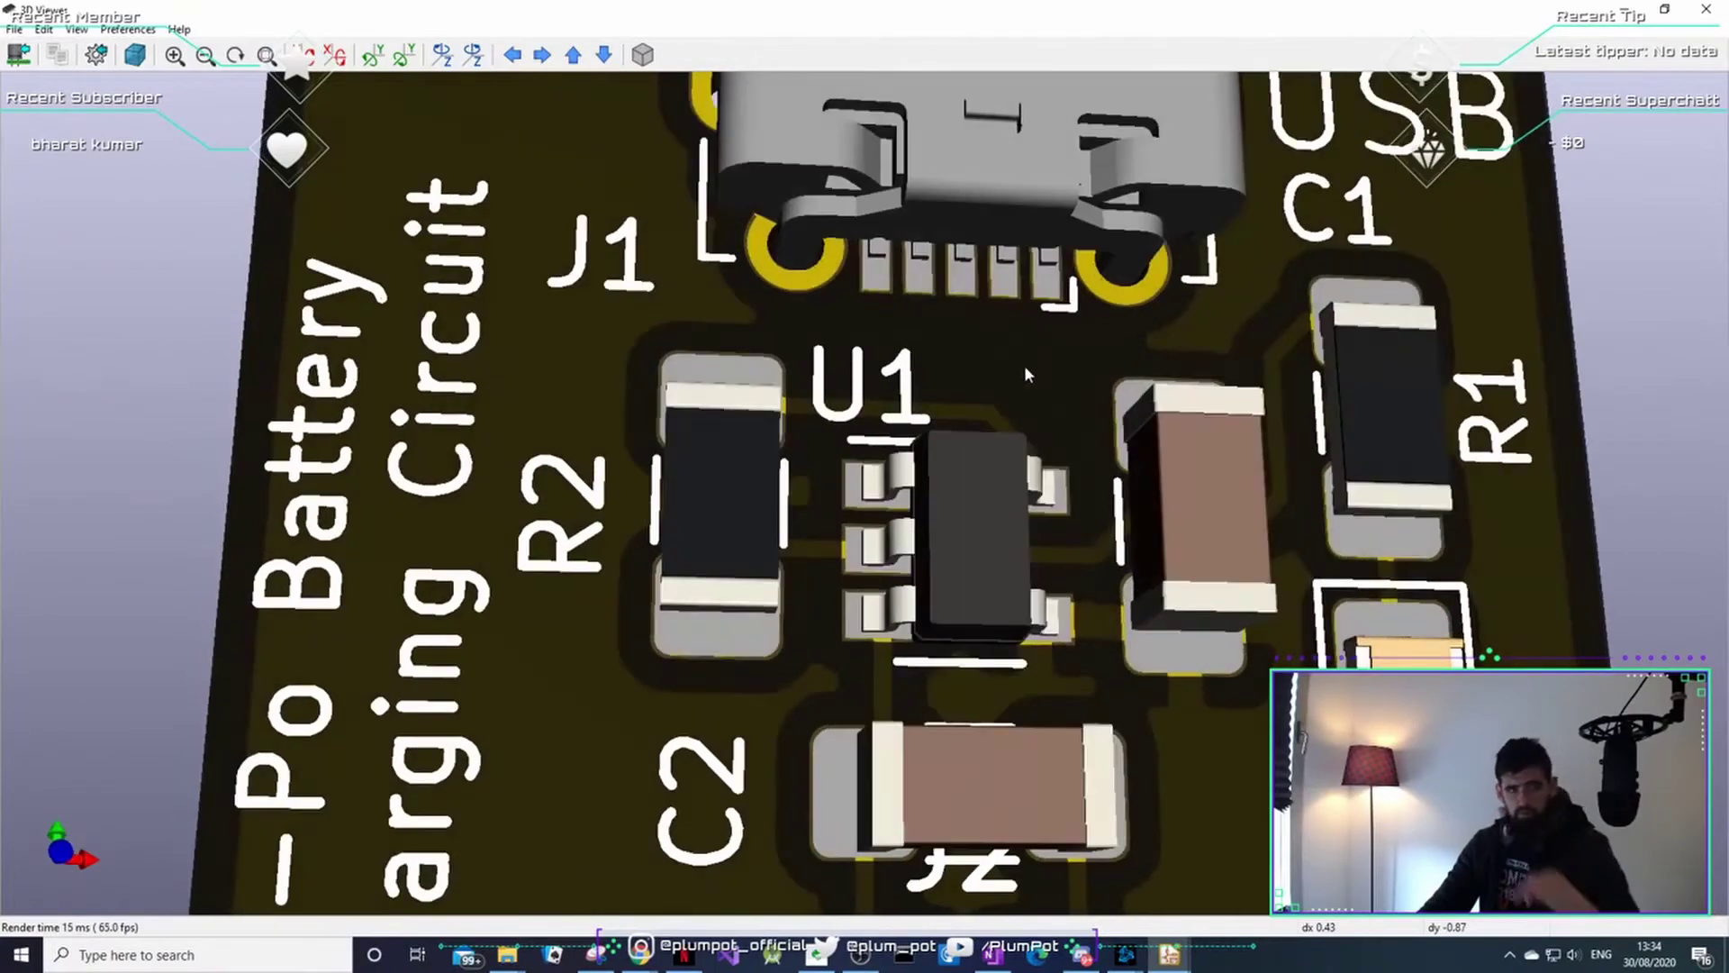
scroll(931, 332, "up", 2)
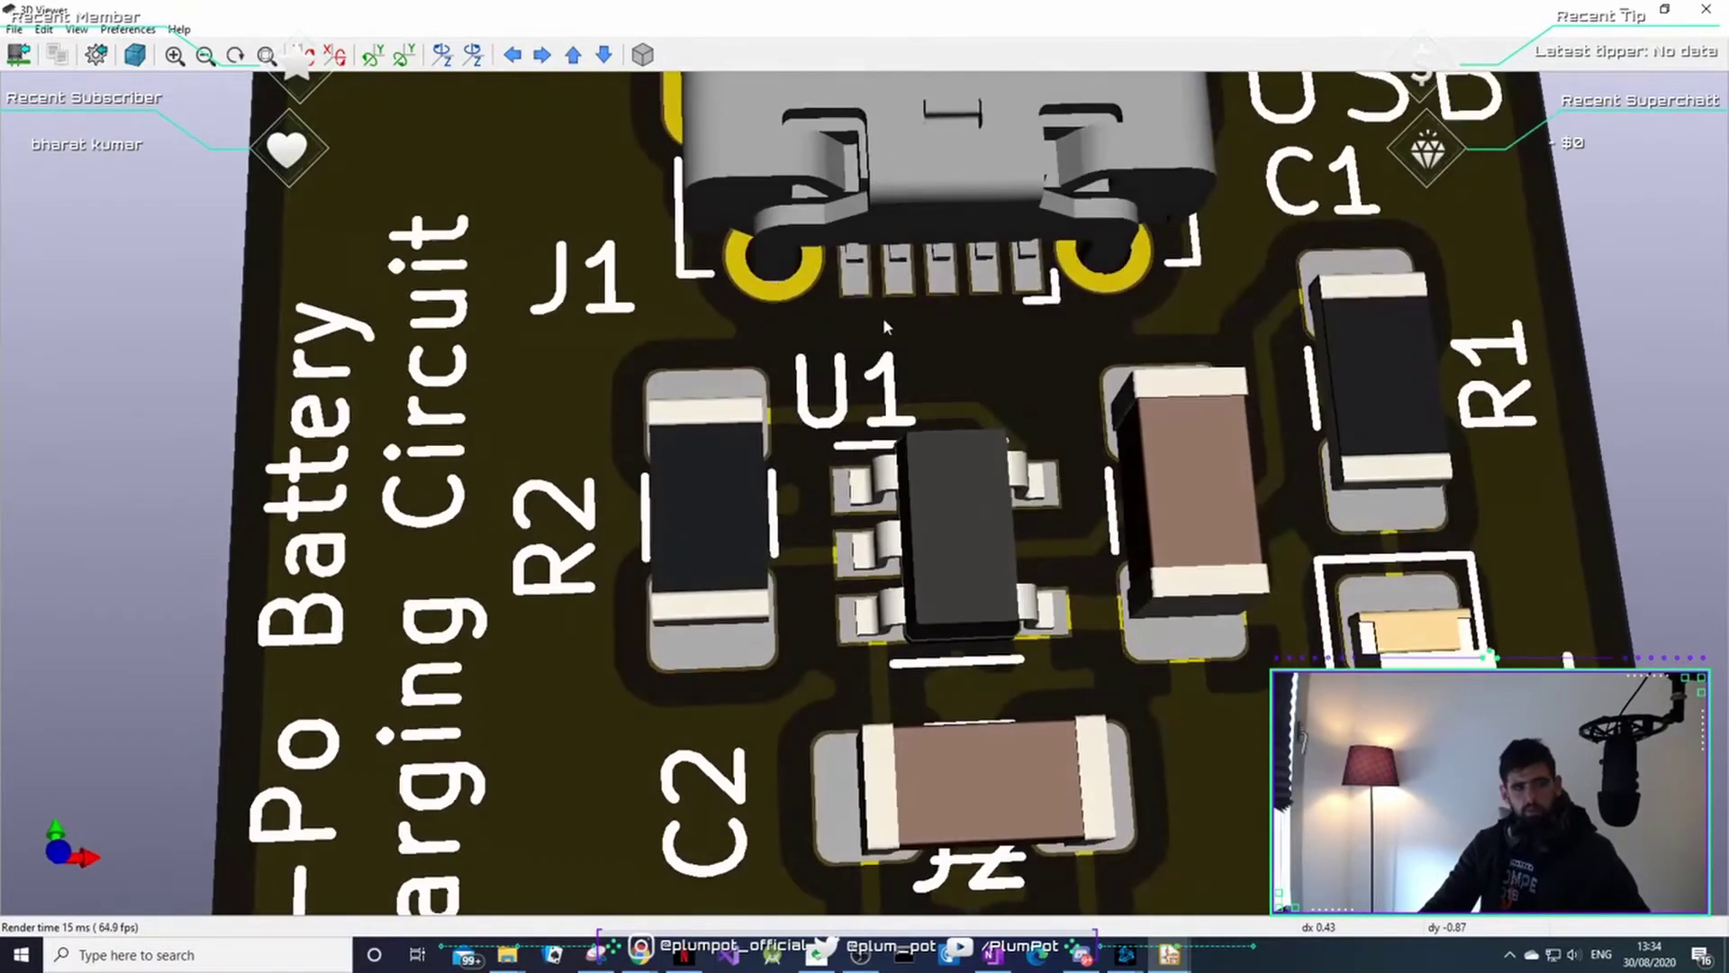
- Inspect the gaps between J1's five small contact pads and the copper clearance above U1 up close in 3D
scroll(883, 317, "up", 2)
middle_click_drag(922, 278, 889, 359)
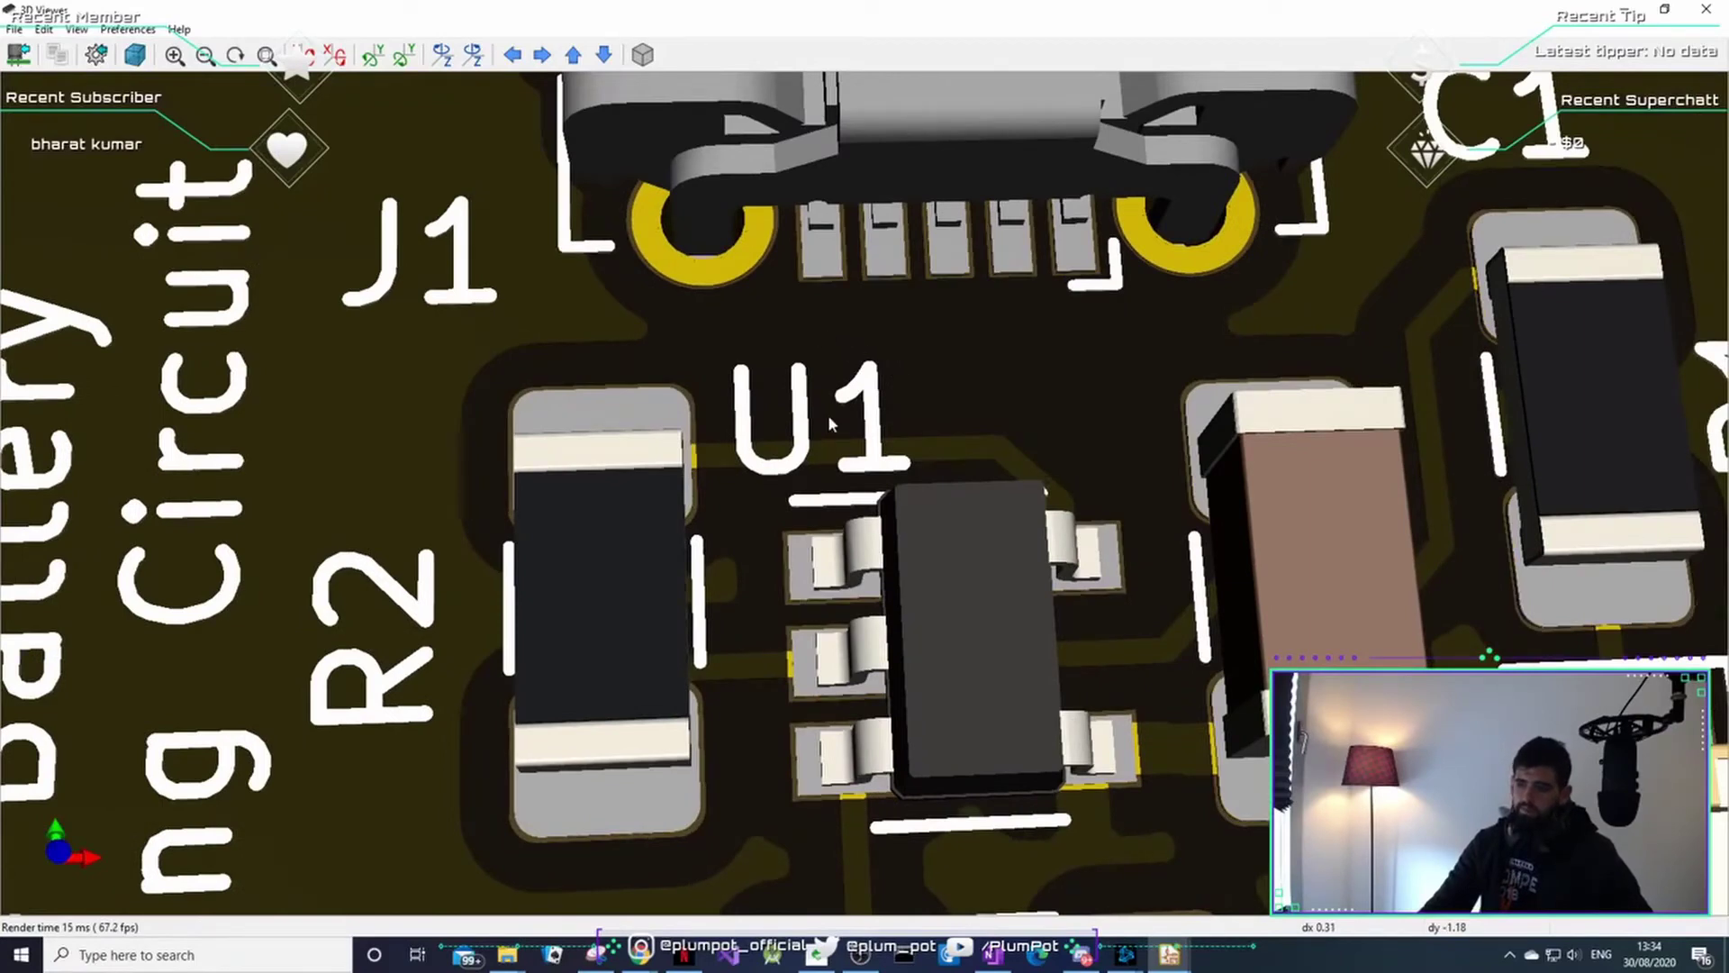
scroll(833, 407, "up", 1)
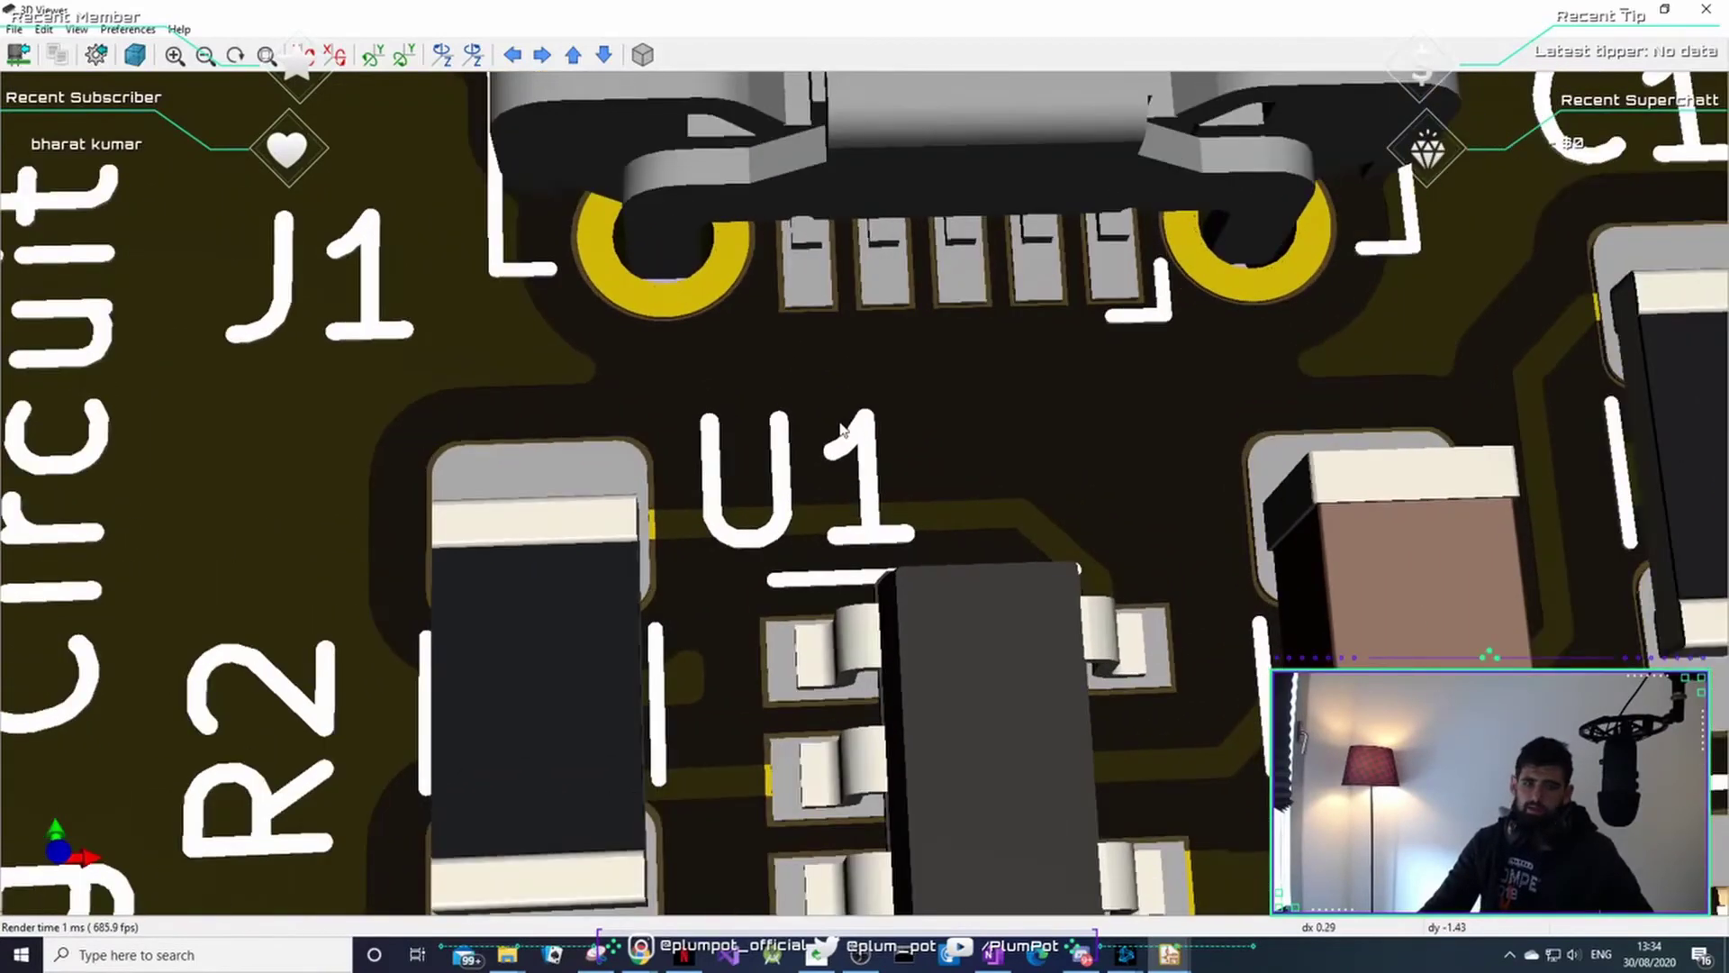
scroll(842, 430, "up", 1)
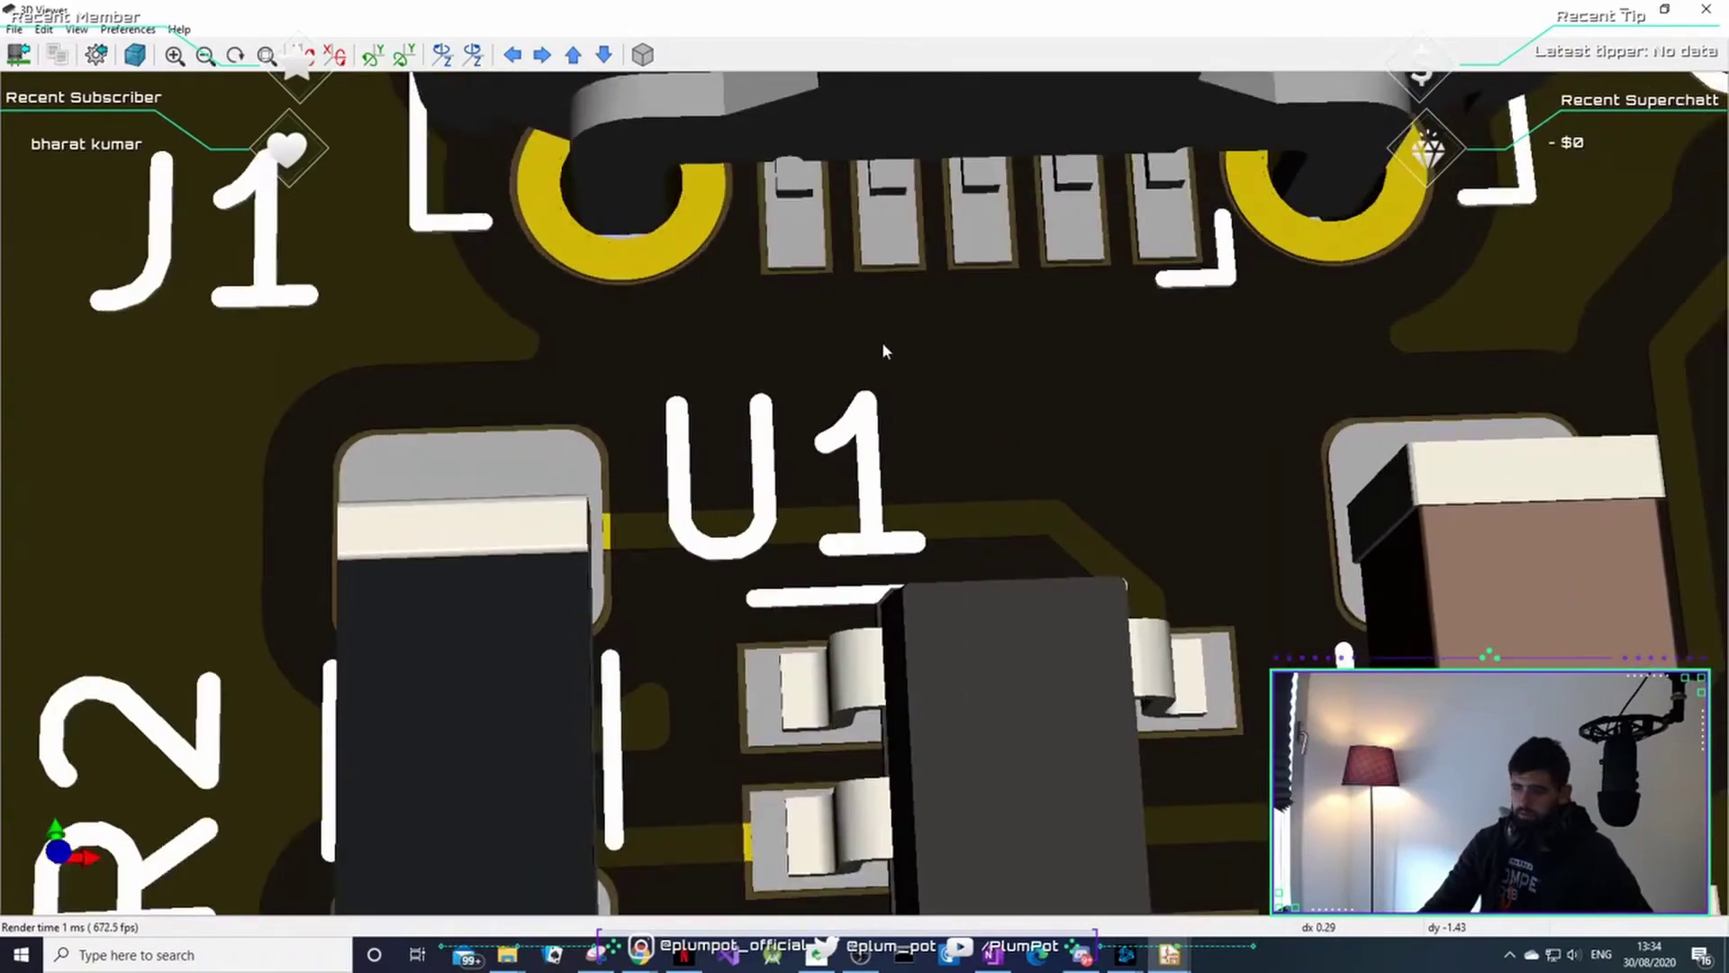
middle_click_drag(842, 282, 825, 385)
scroll(825, 385, "up", 1)
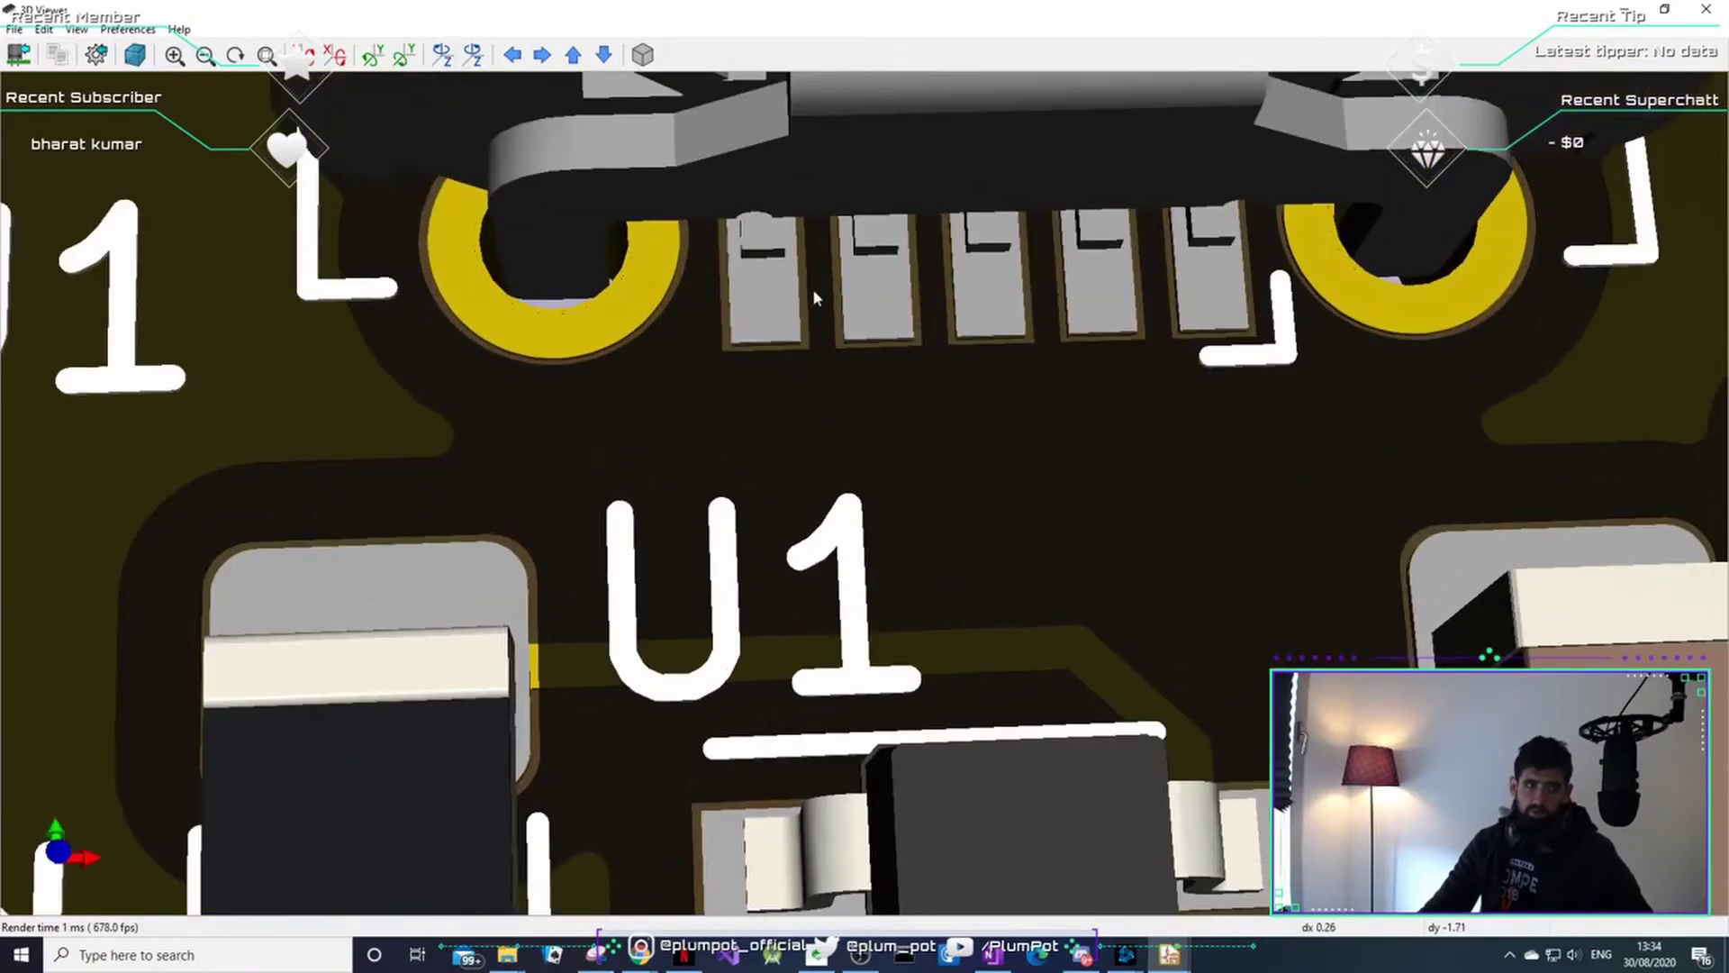
scroll(811, 297, "down", 1)
scroll(824, 288, "up", 1)
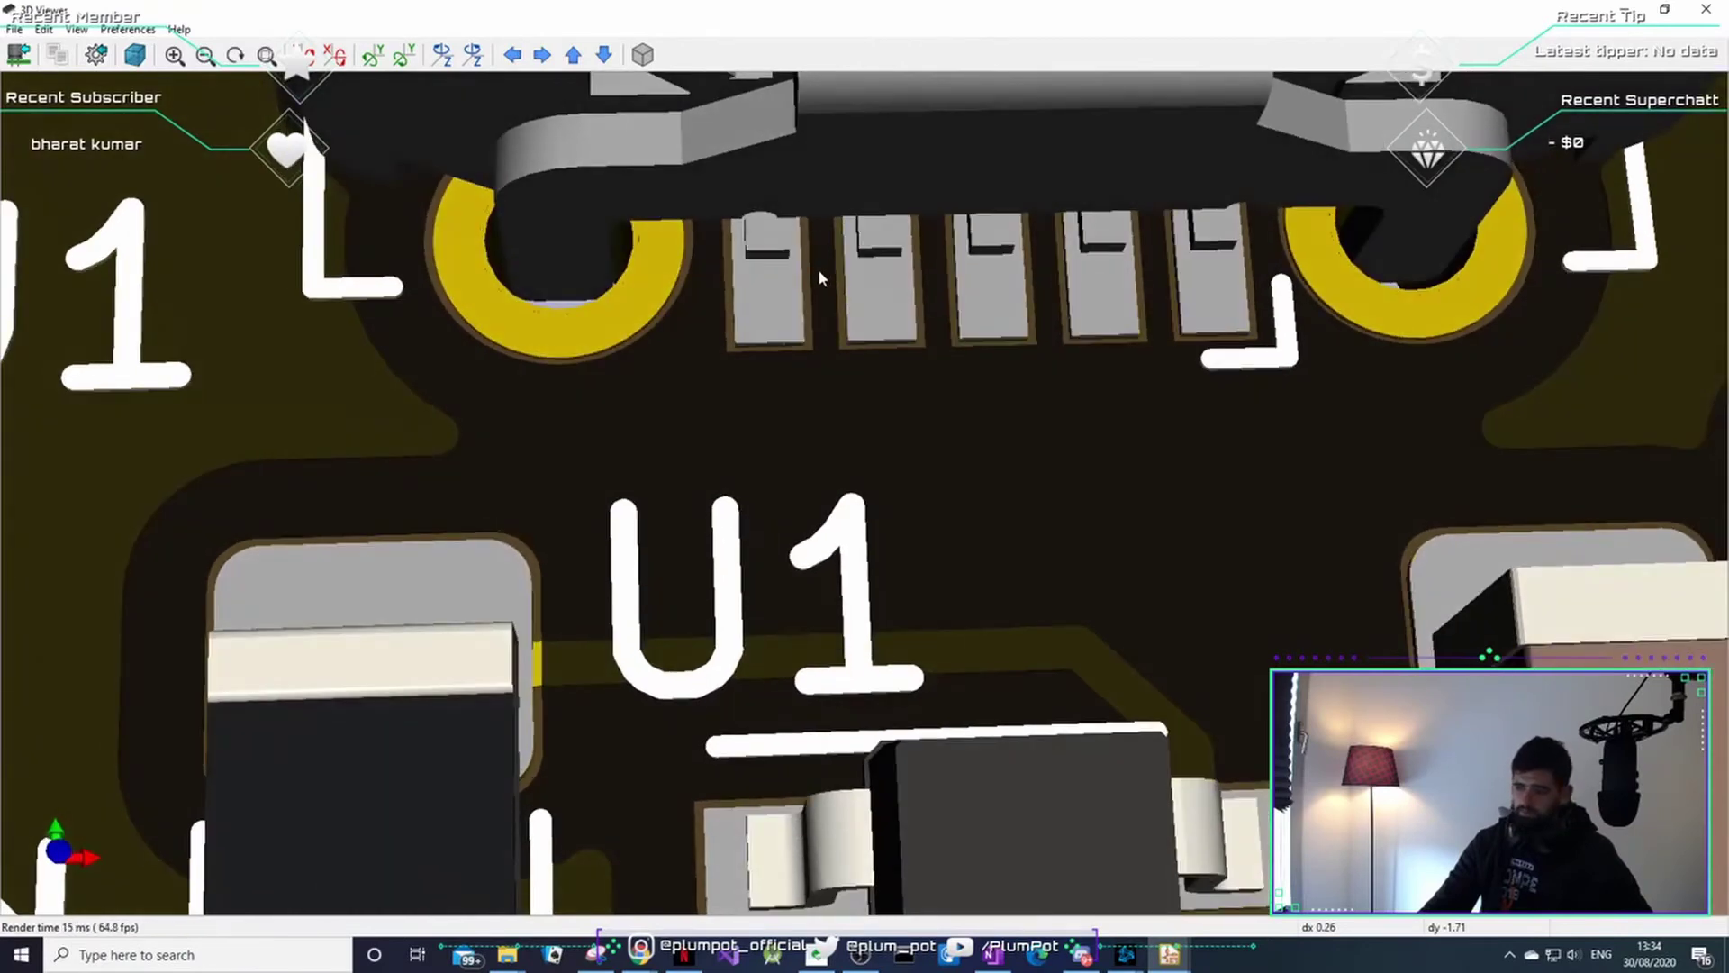
middle_click_drag(818, 268, 780, 388)
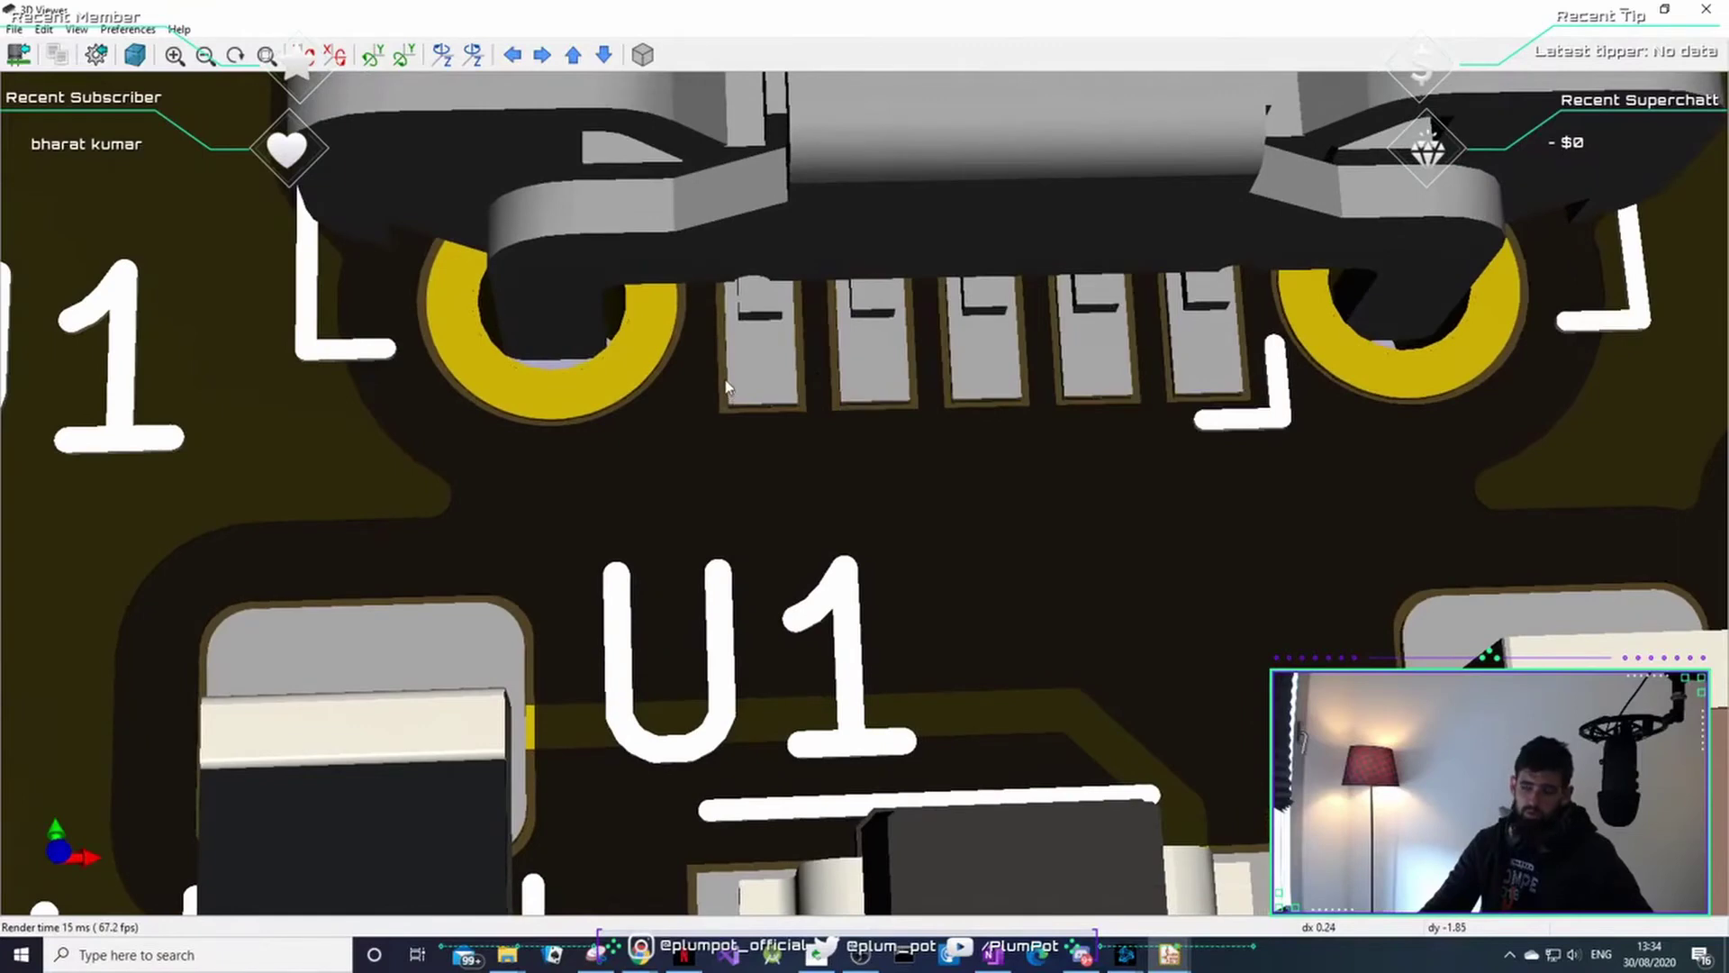
scroll(781, 635, "down", 2)
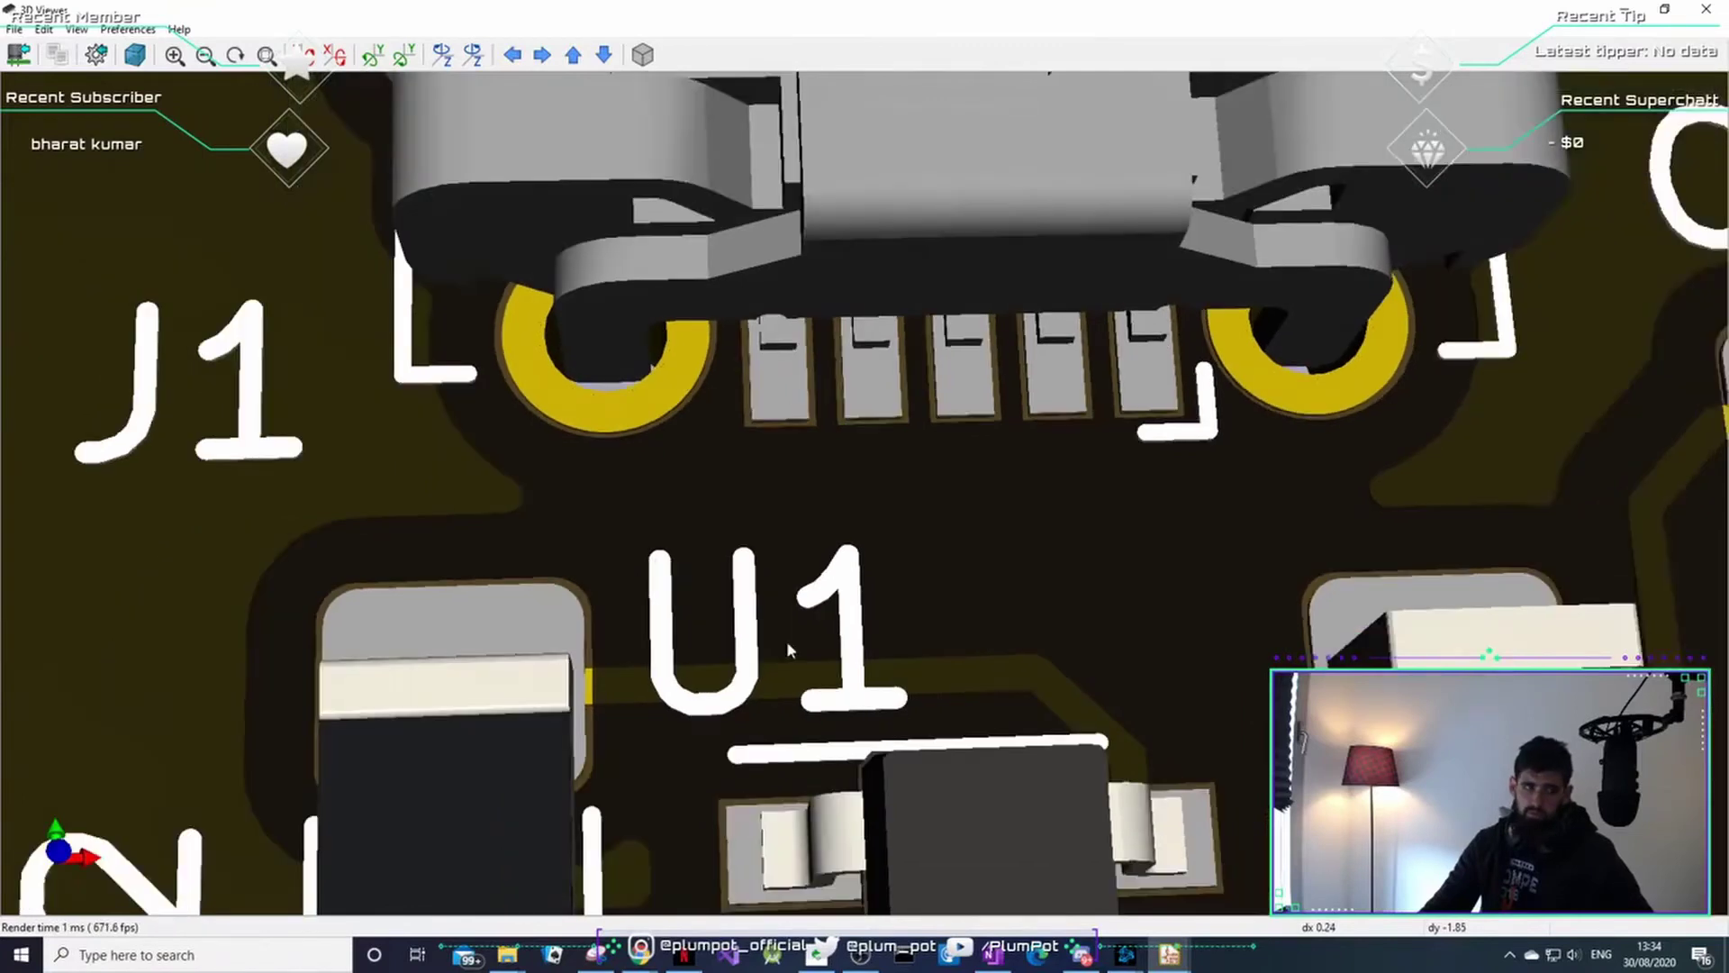
- Inspect U1's pins and pads up close in 3D, together with neighbouring capacitors C1 and C2
middle_click_drag(750, 810, 650, 504)
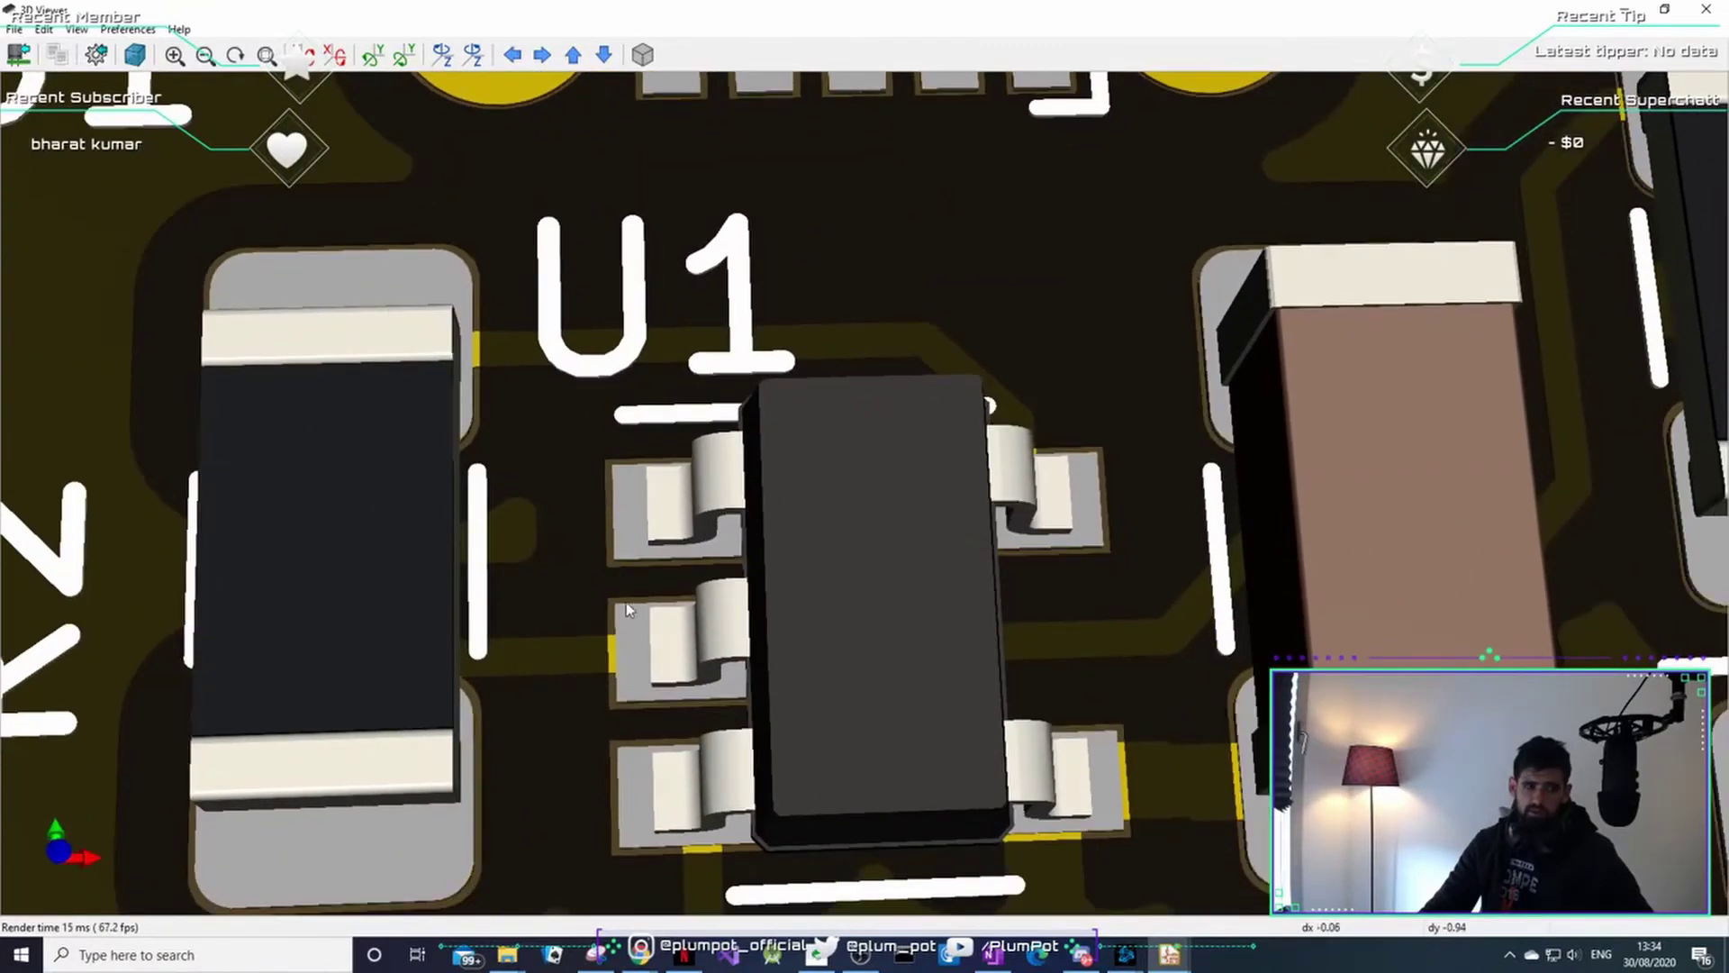
scroll(673, 554, "down", 2)
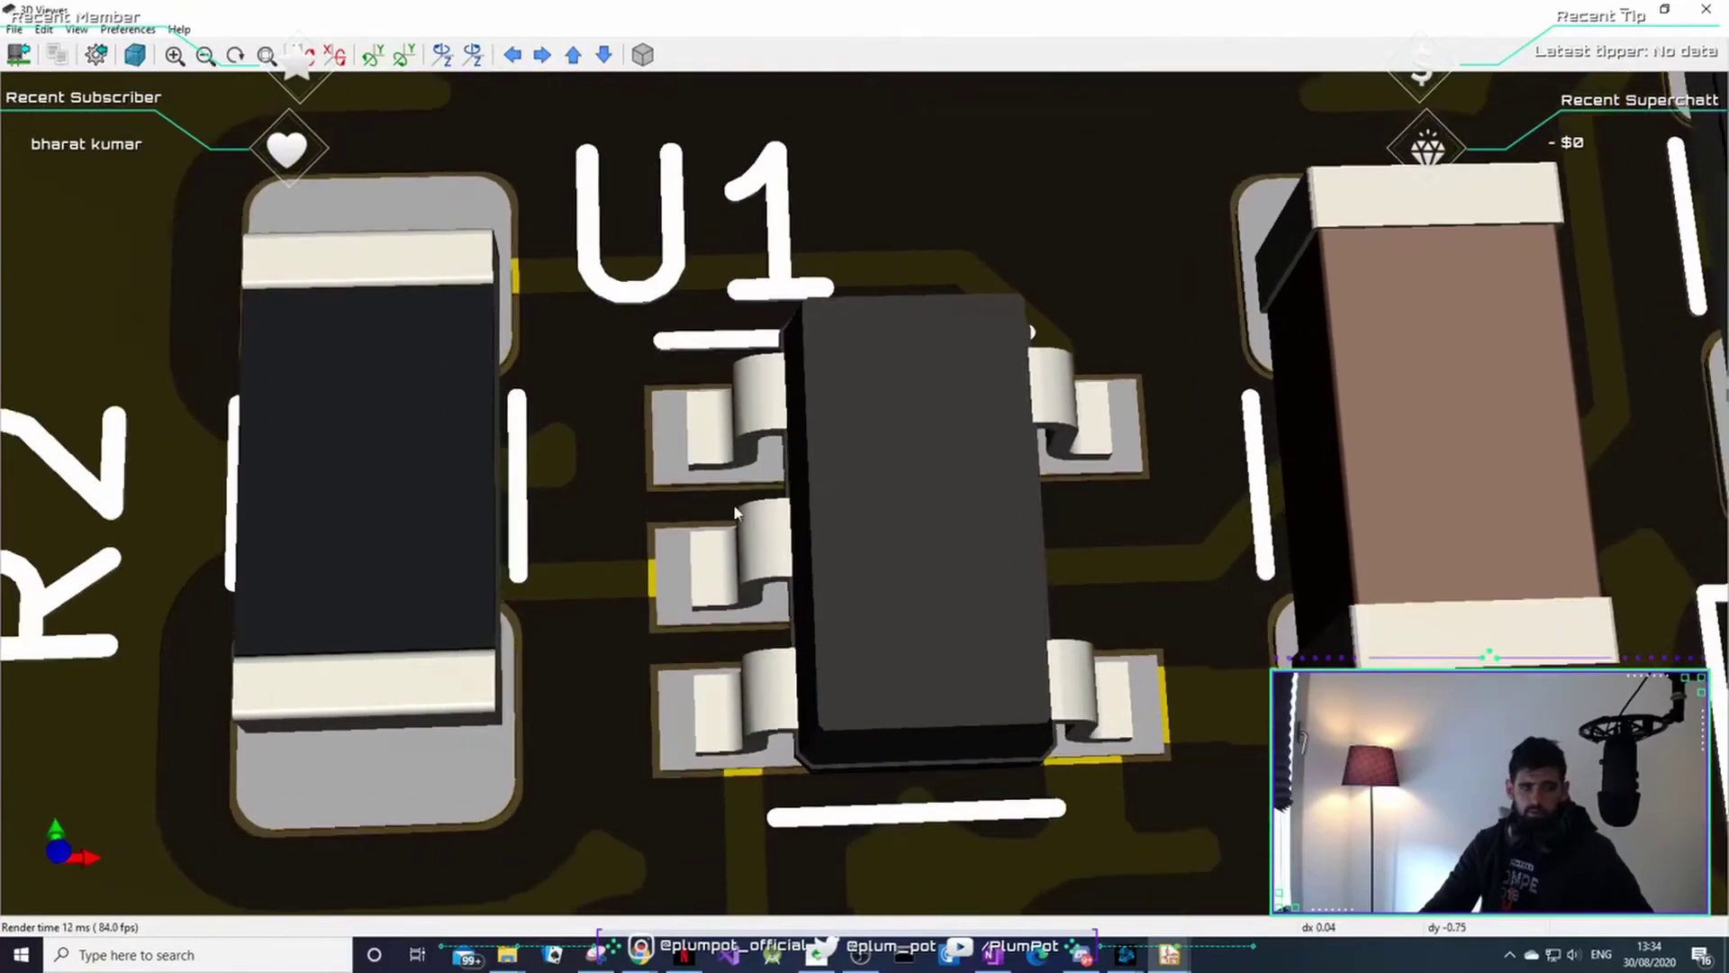
scroll(711, 653, "up", 3)
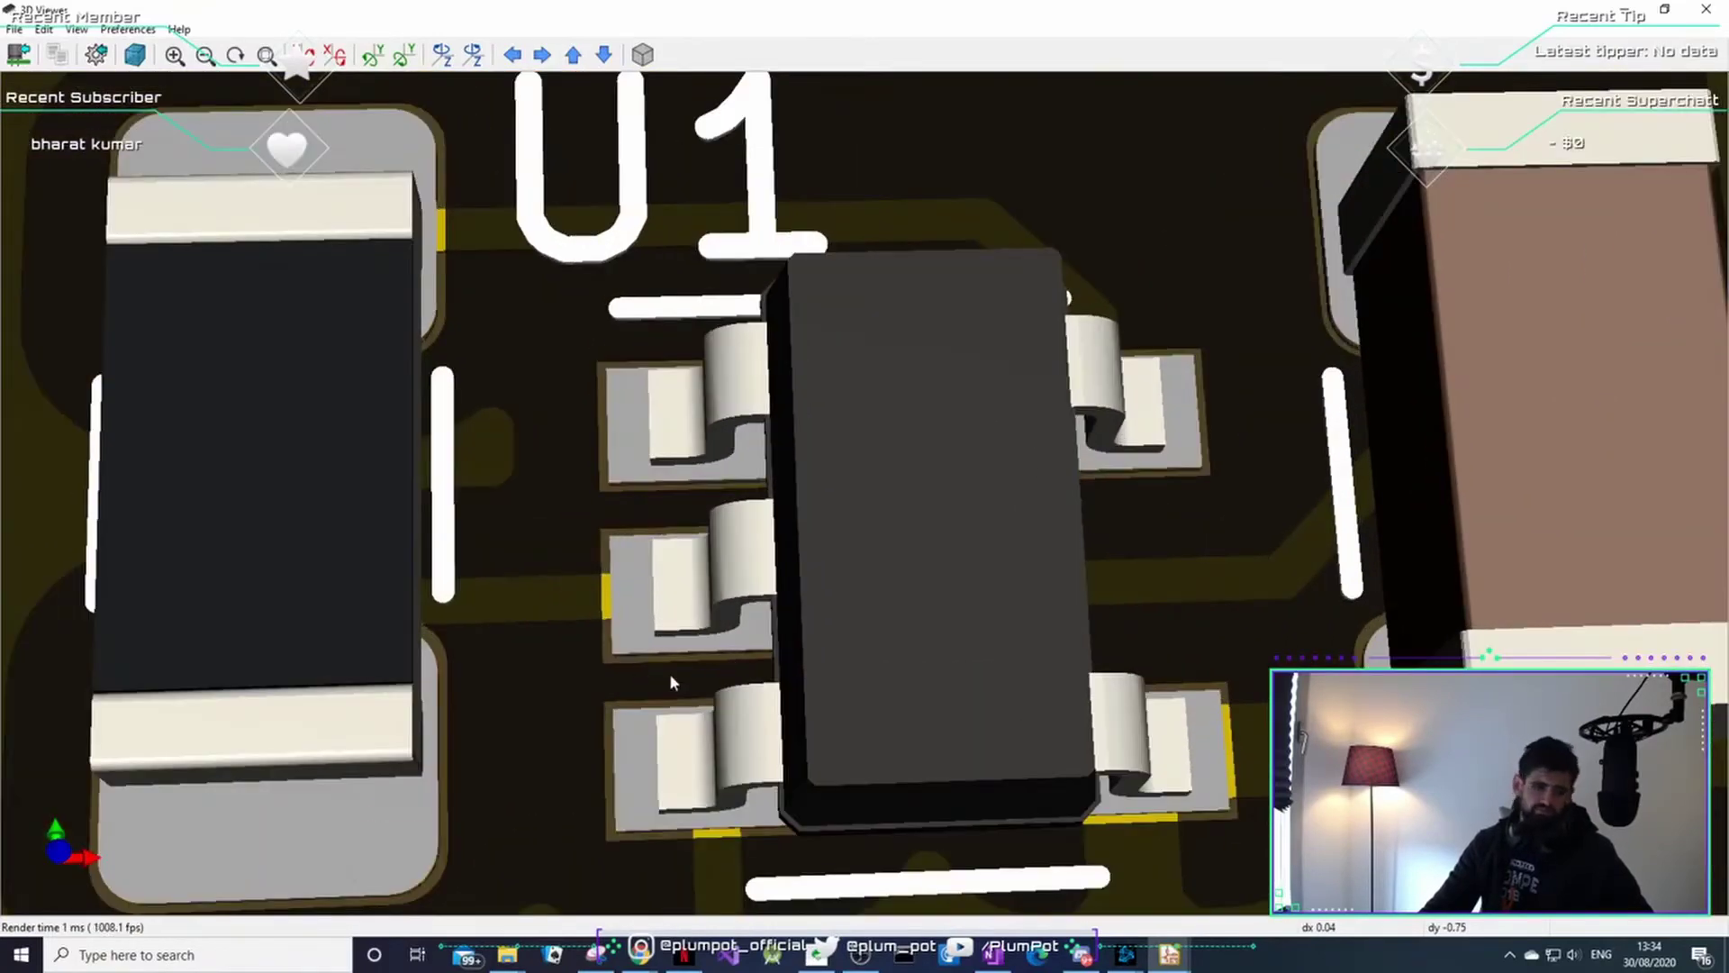
scroll(685, 668, "down", 3)
scroll(1252, 527, "up", 2)
middle_click_drag(916, 659, 909, 495)
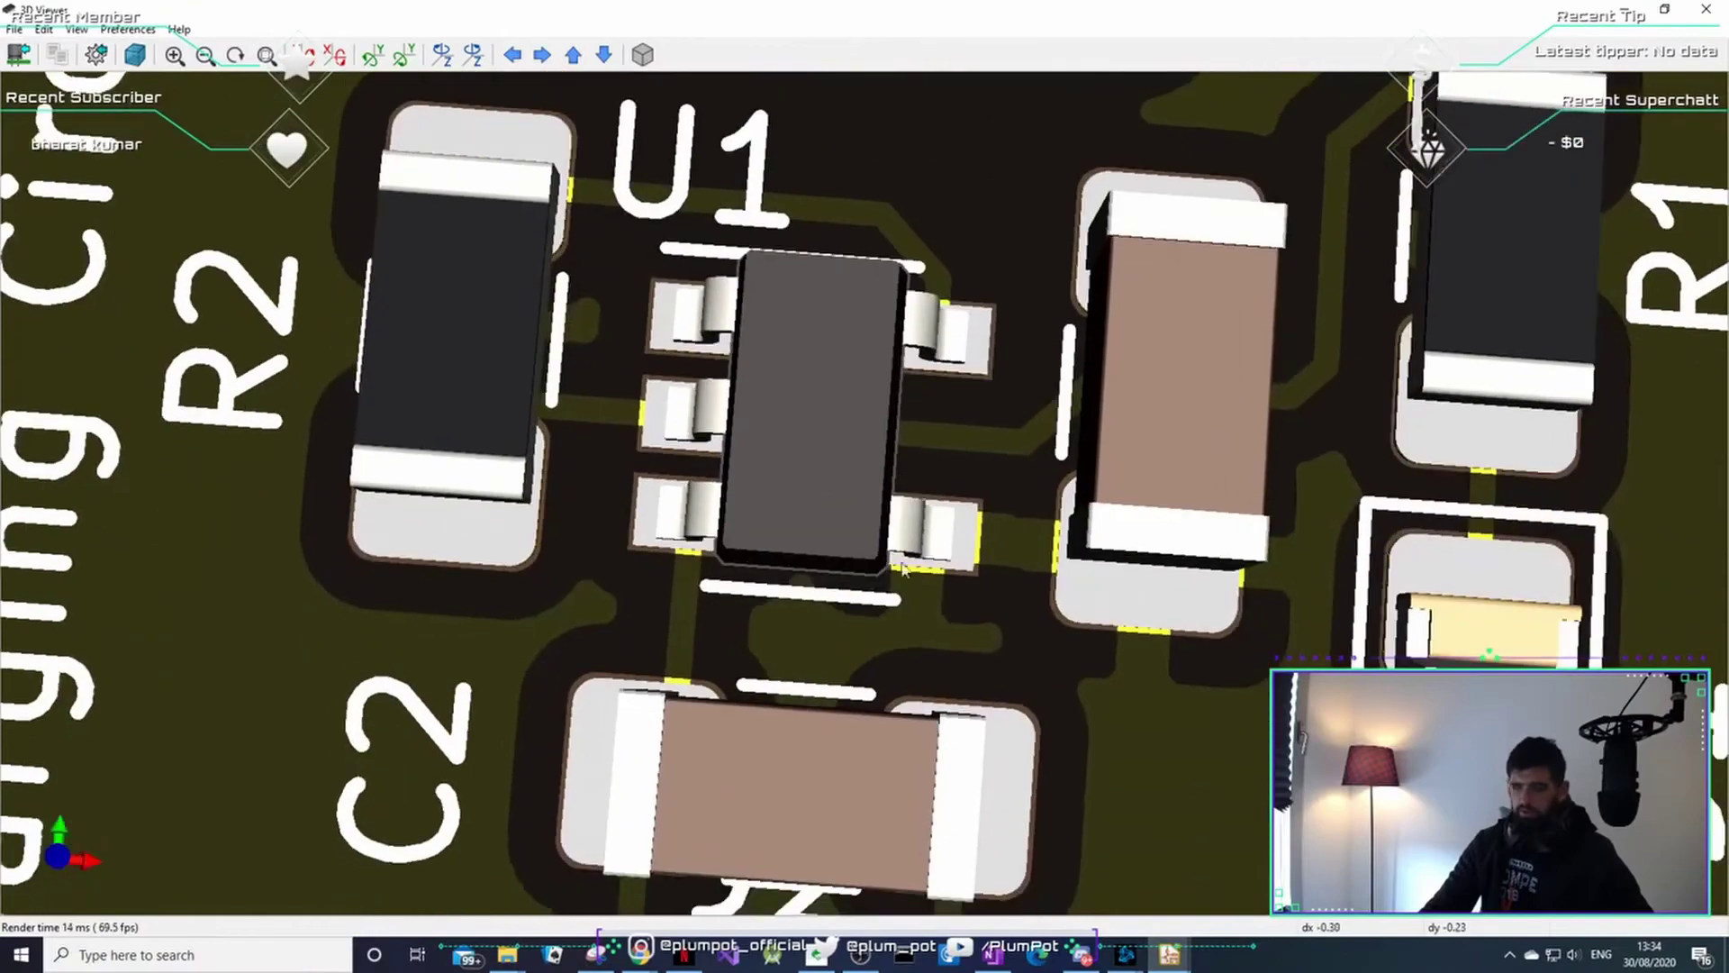
left_click_drag(965, 506, 937, 360)
left_click_drag(934, 585, 871, 479)
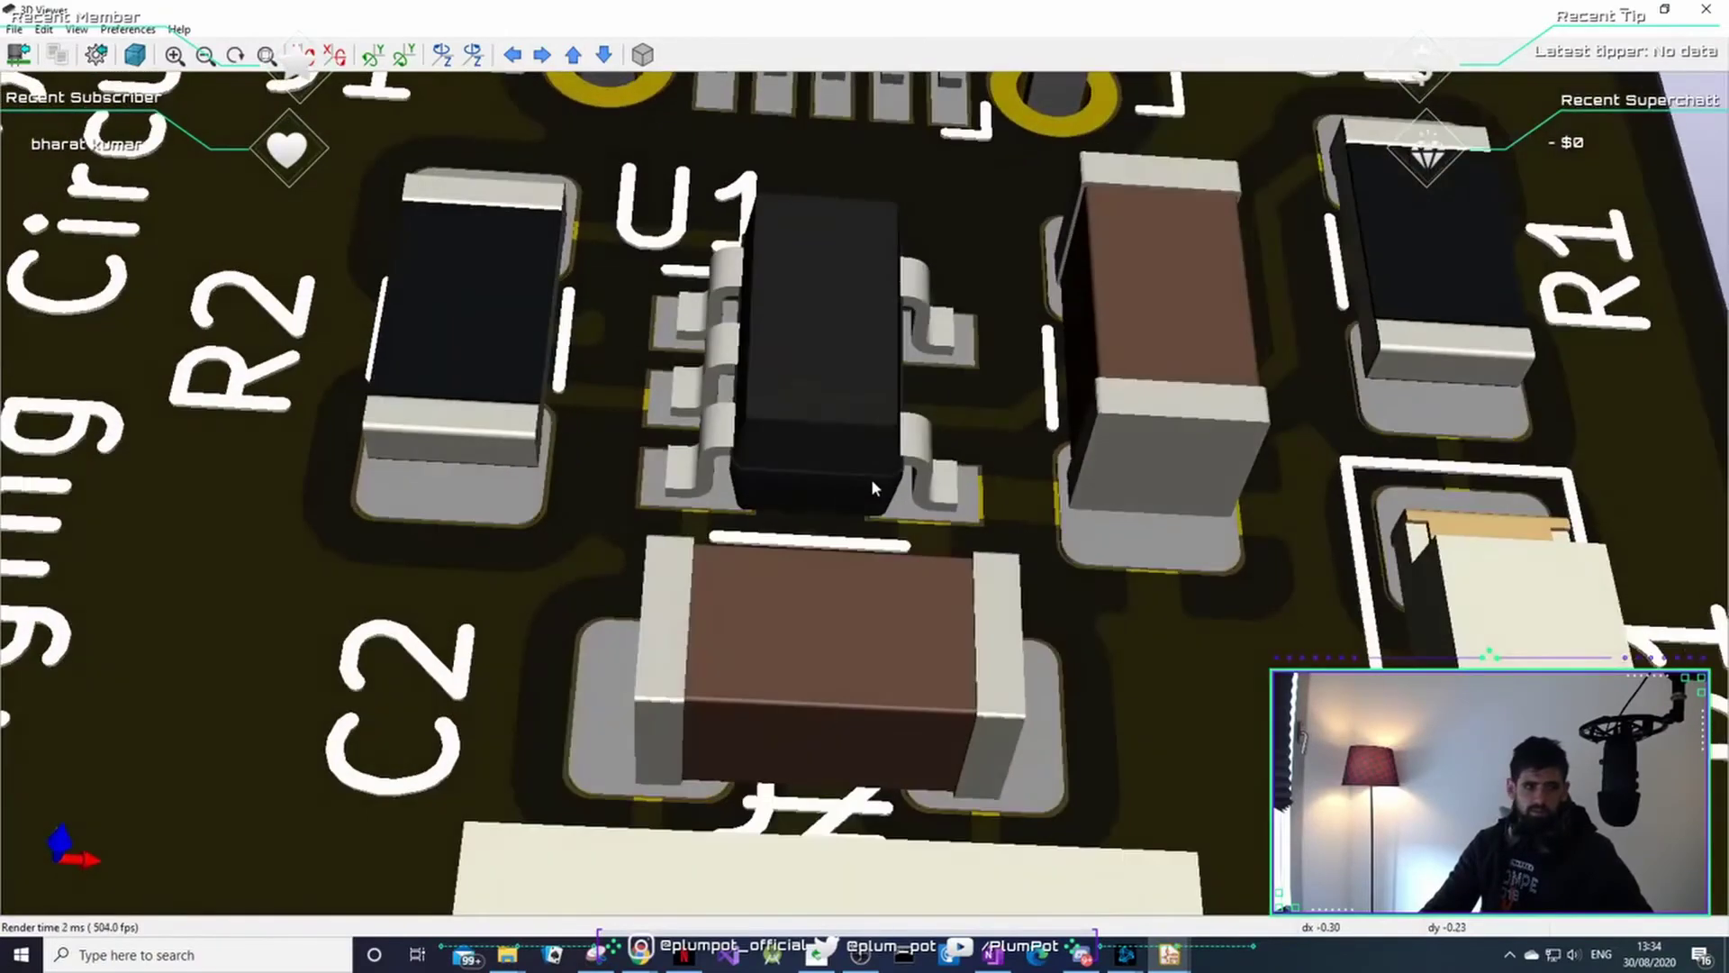
scroll(872, 482, "down", 2)
left_click_drag(878, 541, 973, 659)
left_click_drag(880, 482, 926, 559)
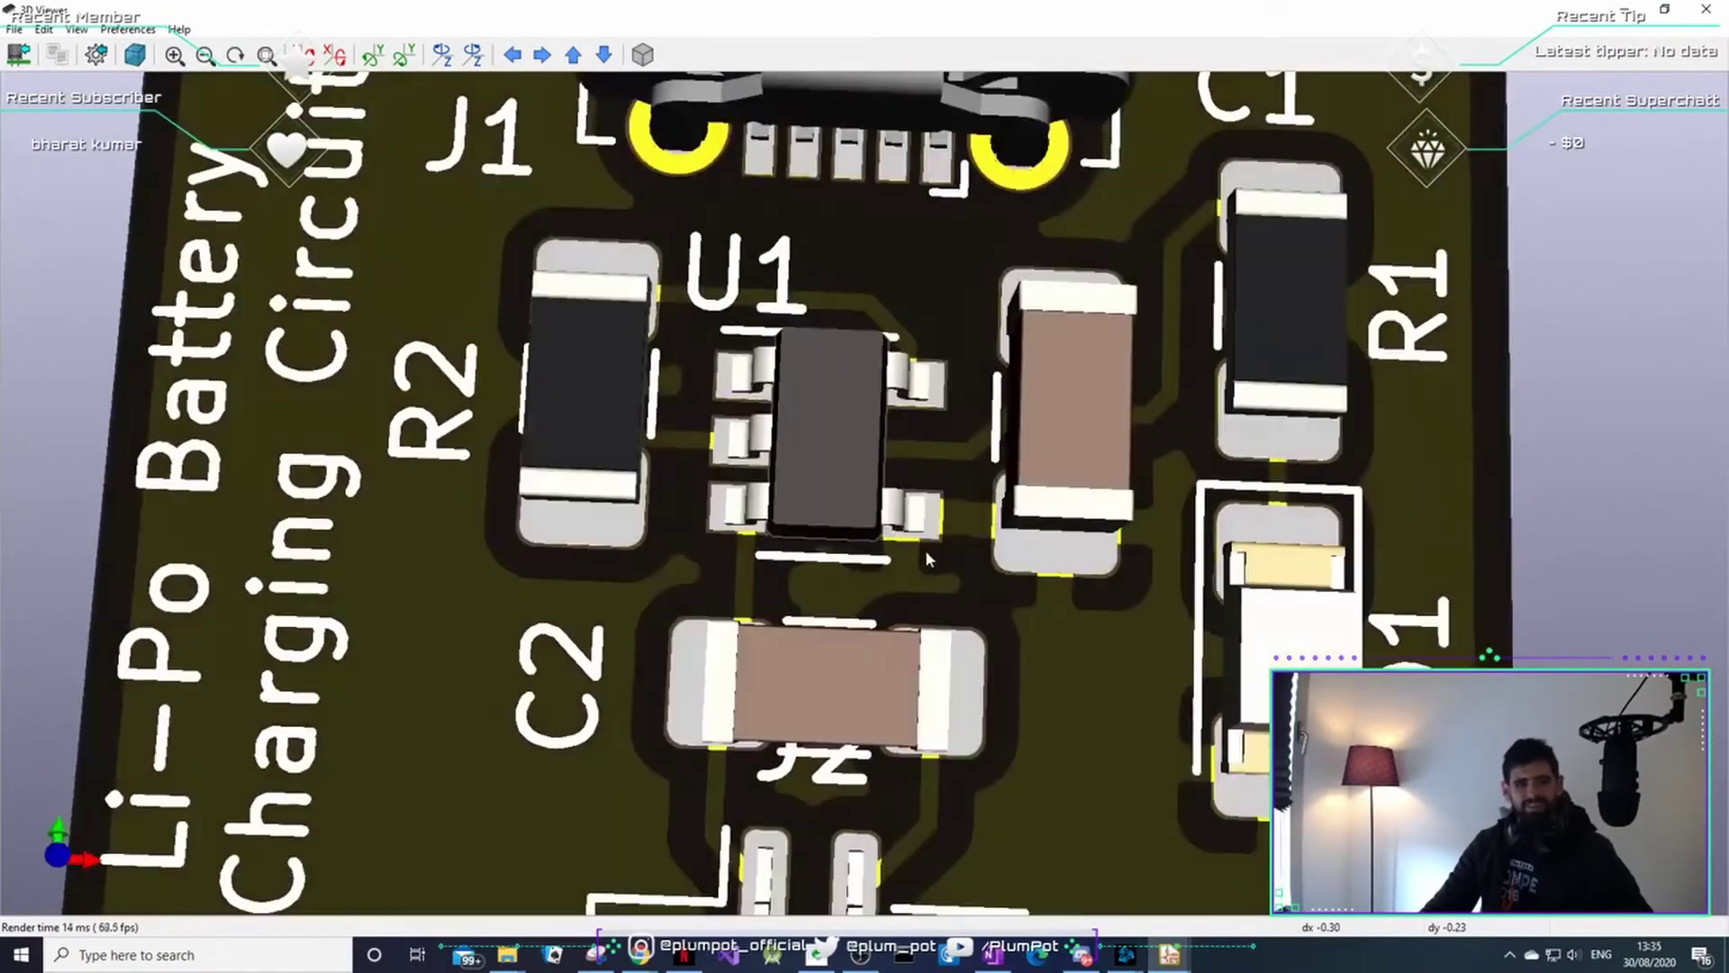
middle_click_drag(886, 574, 926, 616)
left_click_drag(932, 757, 1279, 680)
scroll(677, 362, "down", 3)
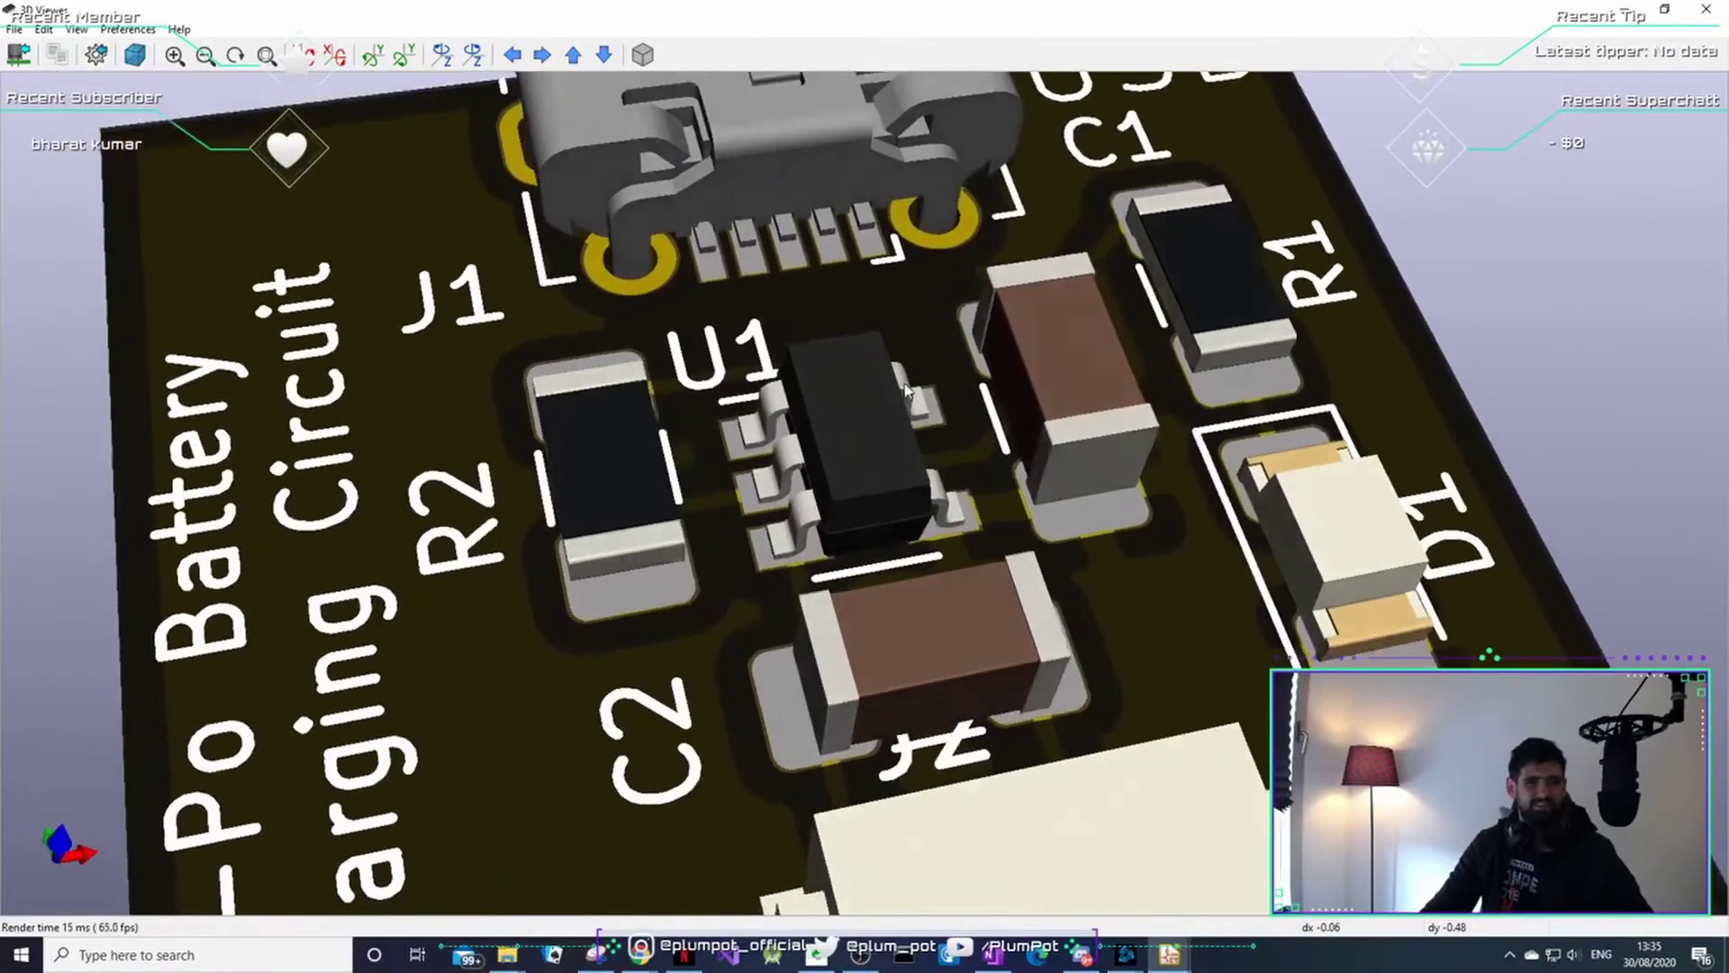
- Inspect the components around U1, C2 and D1 in 3D, and close the 3D viewer
scroll(882, 168, "up", 3)
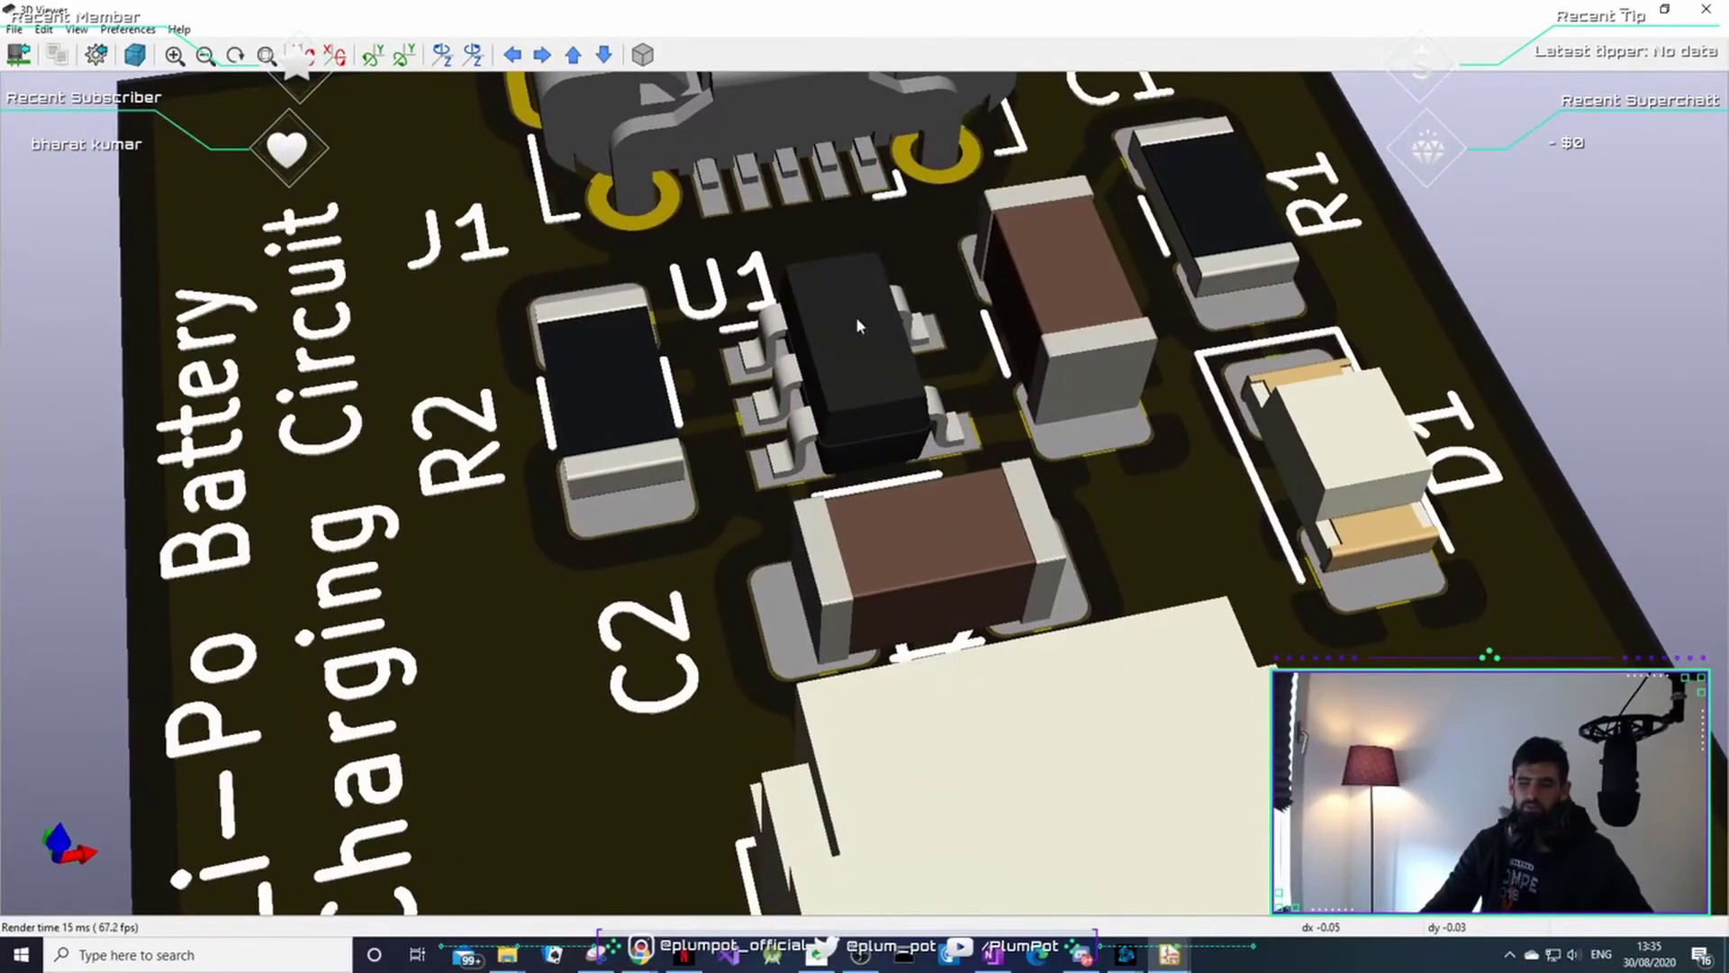
scroll(856, 326, "down", 1)
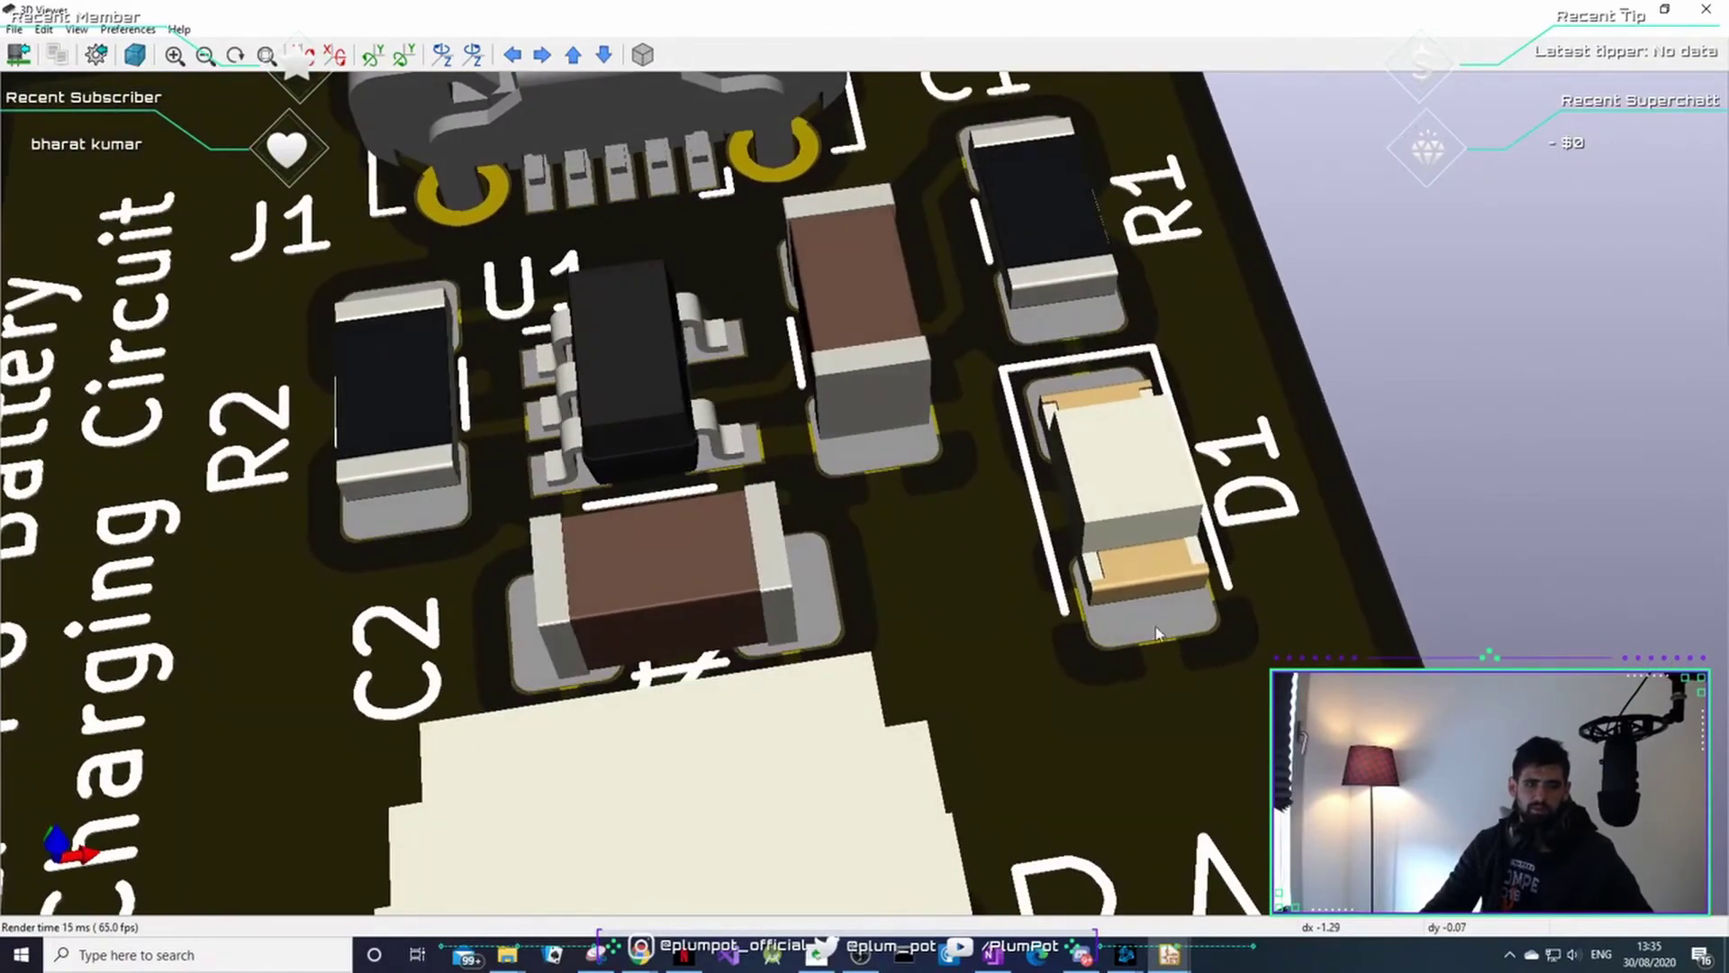
left_click(1705, 9)
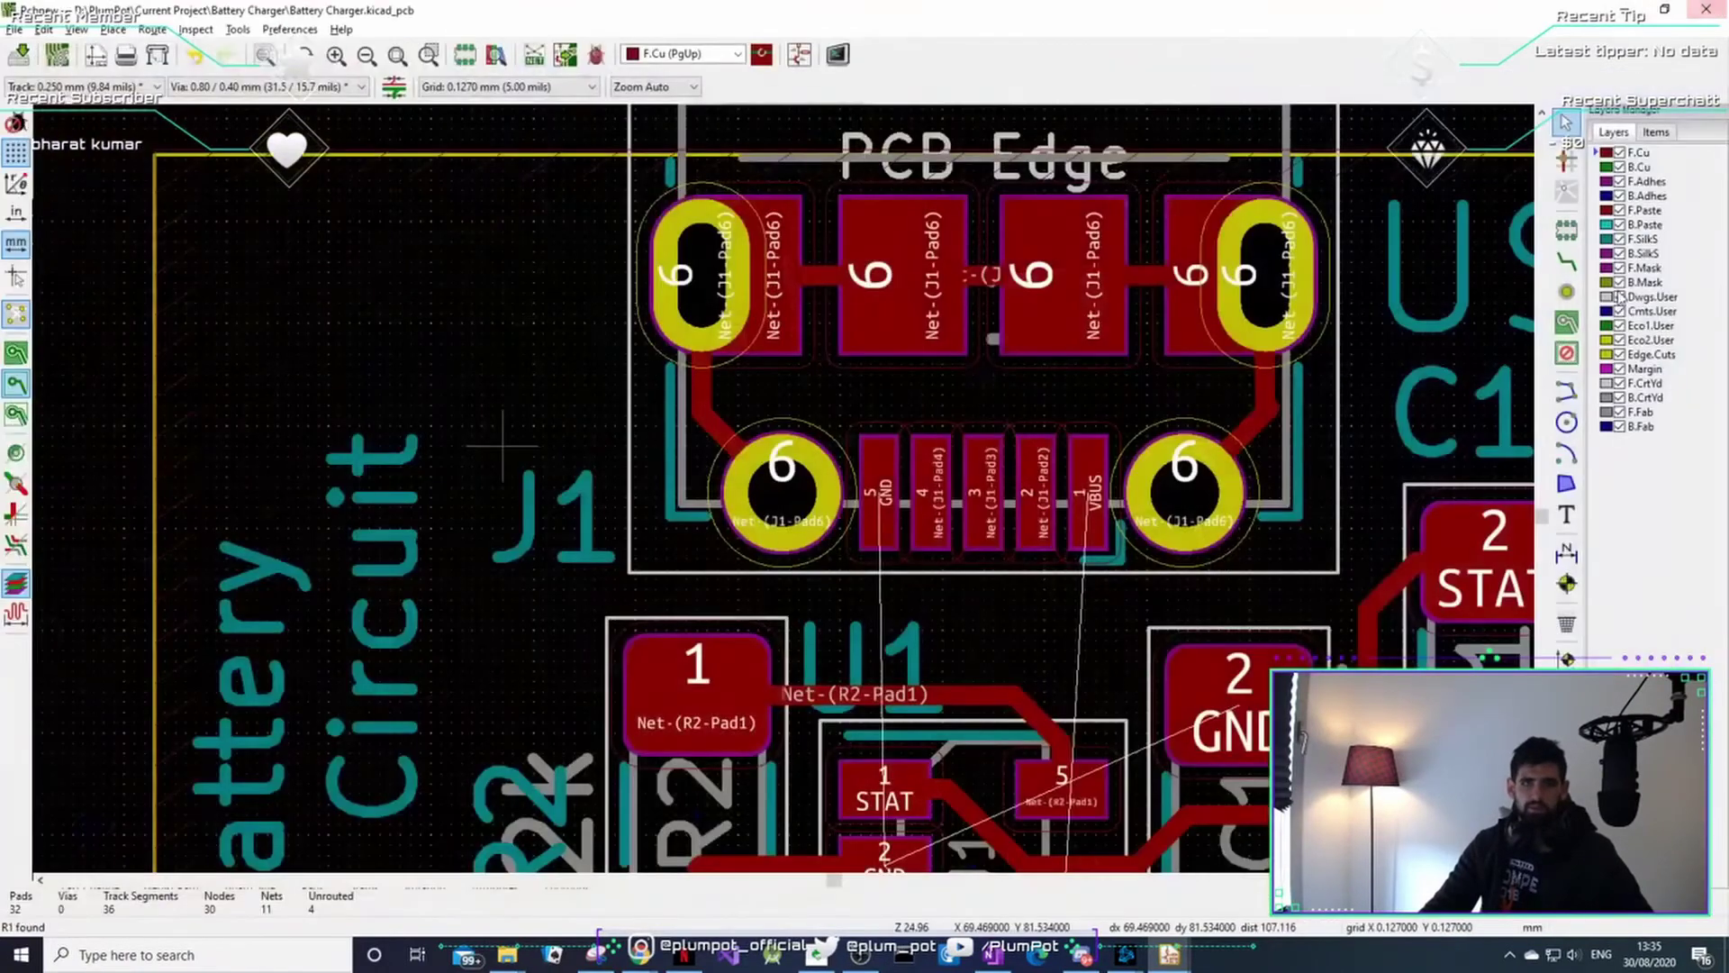
- Bring the F.Mask layer to the front and examine the solder mask openings over the pads of J1, U1, R2, C1 and R1
left_click(1641, 269)
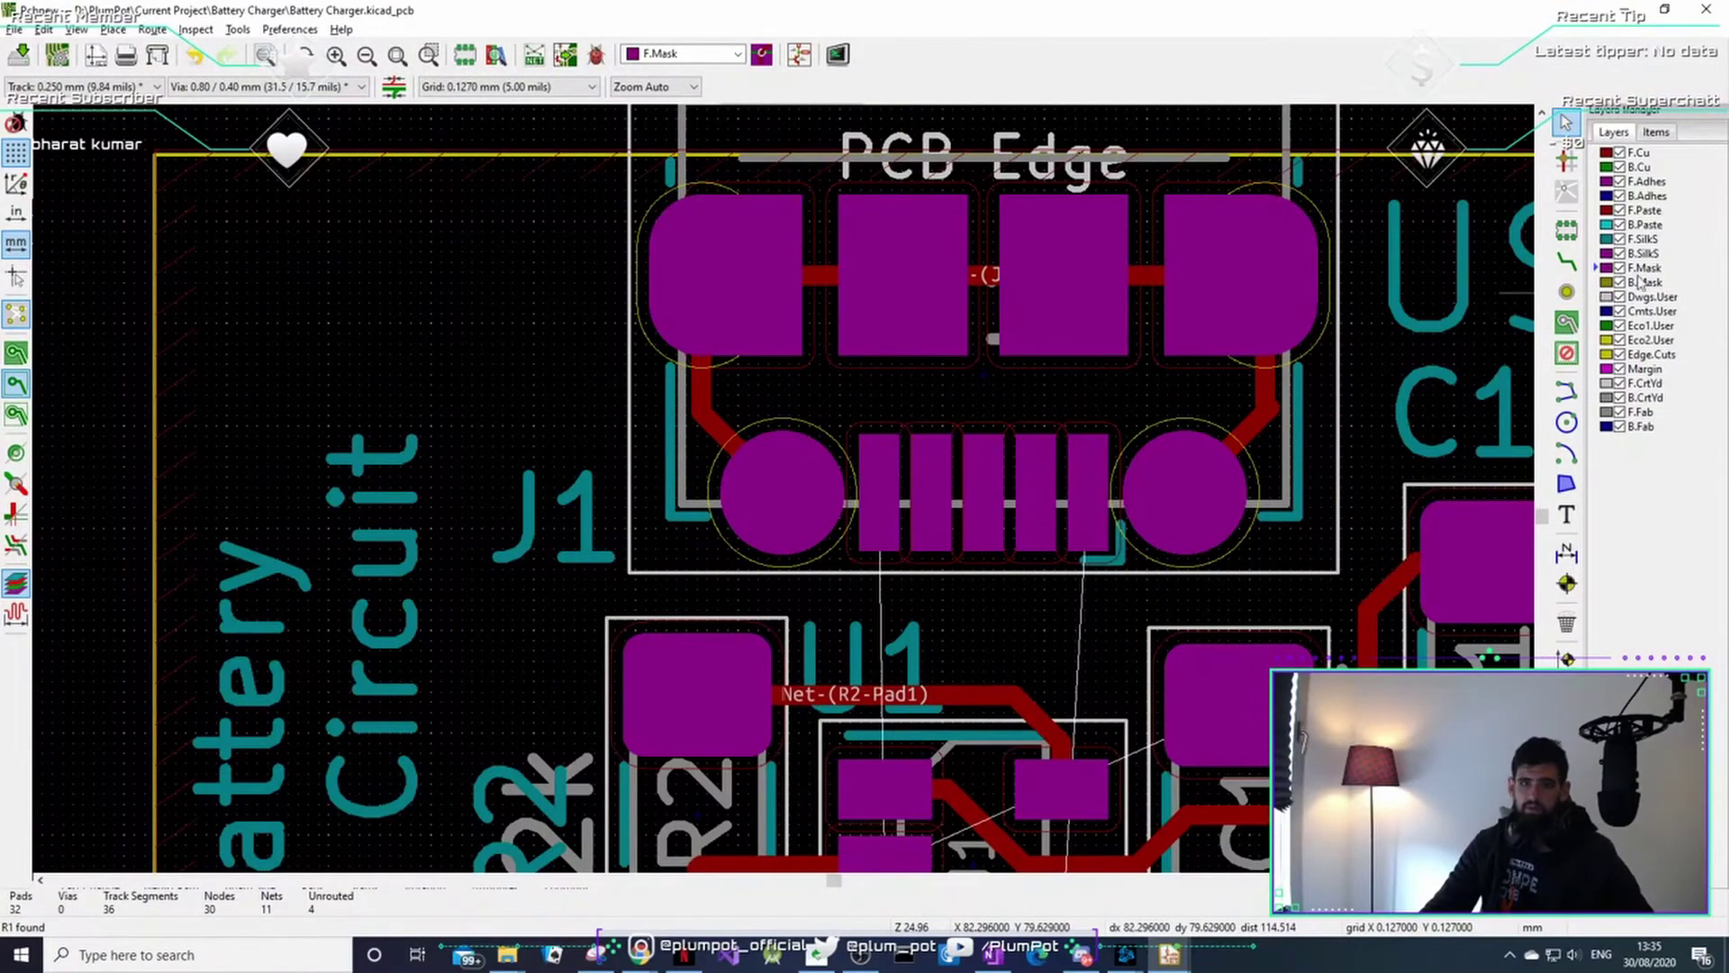
middle_click_drag(1152, 366, 903, 327)
middle_click_drag(965, 537, 966, 320)
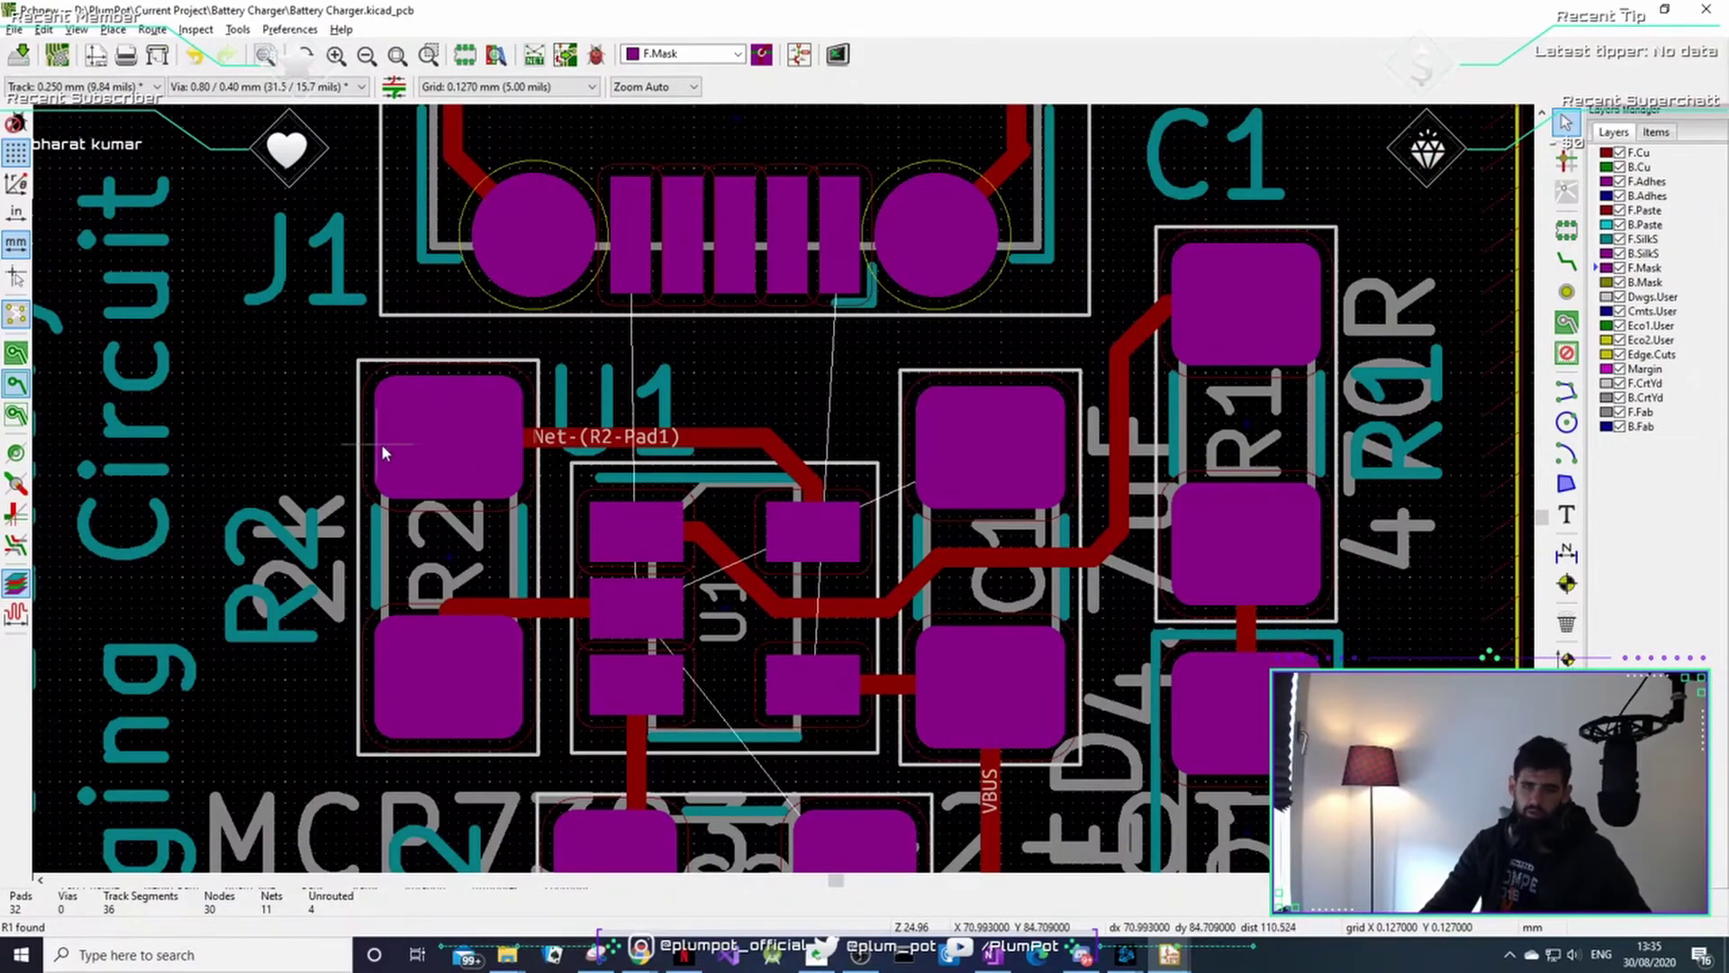
scroll(459, 459, "up", 4, "shift")
scroll(478, 466, "right", 2, "ctrl")
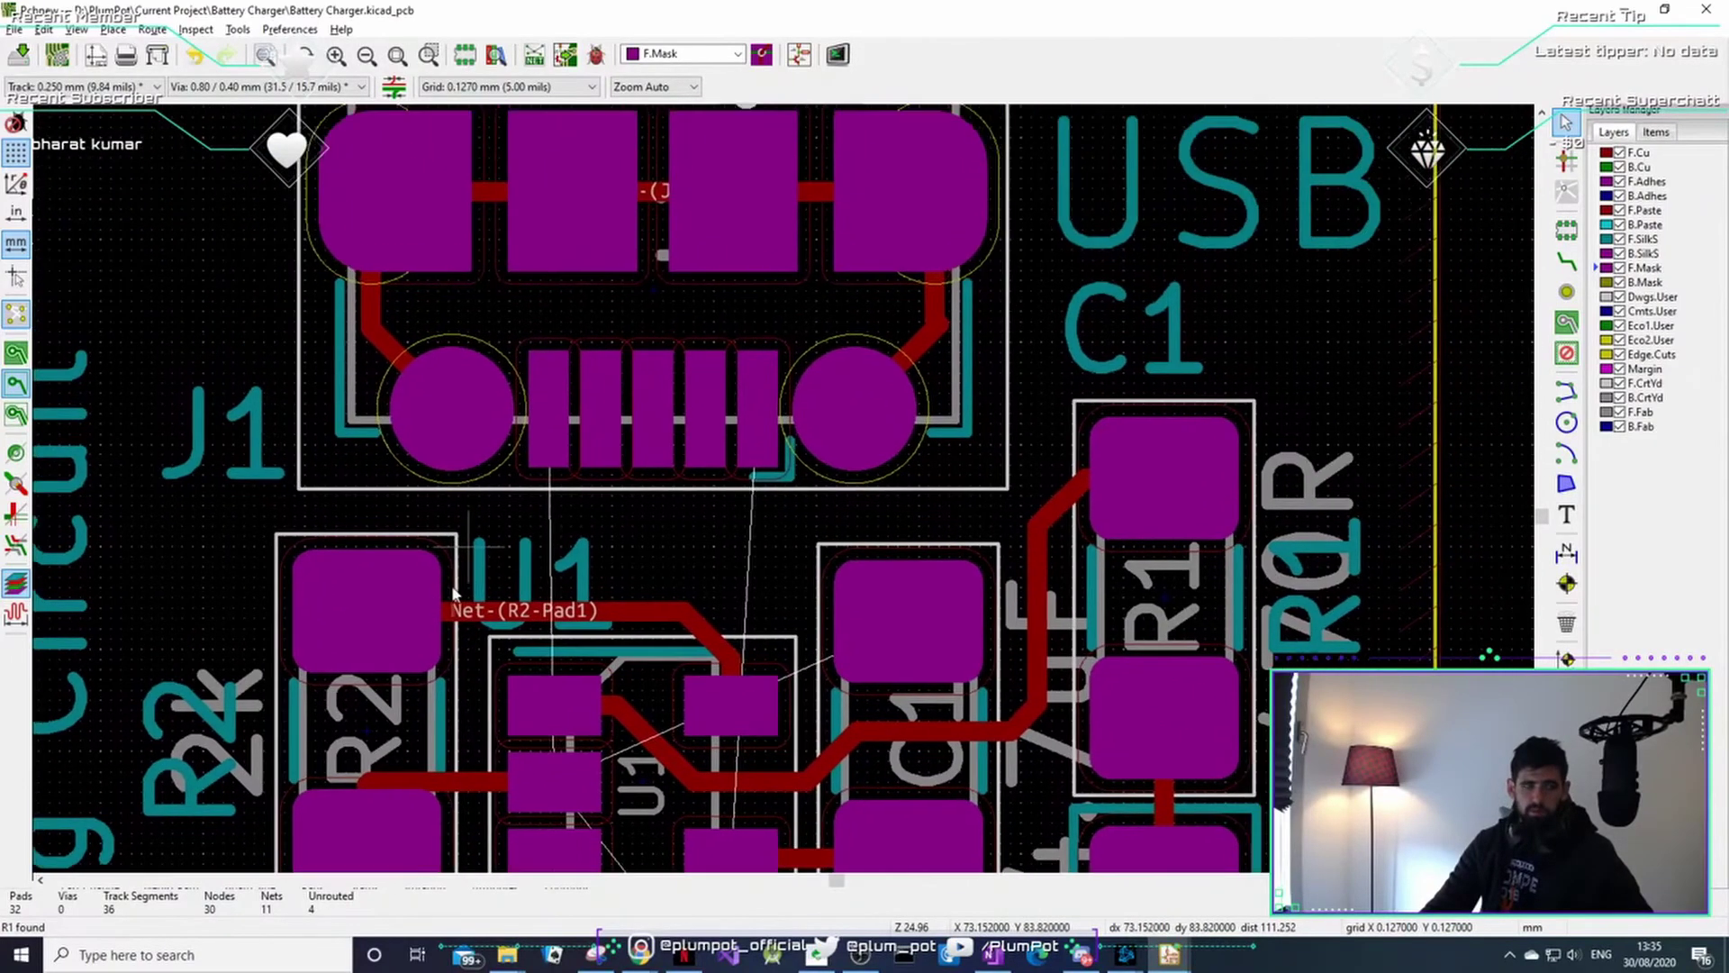
middle_click_drag(482, 462, 423, 507)
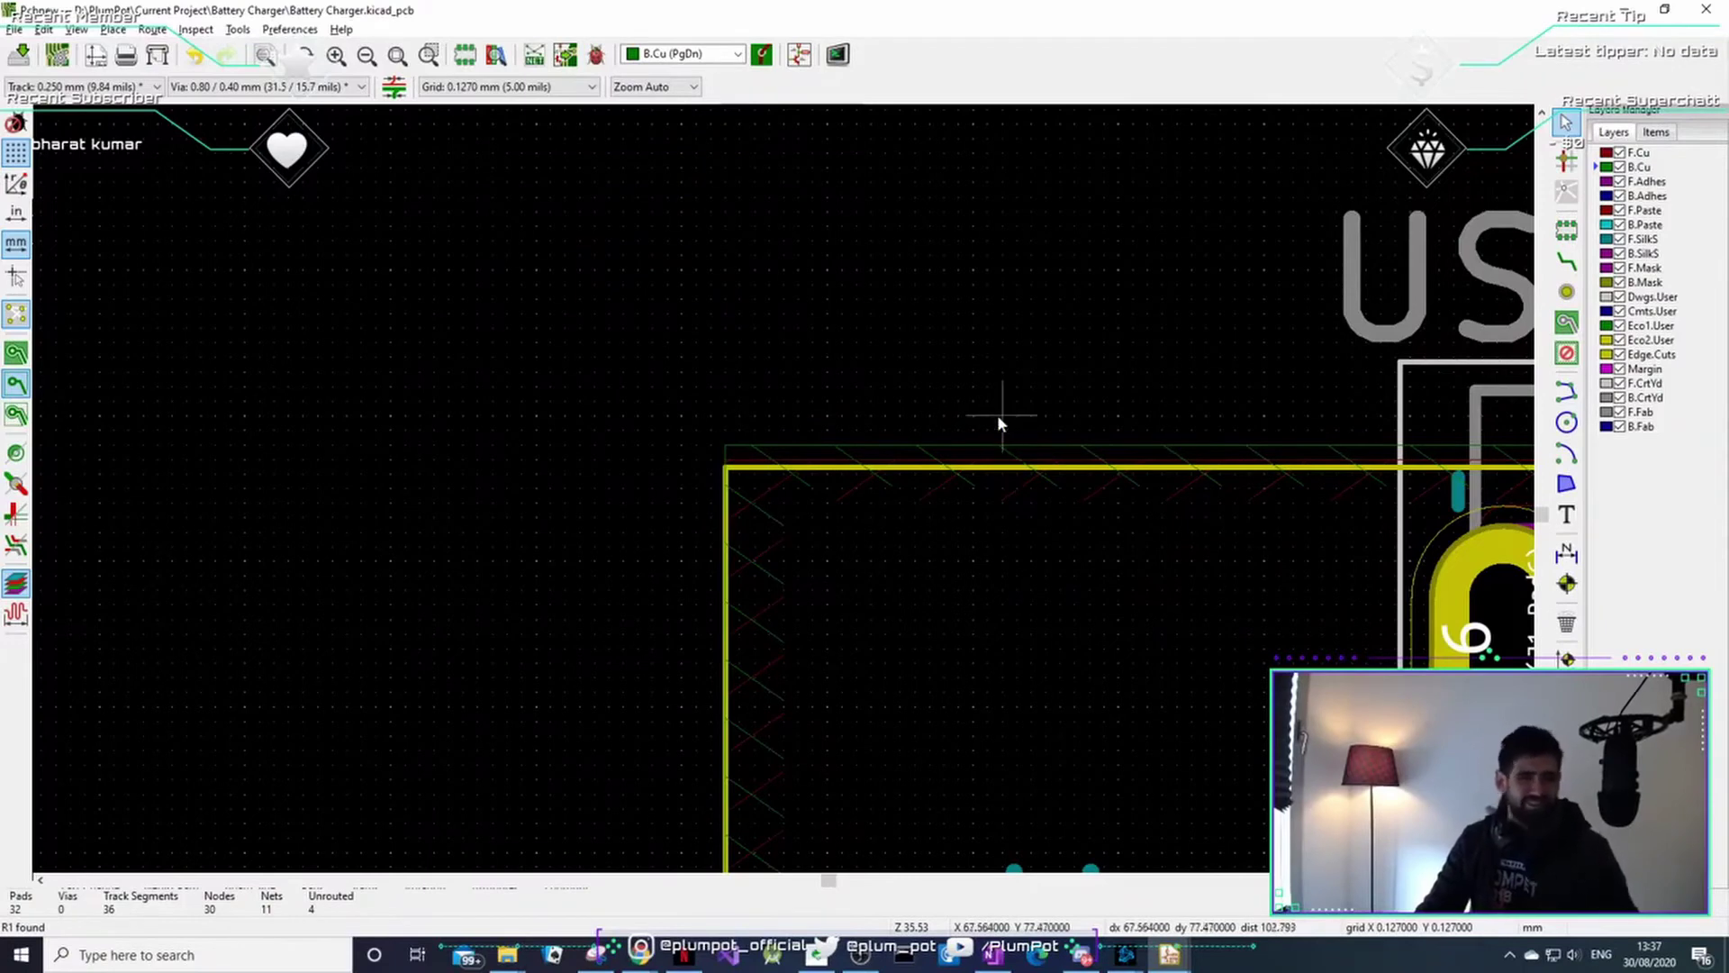
- Review the properties of the GND copper zone on B.Cu and examine its upper corner against the board outline
left_click(932, 452)
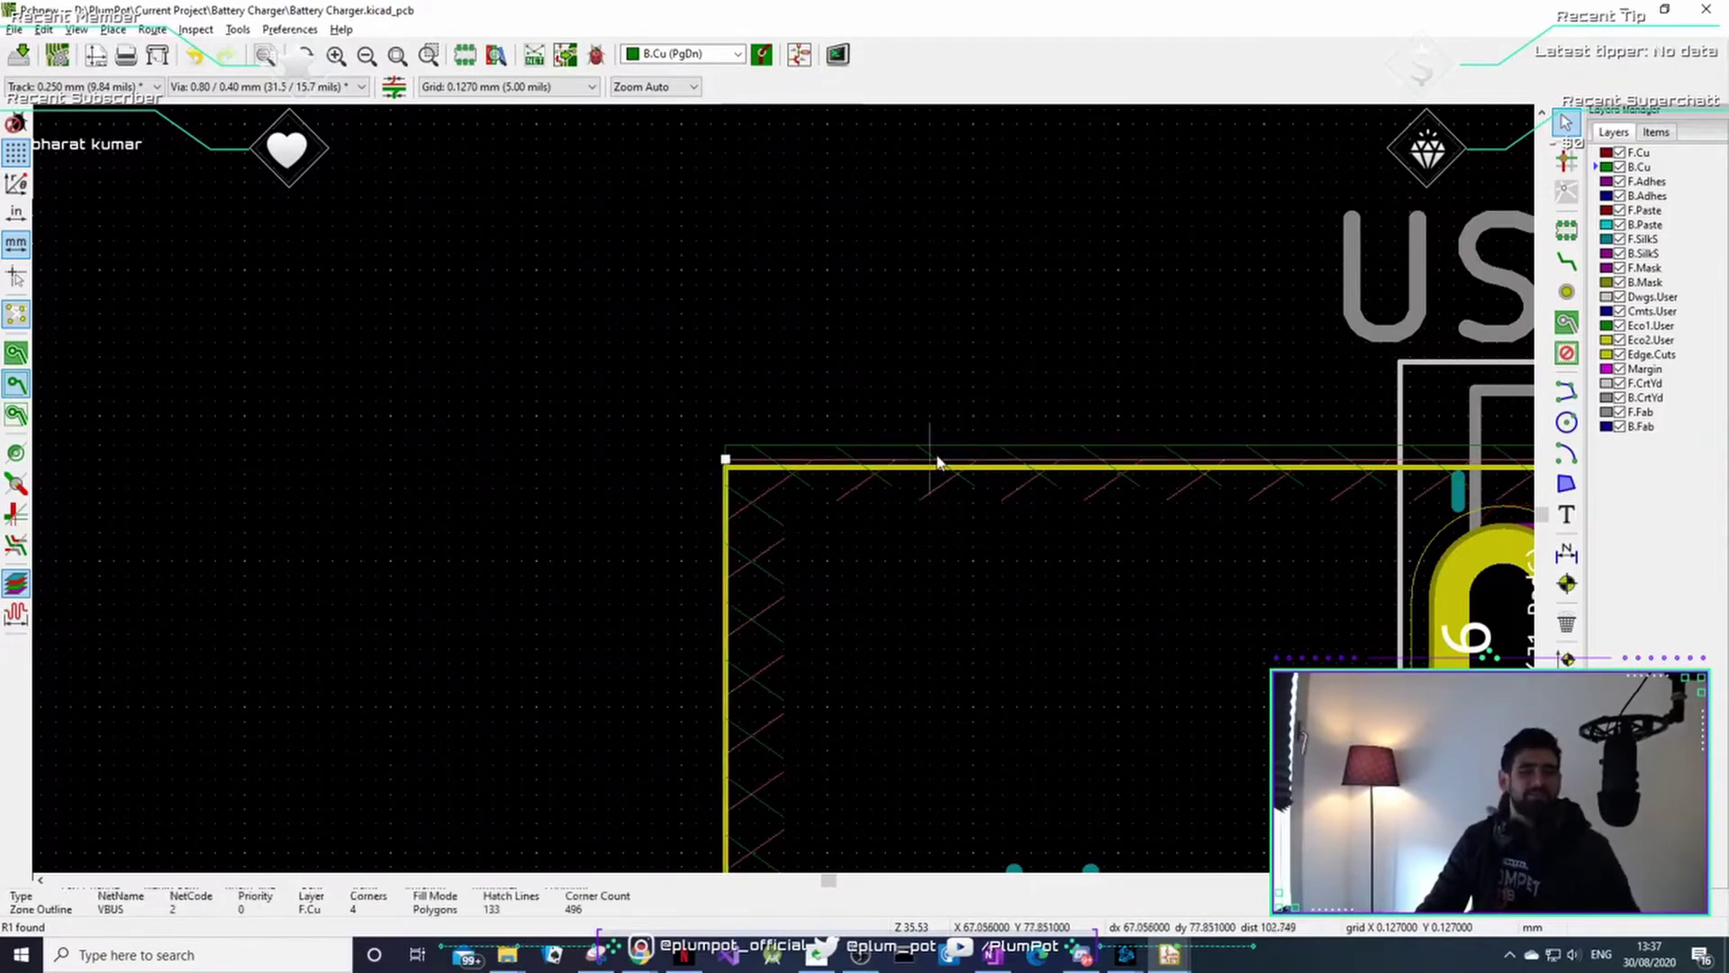
key("e")
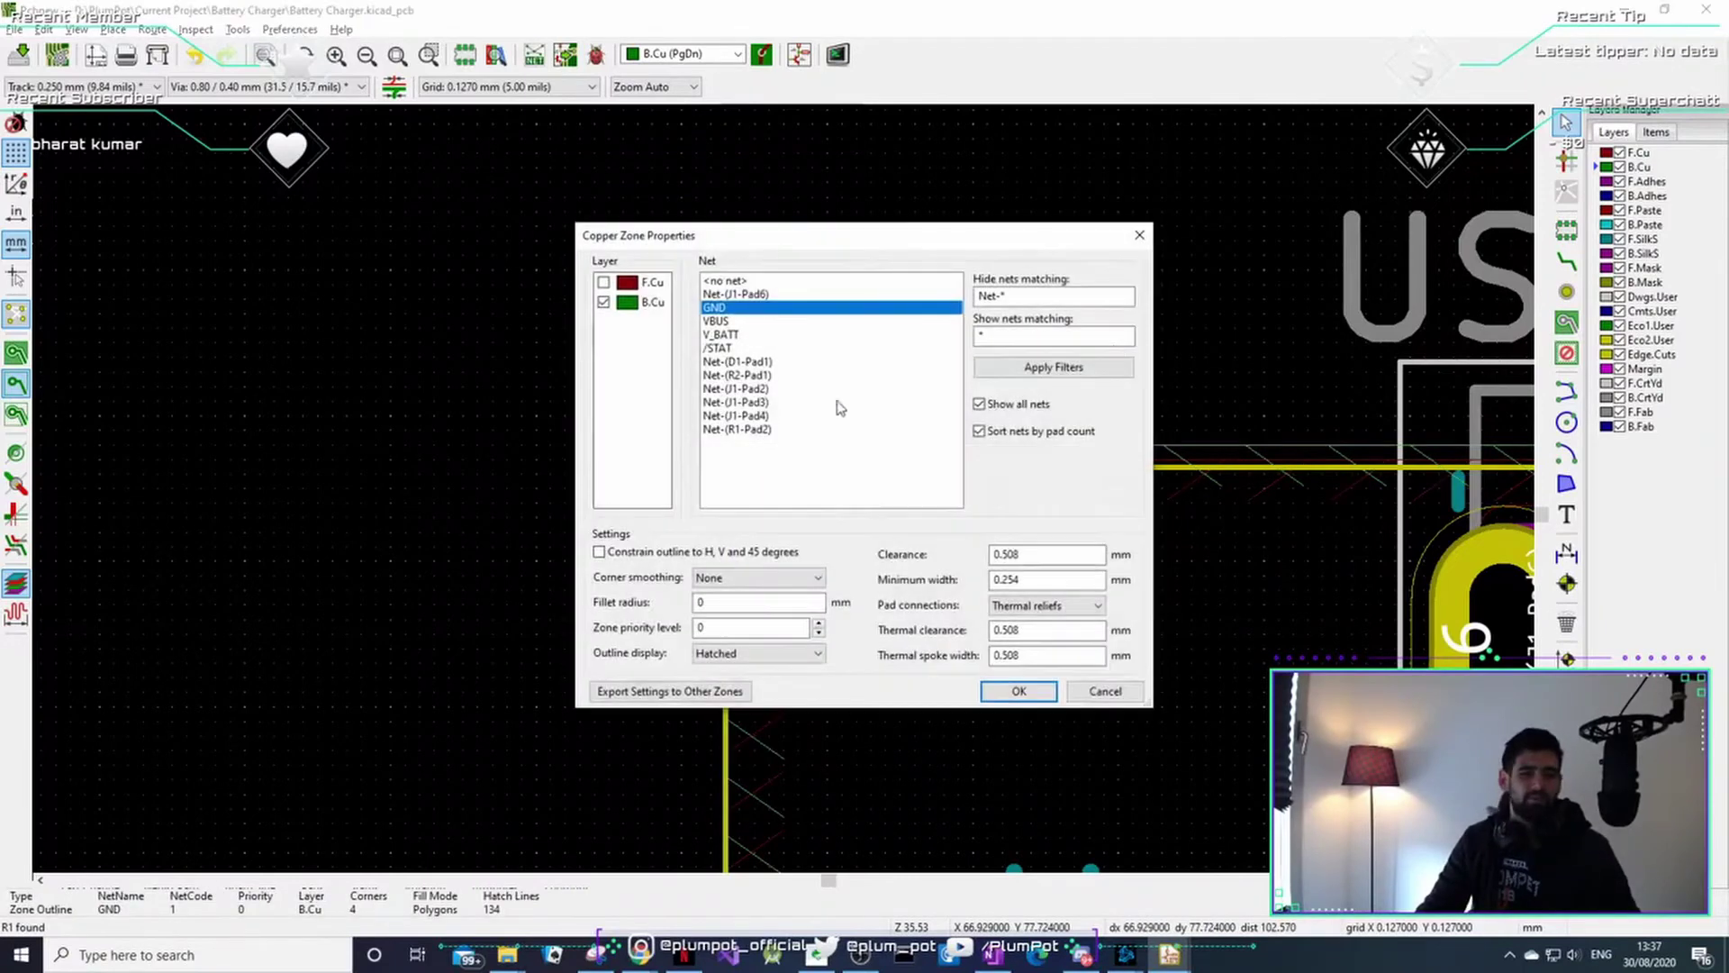
left_click(1139, 235)
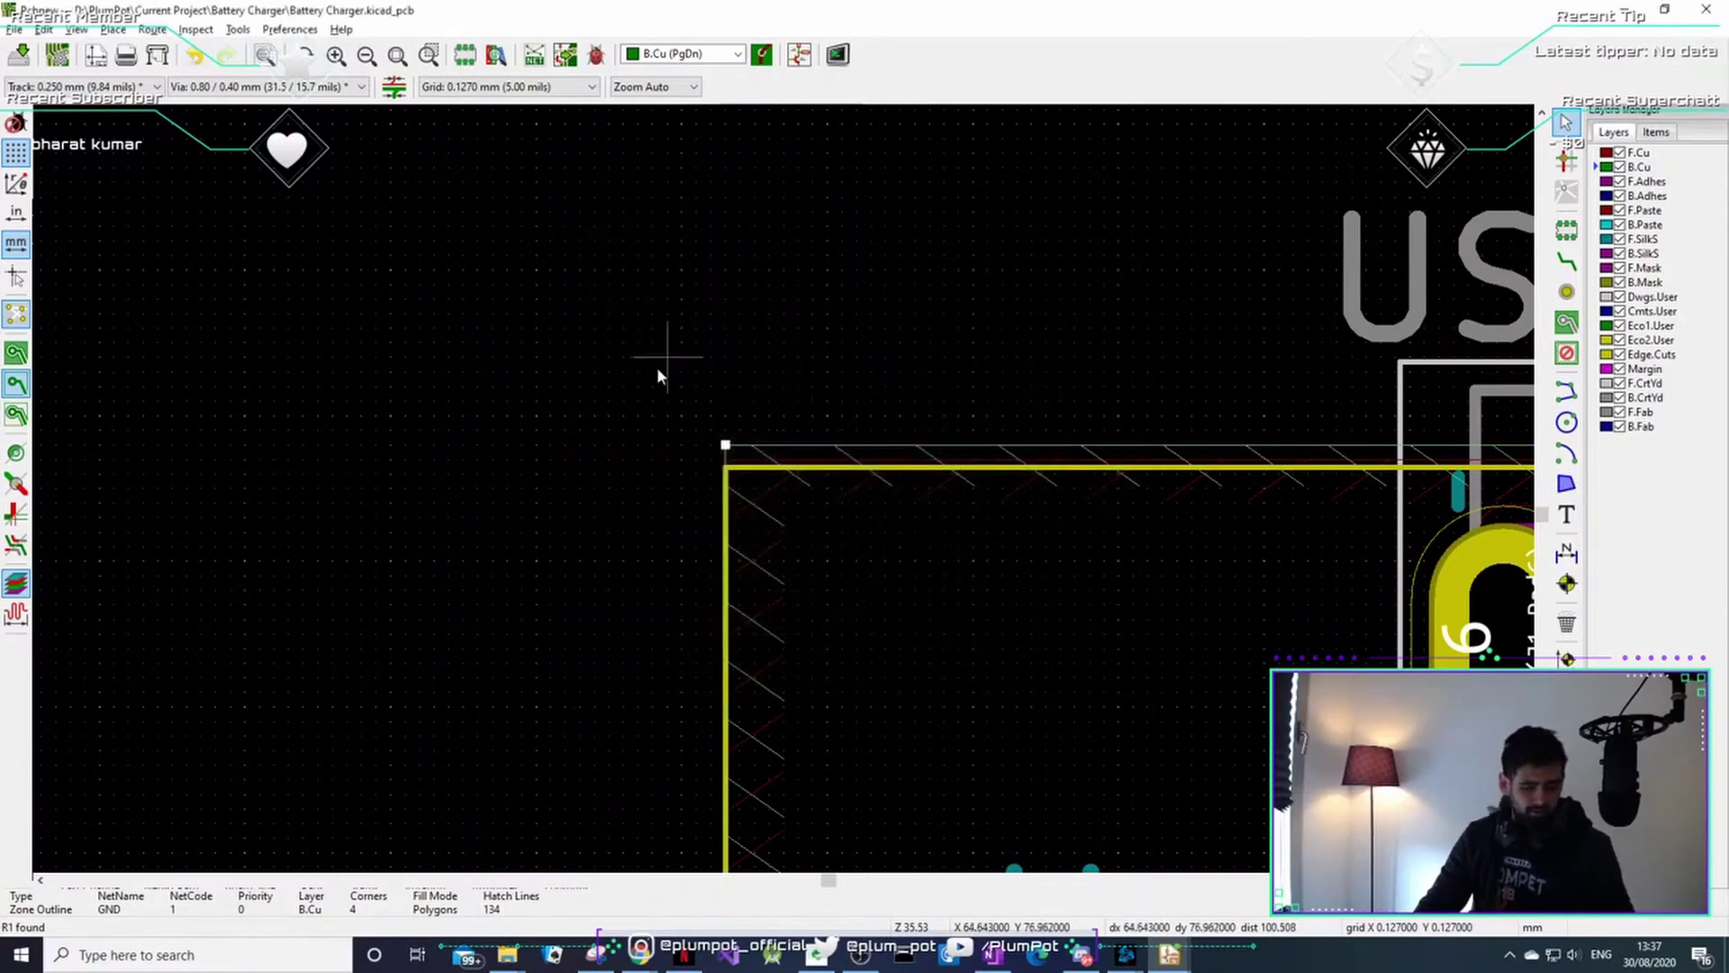
scroll(660, 367, "up", 1)
scroll(784, 488, "down", 1)
scroll(729, 437, "up", 1)
scroll(712, 492, "down", 1)
scroll(799, 495, "down", 2)
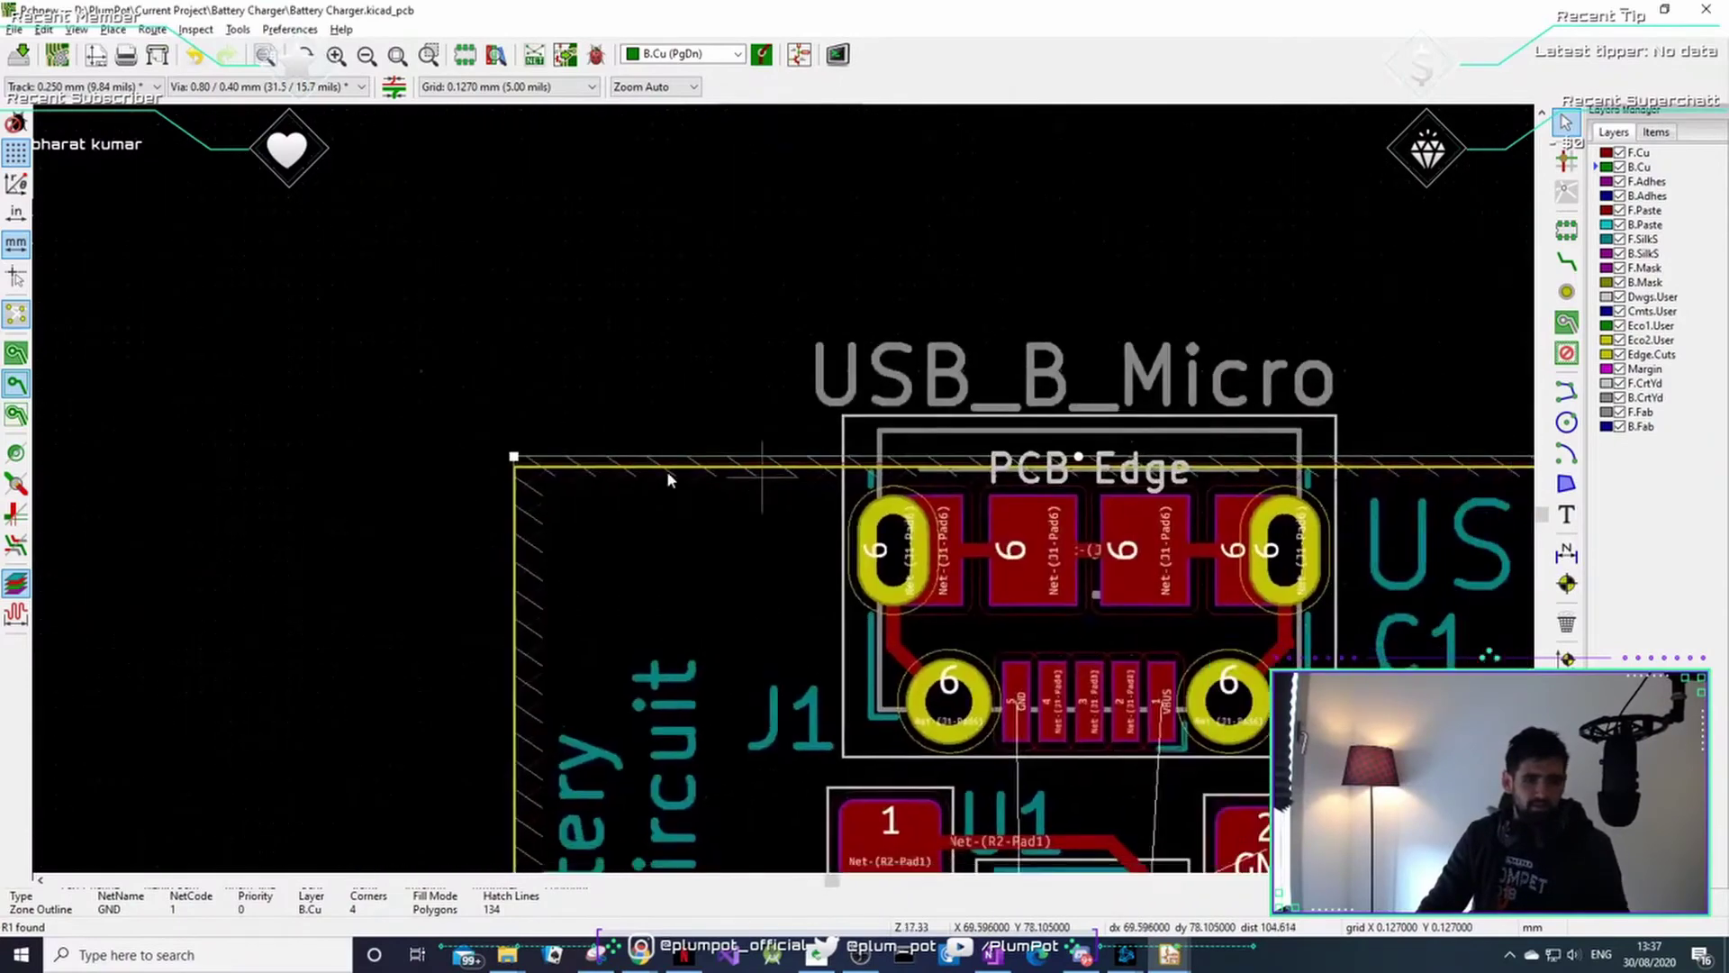
scroll(671, 478, "up", 5)
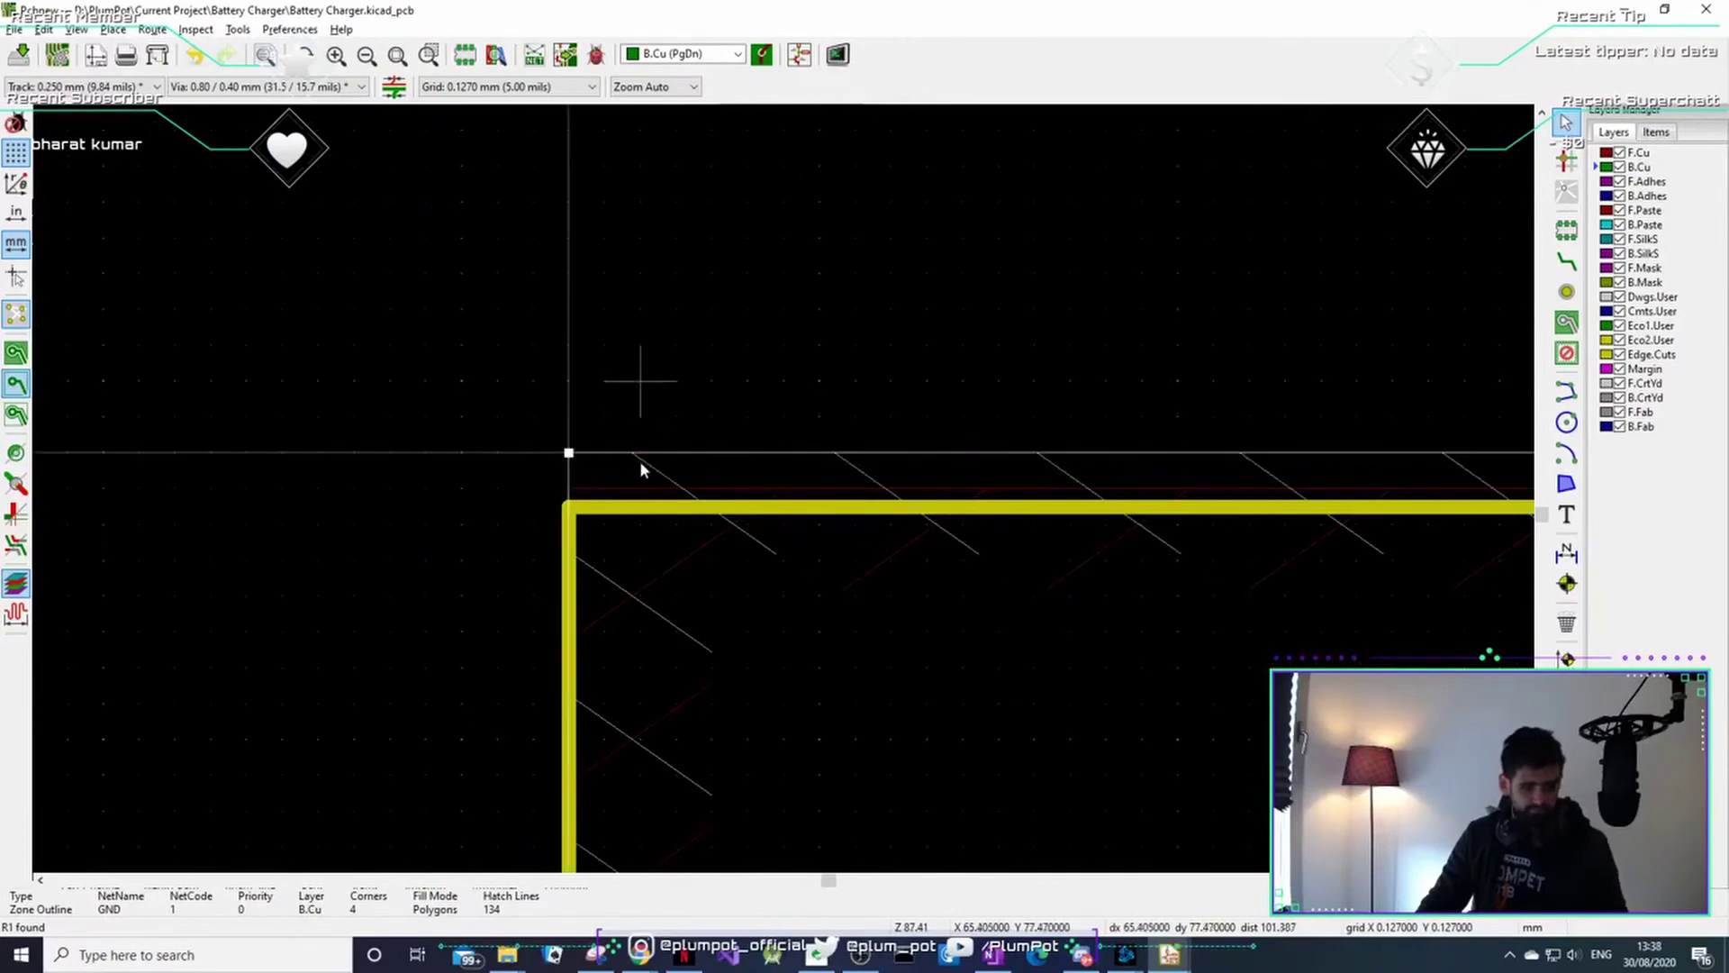
- Deselect the zone, switch to the 2.54 mm grid and save the board
key("Escape")
key("alt+1")
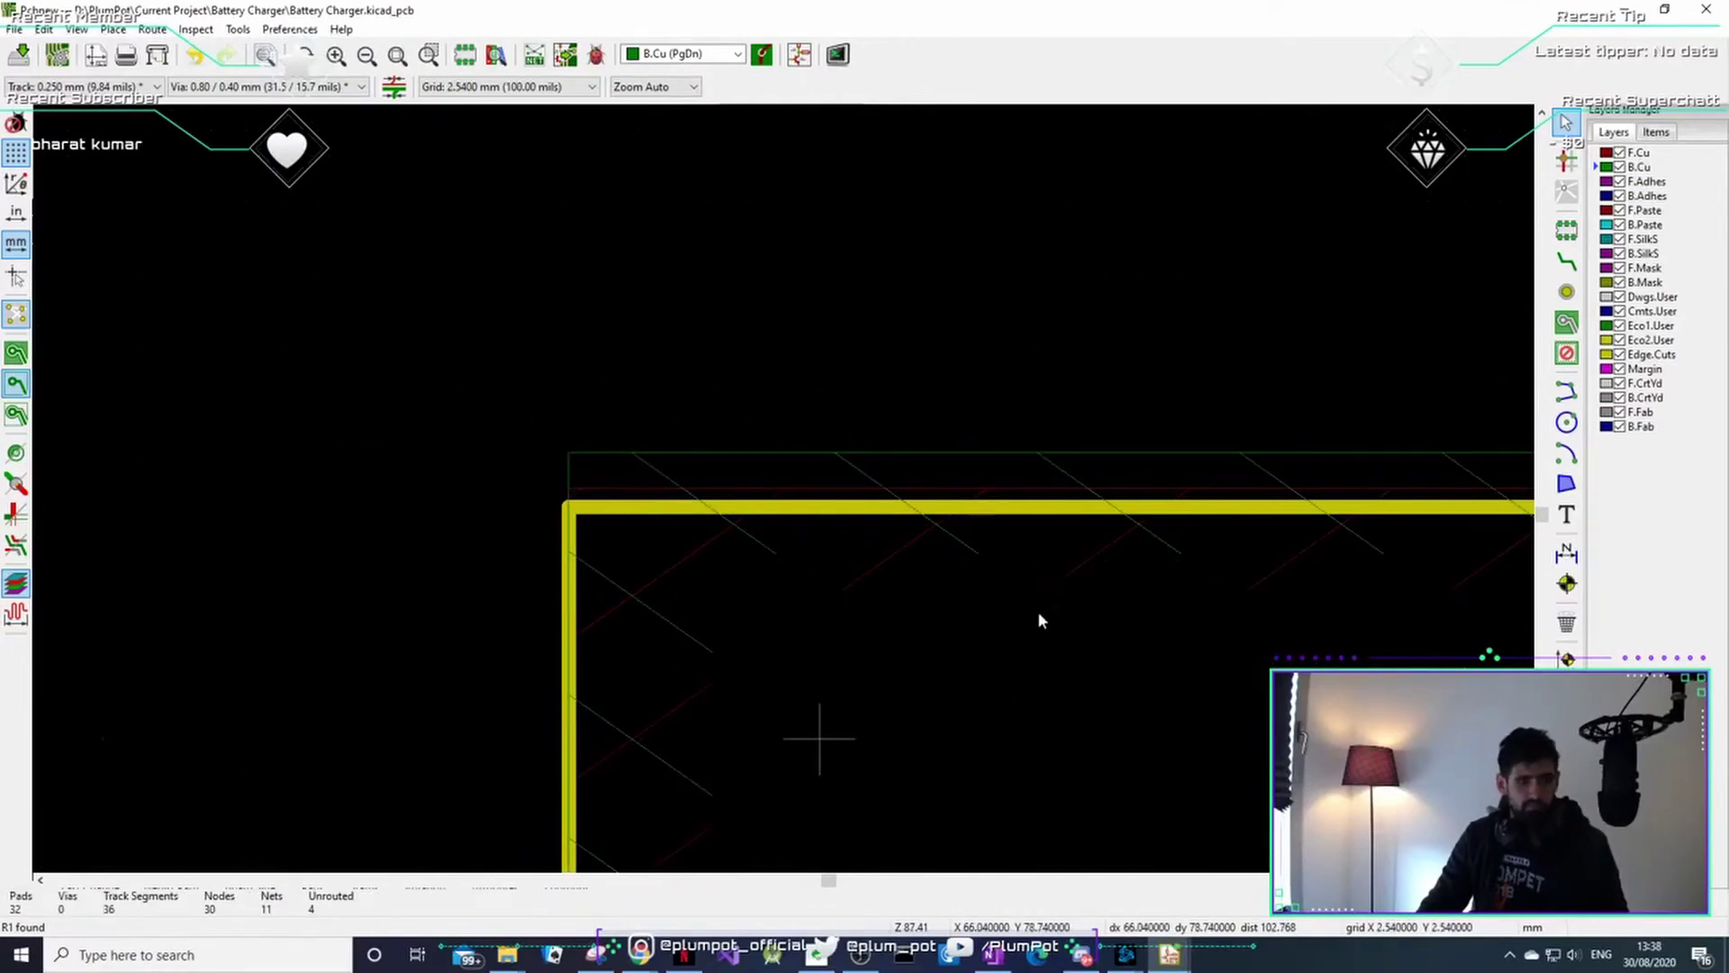
scroll(782, 482, "down", 8)
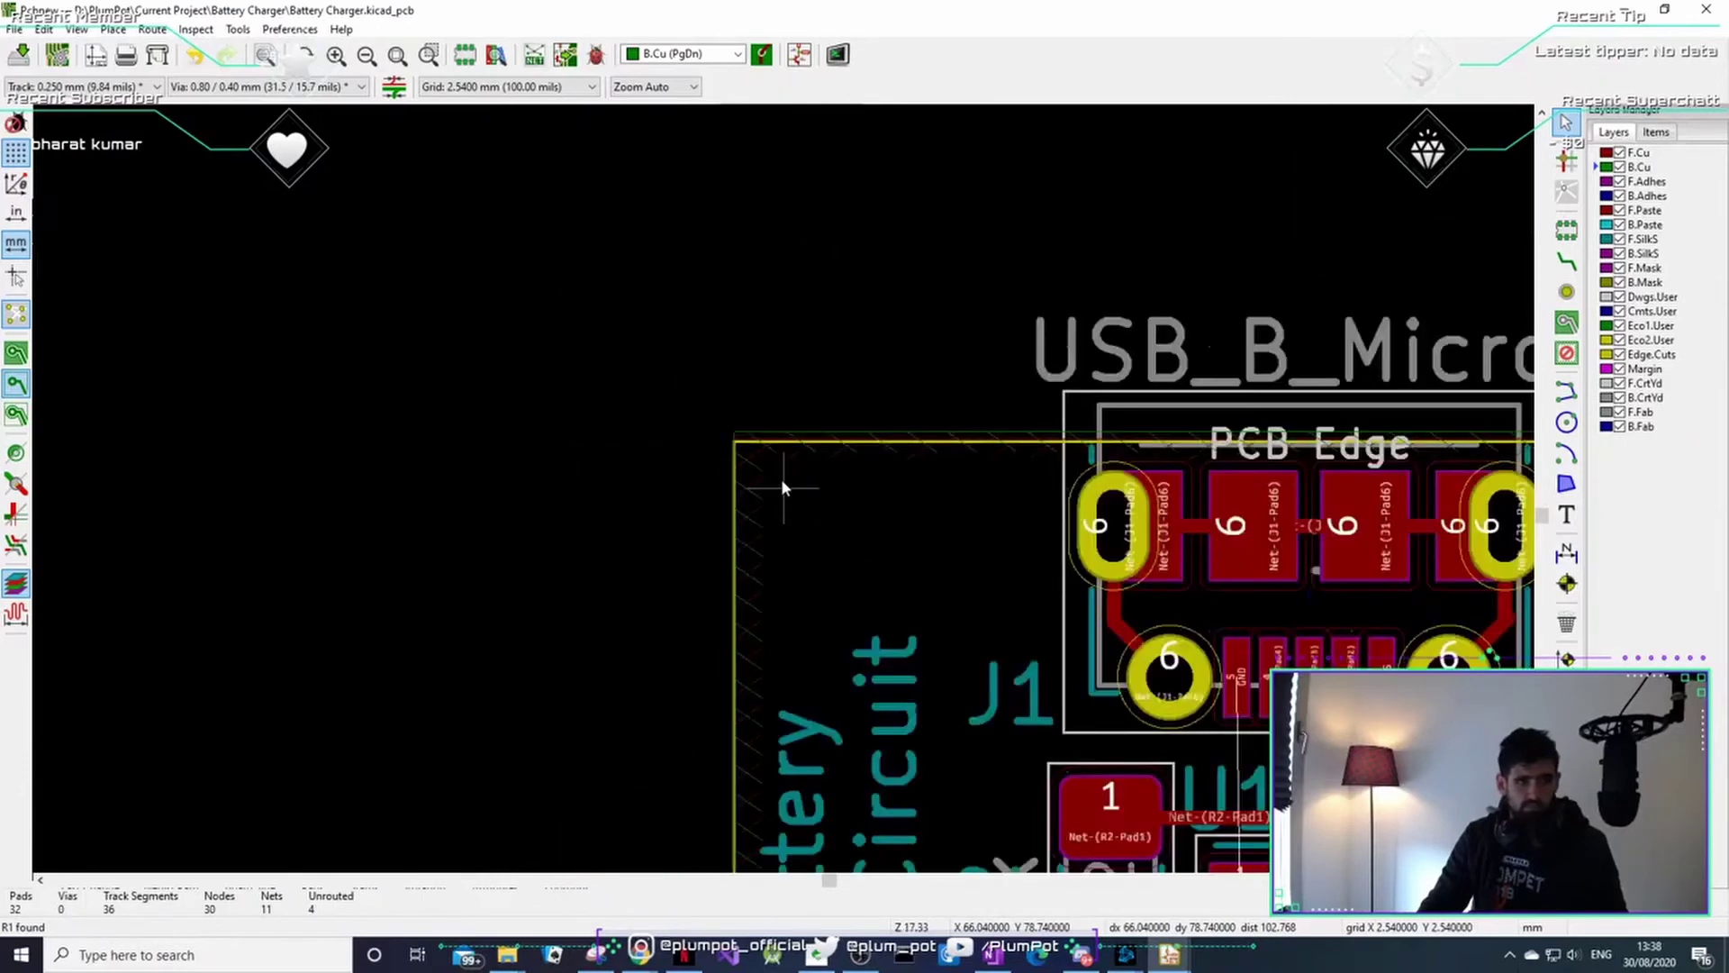
key("ctrl+s")
scroll(781, 486, "up", 5)
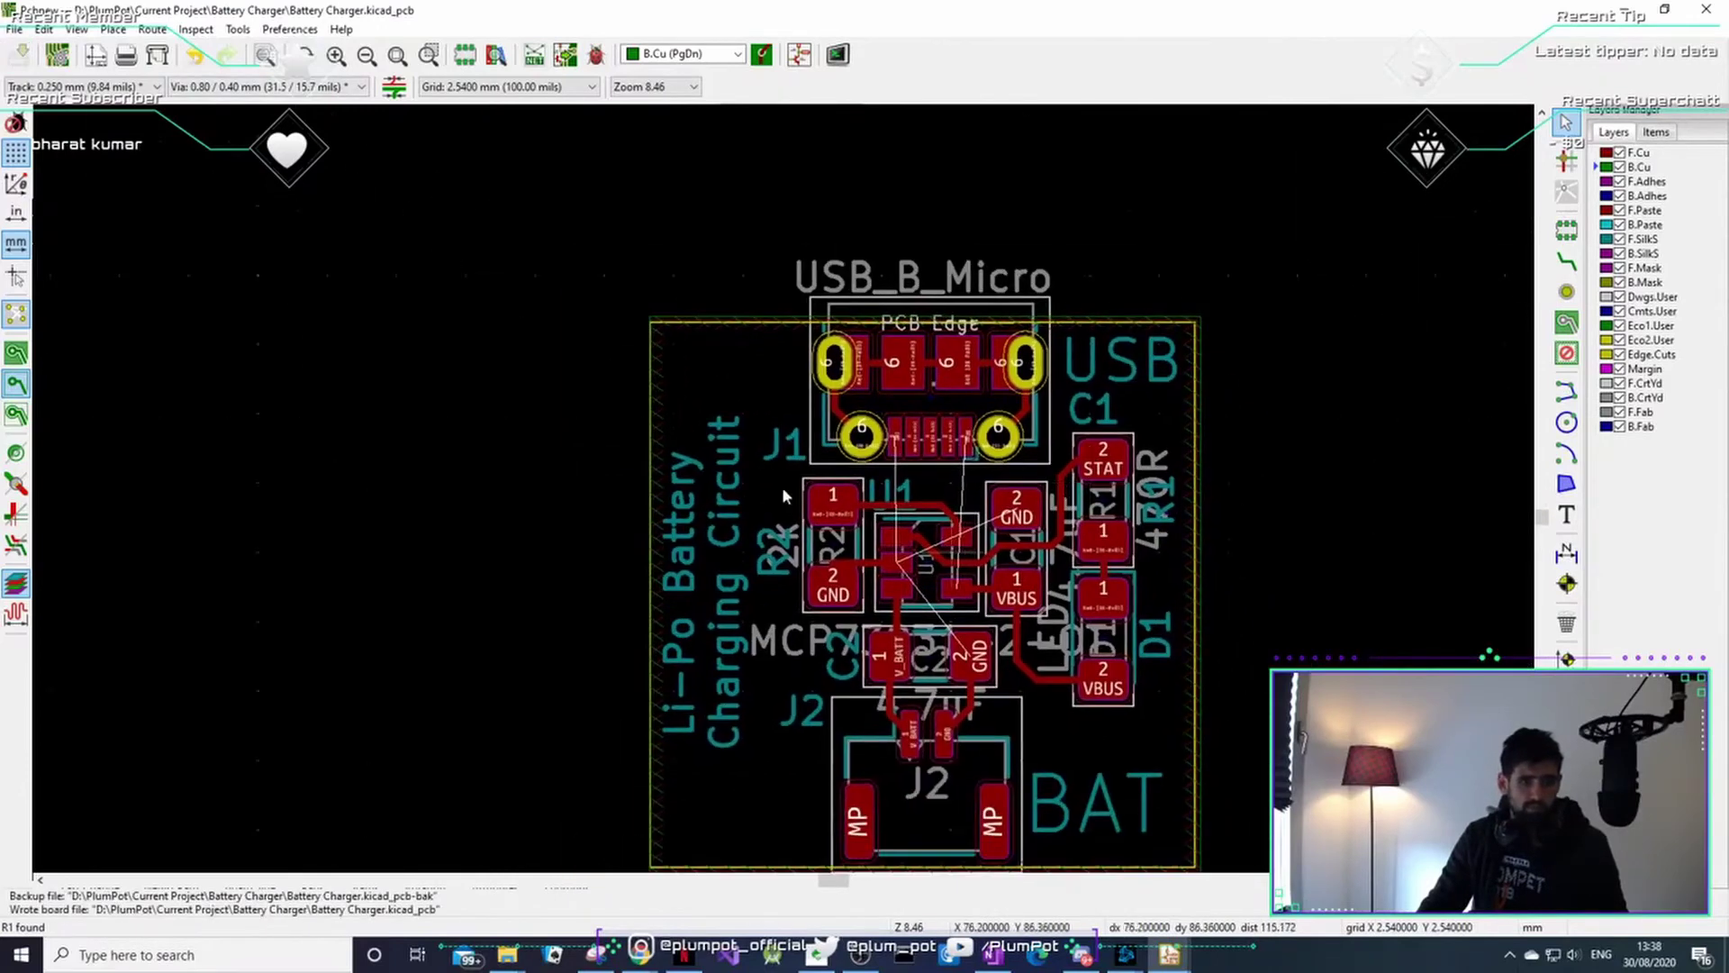
scroll(614, 486, "up", 1)
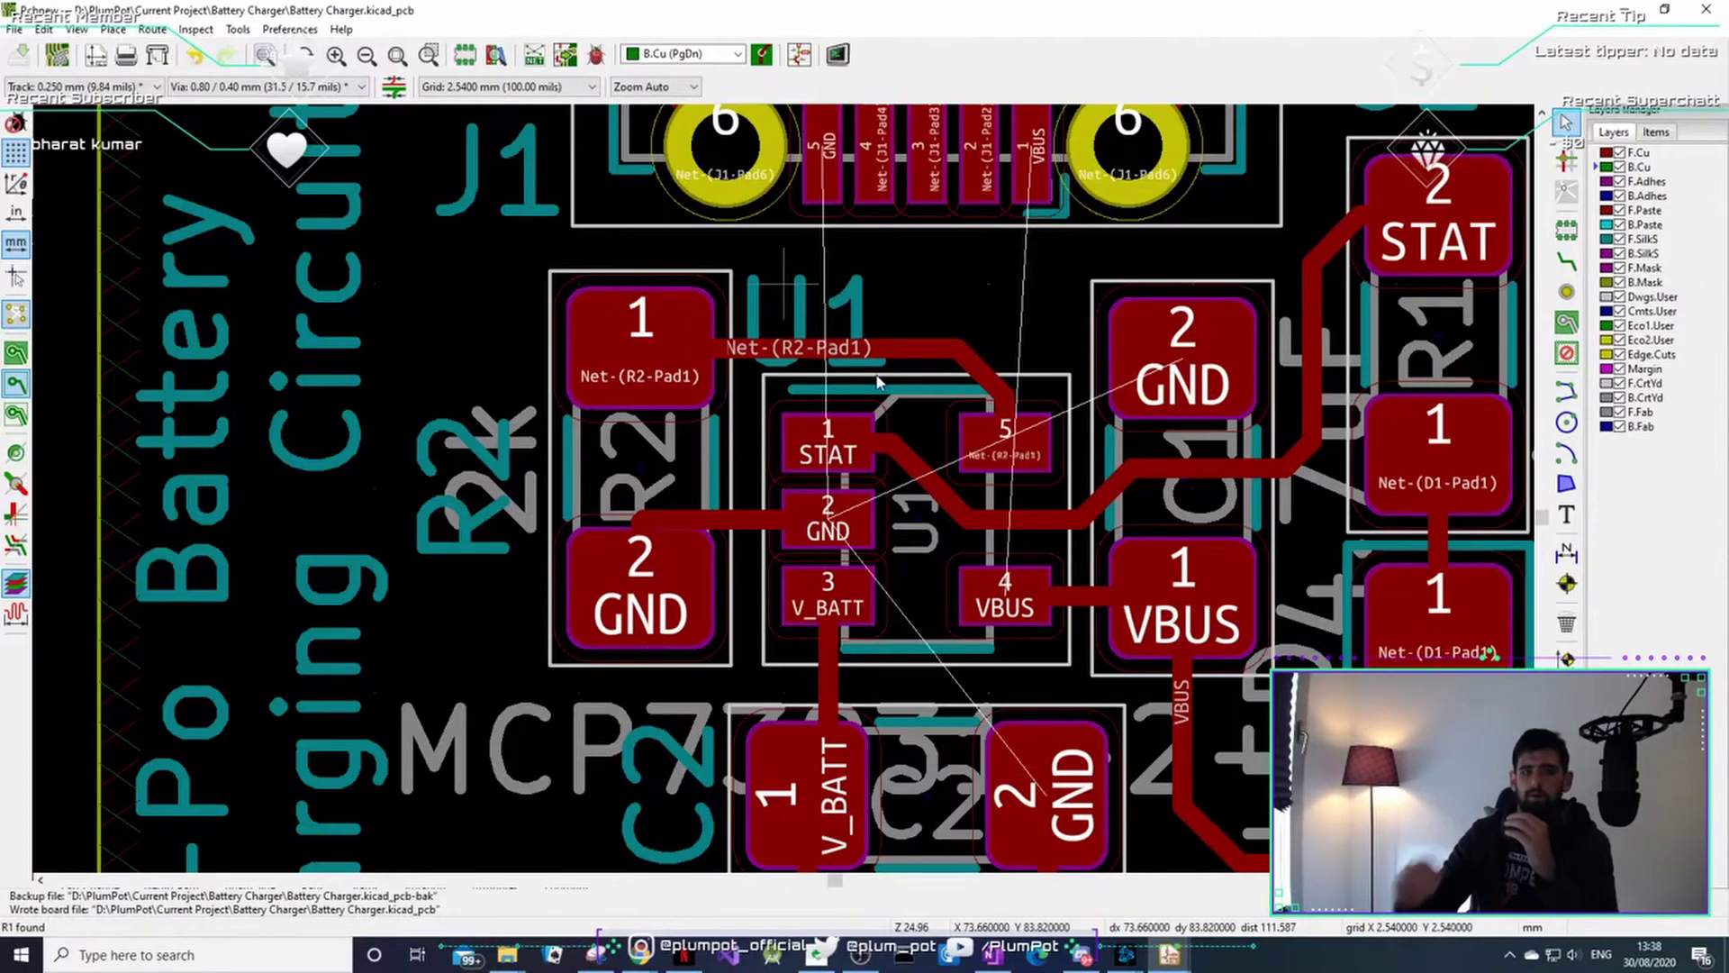
middle_click_drag(1222, 351, 1060, 398)
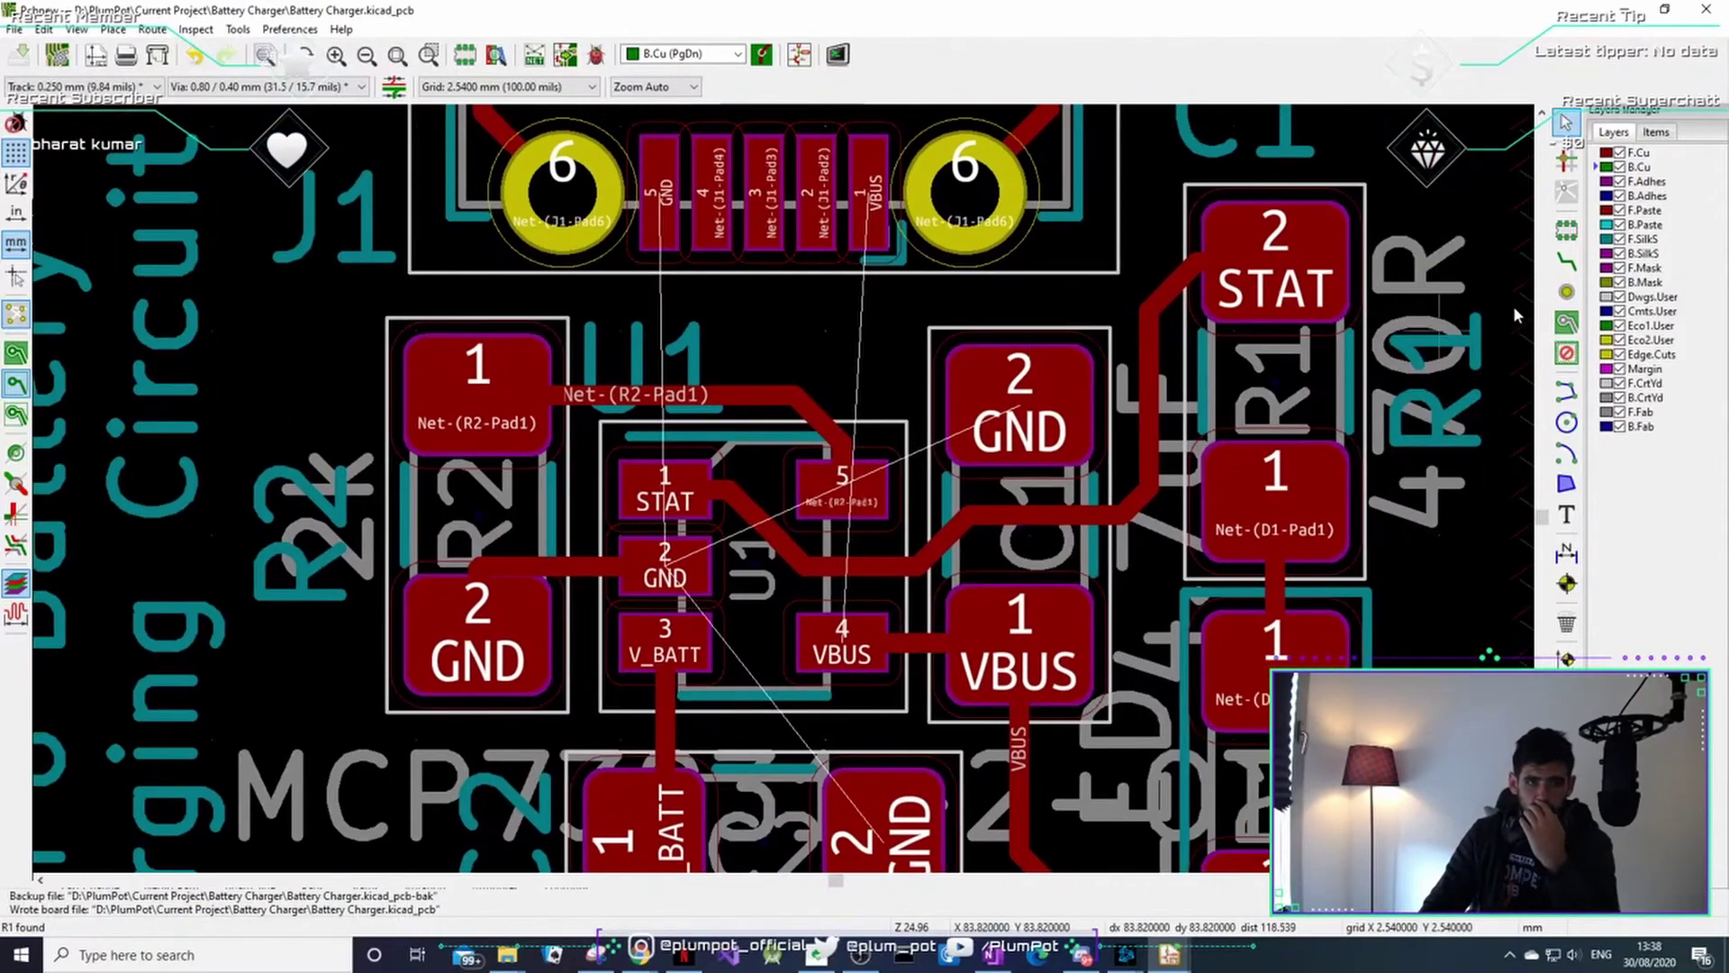
left_click(1568, 261)
left_click(1019, 399)
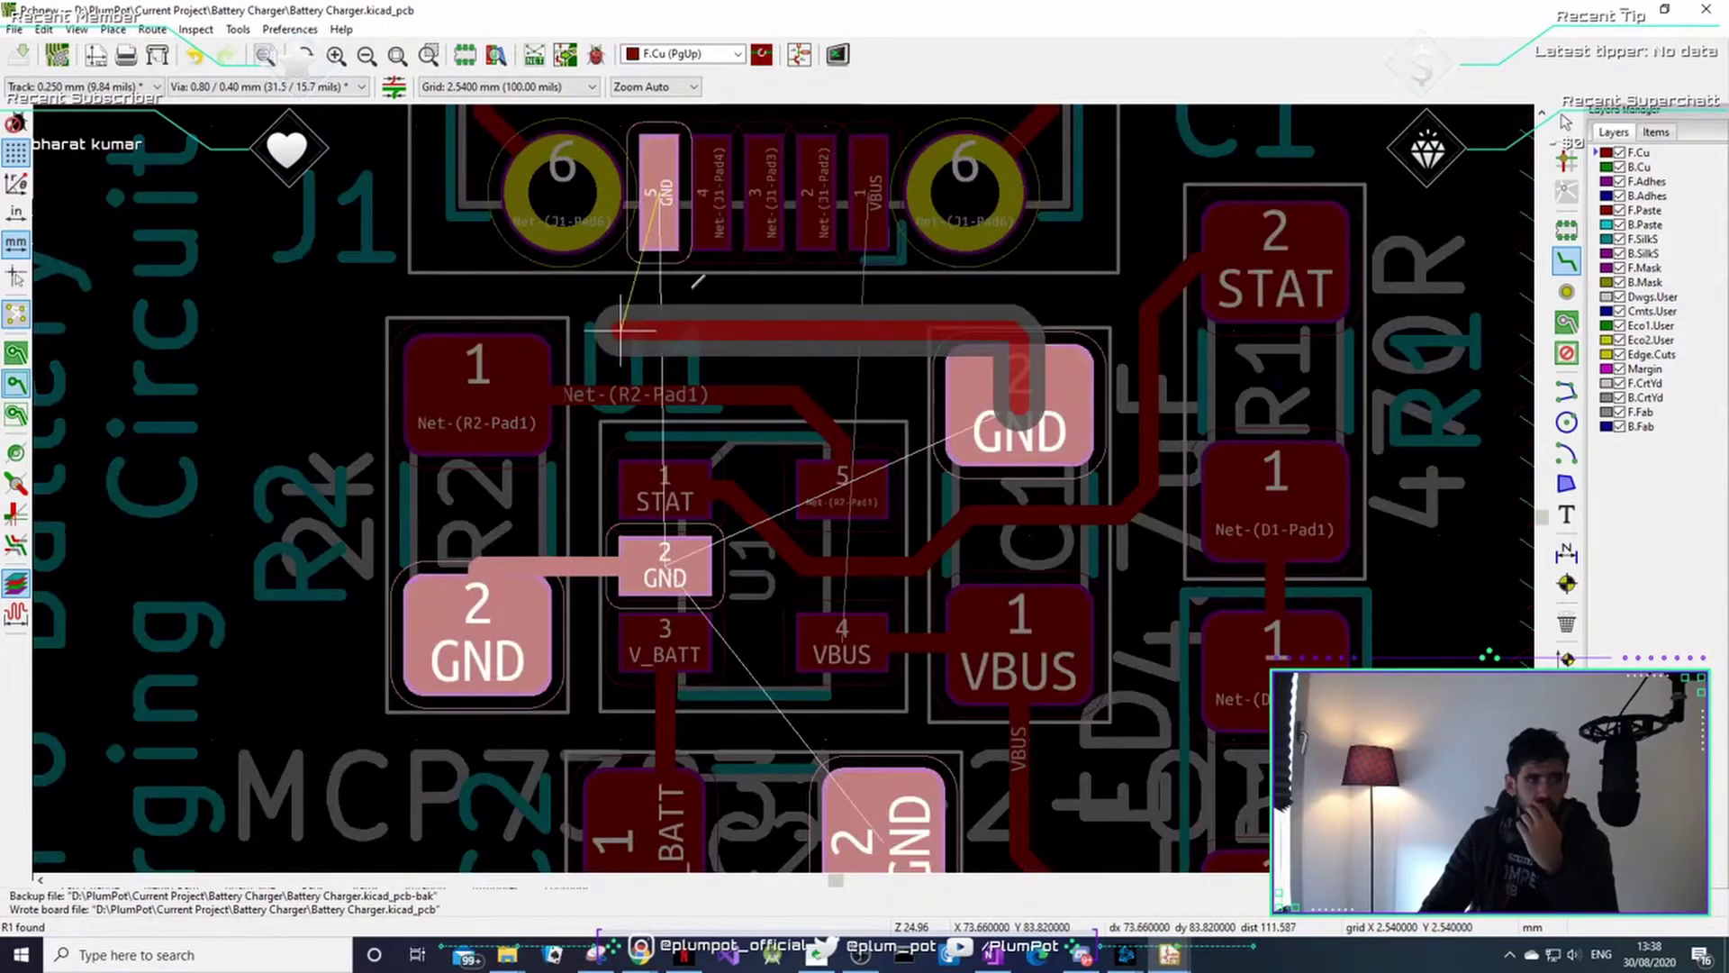
key("Escape")
key("Escape")
- Set the grid to 0.1270 mm and route the GND track on F.Cu from C1 pad 2 to J1 pad 5
left_click(541, 86)
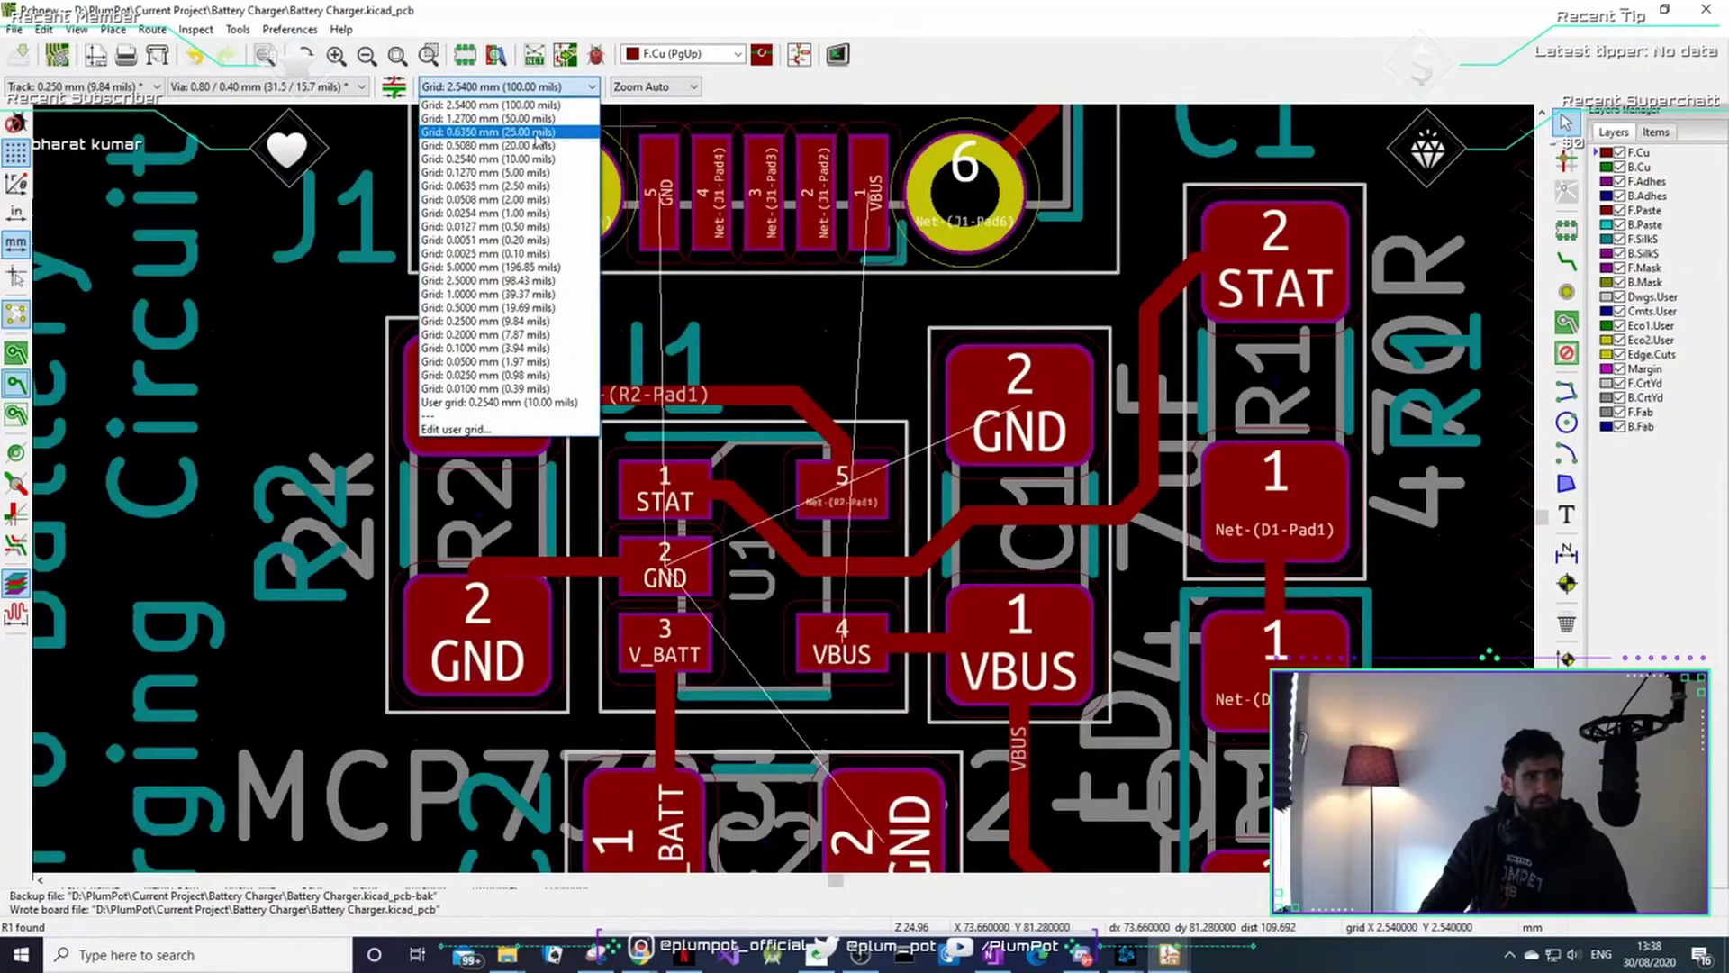
left_click(536, 173)
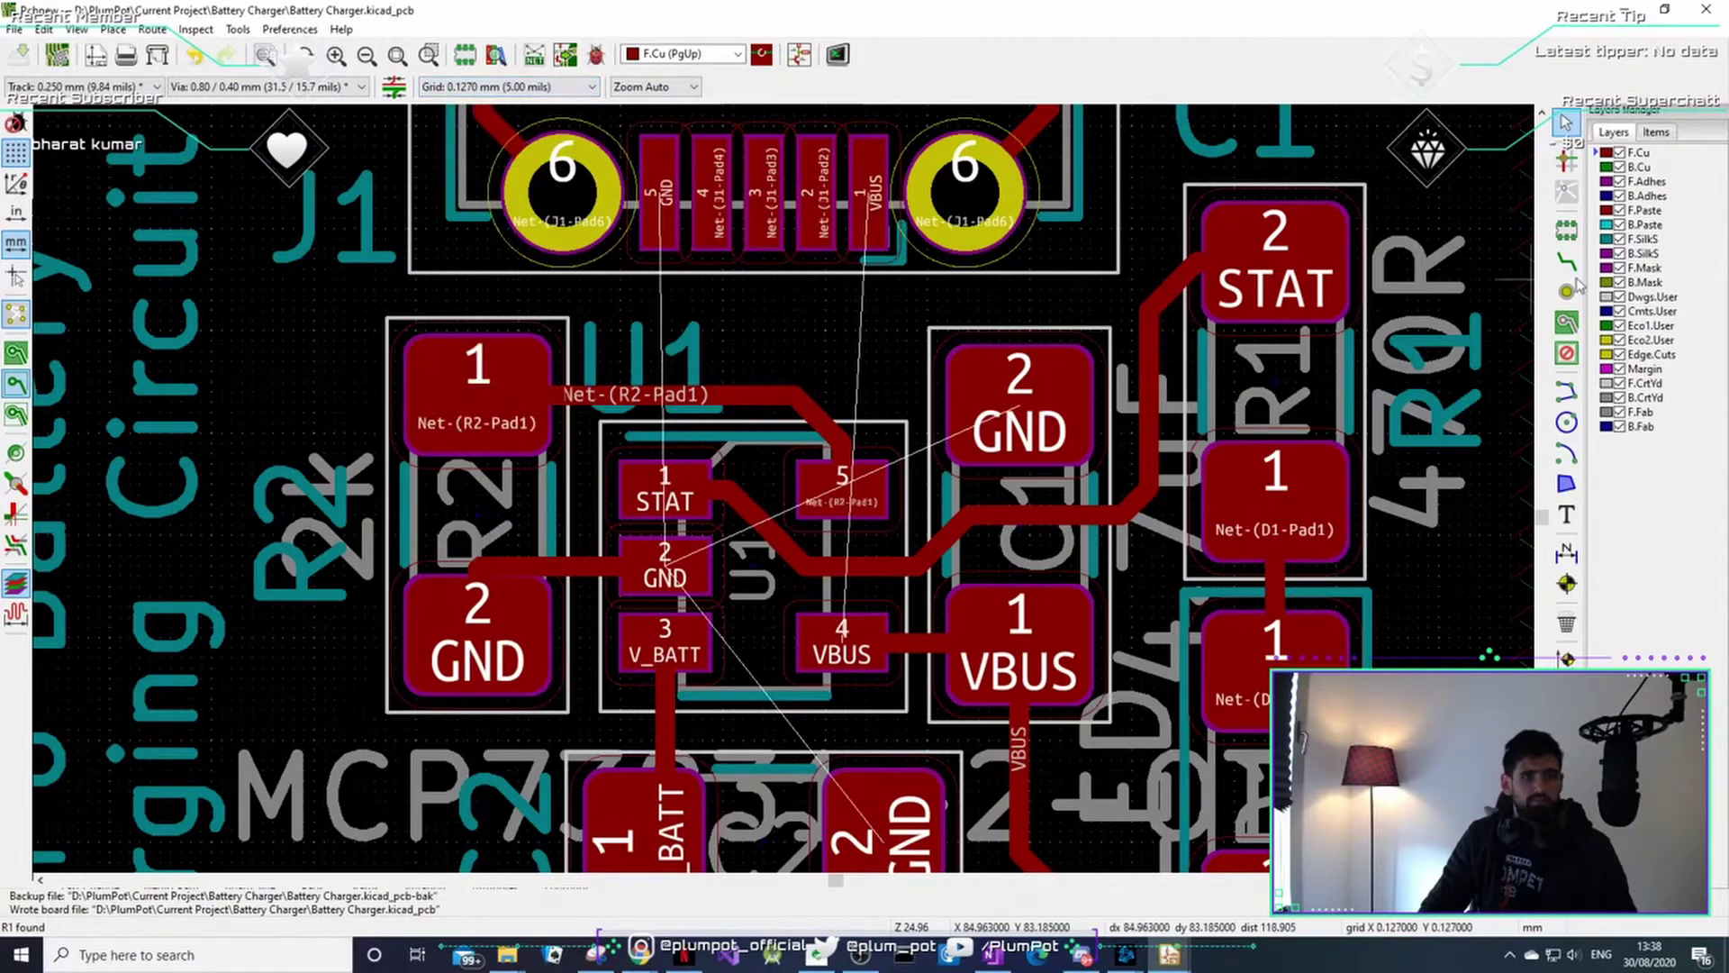
left_click(984, 365)
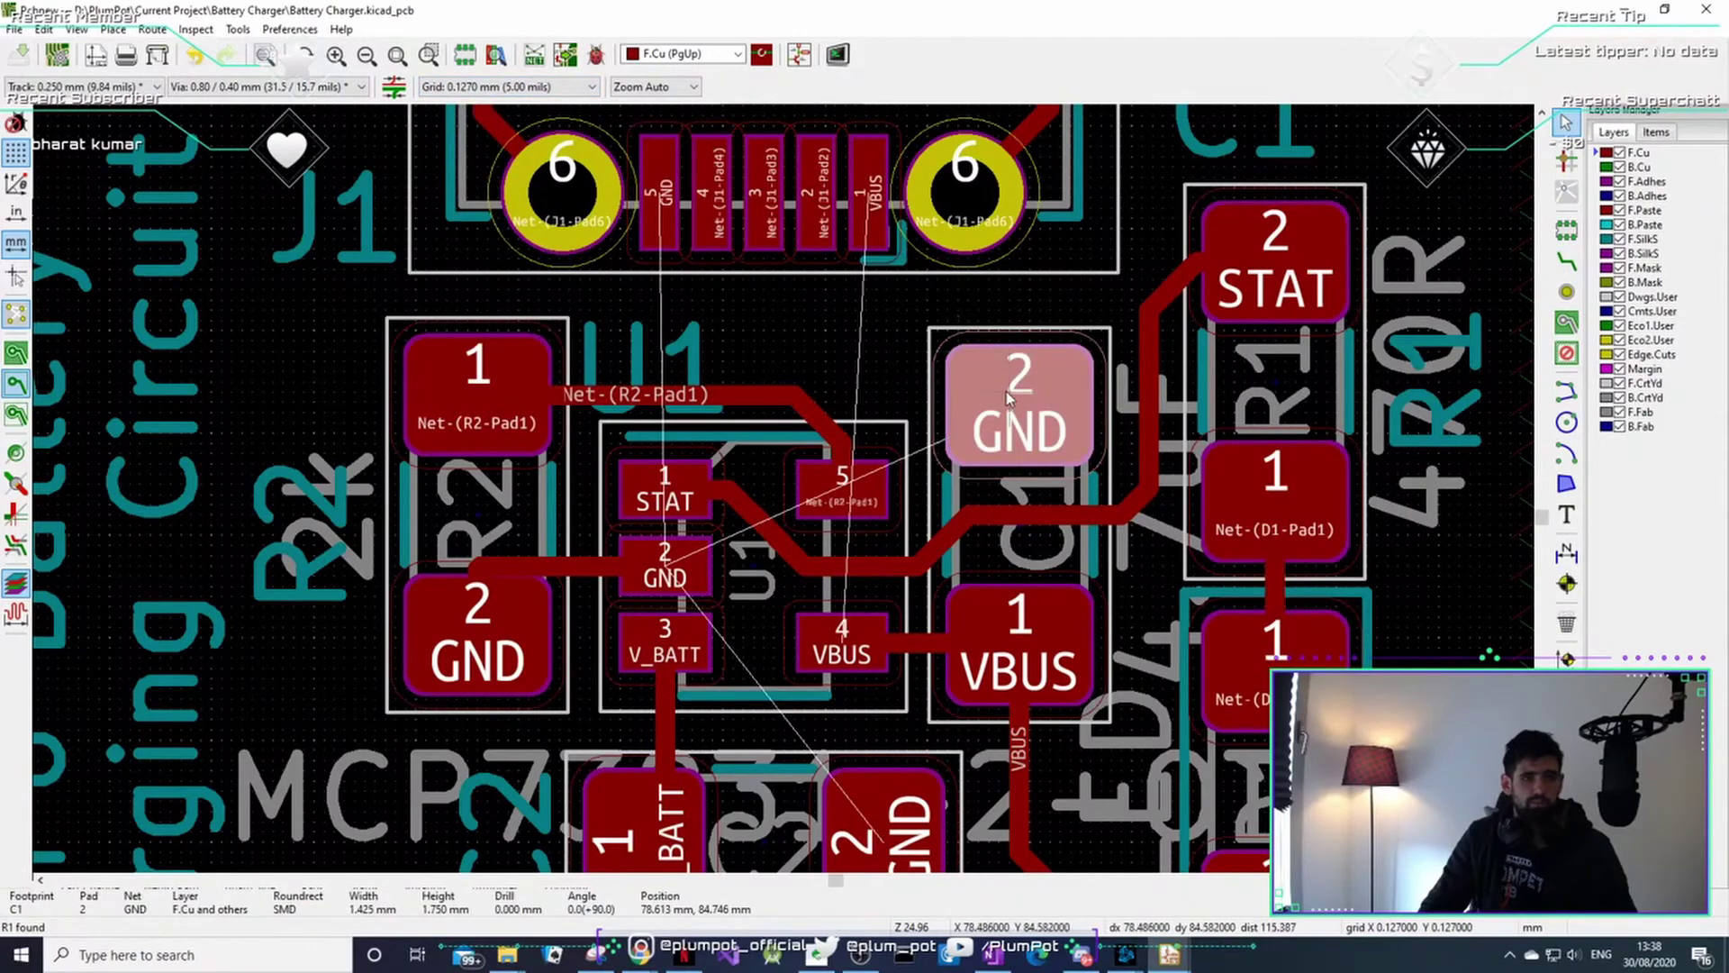
left_click(1567, 261)
left_click(1018, 405)
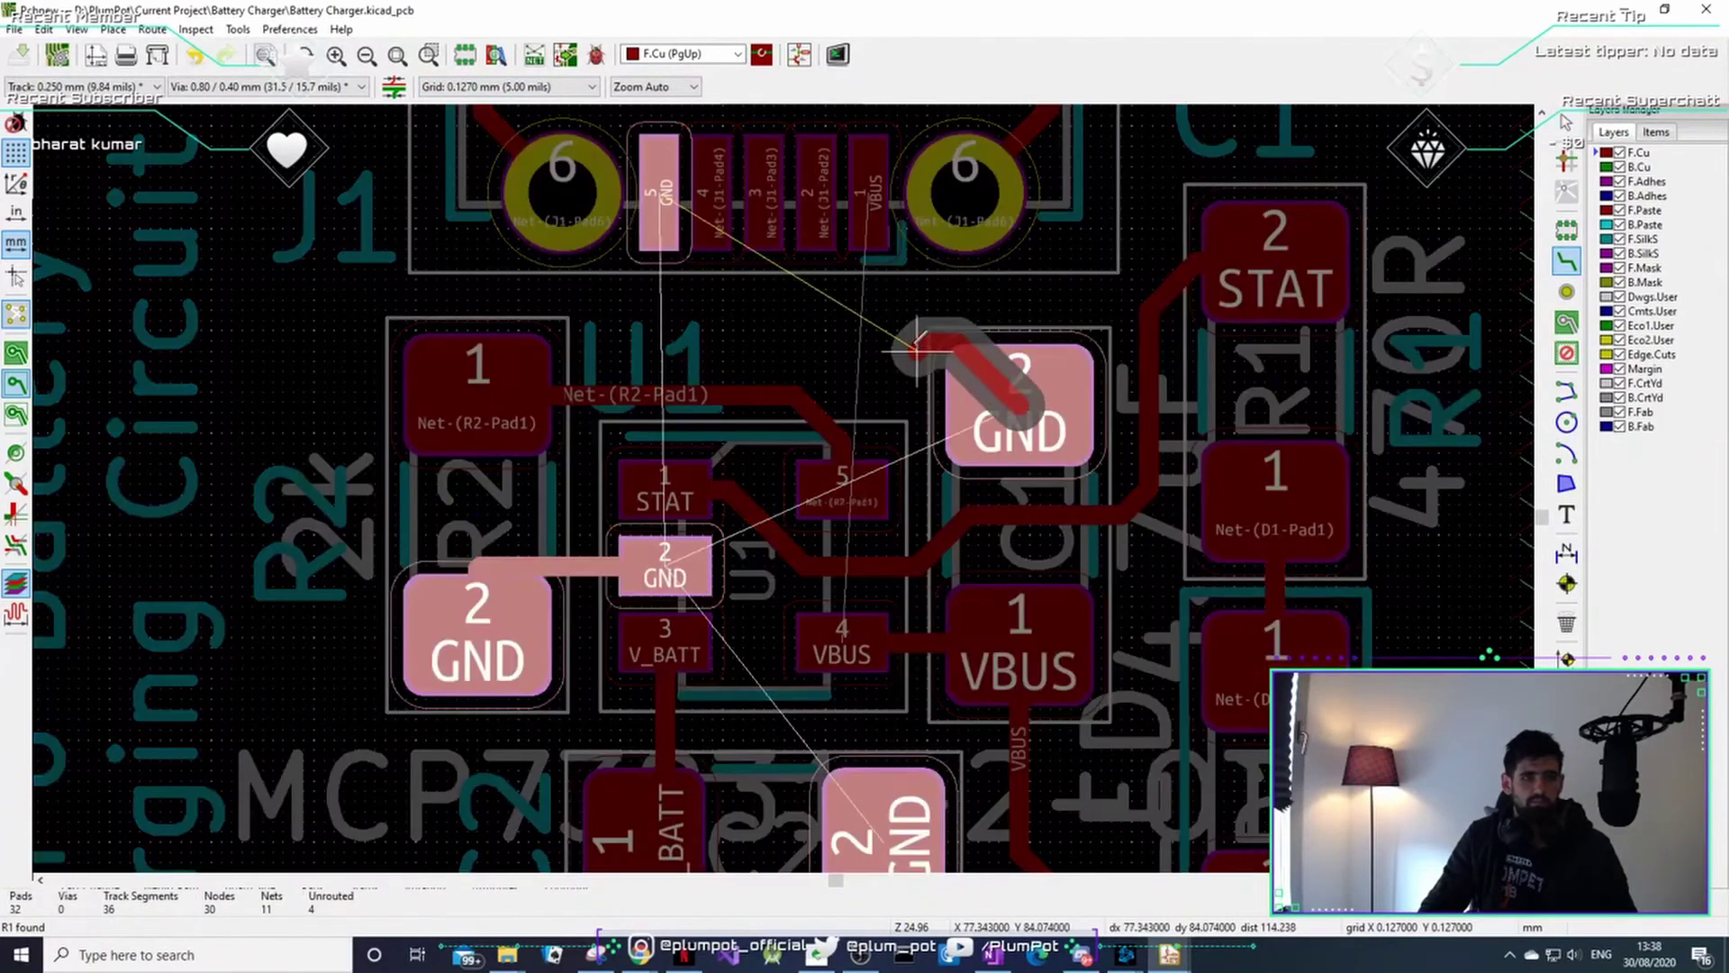
left_click(662, 221)
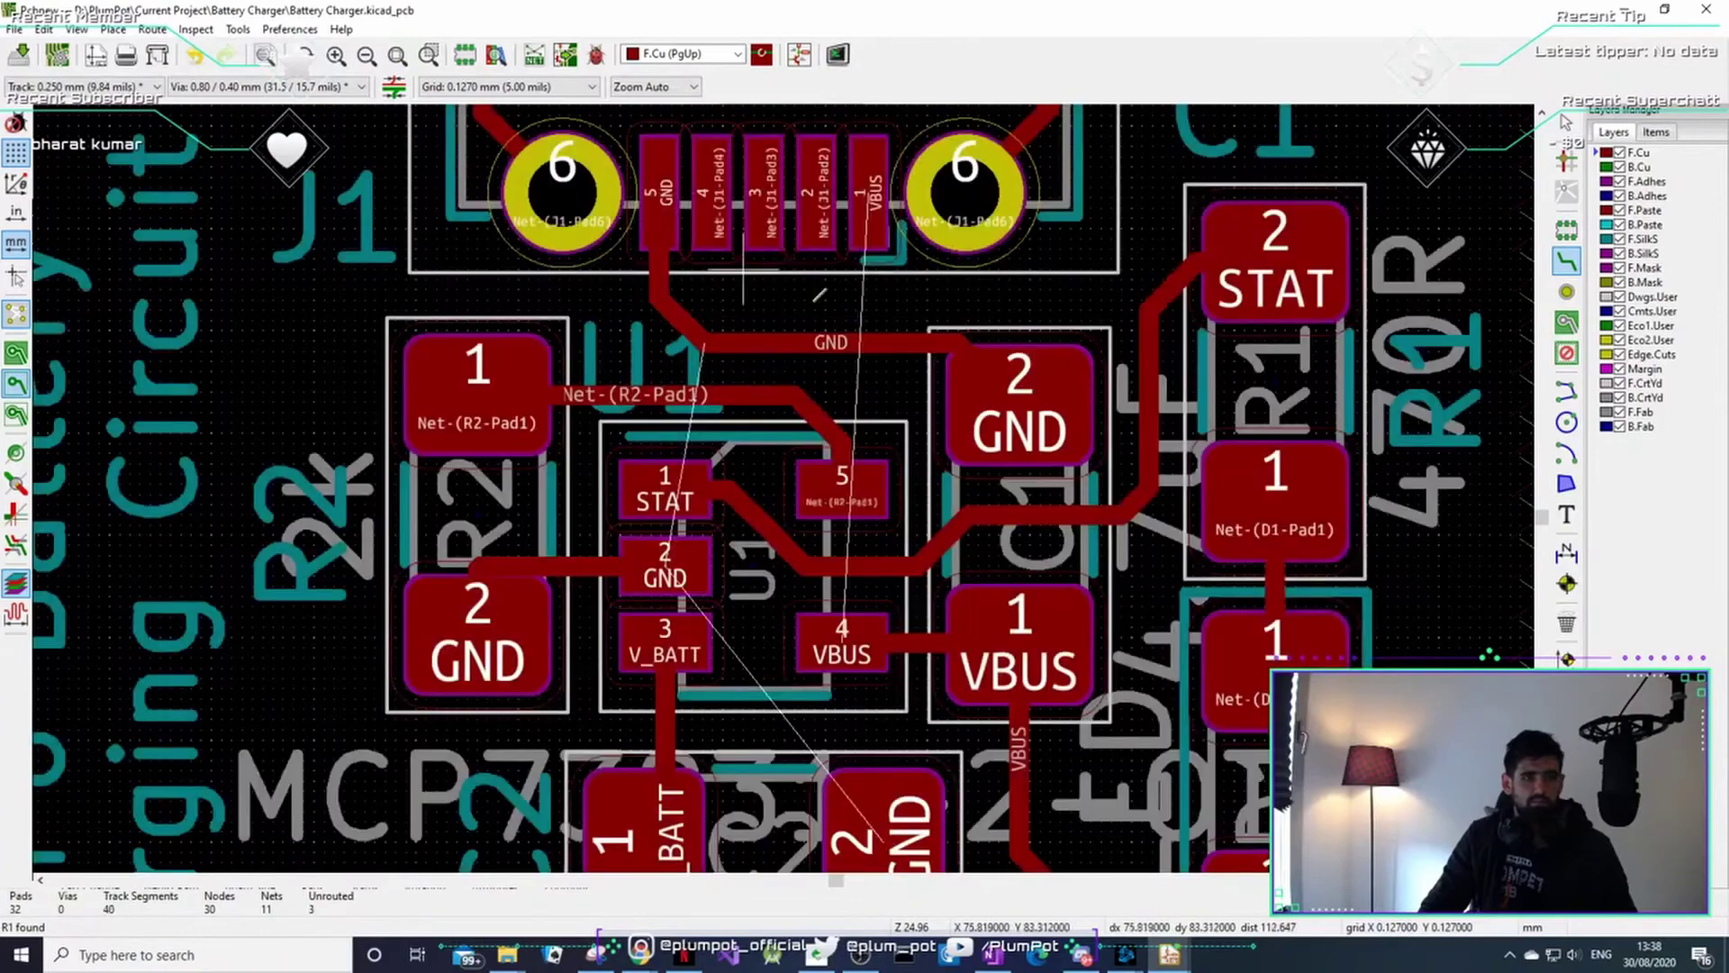
- Place a via on the GND track between J1 and C1, above U1
left_click(1567, 291)
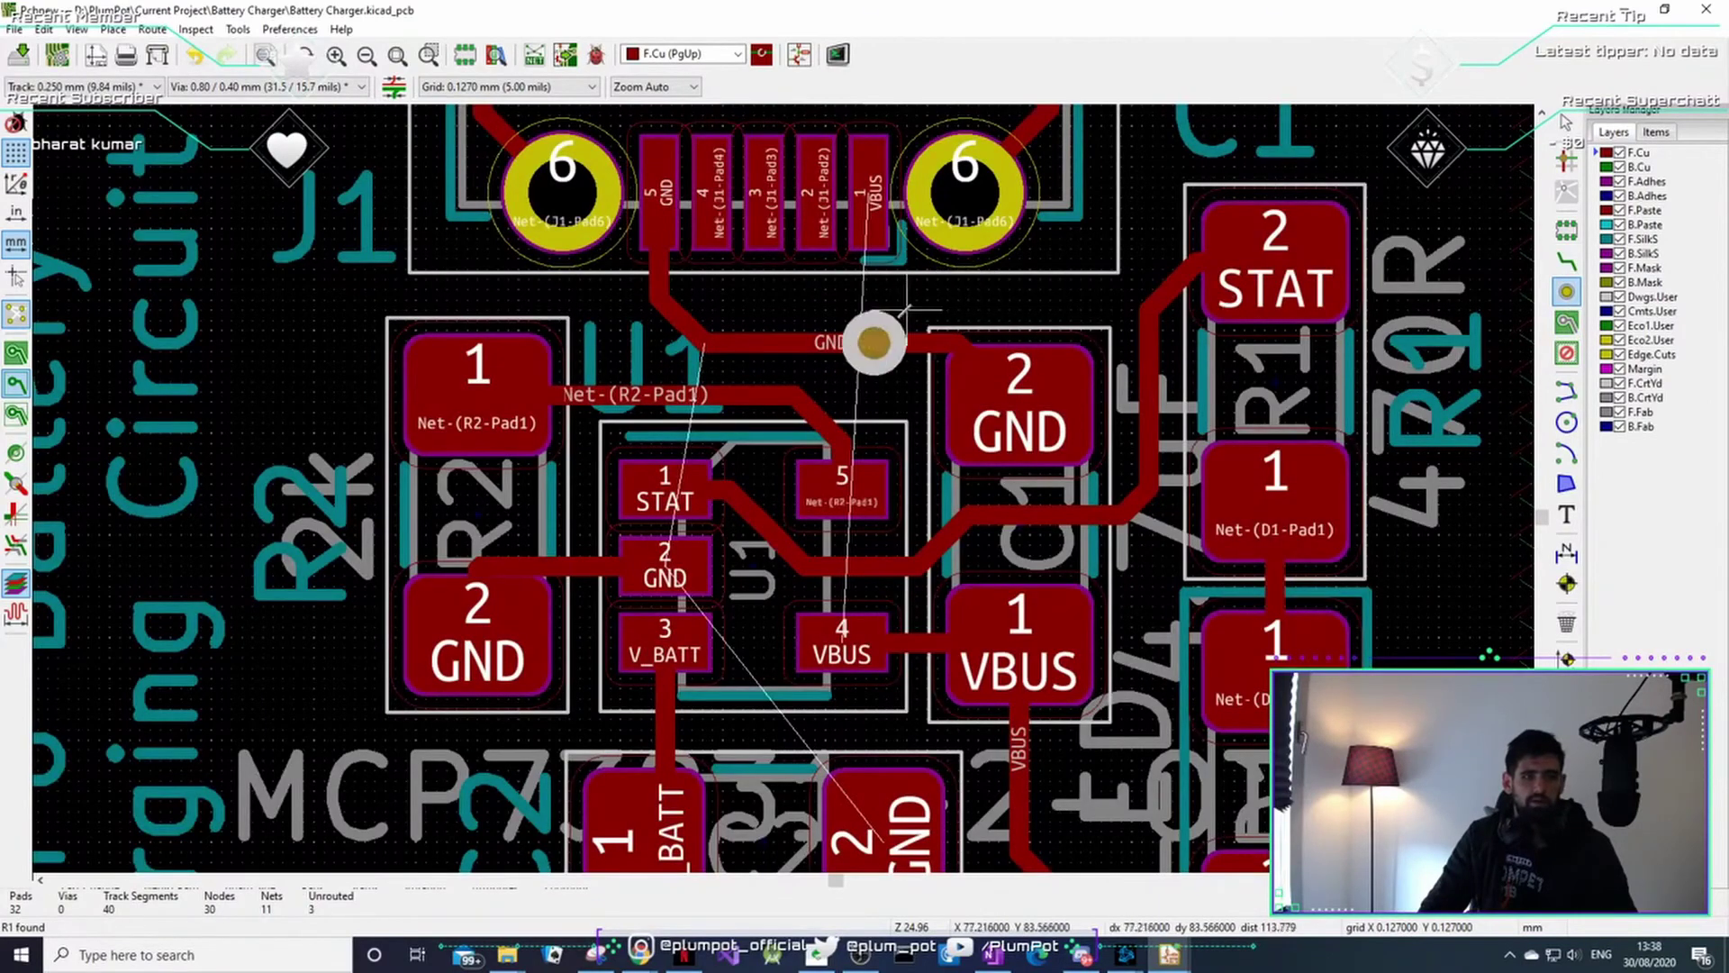
left_click(858, 347)
key("Escape")
middle_click_drag(866, 402, 917, 375)
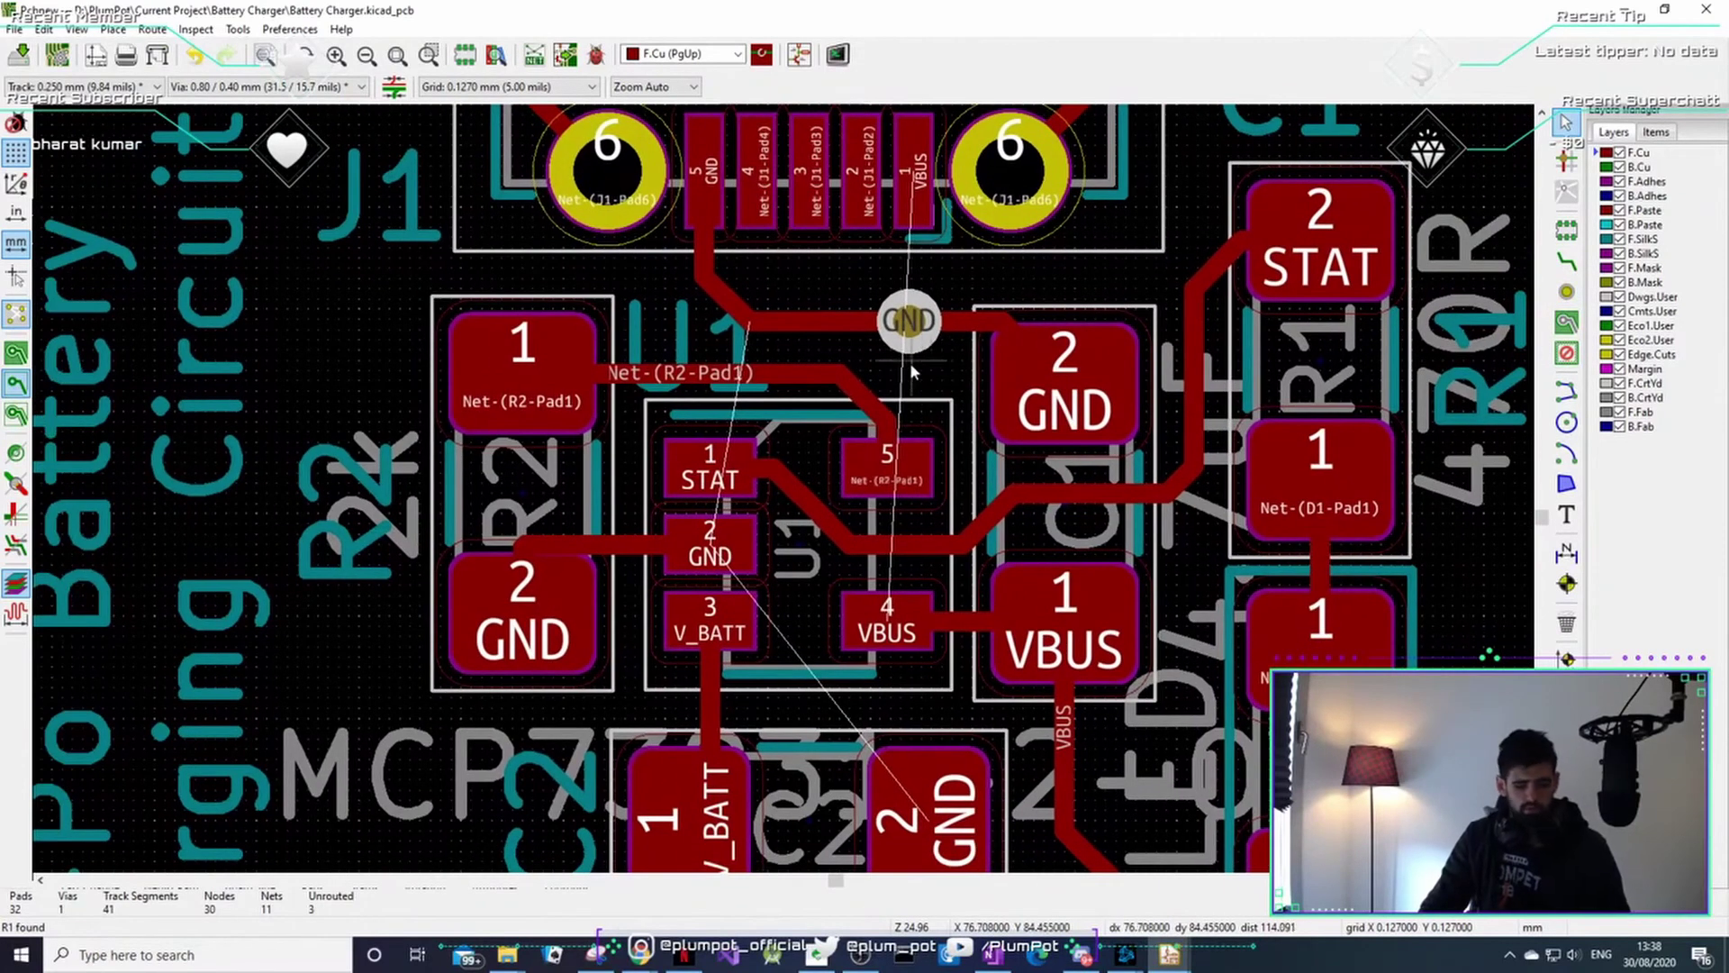
- Examine the battery connector, D1 and the board corner beside the BAT label in the 3D viewer
key("alt+3")
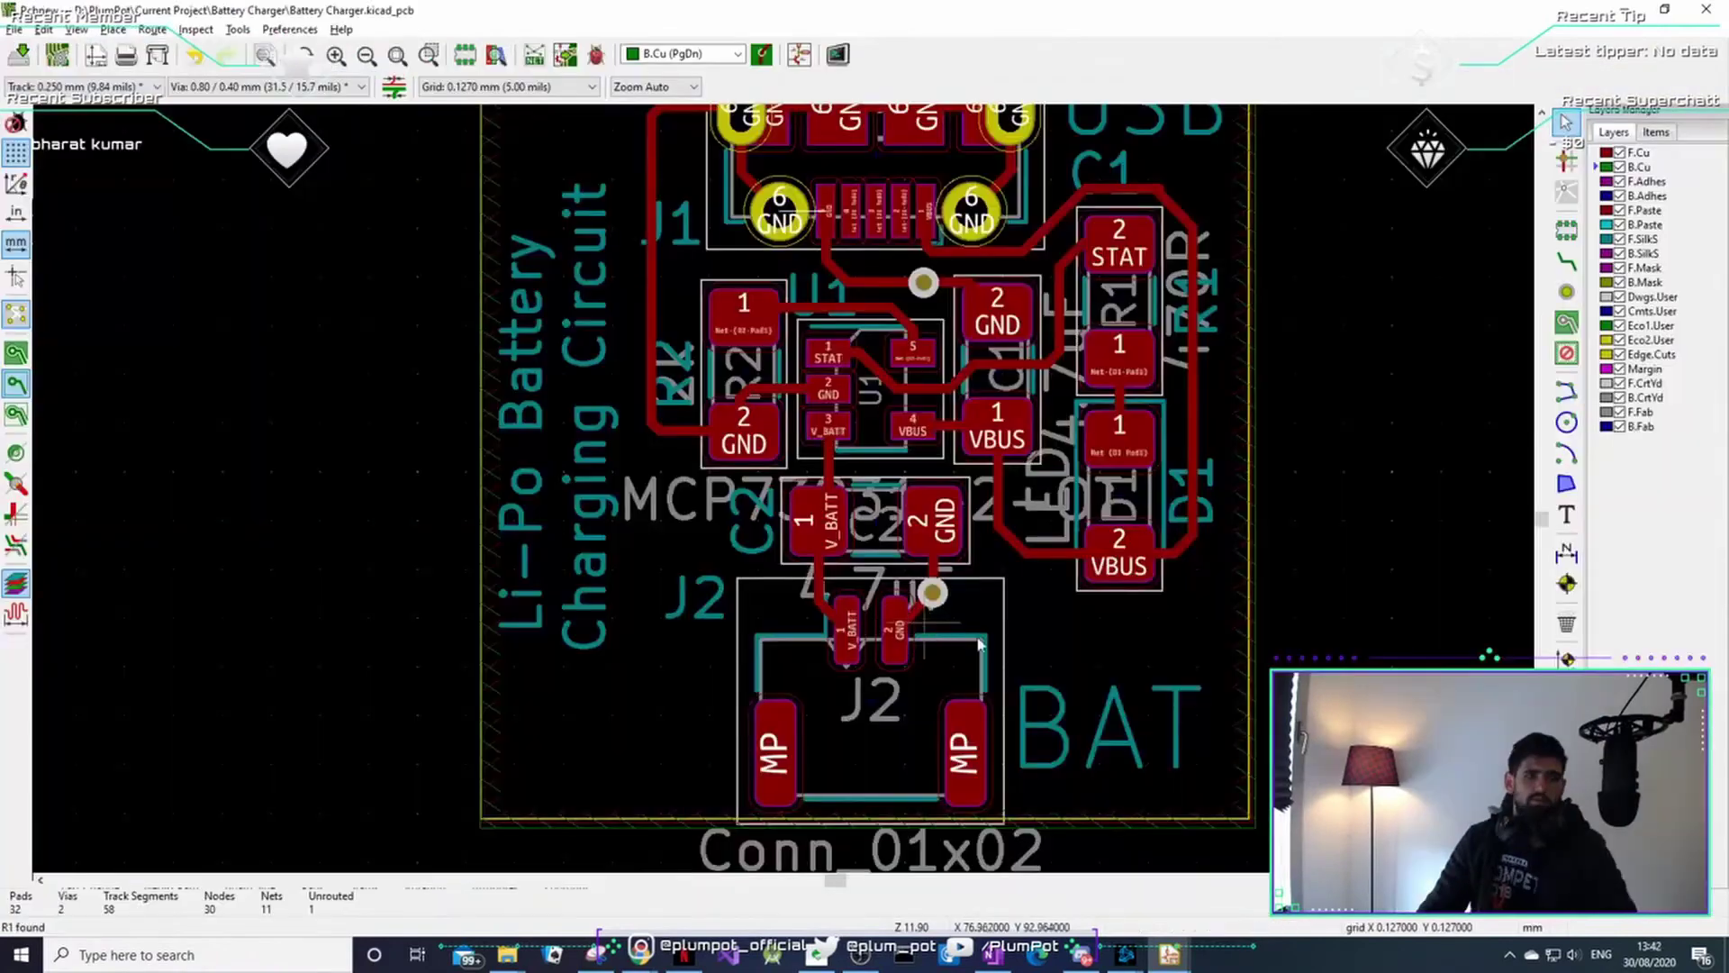
key("alt+3")
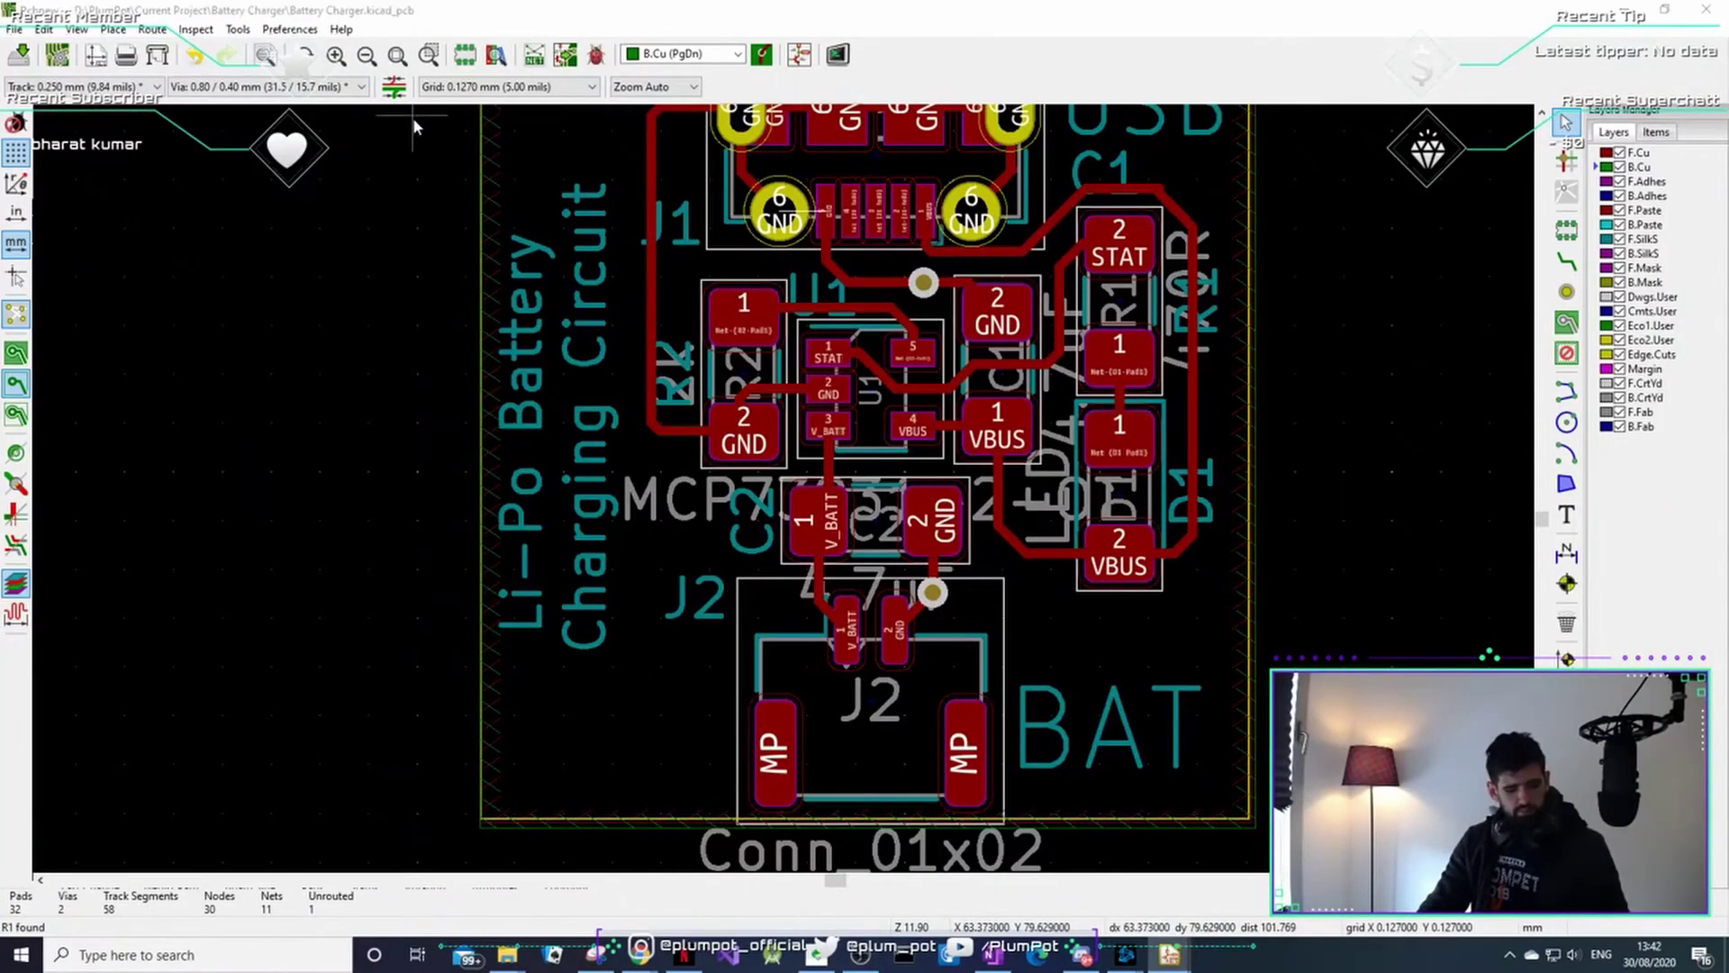
left_click_drag(1000, 587, 699, 501)
left_click_drag(973, 522, 1117, 531)
scroll(1105, 674, "up", 6)
middle_click_drag(1364, 815, 1062, 544)
scroll(1072, 540, "up", 2)
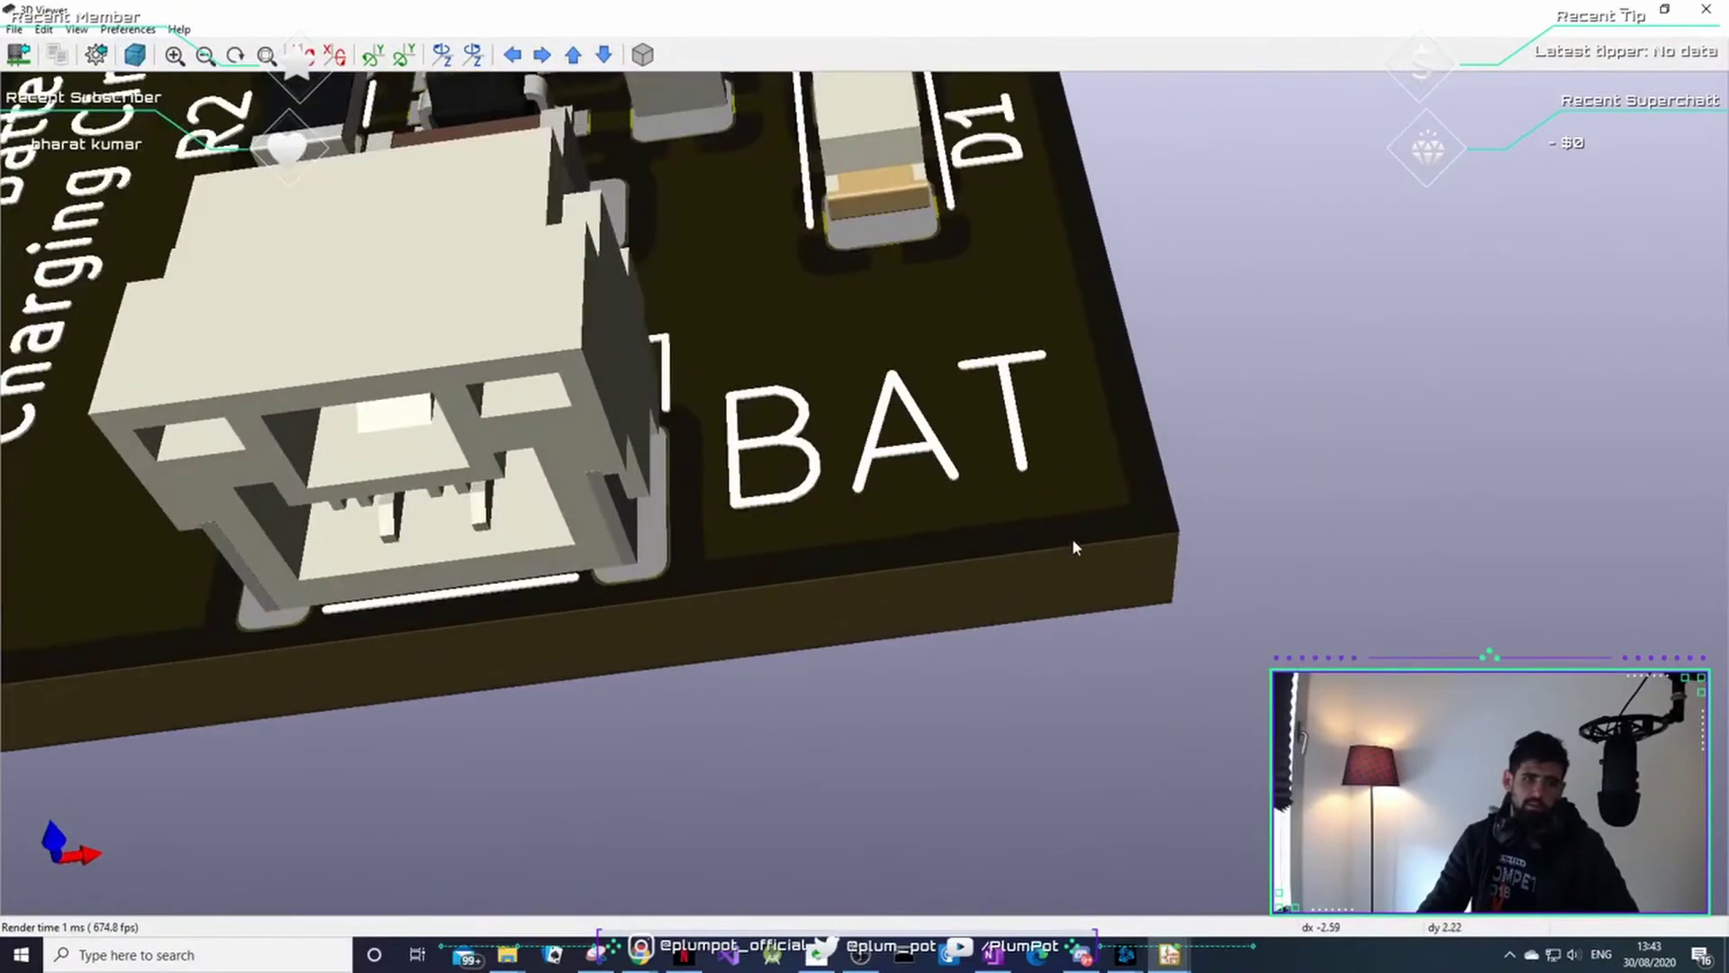
left_click_drag(1073, 540, 1094, 646)
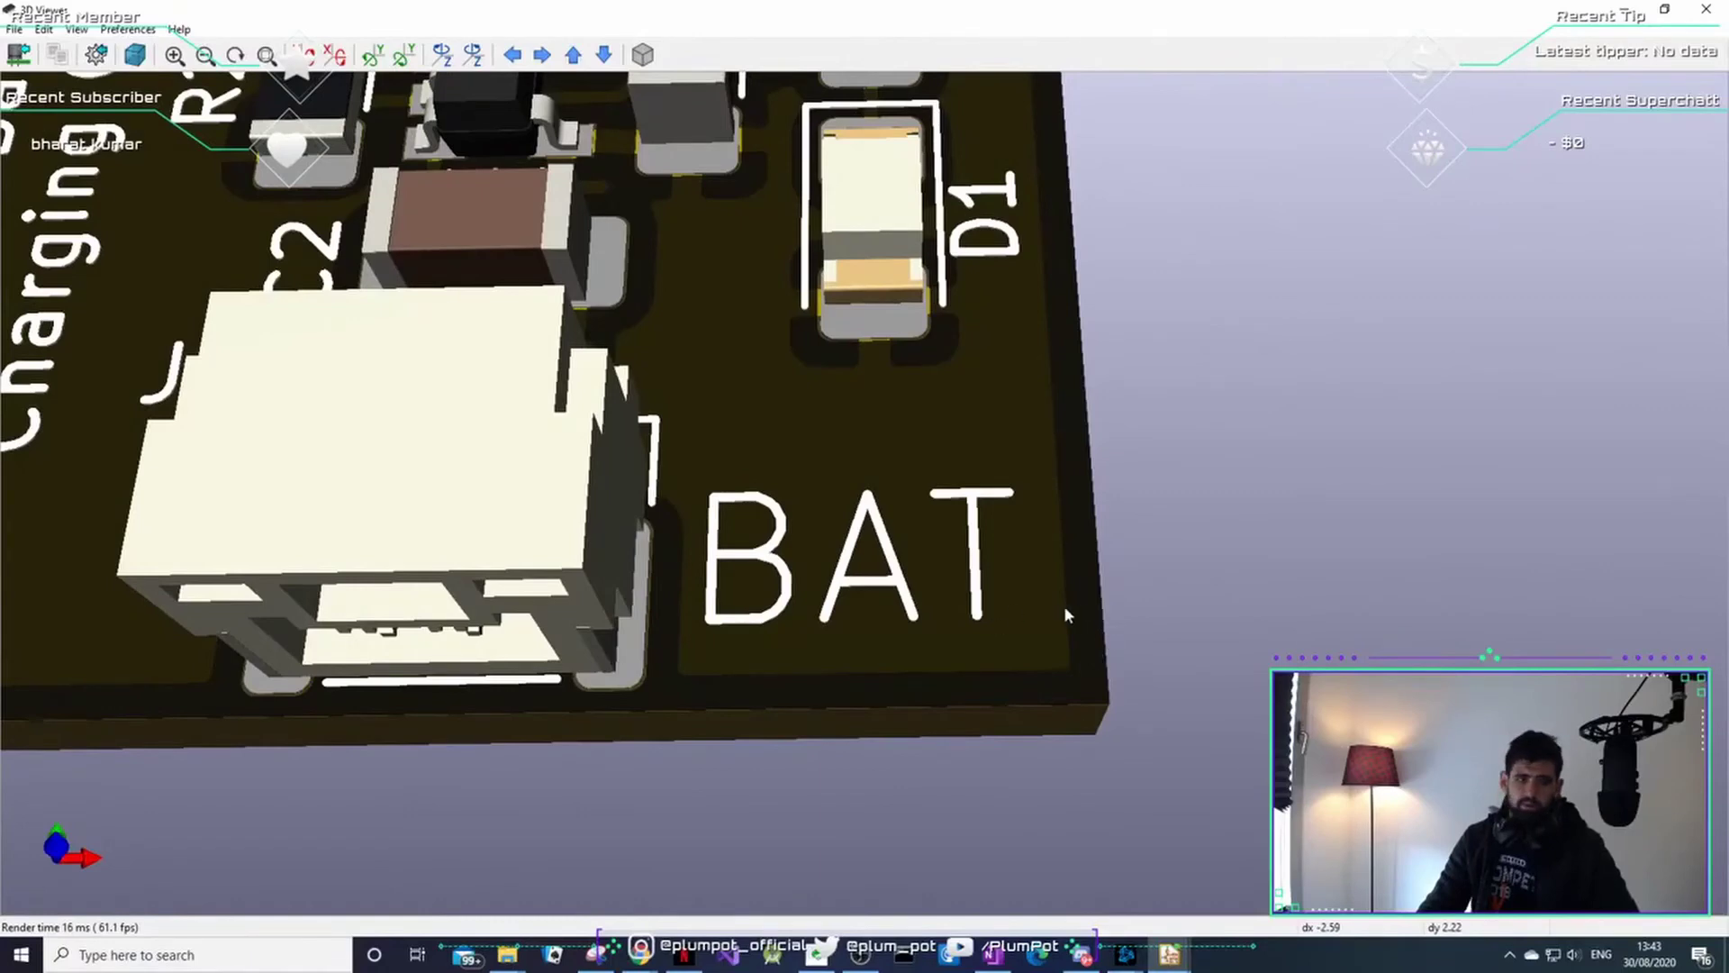
left_click_drag(1084, 601, 1055, 603)
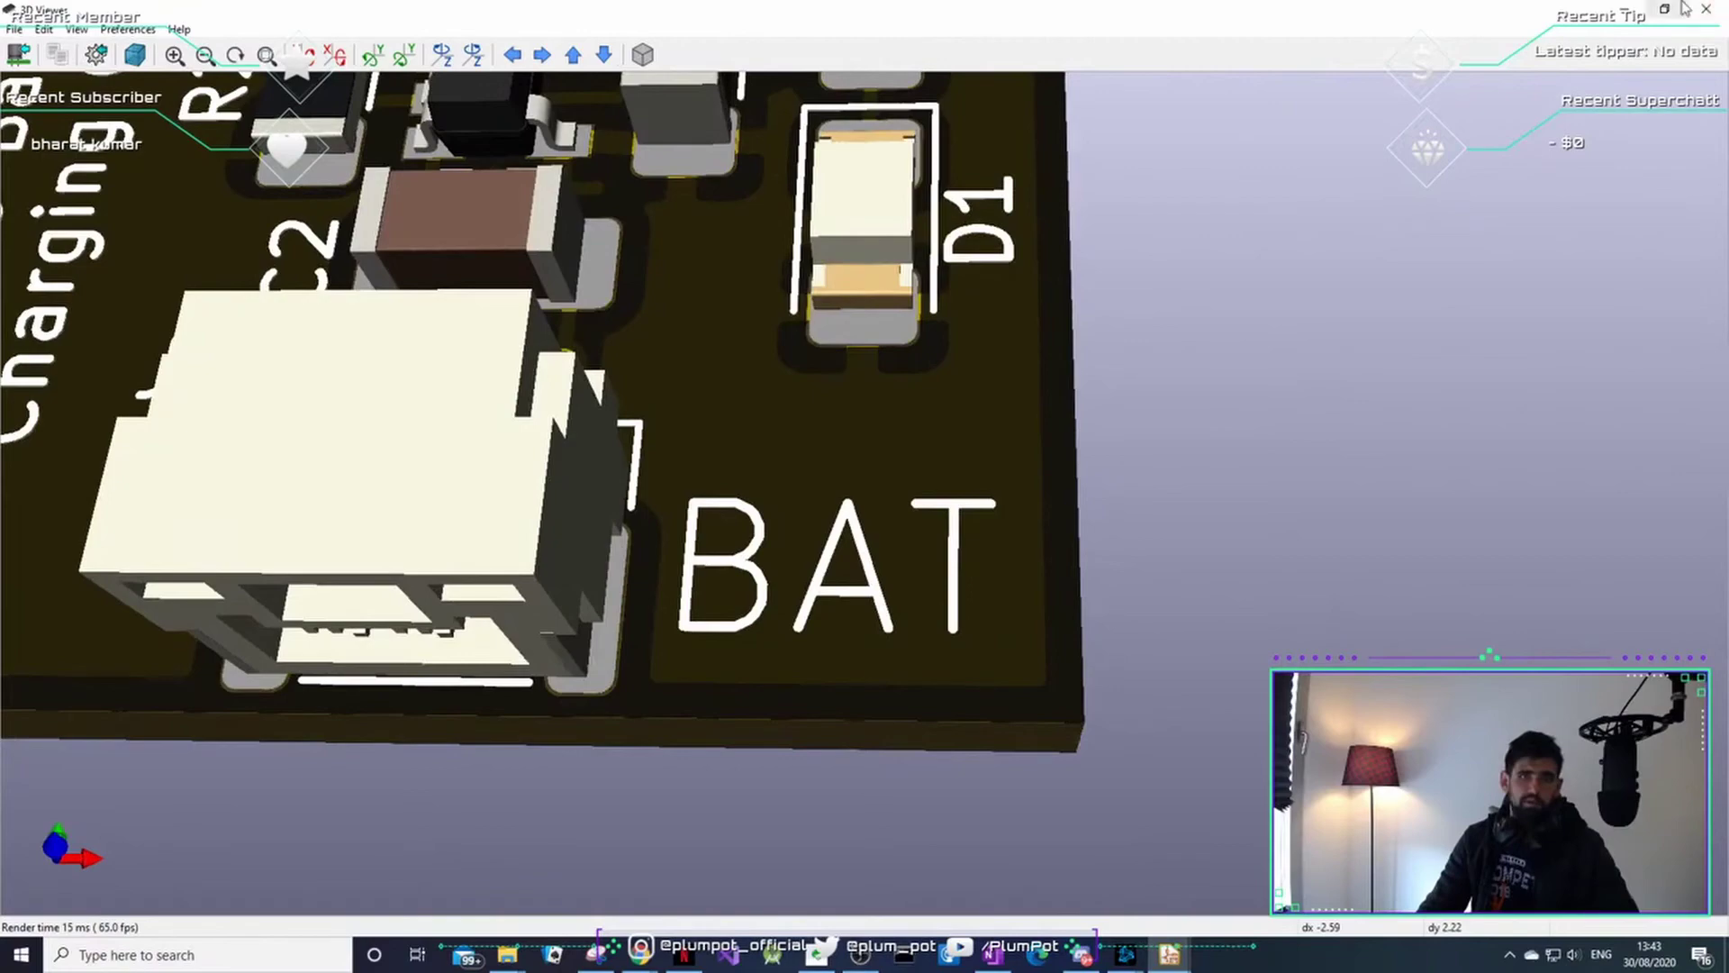
left_click(1706, 11)
- Check the line properties of the Edge.Cuts segment beside D1, leaving them as they are
scroll(783, 494, "up", 5)
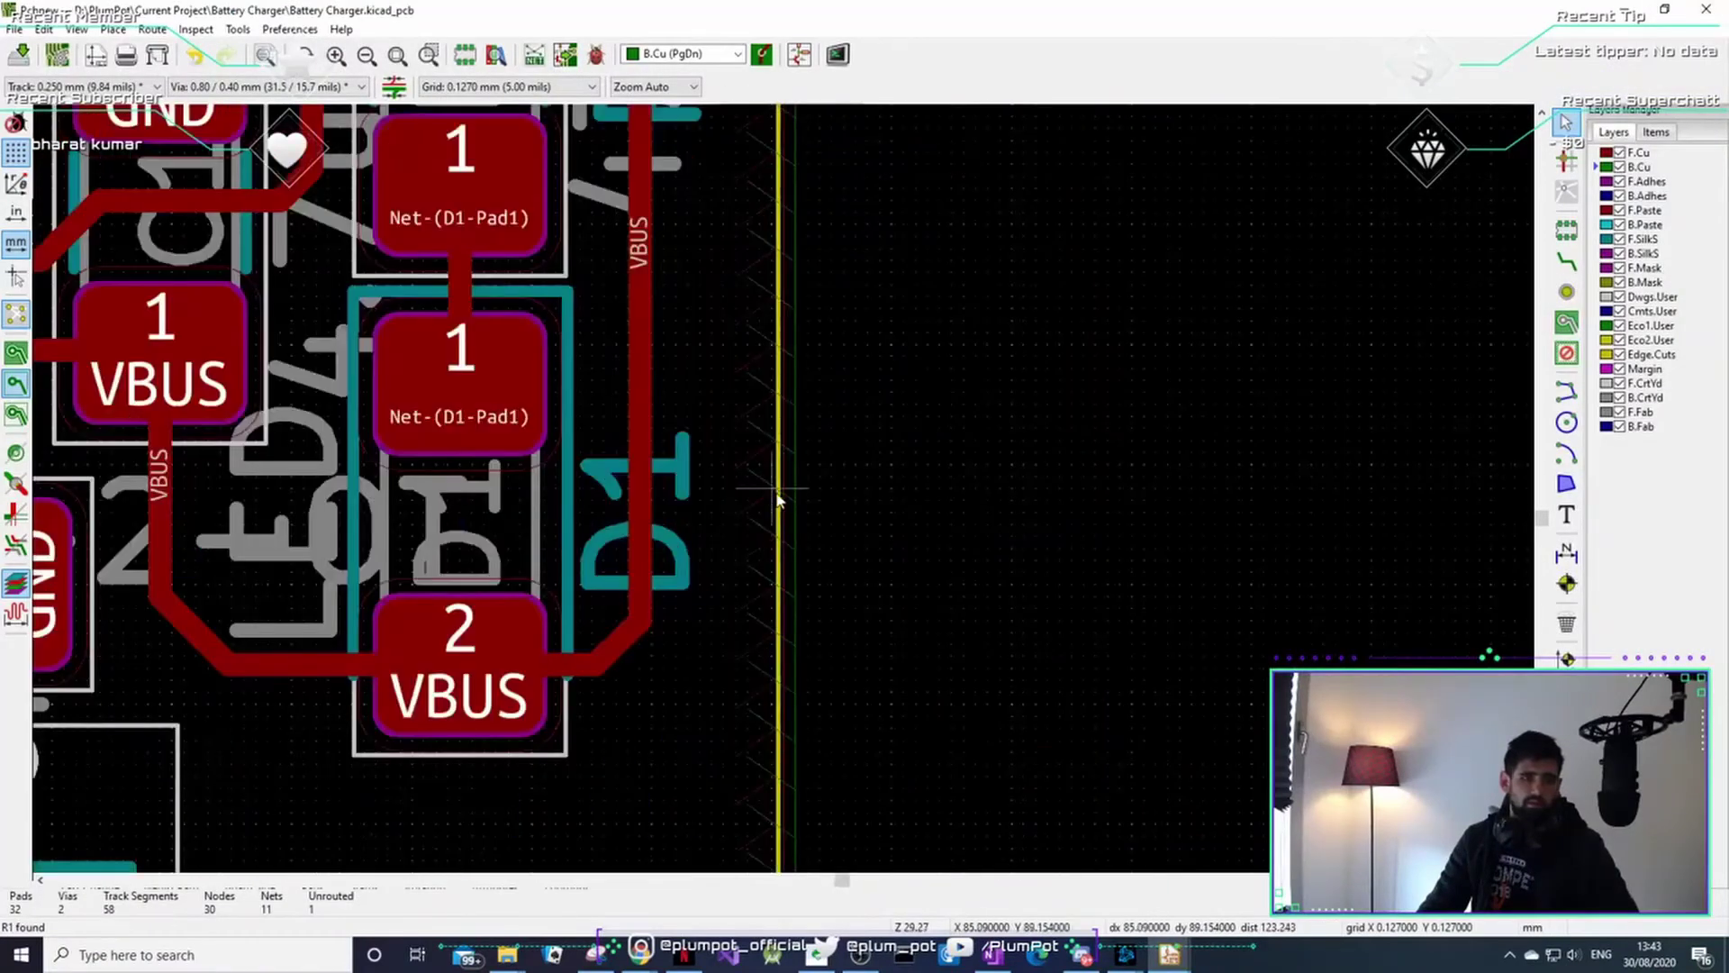
double_click(778, 498)
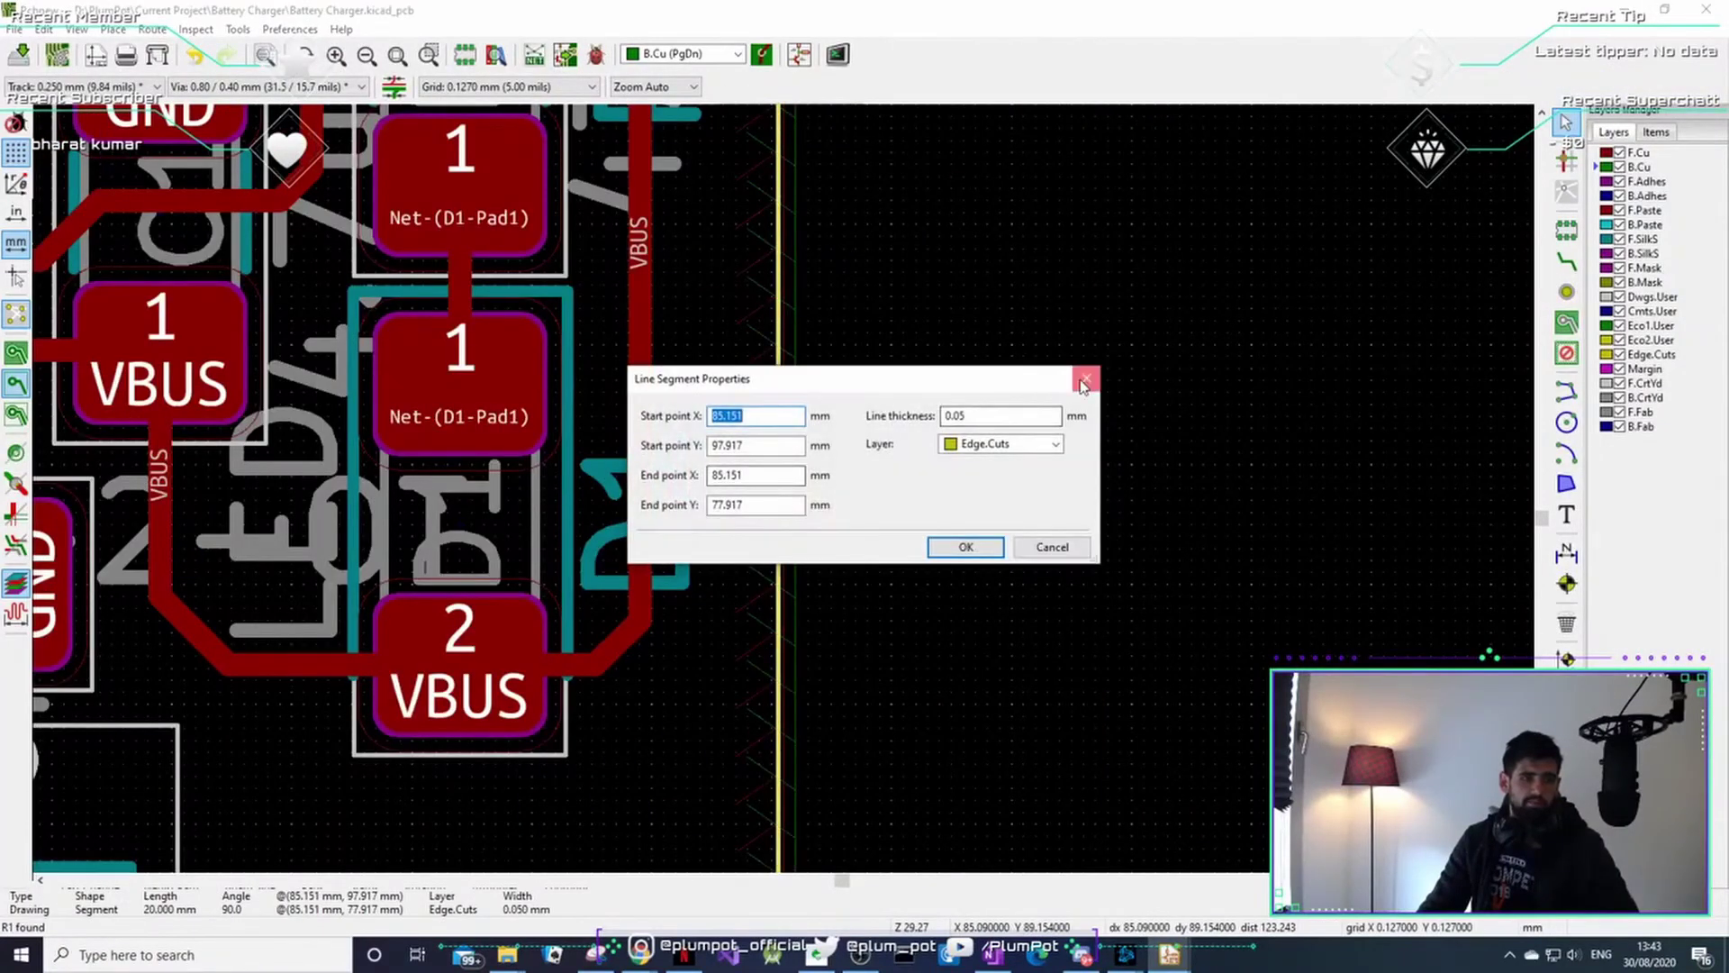
left_click(1083, 382)
- Look at the design rules check settings without running the check
left_click(230, 32)
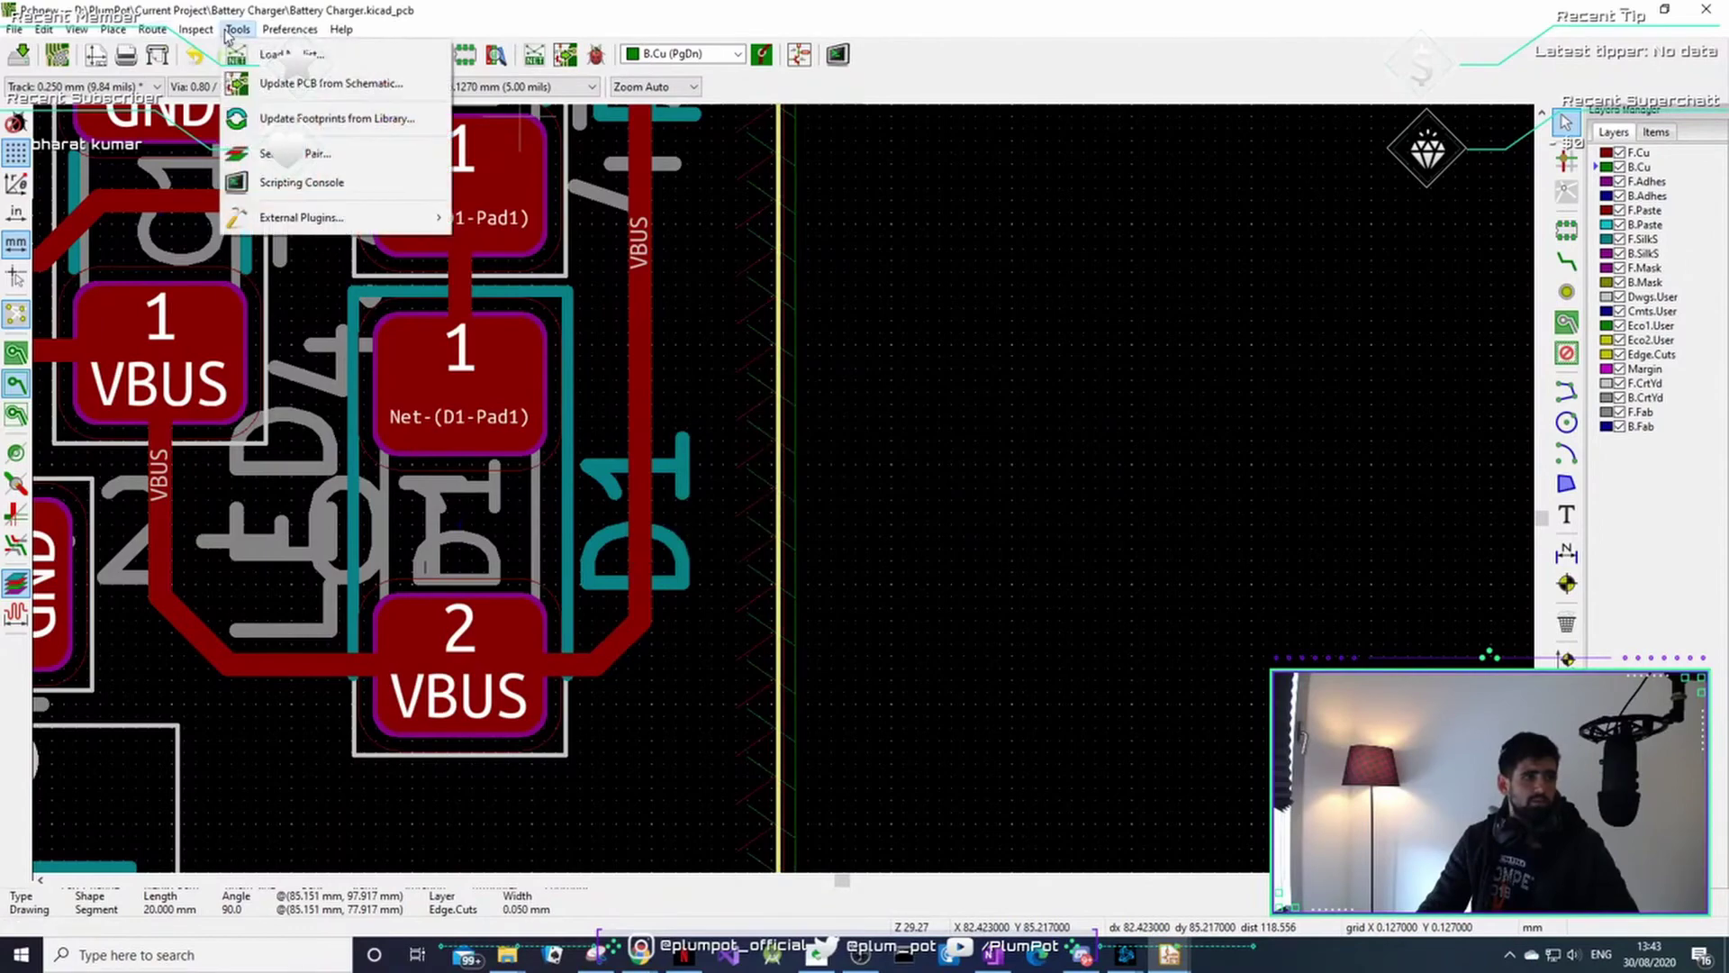
mouse_move(196, 29)
left_click(257, 124)
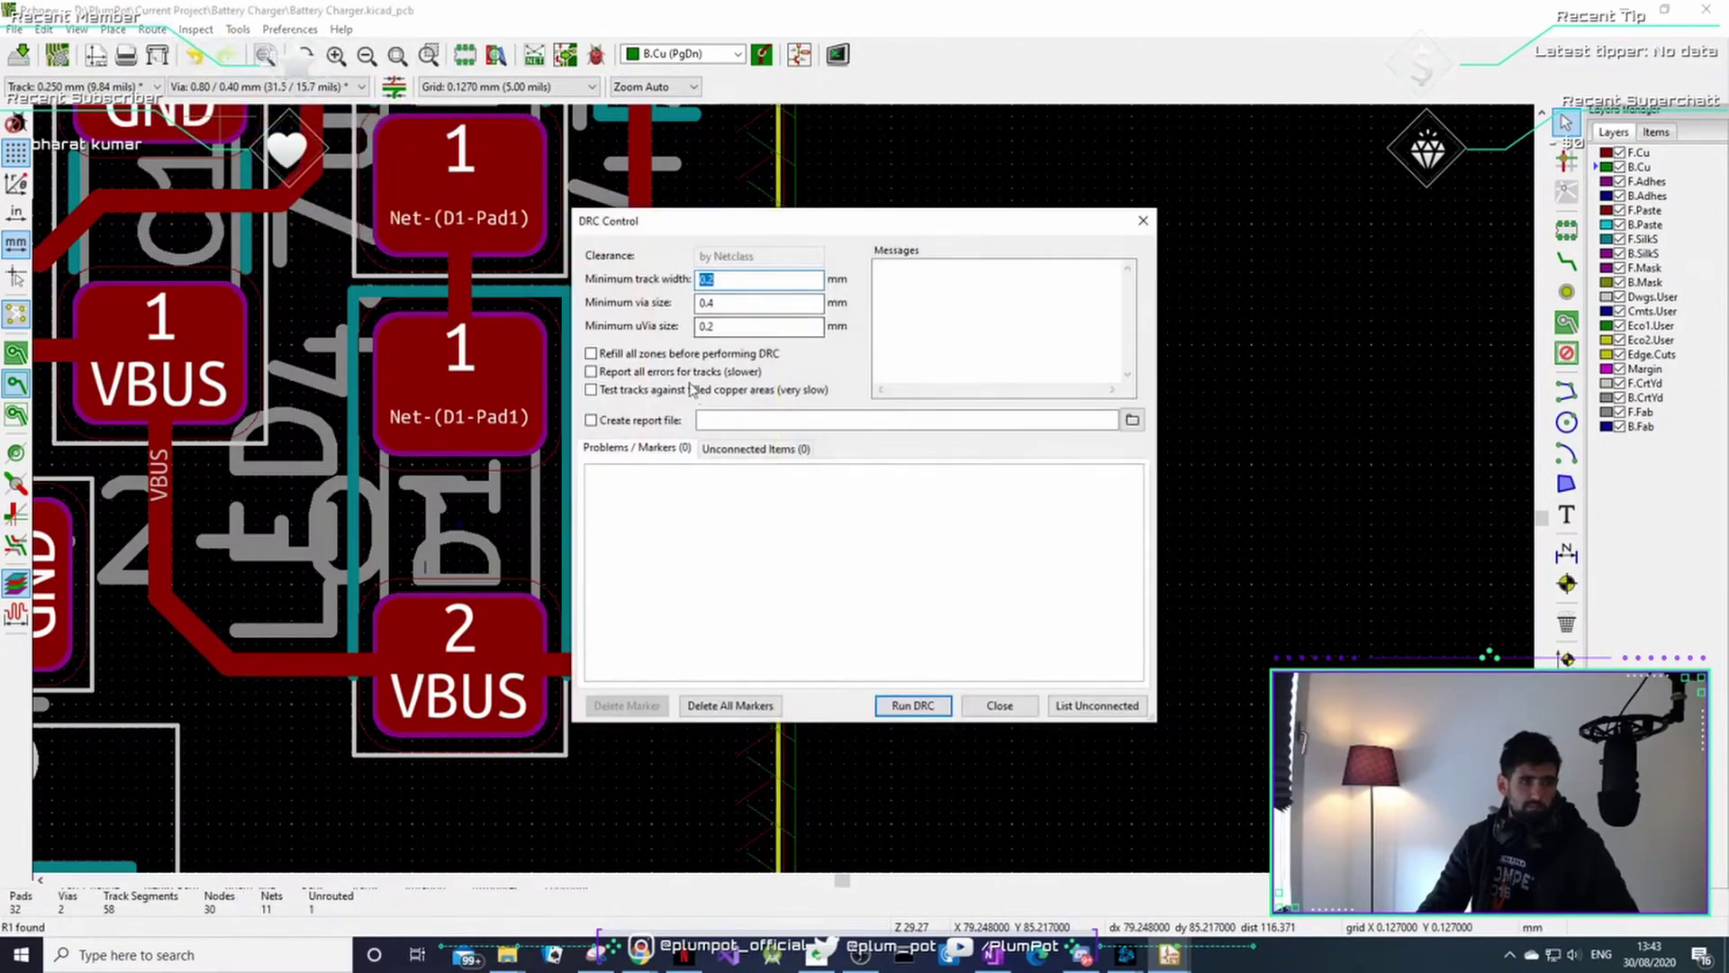
left_click(1143, 220)
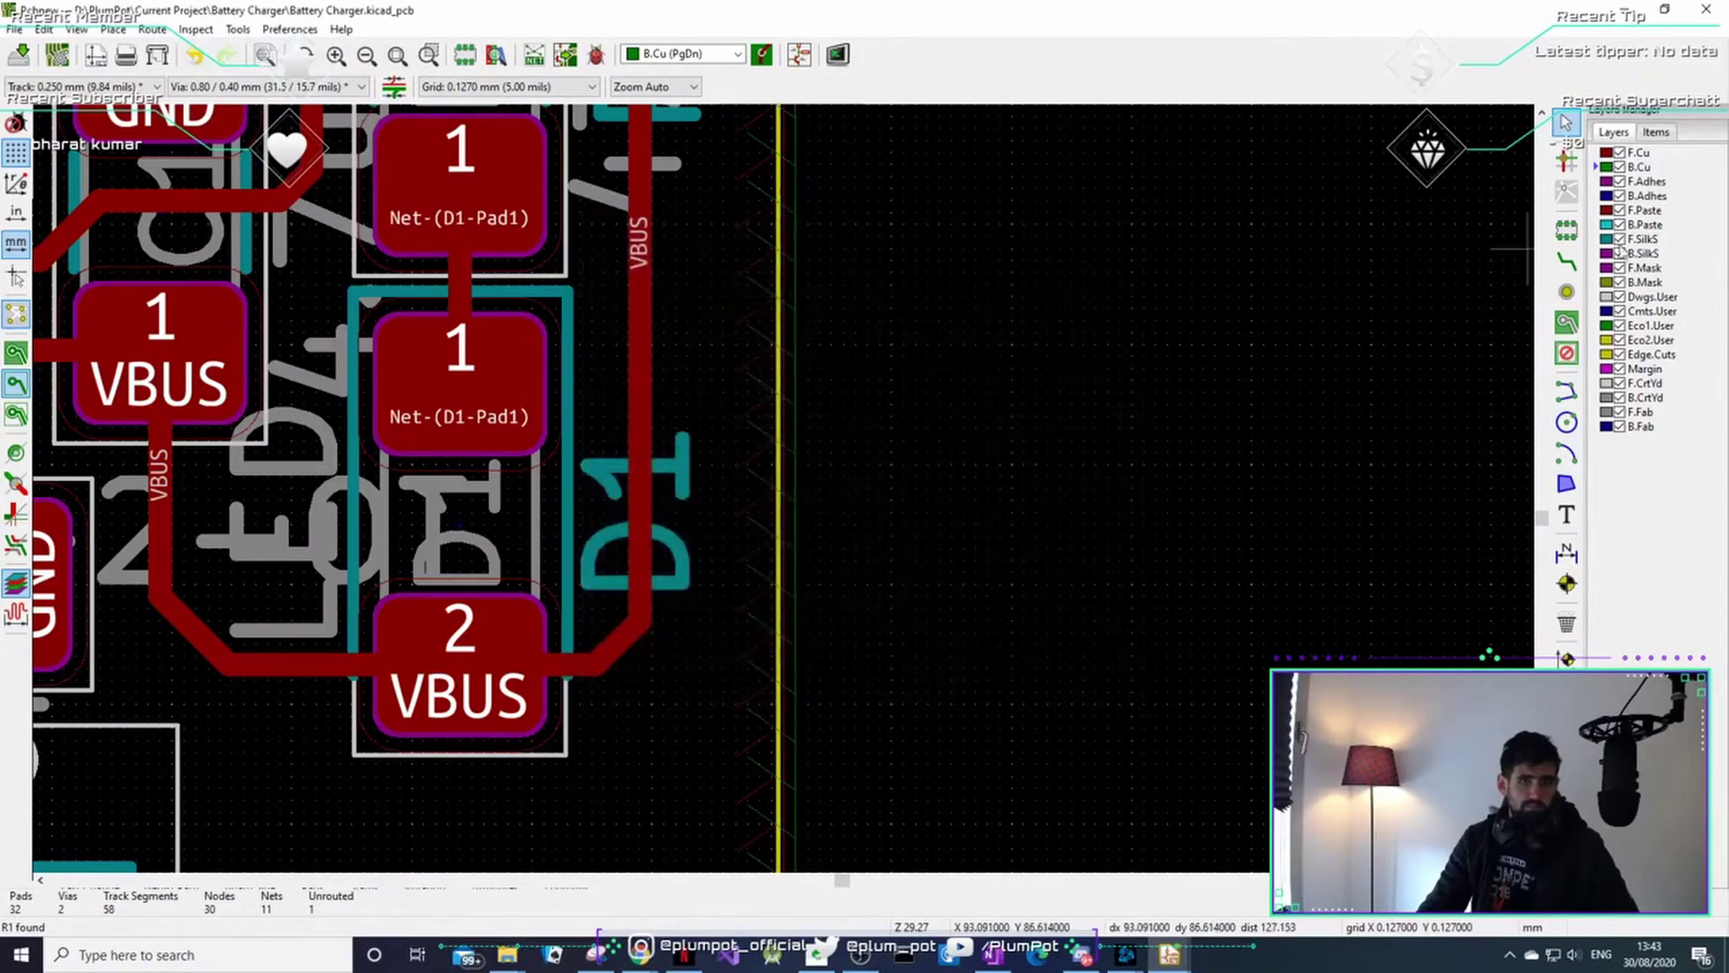
- Check the clearance setting of the VBUS copper zone on F.Cu, cancel its properties and deselect the zone
double_click(782, 434)
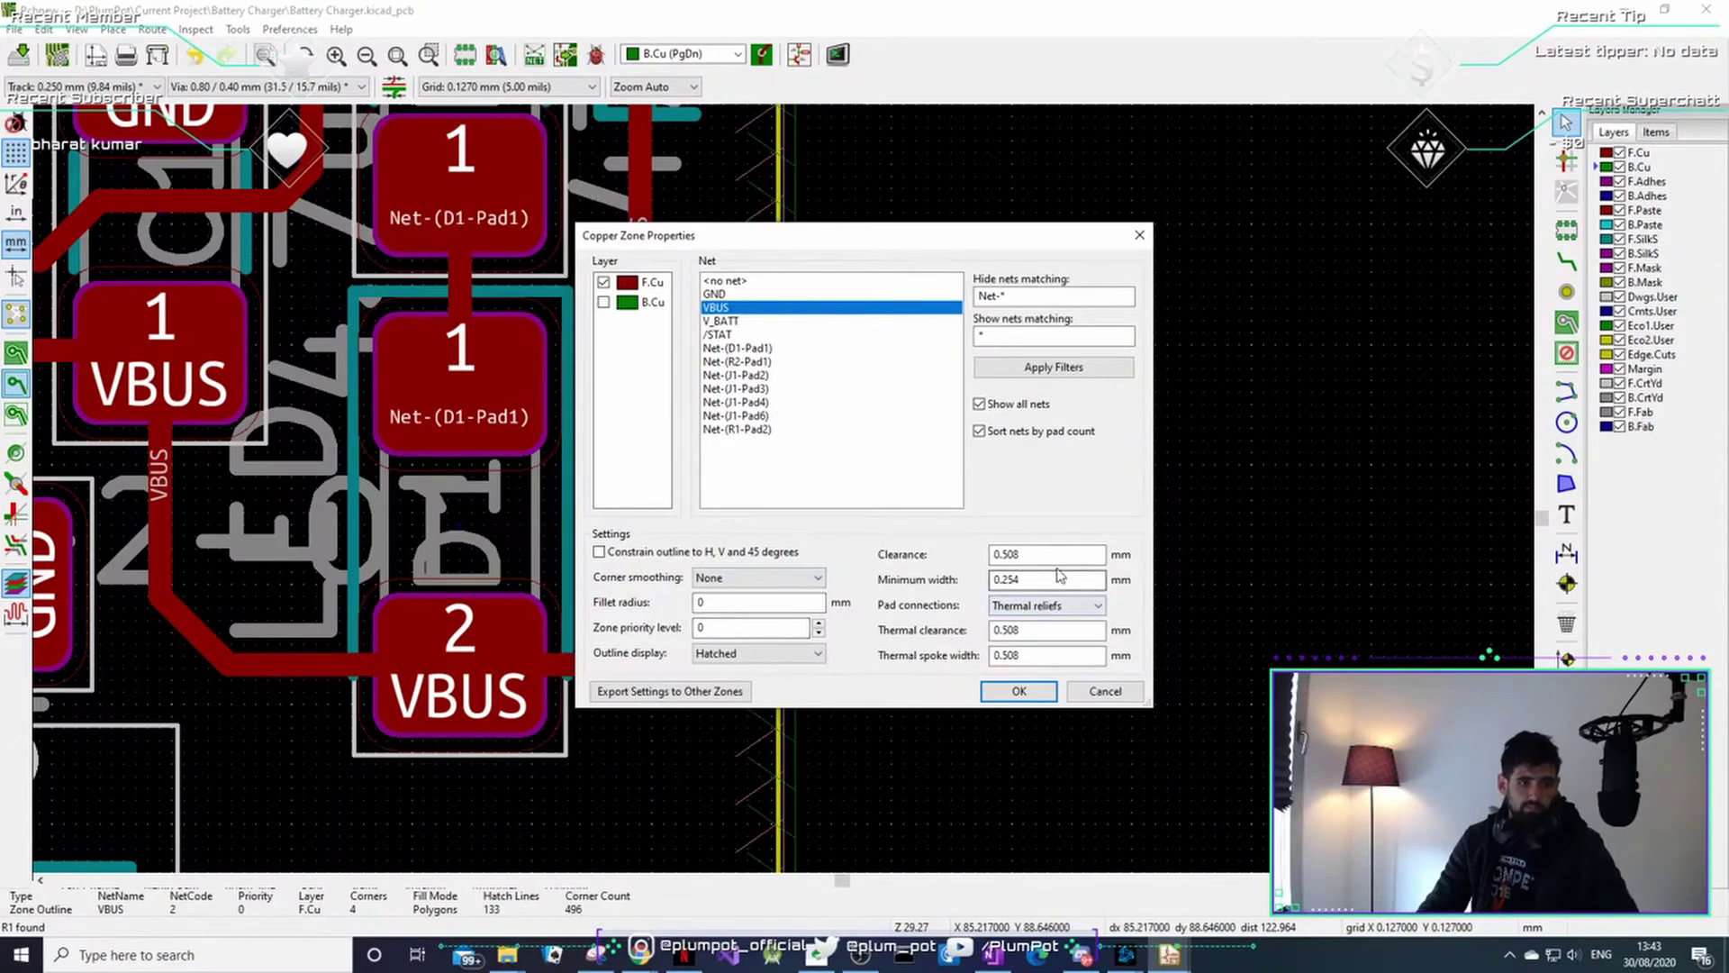
left_click_drag(1049, 557, 975, 564)
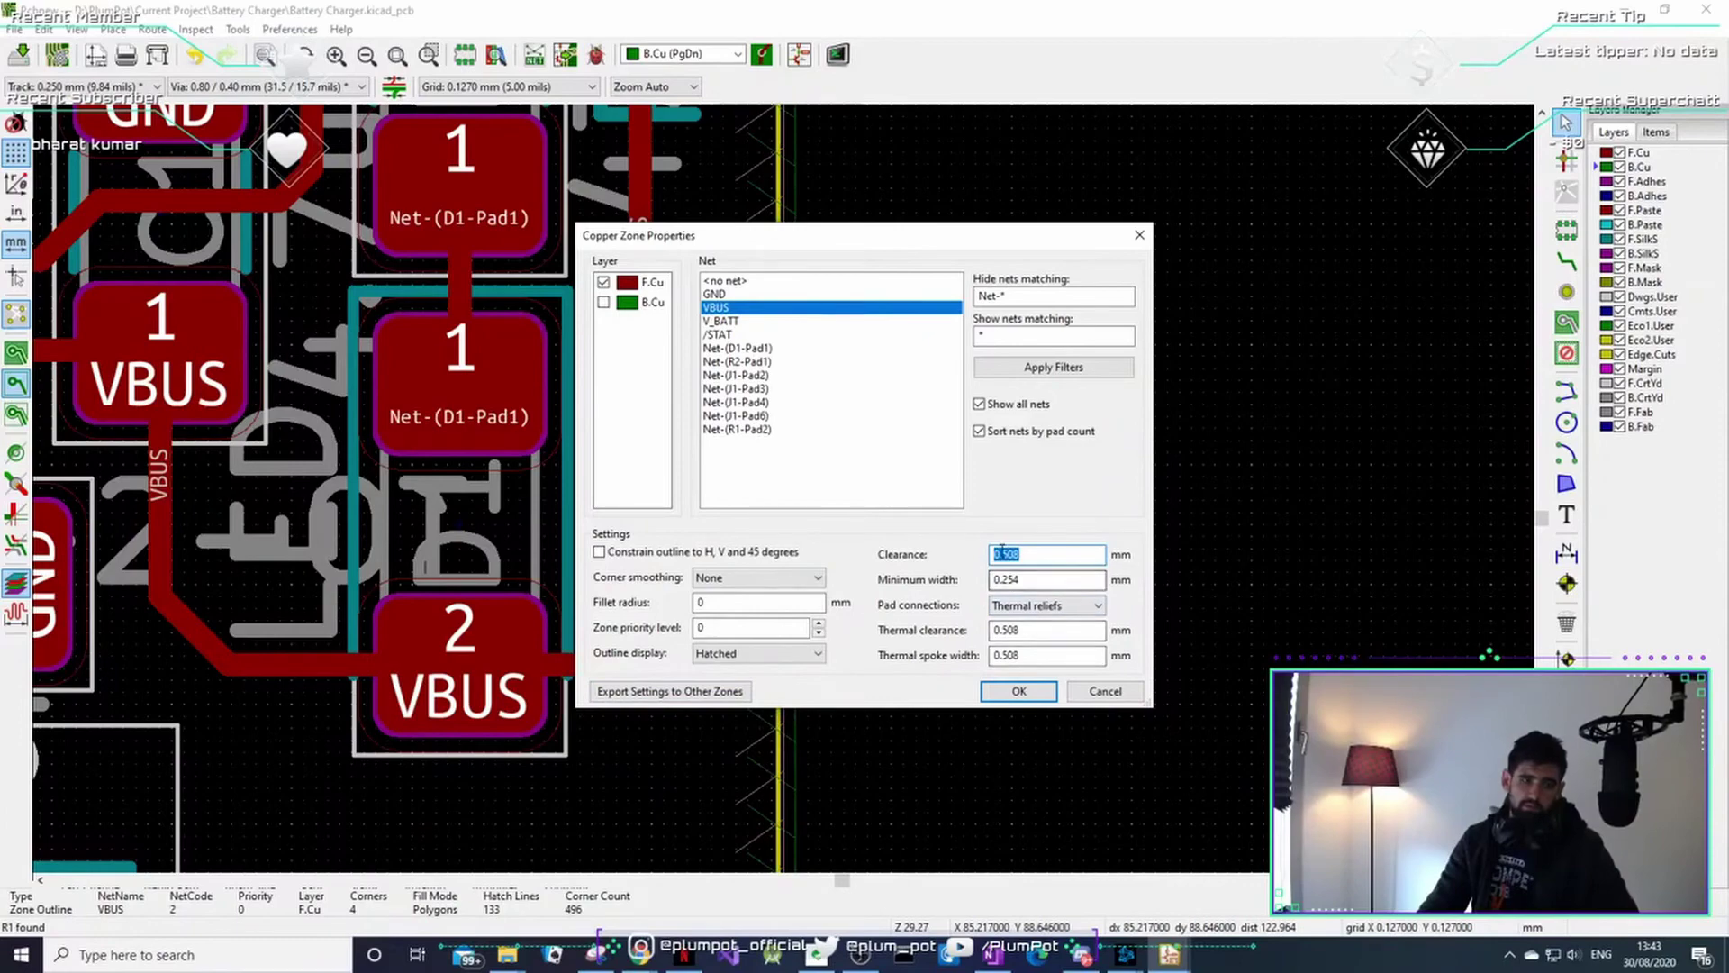
left_click(1106, 690)
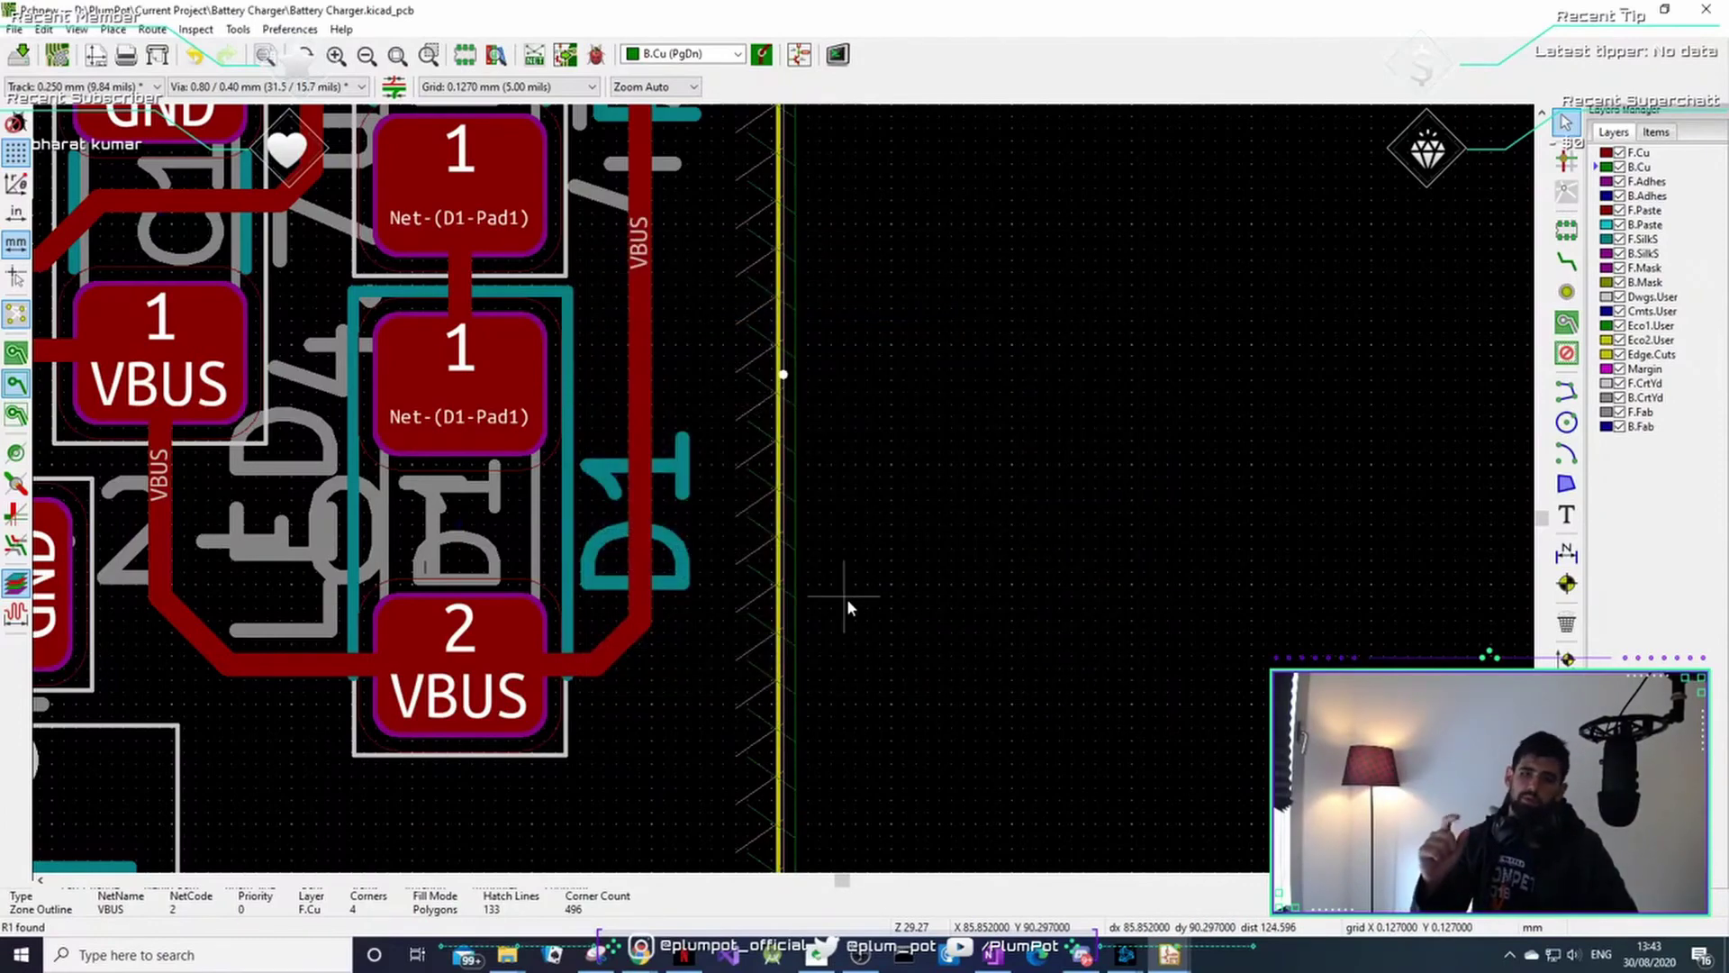
scroll(846, 598, "down", 3)
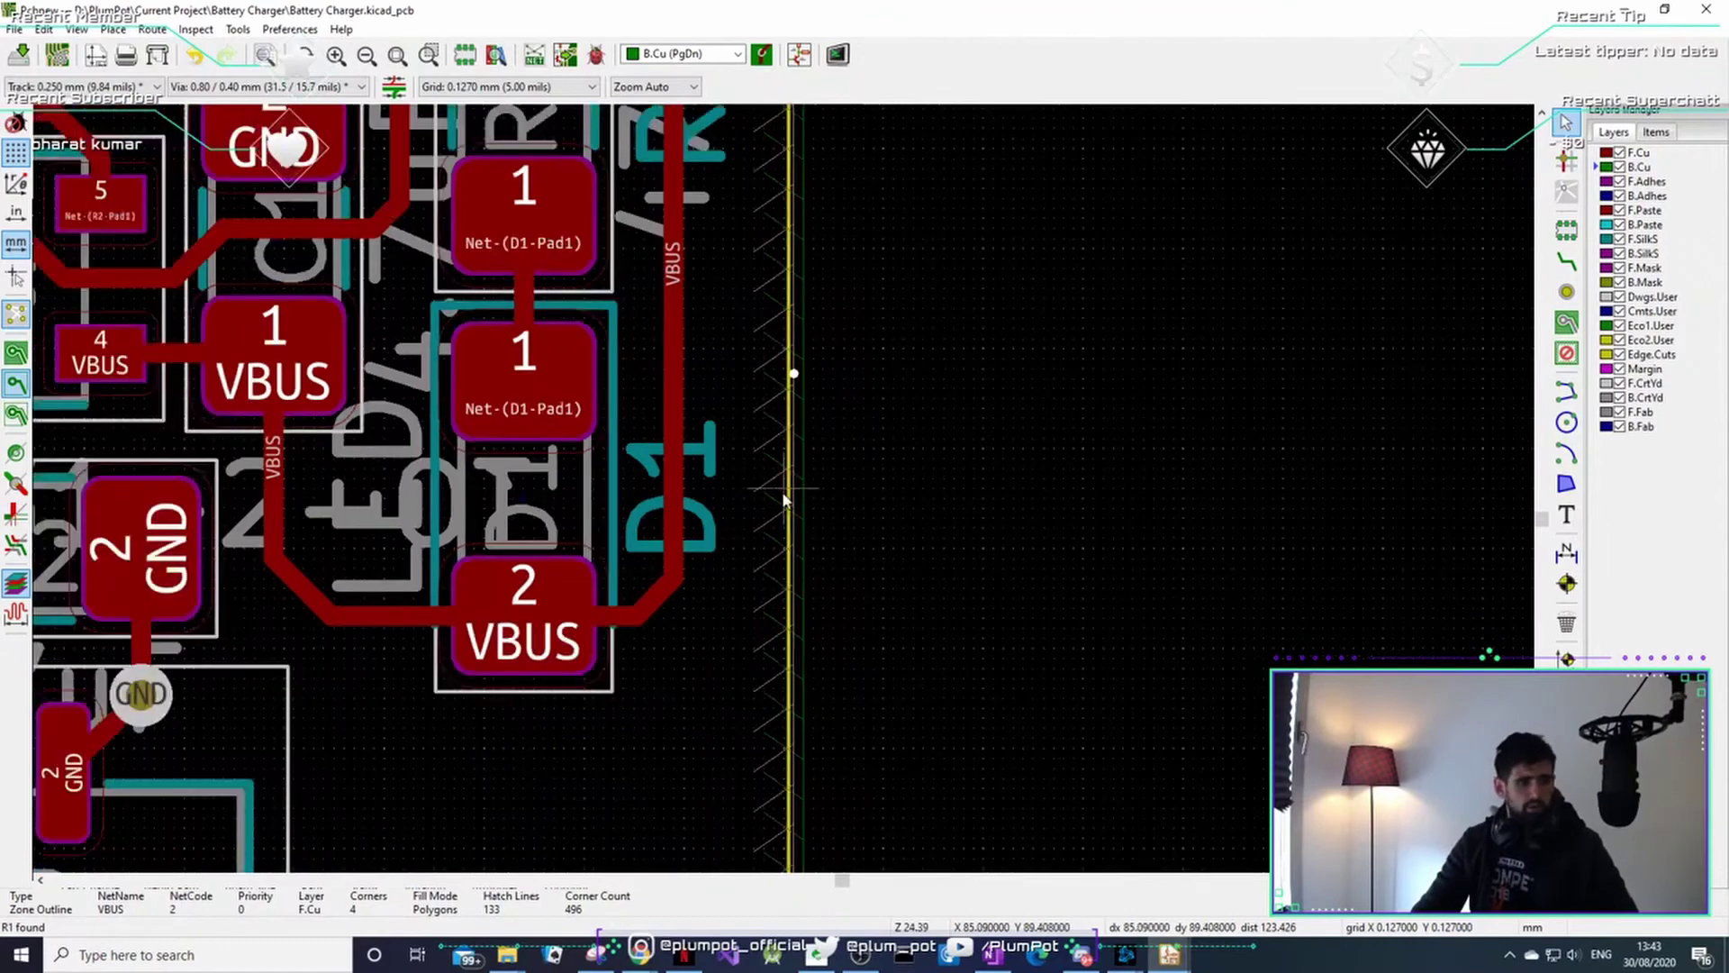
scroll(804, 503, "down", 1)
middle_click_drag(847, 535, 989, 574)
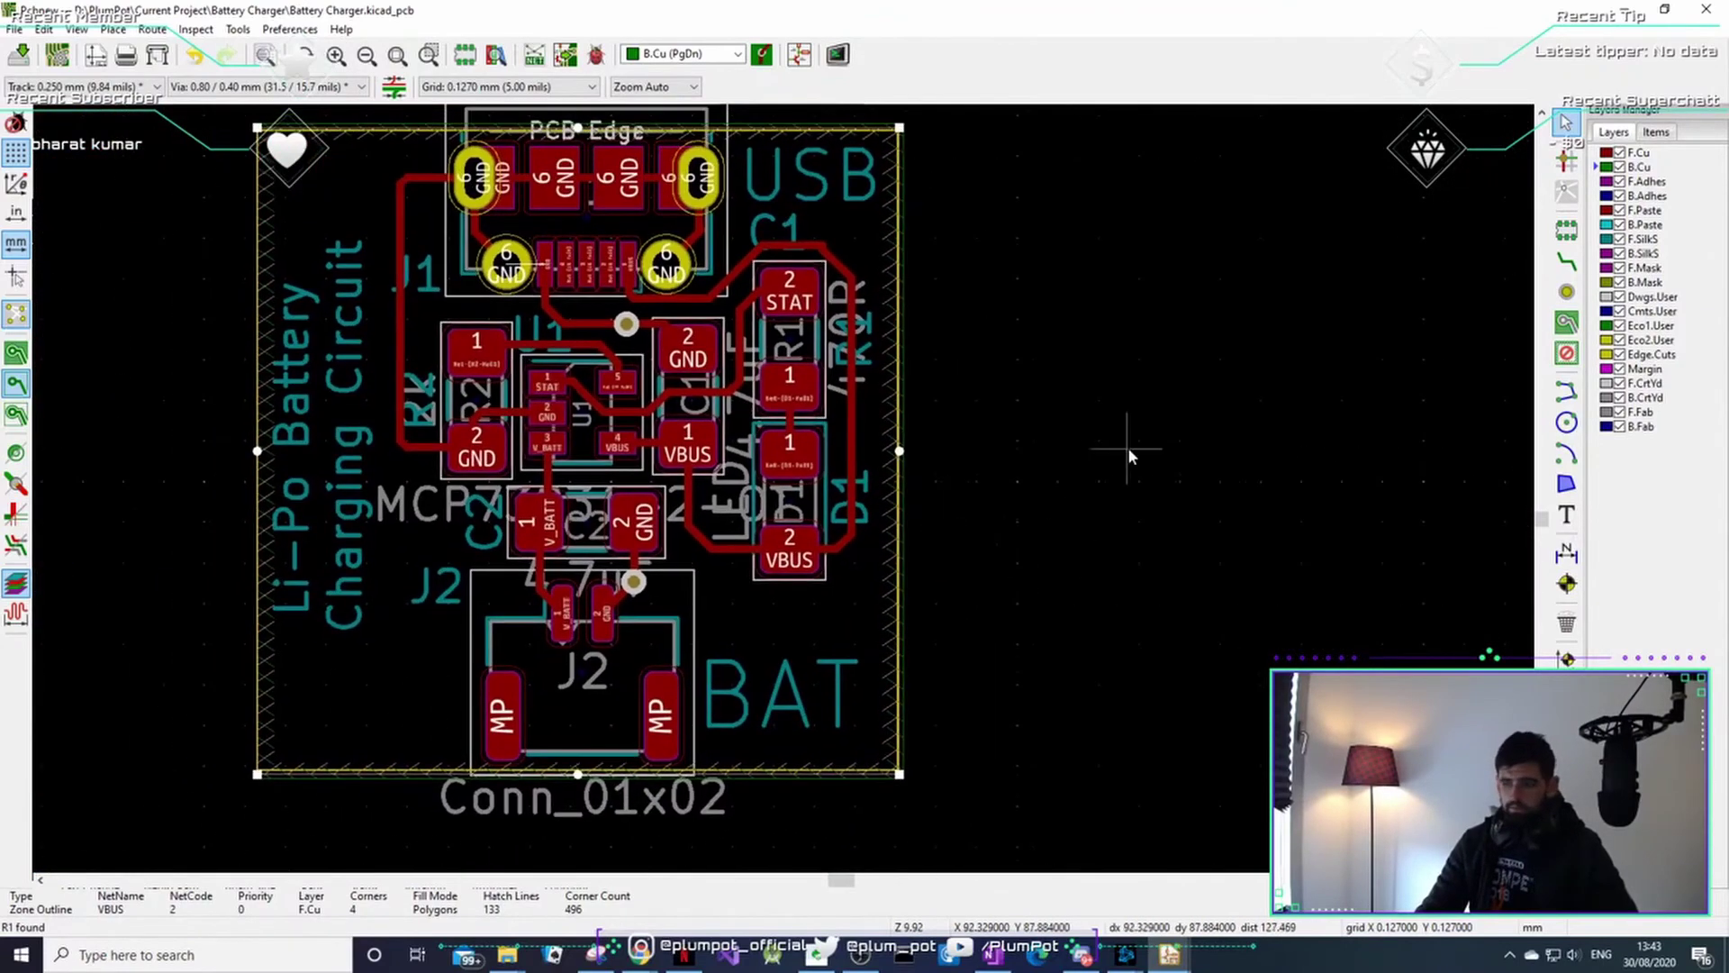
left_click(220, 360)
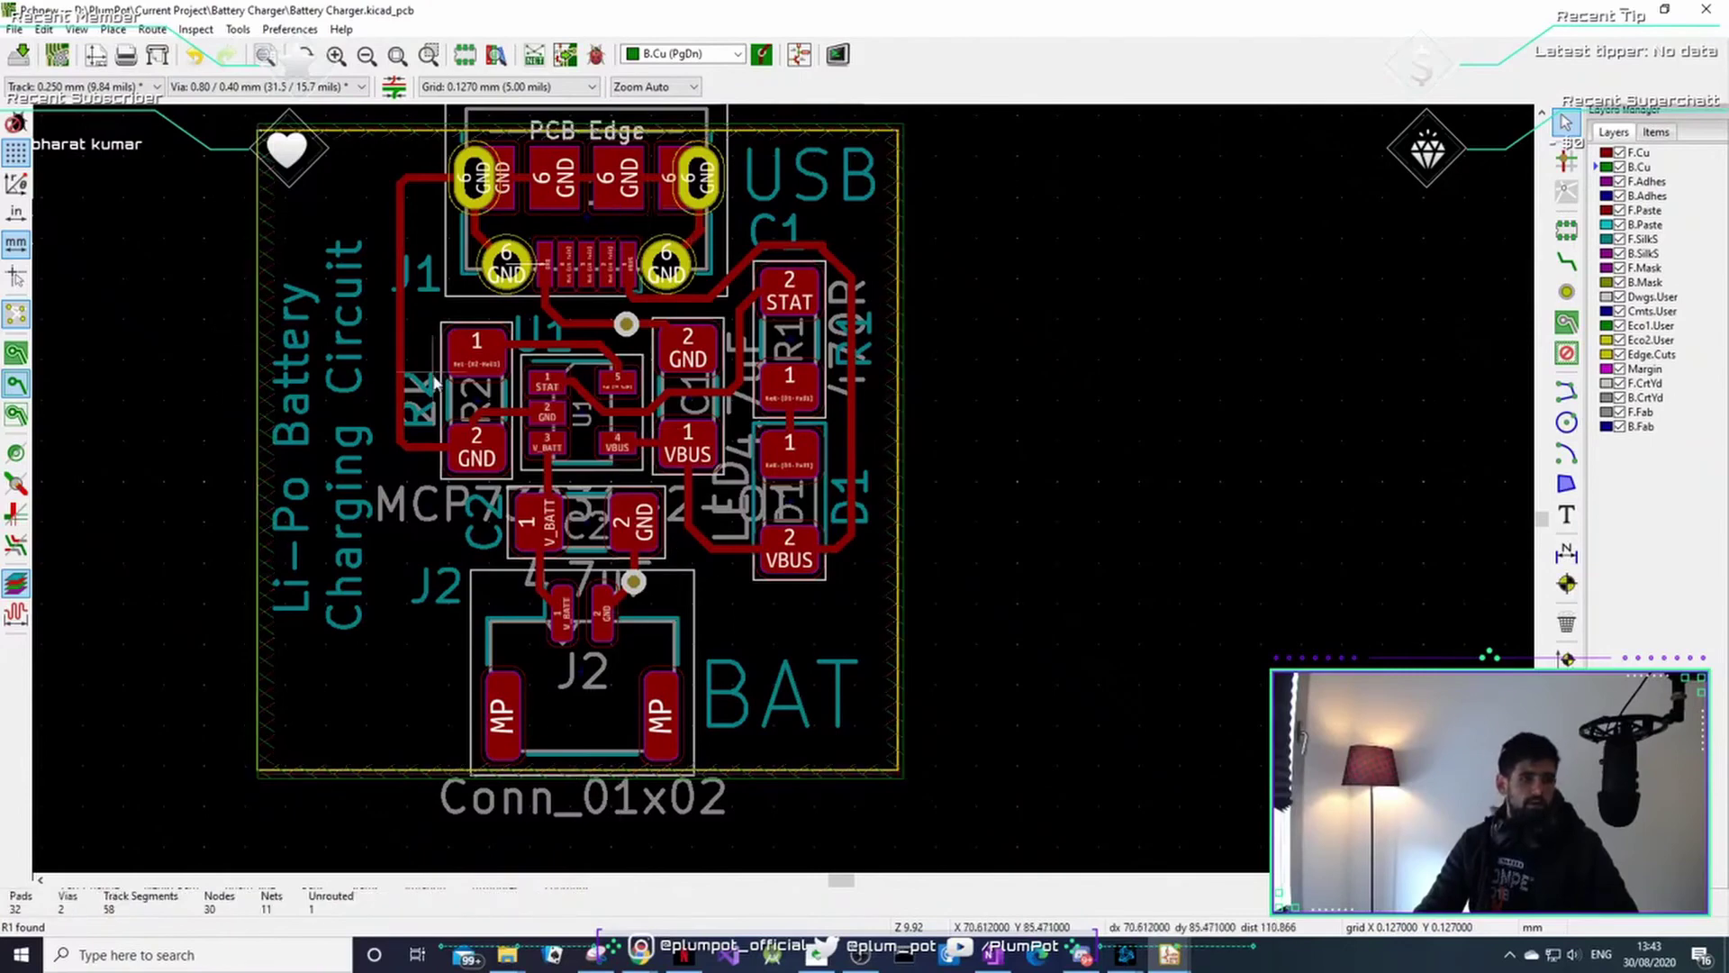
scroll(673, 442, "down", 1)
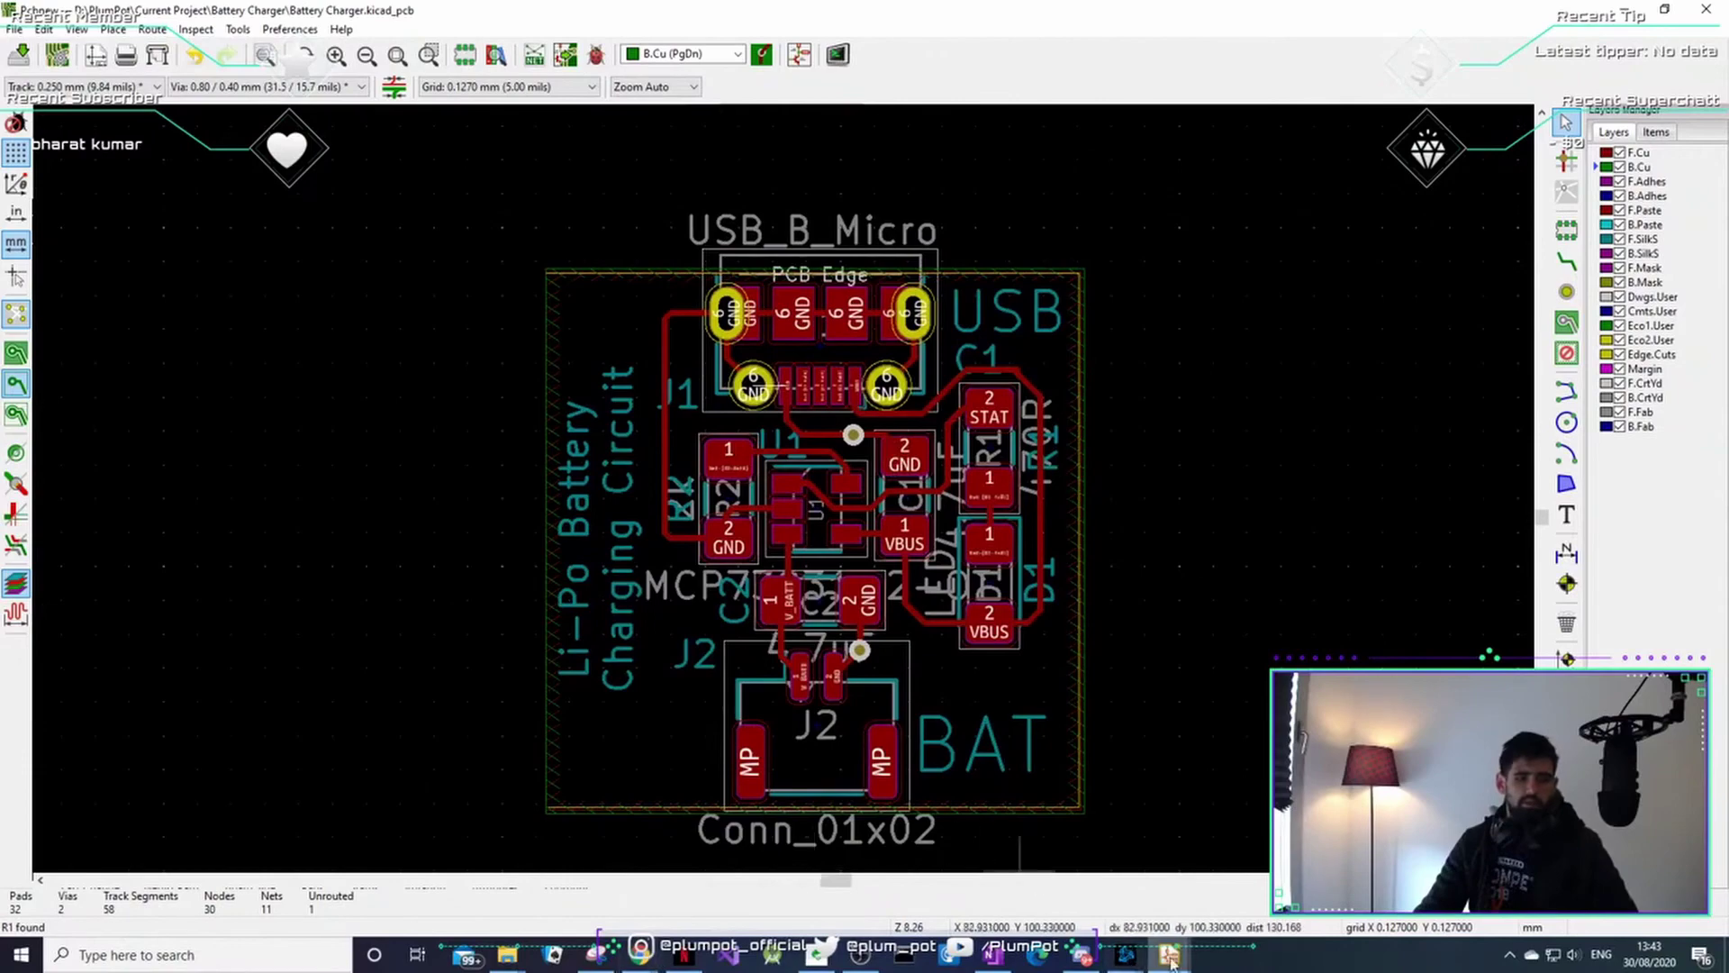
- Switch to the Battery Charger schematic in Eeschema, review its input, process and output sections, and return to the board in Pcbnew
mouse_move(1171, 960)
left_click(1171, 883)
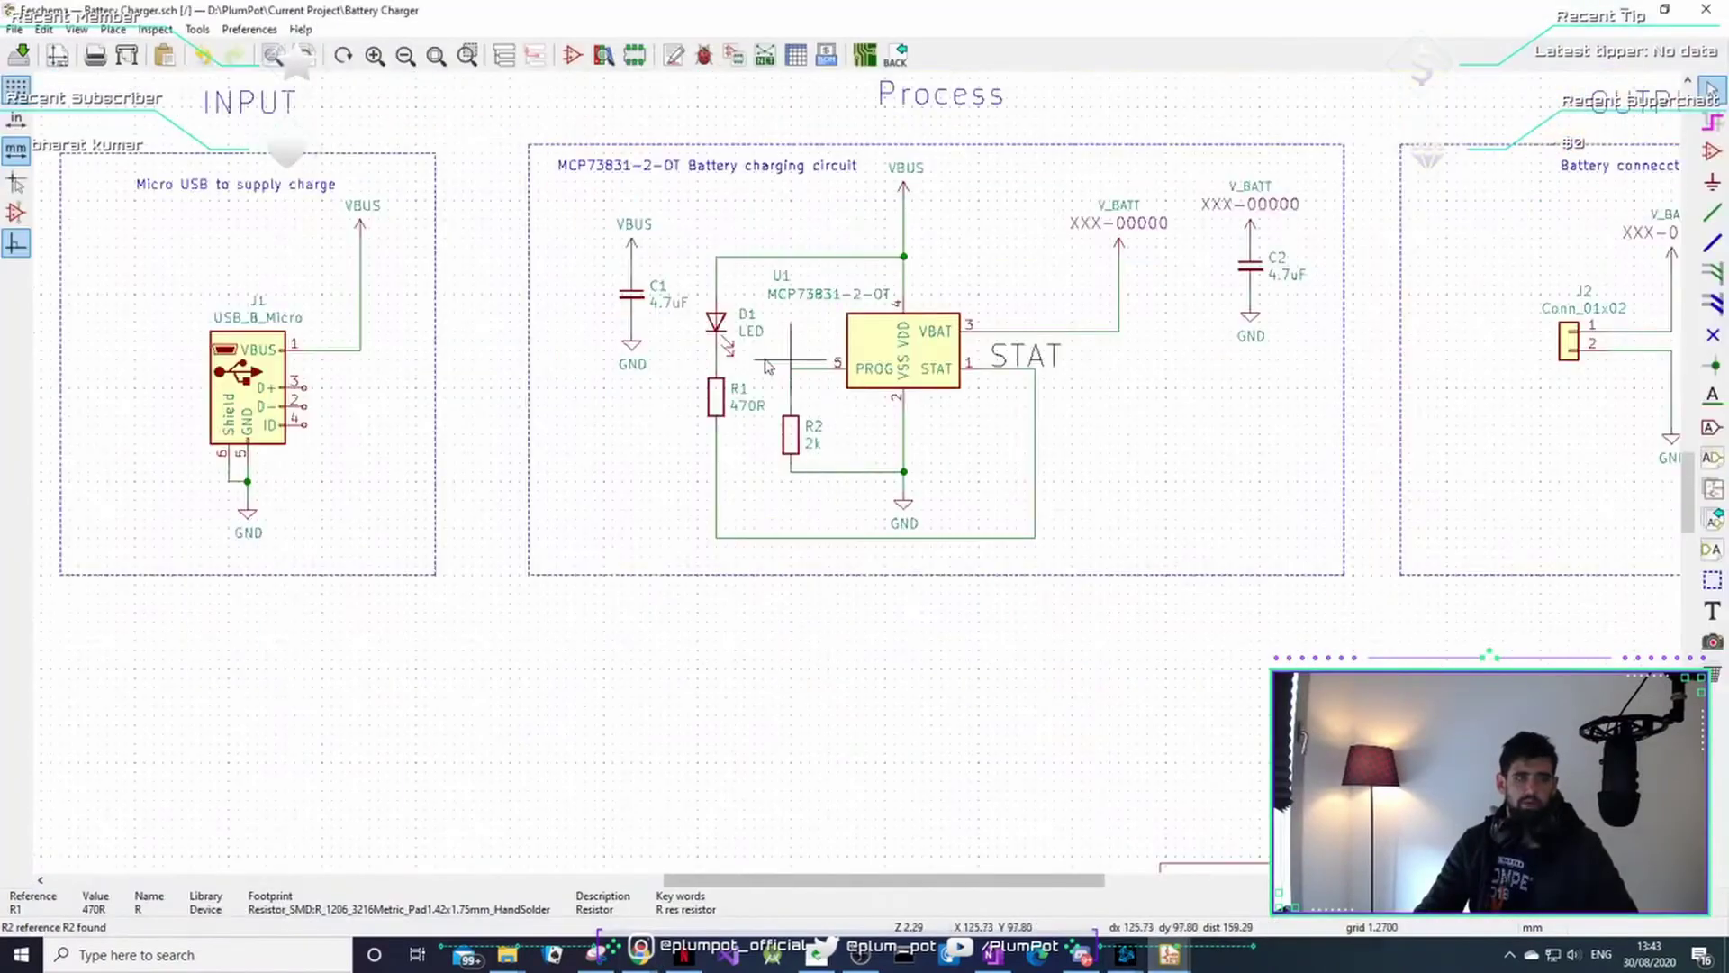
scroll(977, 349, "down", 4)
scroll(846, 492, "up", 4)
middle_click_drag(648, 530, 926, 480)
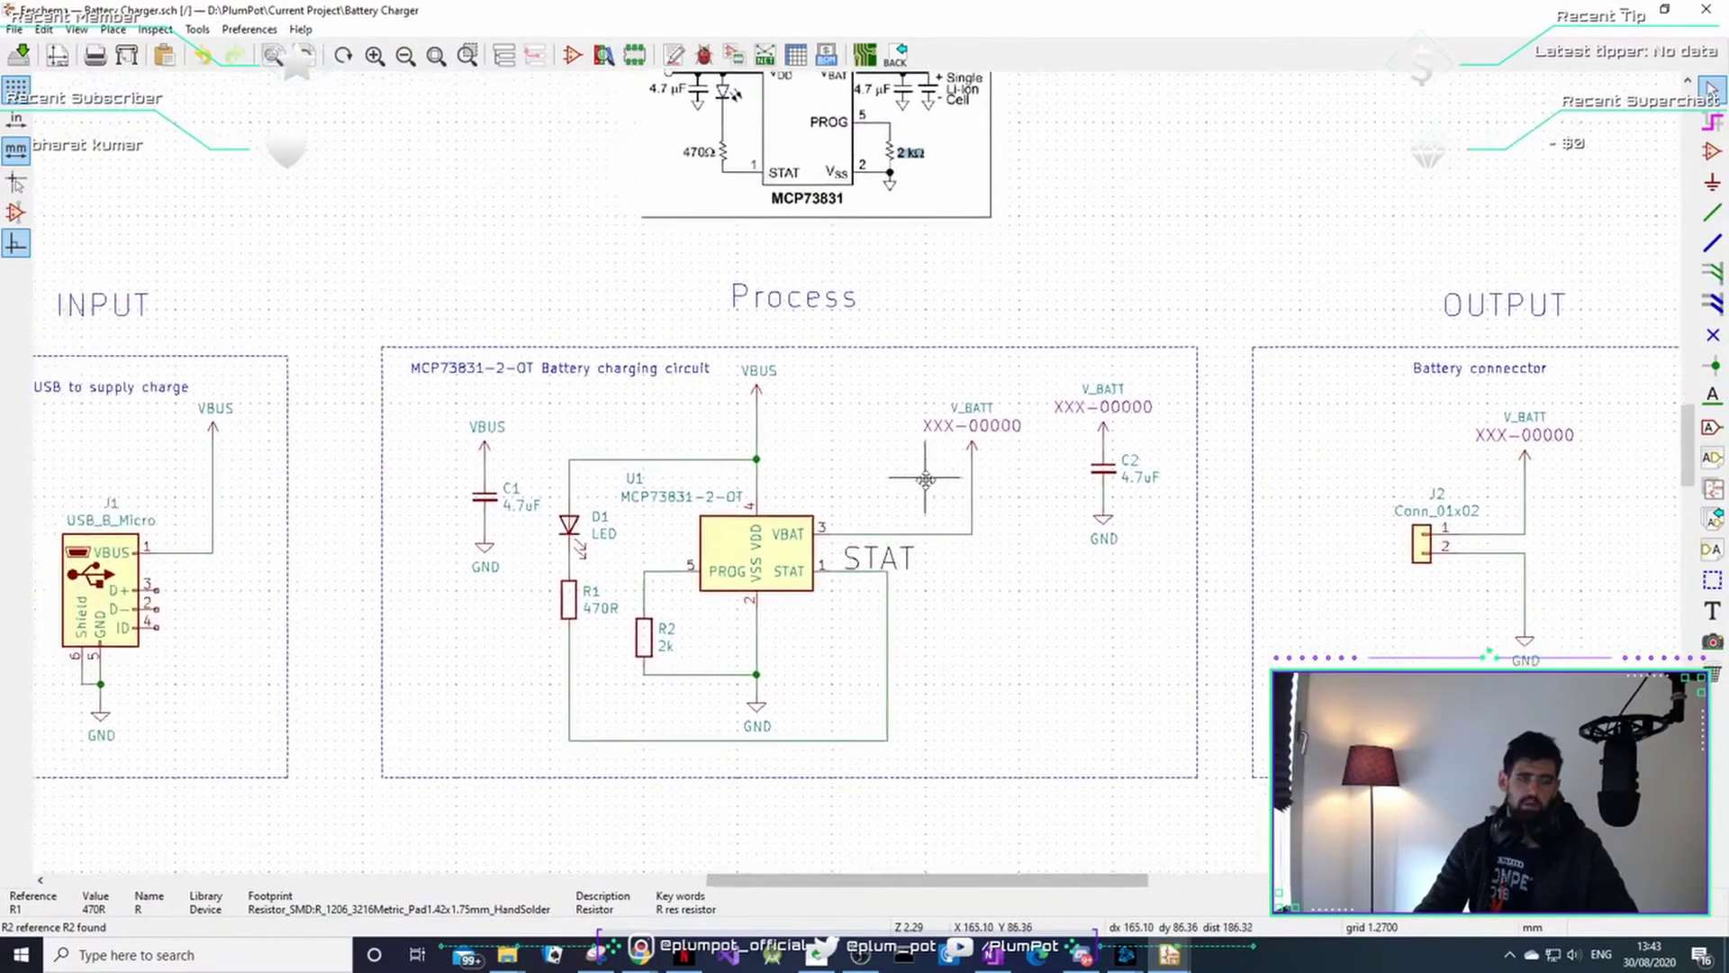
scroll(926, 479, "down", 4)
scroll(852, 487, "up", 1)
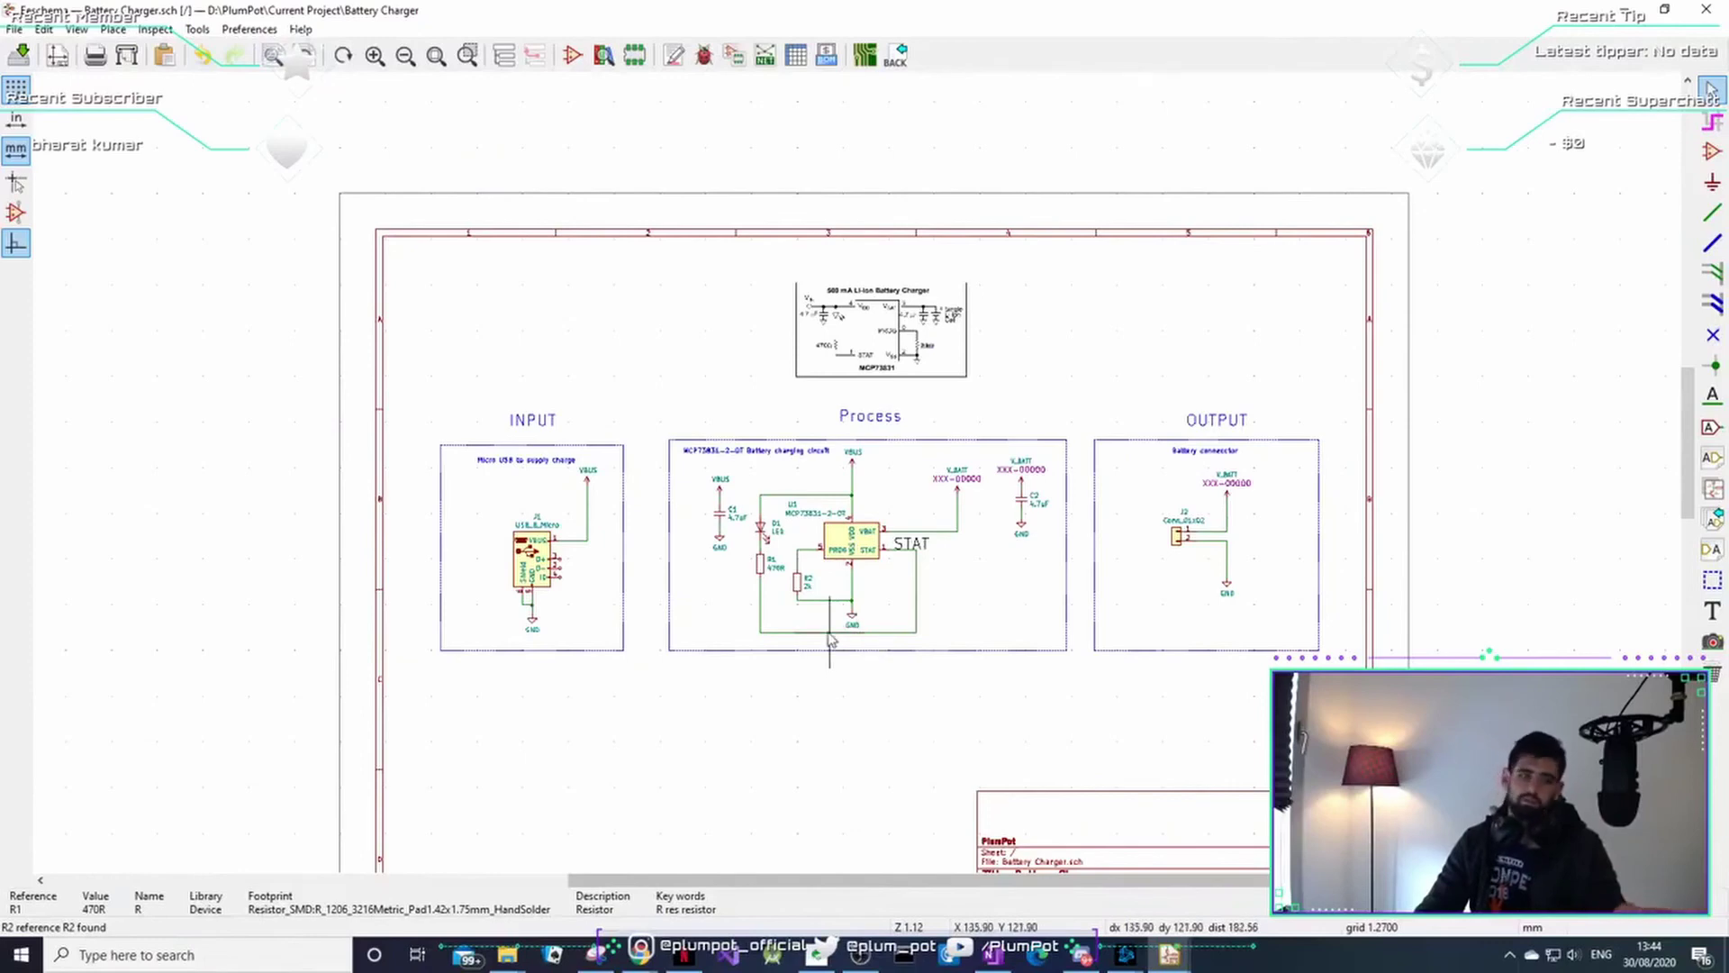
left_click(1168, 955)
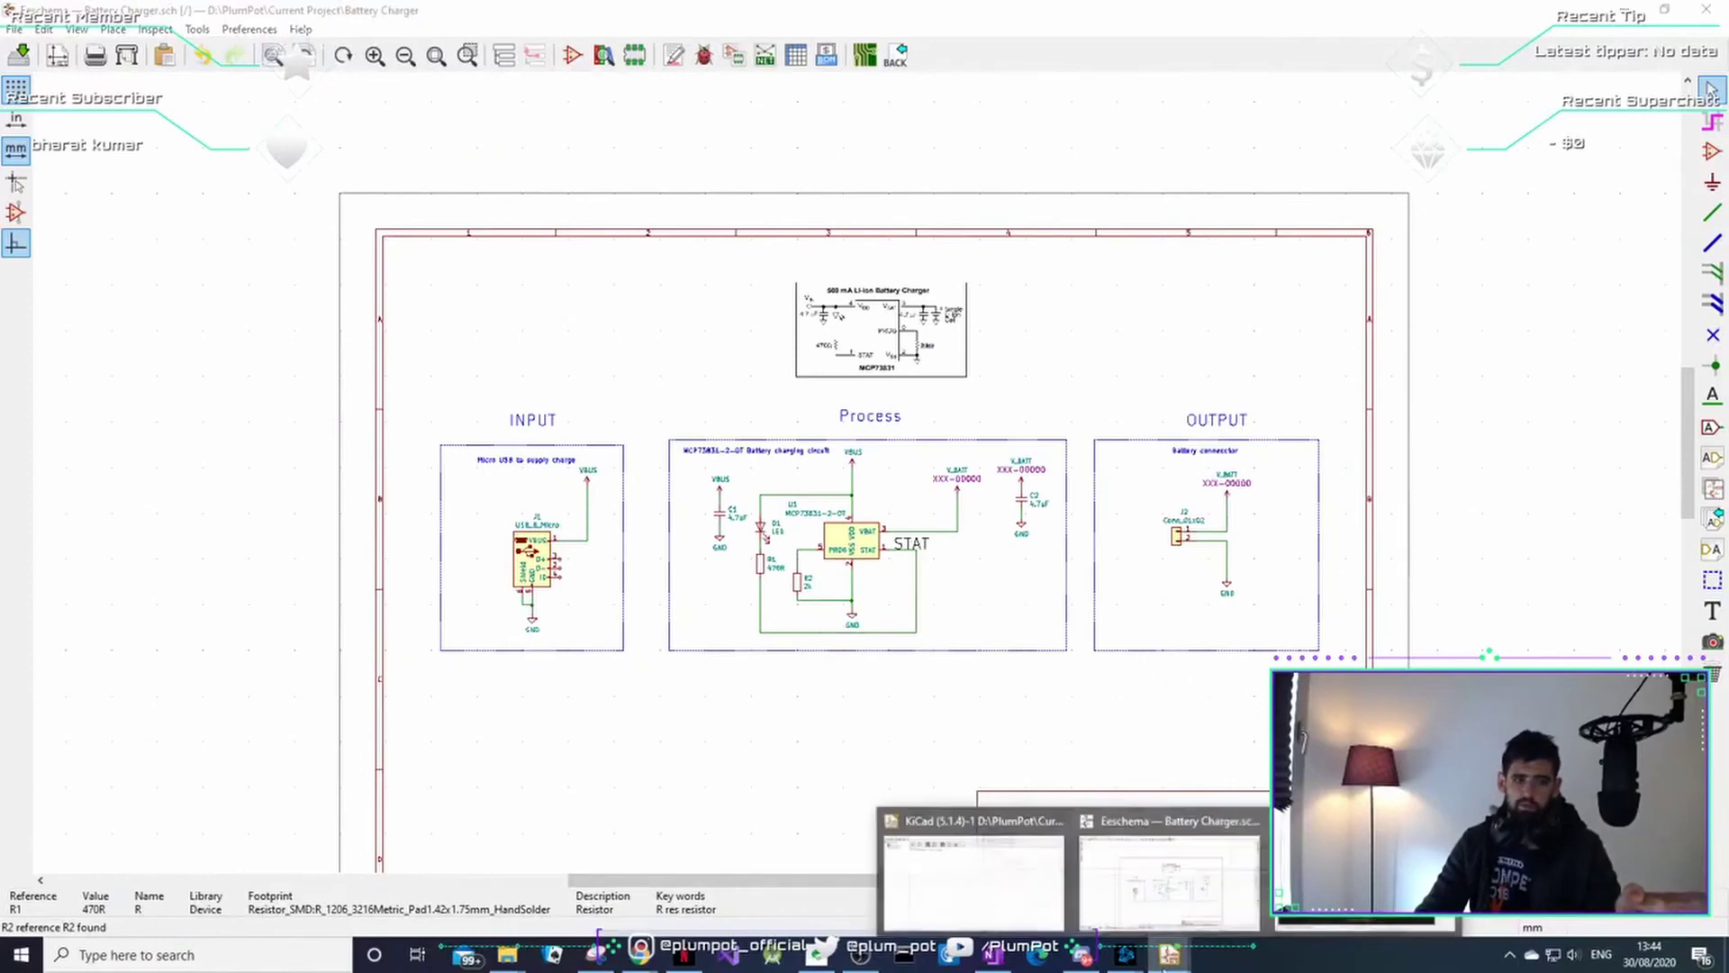
left_click(1358, 887)
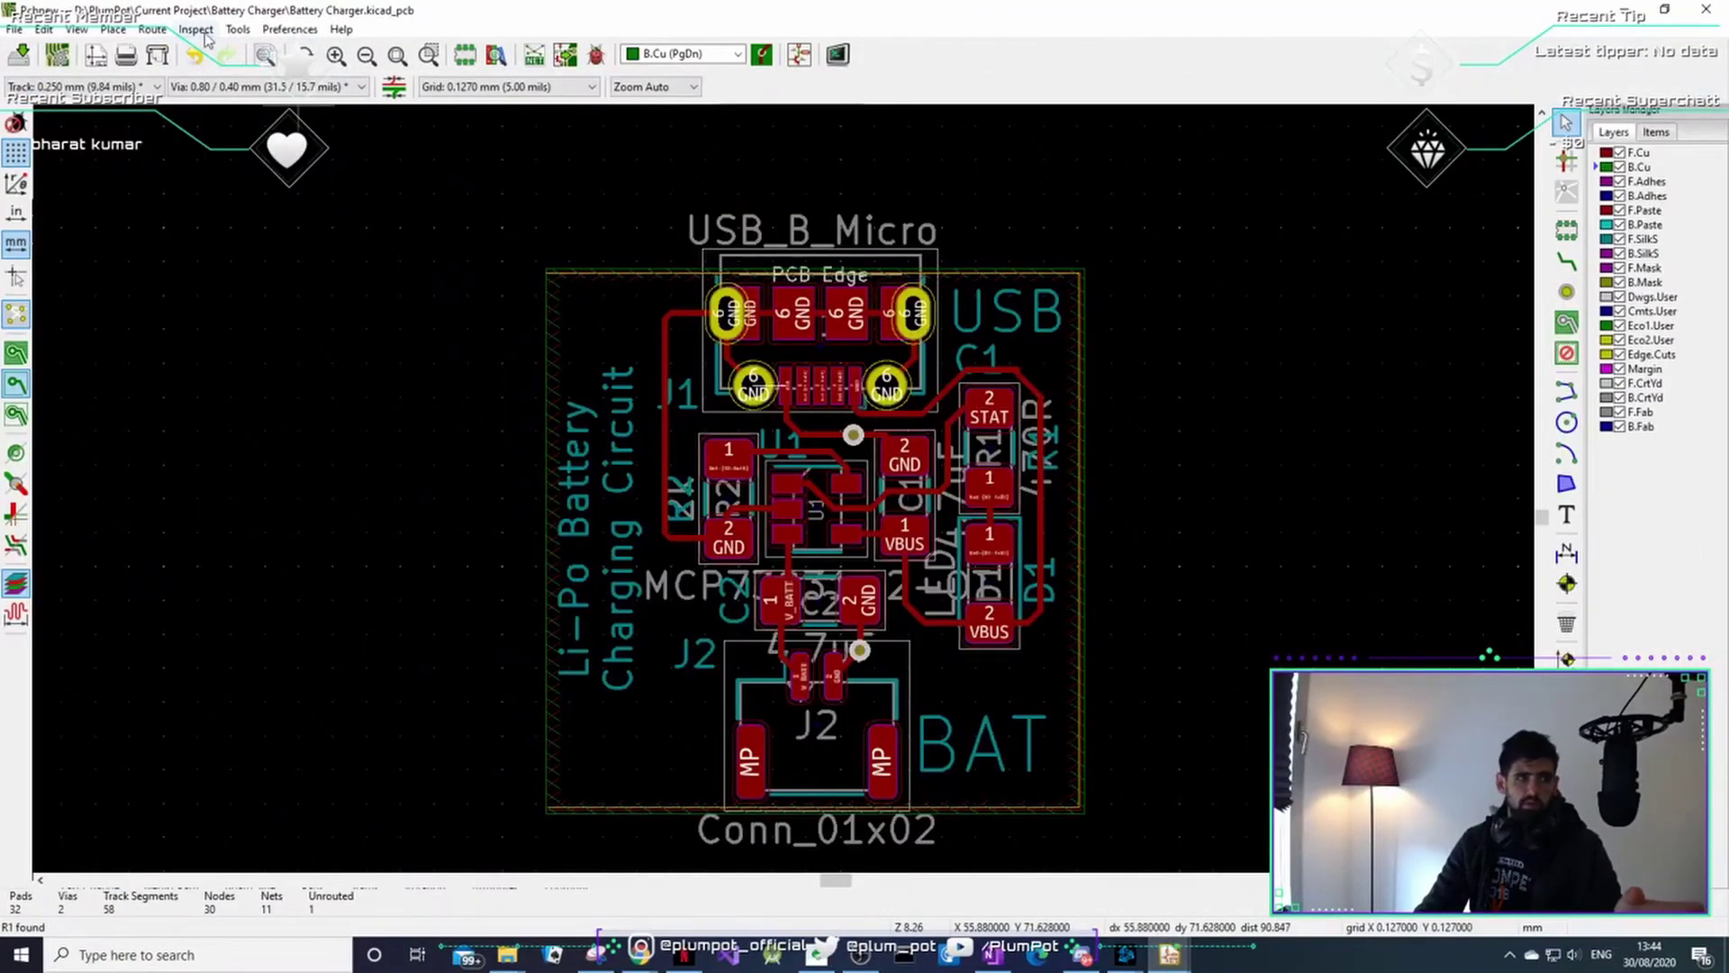
- Run the design rules check on the board with the copper zones refilled, review the problem markers and close the check
left_click(236, 30)
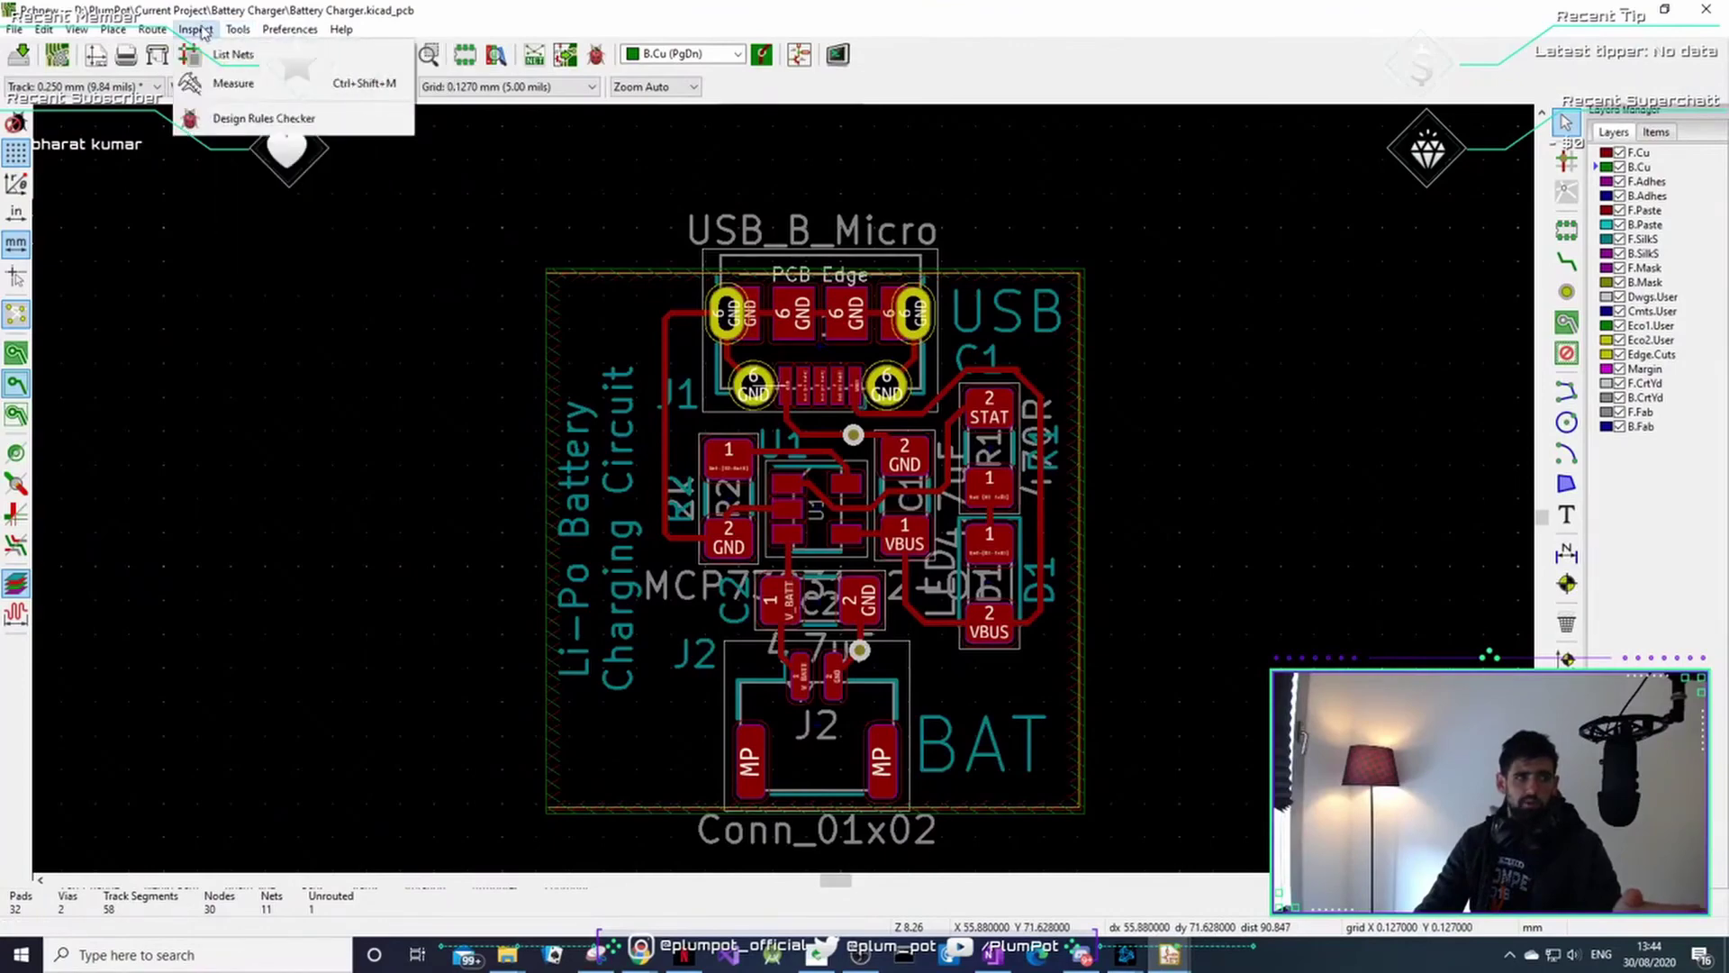
left_click(236, 118)
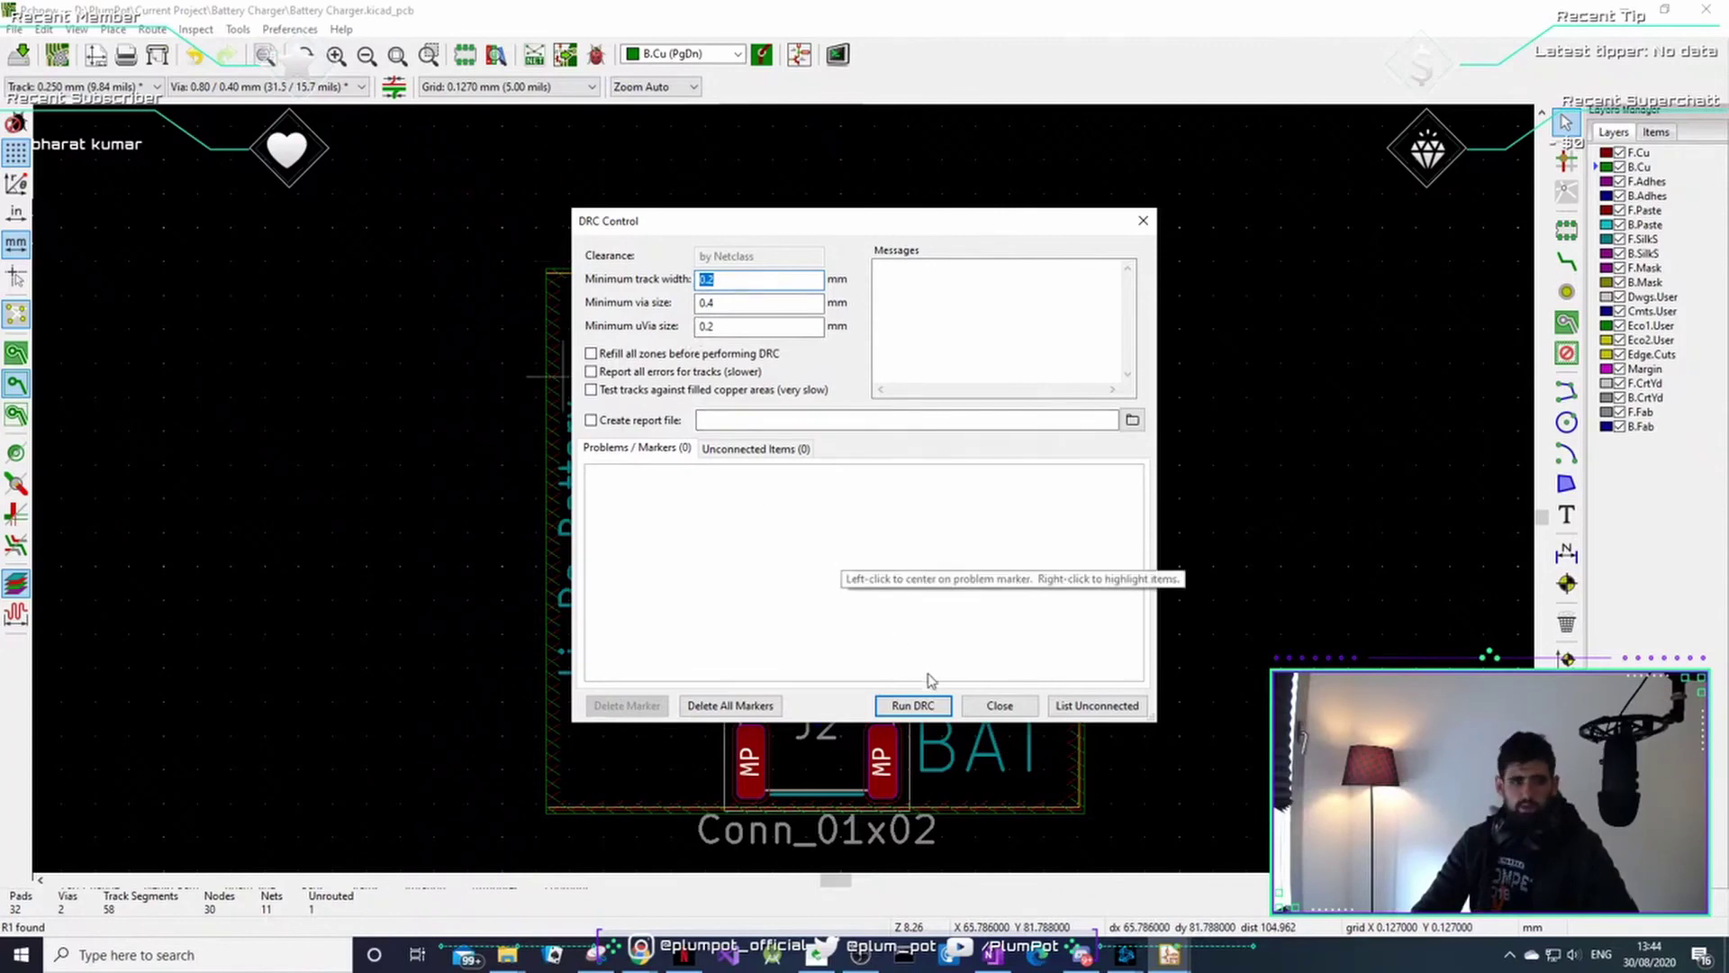
left_click(928, 707)
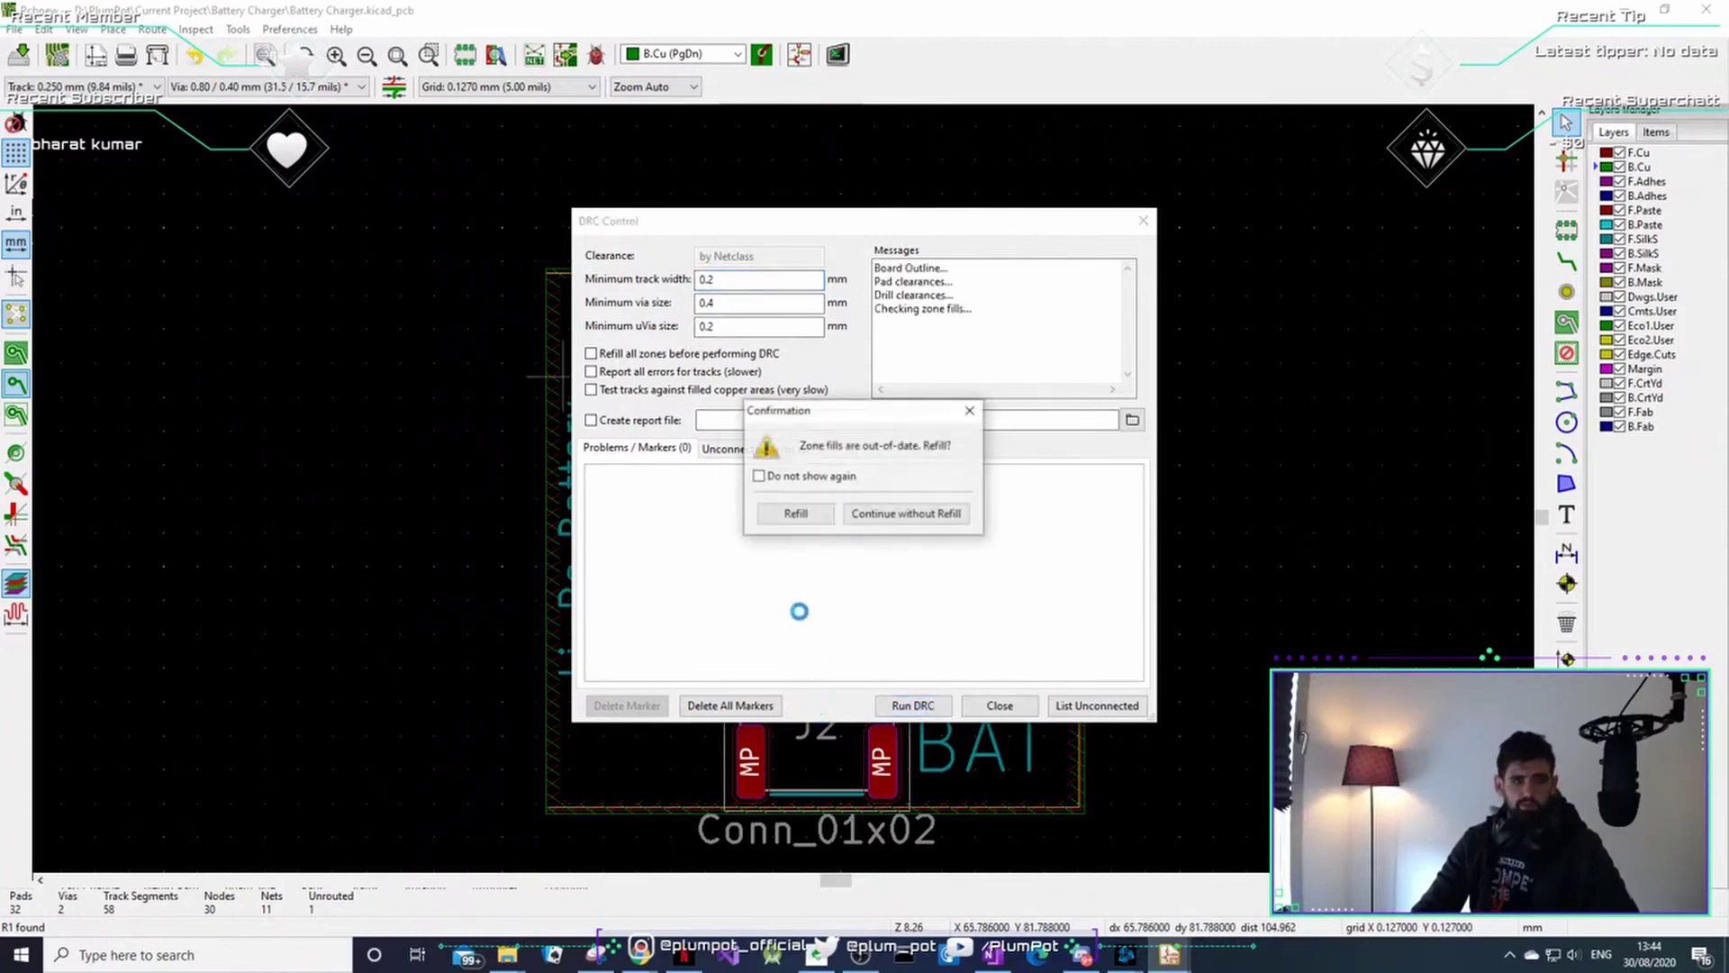
left_click(796, 515)
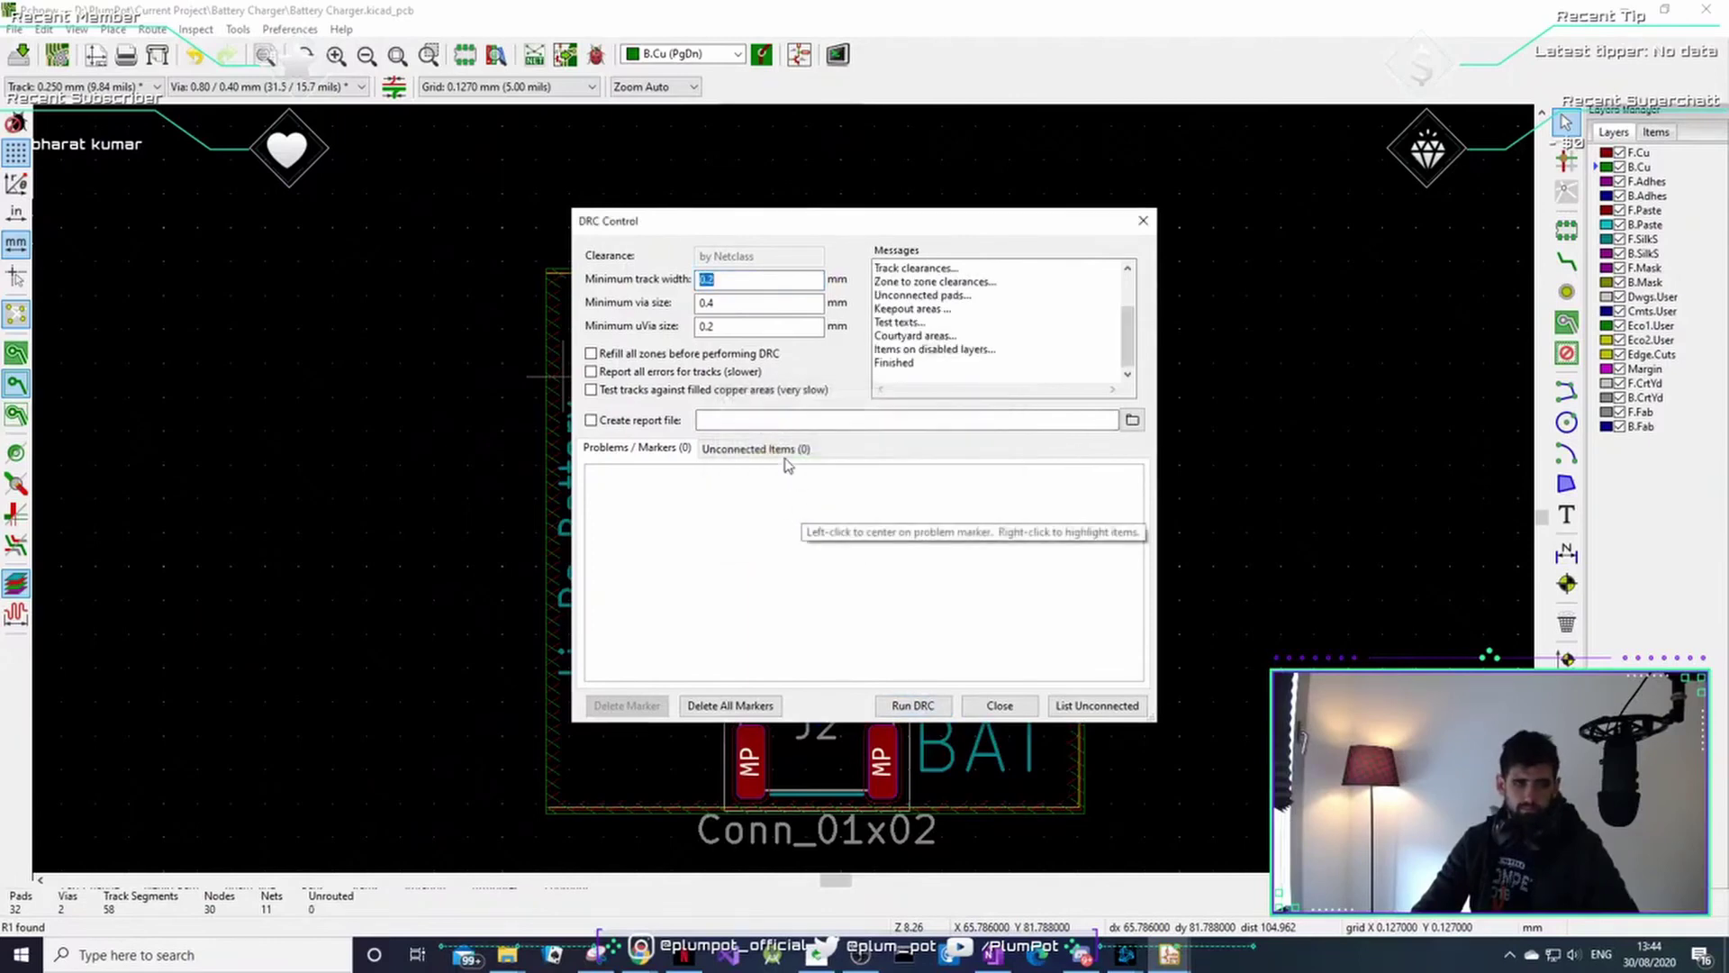
left_click(671, 448)
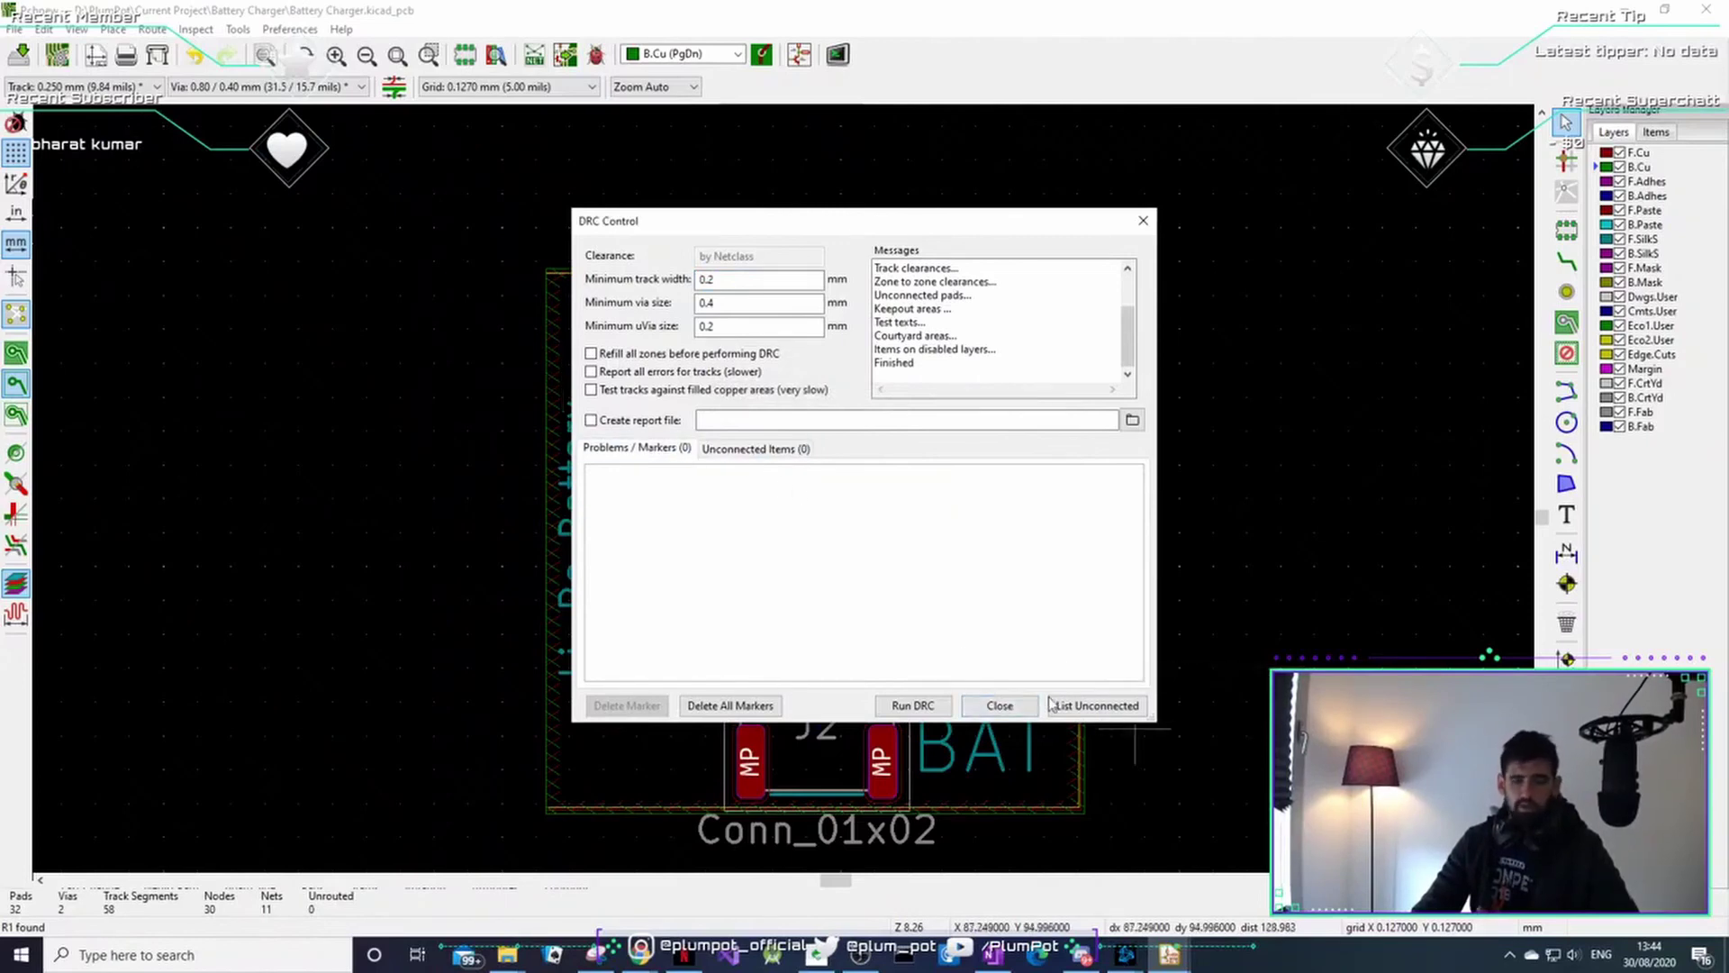
left_click(998, 706)
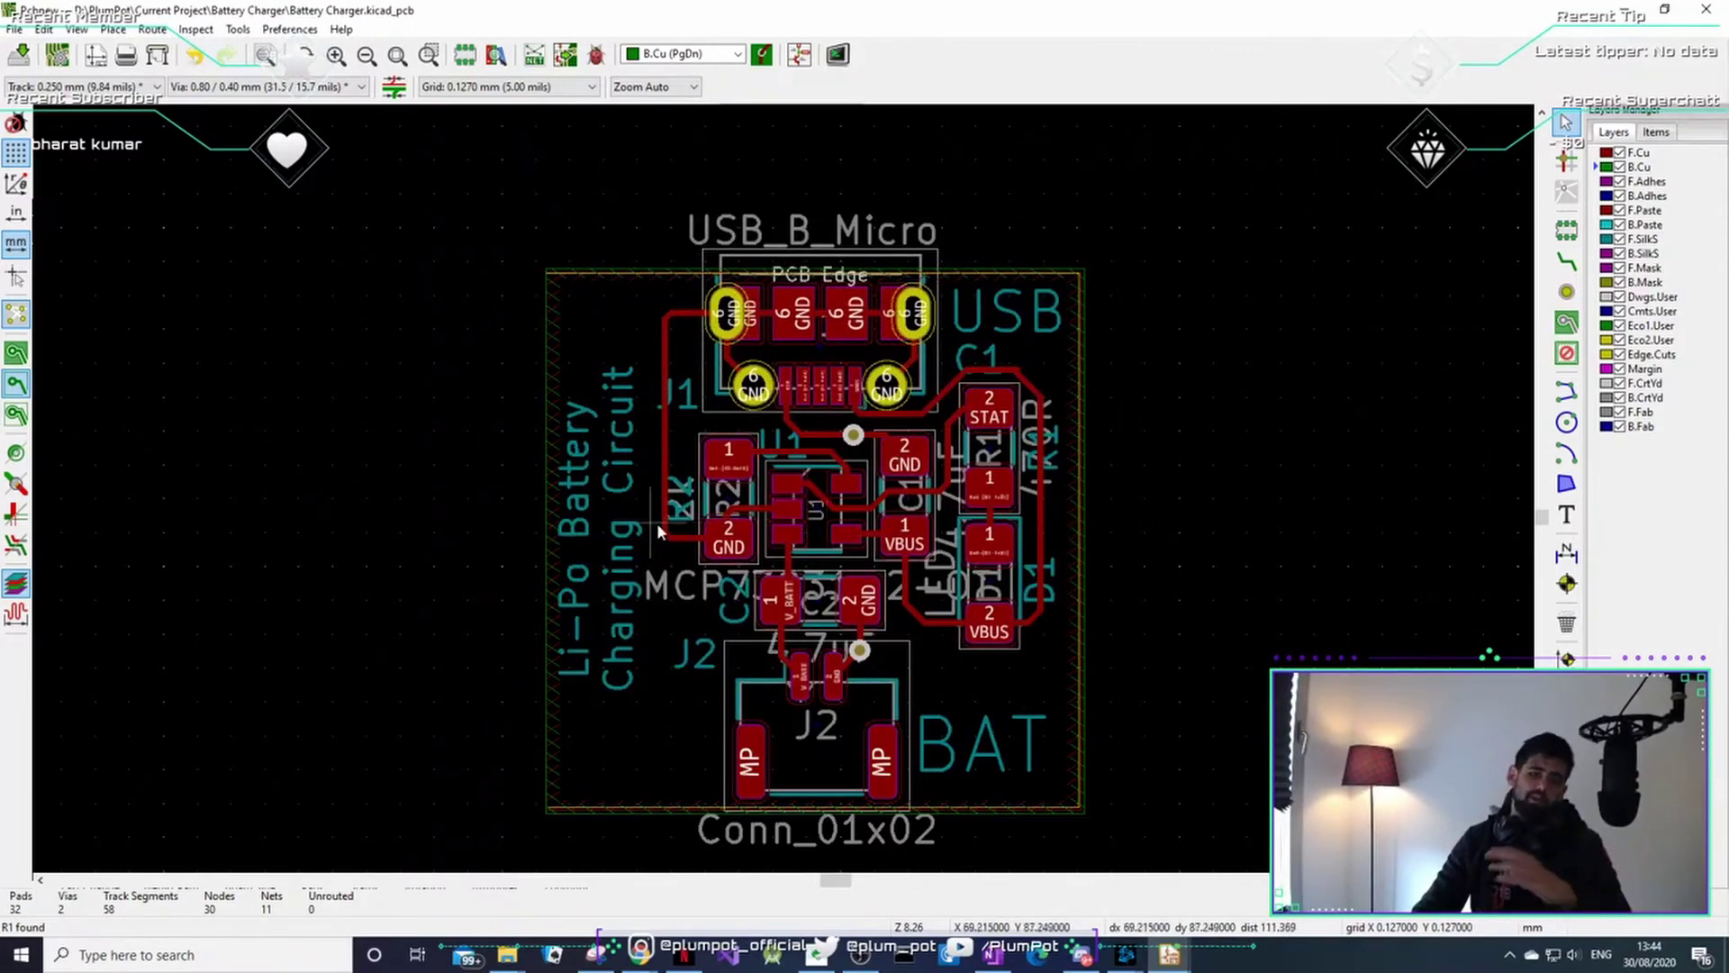
- Switch to the Eeschema schematic and look over the charger circuit again
mouse_move(1169, 954)
left_click(1123, 863)
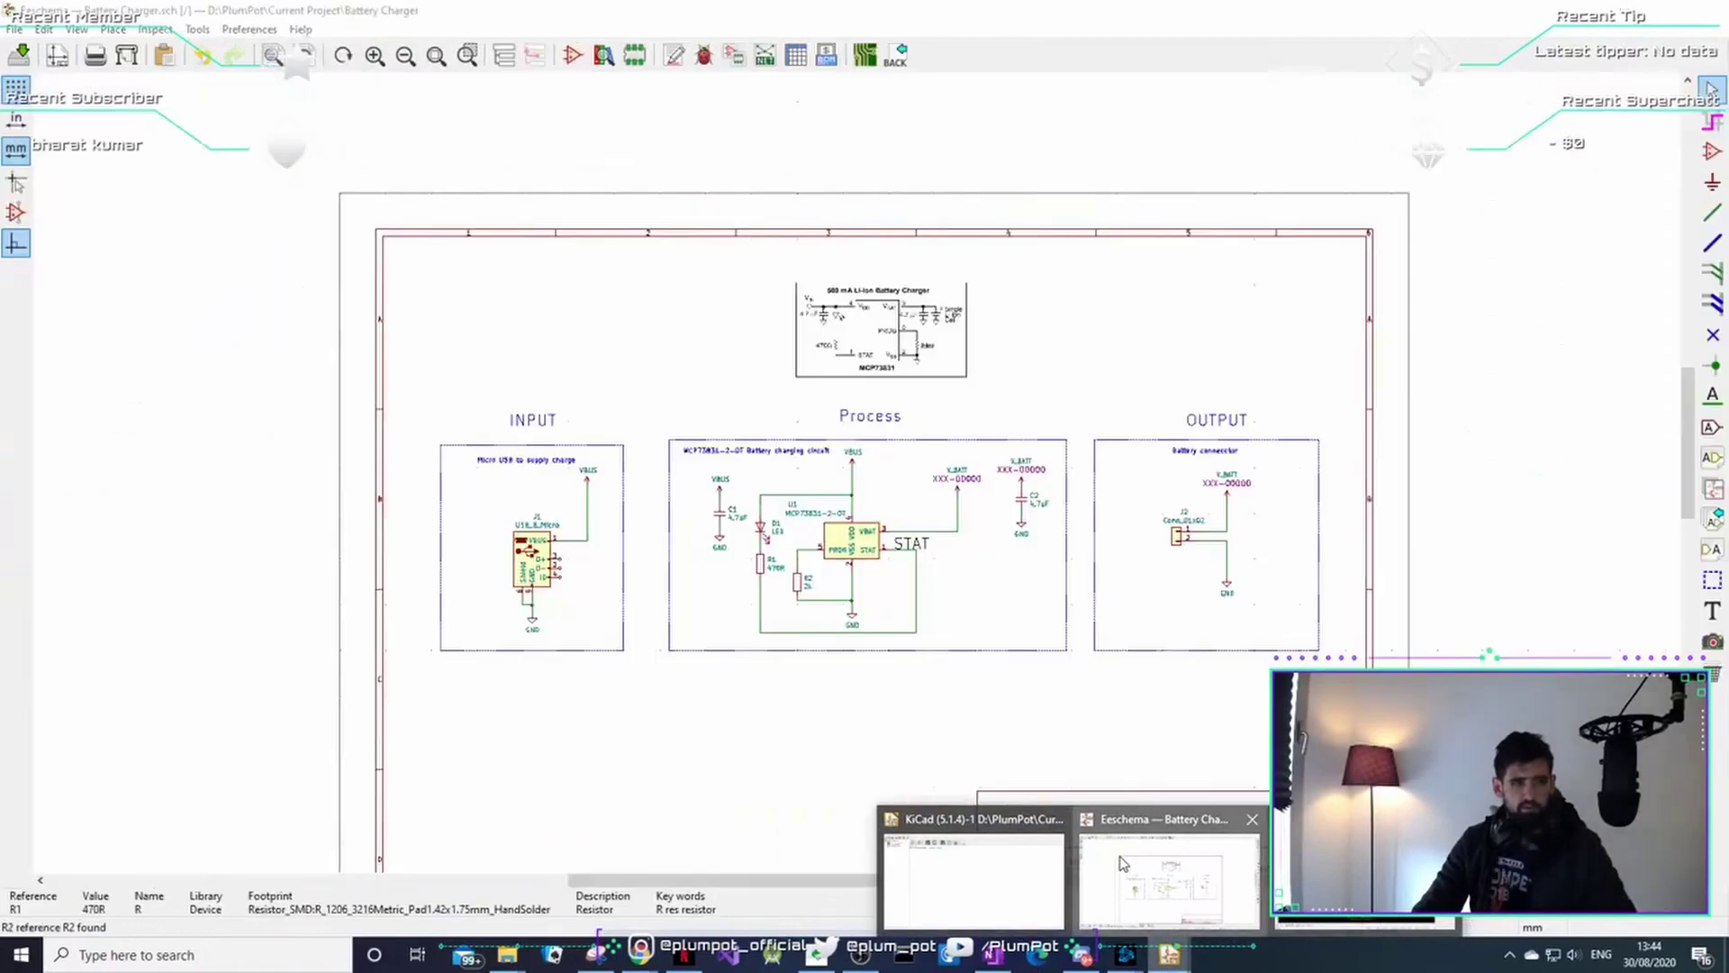
left_click(1123, 863)
scroll(826, 631, "up", 4)
scroll(858, 477, "down", 3)
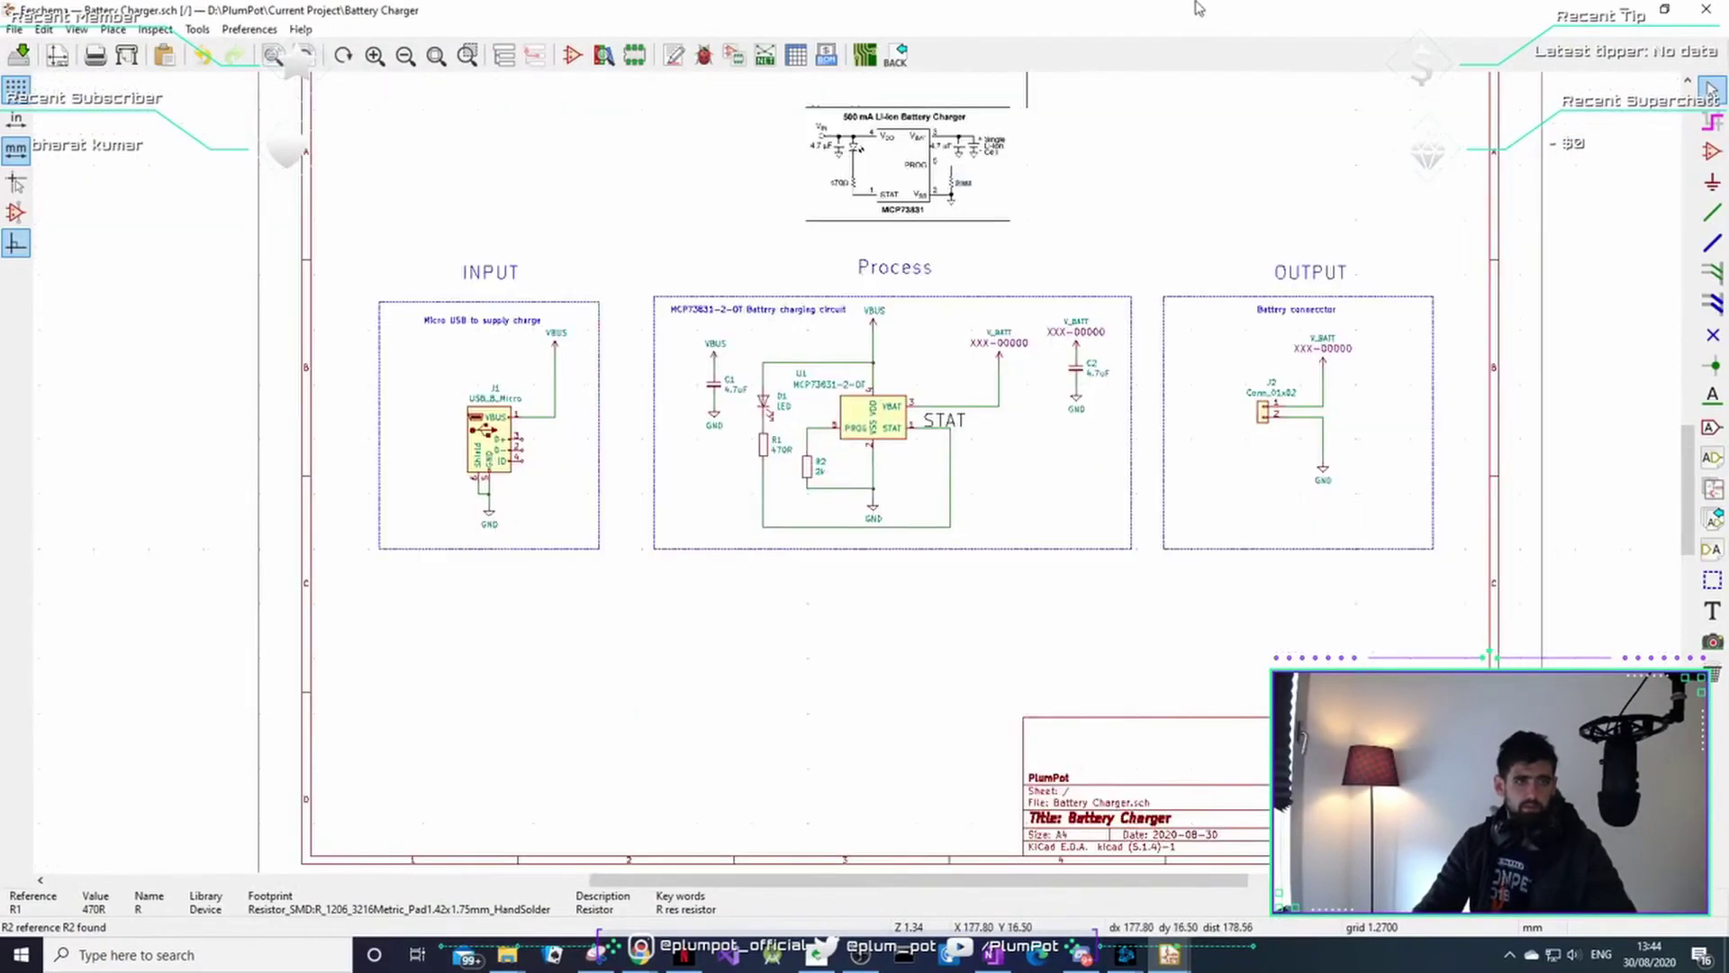
- Return to the board layout in Pcbnew and view the charger board in the 3D viewer
left_click(1615, 9)
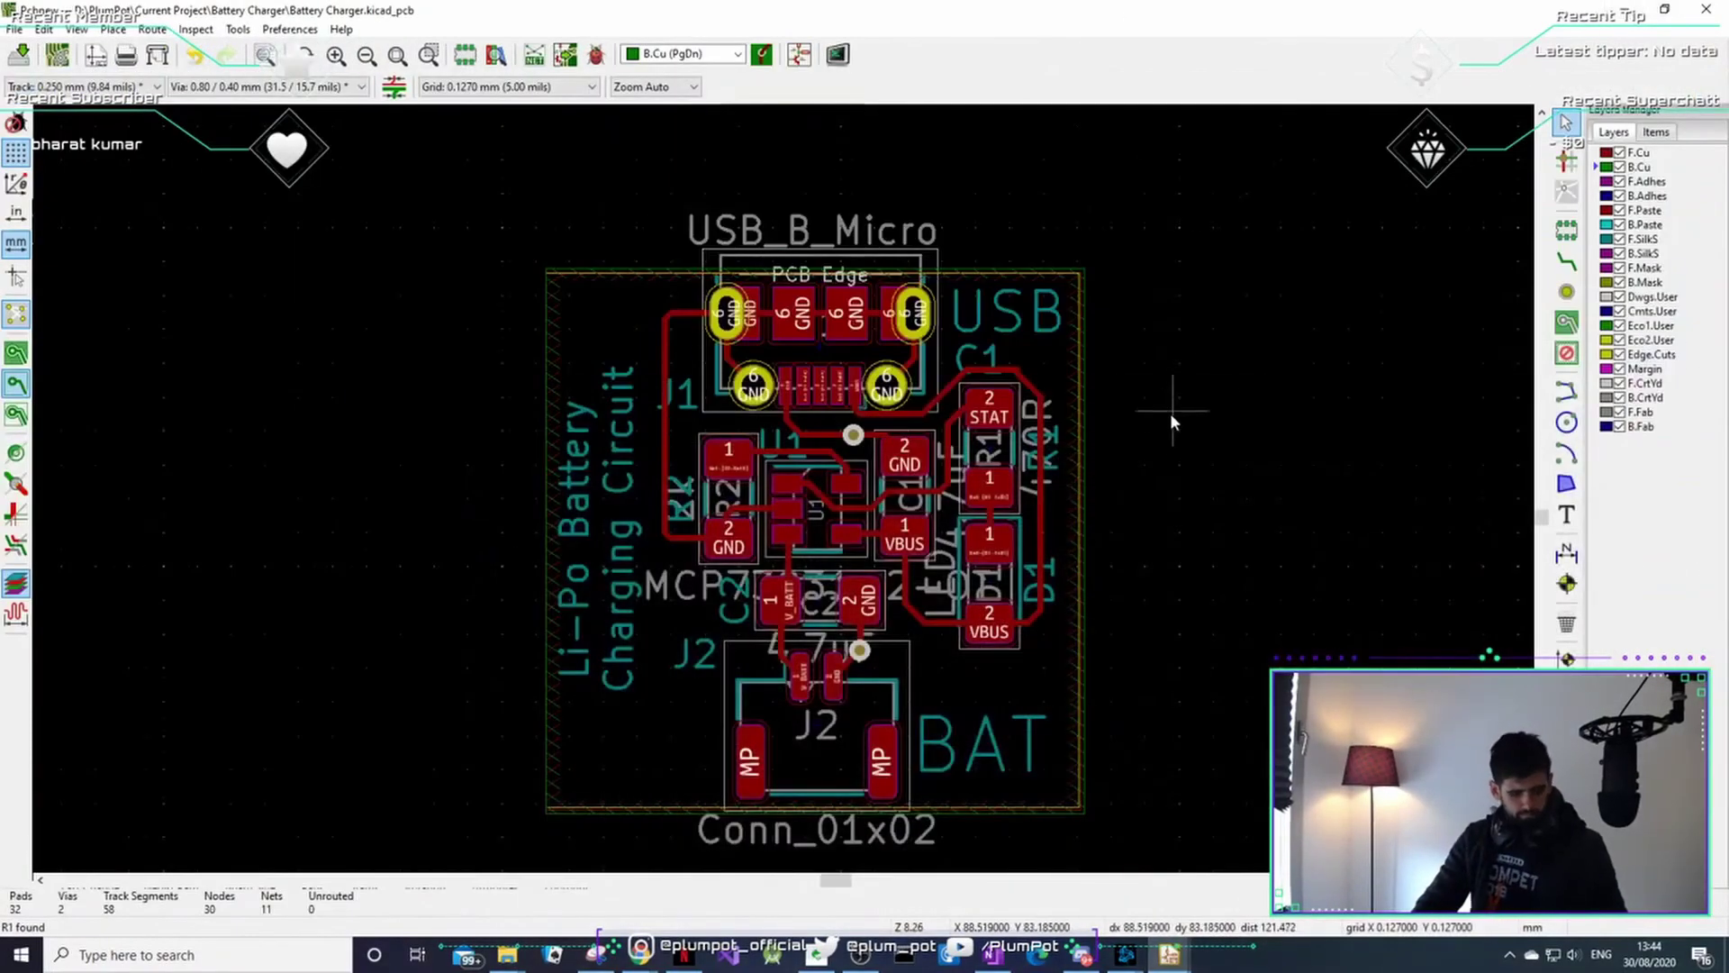
key("alt+3")
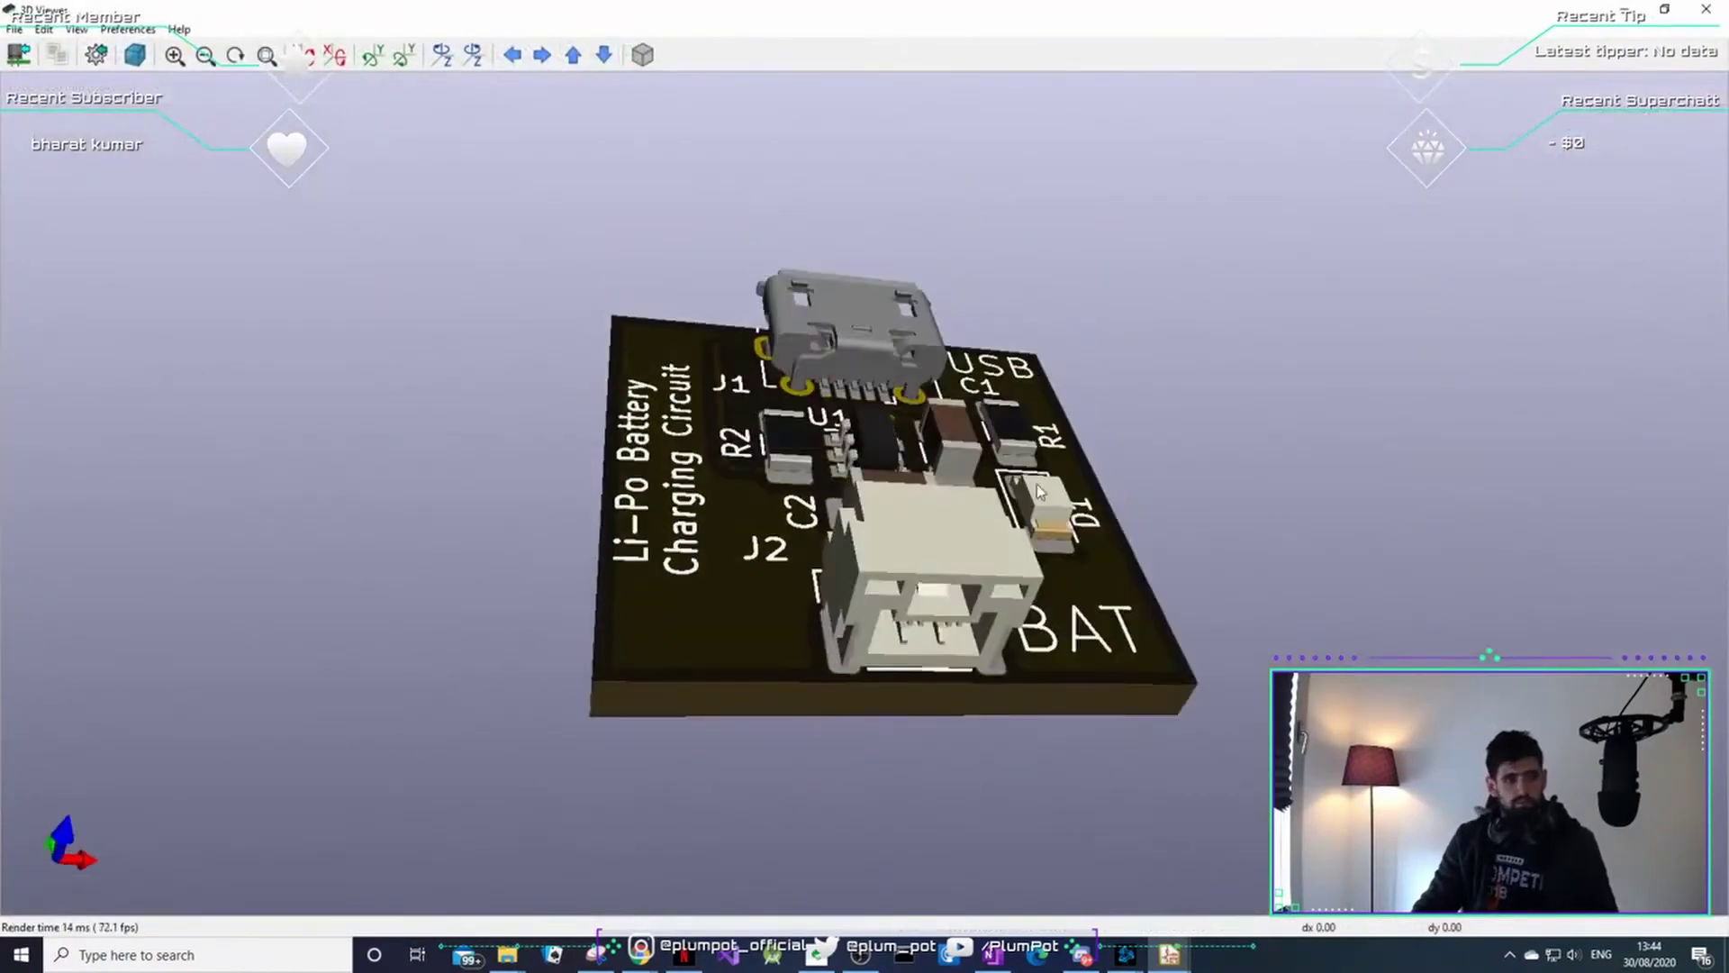